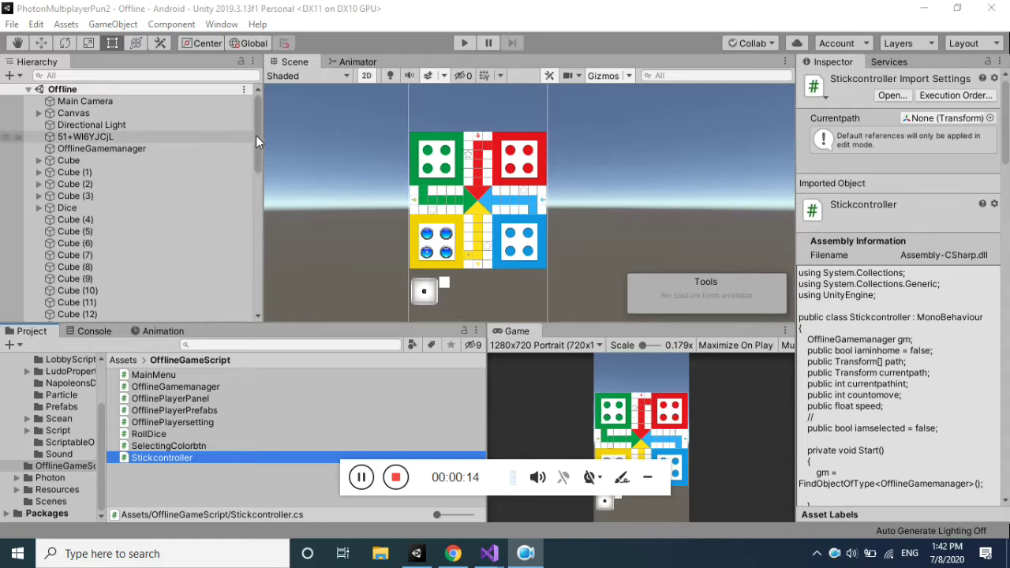
Inspect the Canvas object's settings.
click(434, 296)
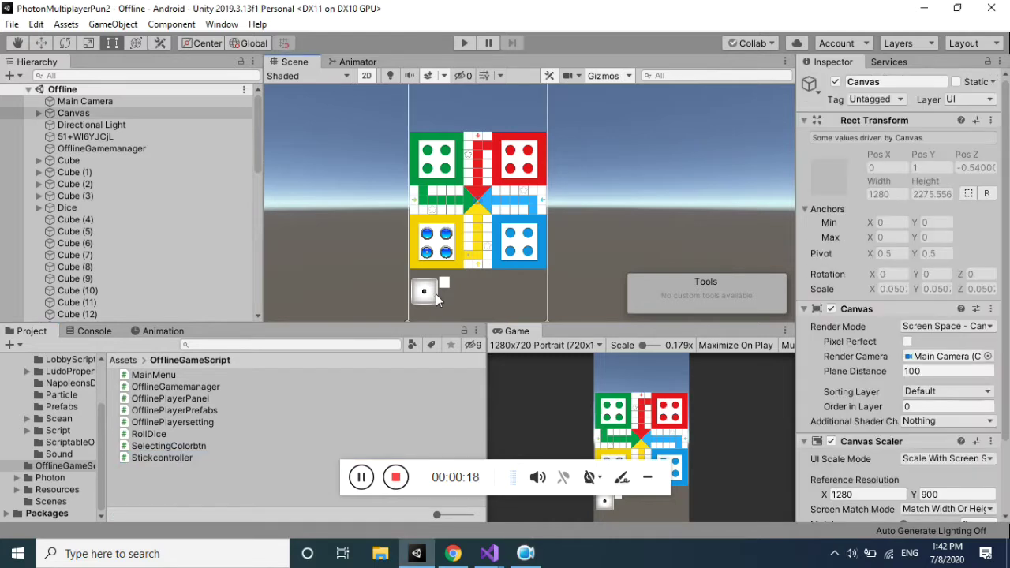
click(513, 482)
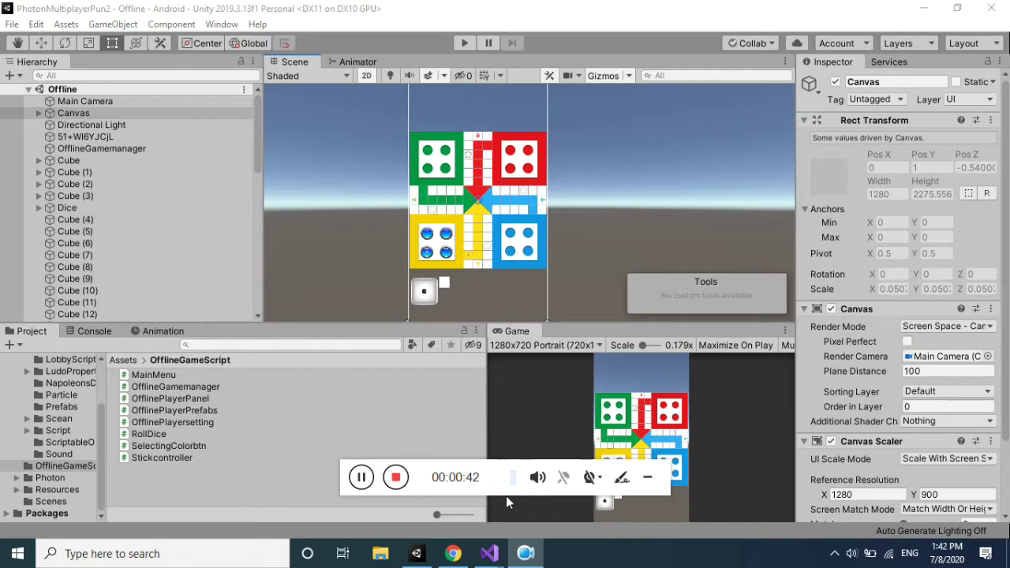
mouse_move(539, 492)
mouse_down()
mouse_move(887, 22)
mouse_move(854, 21)
mouse_up()
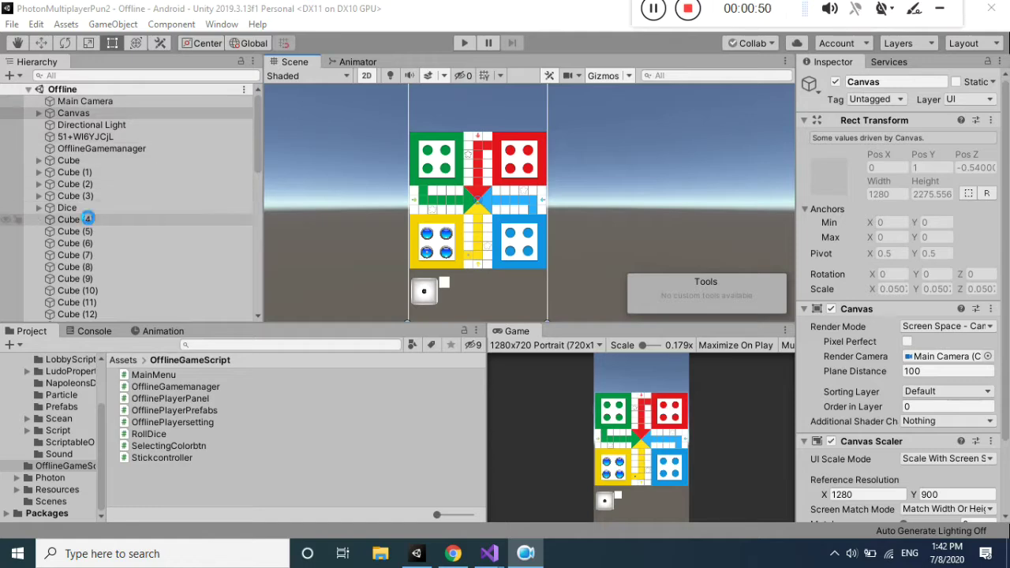
Select path square Cube (4), frame it, and check neighbouring squares Cube (5) and Cube (6).
click(88, 220)
key(f)
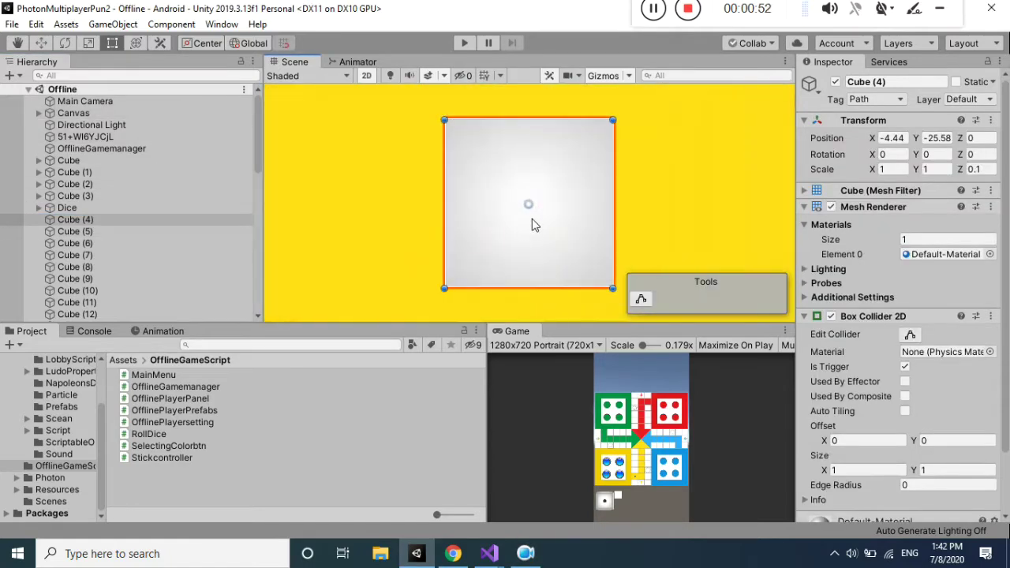
scroll(552, 233, down, 3)
scroll(570, 241, down, 3)
scroll(570, 241, down, 5)
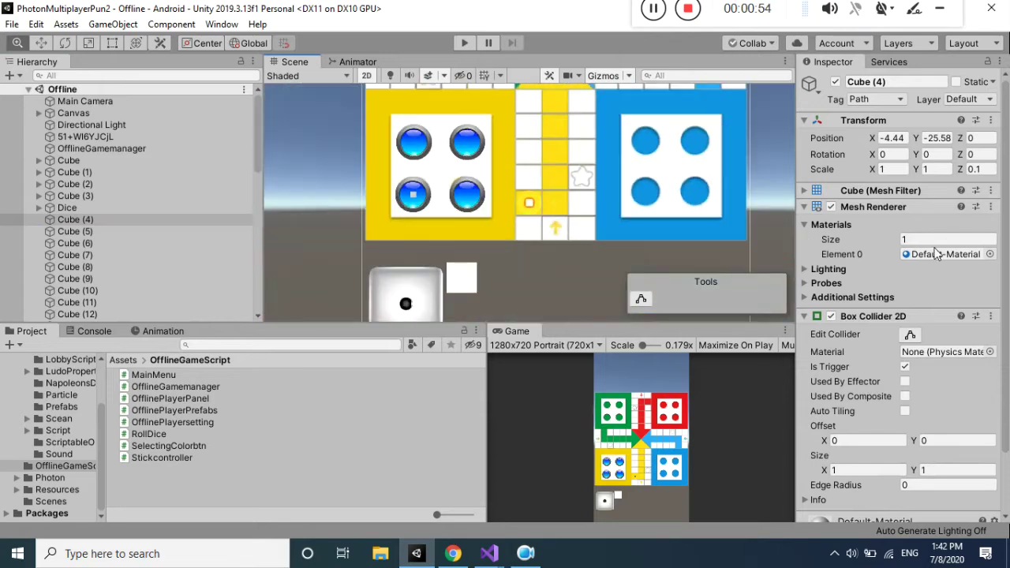
click(88, 231)
click(87, 244)
click(83, 231)
click(83, 220)
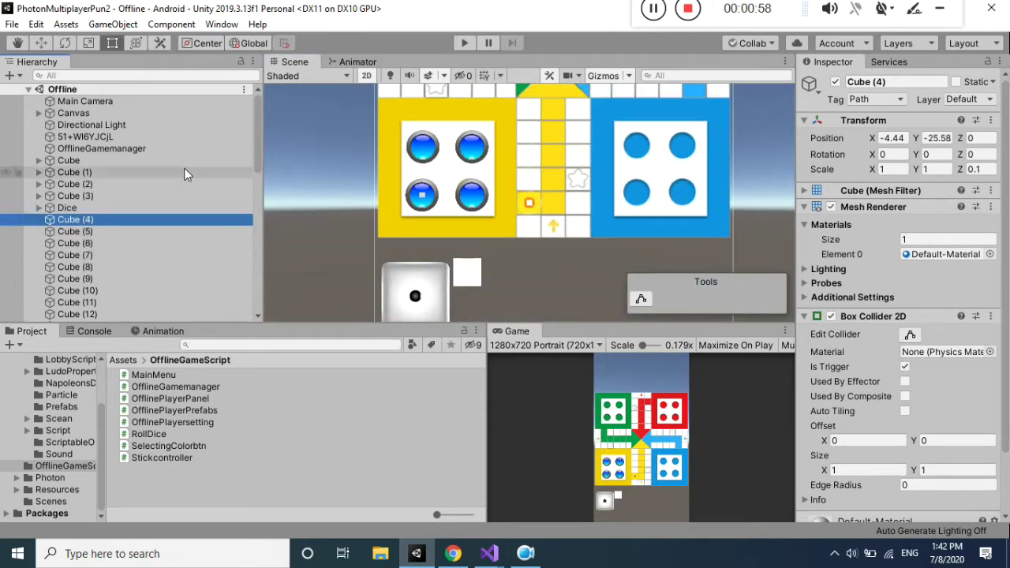
Extend the selection through Cube (55), pan across all four homes, and expand Dice.
drag(259, 120, 260, 258)
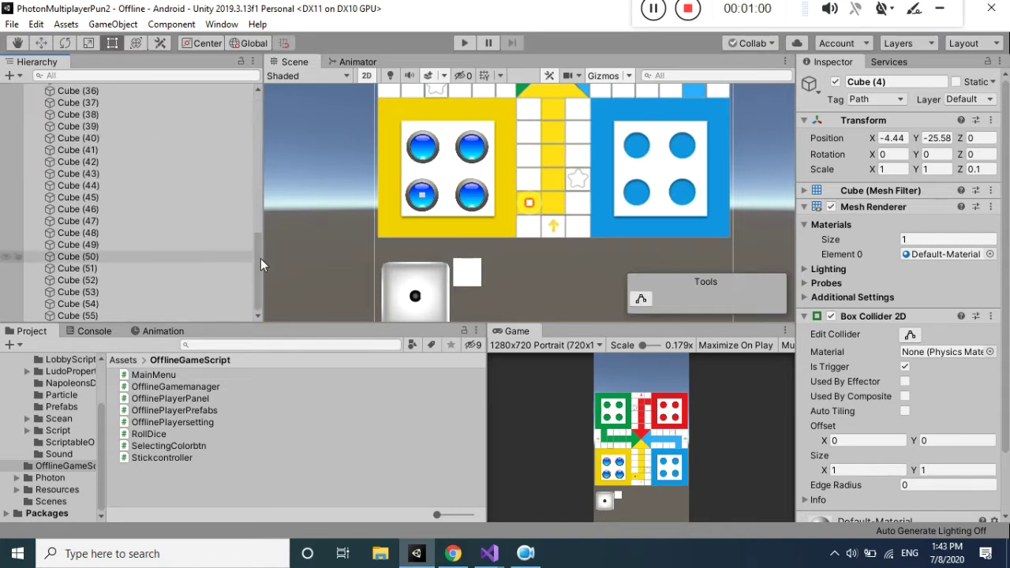
shift+click(114, 315)
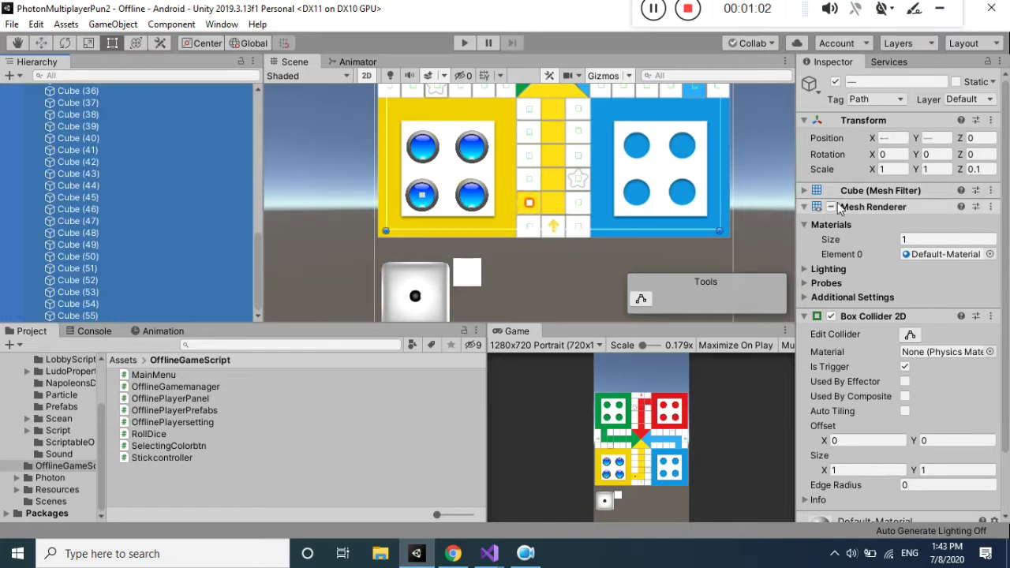
click(837, 202)
middle_drag(580, 204, 553, 288)
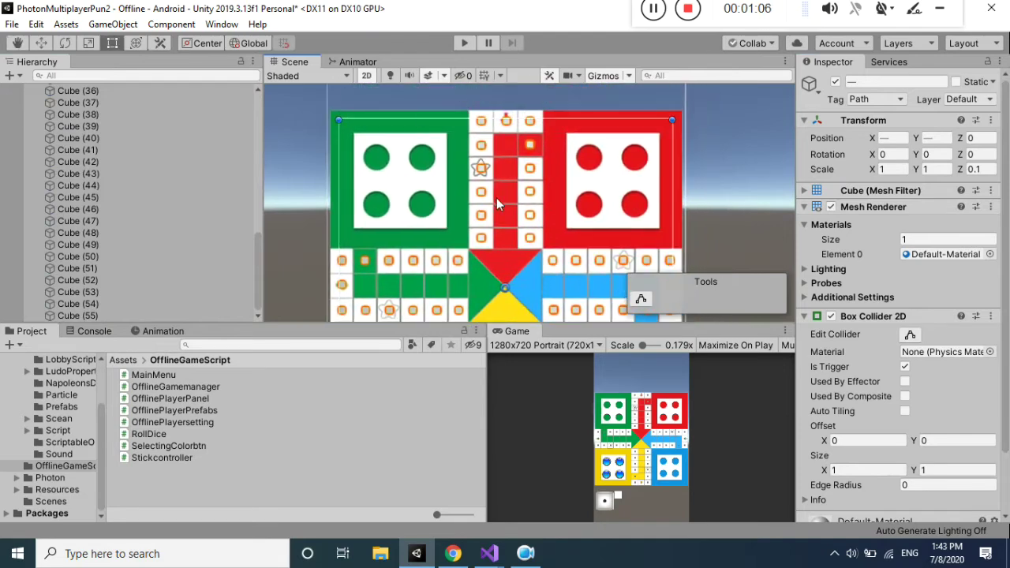
middle_drag(505, 235, 519, 82)
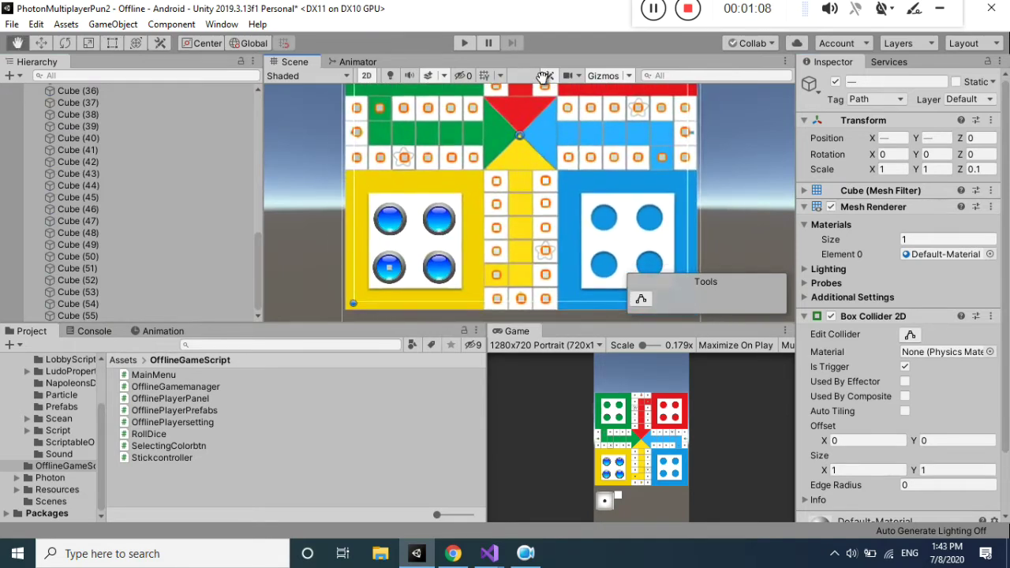
drag(255, 252, 249, 127)
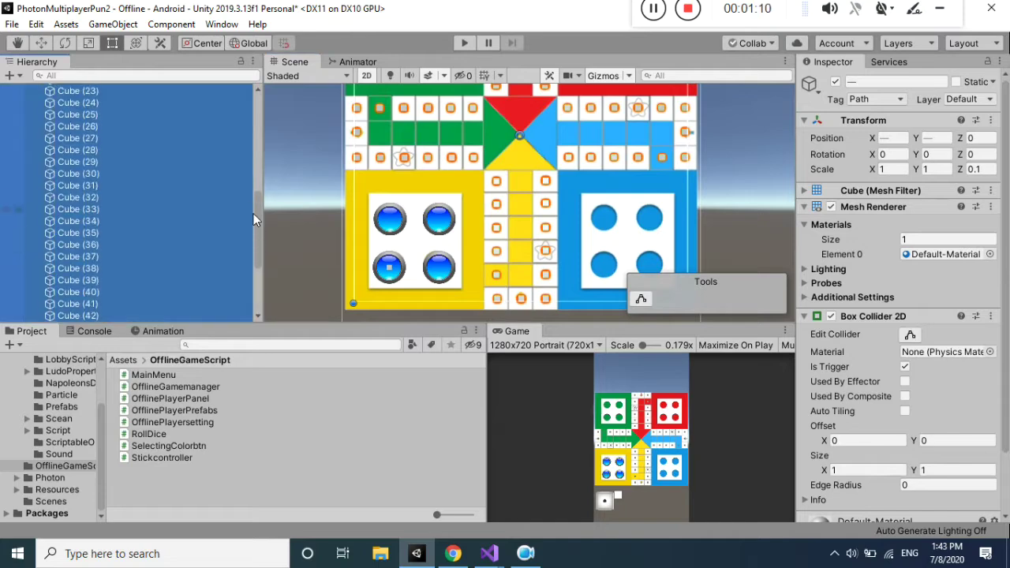
click(38, 166)
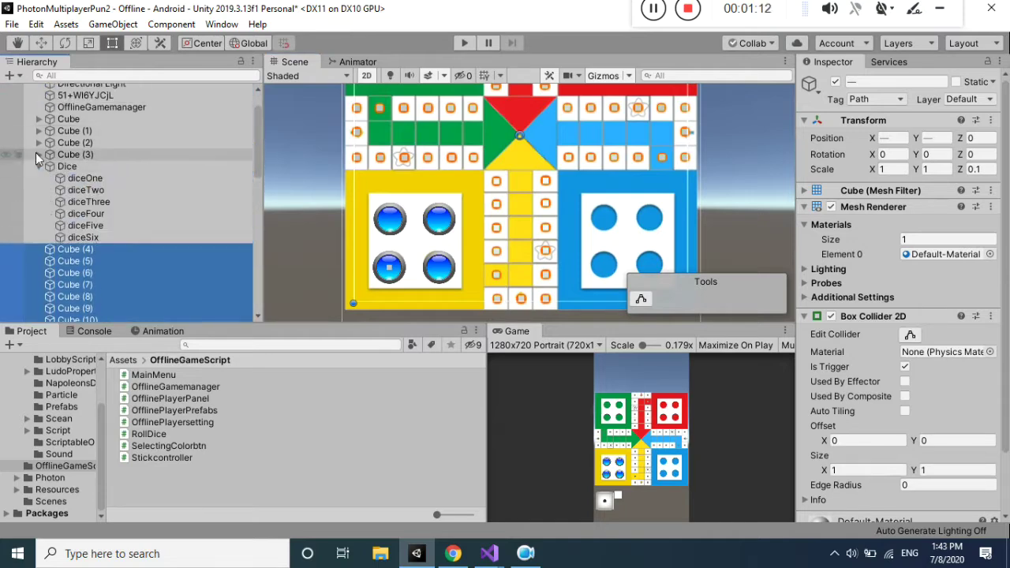
Collapse Dice and expand Cube through Cube (3) to reveal their token pieces.
click(38, 154)
click(38, 179)
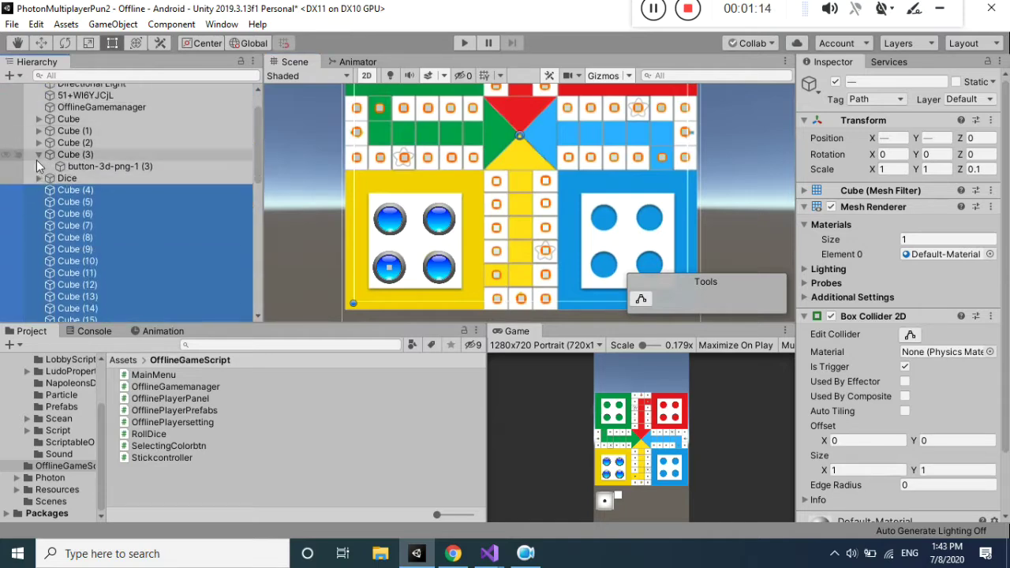
click(37, 156)
click(37, 154)
click(38, 143)
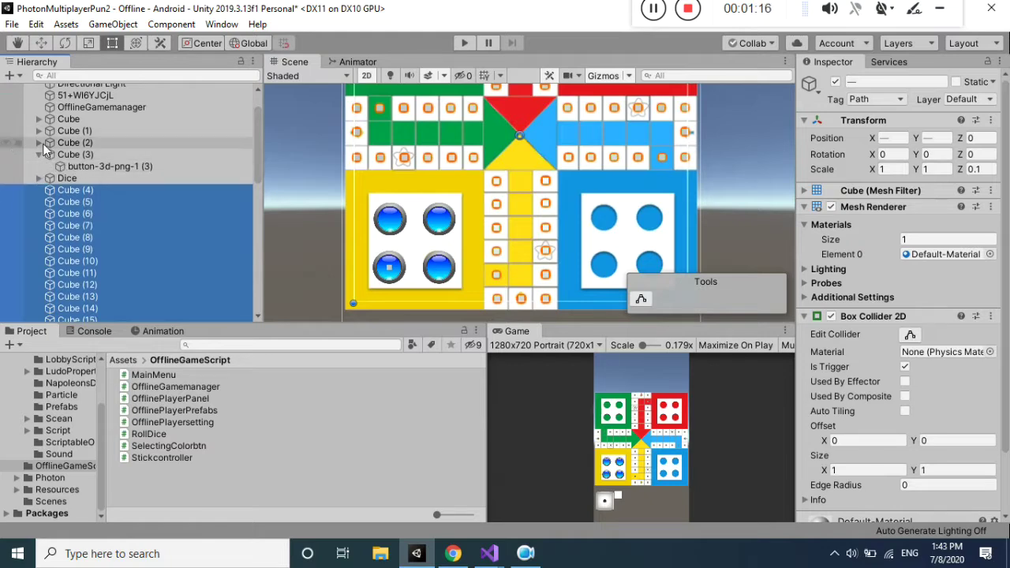
click(38, 131)
click(37, 119)
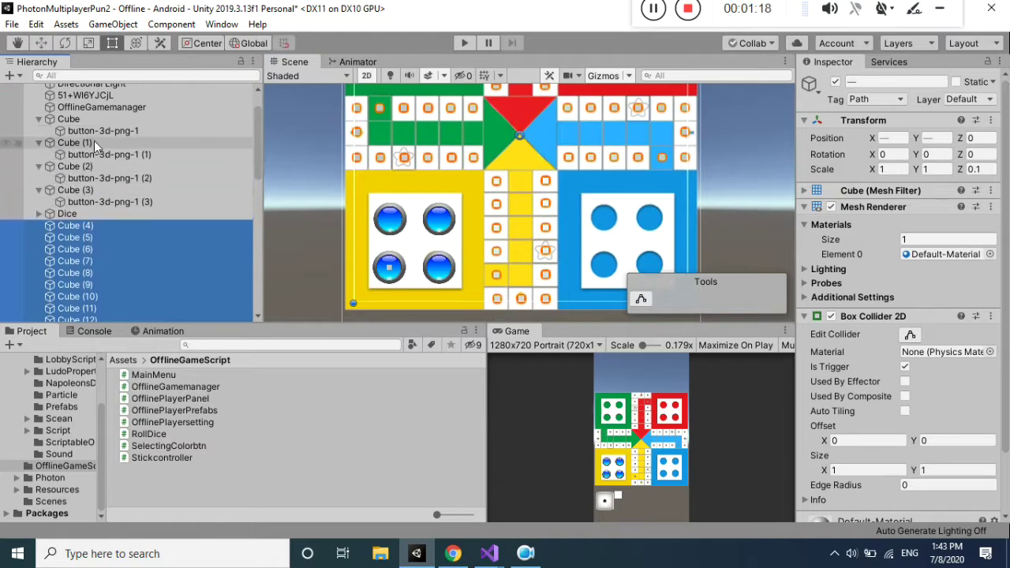
Select the four button-3d-png-1 tokens, then narrow to button-3d-png-1 (3) and its Stickcontroller.
click(99, 131)
ctrl+click(100, 154)
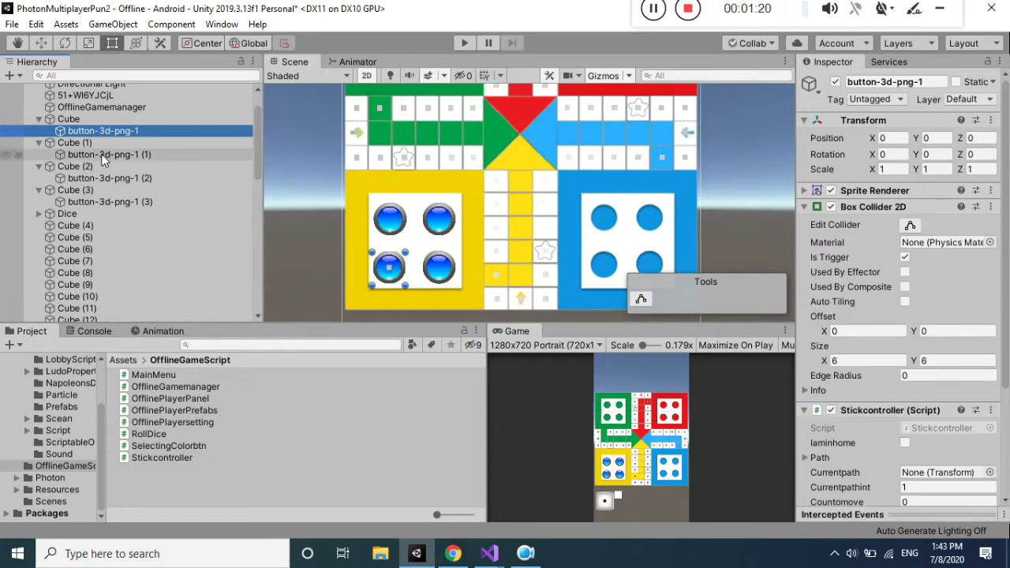
ctrl+click(101, 177)
ctrl+click(96, 201)
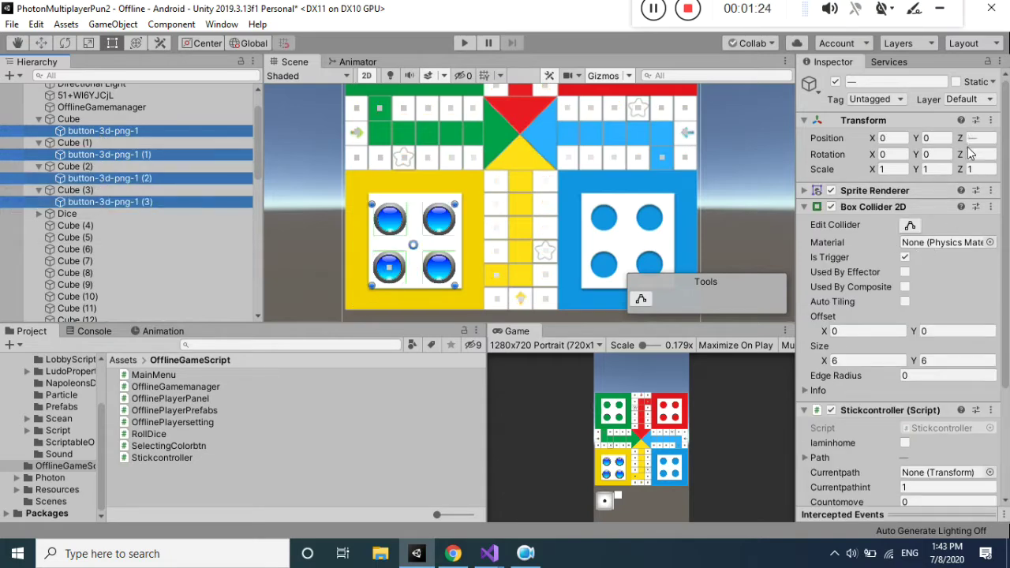
click(992, 68)
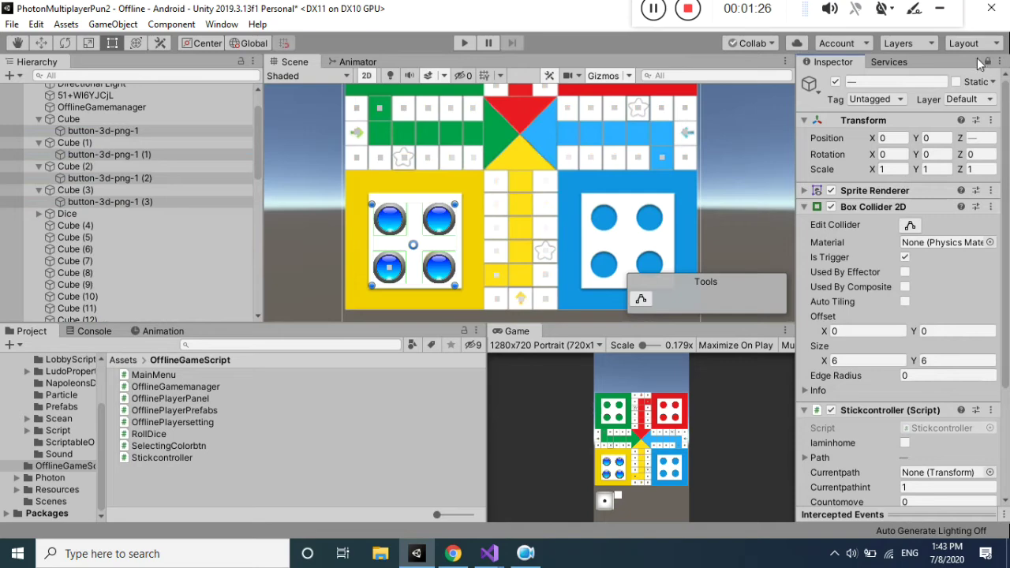
scroll(900, 315, down, 1)
scroll(899, 316, down, 3)
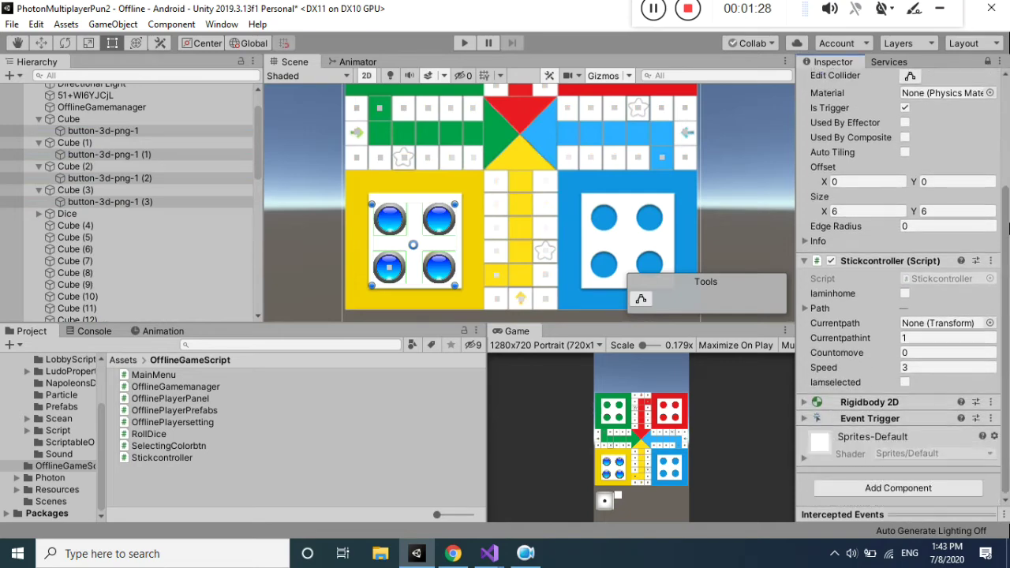
click(103, 199)
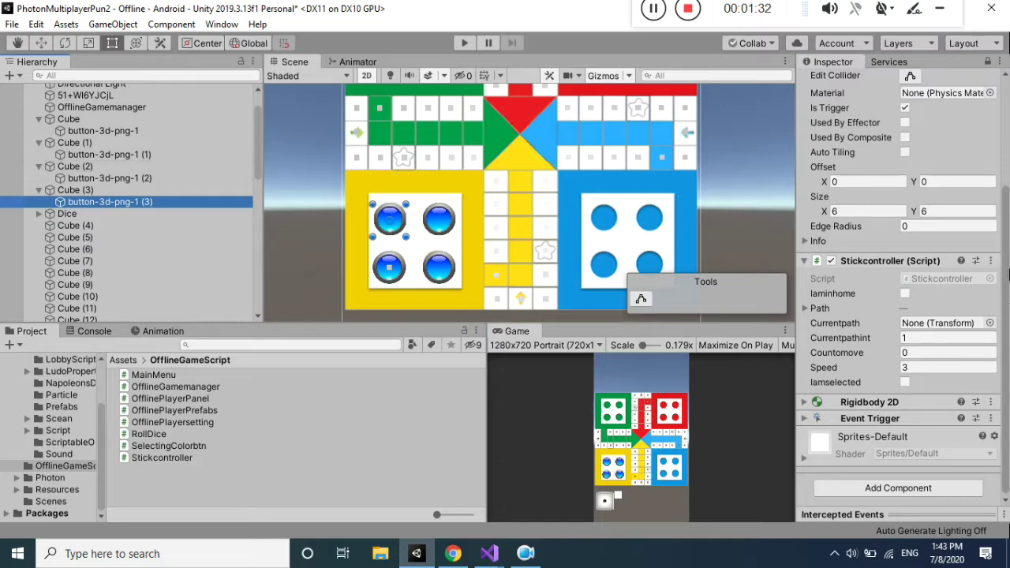
Expand the token's Path list and reset its Size to 0, then 1.
click(1007, 292)
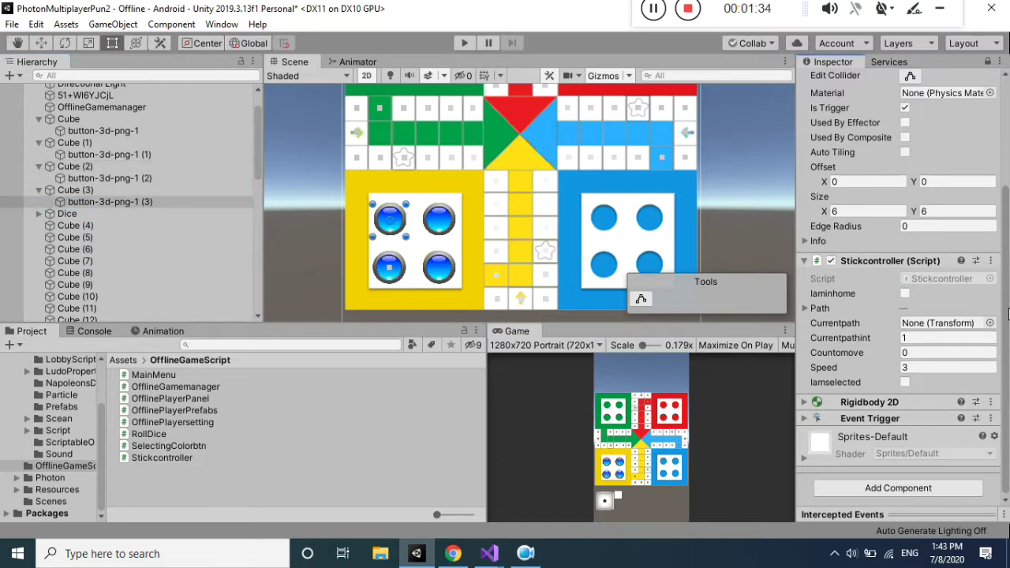
click(804, 309)
click(931, 323)
click(931, 324)
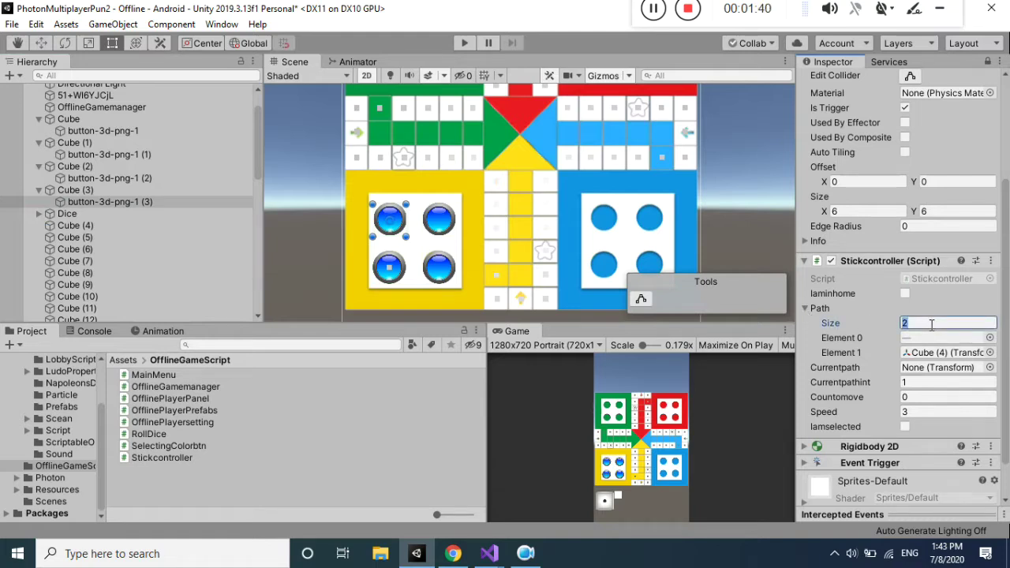
key(Tab)
click(930, 323)
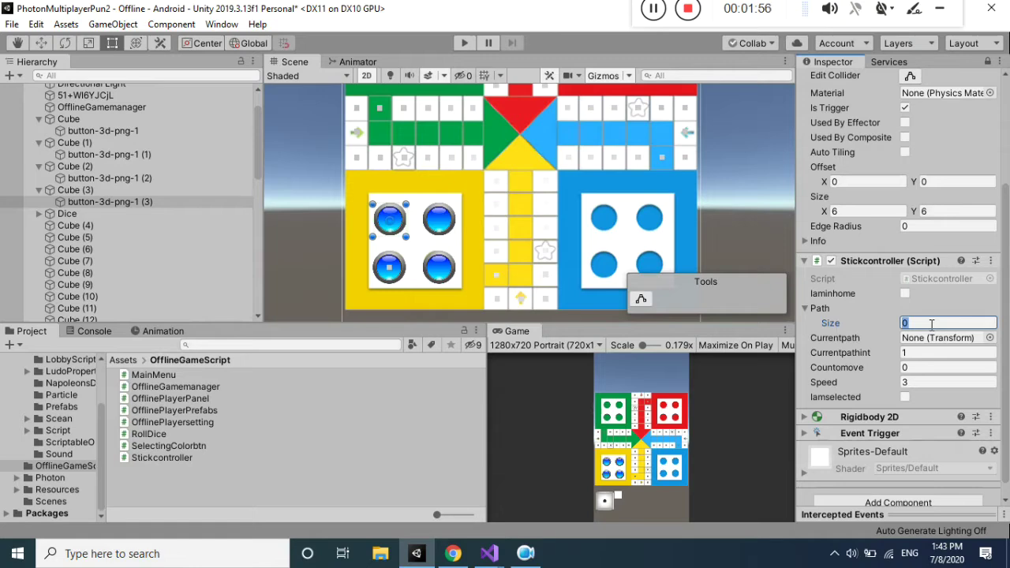
text(1)
key(Tab)
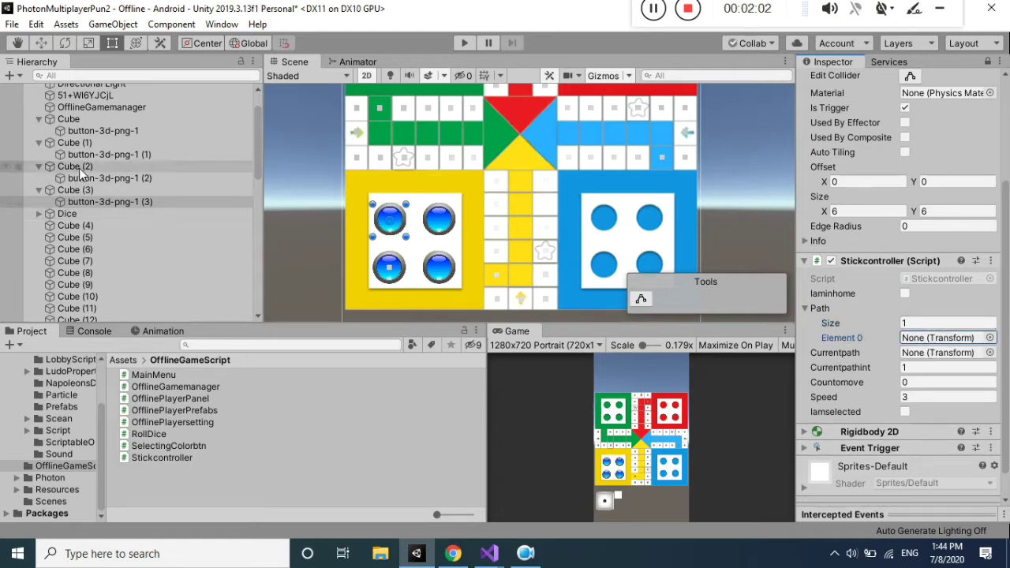
Edit the first token's Path size, then select path squares Cube (4) through Cube (54).
click(70, 129)
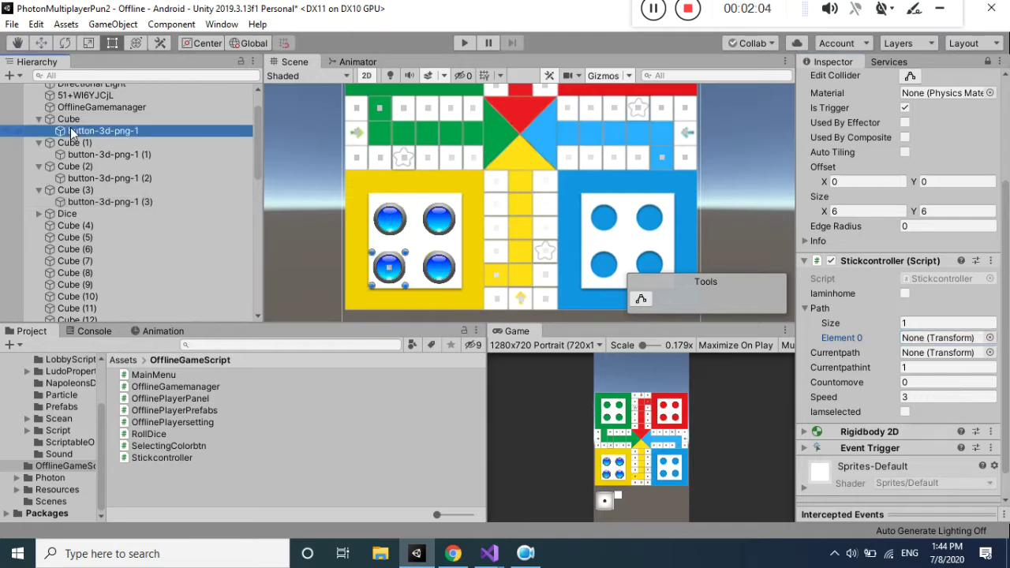
click(945, 323)
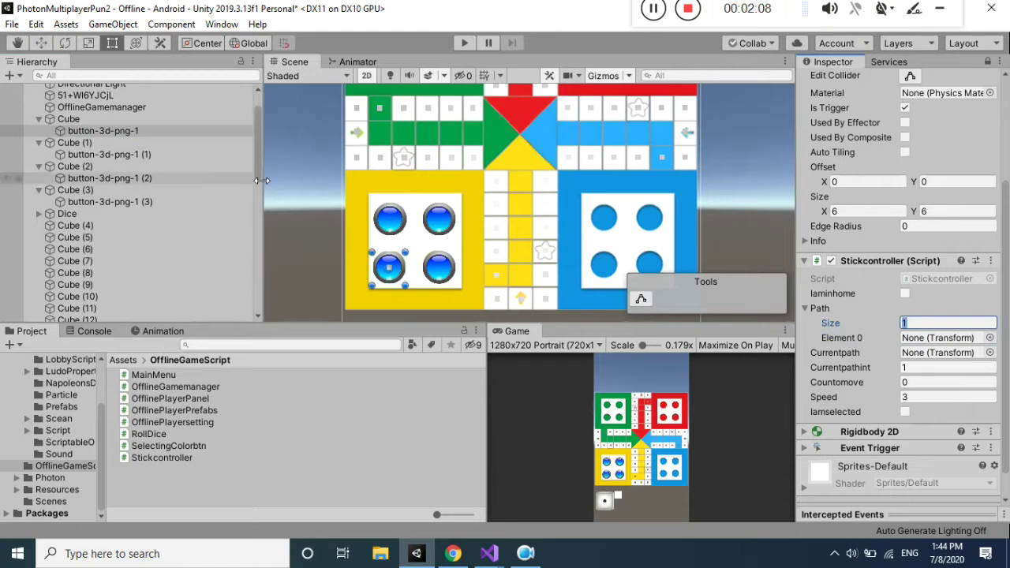
drag(254, 162, 256, 174)
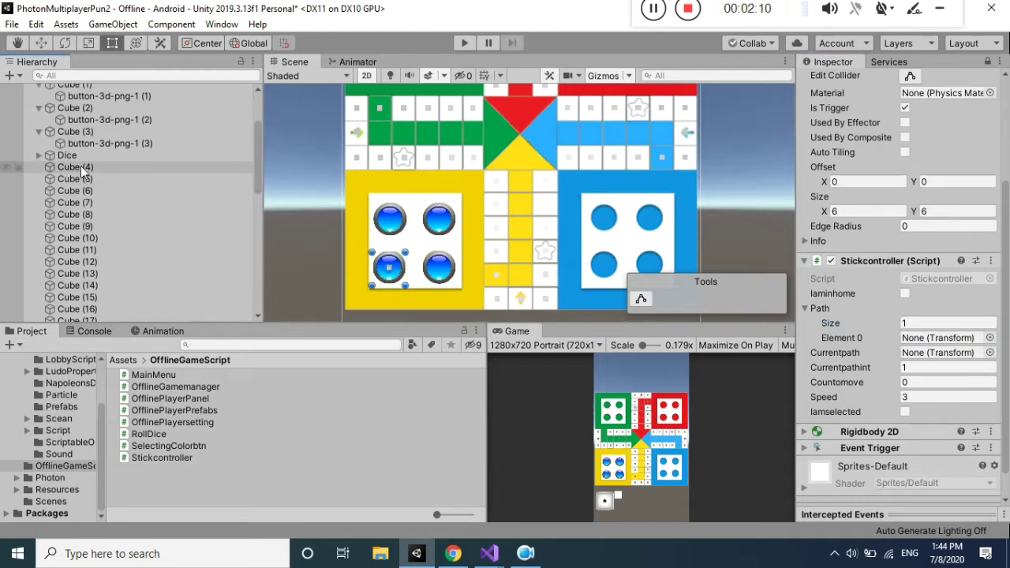
click(80, 171)
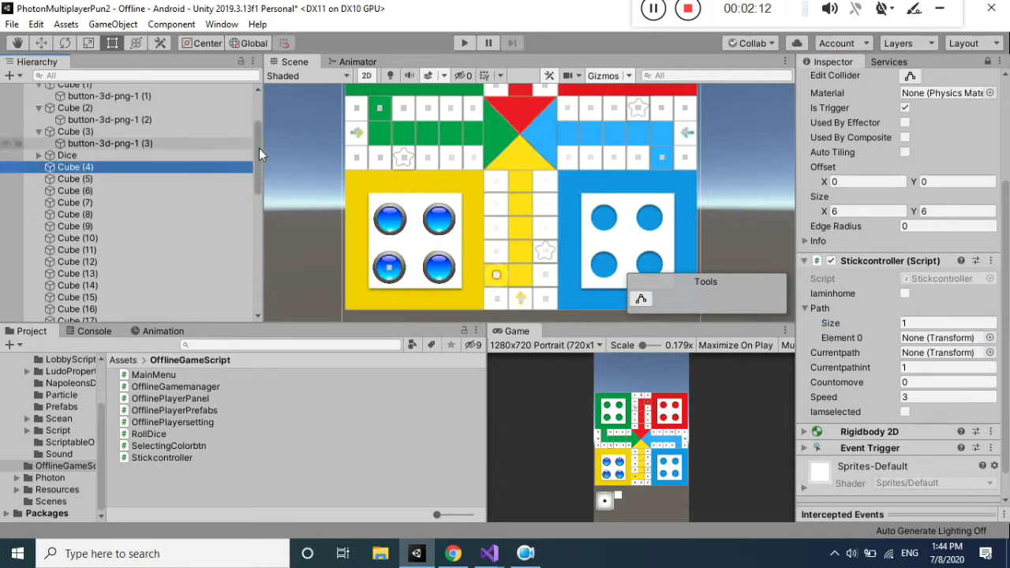
drag(259, 148, 249, 281)
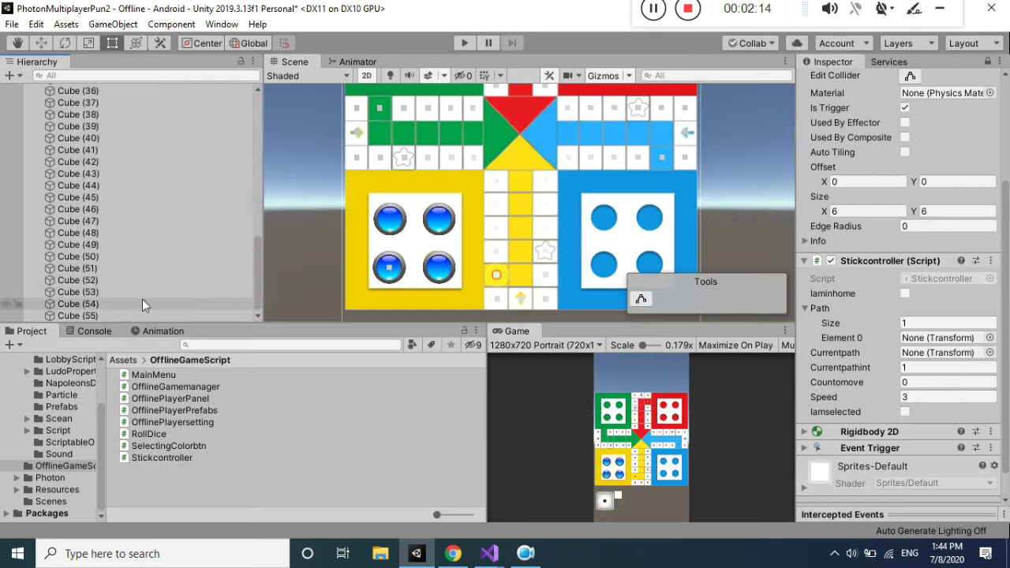
shift+click(124, 302)
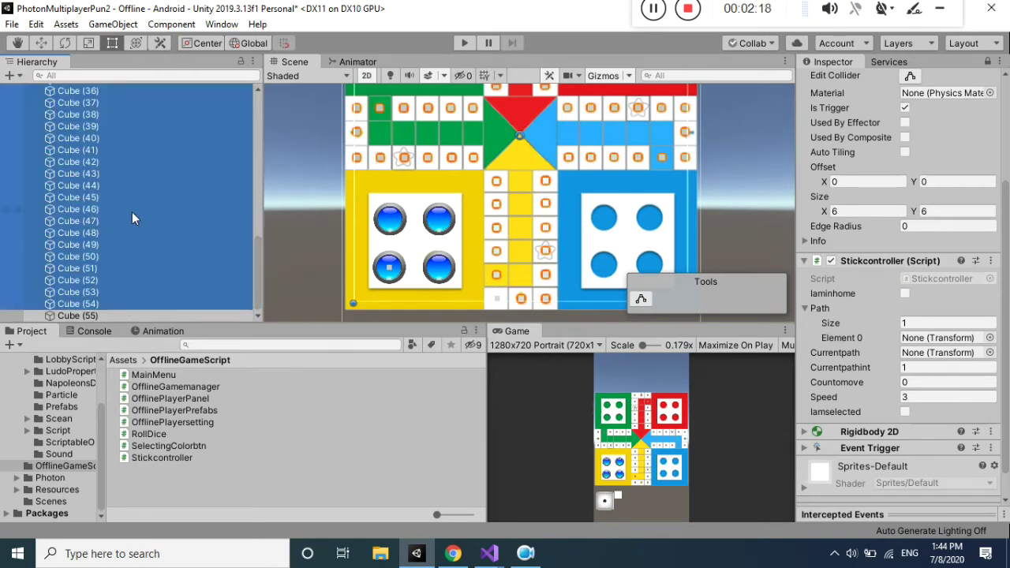
Fill the token's Path list with Cube (4)–Cube (54), check Element 51, and deselect.
mouse_move(117, 221)
mouse_down()
mouse_move(883, 318)
mouse_move(916, 309)
mouse_up()
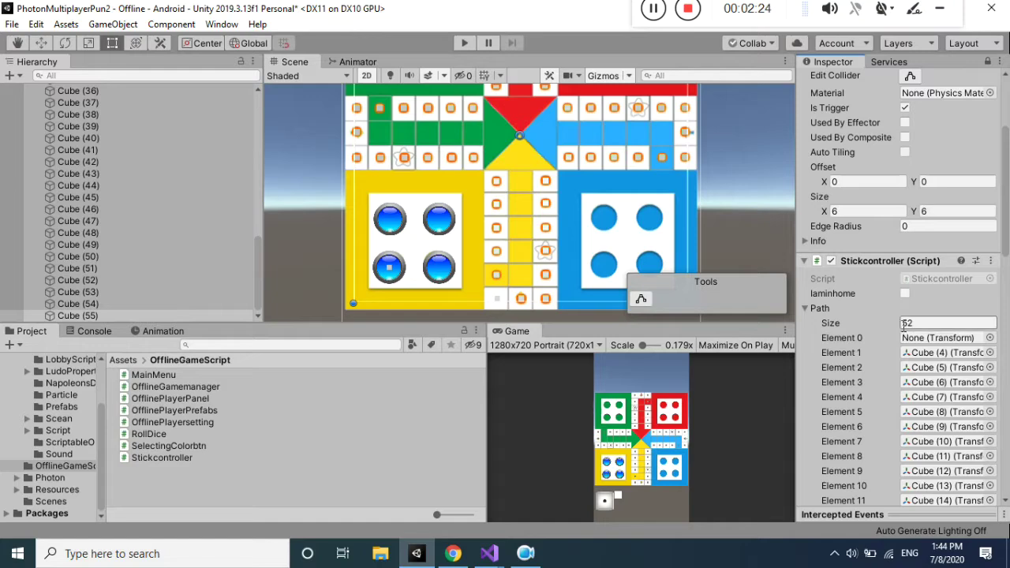
scroll(970, 237, down, 4)
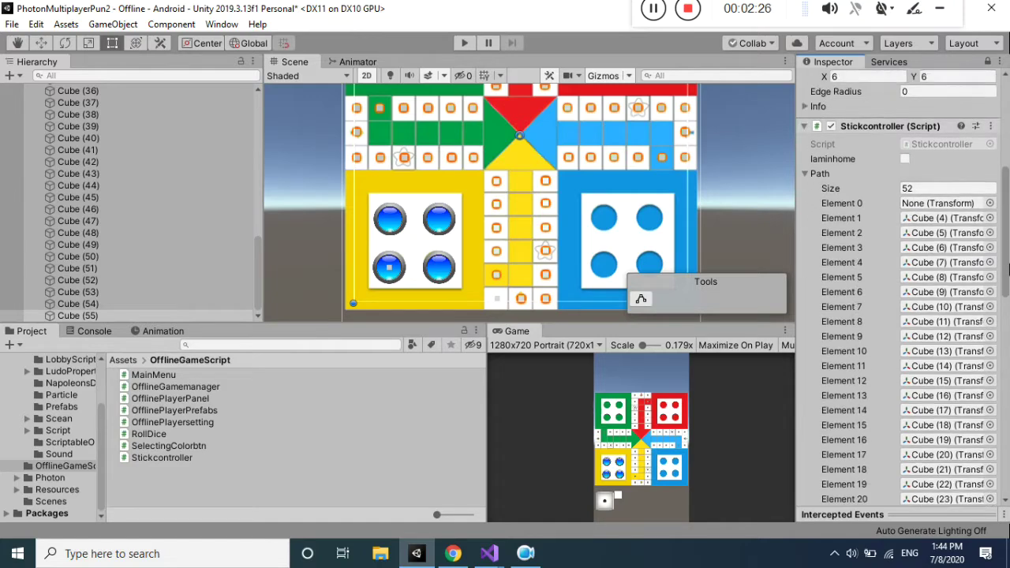
scroll(977, 203, down, 1)
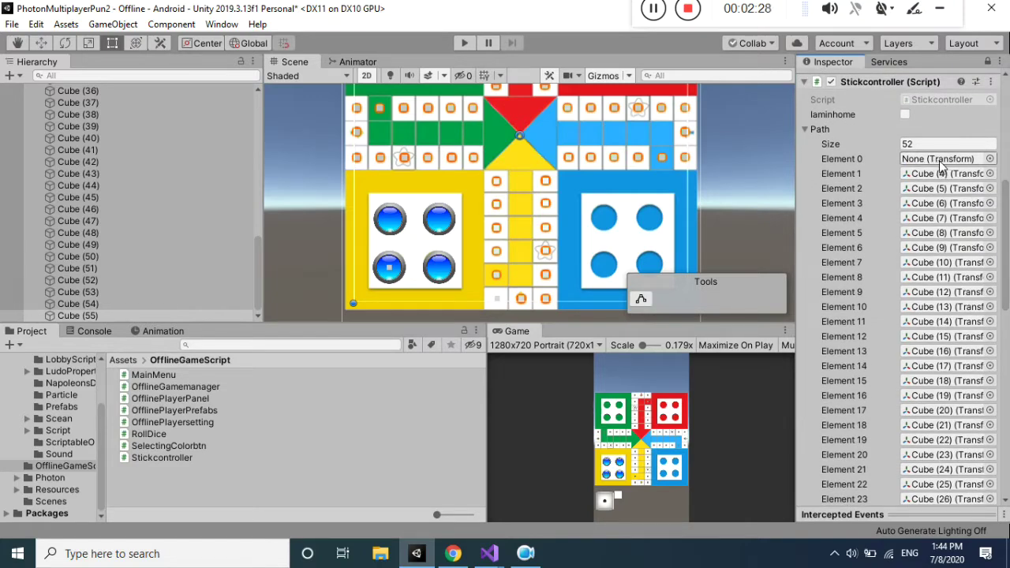
mouse_move(1006, 215)
mouse_down()
mouse_move(1007, 465)
mouse_move(1005, 418)
mouse_up()
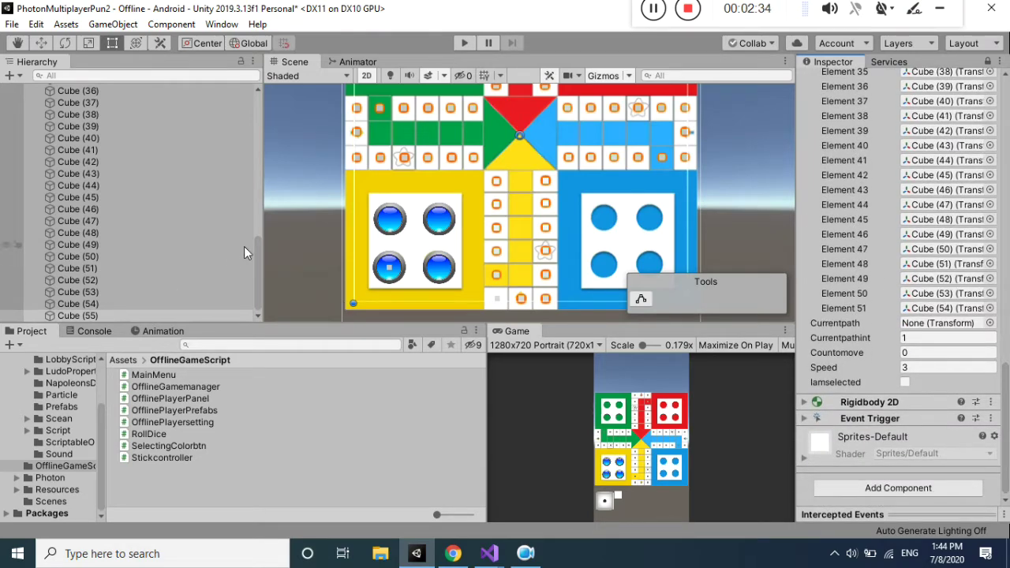
click(401, 256)
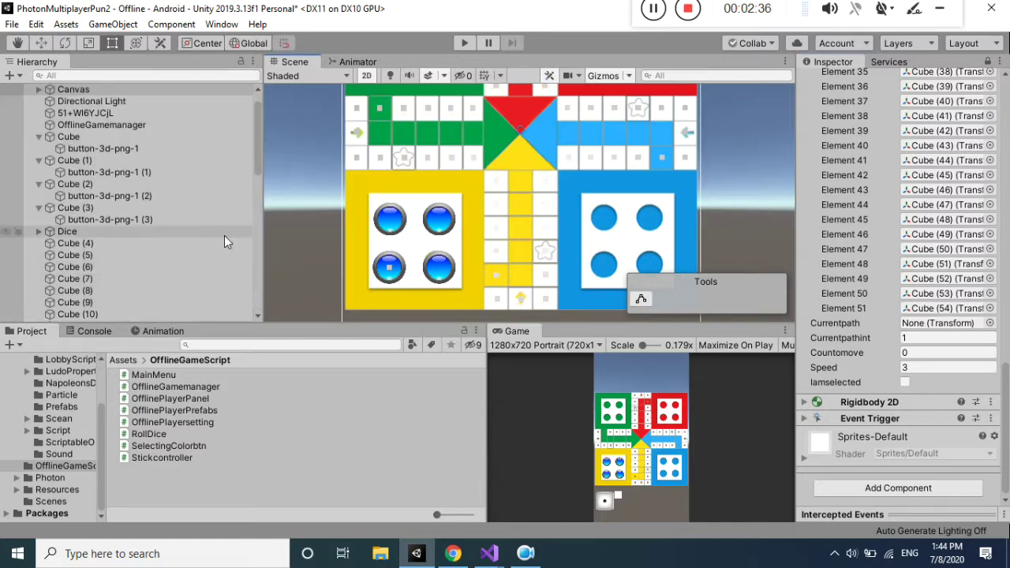
Select the last path cube beside the yellow home and frame it in the scene.
click(986, 63)
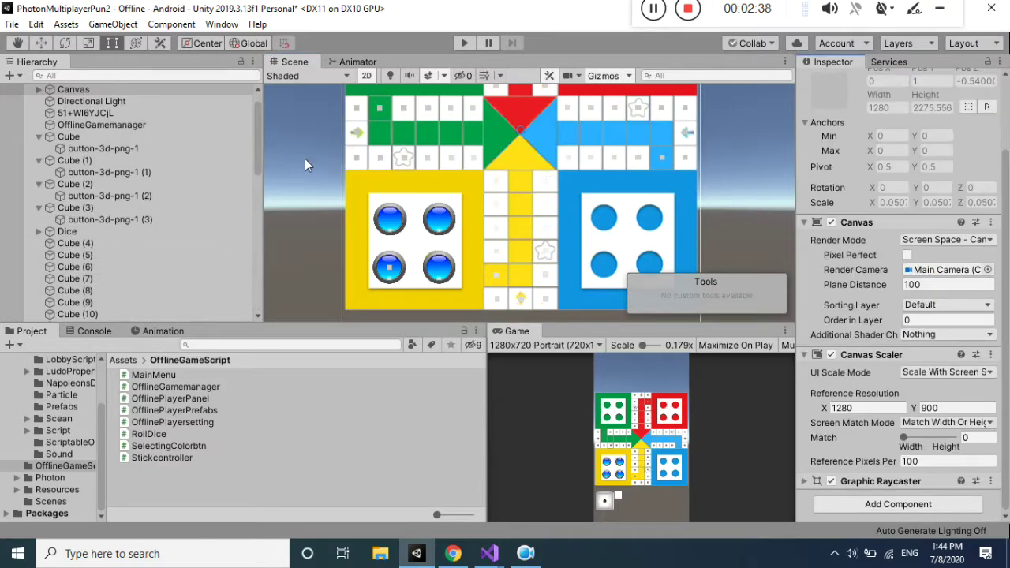
drag(258, 140, 251, 275)
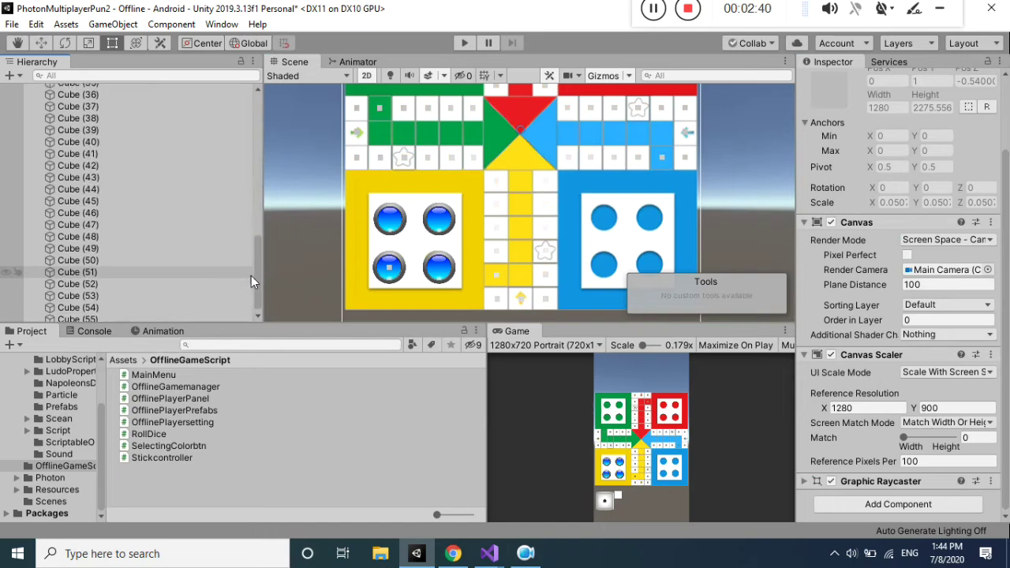
click(102, 313)
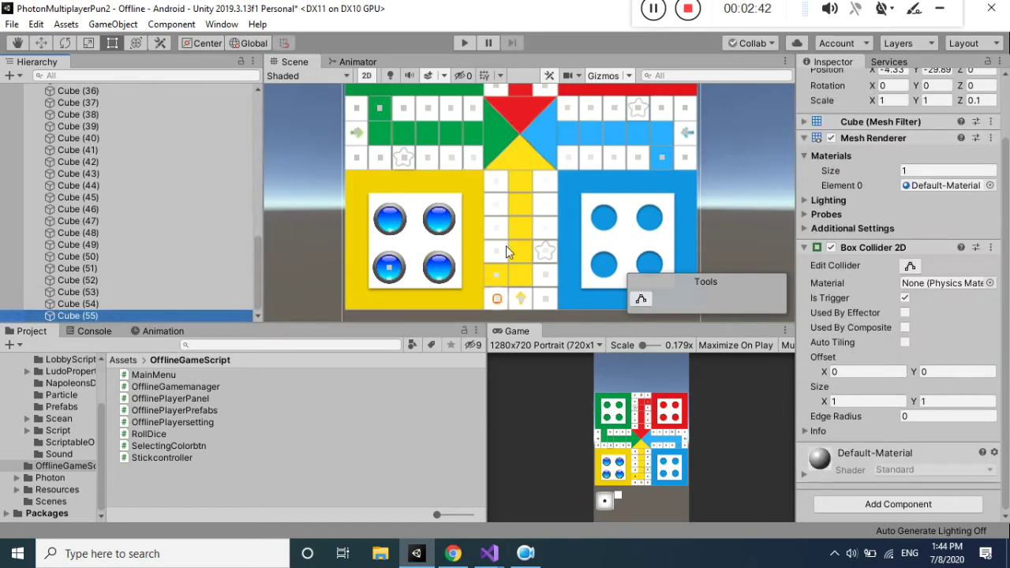
key(f)
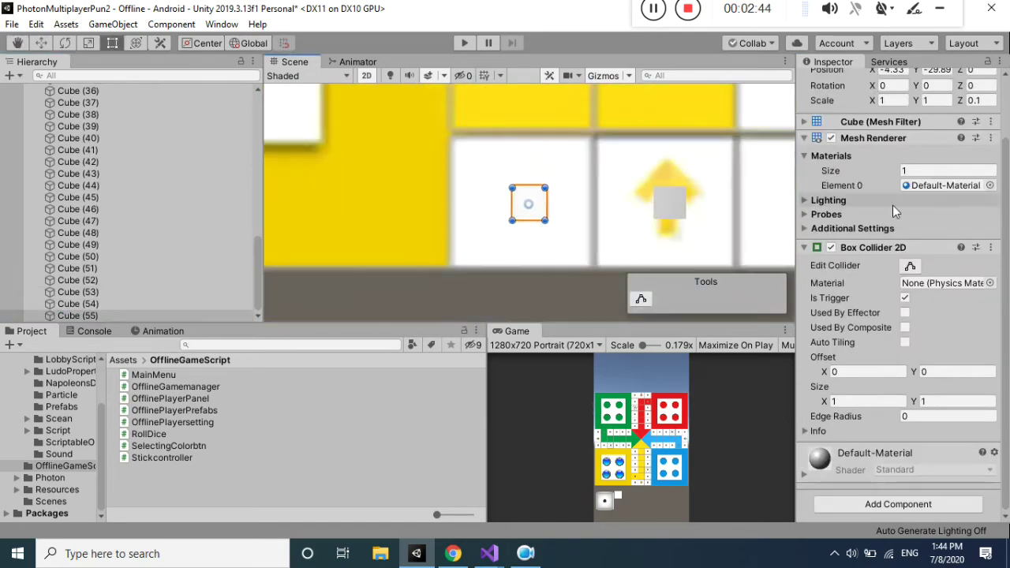
middle_drag(710, 191, 518, 198)
click(90, 303)
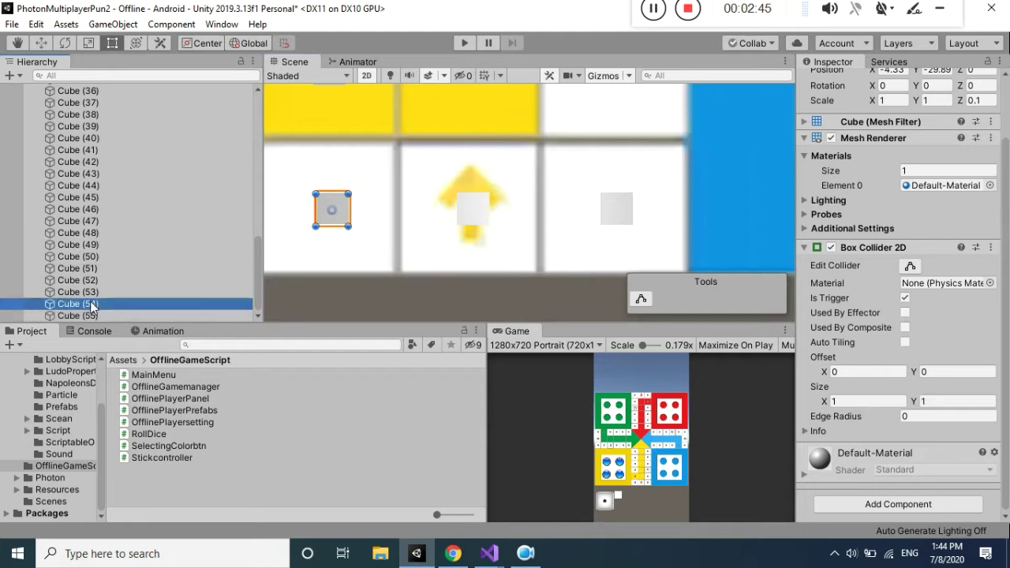
middle_drag(383, 165, 405, 224)
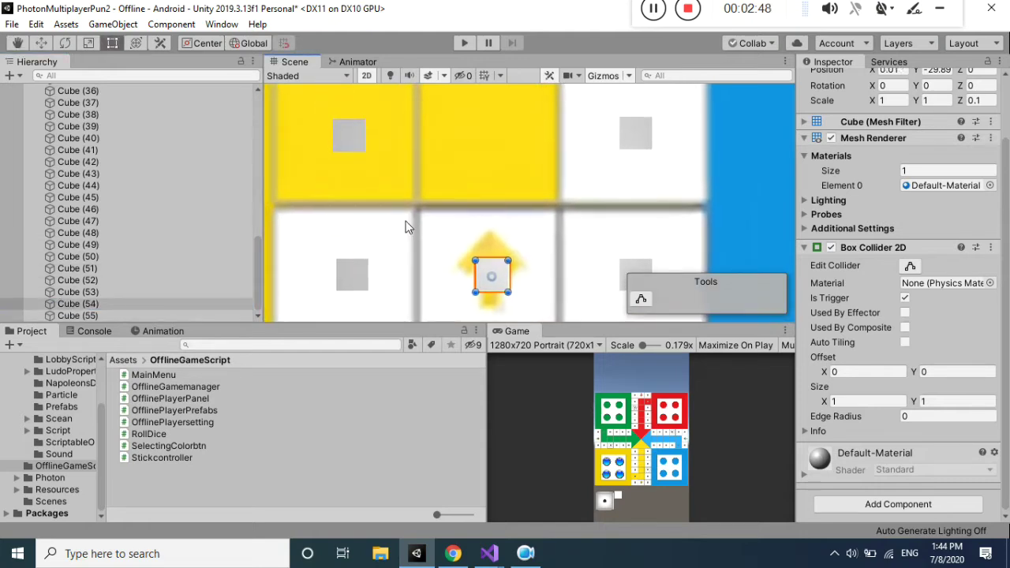
Move the cube onto the first yellow home tile and place a duplicate on the next tile.
key(w)
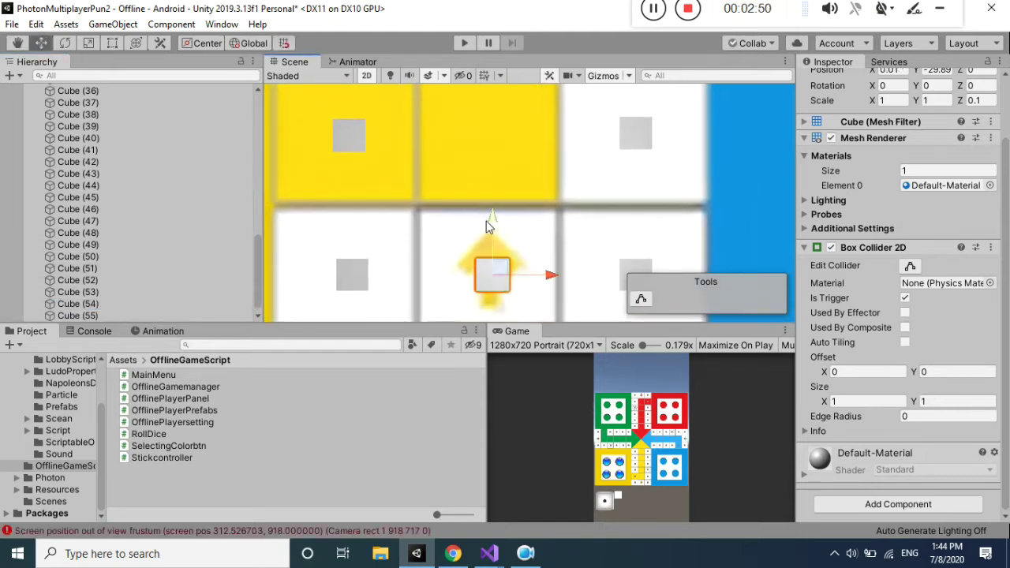
mouse_move(491, 216)
mouse_down()
mouse_move(499, 51)
mouse_move(496, 69)
mouse_up()
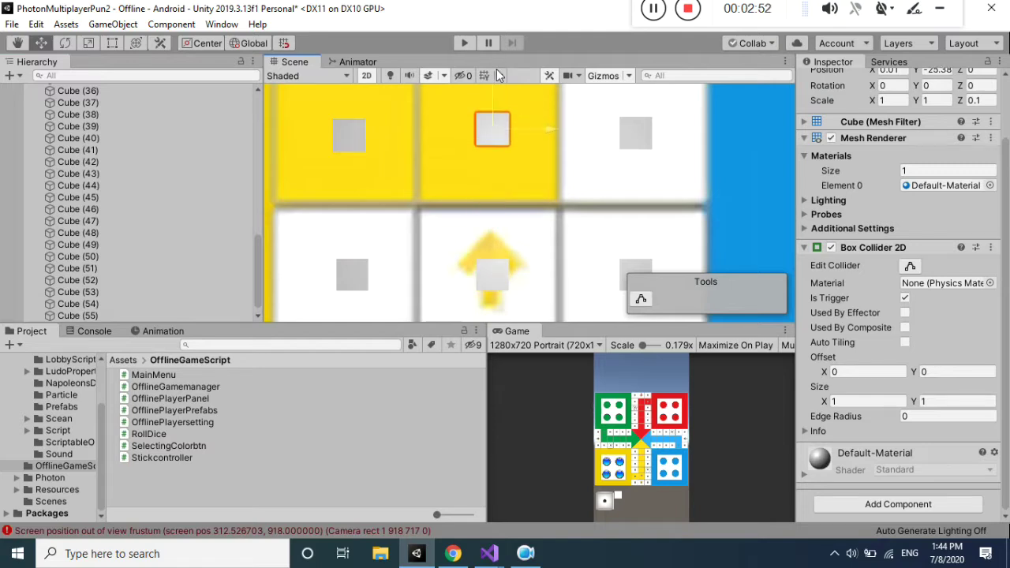
middle_drag(496, 87, 487, 182)
drag(488, 181, 488, 182)
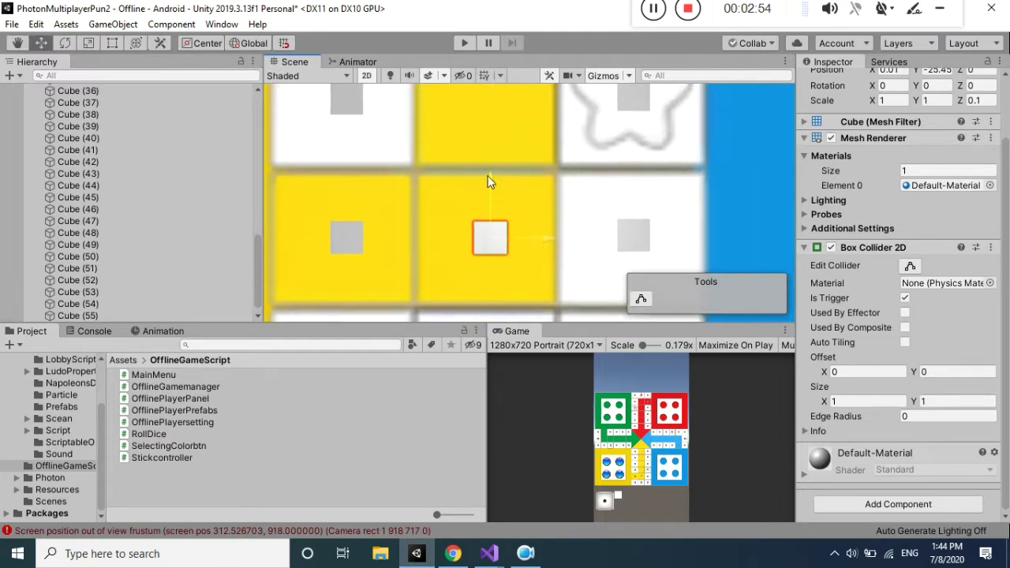
key(ctrl+d)
mouse_move(489, 176)
mouse_down()
mouse_move(494, 27)
mouse_move(490, 42)
mouse_up()
middle_drag(484, 85, 473, 200)
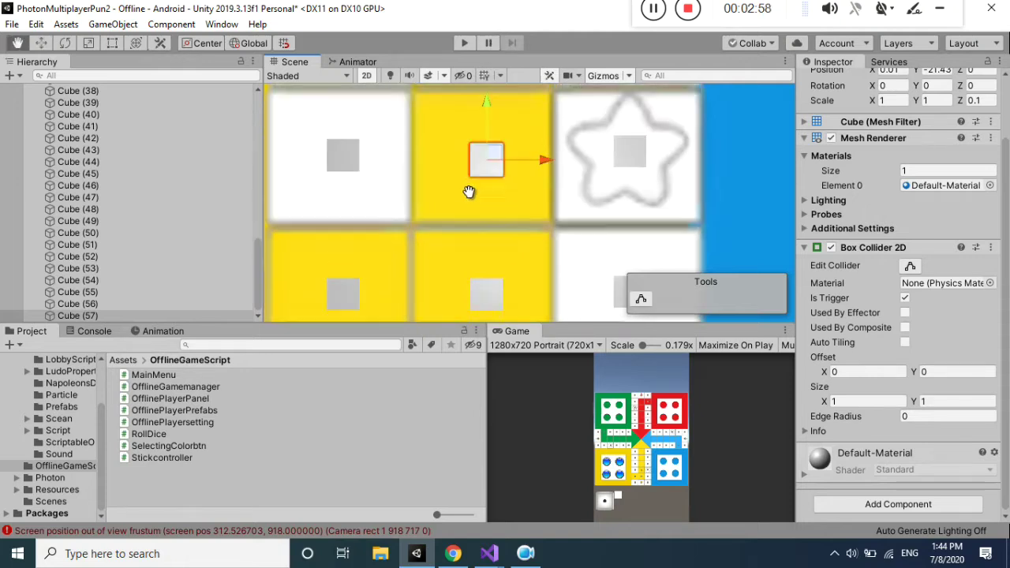
drag(480, 174, 481, 164)
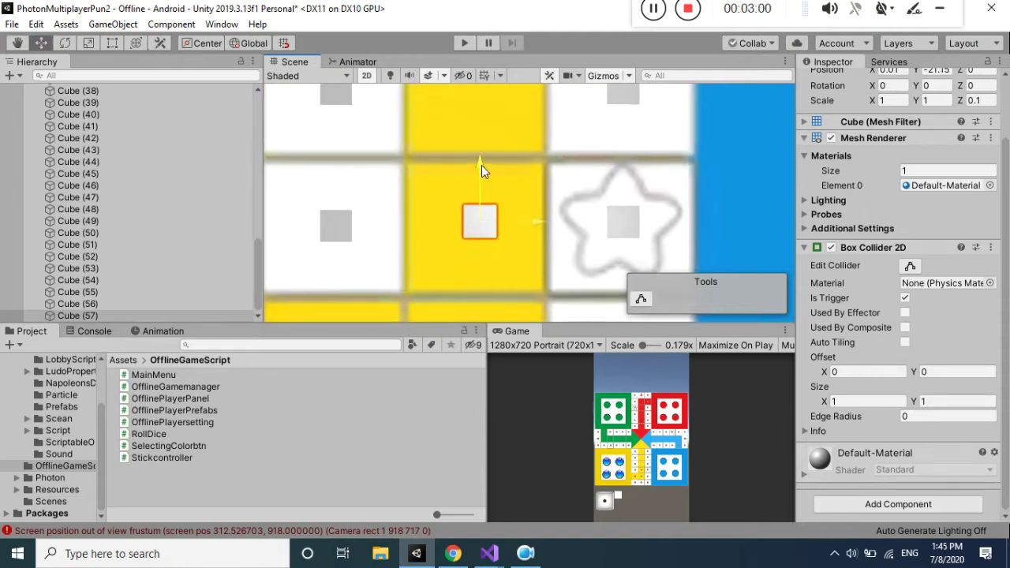
Duplicate and place three more cubes up the yellow home column.
key(ctrl+d)
drag(481, 163, 483, 20)
middle_drag(483, 98, 464, 226)
mouse_move(464, 161)
mouse_down()
mouse_move(460, 141)
mouse_move(460, 156)
mouse_up()
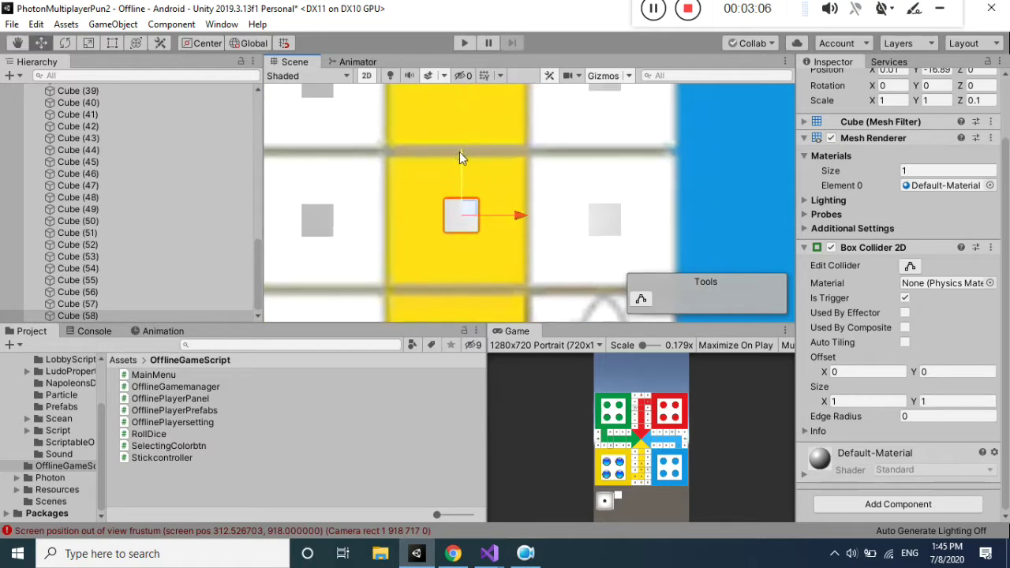
key(ctrl+d)
mouse_move(461, 163)
mouse_down()
mouse_move(472, 43)
mouse_move(451, 207)
mouse_up()
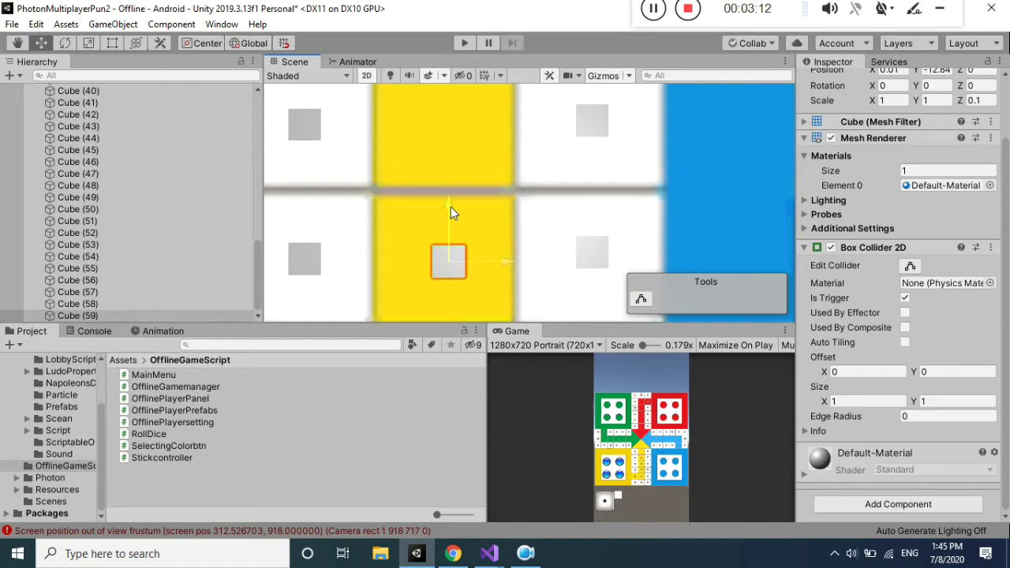
key(ctrl+d)
drag(449, 206, 469, 62)
middle_drag(458, 166, 449, 260)
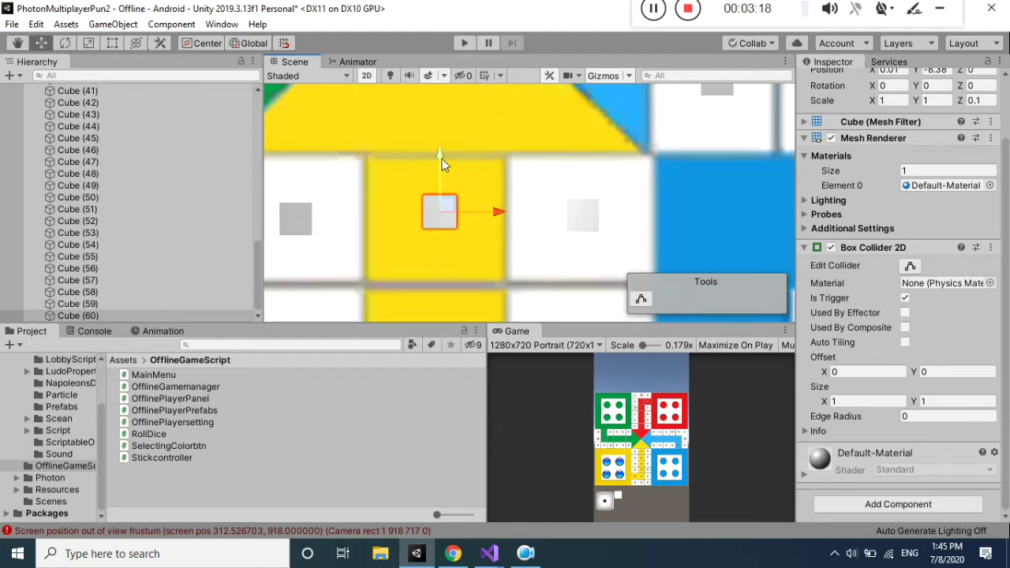
drag(438, 154, 438, 154)
Place a final duplicate on the yellow centre triangle and select Cube (56) through Cube (61).
key(ctrl+d)
drag(440, 162, 441, 87)
key(q)
key(w)
key(Up)
key(Up)
key(Up)
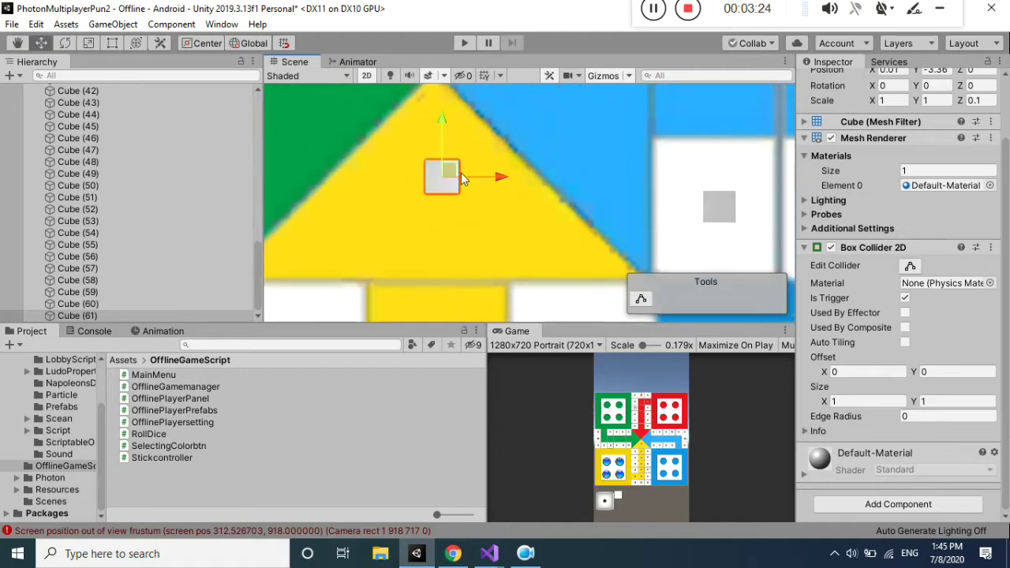
drag(443, 127, 443, 138)
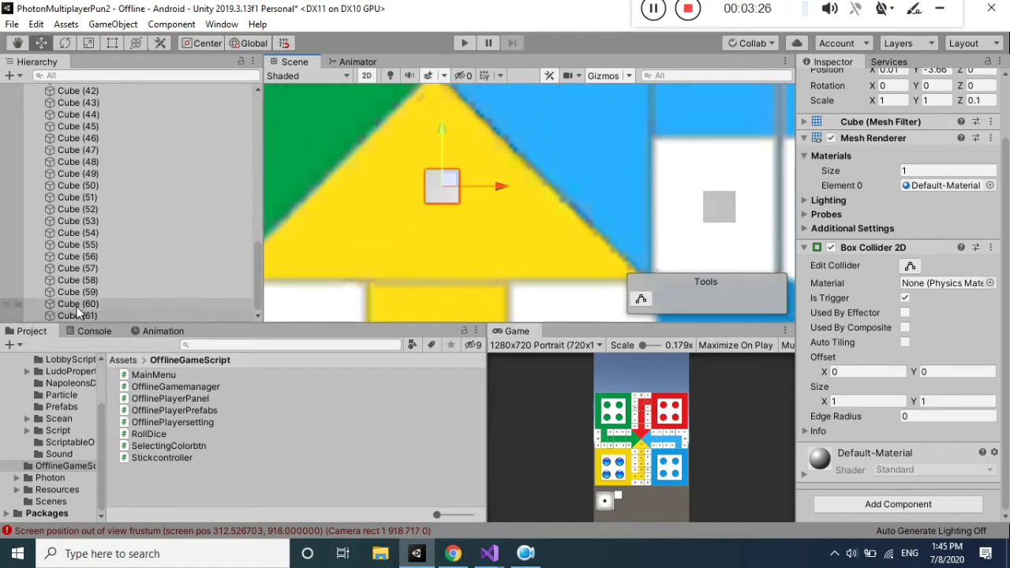
shift+click(76, 254)
mouse_move(457, 286)
middle_down()
mouse_move(456, 247)
mouse_move(435, 221)
mouse_move(421, 92)
mouse_move(439, 122)
mouse_move(434, 179)
mouse_move(451, 266)
mouse_move(453, 174)
middle_up()
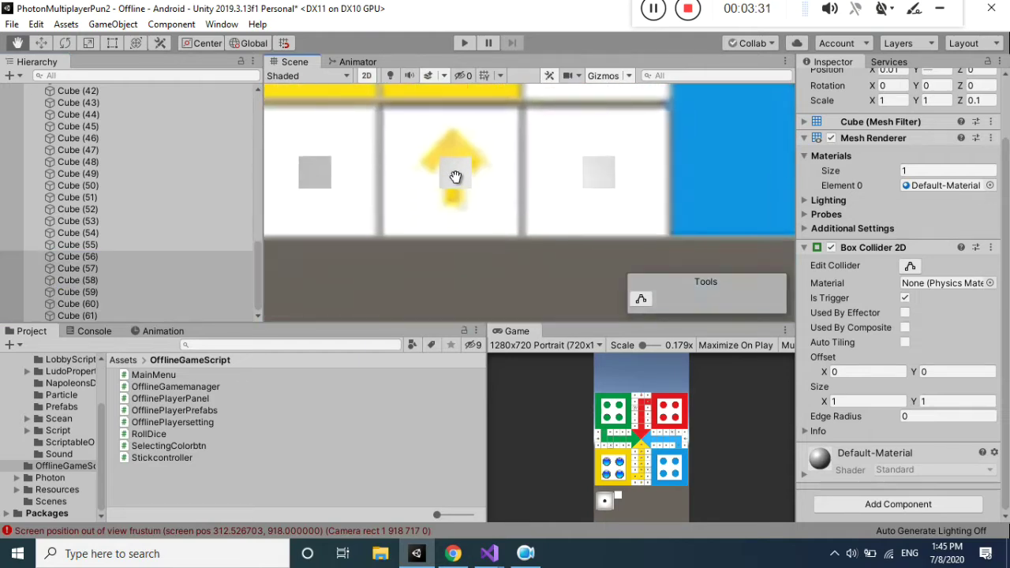
Rename Cube (56) to YellohomPath.
click(85, 249)
click(89, 246)
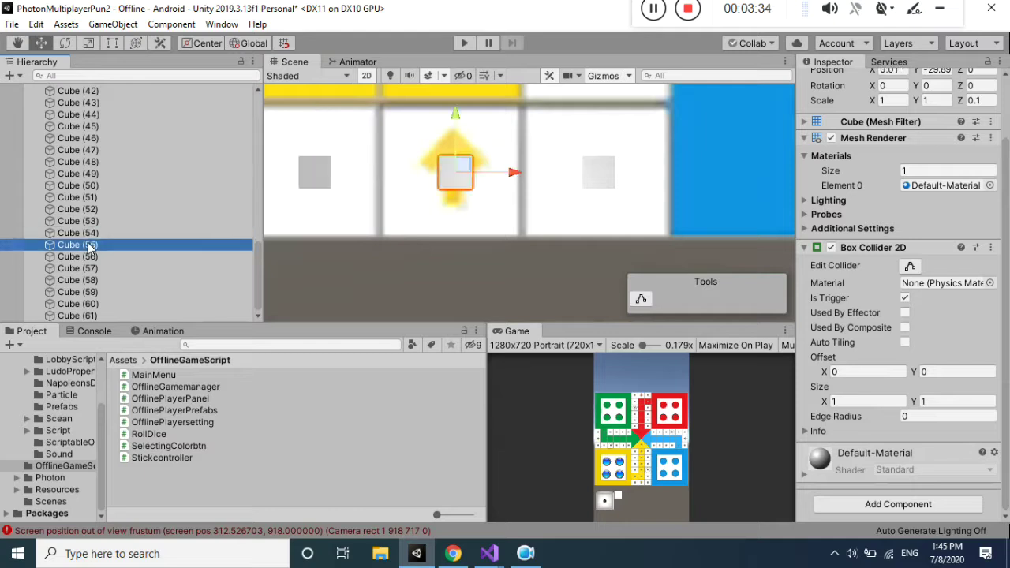
click(77, 257)
mouse_move(433, 210)
middle_down()
mouse_move(421, 218)
mouse_move(724, 274)
mouse_move(553, 262)
middle_up()
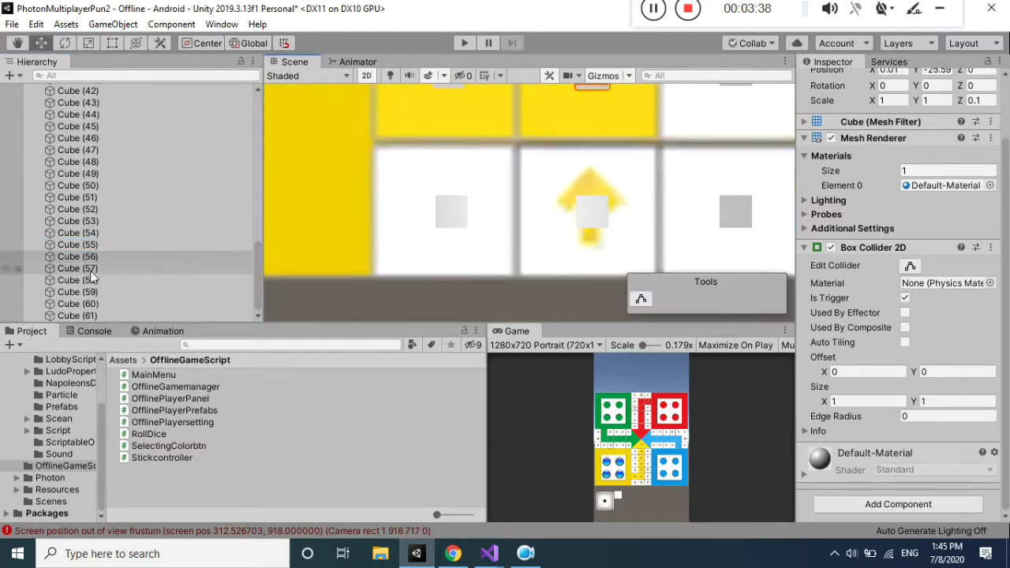
drag(1005, 130, 1006, 55)
click(916, 82)
text(YellohomPath)
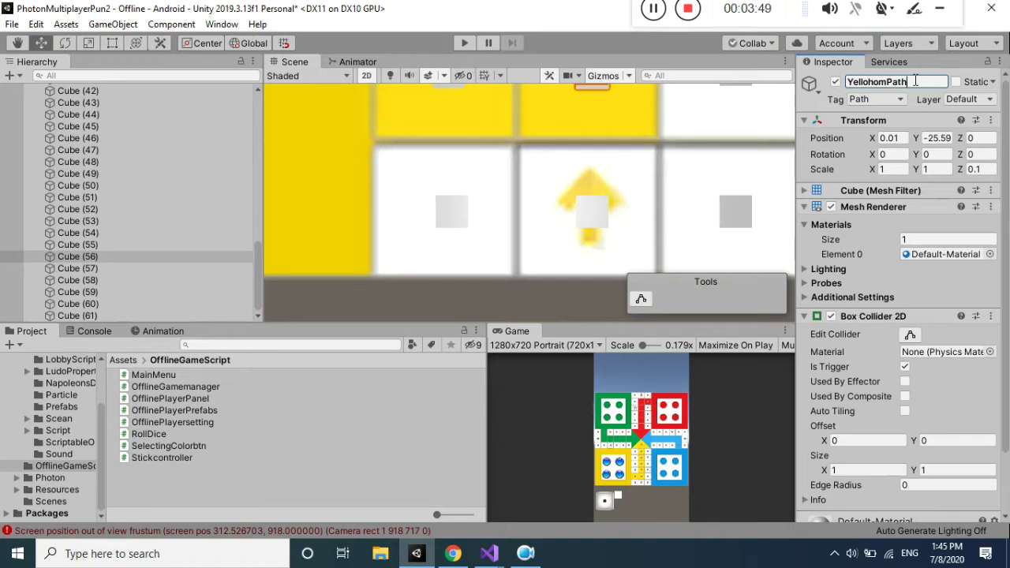
key(Return)
click(79, 257)
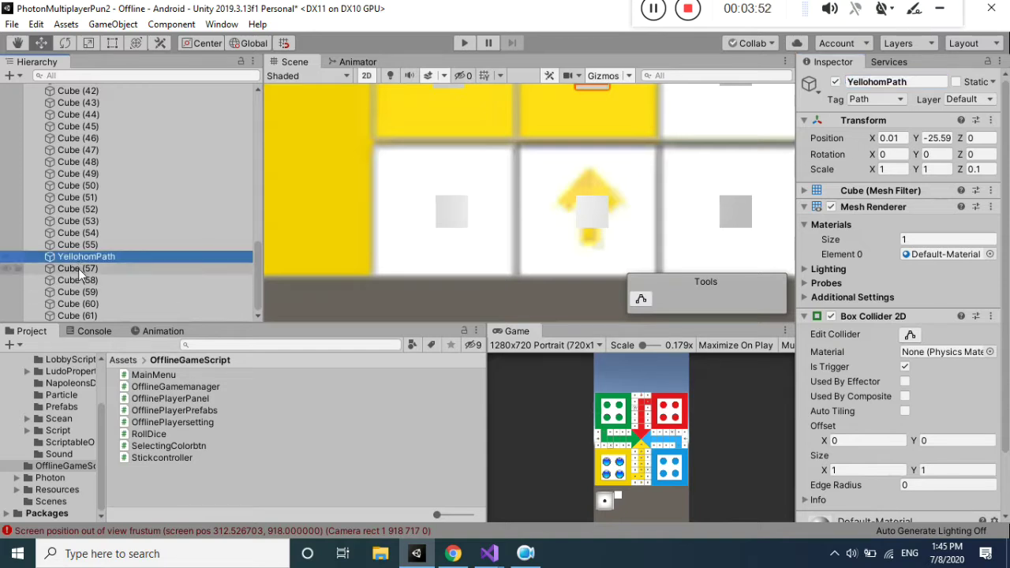
Rename Cube (57) through Cube (61) to YellohomPath as well.
click(78, 268)
shift+click(90, 312)
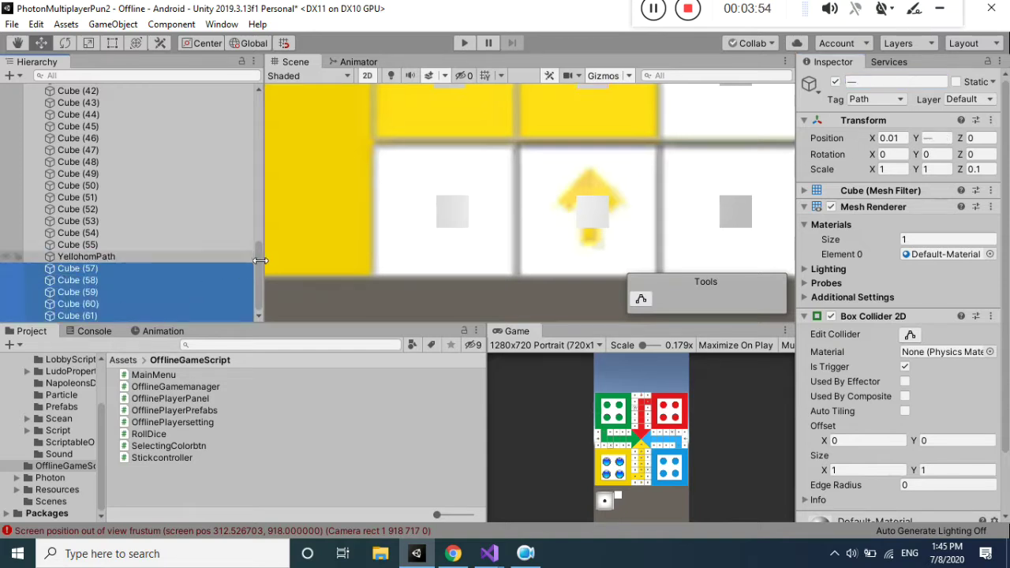
drag(260, 259, 257, 268)
click(881, 82)
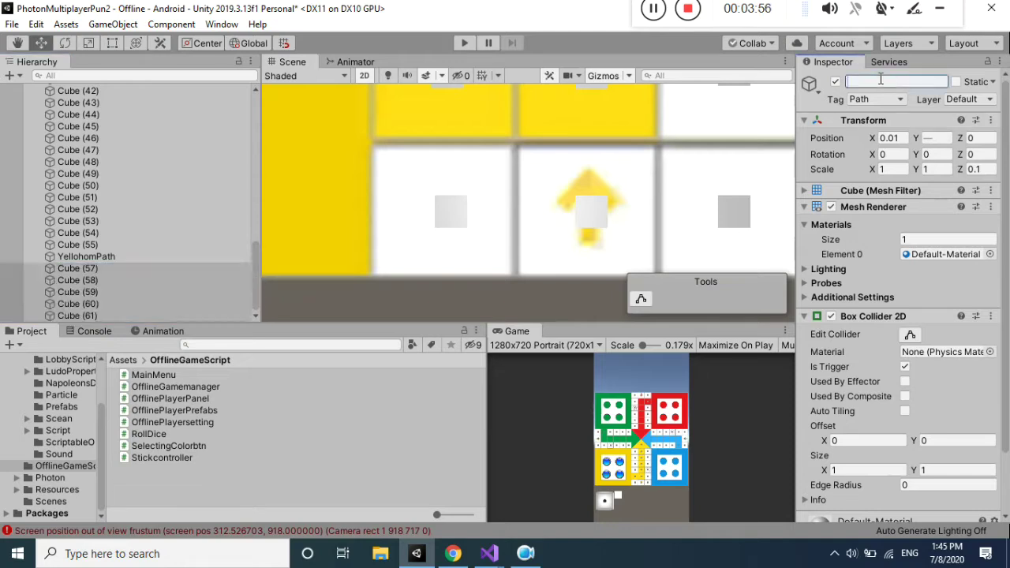
text(YellohomPath)
key(Return)
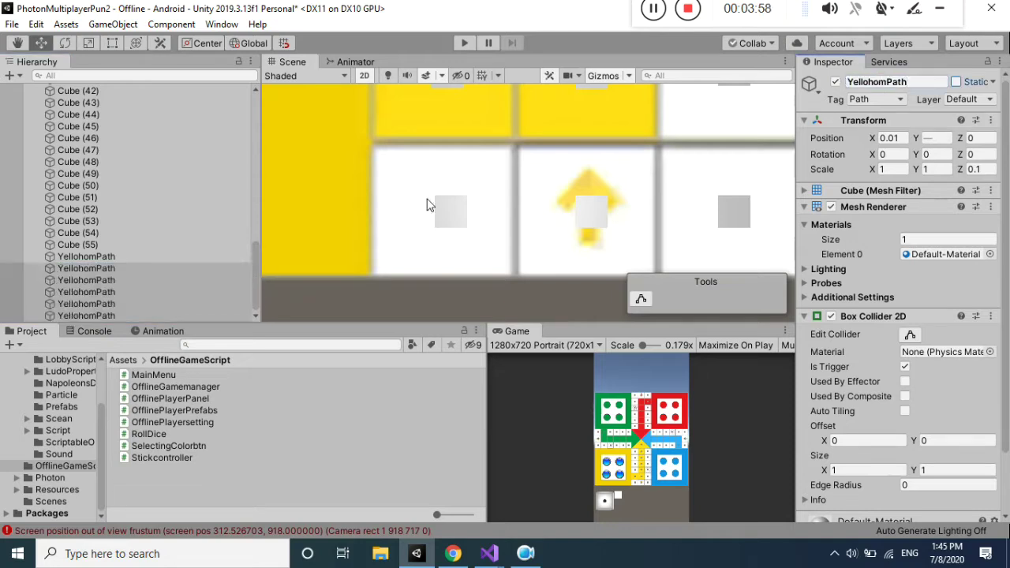
Tag all six YellohomPath cubes HomePath.
click(113, 260)
click(863, 97)
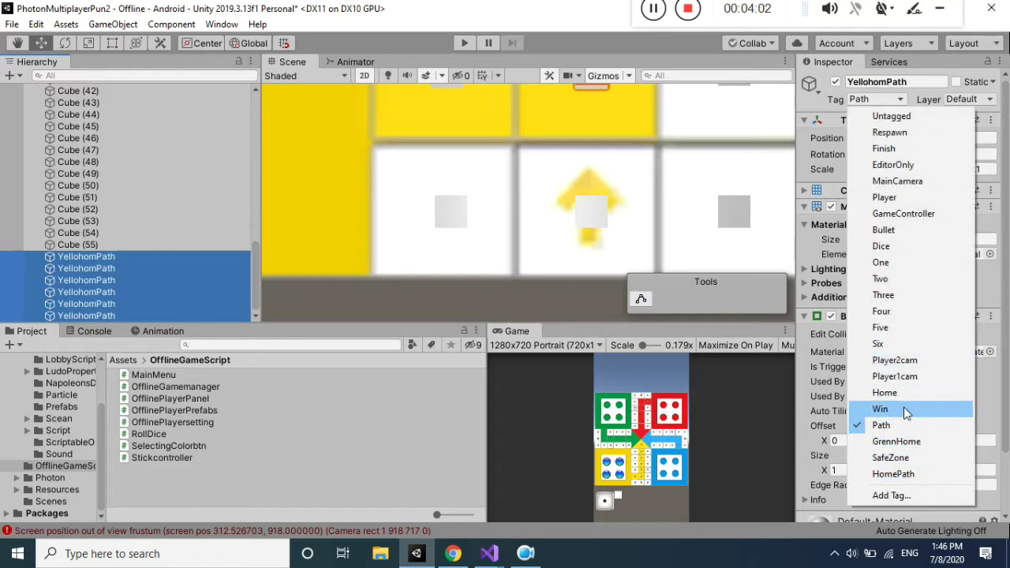
click(921, 472)
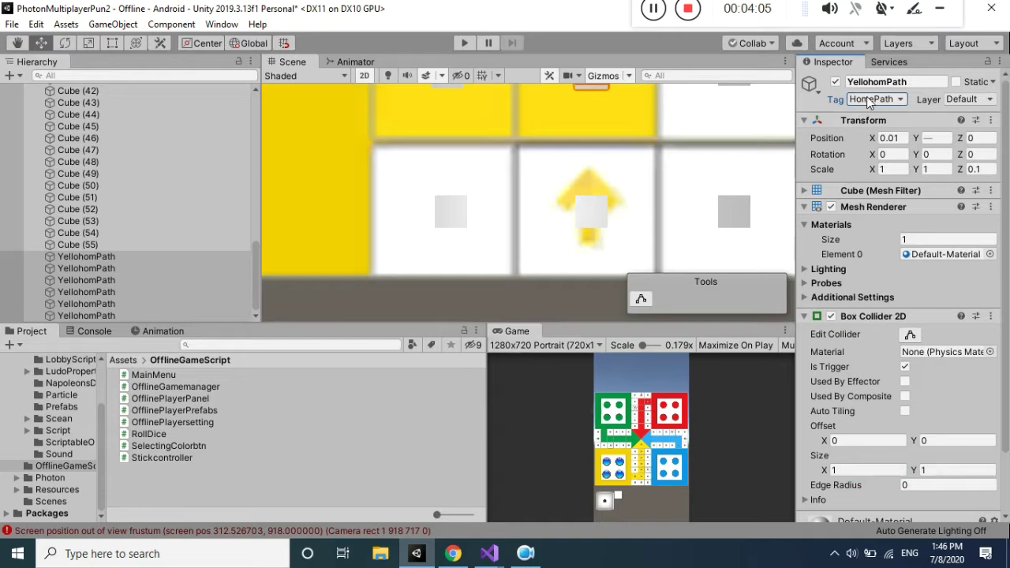
alt+right_drag(637, 182, 370, 247)
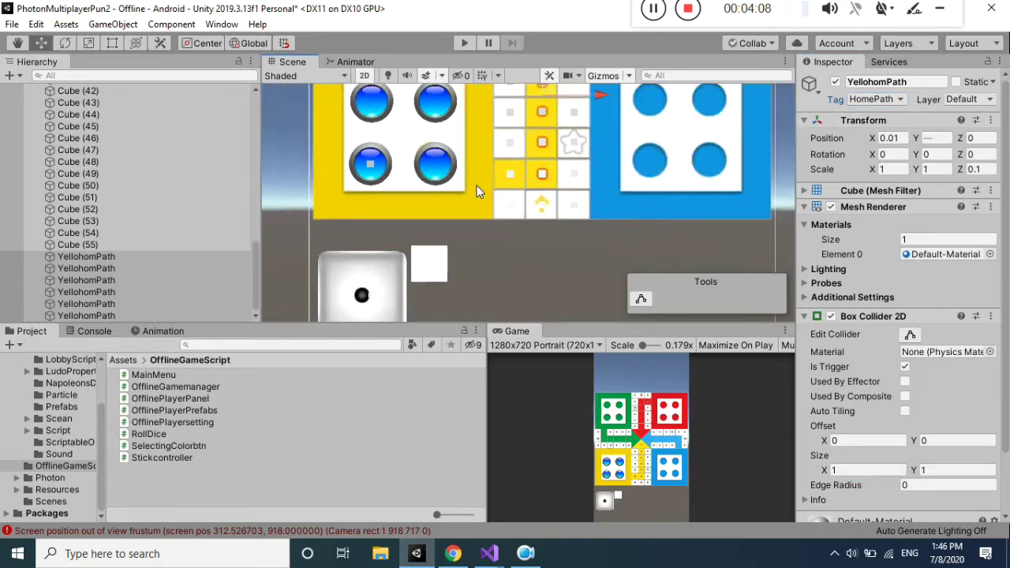
Give the last YellohomPath square, on the centre triangle, the Win tag.
key(f)
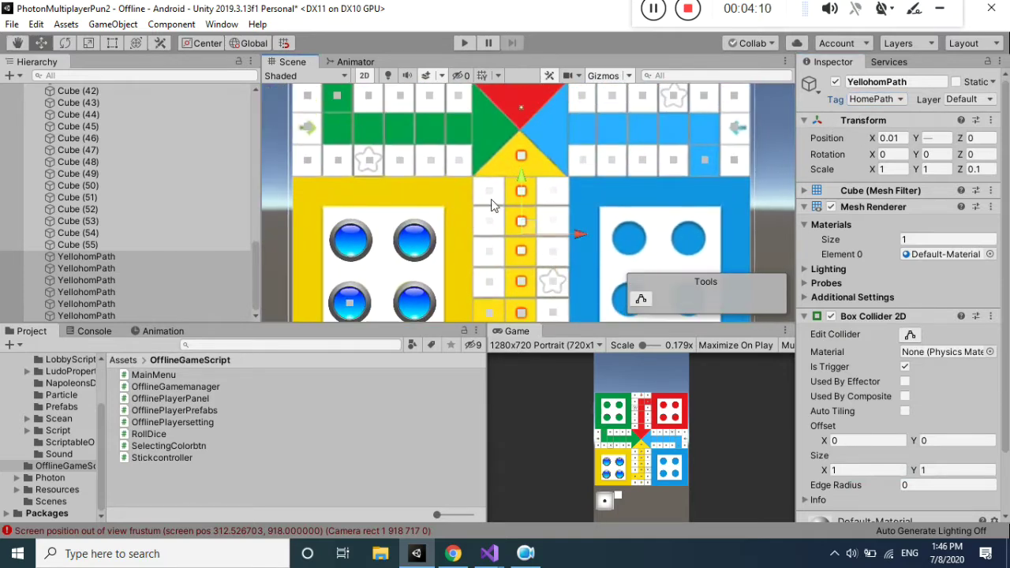
middle_drag(490, 205, 484, 119)
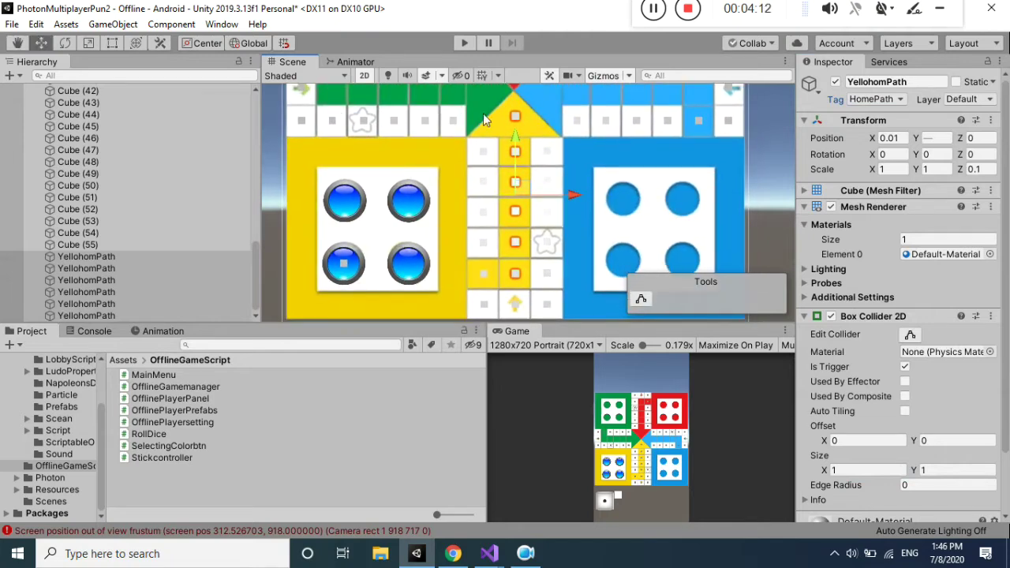
click(256, 300)
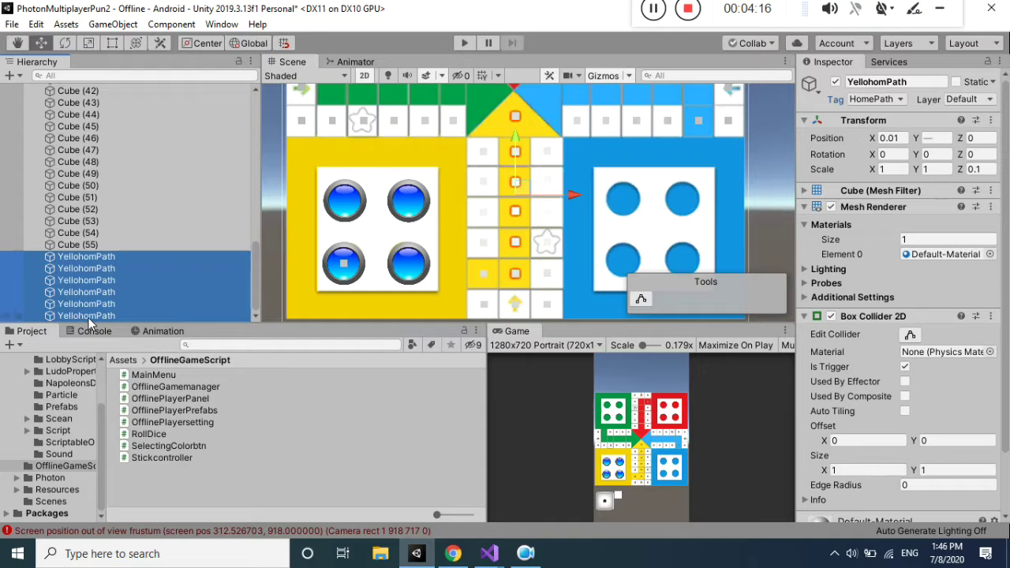
click(90, 316)
click(876, 98)
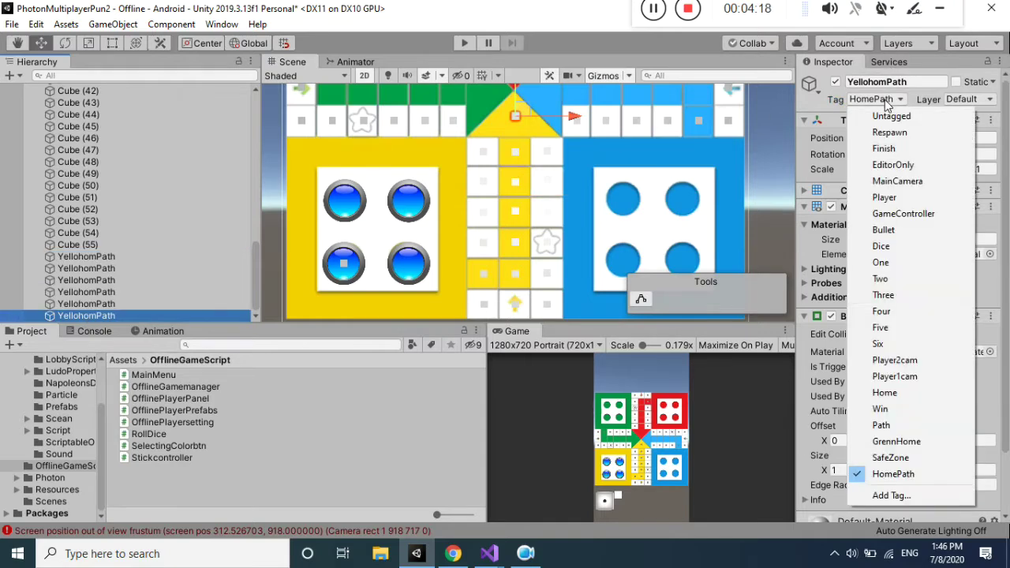
click(916, 411)
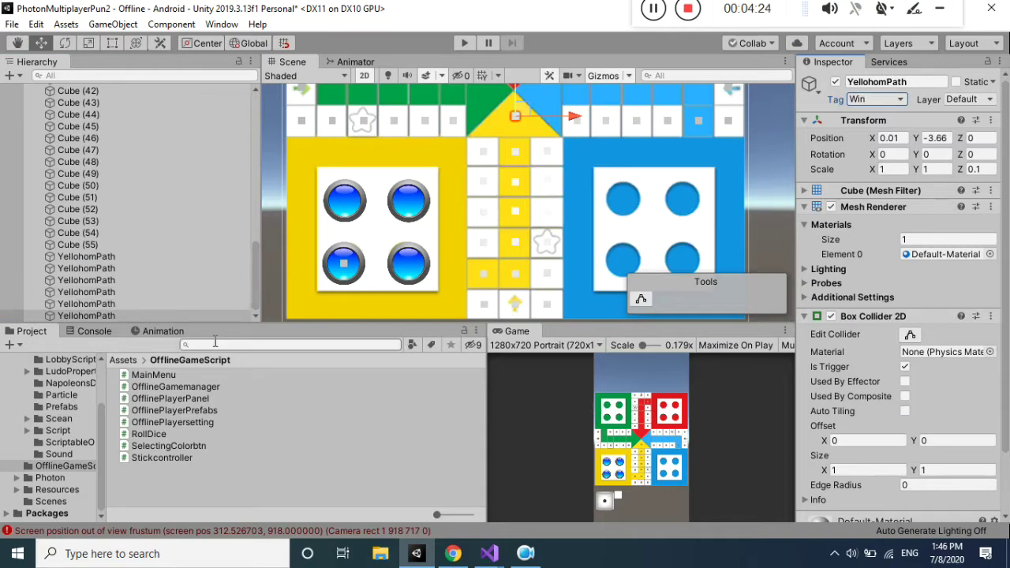
drag(254, 267, 258, 119)
click(98, 174)
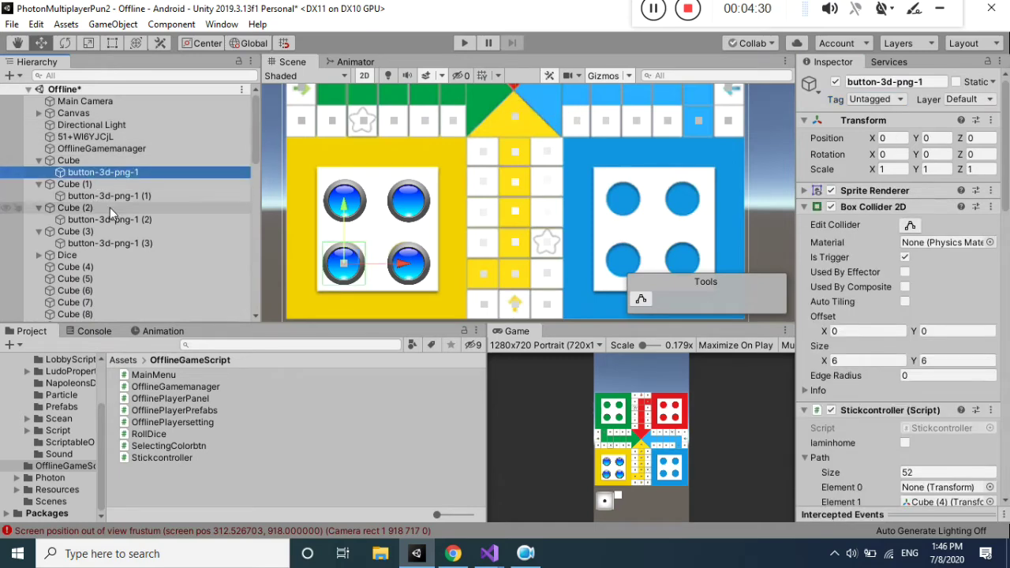
Drag each pawn's parent cube, e.g. Cube (1) and Cube (3), into its Path Element 0.
mouse_move(1006, 170)
mouse_down()
mouse_move(1008, 366)
mouse_move(1008, 197)
mouse_up()
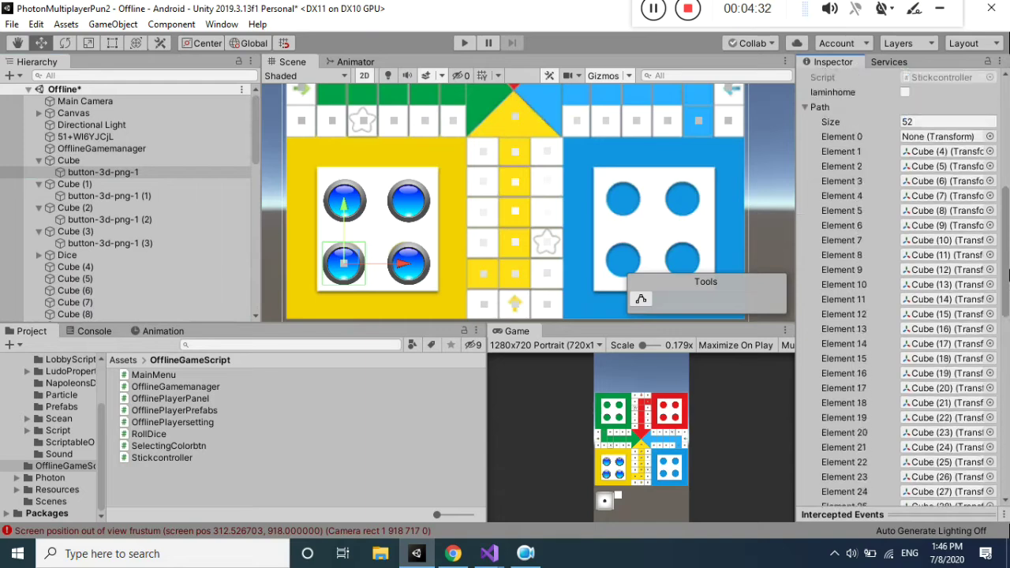
mouse_move(81, 173)
mouse_down()
mouse_move(927, 229)
mouse_move(552, 241)
mouse_up()
click(95, 195)
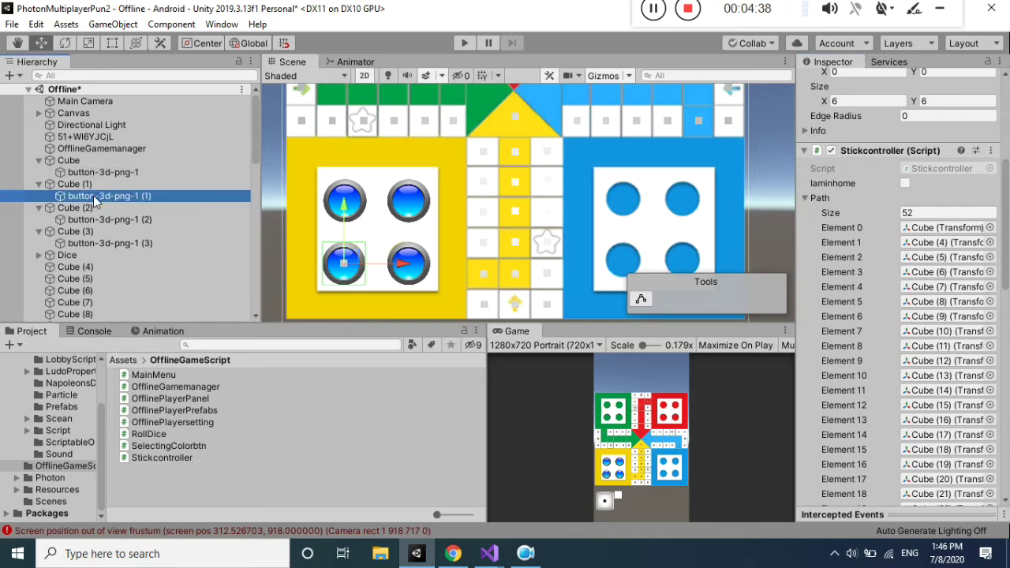
drag(72, 185, 939, 227)
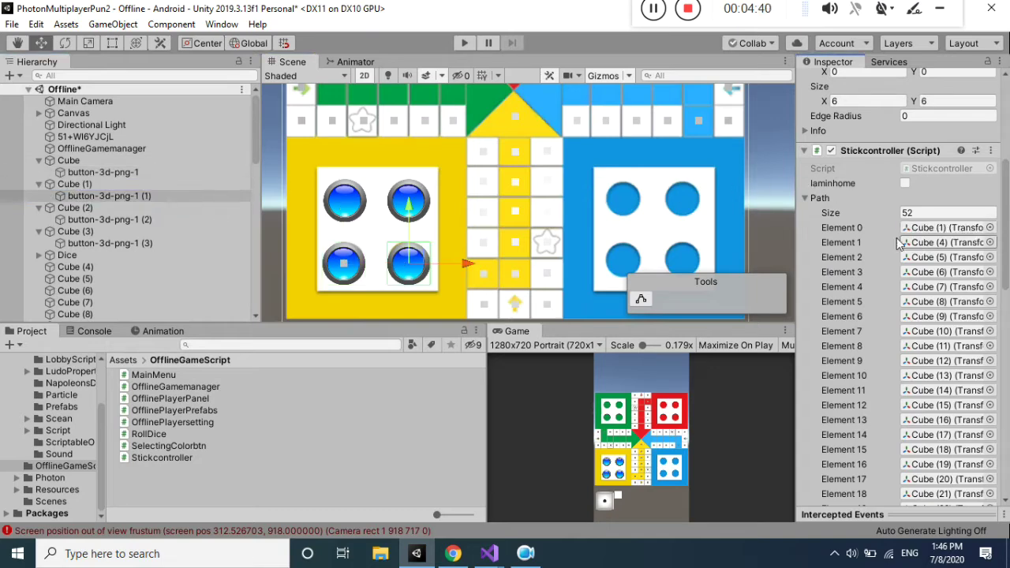
drag(76, 223, 937, 228)
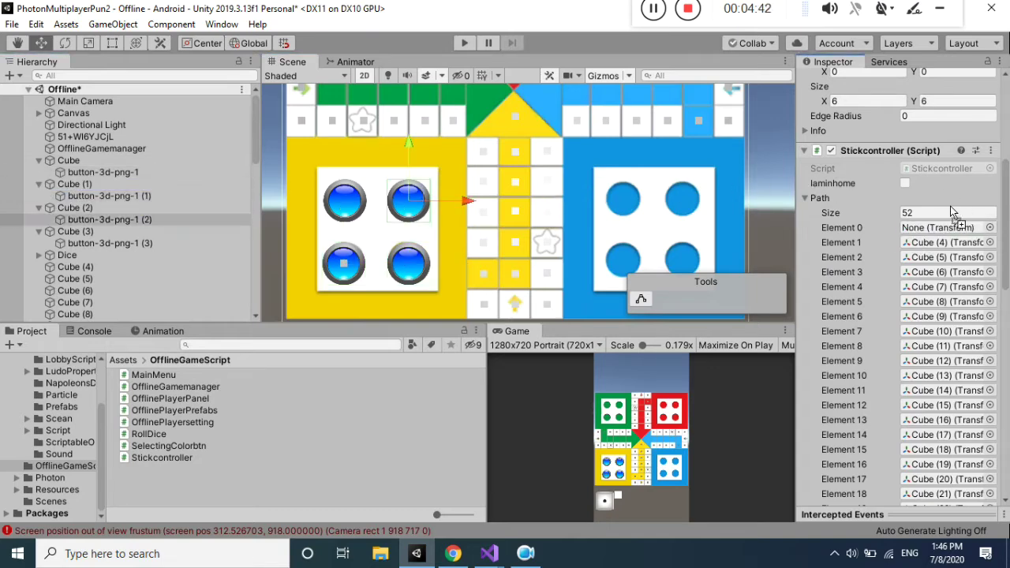
click(91, 231)
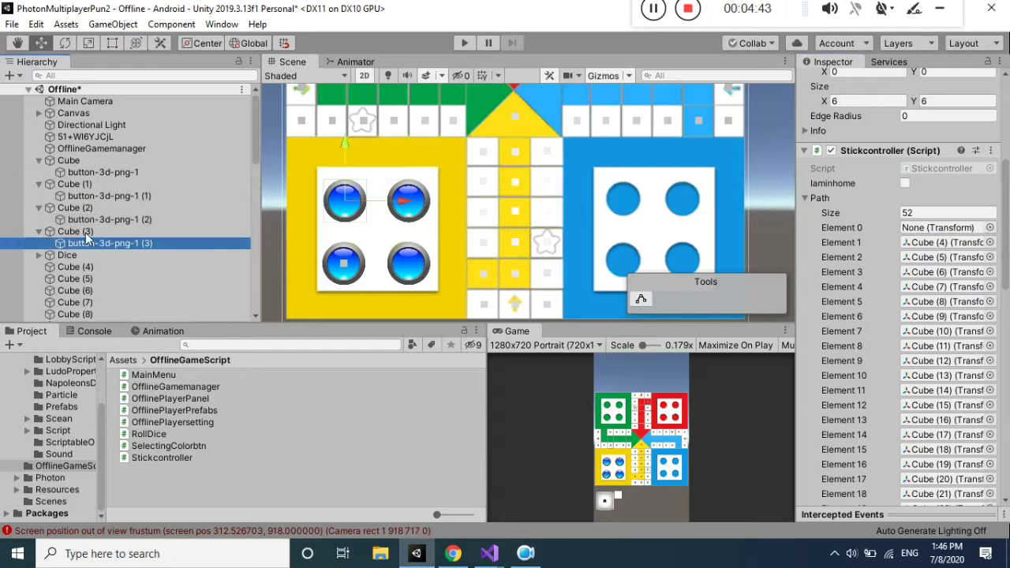
drag(91, 231, 938, 228)
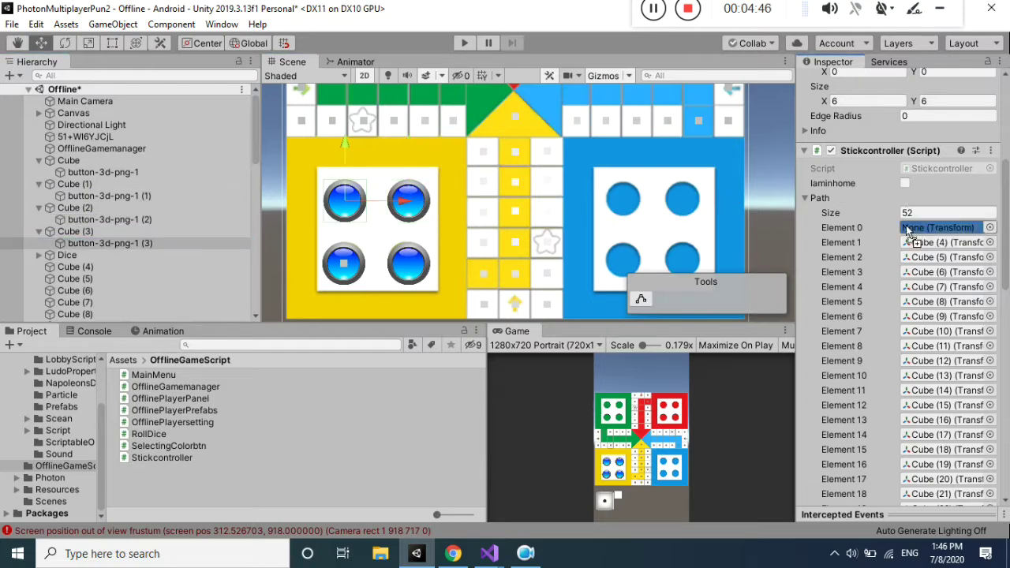
Check home squares Cube (3) and Cube (2), then select all four yellow pawns.
click(84, 234)
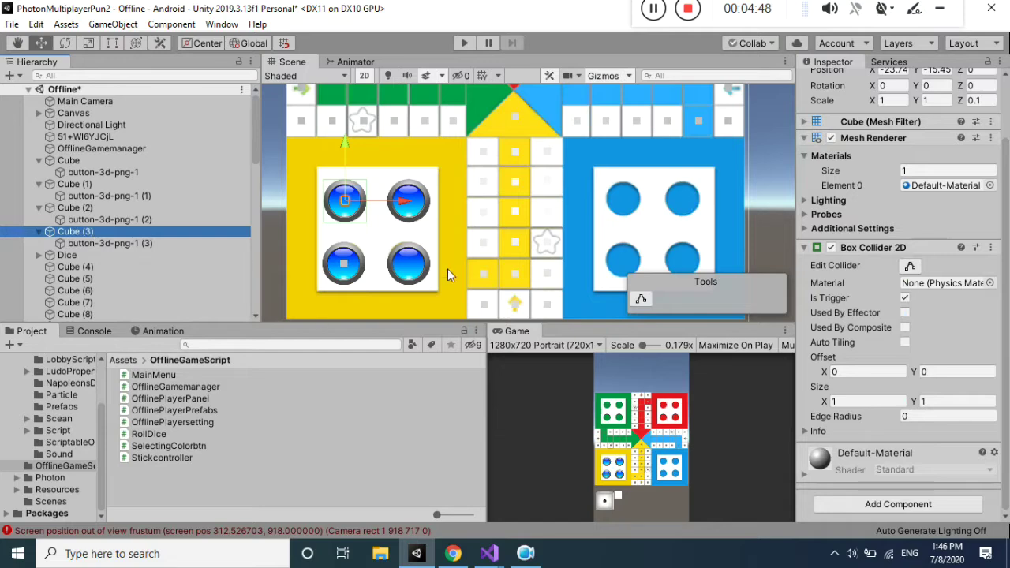
click(105, 196)
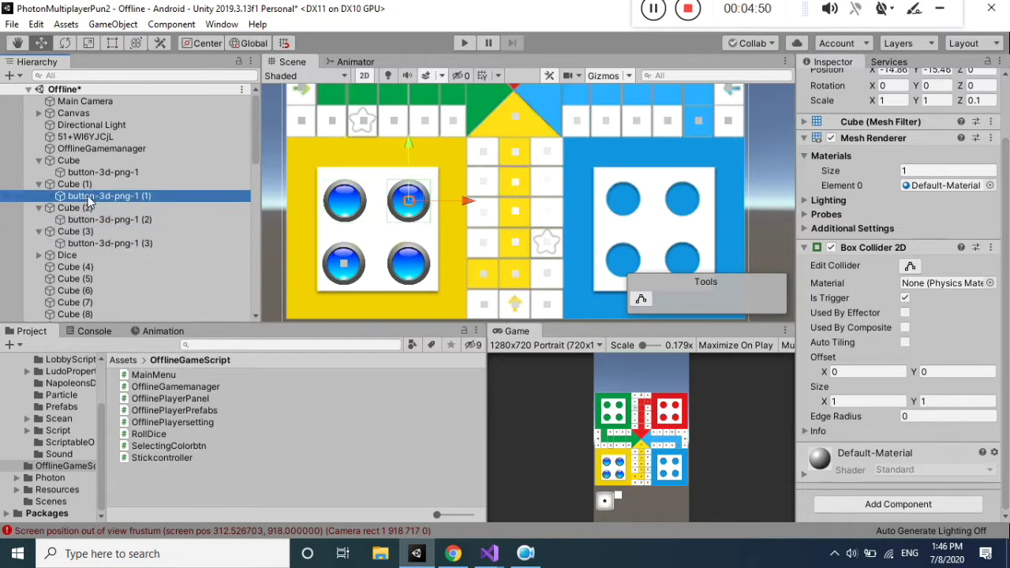
click(87, 209)
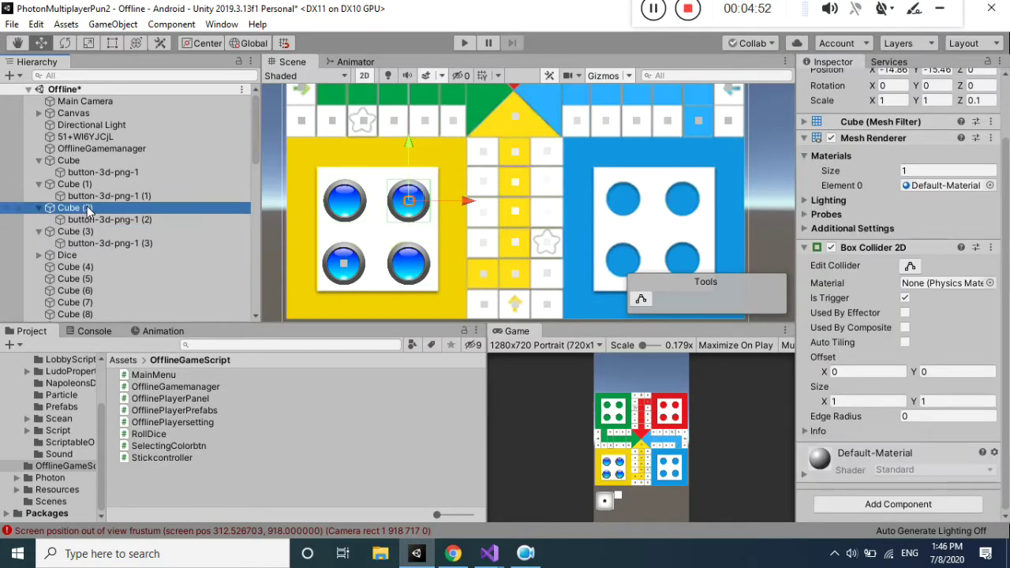
click(103, 172)
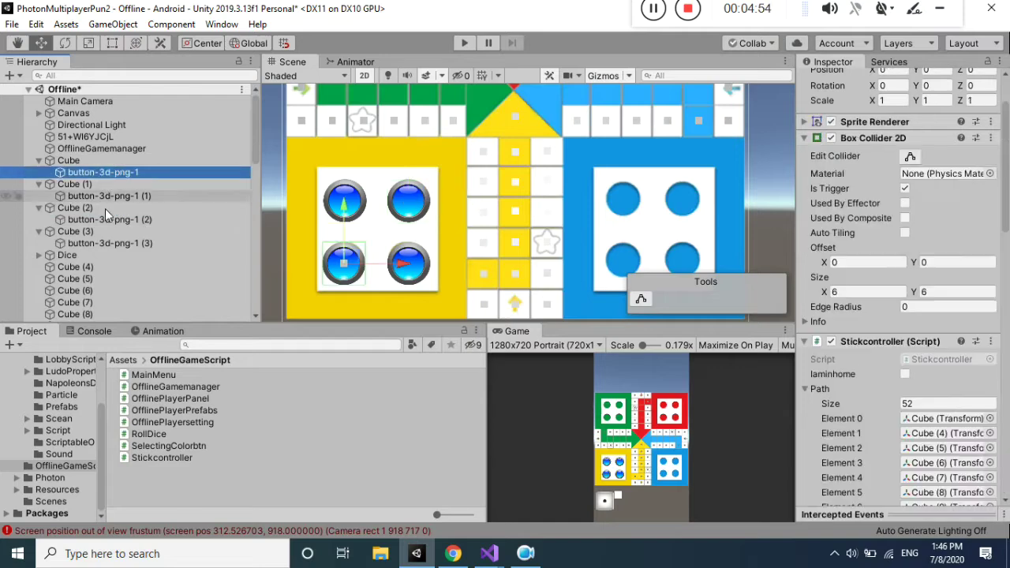
ctrl+click(109, 197)
ctrl+click(112, 220)
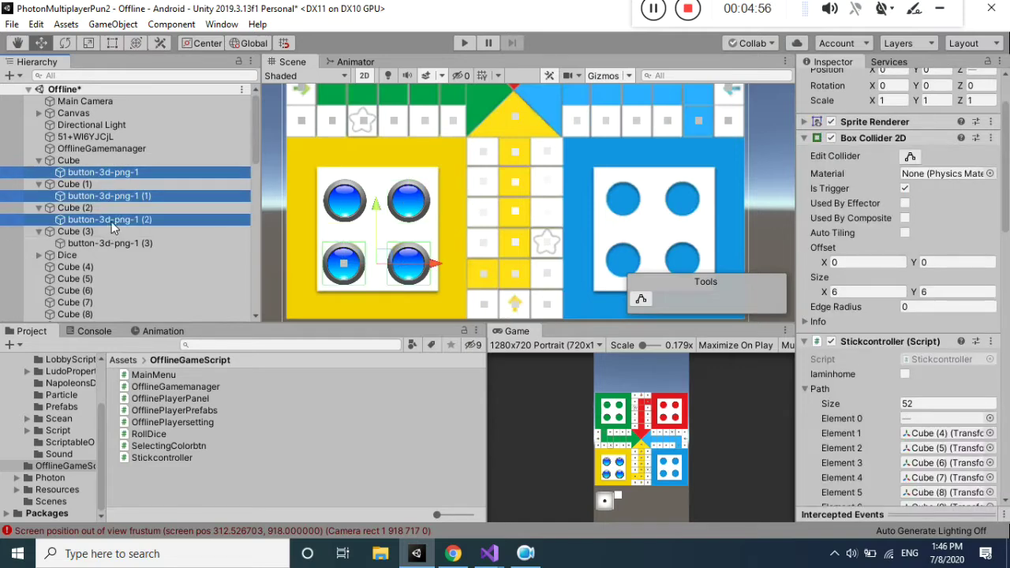
ctrl+click(108, 244)
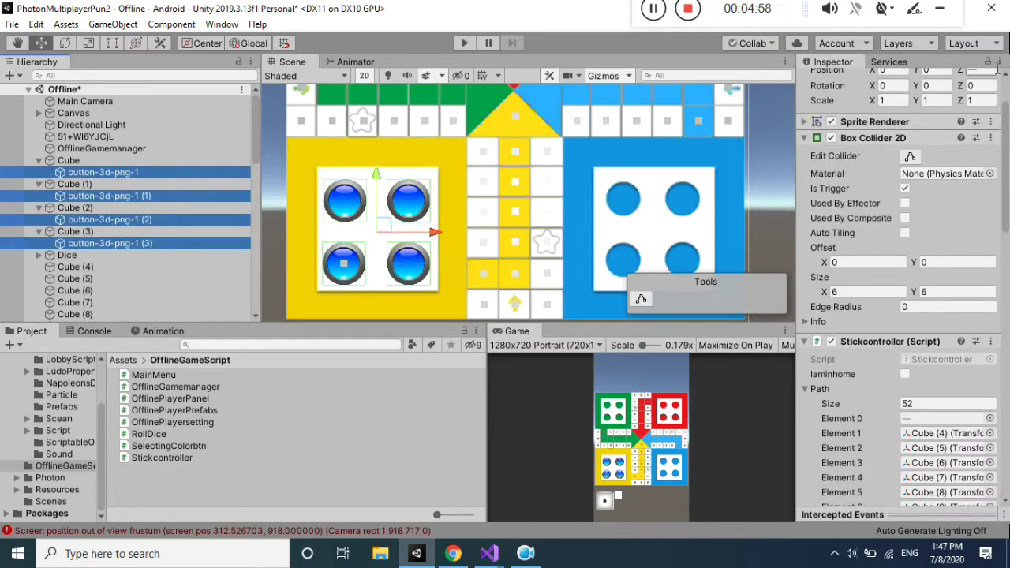
drag(1006, 157, 1008, 371)
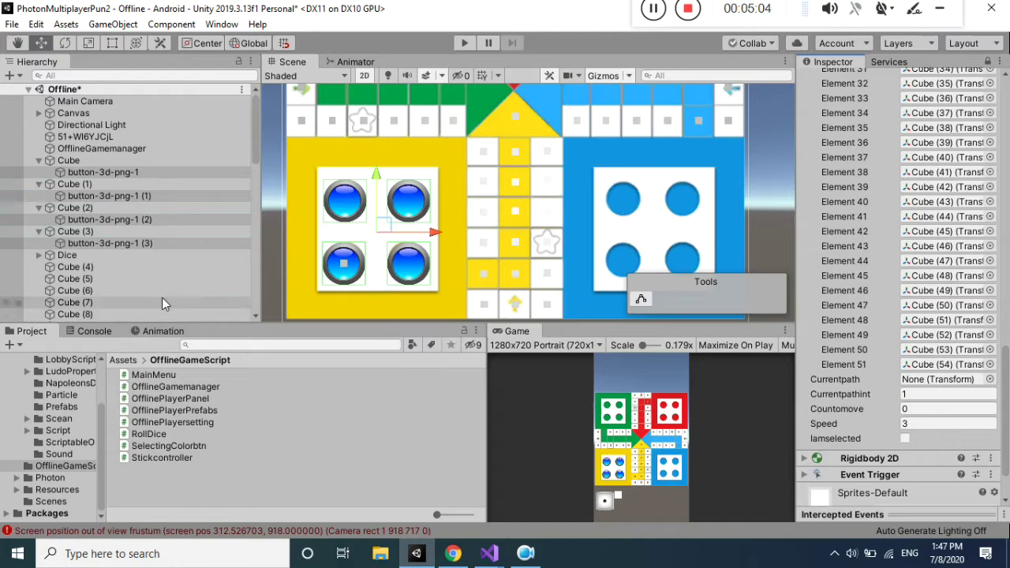
Append the six YellohomPath squares to the end of the four yellow pawns' Path lists.
click(96, 257)
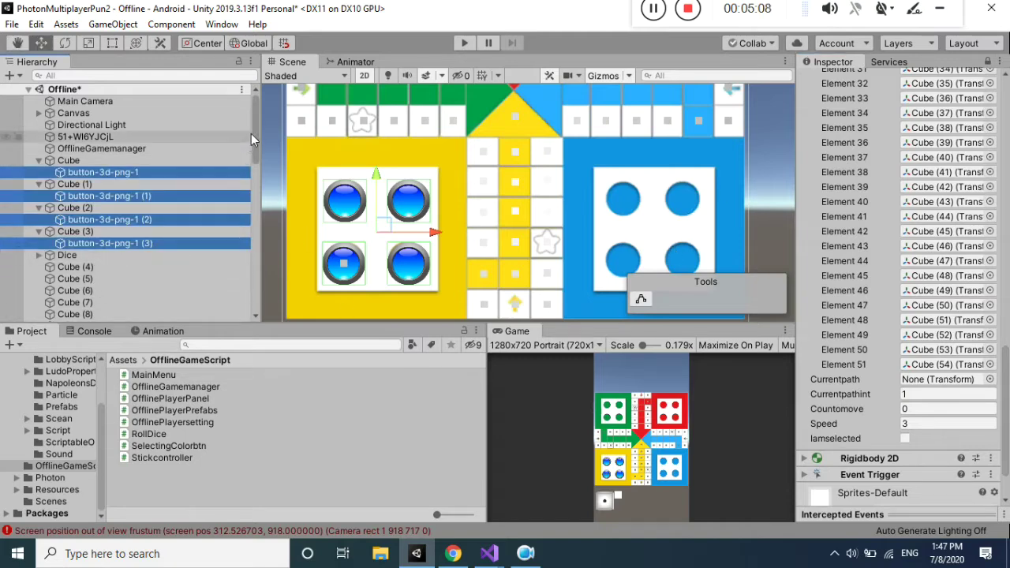
drag(255, 134, 255, 303)
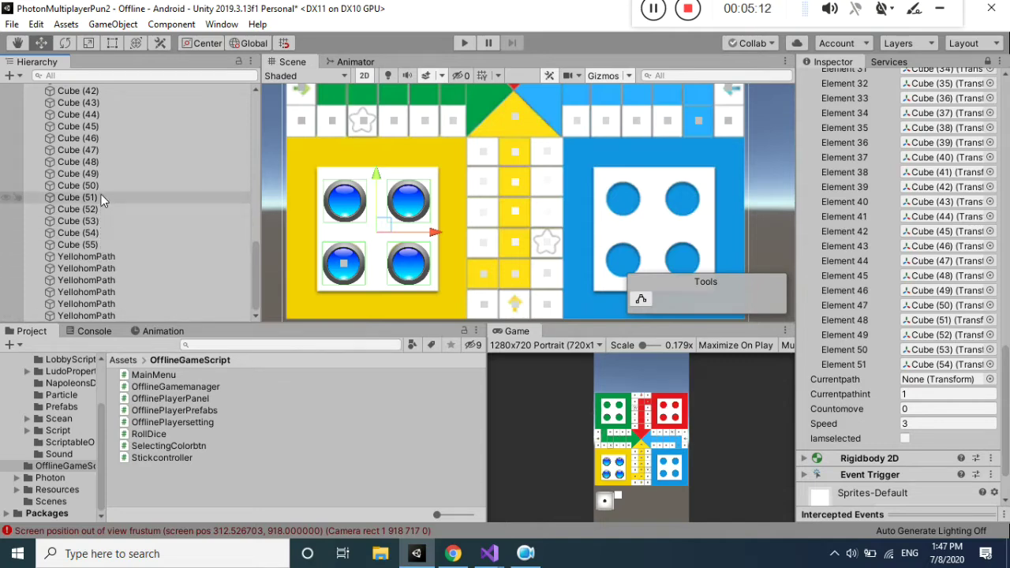
click(89, 258)
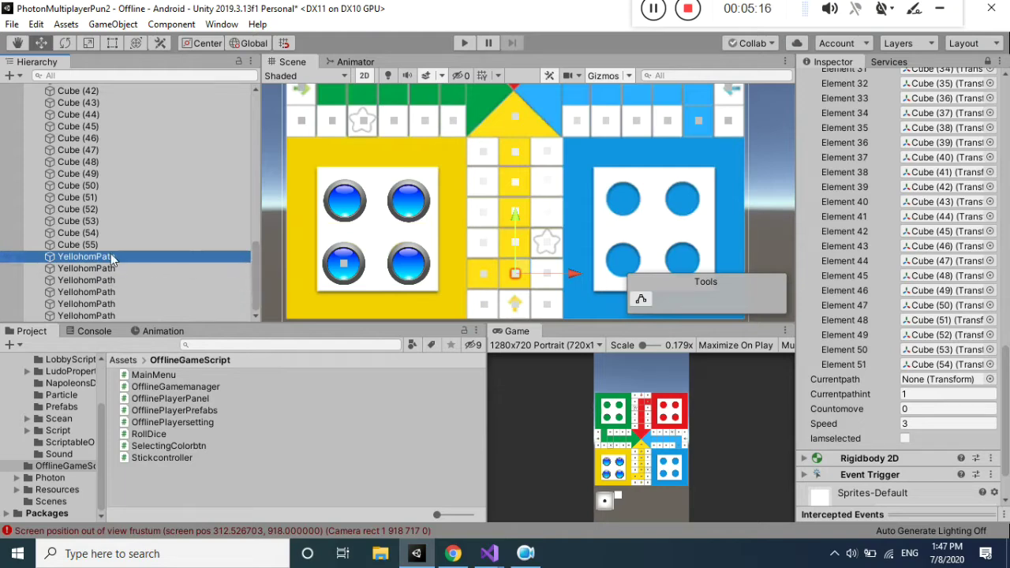
click(93, 233)
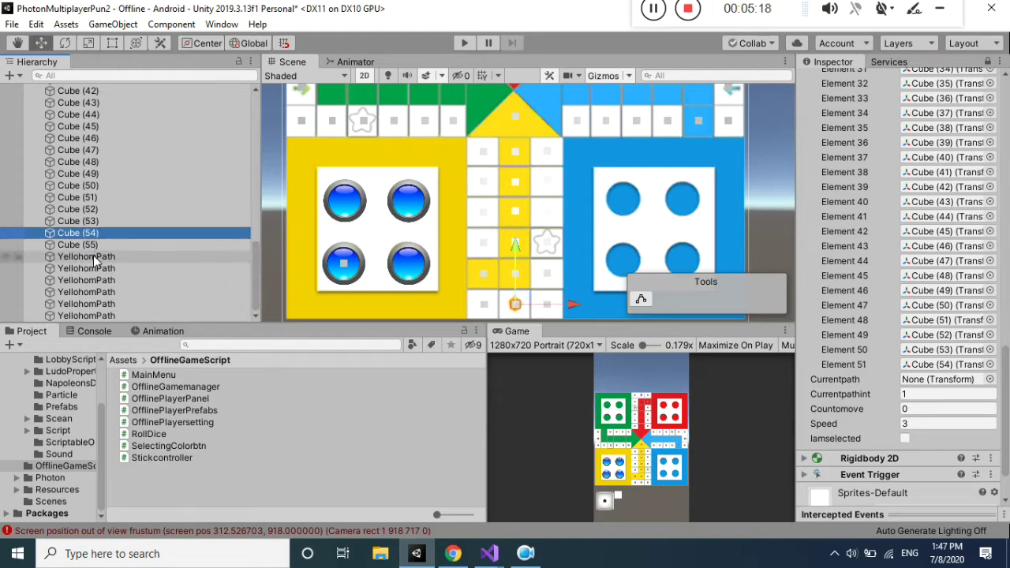
click(95, 258)
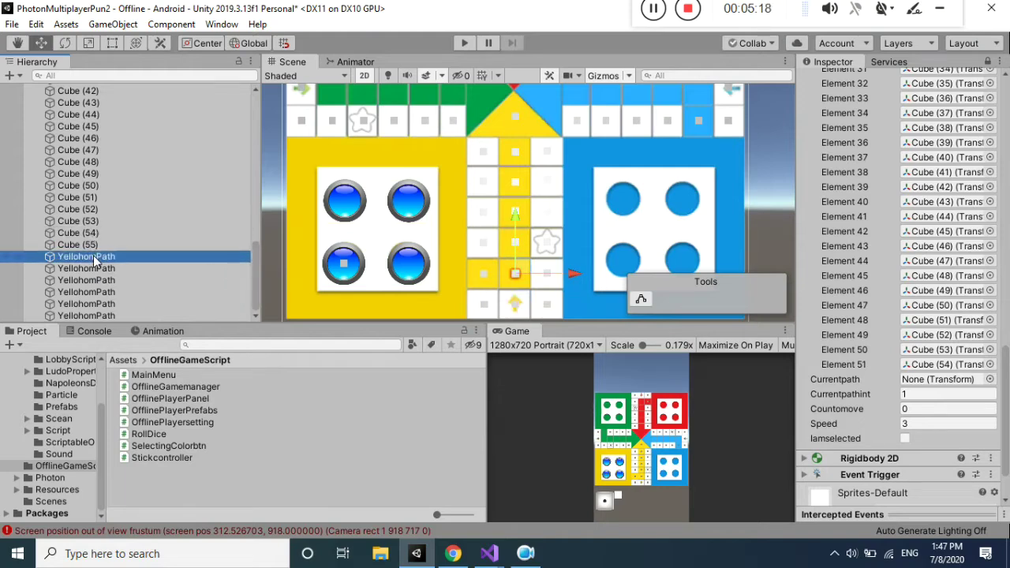
shift+click(102, 314)
drag(90, 304, 895, 79)
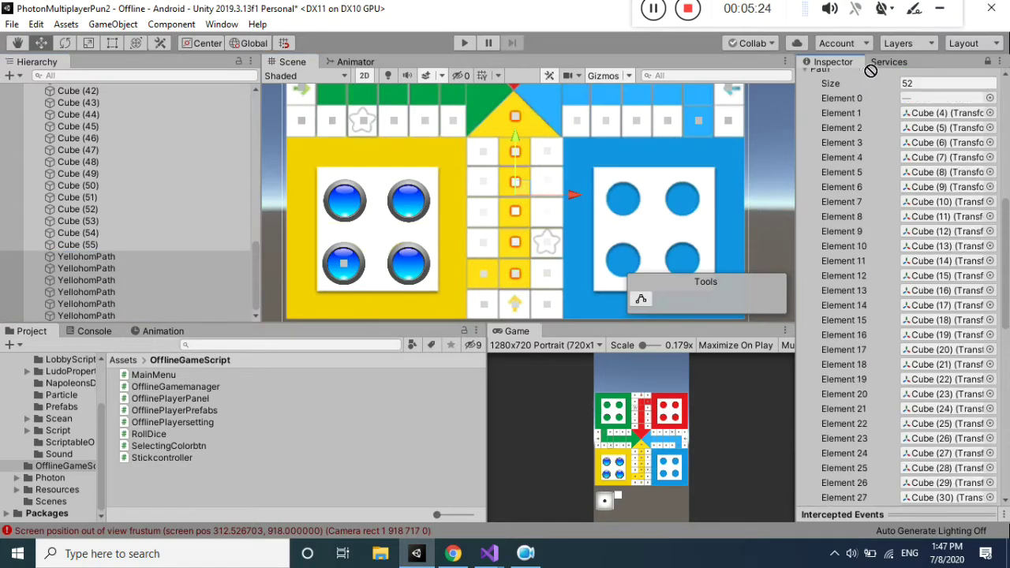
drag(895, 79, 925, 171)
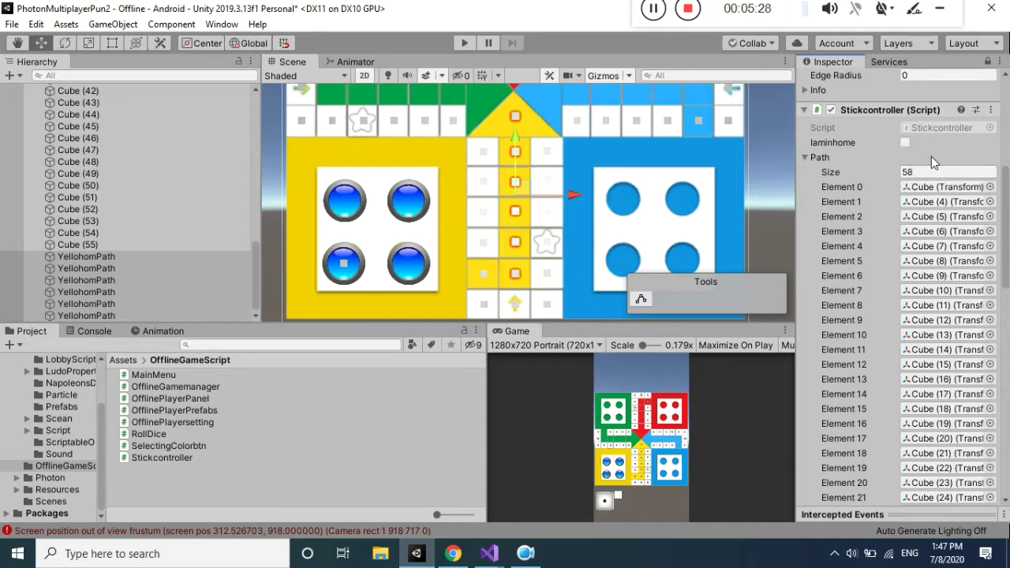
drag(1005, 203, 1005, 399)
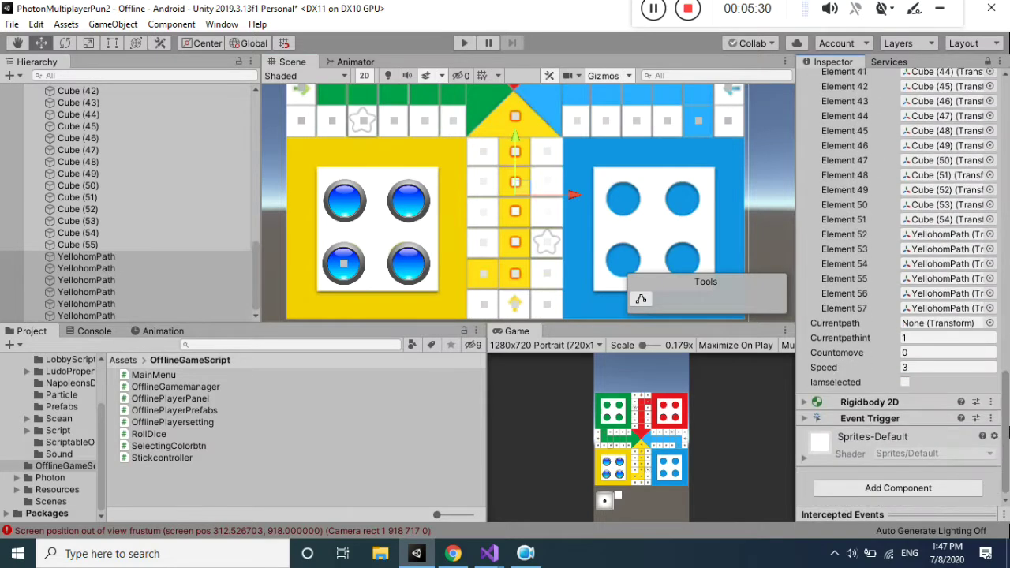
click(935, 311)
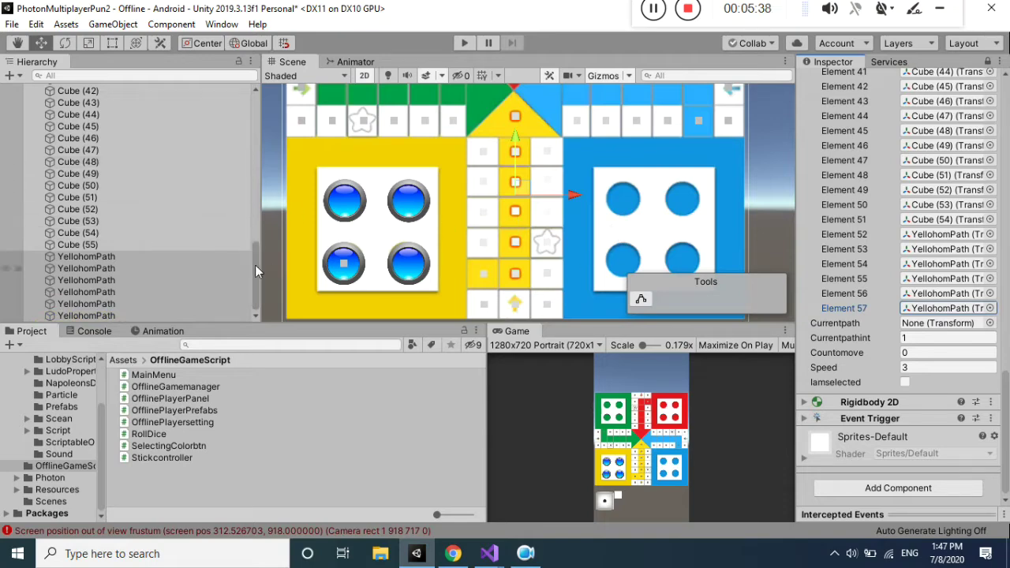
Check the Dice object's faces and inspect one of the board squares.
drag(252, 241, 252, 128)
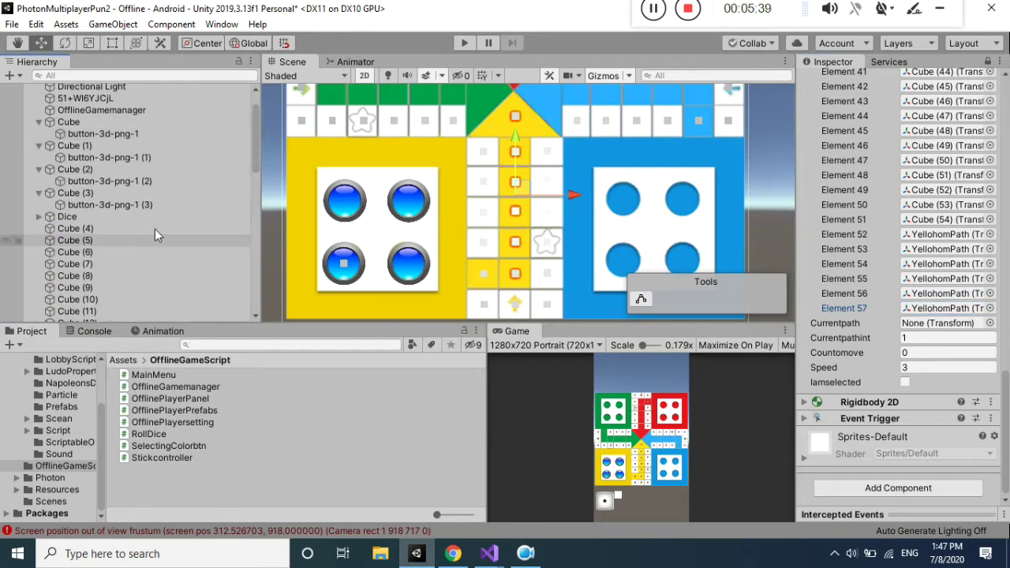
click(38, 217)
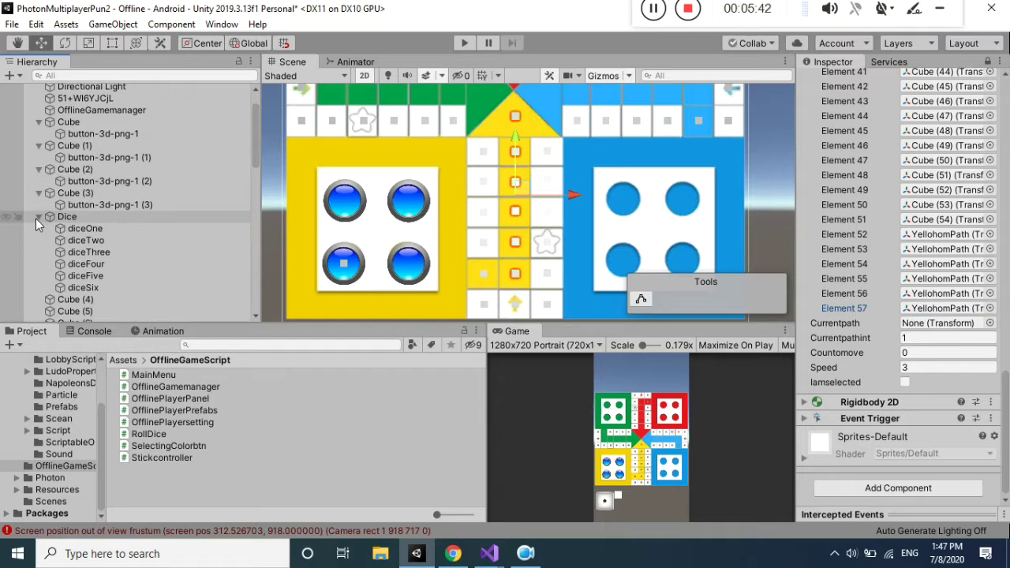
click(37, 217)
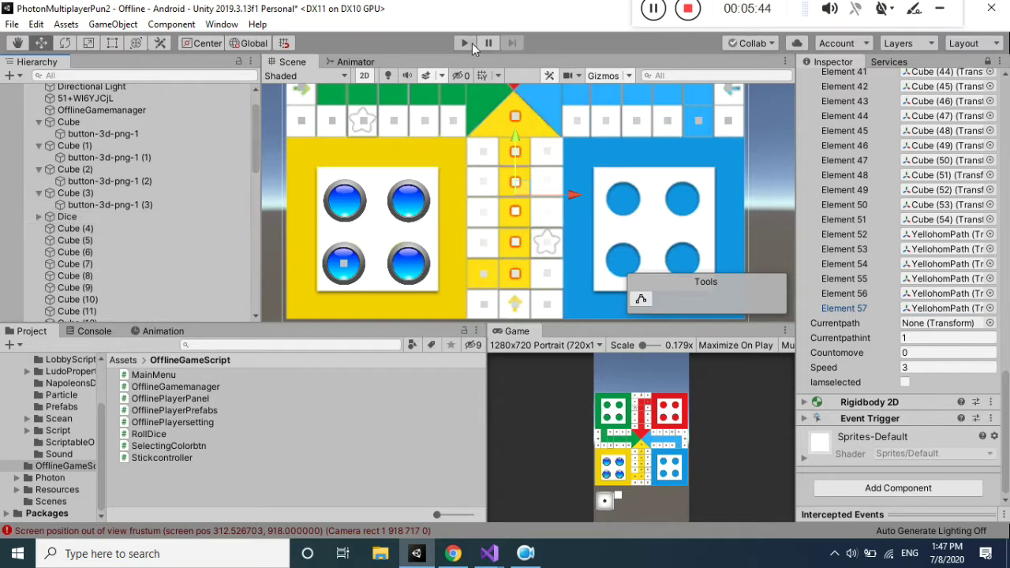
scroll(631, 187, down, 3)
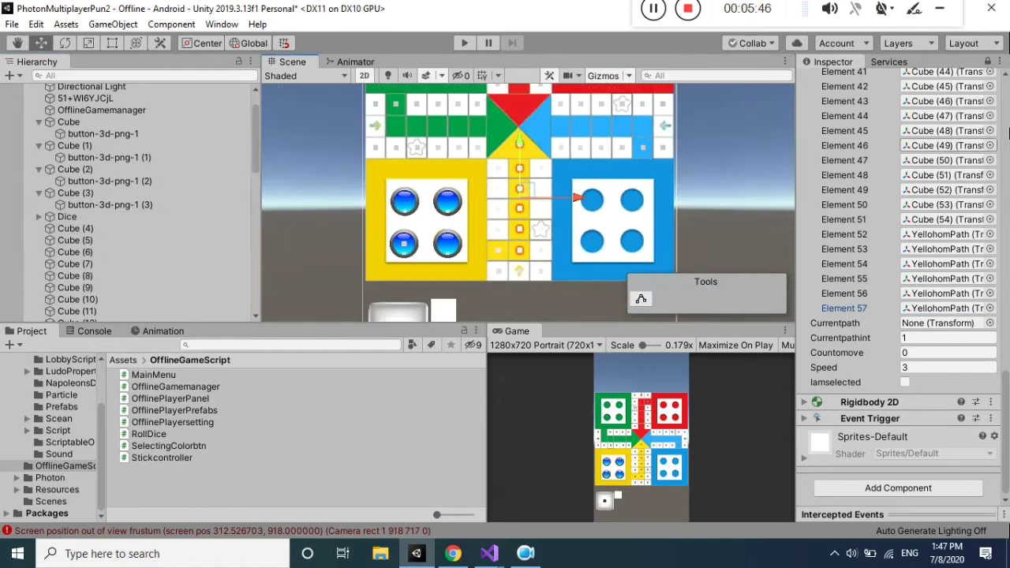
double_click(936, 147)
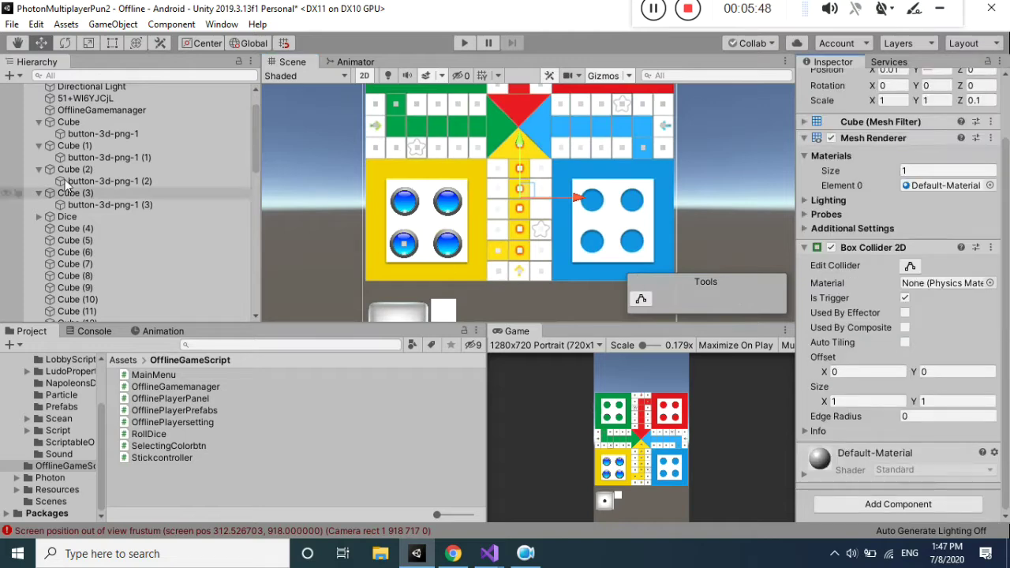
Collapse Cube (3), Cube (2), Cube (1) and Cube in the Hierarchy.
click(38, 192)
click(40, 170)
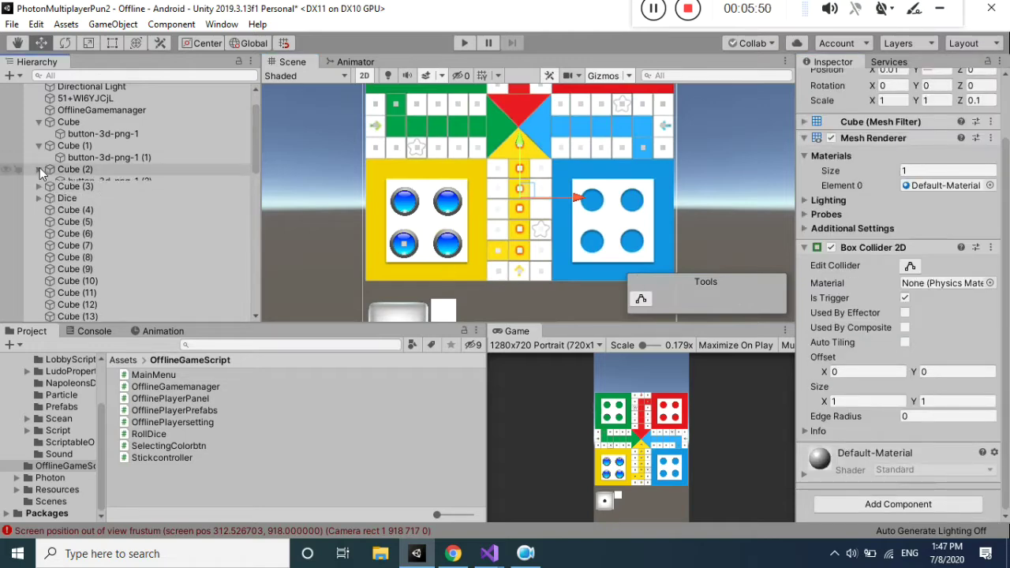
click(39, 146)
click(38, 123)
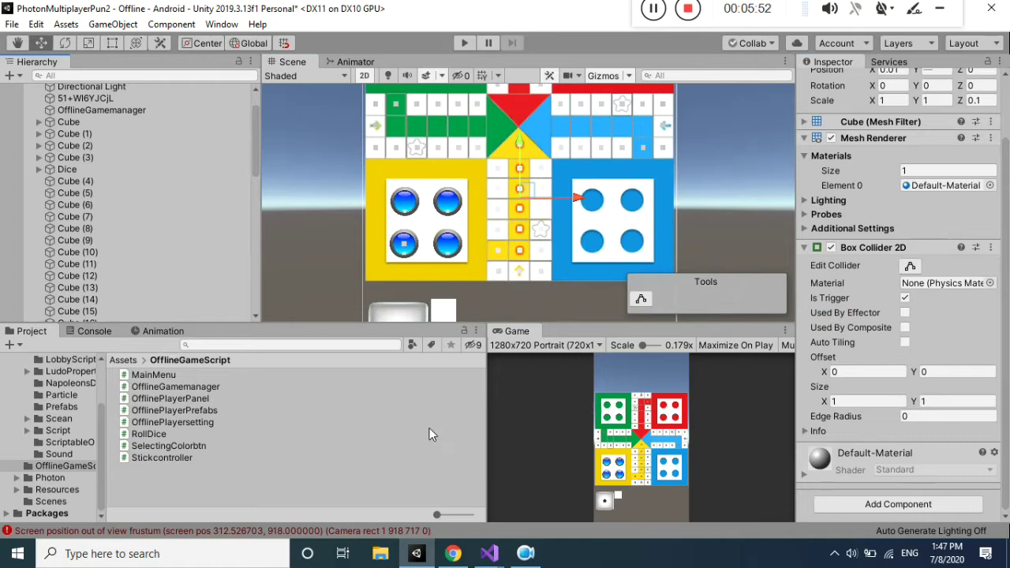
mouse_move(489, 552)
click(424, 508)
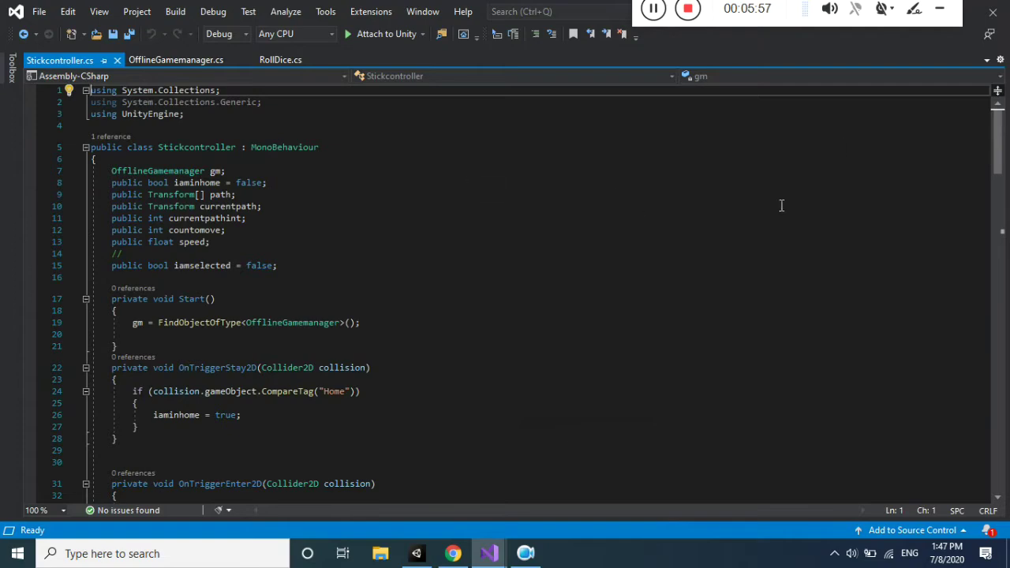
Scroll Stickcontroller.cs to the Startmove coroutine and its countomove plus currentpathint under-58 loop.
drag(997, 142, 1005, 341)
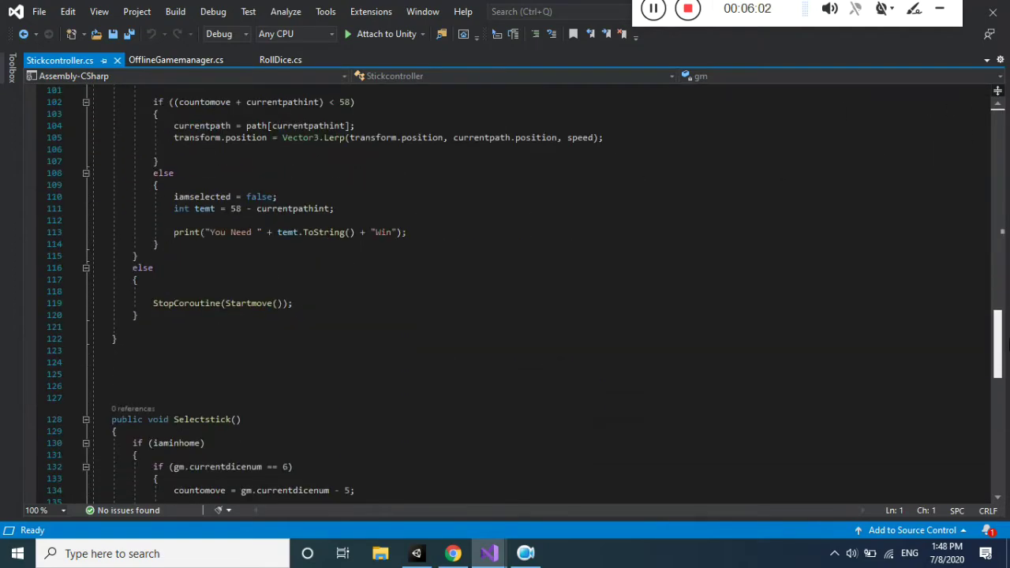
drag(1007, 341, 1005, 312)
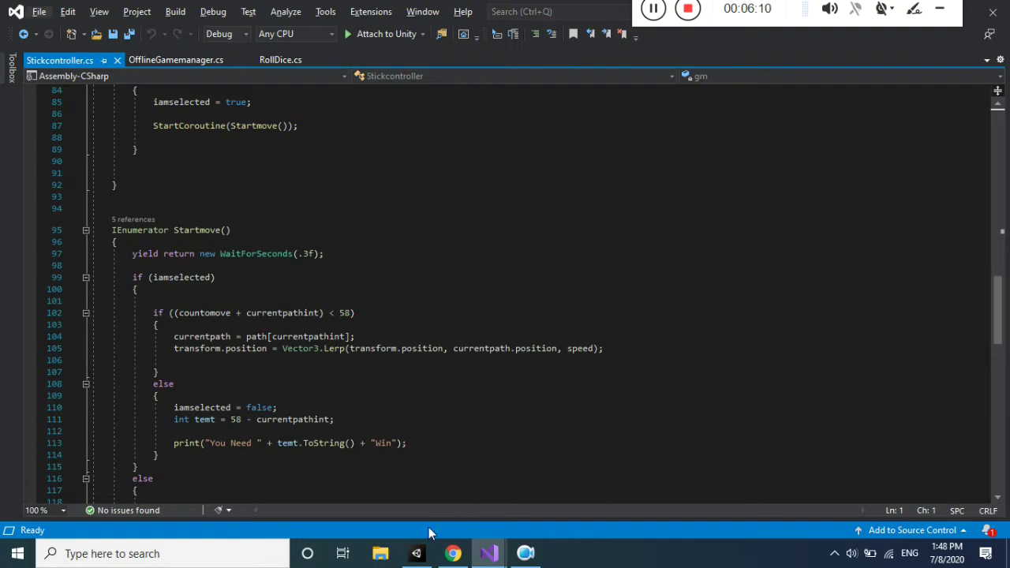
click(416, 553)
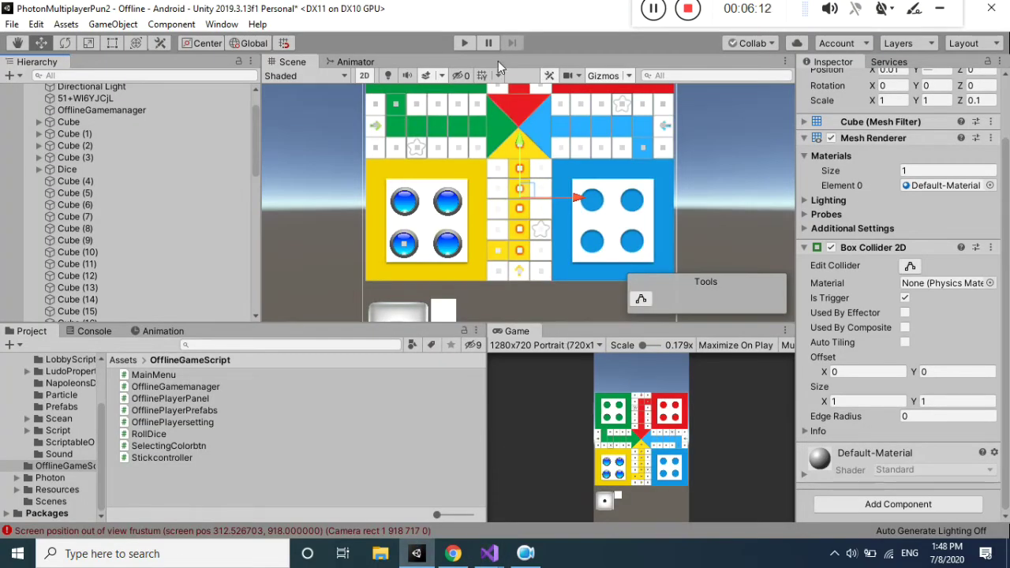
Run the game, roll the dice twice in the Game view, then stop play.
click(462, 44)
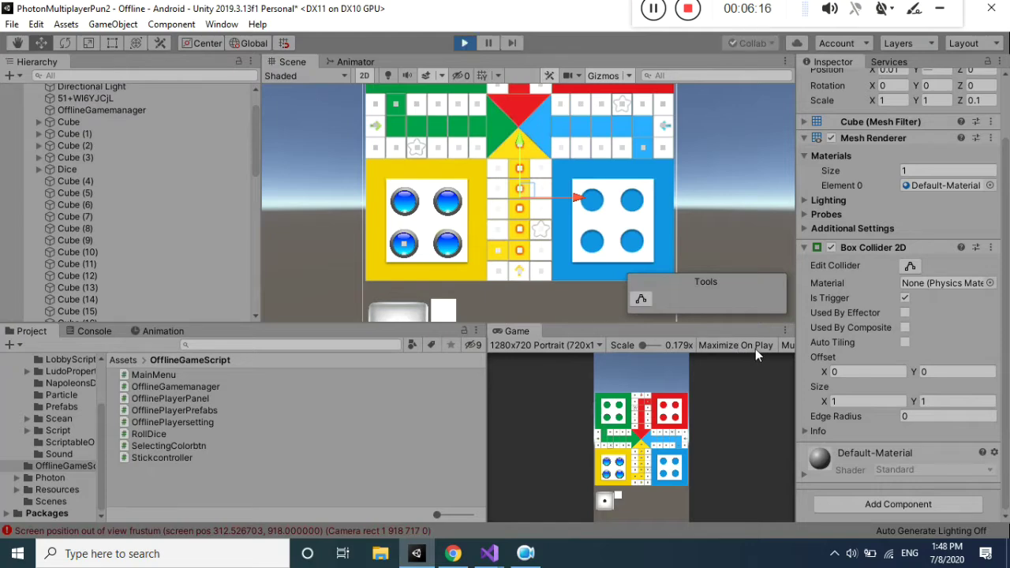
click(609, 505)
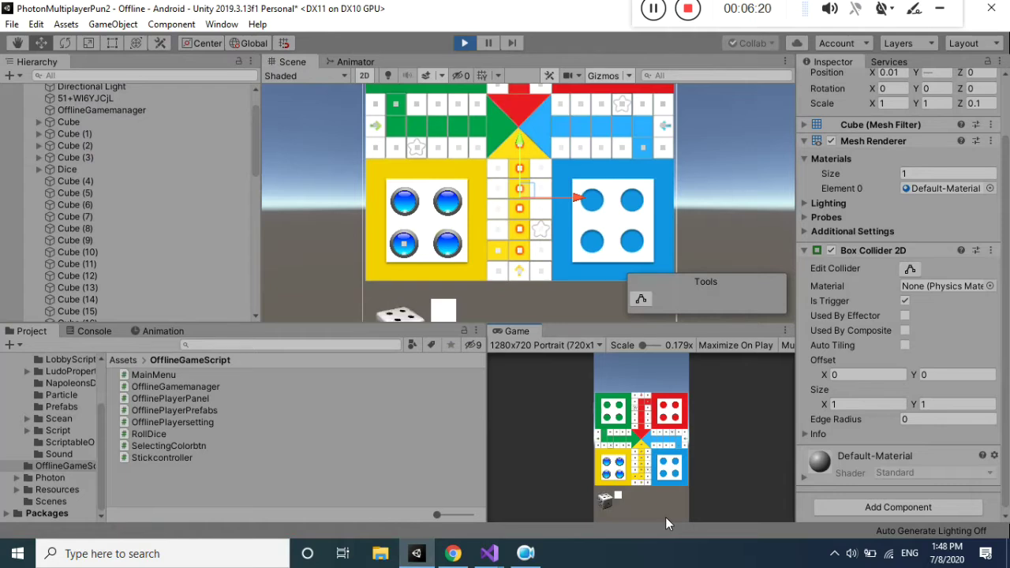
click(602, 504)
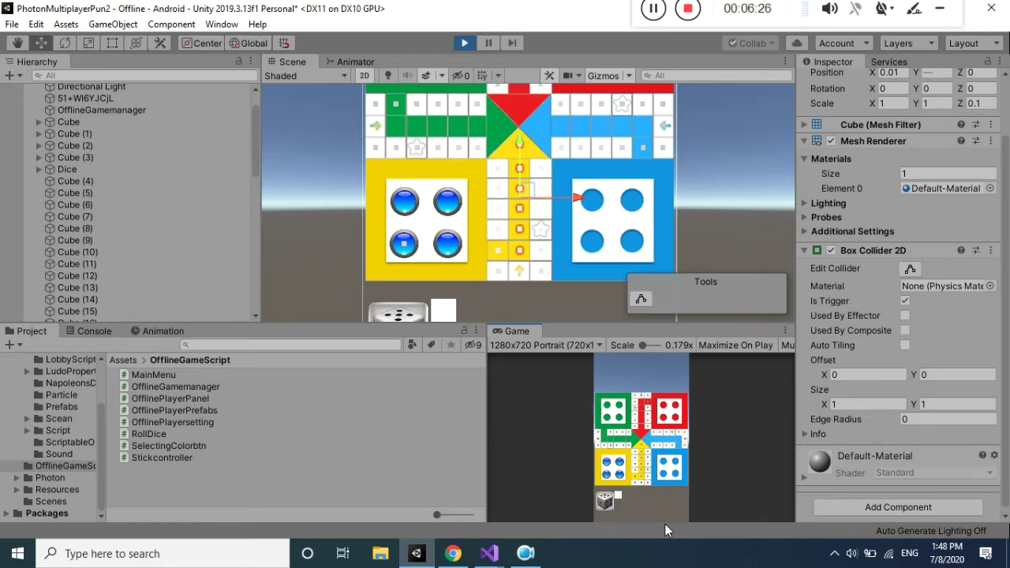
click(454, 48)
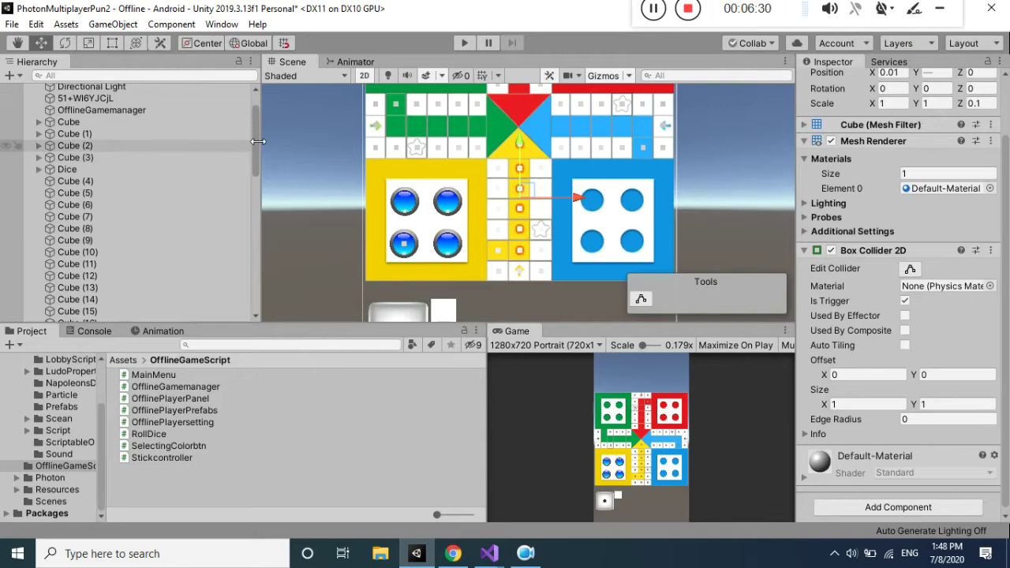
Select Dice and fold its Roll Dice and Box Collider 2D components to show Sprite Renderer.
click(100, 168)
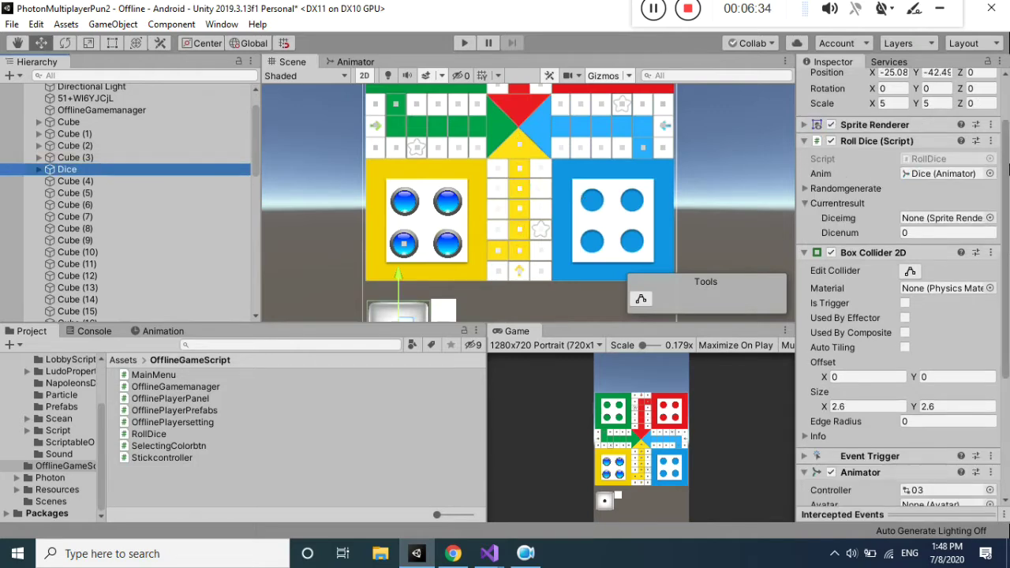
mouse_move(1009, 172)
mouse_down()
mouse_move(1009, 287)
mouse_move(1008, 177)
mouse_up()
click(804, 159)
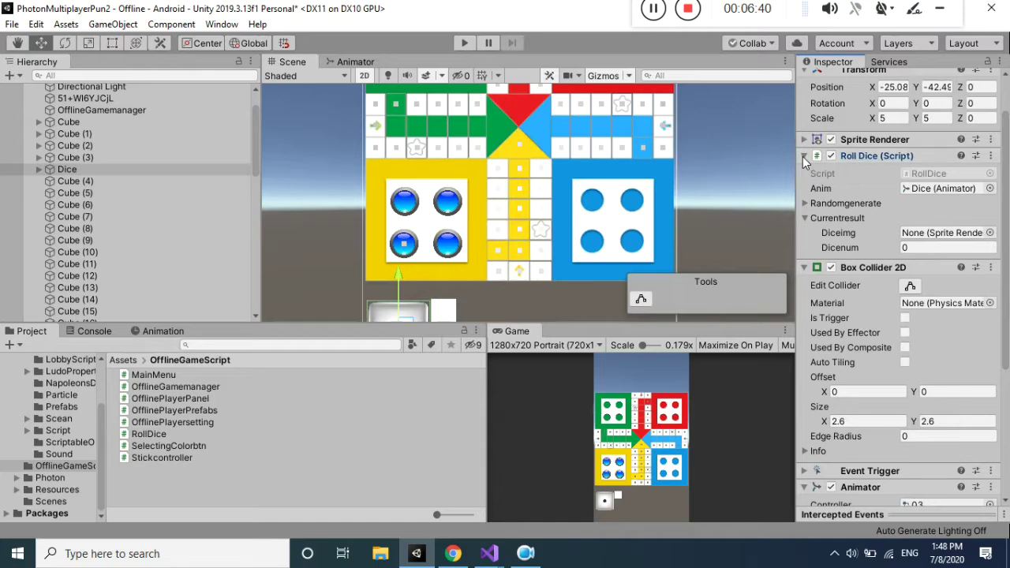
click(802, 156)
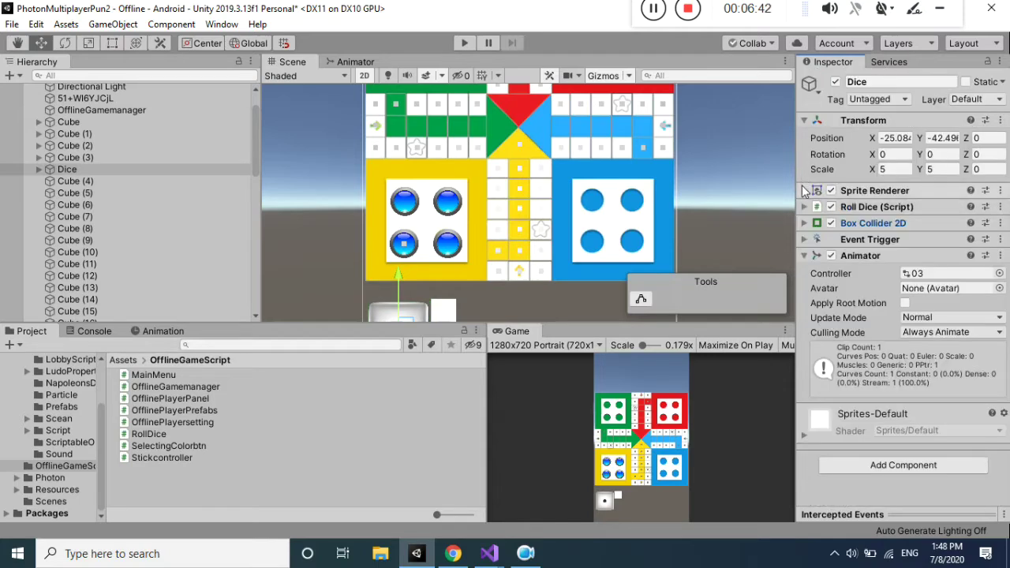
click(804, 190)
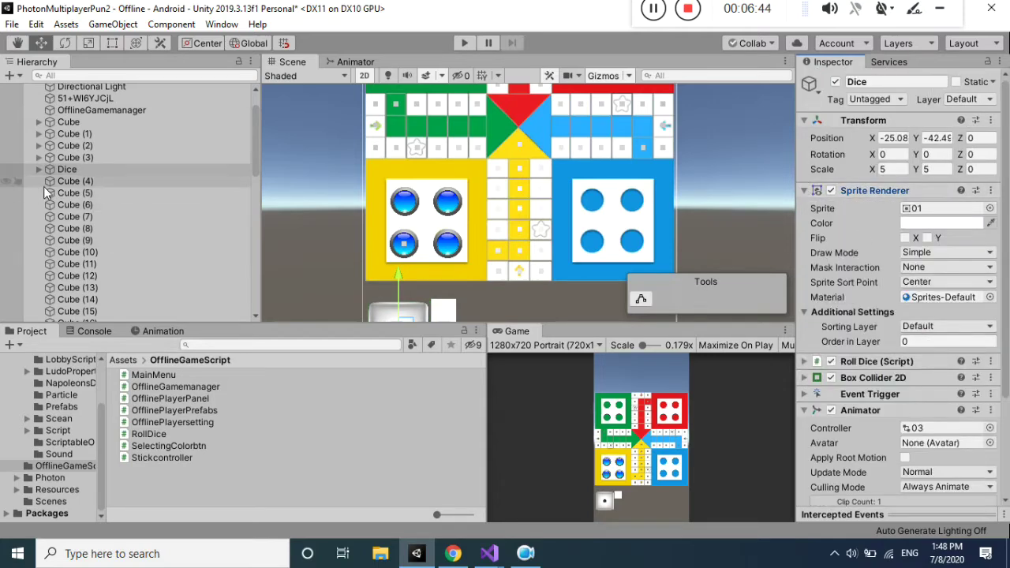
Set Order in Layer to 1 on diceOne through diceSix and start the game.
click(38, 169)
click(83, 181)
shift+click(85, 241)
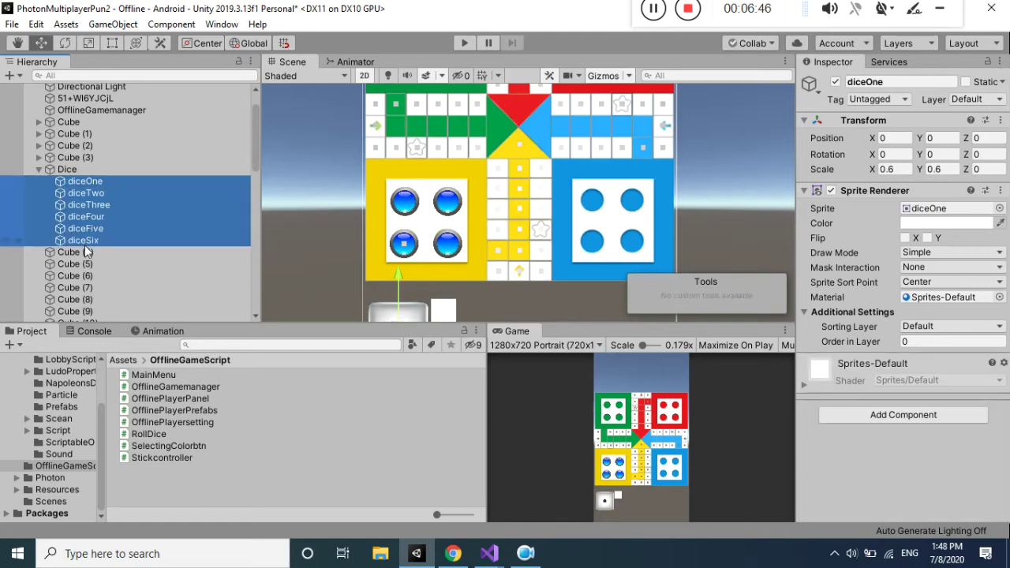
click(929, 341)
text(1)
click(38, 170)
click(465, 44)
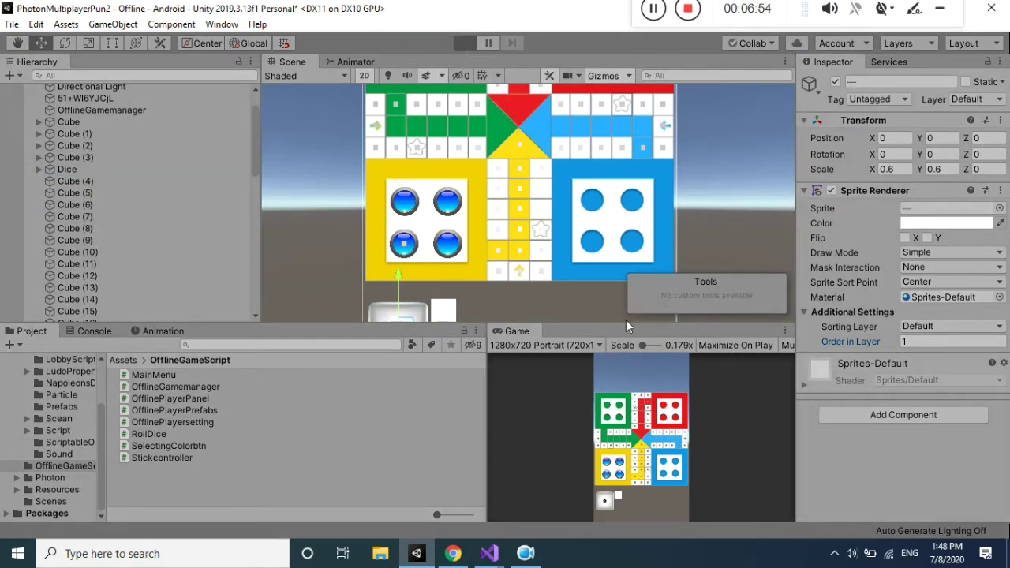
Roll the dice several times in a maximized Game view until a six comes up.
click(606, 506)
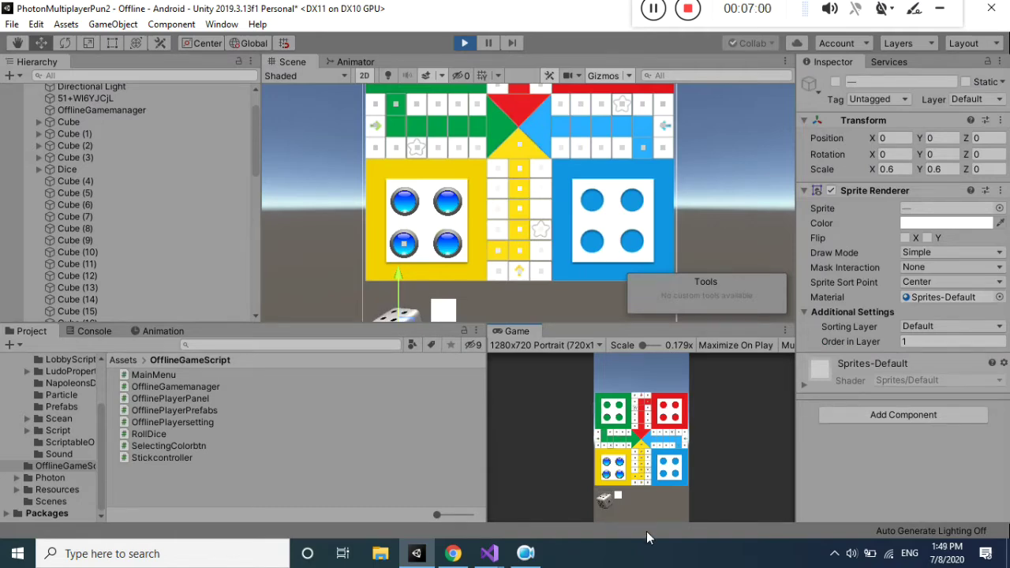
click(607, 506)
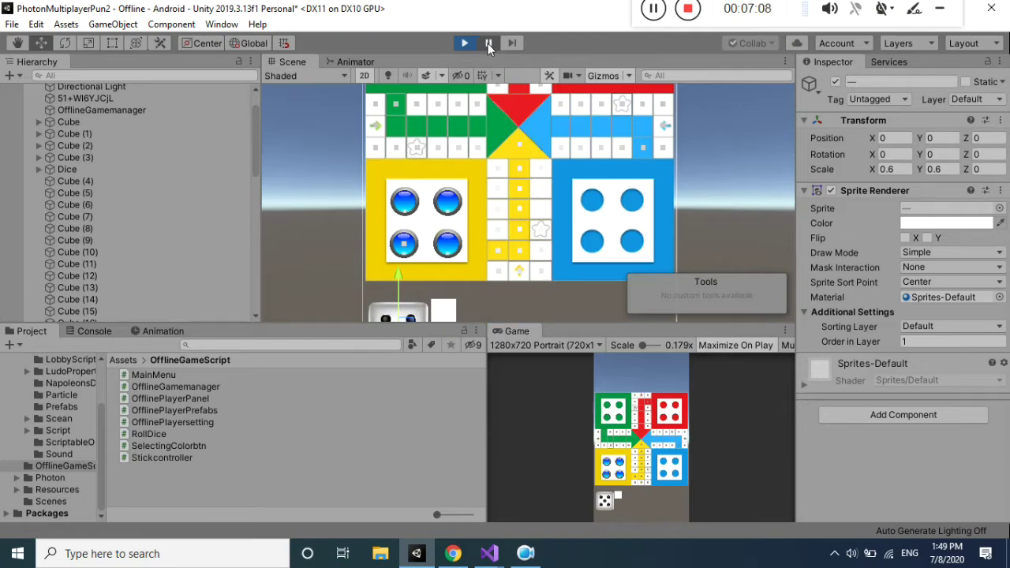
key(shift+space)
click(413, 483)
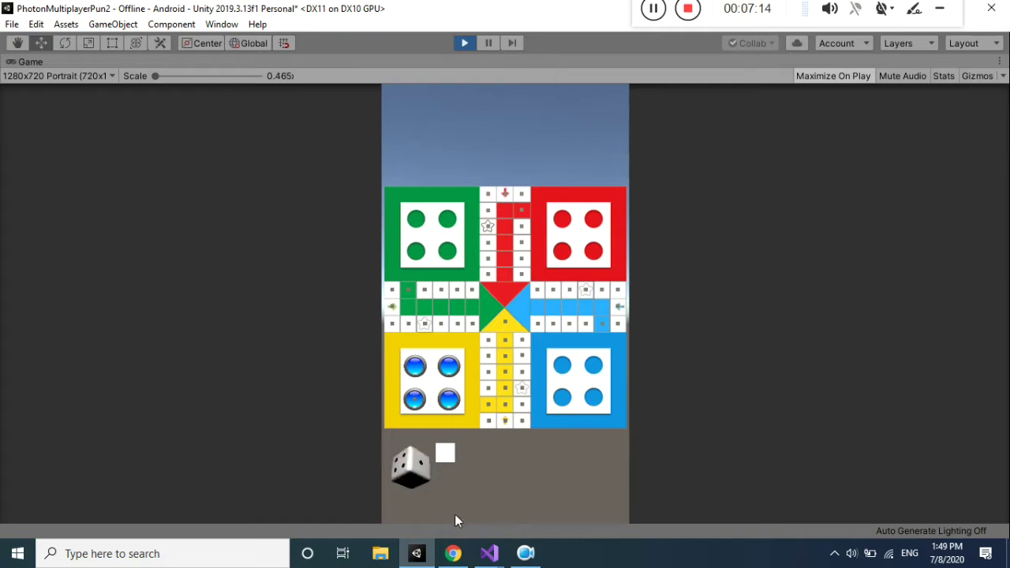
click(407, 476)
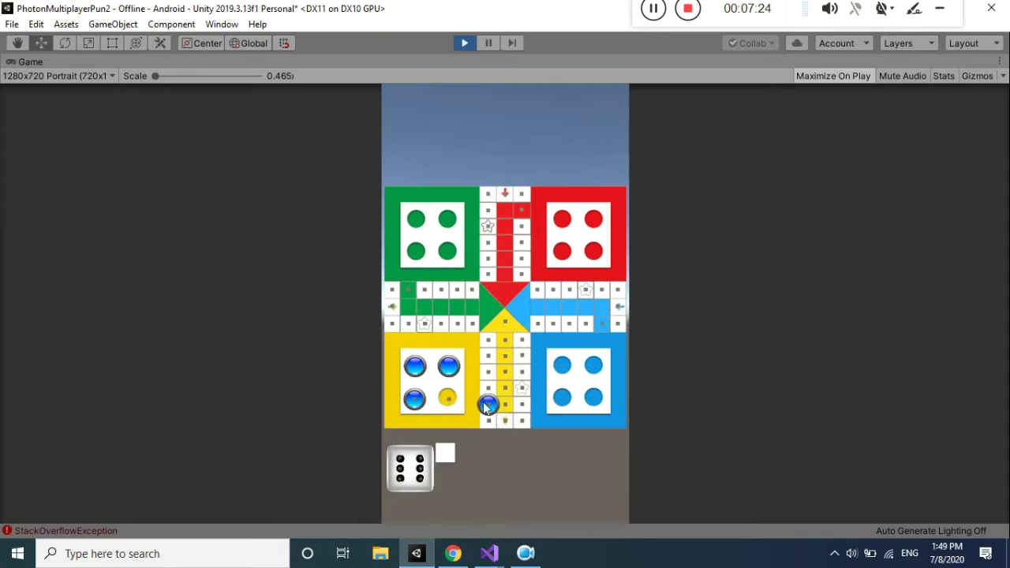
click(420, 481)
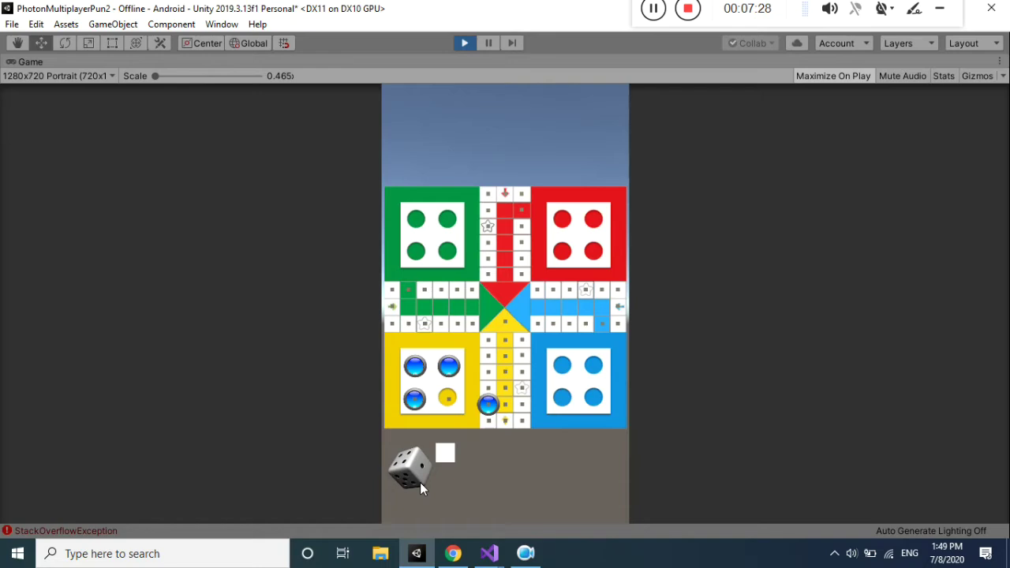
Move the blue piece five squares up onto the green row, then stop the game.
click(490, 409)
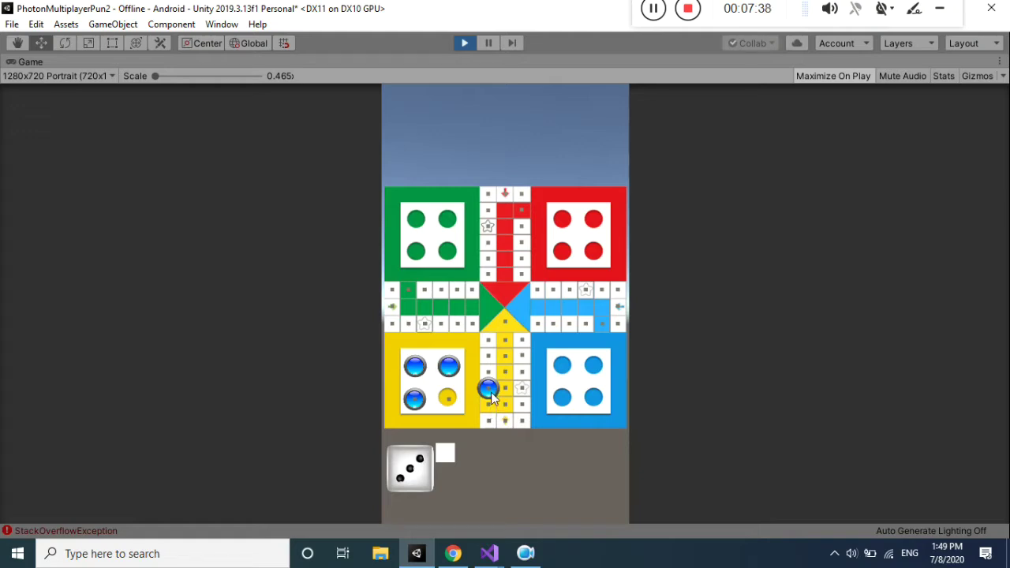
click(490, 394)
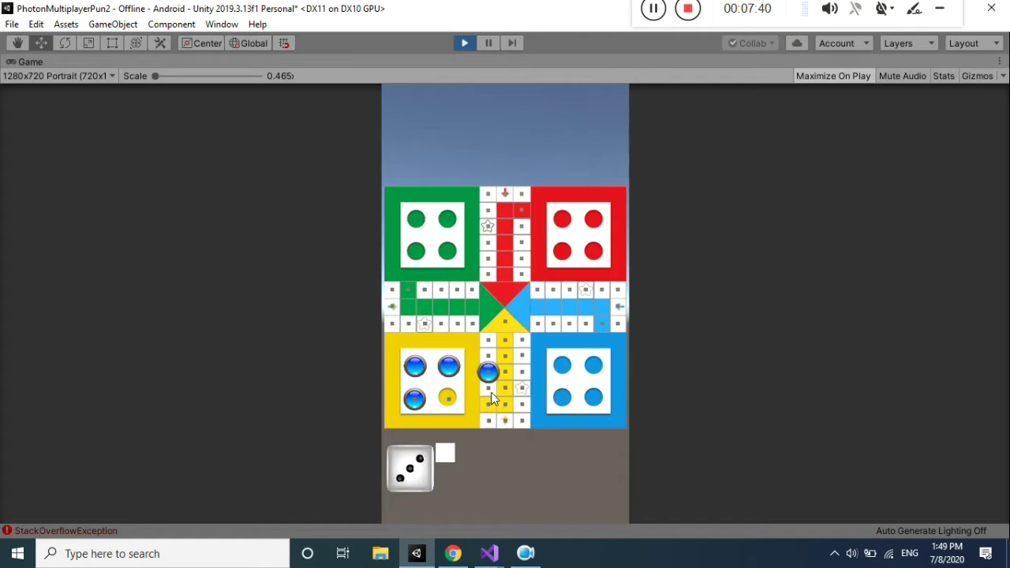
click(492, 382)
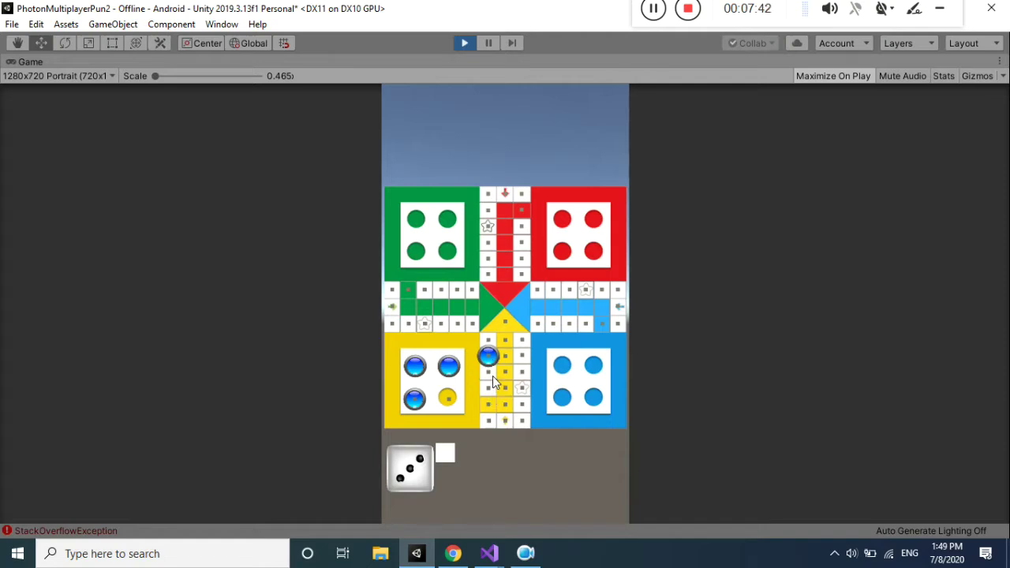
click(490, 364)
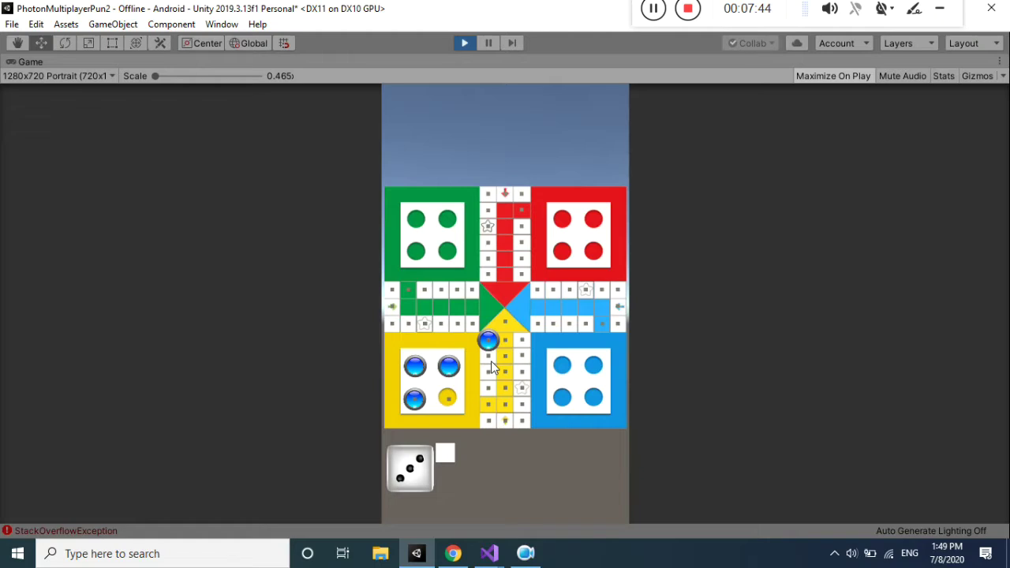
click(490, 350)
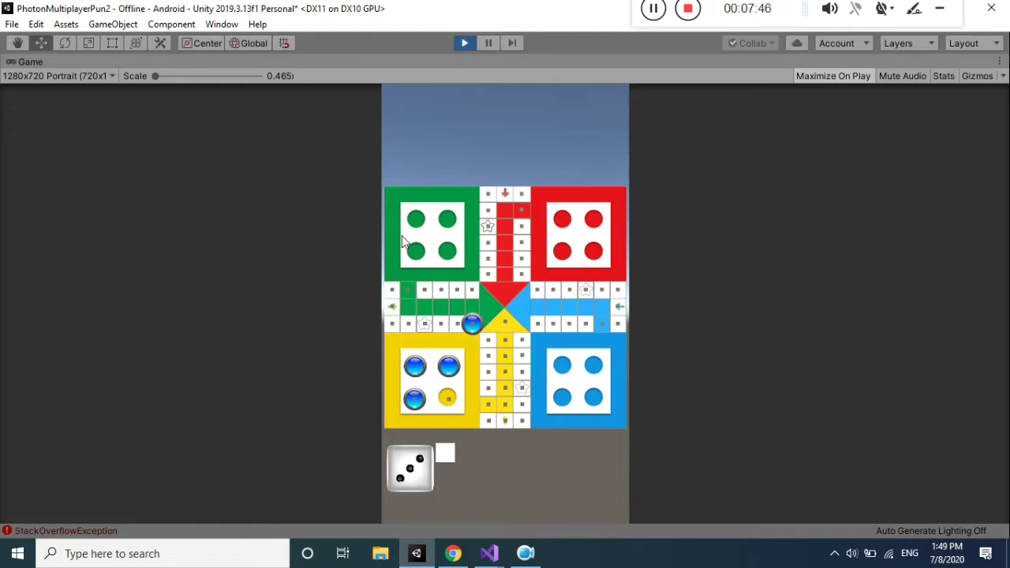
click(465, 42)
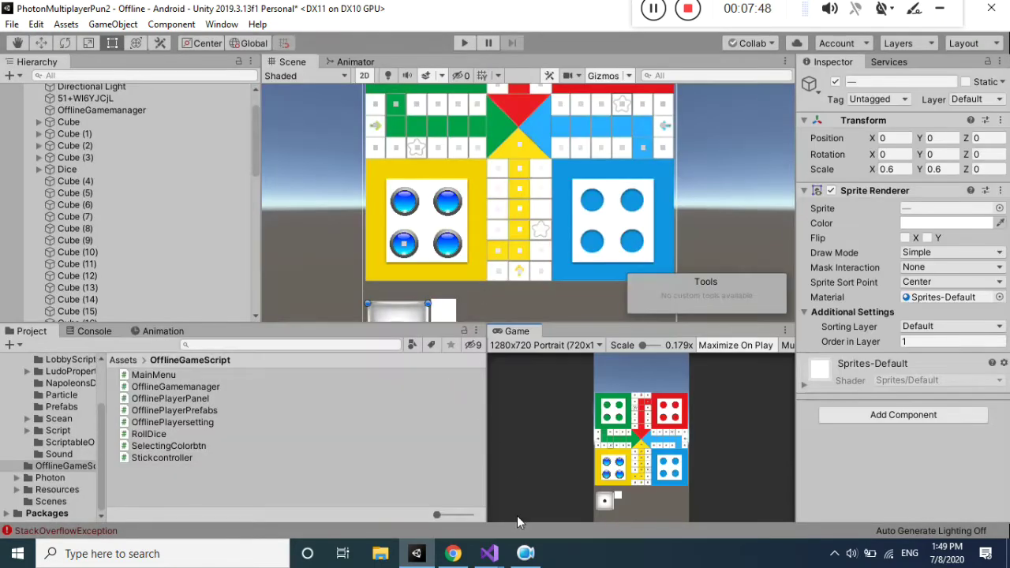
mouse_move(489, 553)
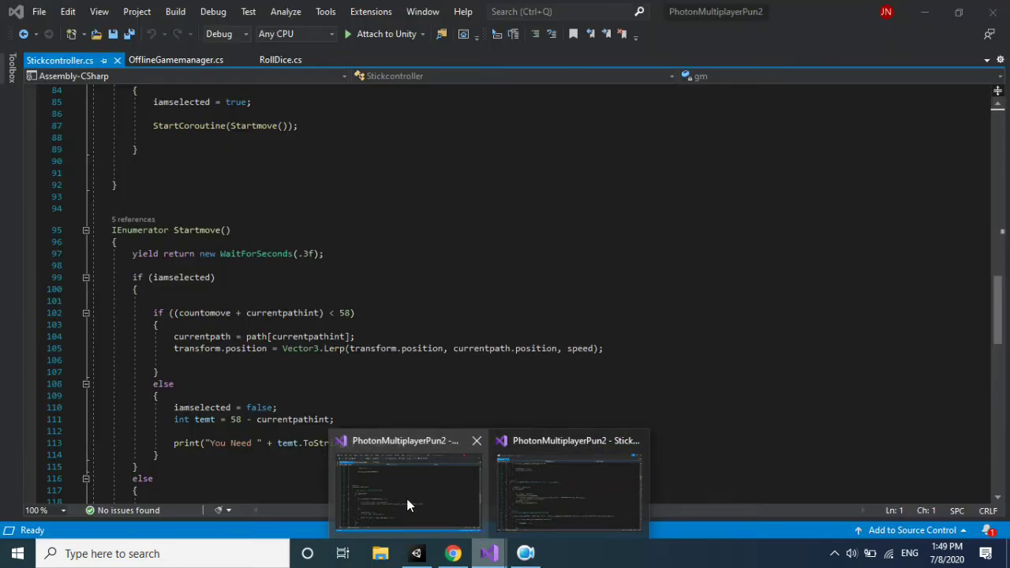
click(407, 505)
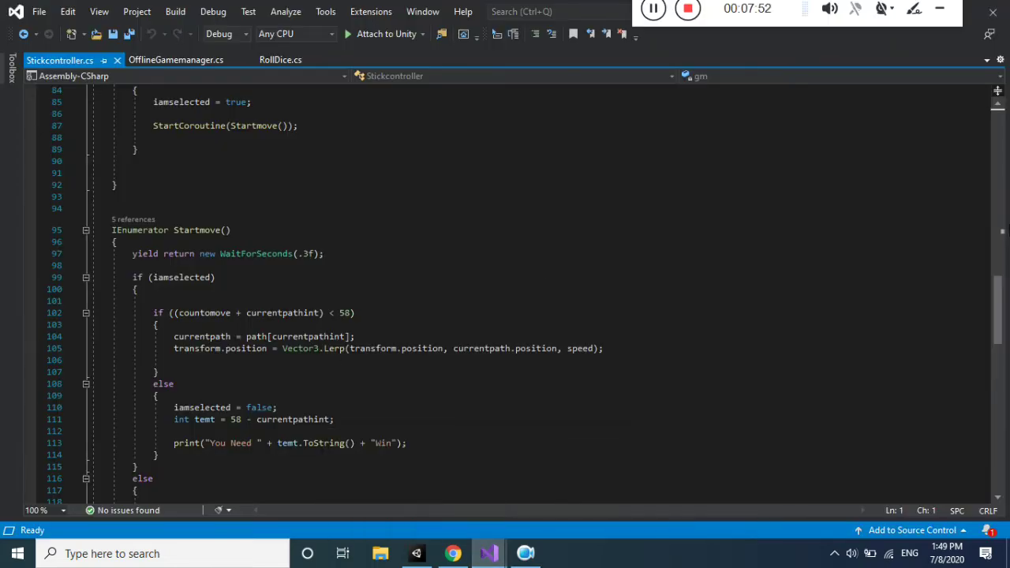
drag(996, 293, 995, 376)
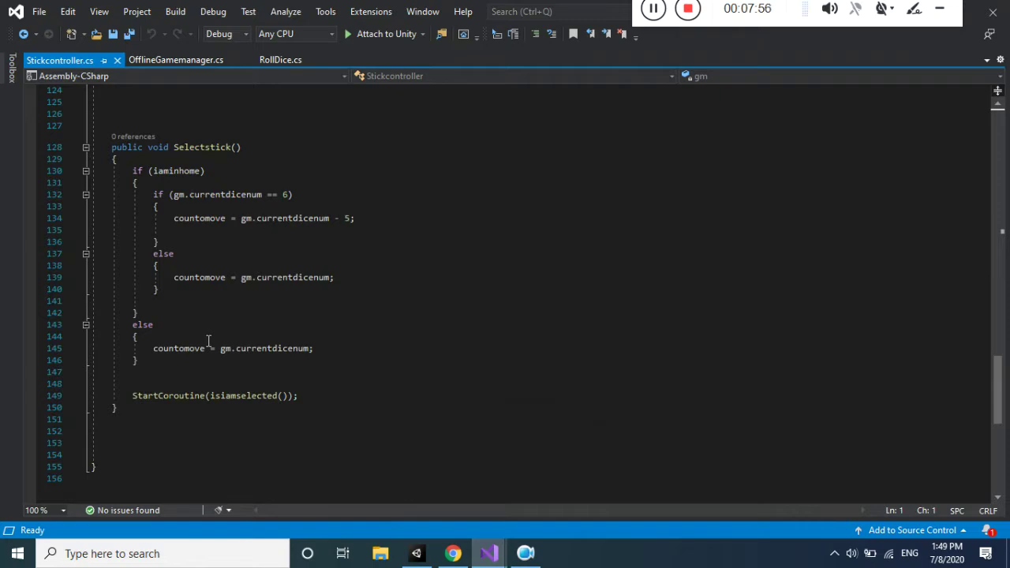
drag(129, 396, 298, 396)
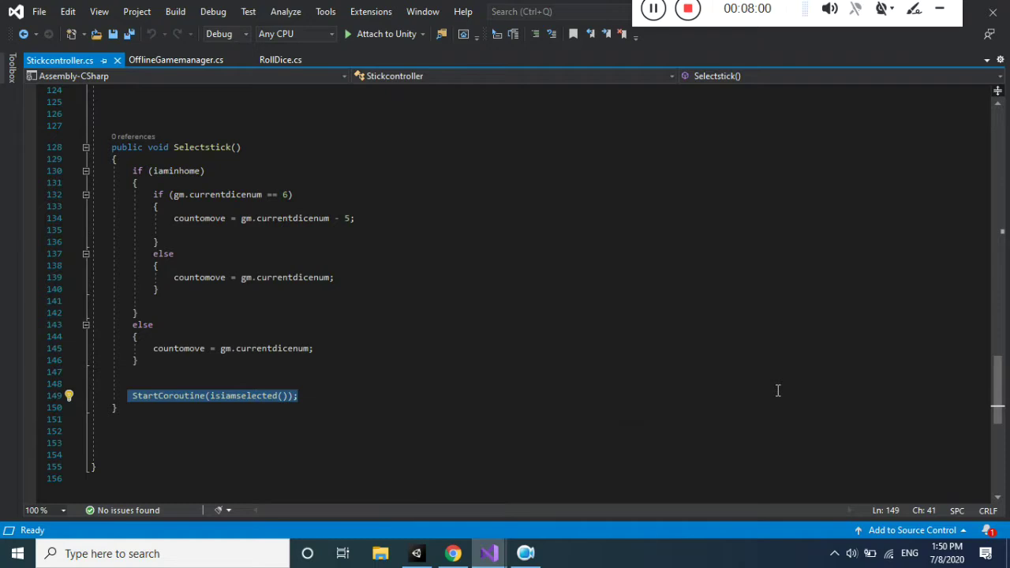
drag(998, 398, 990, 290)
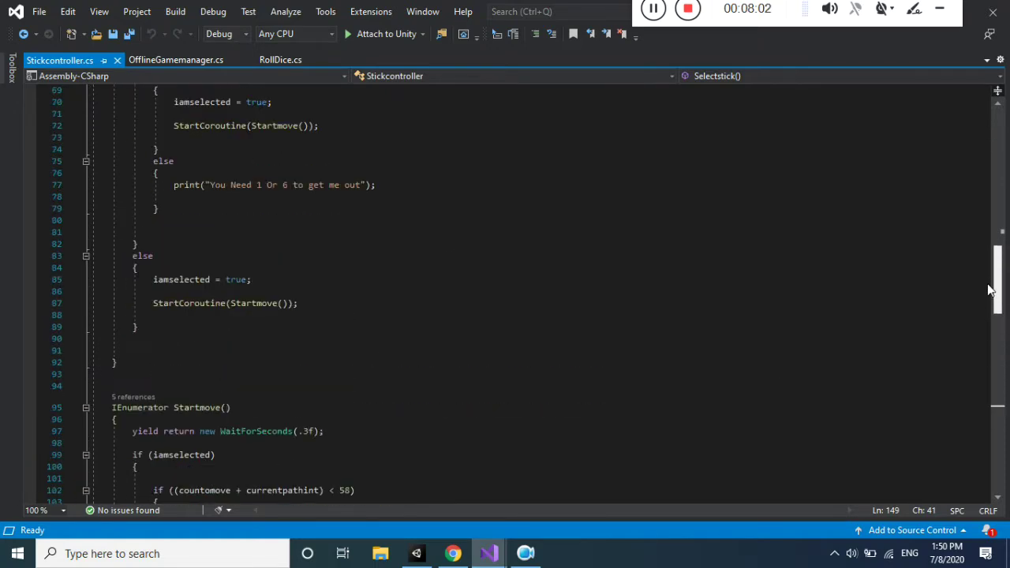
drag(990, 290, 987, 260)
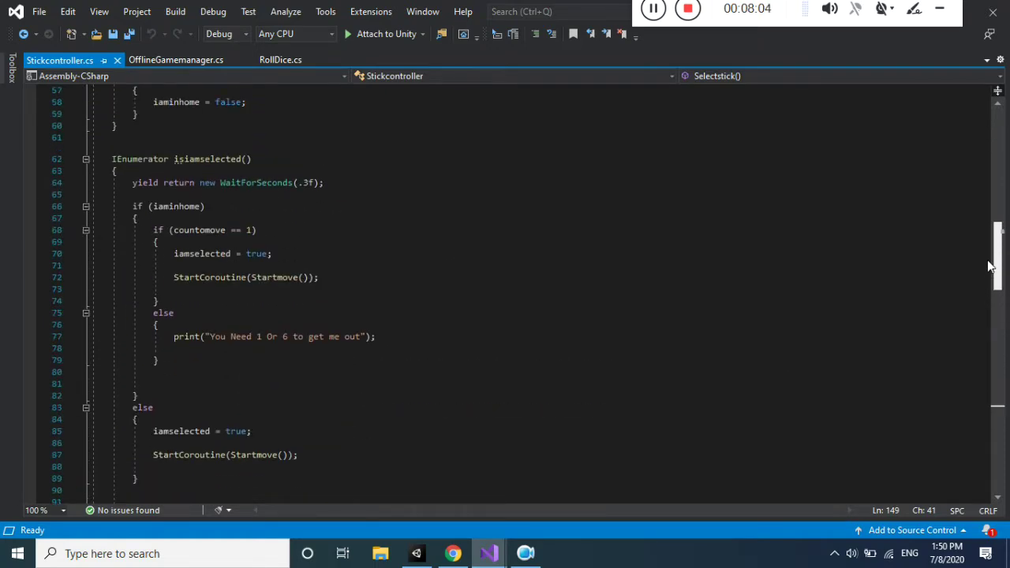
drag(132, 182, 321, 182)
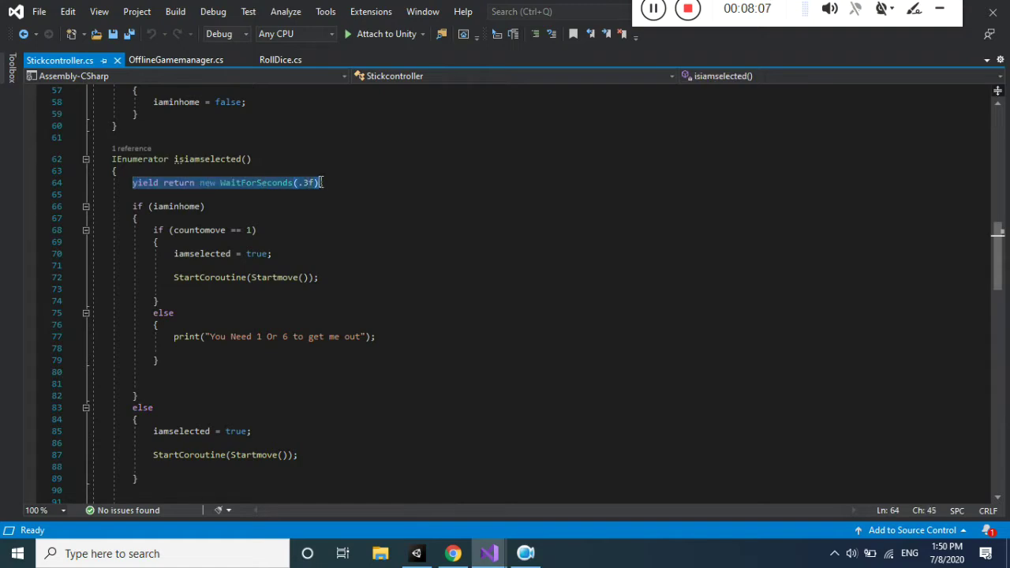
click(247, 228)
drag(148, 206, 218, 209)
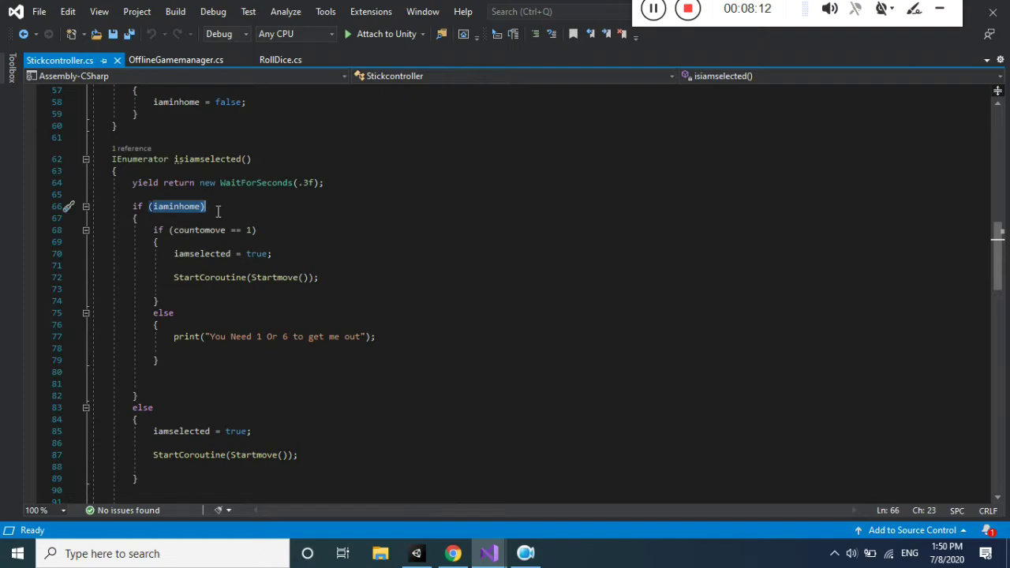
mouse_move(489, 558)
click(452, 553)
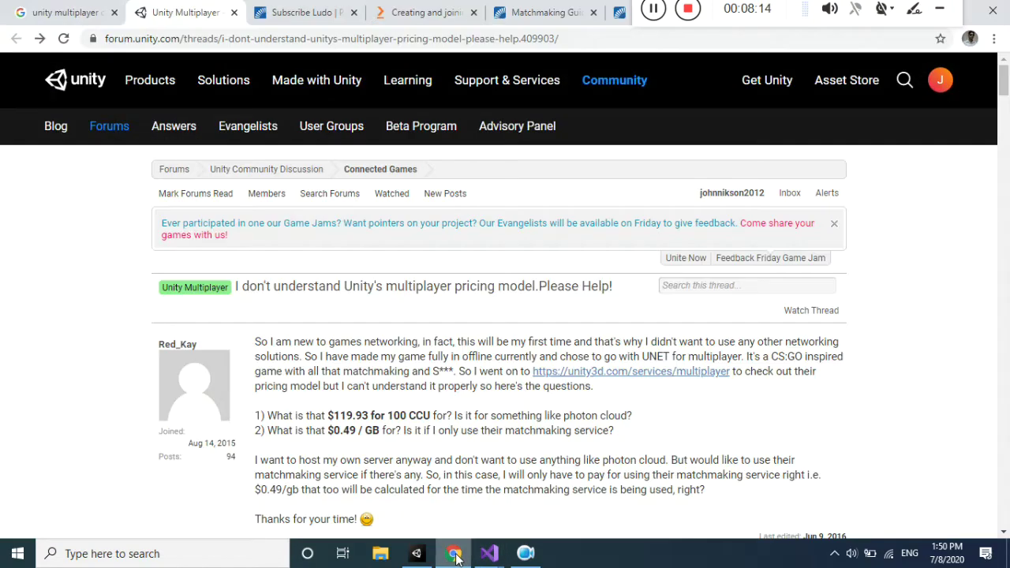
click(416, 553)
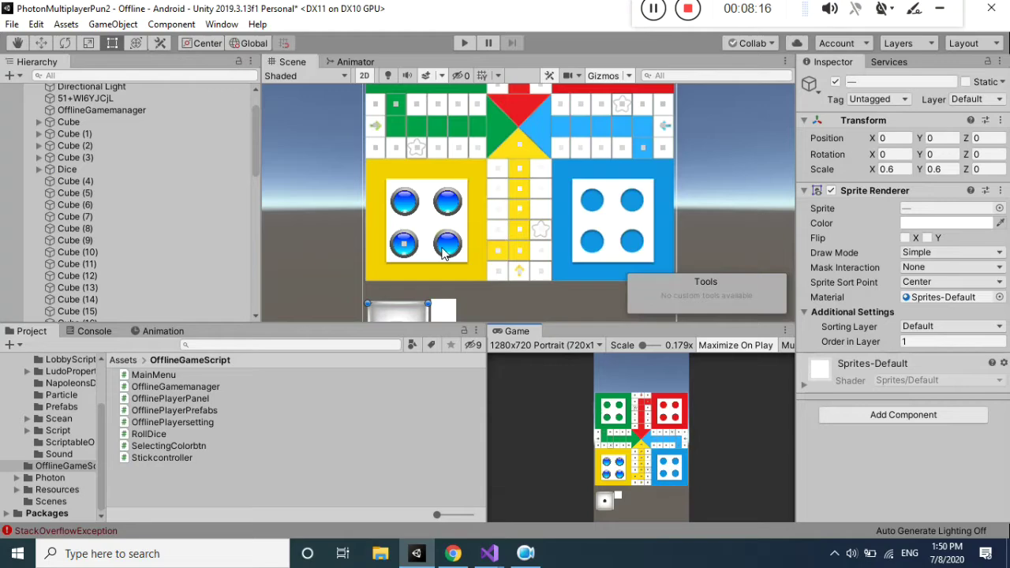
click(466, 536)
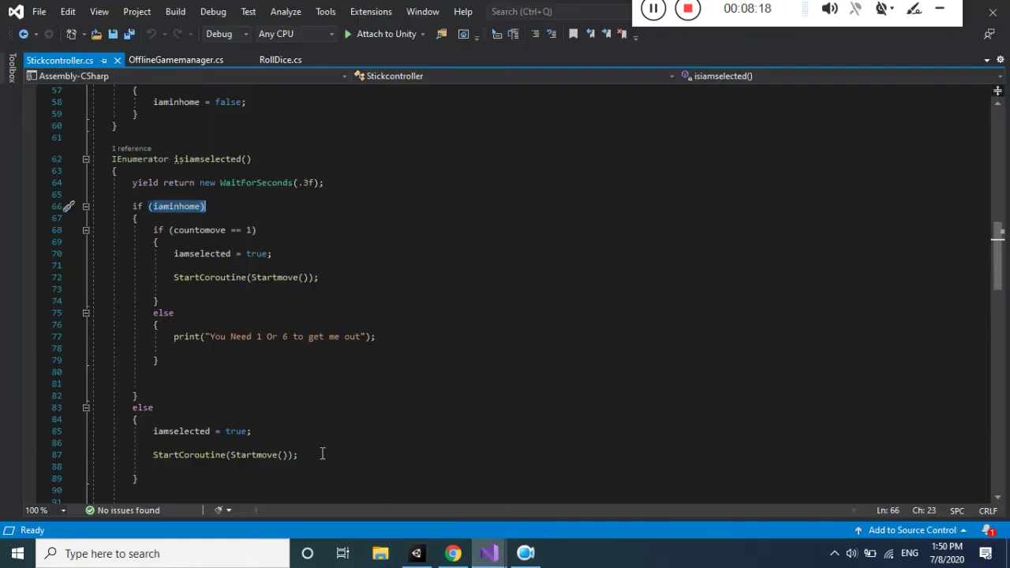
Review the countomove == 1 check, the StartCoroutine call and all uses of iamselected.
click(158, 230)
drag(158, 230, 276, 237)
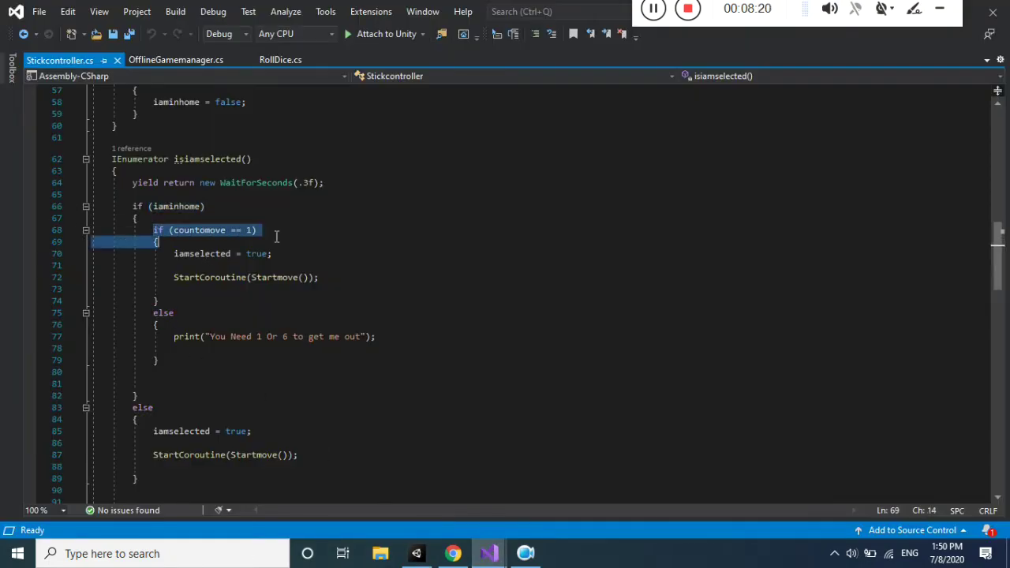
drag(177, 282, 325, 284)
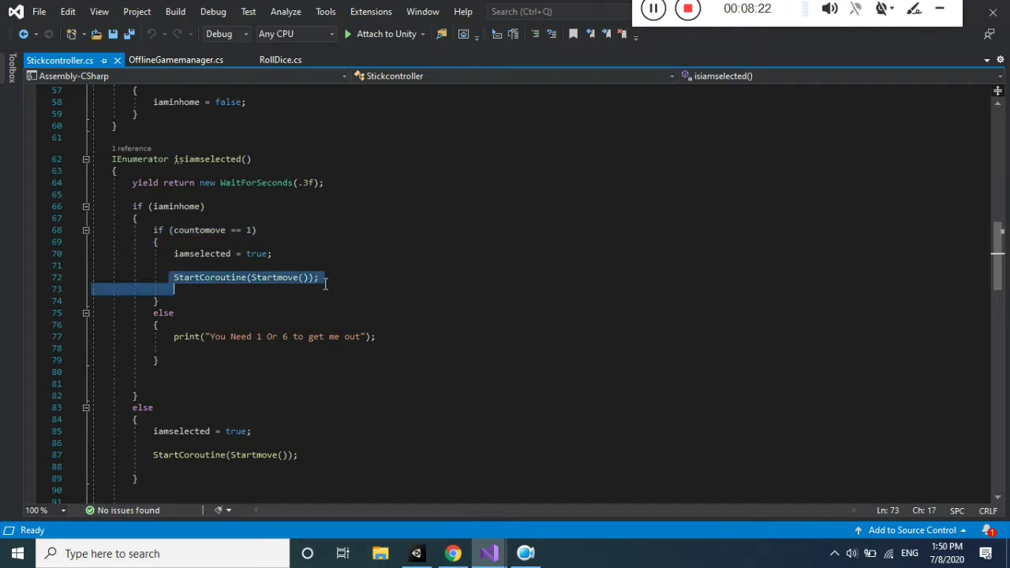
drag(999, 282, 1003, 336)
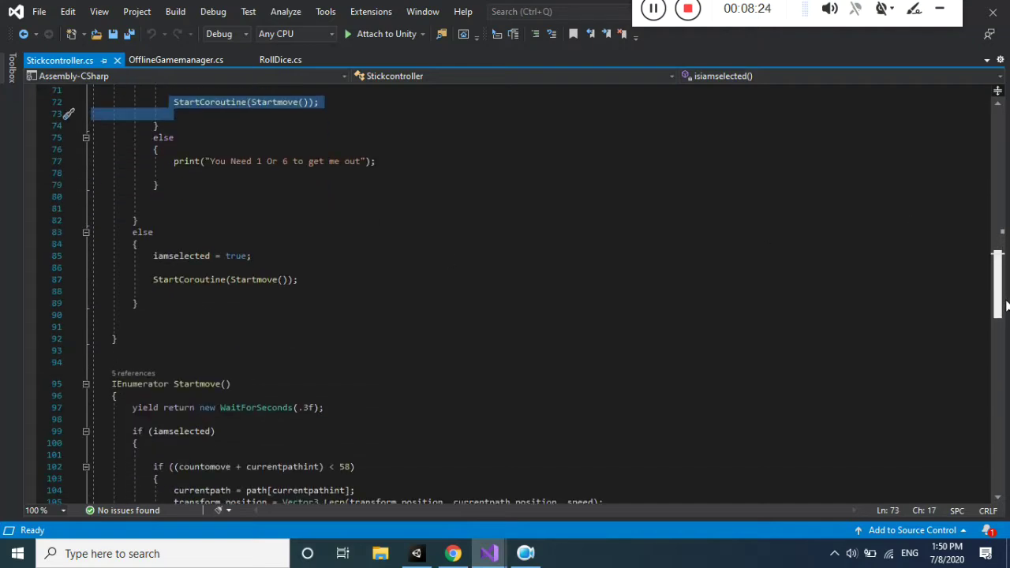
scroll(998, 335, down, 1)
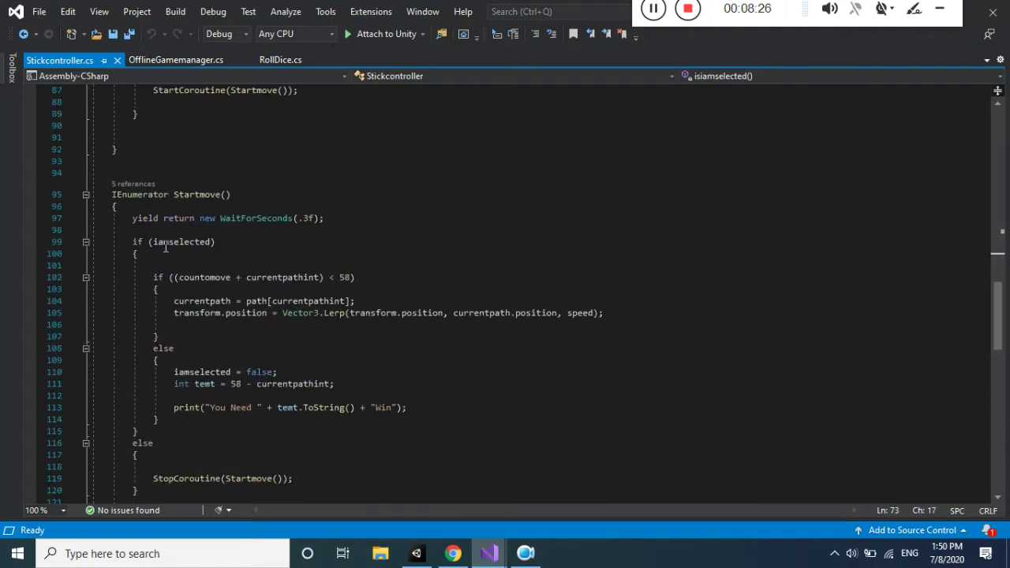
double_click(160, 246)
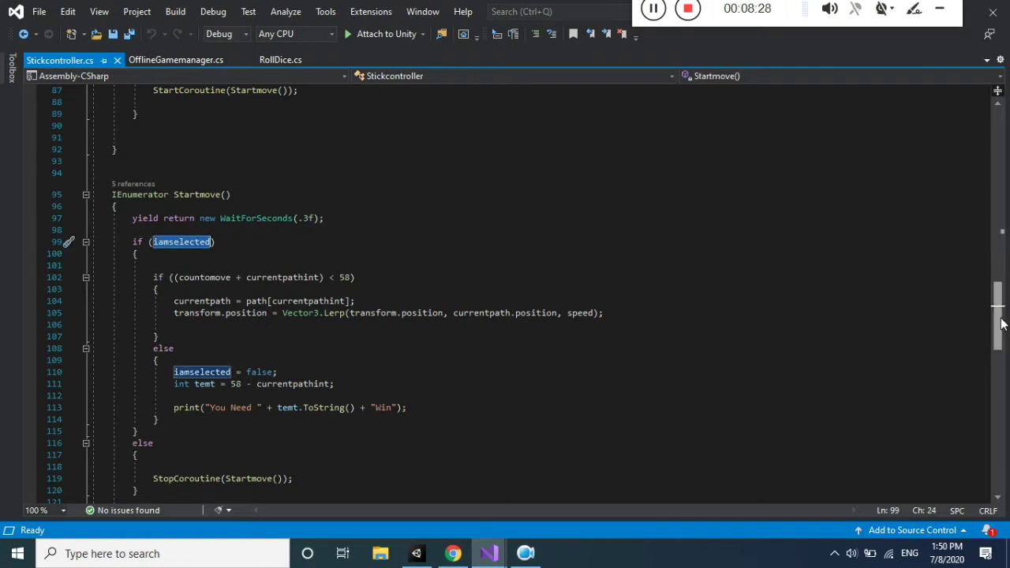
scroll(997, 317, up, 1)
drag(996, 317, 999, 265)
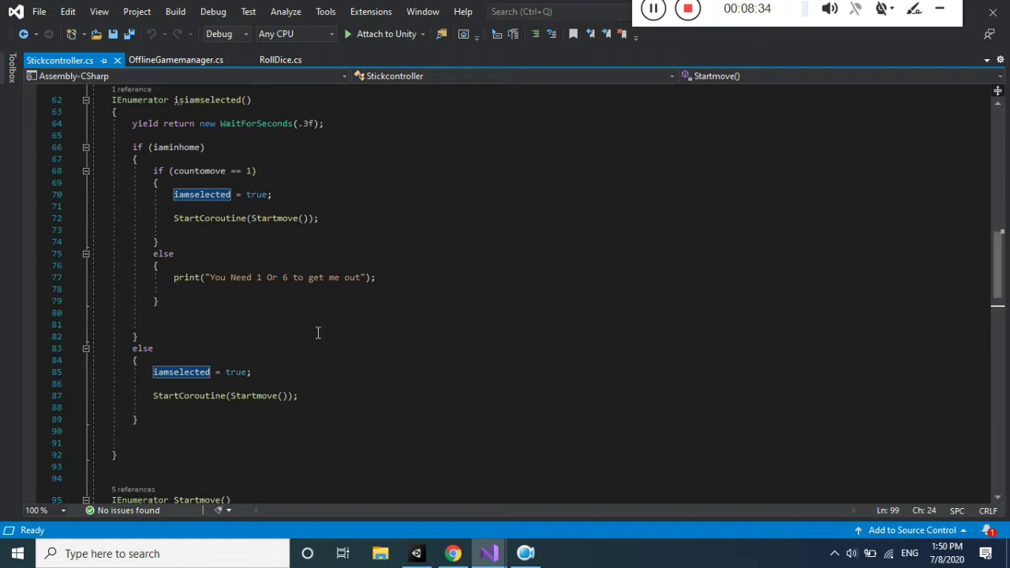
drag(999, 282, 1000, 336)
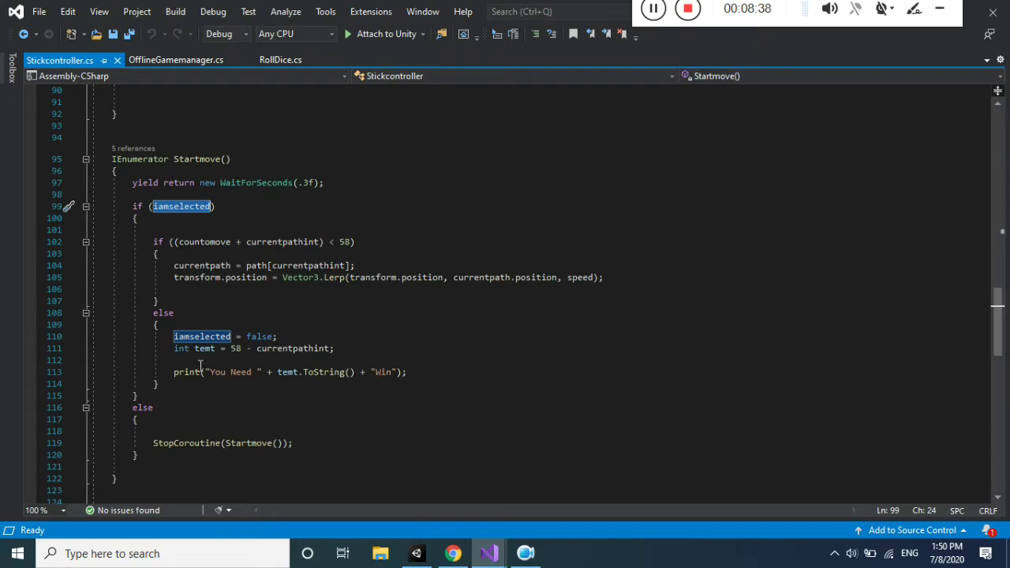
mouse_move(998, 323)
mouse_down()
mouse_move(998, 357)
mouse_move(1002, 235)
mouse_up()
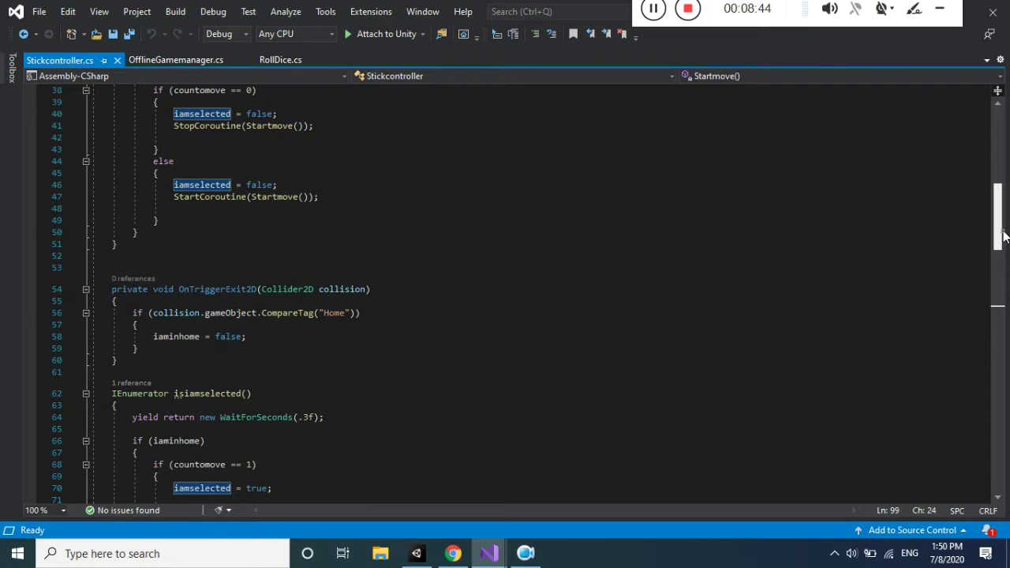
drag(1002, 235, 998, 201)
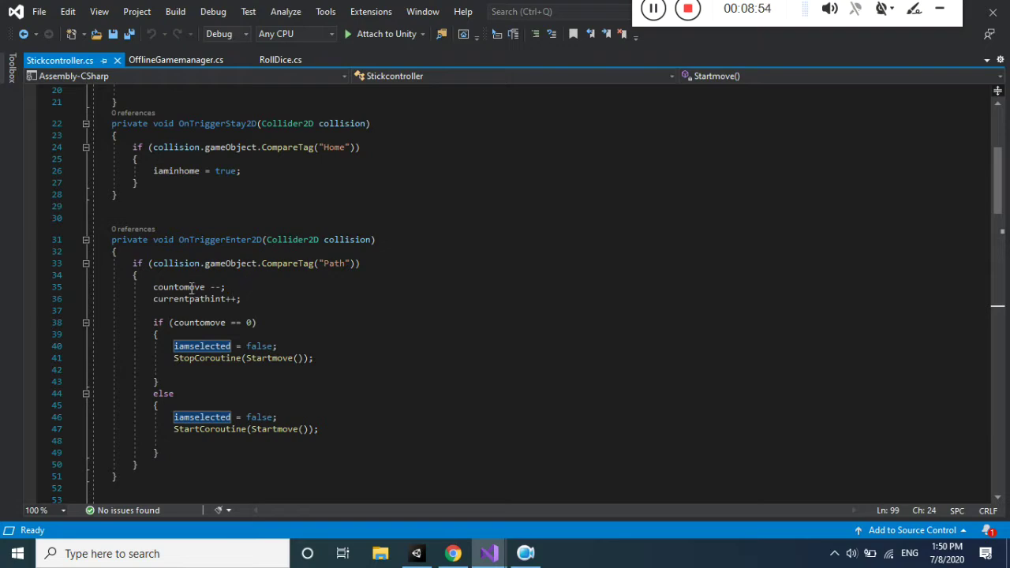
Change line 46's iamselected value from false to true and save Stickcontroller.cs.
double_click(160, 289)
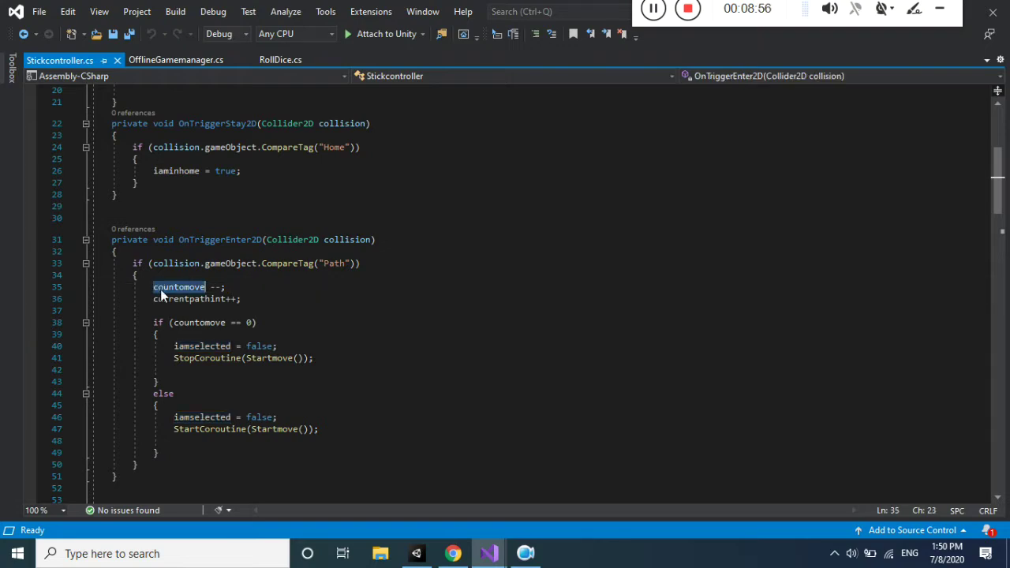
double_click(177, 300)
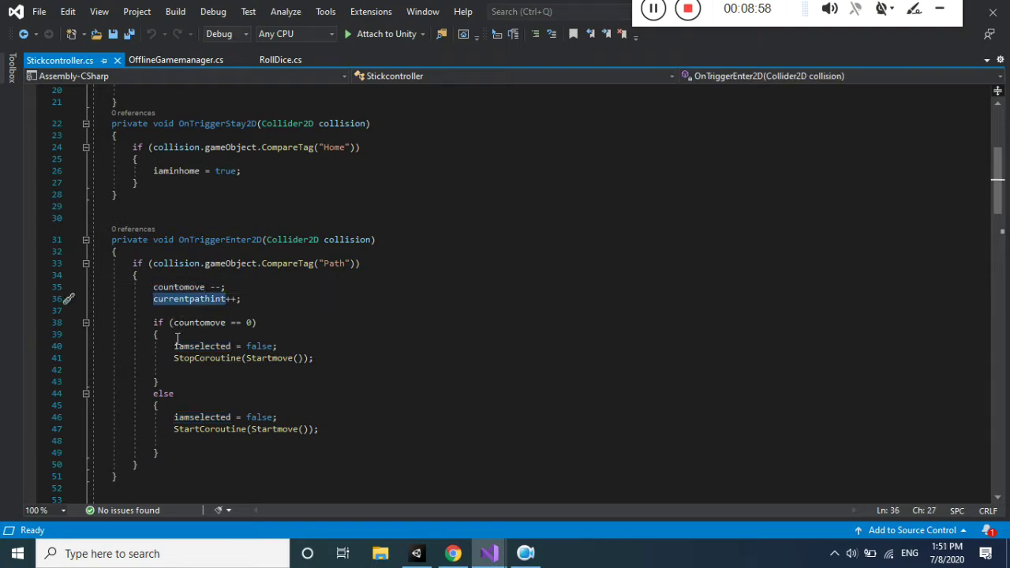
click(204, 323)
double_click(203, 322)
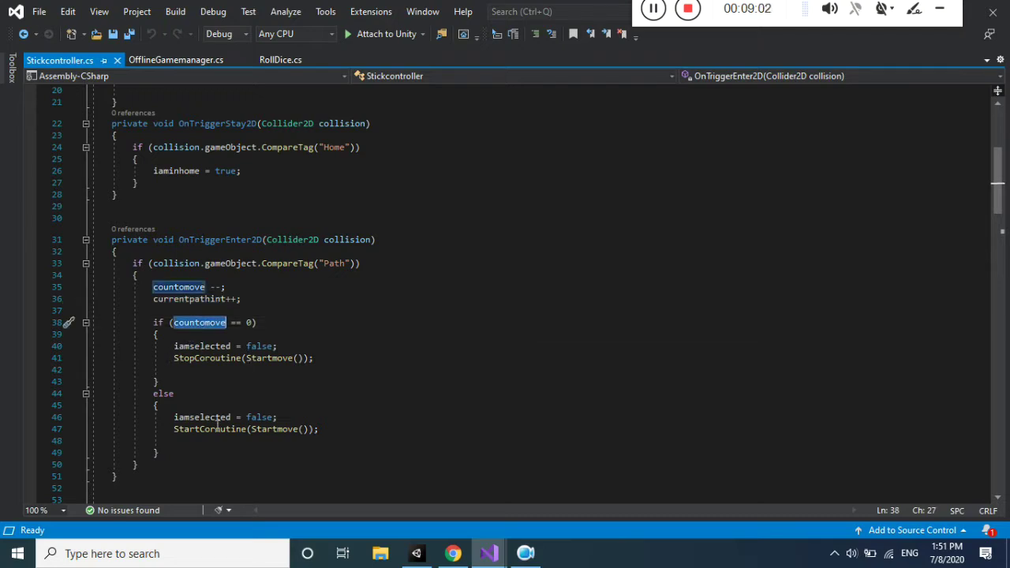
click(161, 423)
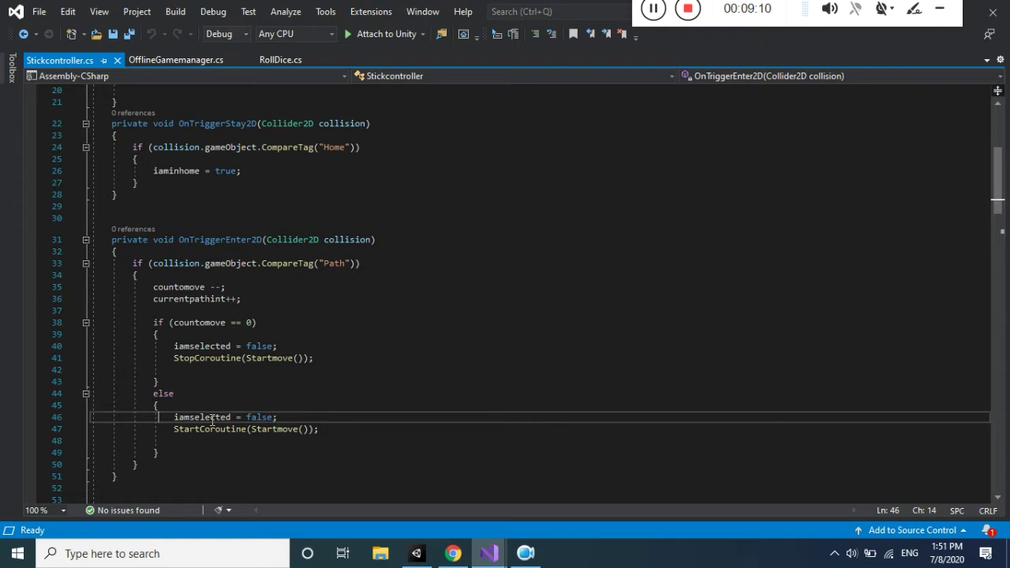
double_click(259, 417)
text(true)
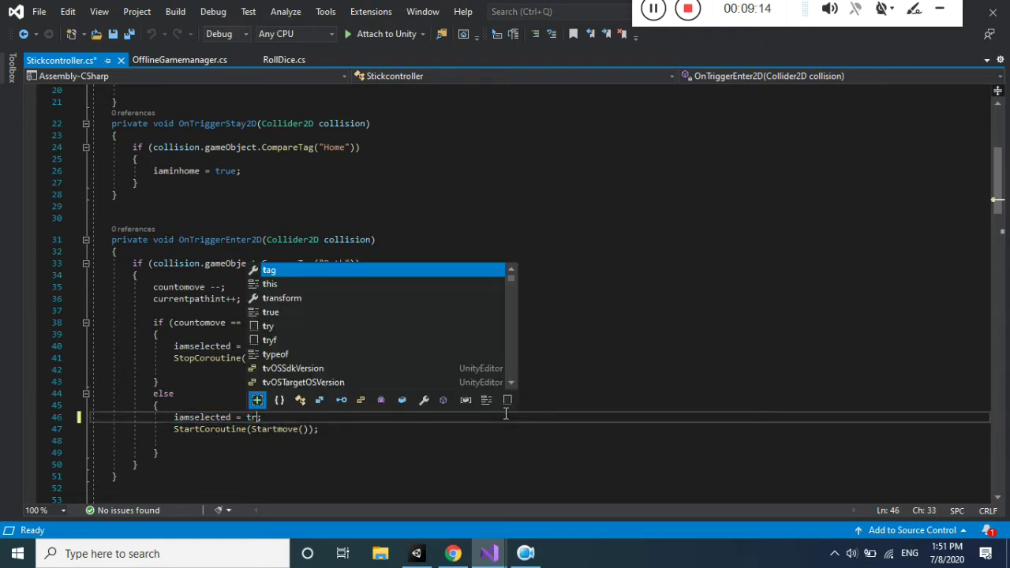
key(ctrl+s)
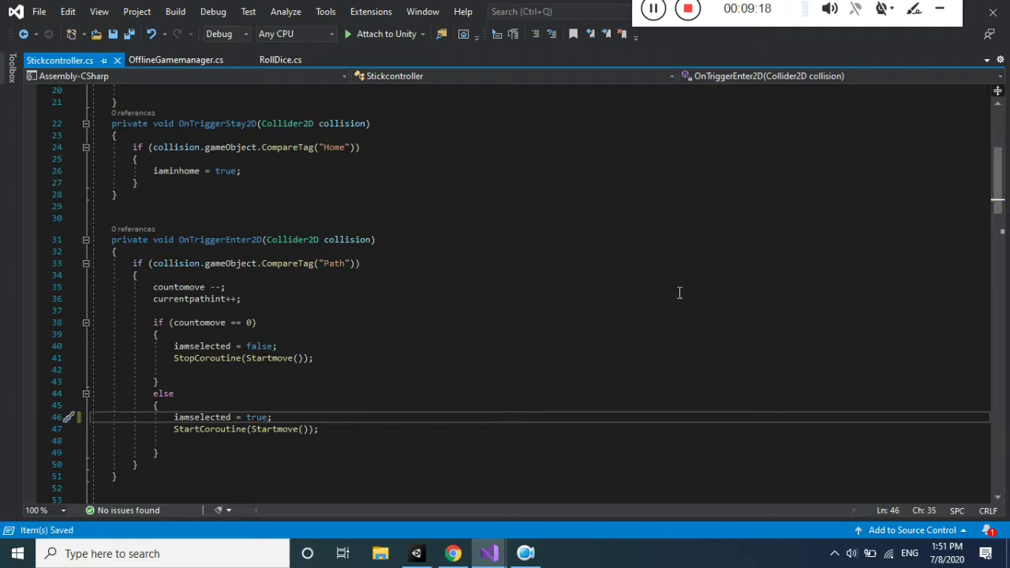
click(416, 553)
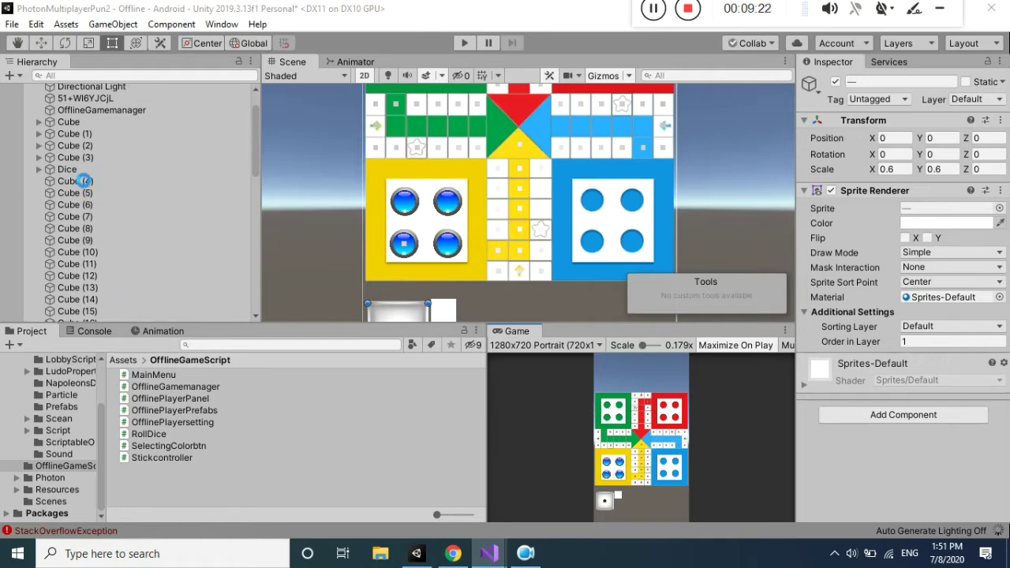
Select Cube (4) through Cube (55) in the Hierarchy.
click(86, 182)
key(Up)
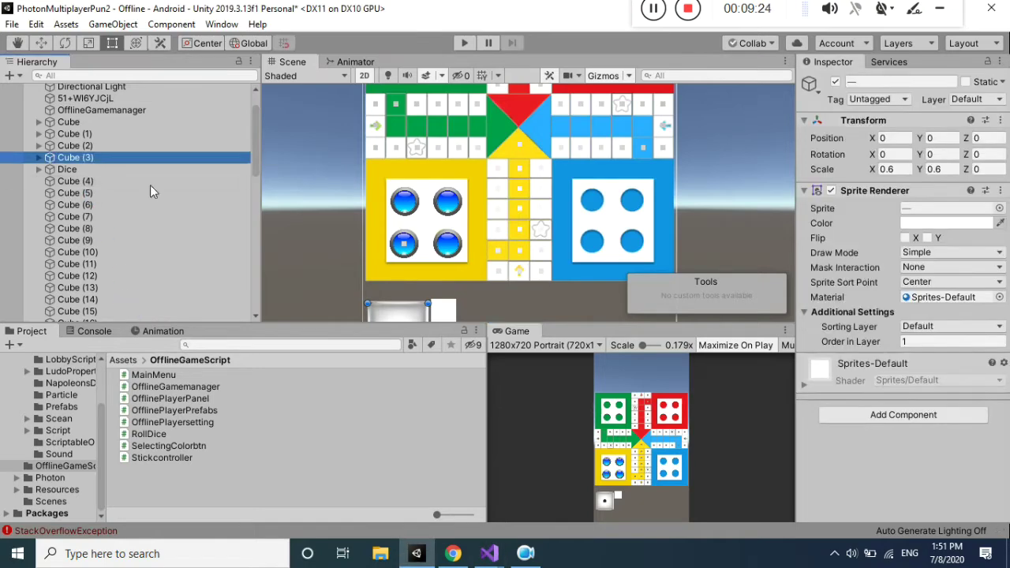
click(75, 182)
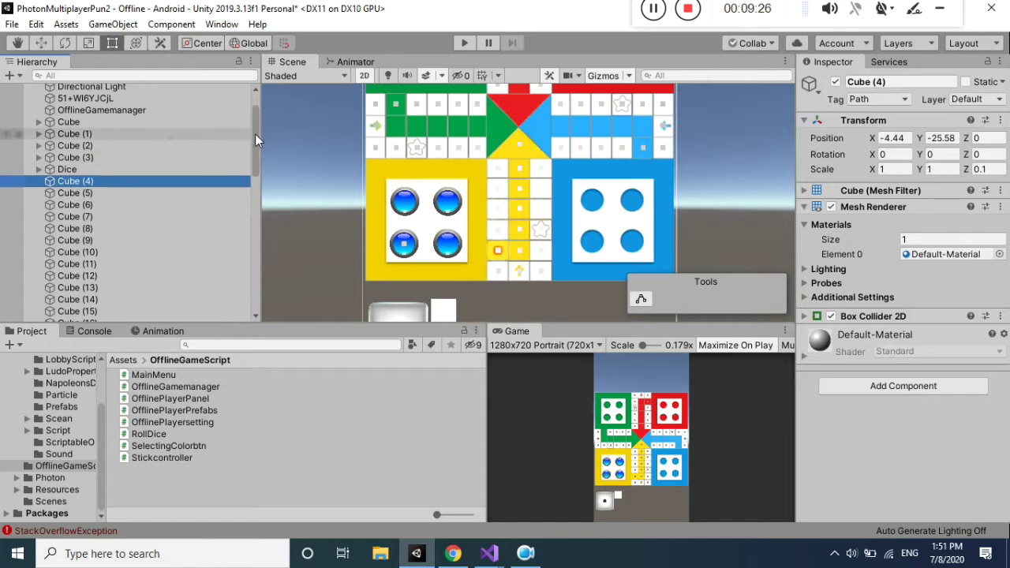
drag(255, 133, 244, 284)
shift+click(89, 245)
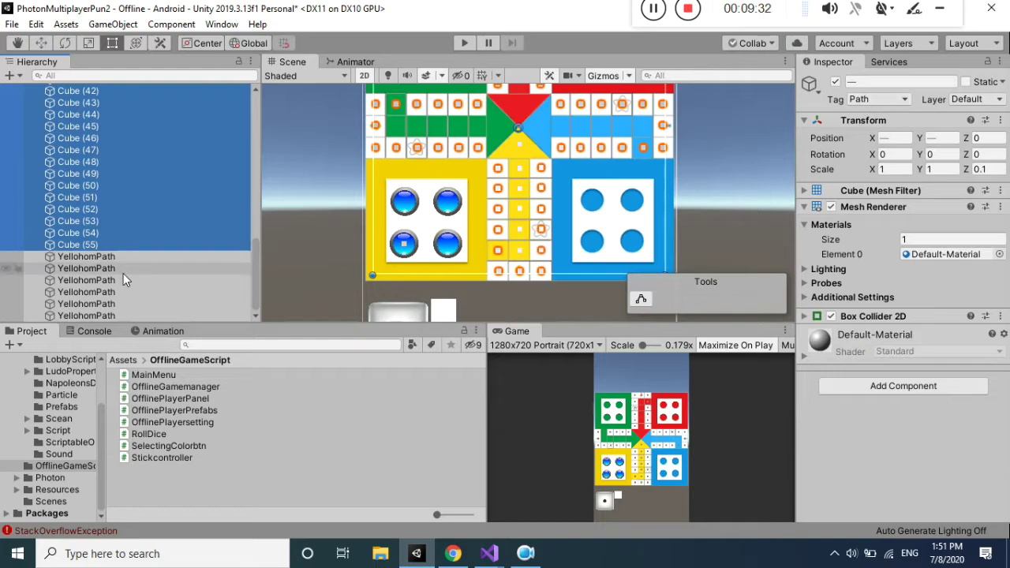
Start Play mode and roll the die, which comes up six.
click(470, 45)
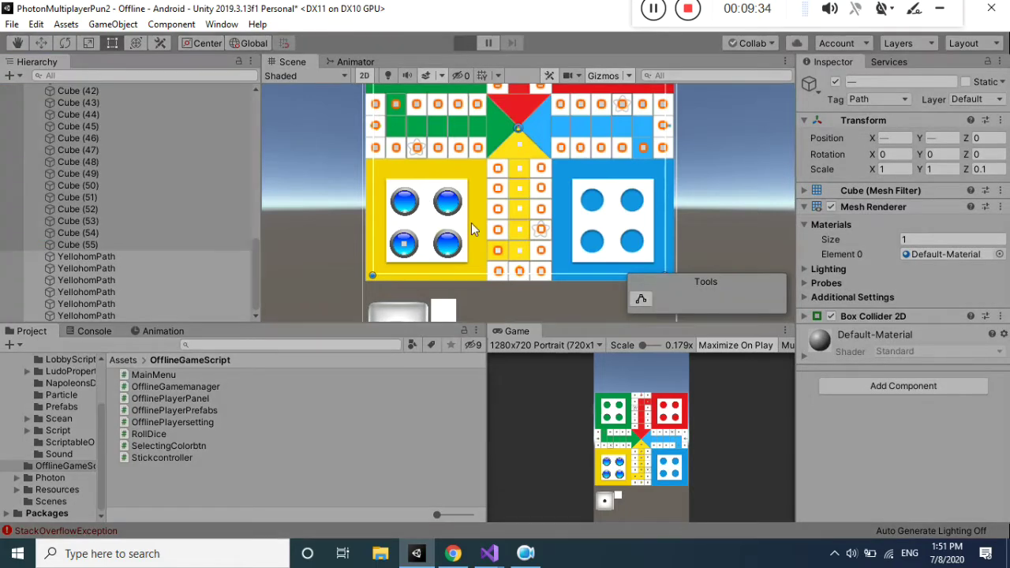
mouse_move(489, 553)
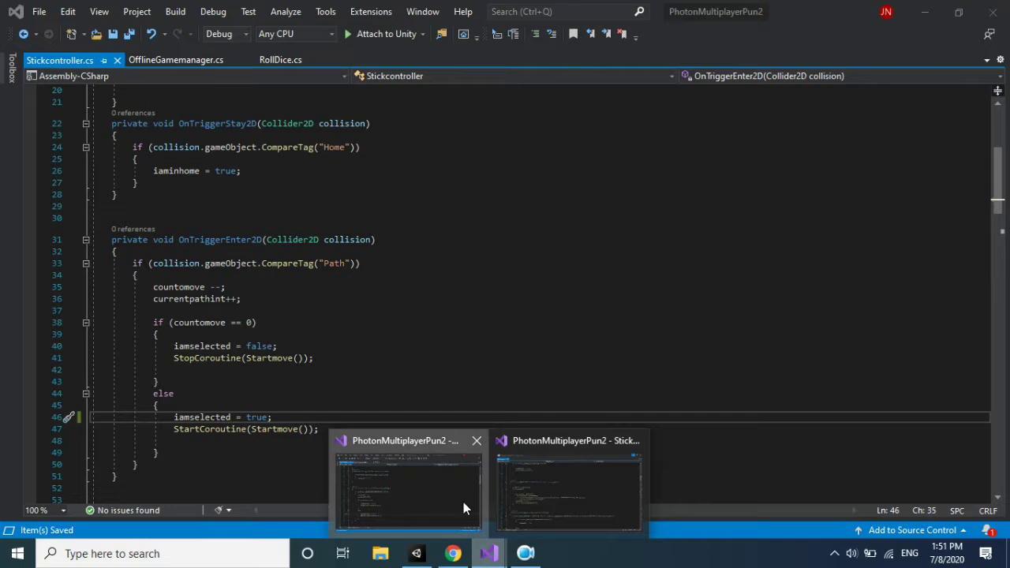
click(463, 501)
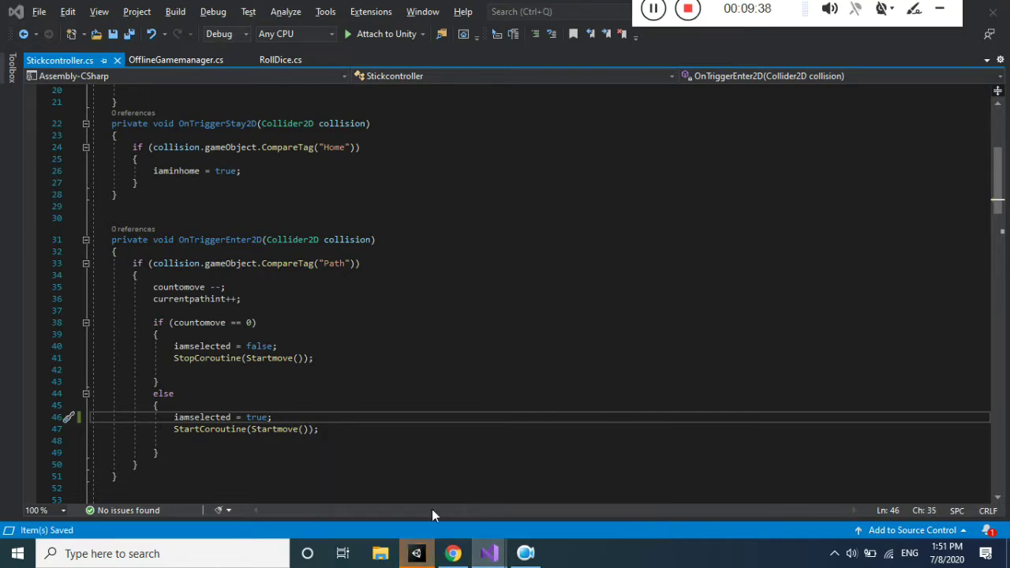
click(414, 553)
click(417, 481)
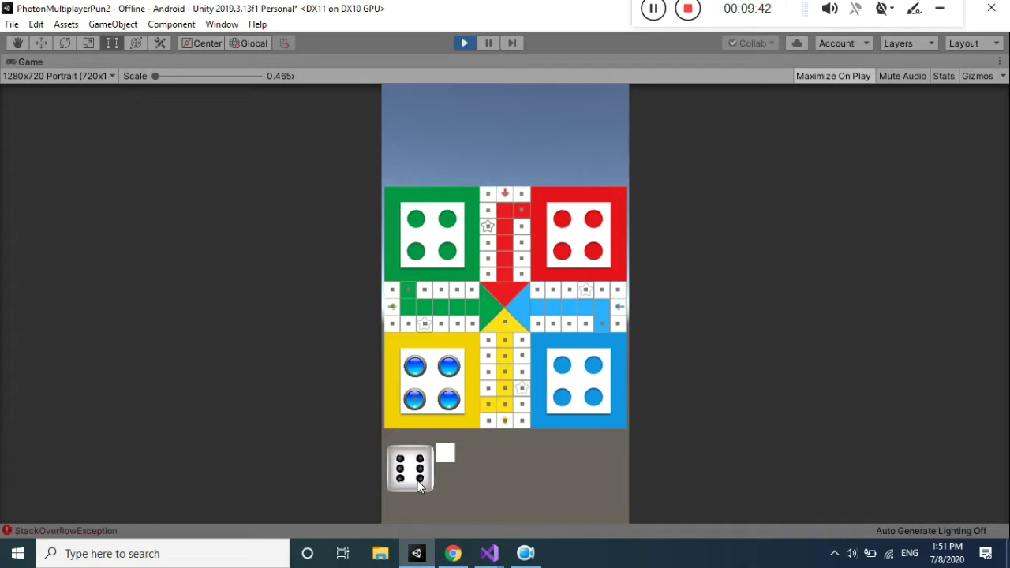
Roll repeatedly, bringing two blue tokens out and up onto the green row, then stop play.
click(450, 406)
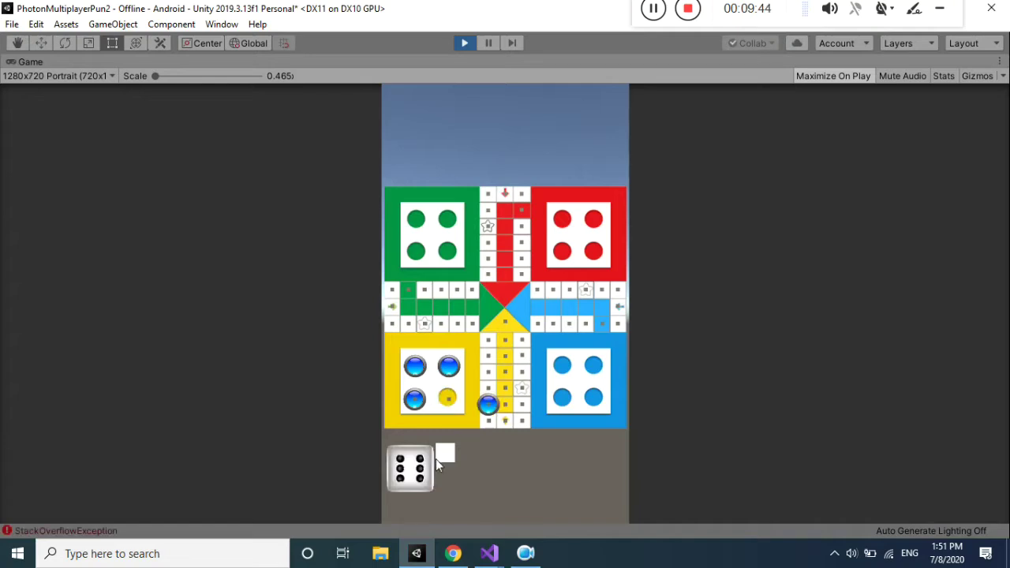
click(423, 479)
click(452, 377)
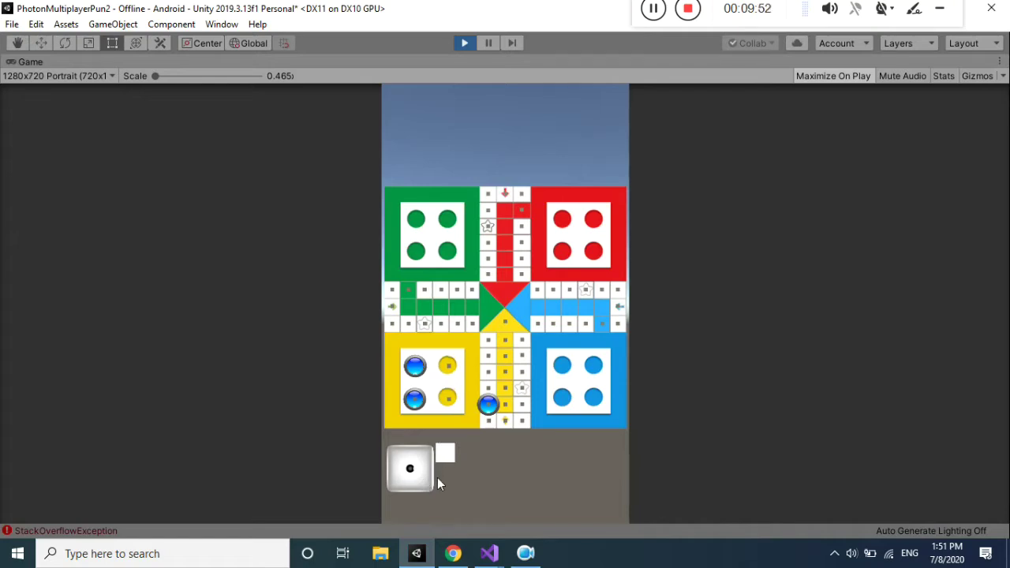
click(419, 485)
click(490, 407)
click(420, 483)
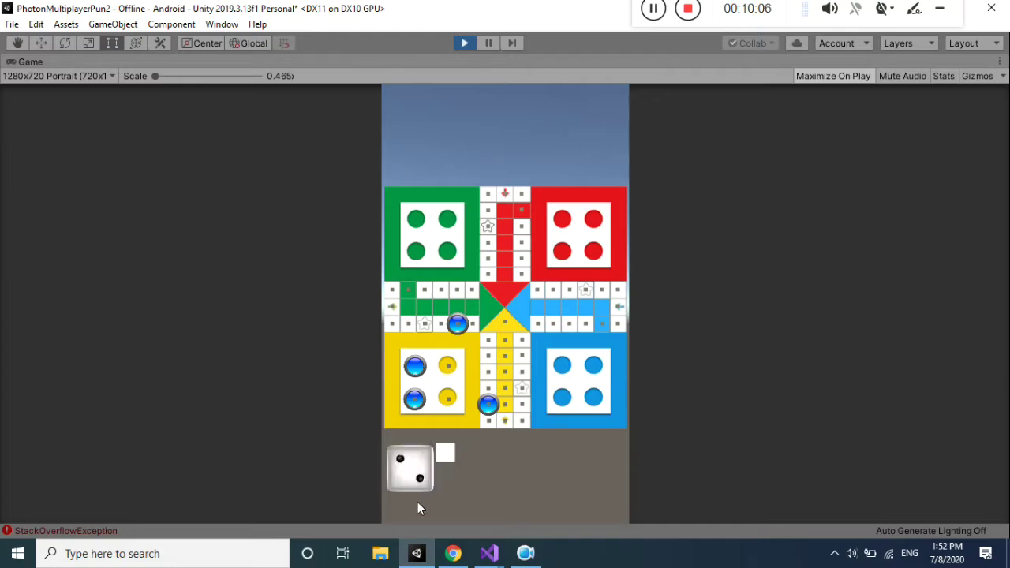
click(456, 325)
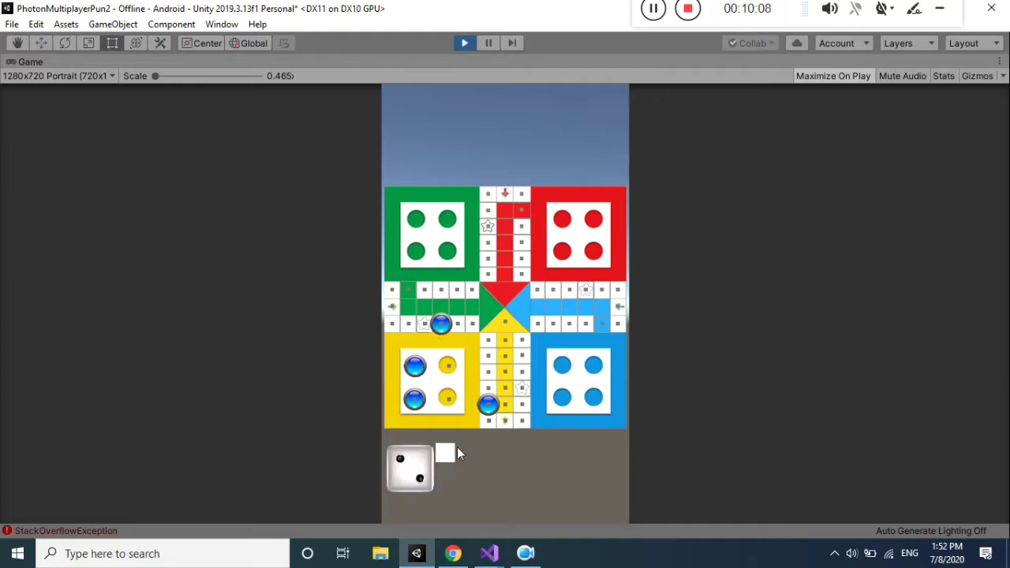
click(409, 483)
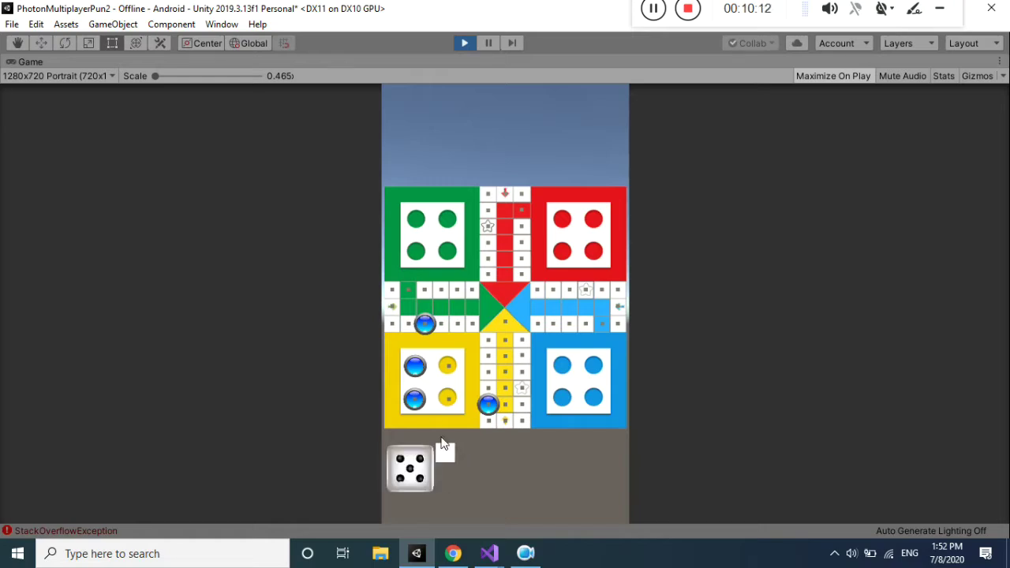
click(488, 414)
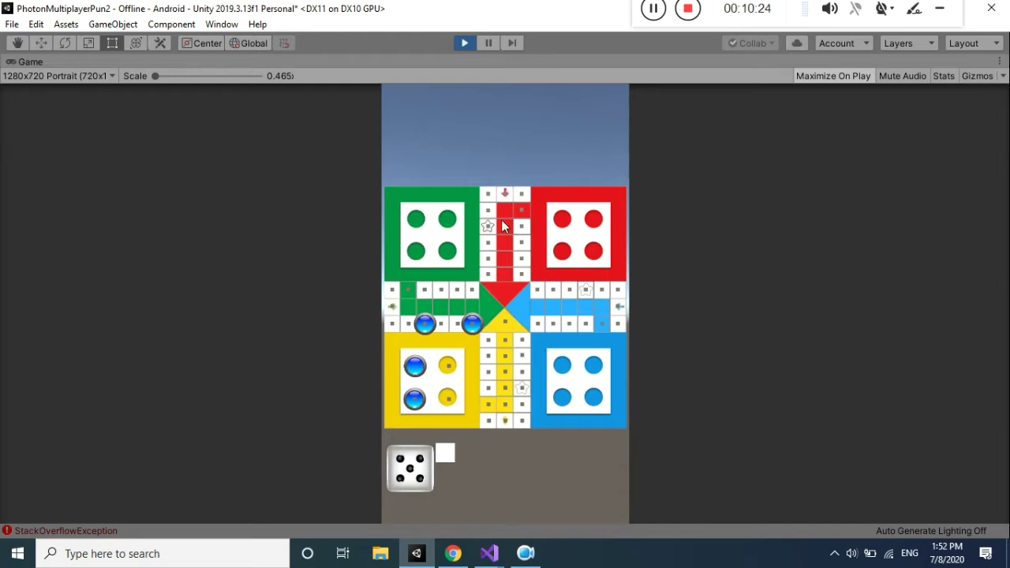
click(463, 44)
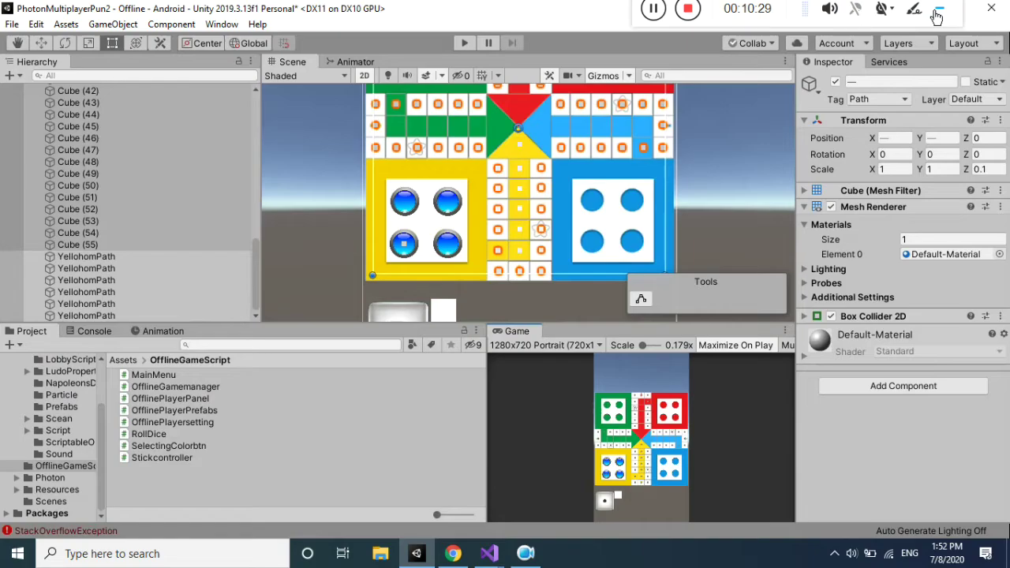
click(936, 13)
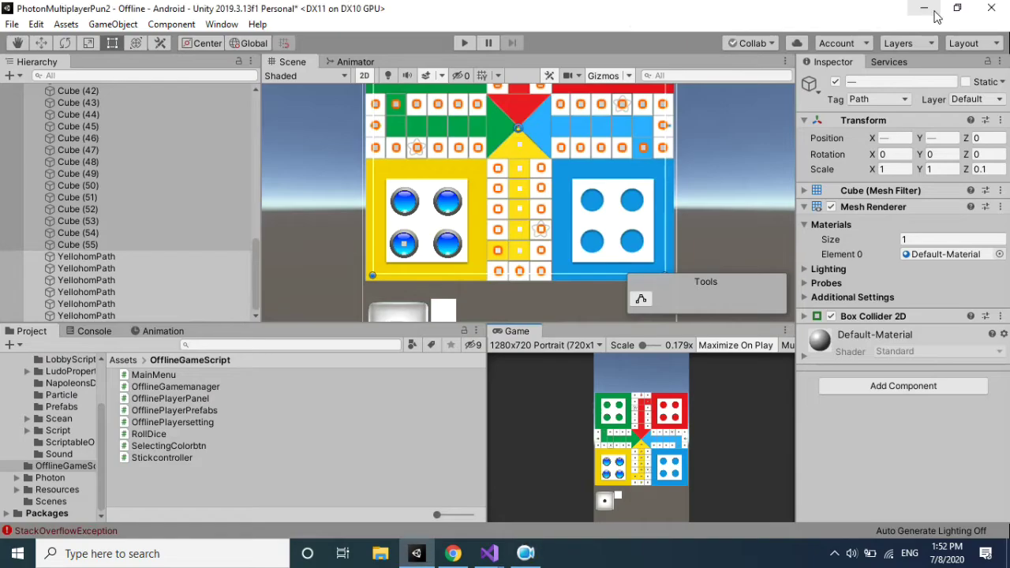
Minimize the editors, view unitytutorRummy.png from the desktop in Photos, then close it.
click(924, 9)
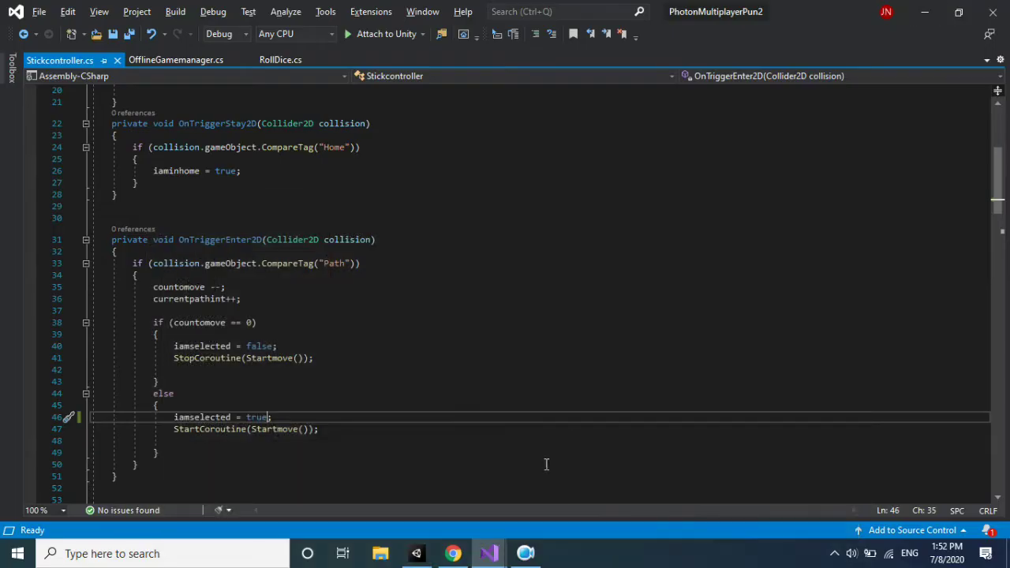
click(527, 556)
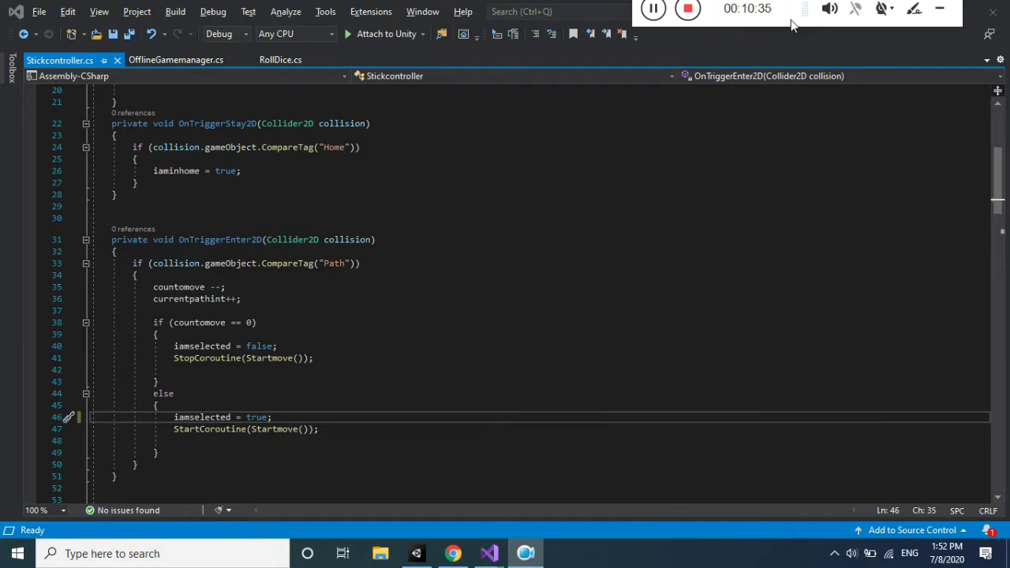
key(super+d)
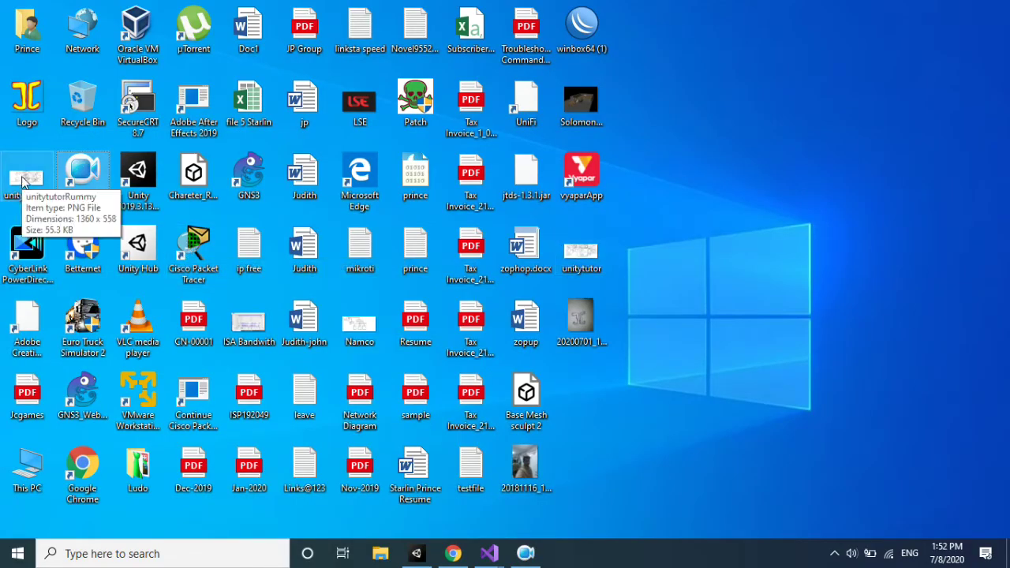
double_click(23, 181)
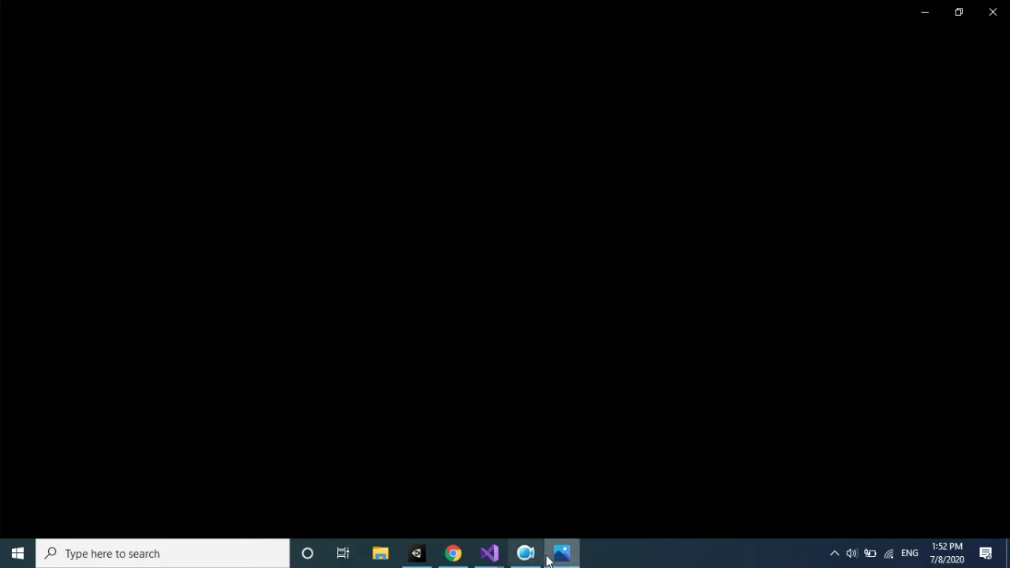
mouse_move(549, 559)
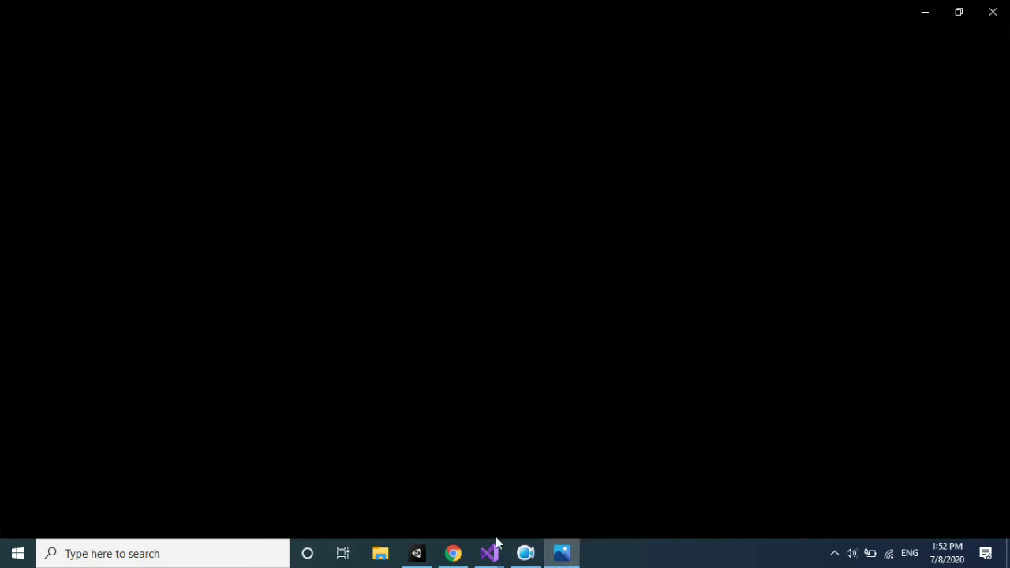
mouse_move(490, 553)
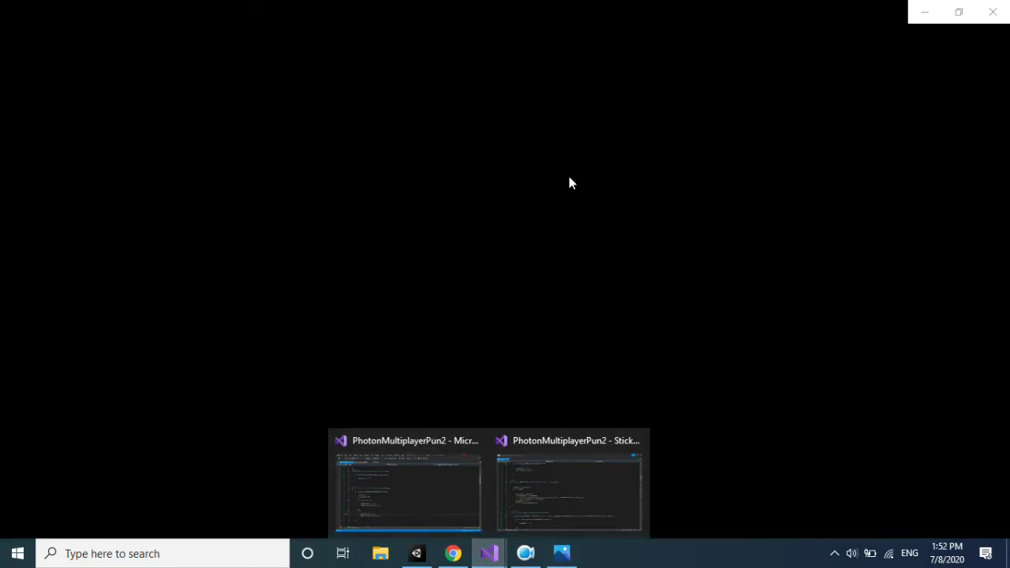
click(431, 470)
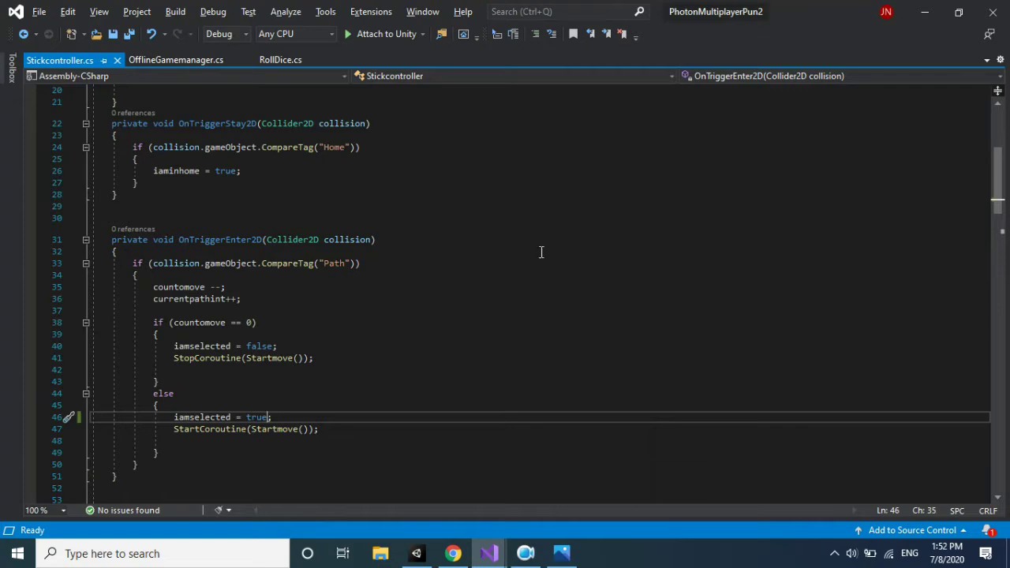
click(922, 17)
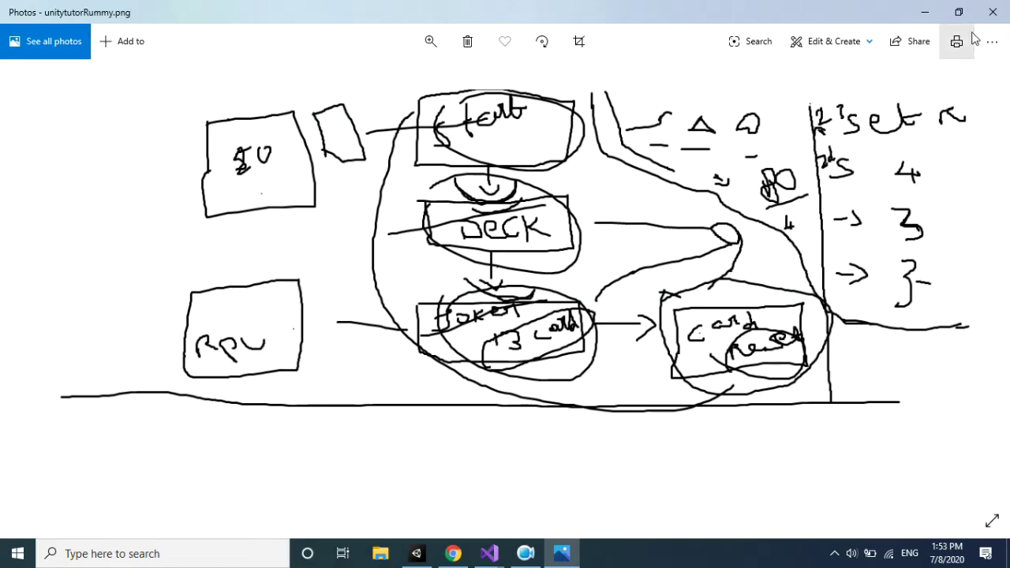
click(994, 13)
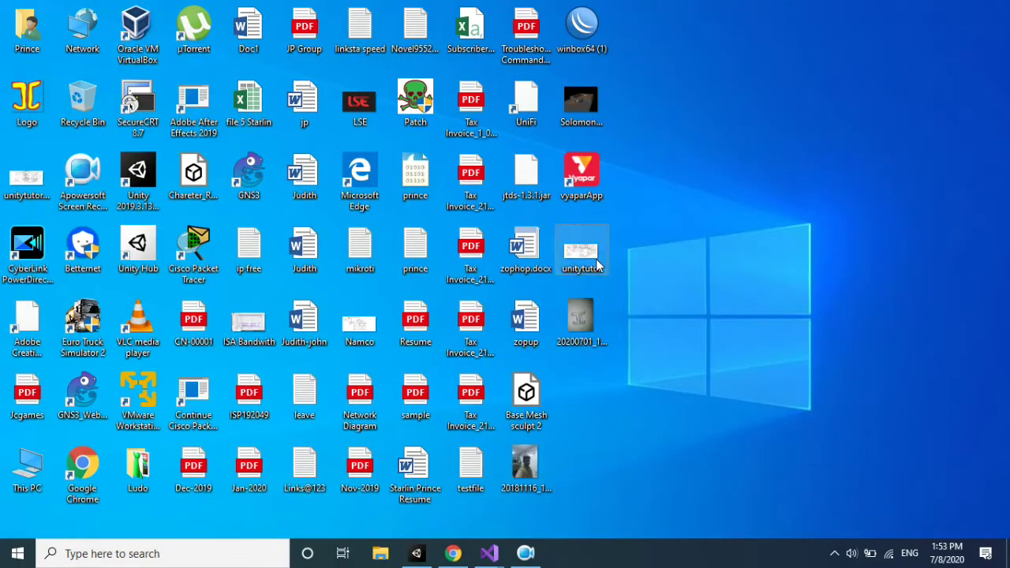
View the unitytutor.png flowchart in Photos, then minimize it and bring Unity back.
double_click(595, 260)
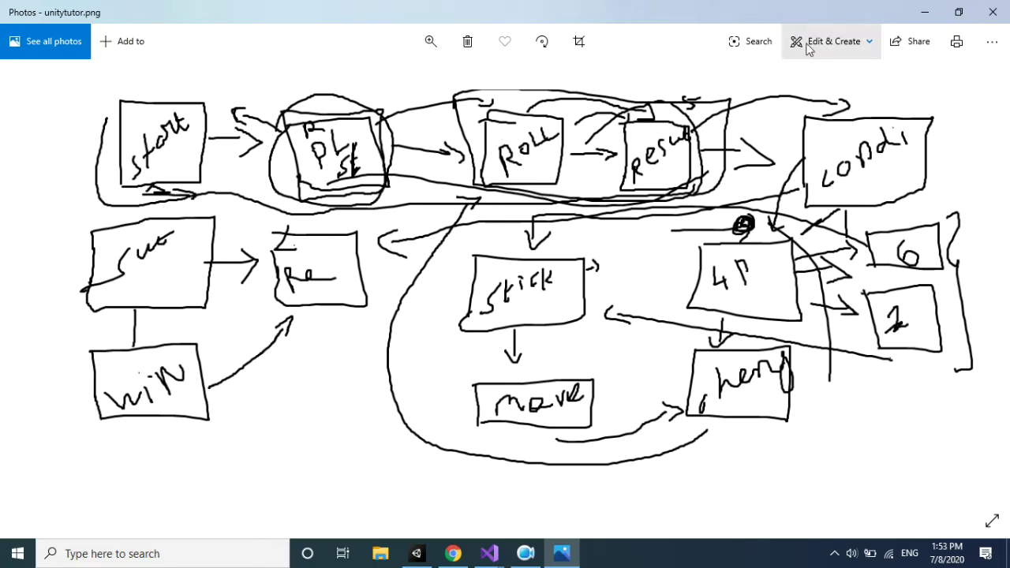
click(928, 17)
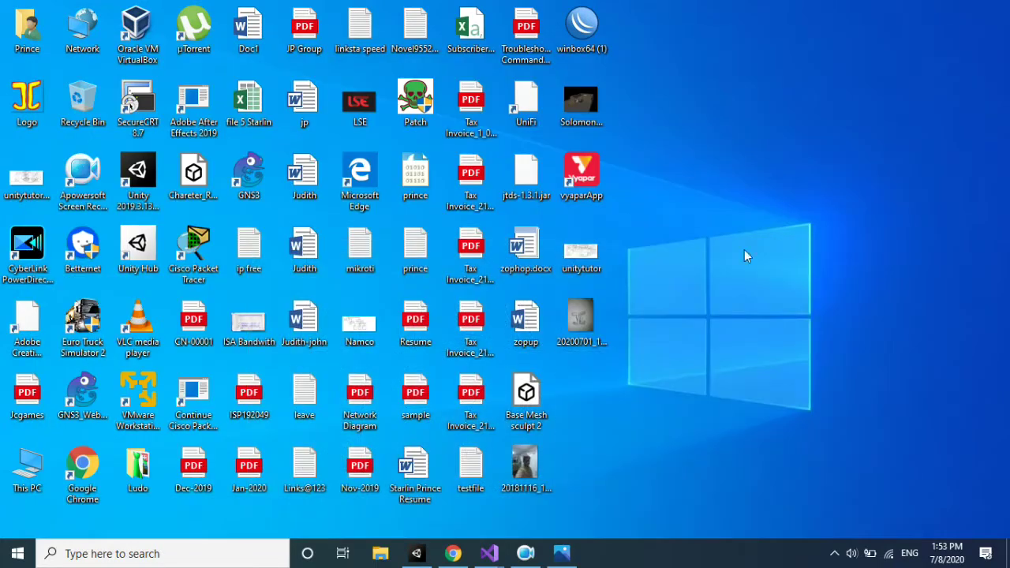
click(418, 555)
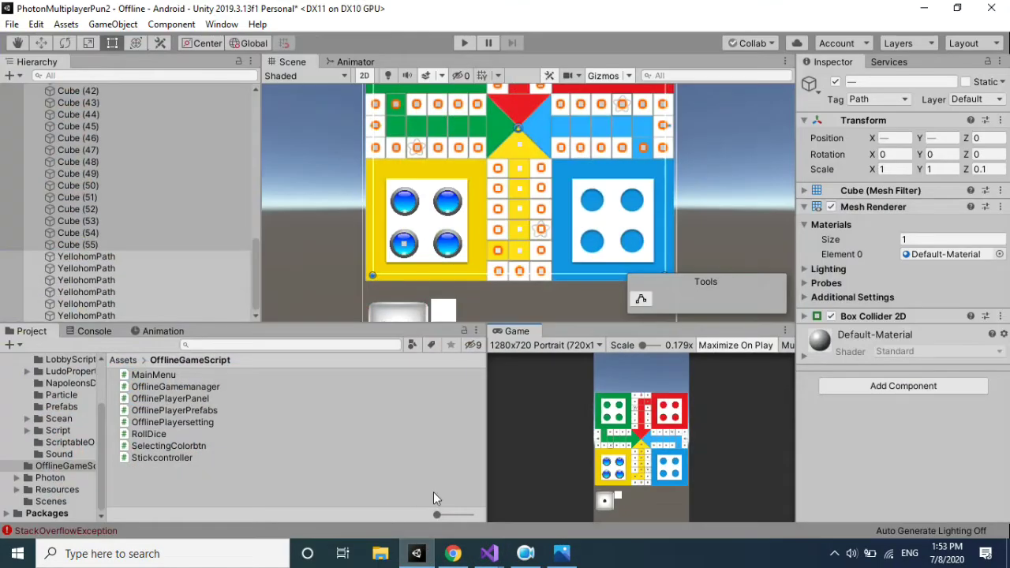
Open OfflineGamemanager.cs in Visual Studio and go to the end of the playernum line.
mouse_move(489, 553)
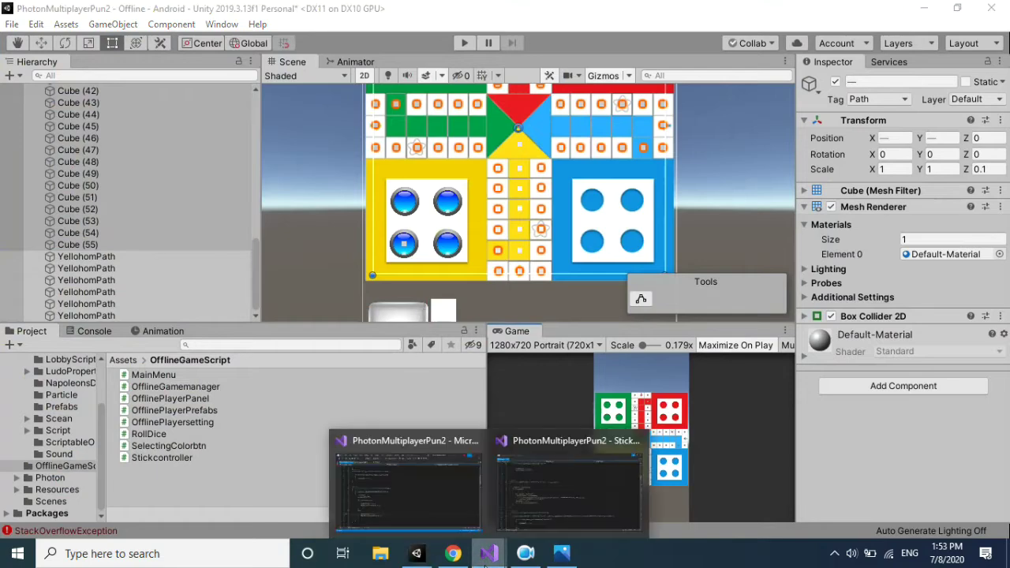
click(433, 516)
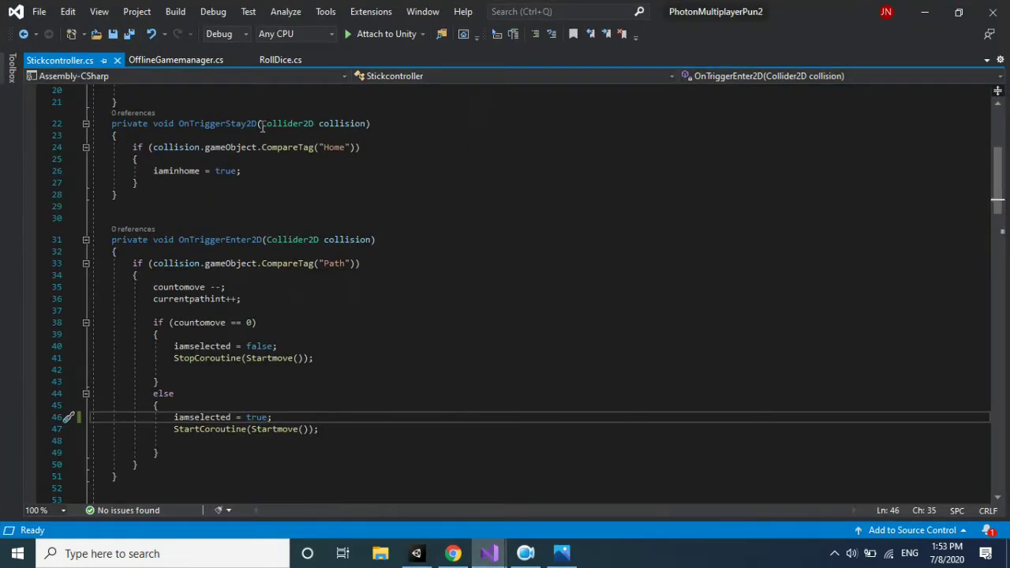
click(159, 61)
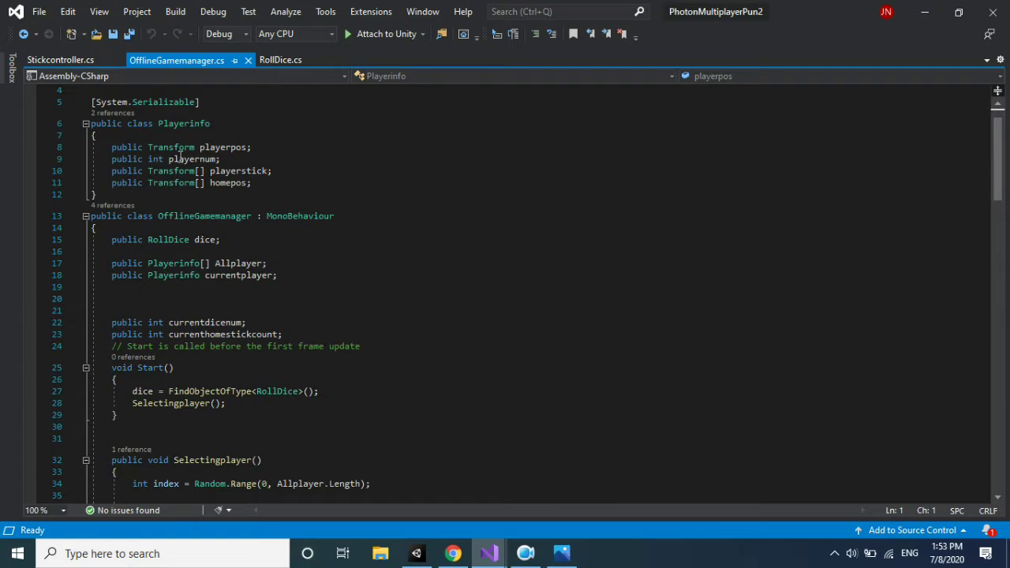
drag(108, 148, 265, 185)
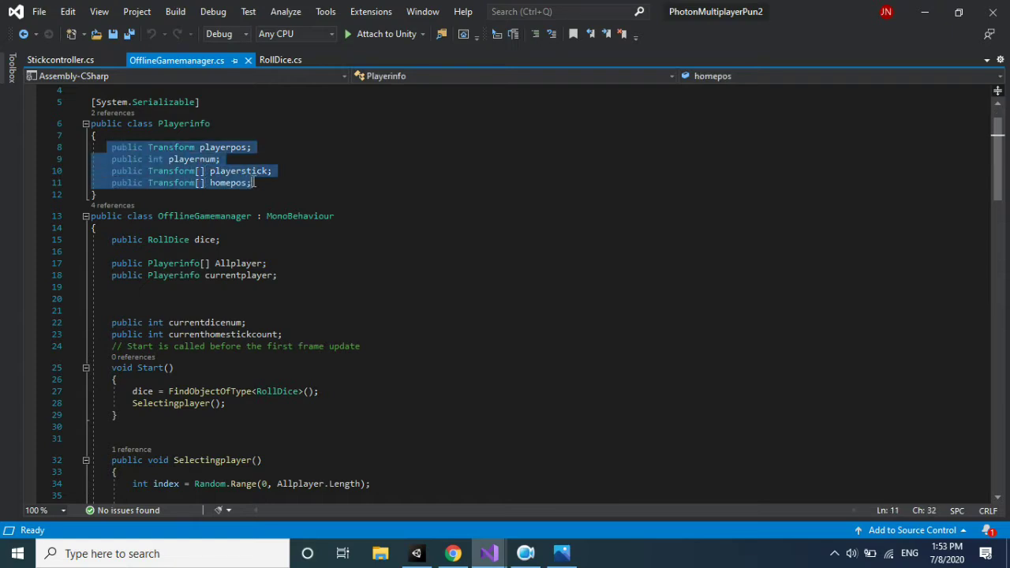
click(225, 146)
click(257, 160)
Add a public string Playername field to Playerinfo, save the file, and return to Unity.
key(Return)
text(public )
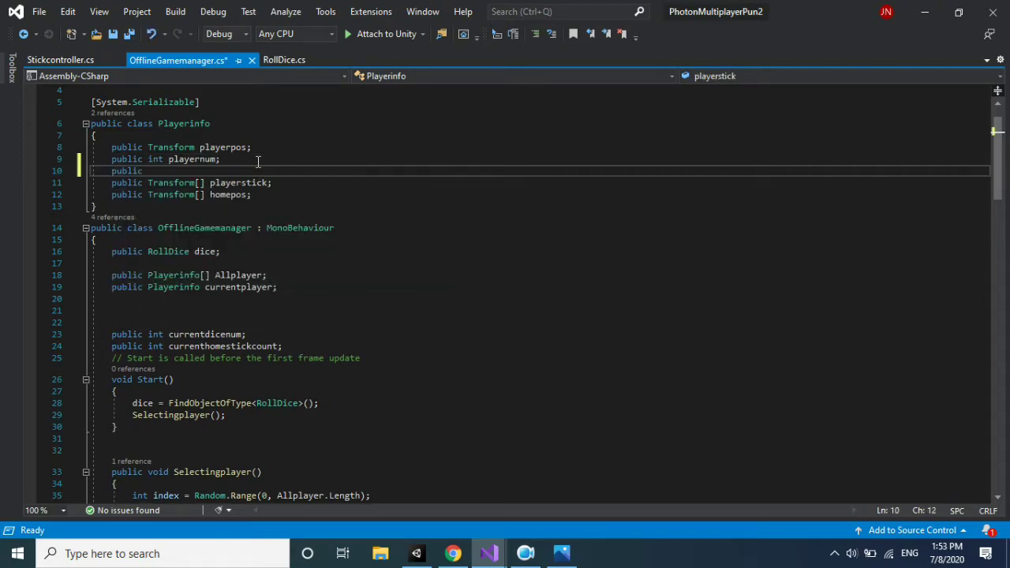
text(text)
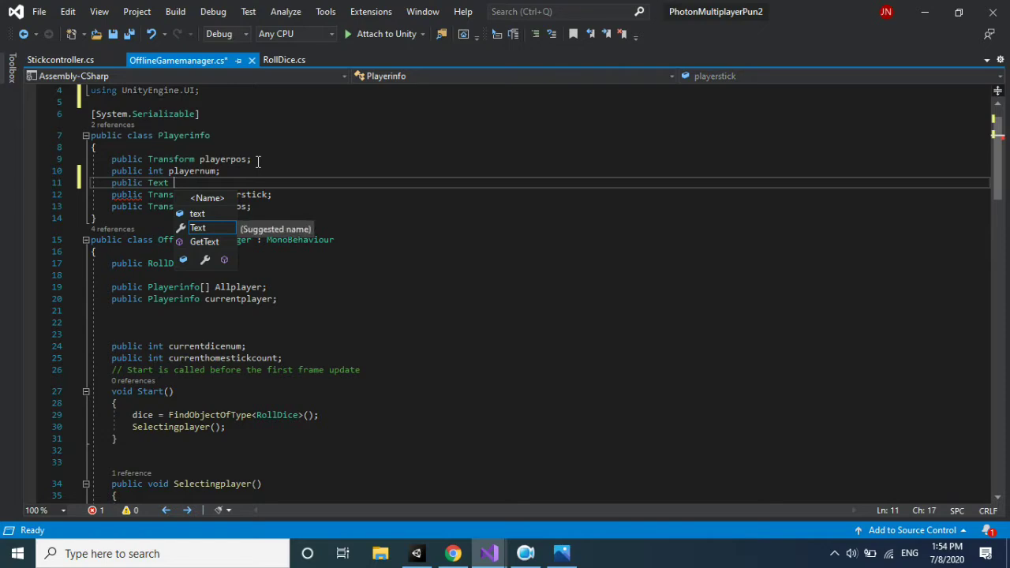
key(BackSpace)
key(BackSpace)
key(BackSpace)
key(BackSpace)
key(BackSpace)
text(S)
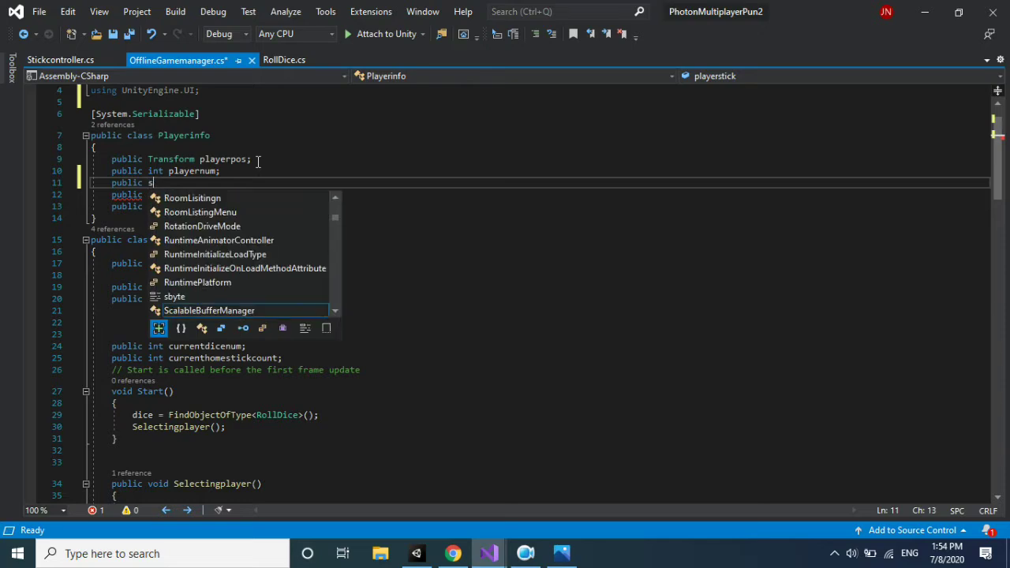
text(tring P)
text(layernam)
text(e;)
key(ctrl+s)
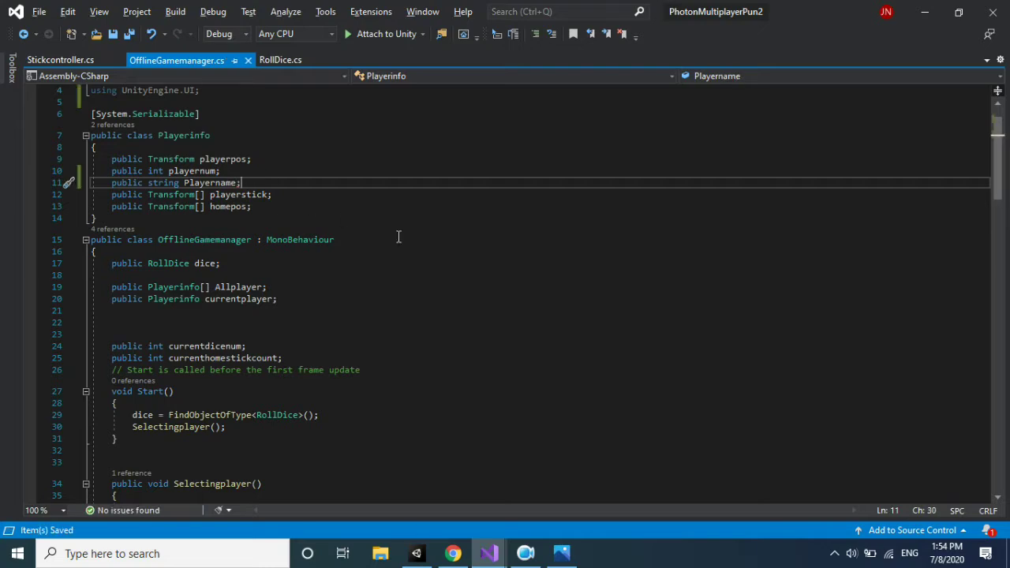
key(alt+Tab)
click(416, 553)
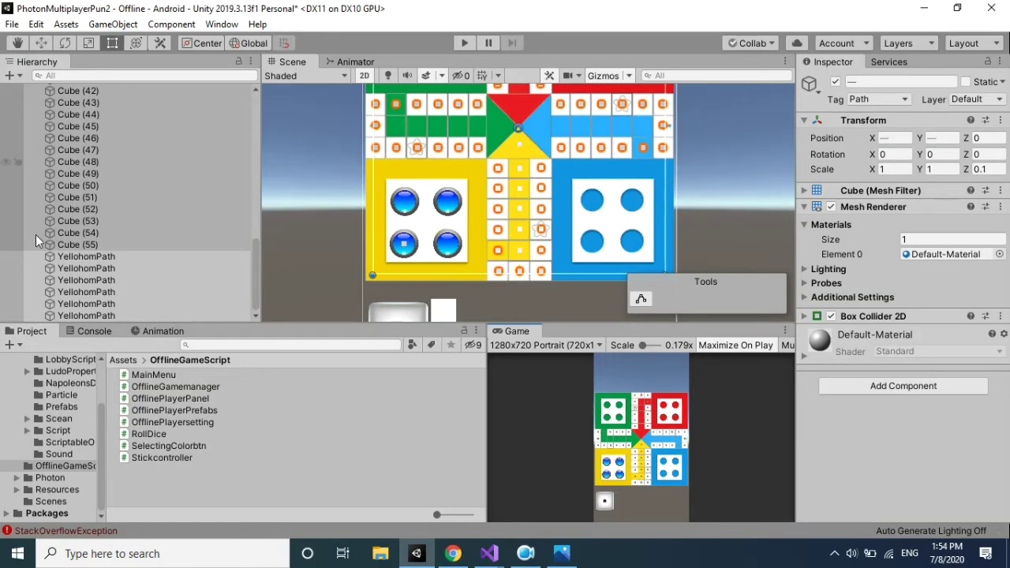
Set the OfflineGamemanager's Allplayer list size to 2.
drag(254, 284, 243, 120)
click(99, 149)
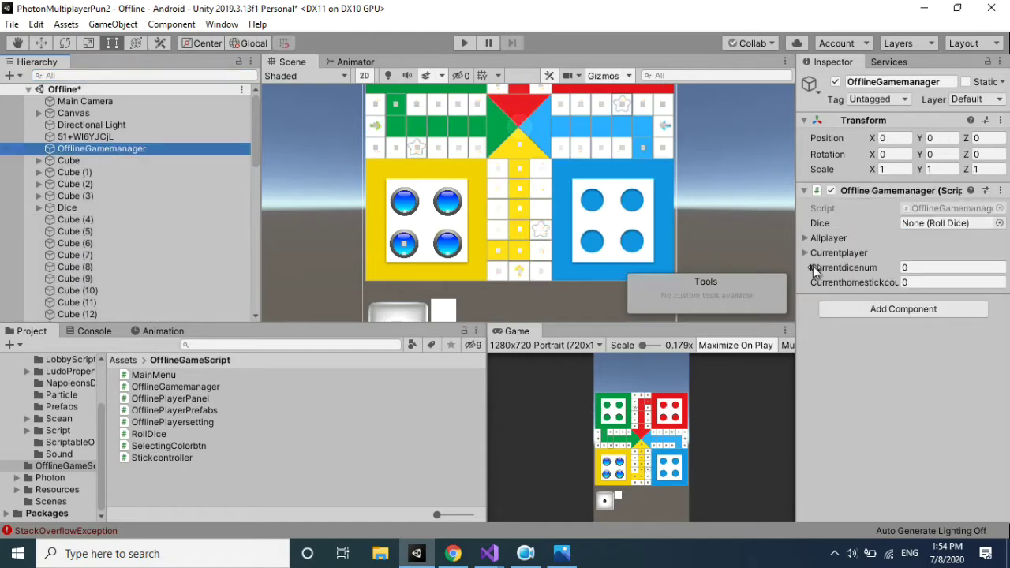
click(802, 238)
click(803, 238)
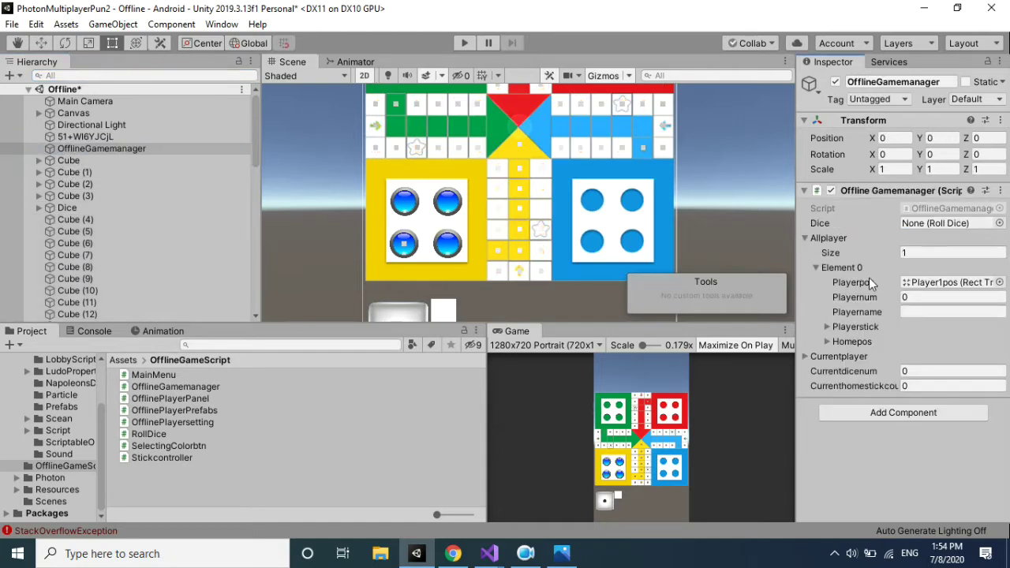
click(904, 253)
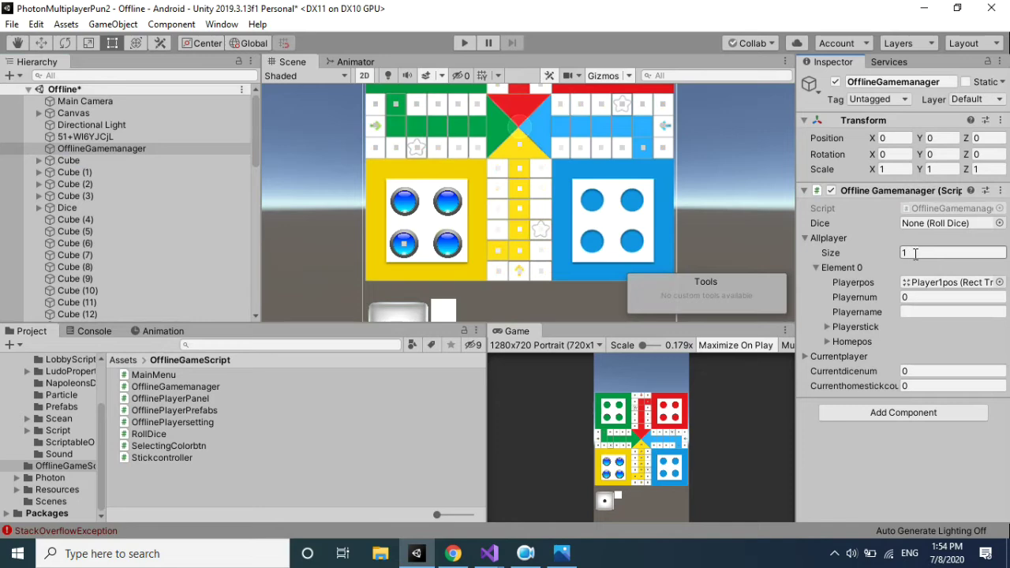
click(911, 251)
text(2)
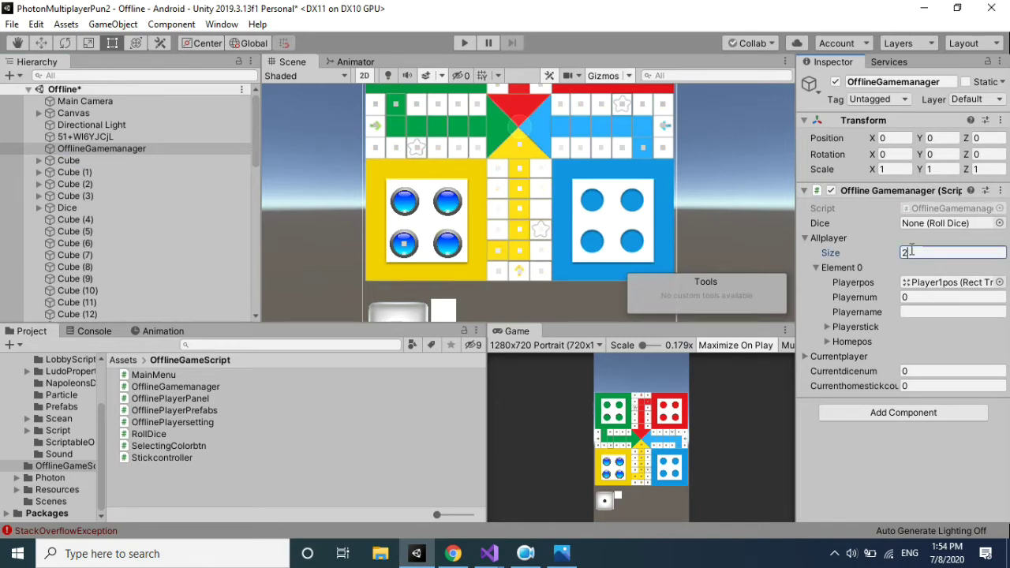
key(Return)
Widen the Inspector and ping Player1pos, which Element 0's Playerpos references.
click(815, 357)
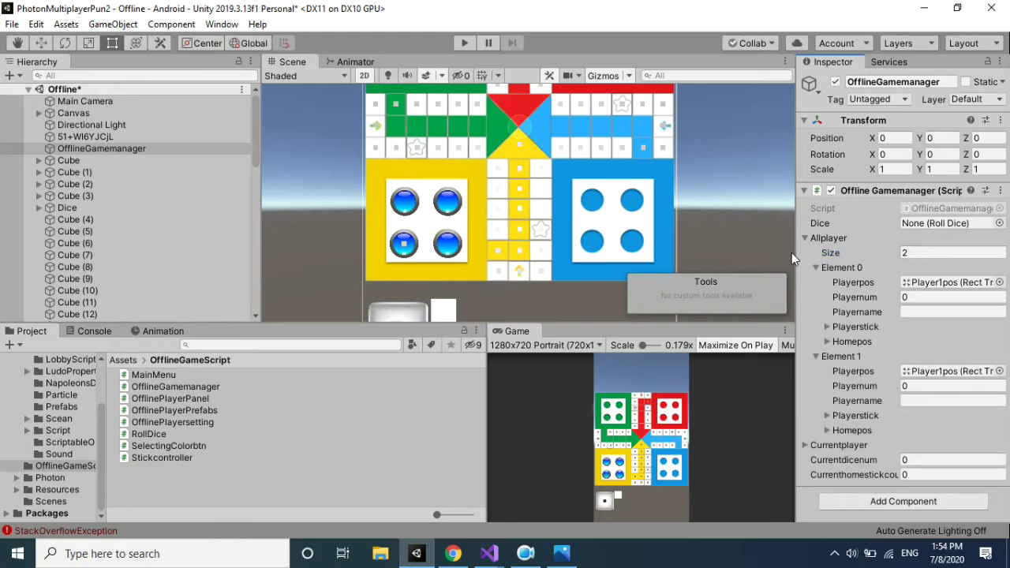
drag(792, 253, 598, 251)
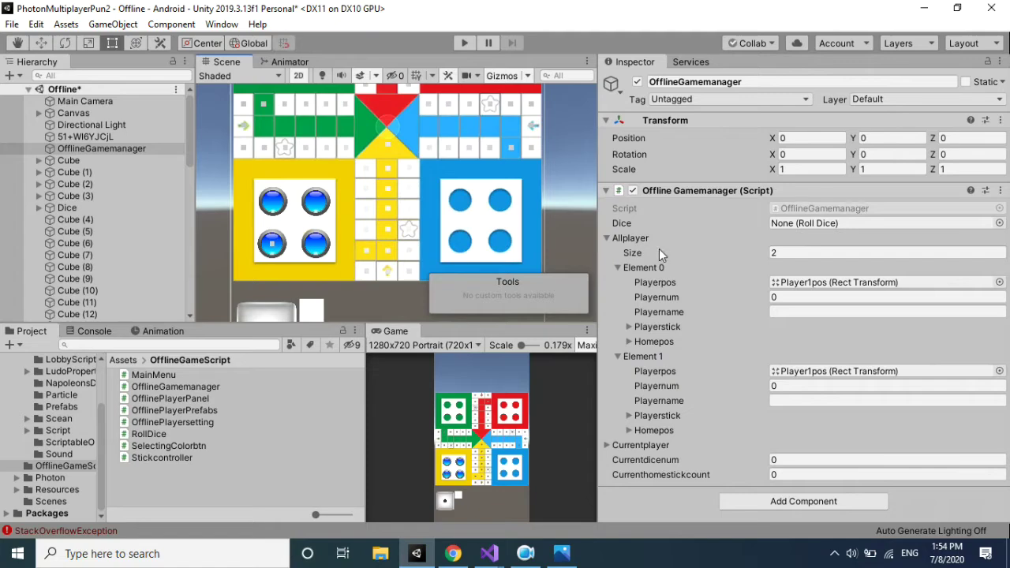
click(617, 268)
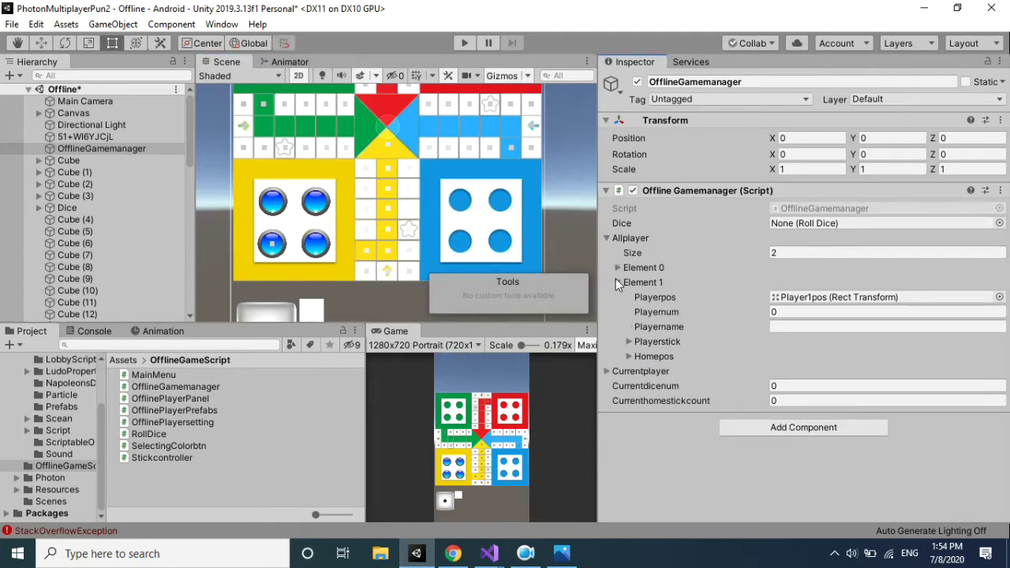
click(617, 281)
click(617, 280)
click(619, 267)
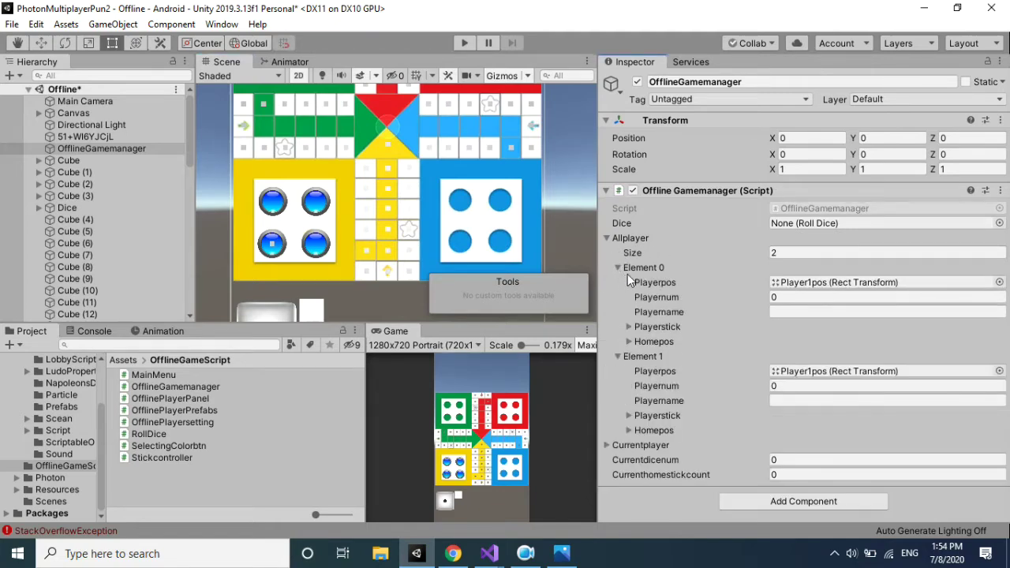
click(812, 286)
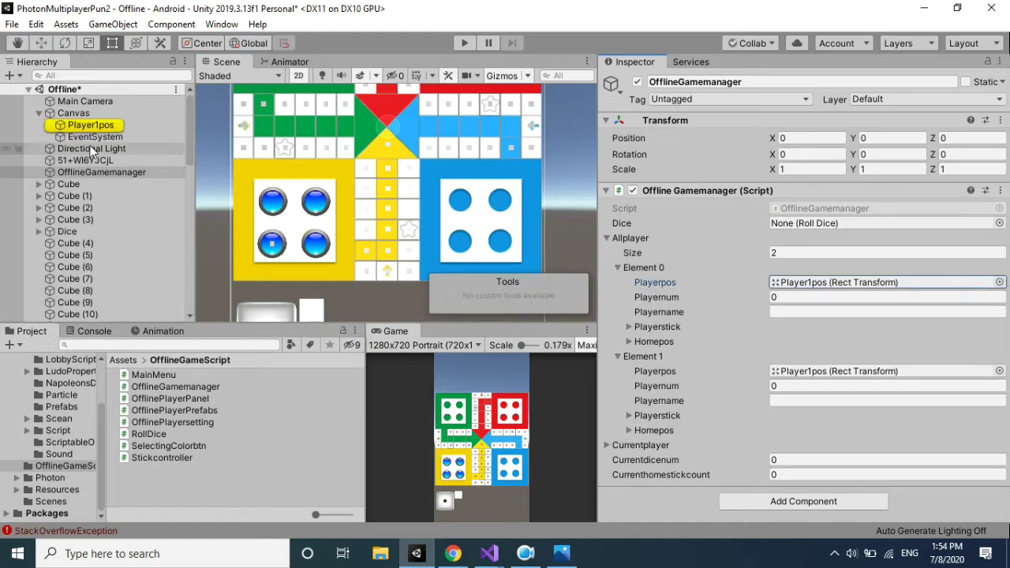
Duplicate Player1pos under Canvas and rename the copy Player2pos.
click(108, 130)
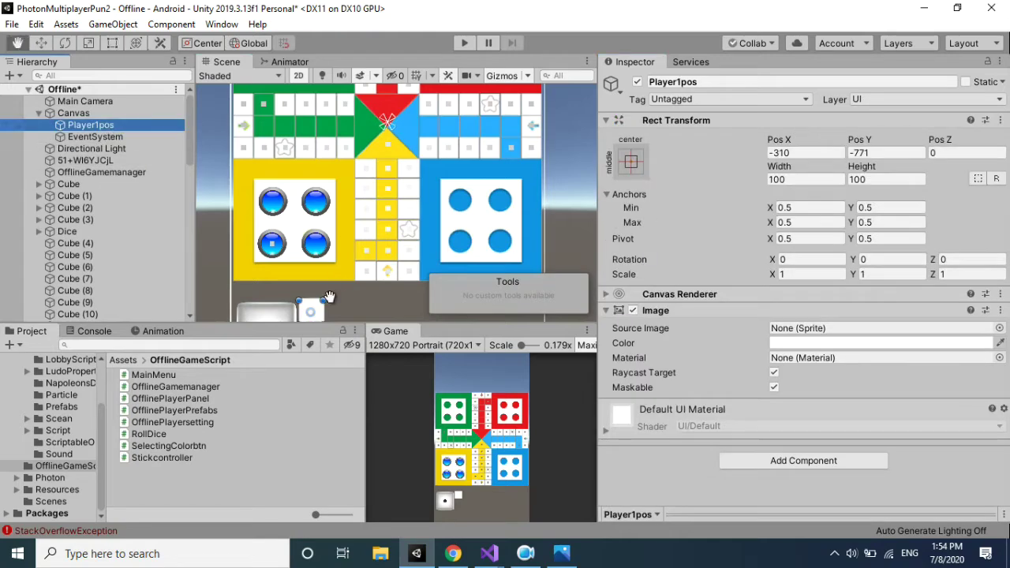
middle_drag(338, 277, 347, 218)
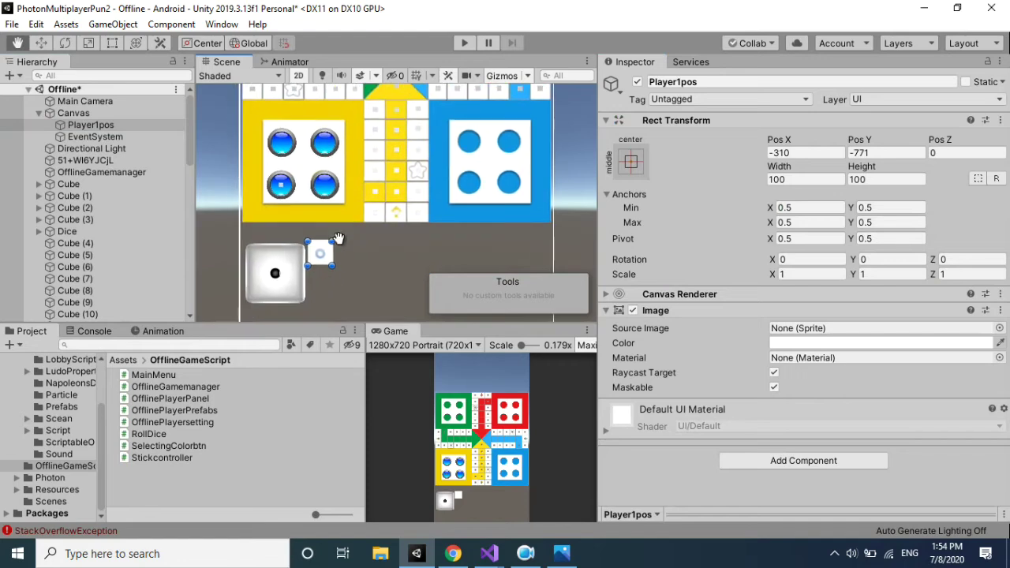
click(82, 125)
key(ctrl+d)
drag(97, 149, 99, 132)
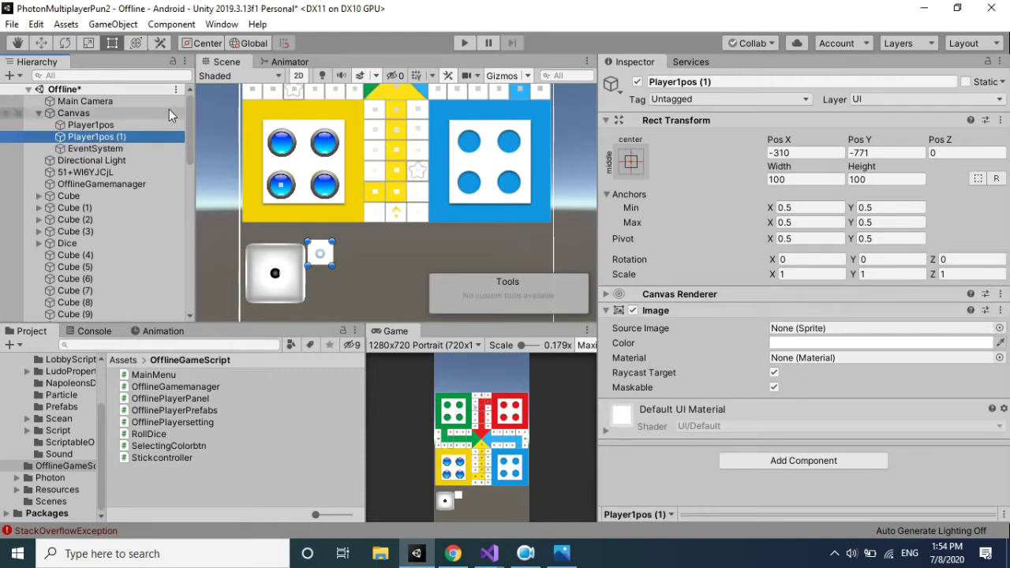
double_click(704, 82)
key(BackSpace)
key(BackSpace)
text(2)
key(Return)
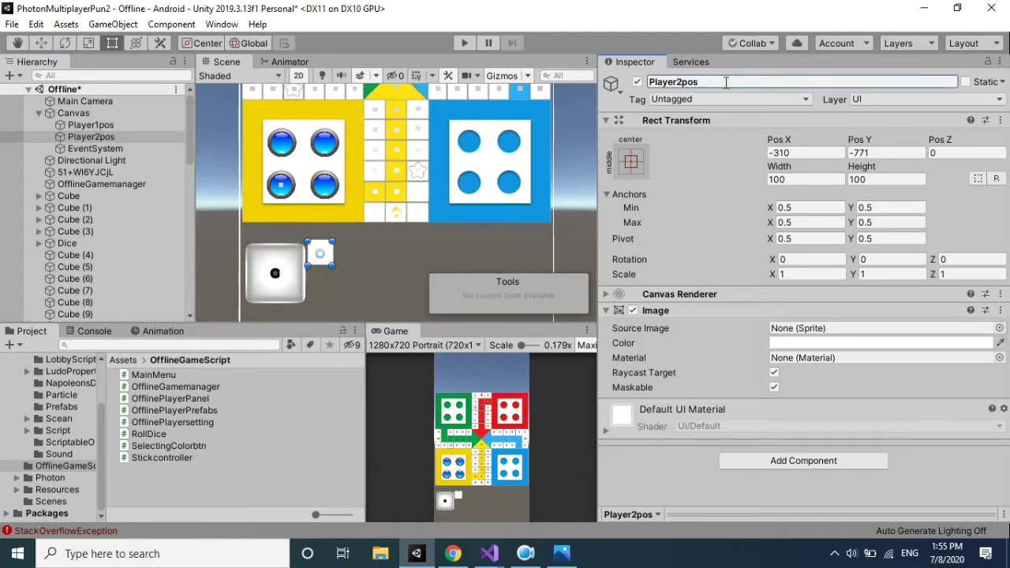
Move Player2pos upward onto the board with the Move tool.
click(121, 136)
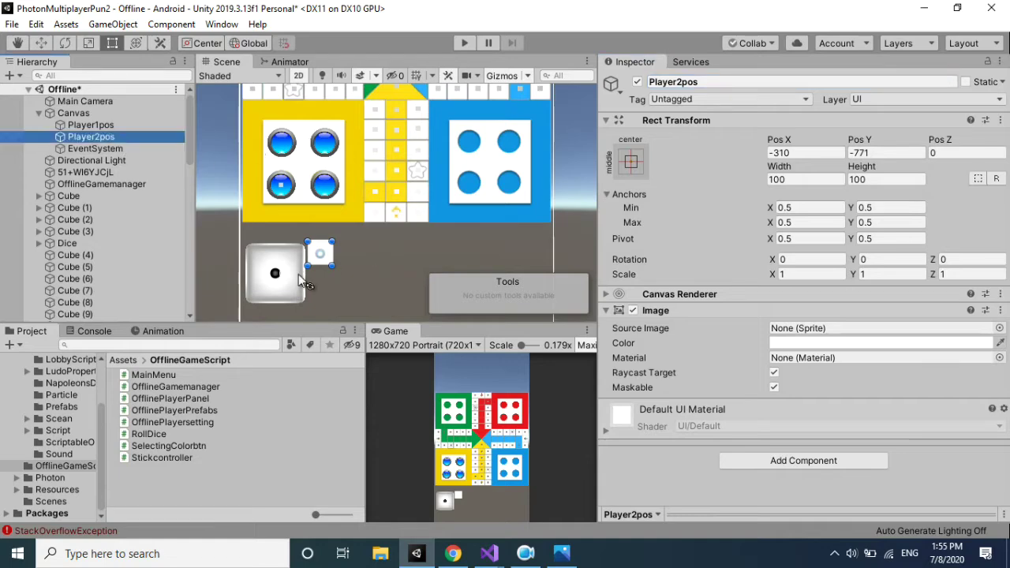
key(w)
drag(319, 253, 324, 134)
Move Player2pos above the red top-right home, to X 430, Y 682.
middle_drag(367, 190, 365, 251)
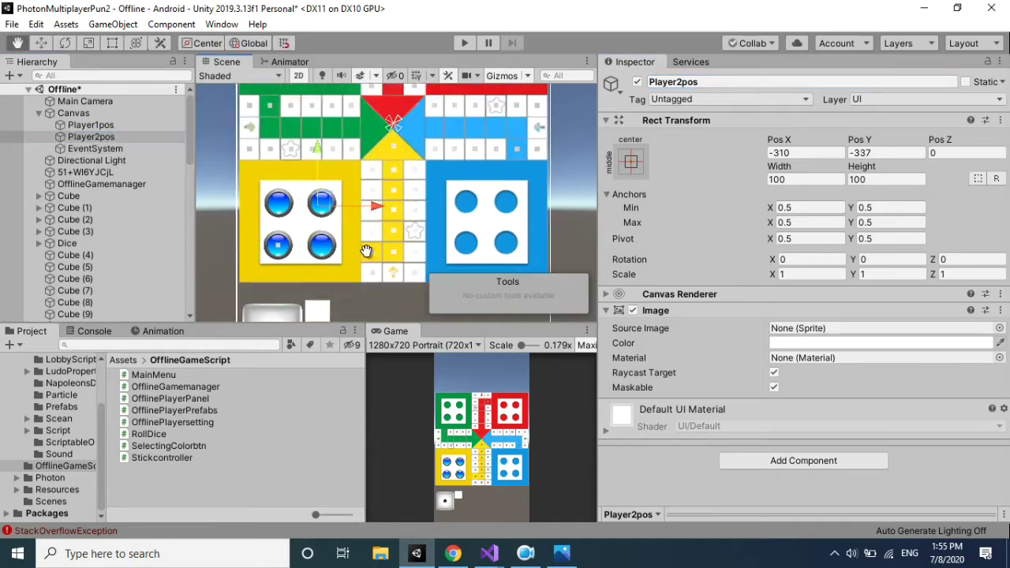
scroll(365, 250, down, 5)
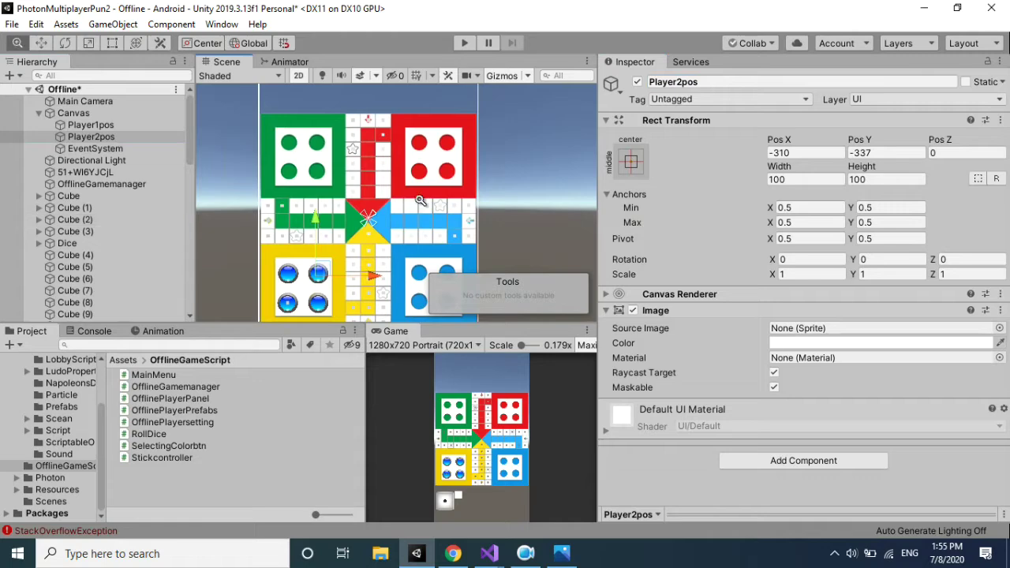
scroll(420, 201, down, 2)
drag(328, 209, 328, 62)
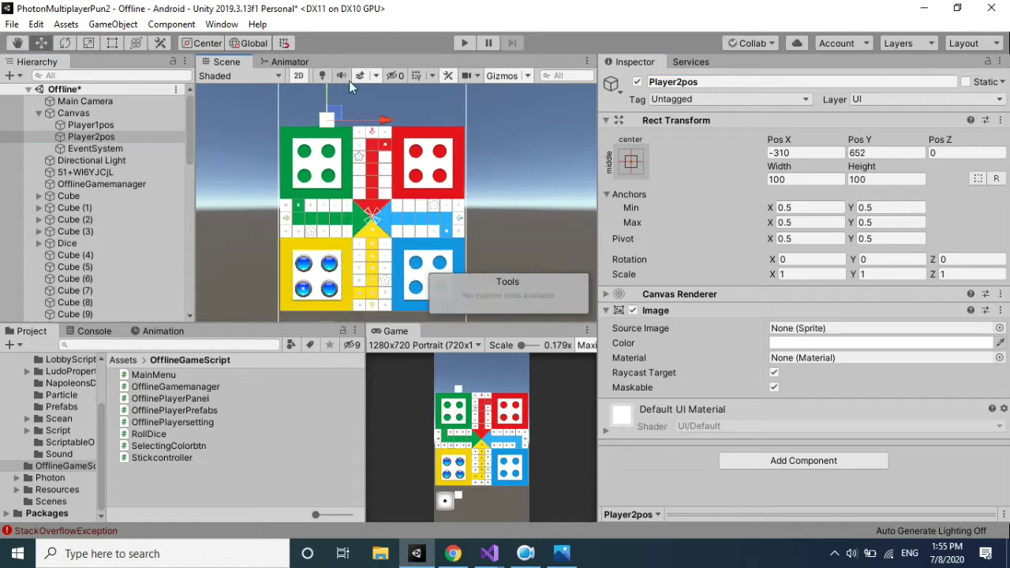
drag(387, 120, 487, 118)
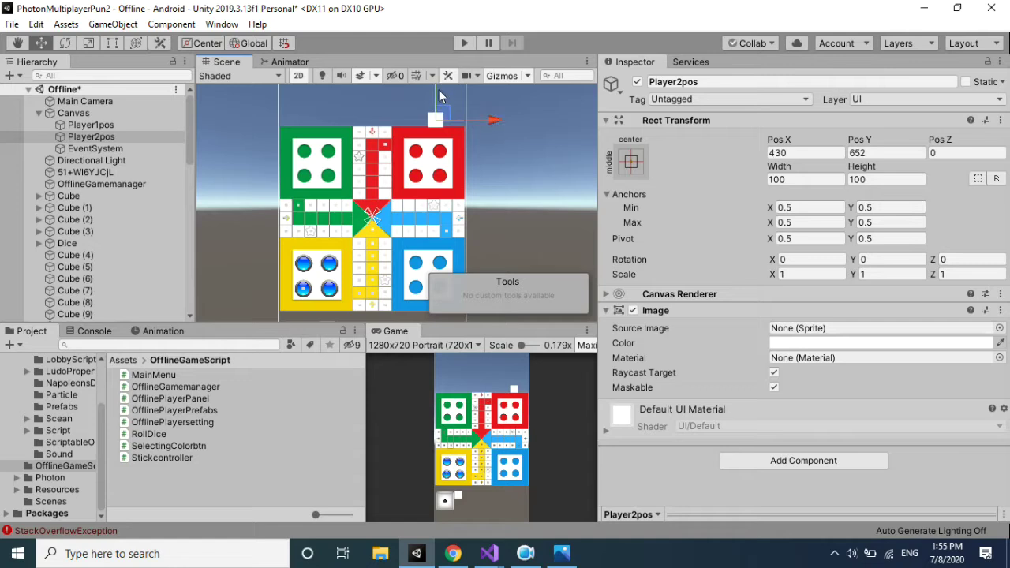
middle_drag(411, 232, 390, 182)
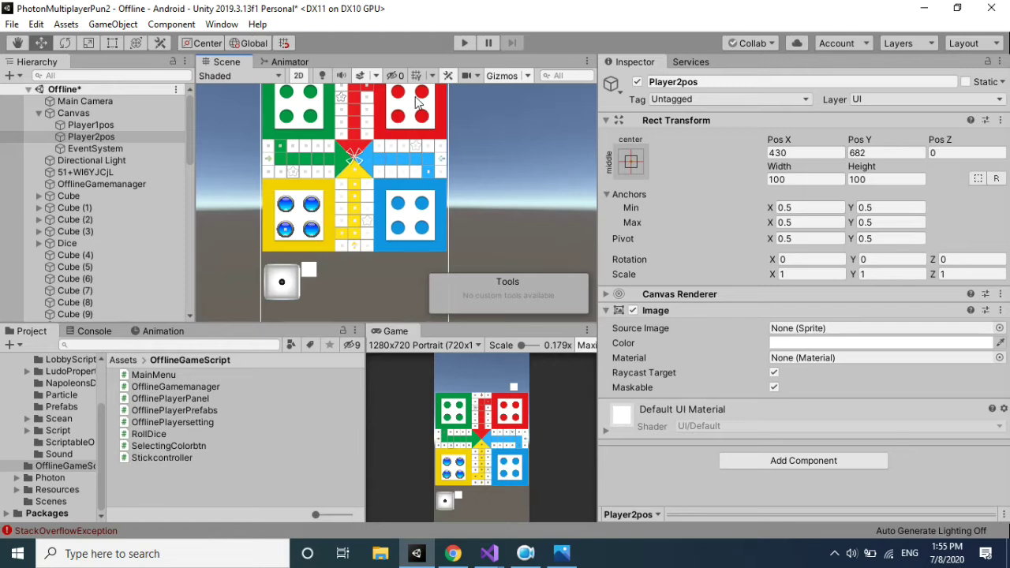
mouse_move(381, 142)
middle_down()
mouse_move(346, 207)
mouse_move(382, 172)
middle_up()
scroll(346, 207, down, 1)
scroll(382, 172, down, 1)
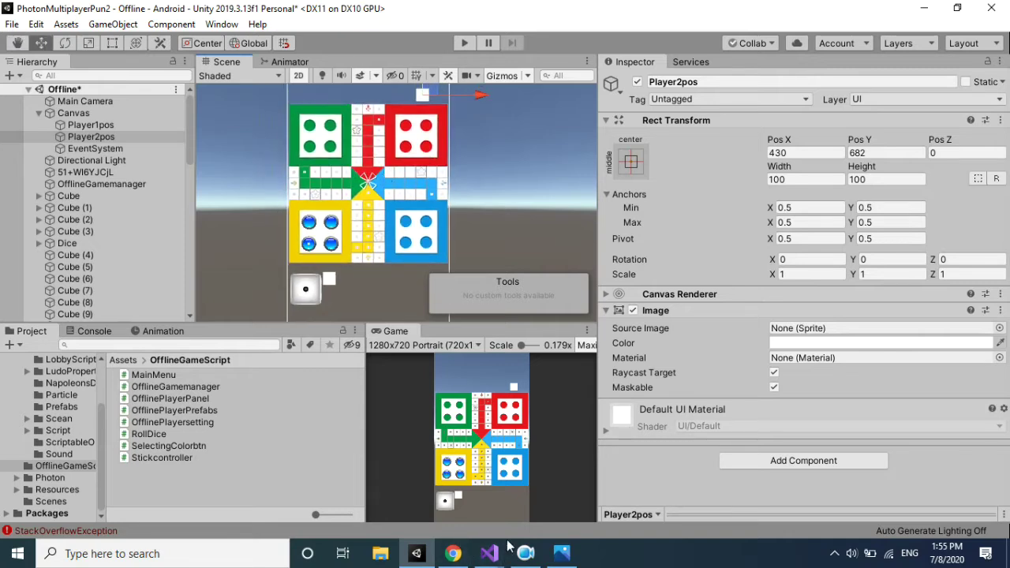
Close the Photos window and compare the Player1pos and Player2pos position values.
mouse_move(562, 553)
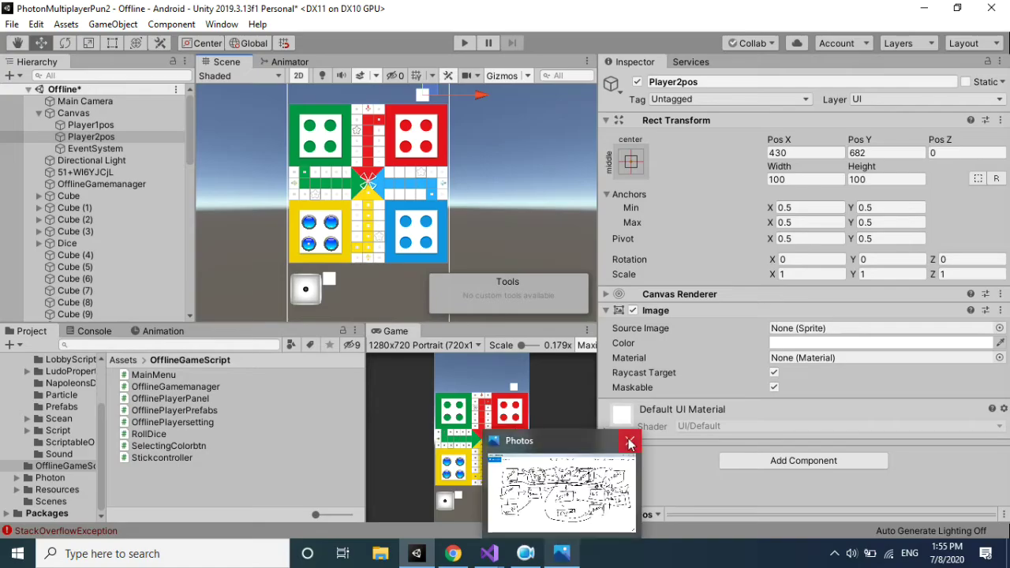
click(629, 444)
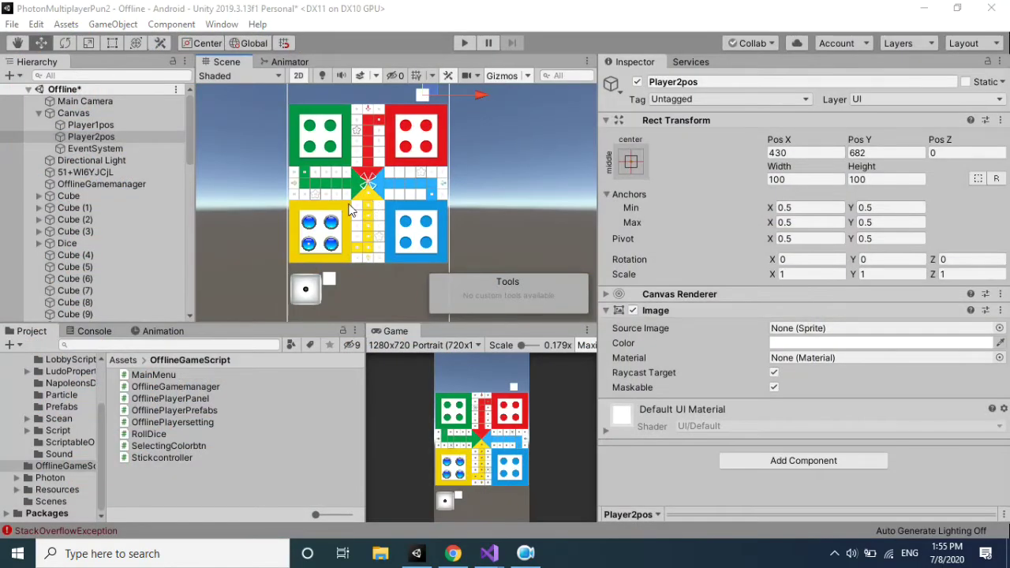
scroll(371, 189, down, 1)
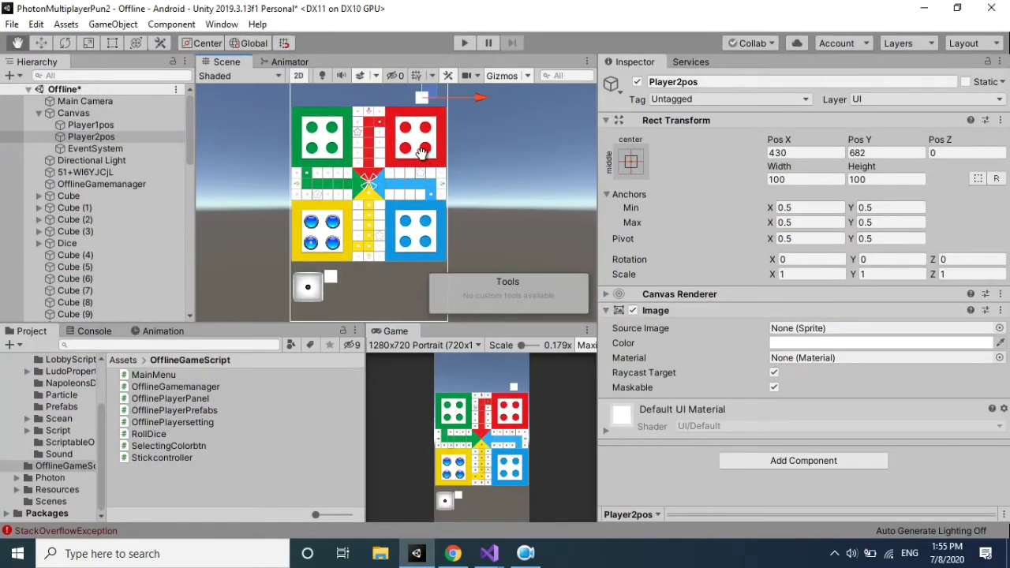
middle_drag(422, 153, 417, 165)
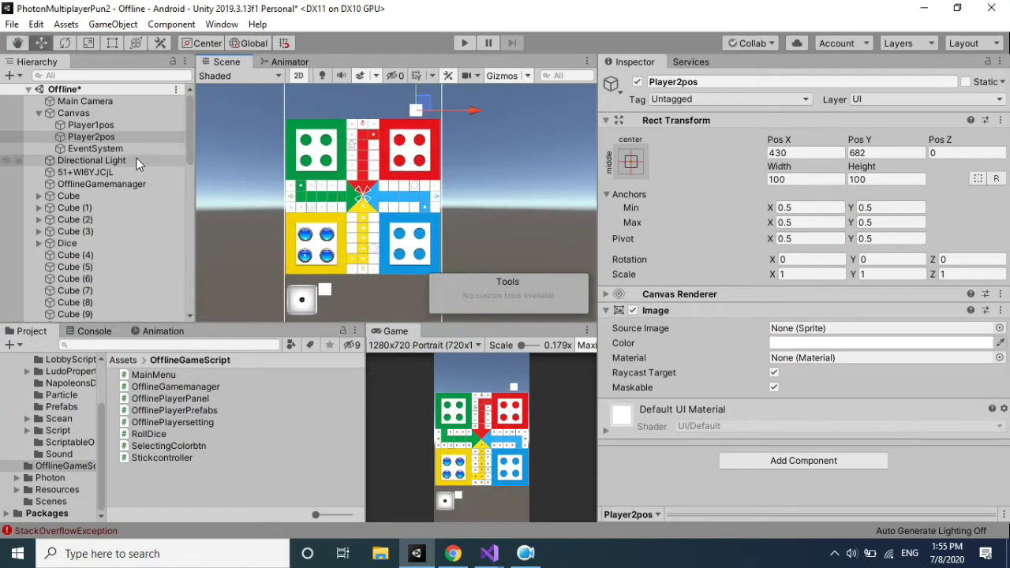
click(91, 149)
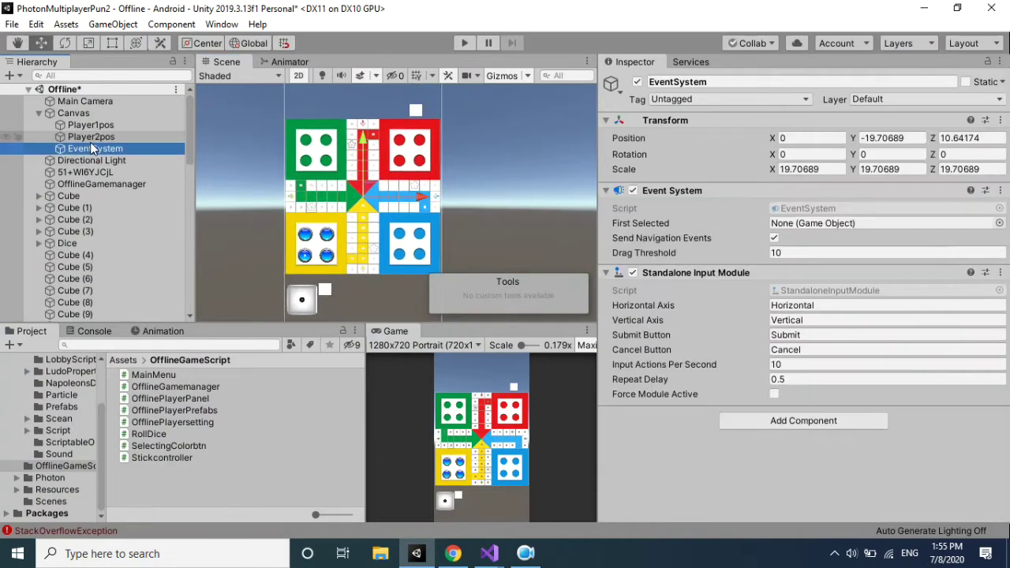
key(Up)
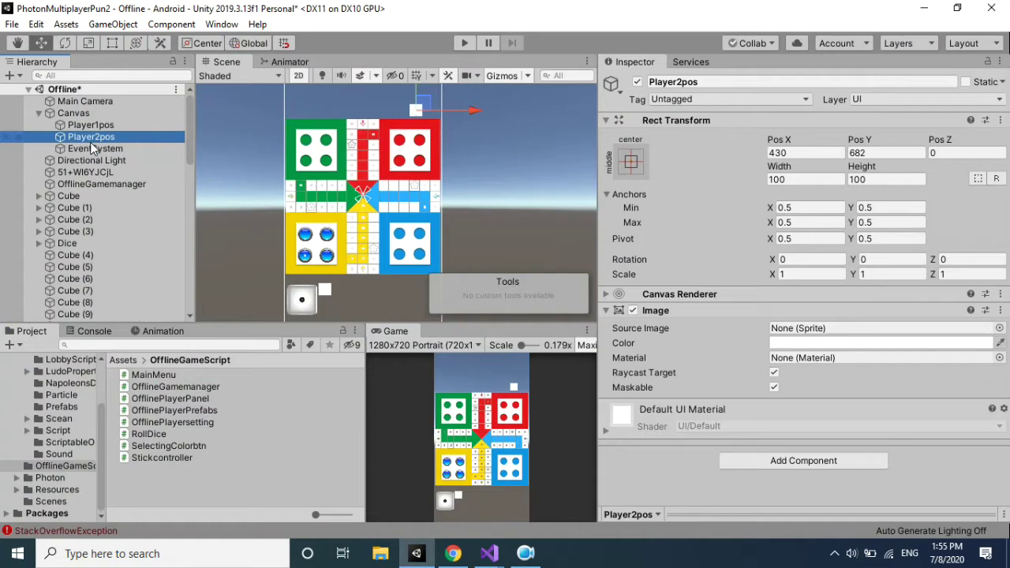
click(90, 123)
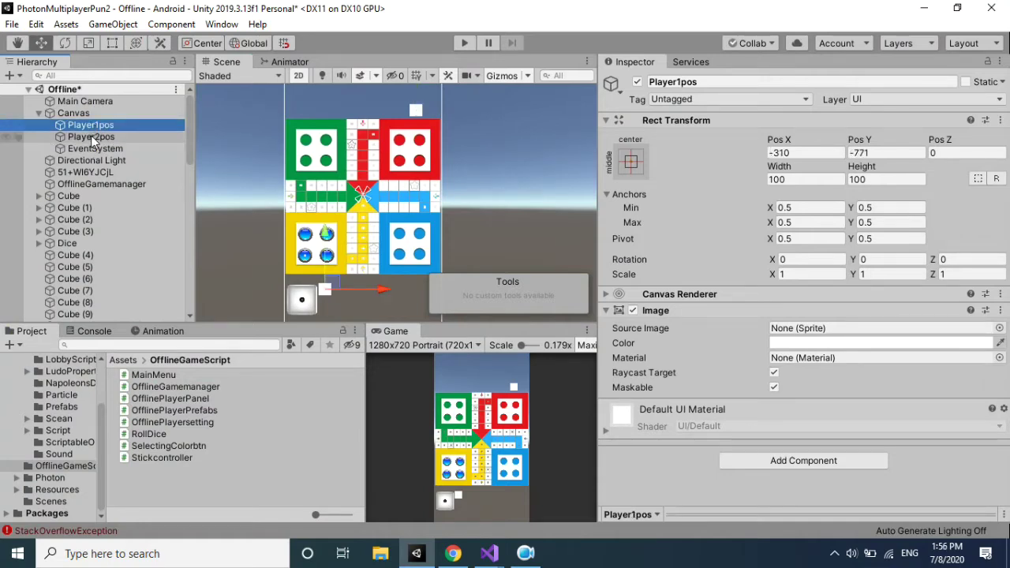
click(91, 137)
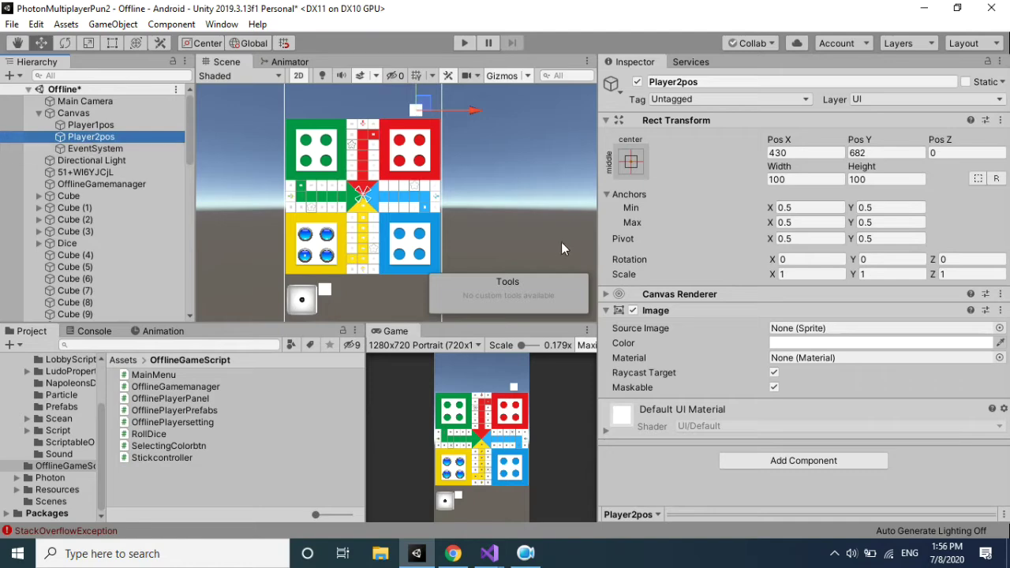
click(116, 183)
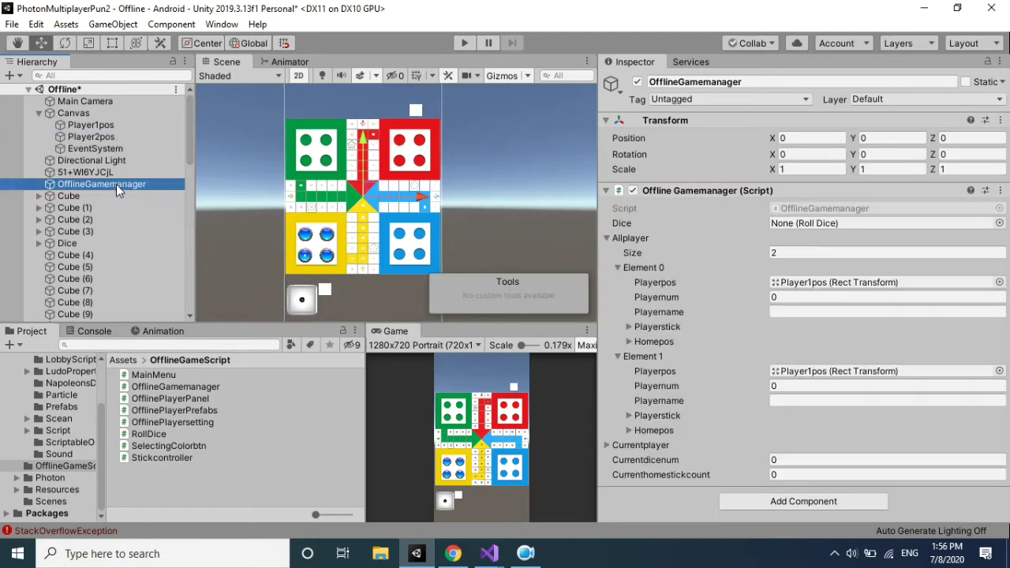
Assign Player2pos to Element 1's Playerpos and set its Playernum to 1.
drag(95, 137, 735, 272)
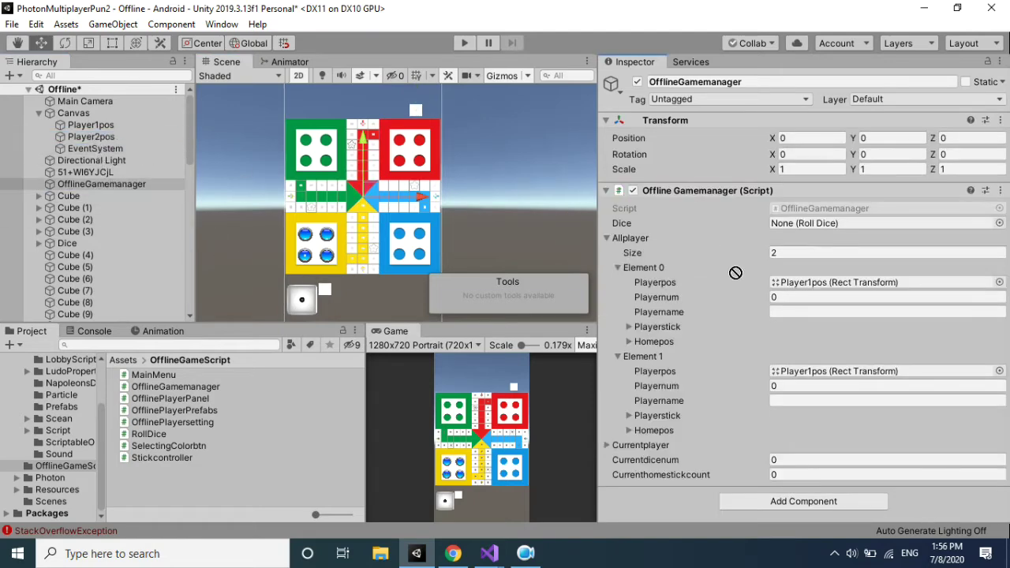
drag(793, 357, 797, 371)
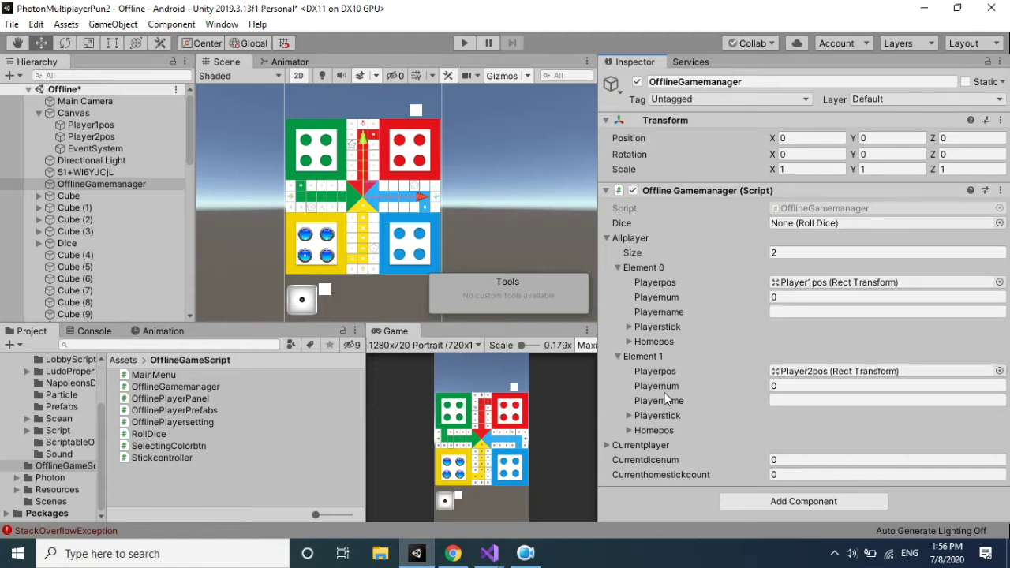
click(781, 386)
text(1)
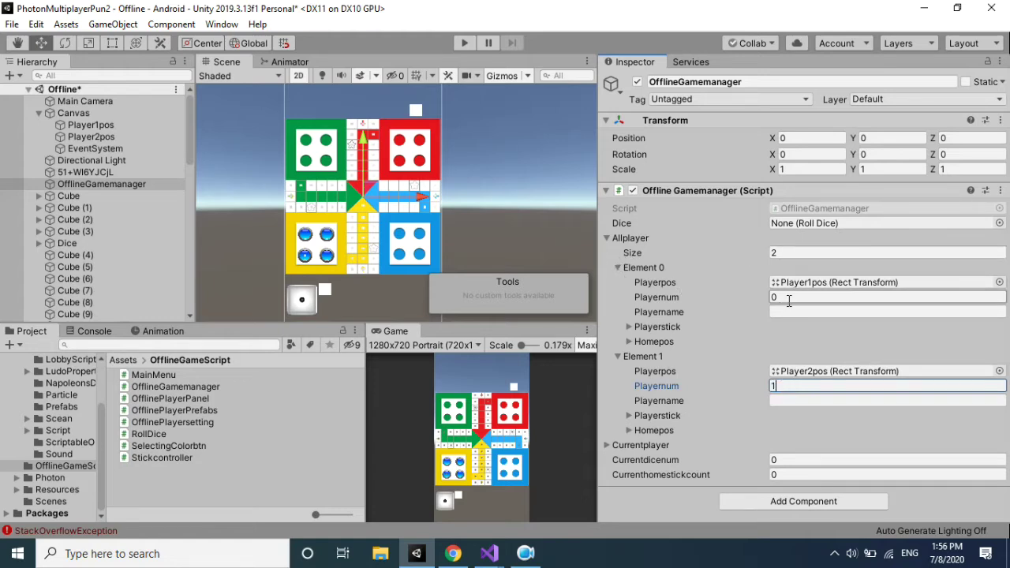
Enter a name for the first player and start typing the second player's name.
click(651, 316)
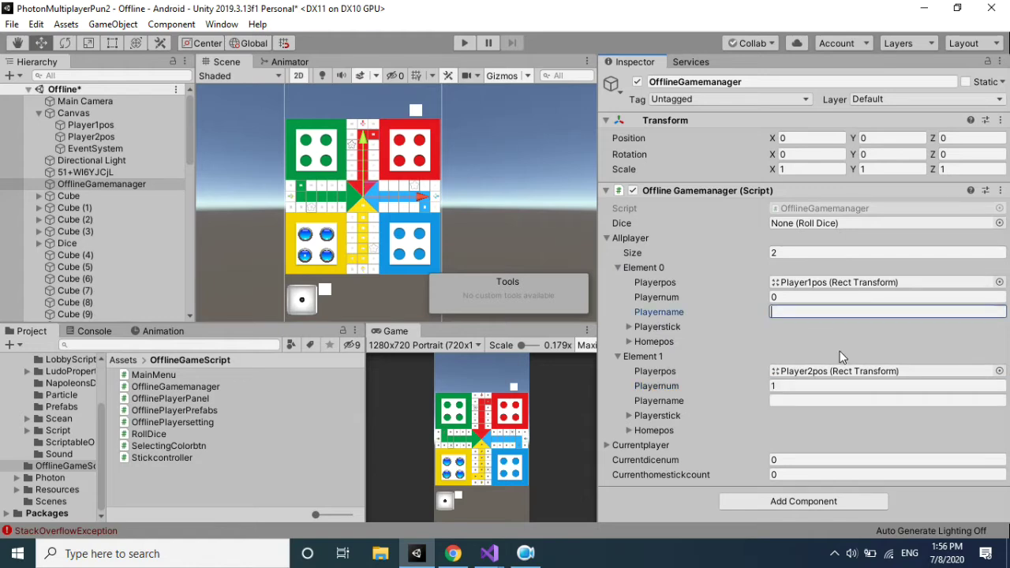
text(John)
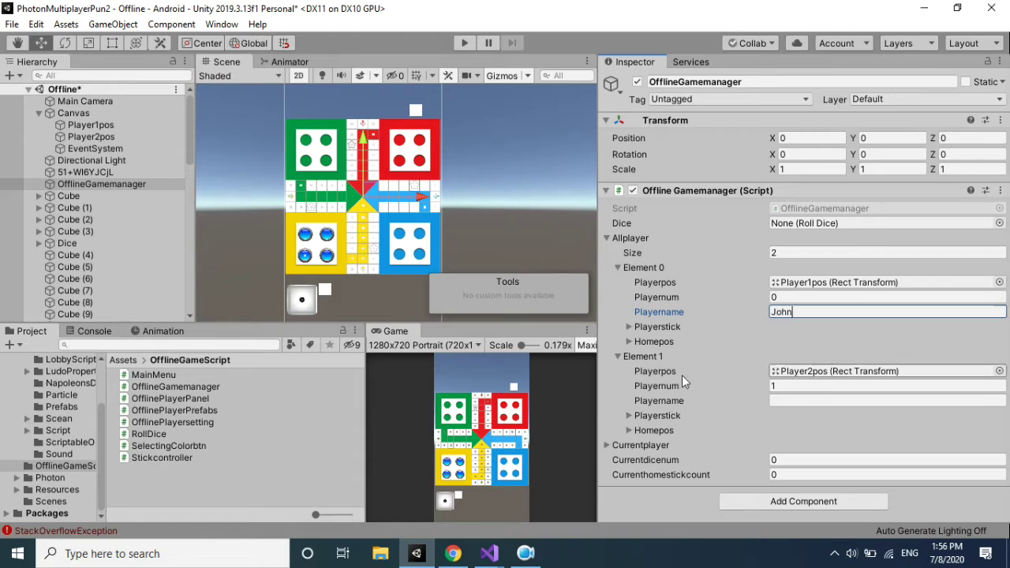
click(793, 400)
text(Nickson)
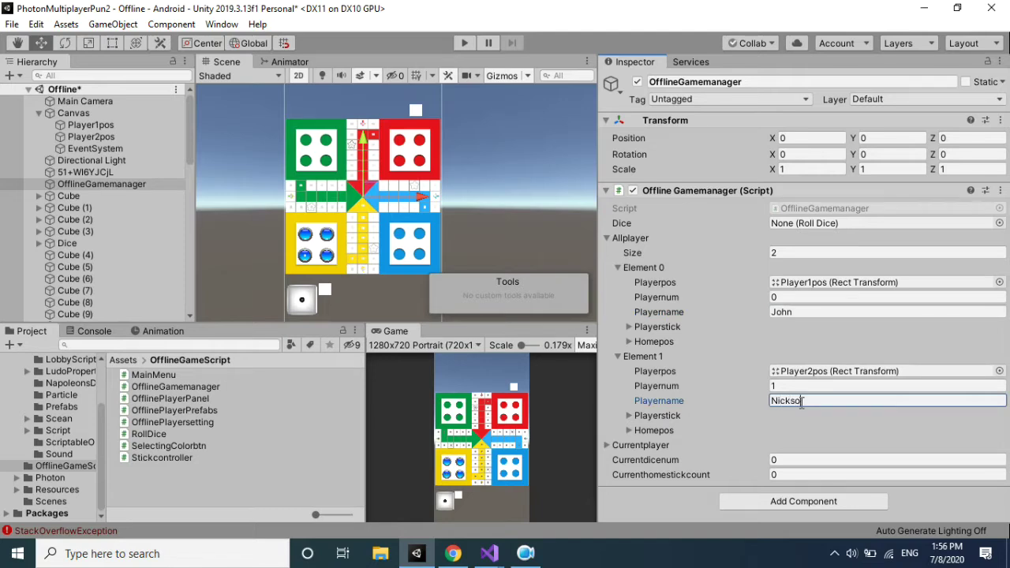
Expand the Playerstick and Homepos lists under Allplayer Element 1 in the Inspector.
click(628, 415)
scroll(717, 452, down, 3)
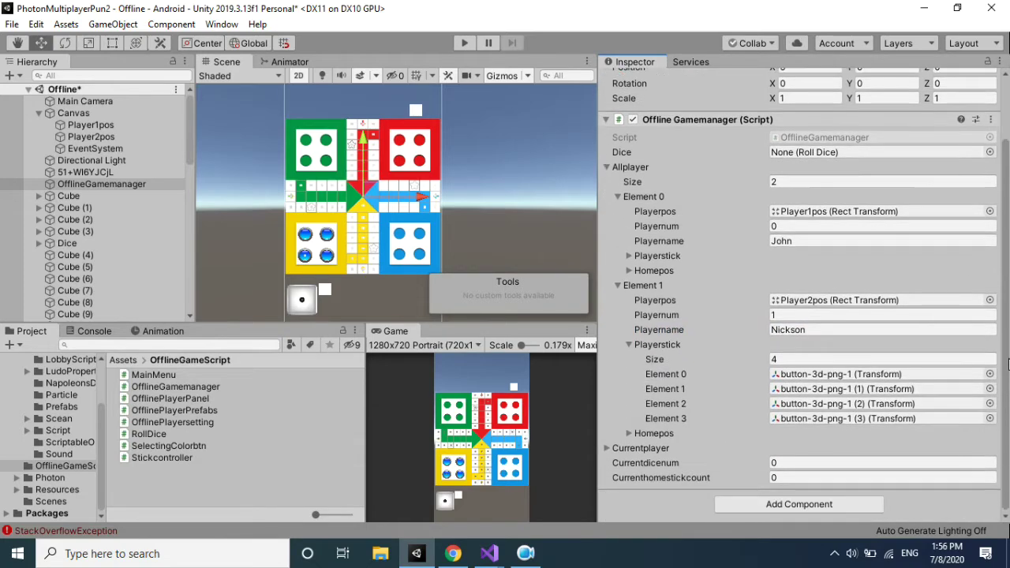
click(626, 432)
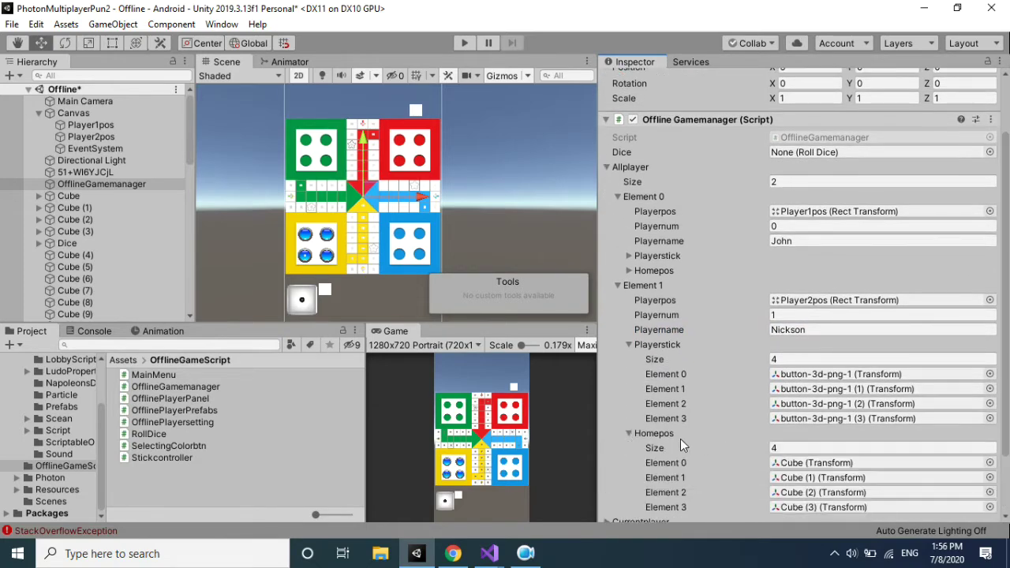
scroll(789, 363, down, 2)
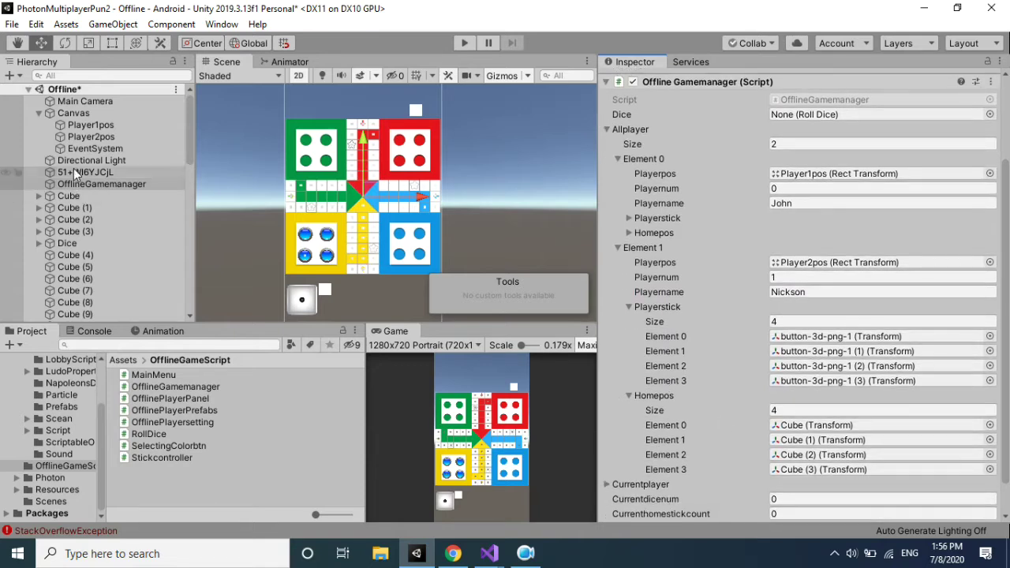
Expand Cube through Cube (3) in the Hierarchy and select the first Cube.
click(101, 184)
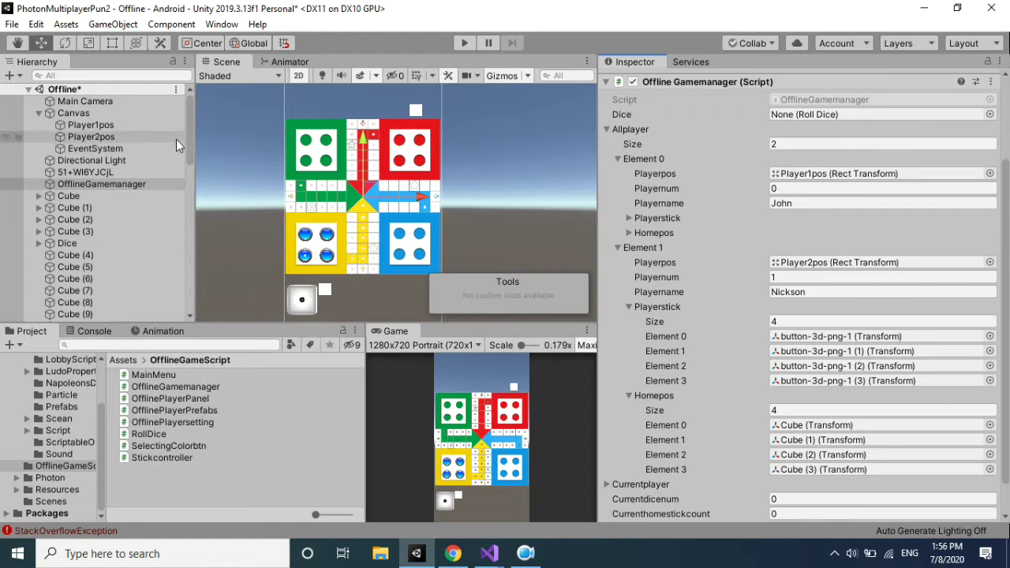
mouse_move(190, 127)
mouse_down()
mouse_move(188, 150)
mouse_move(187, 139)
mouse_up()
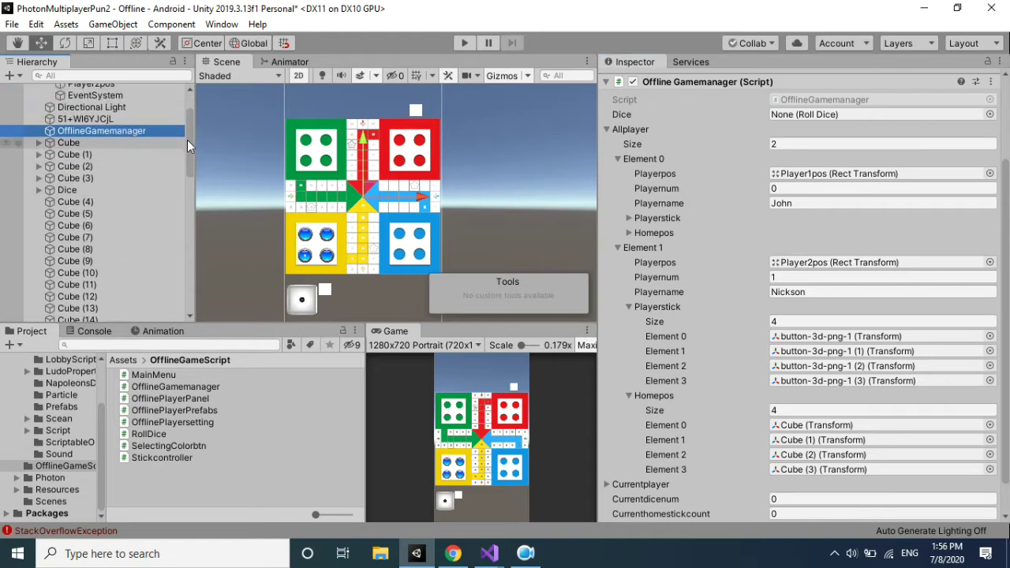
click(39, 142)
click(39, 166)
click(38, 190)
click(39, 214)
click(37, 238)
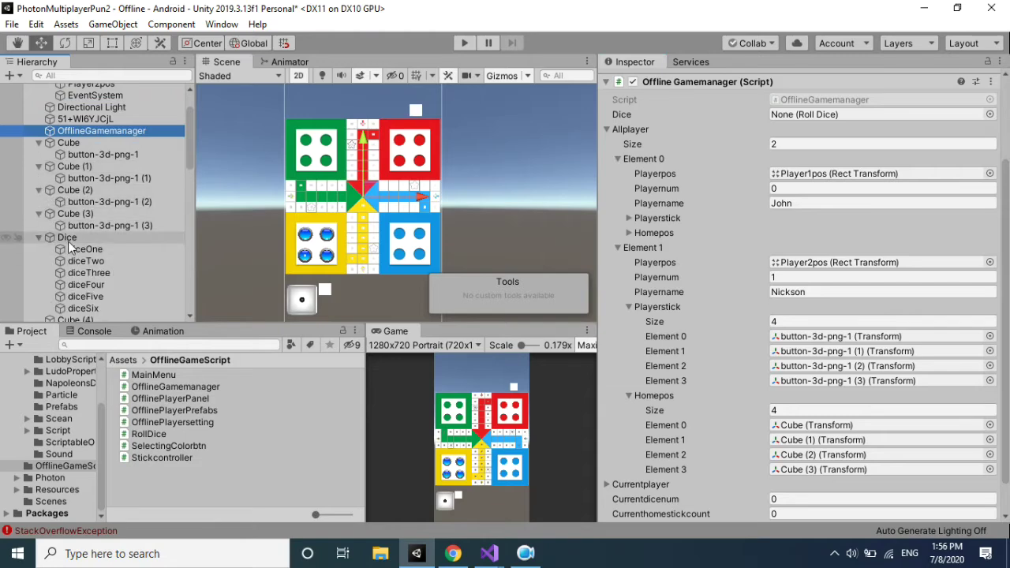
click(35, 239)
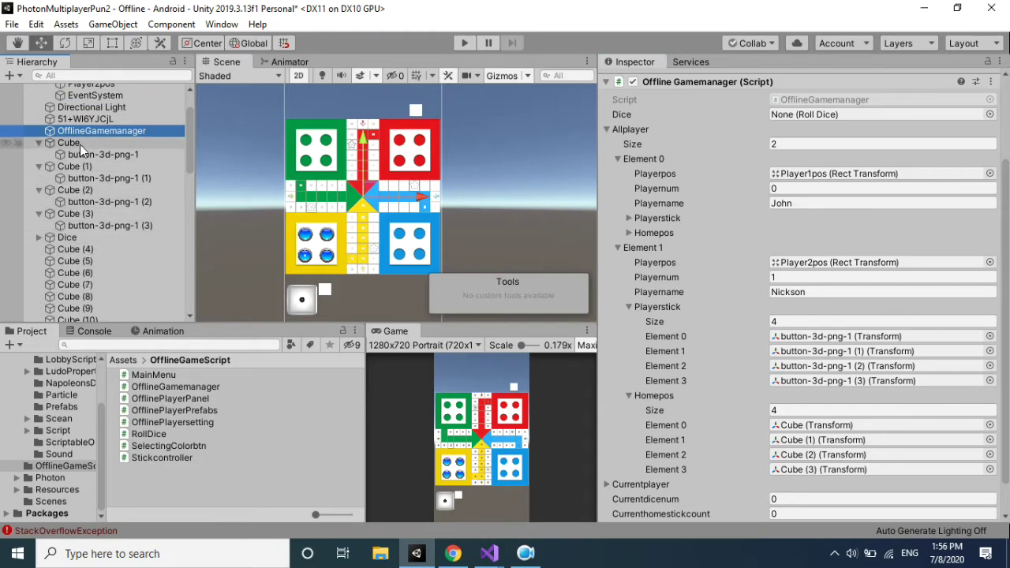
click(79, 143)
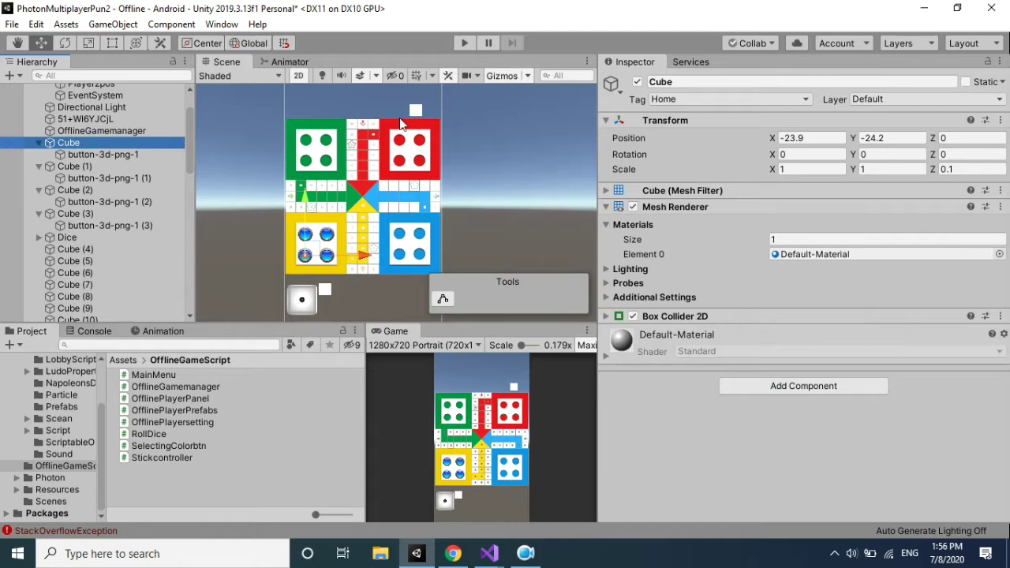
Collapse the Cube children and rename the first Cube to Yellowhome.
click(39, 167)
click(38, 143)
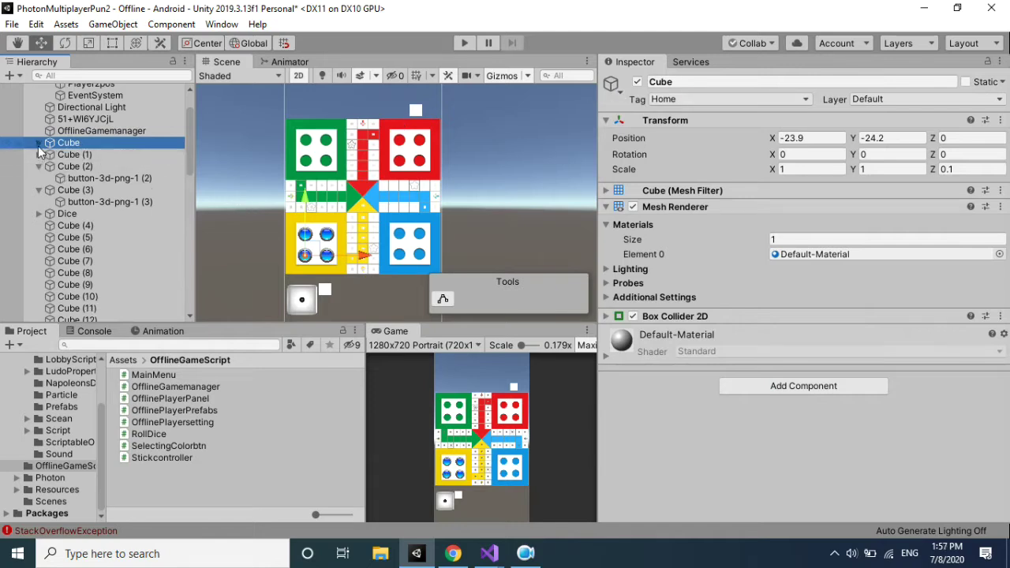
click(720, 81)
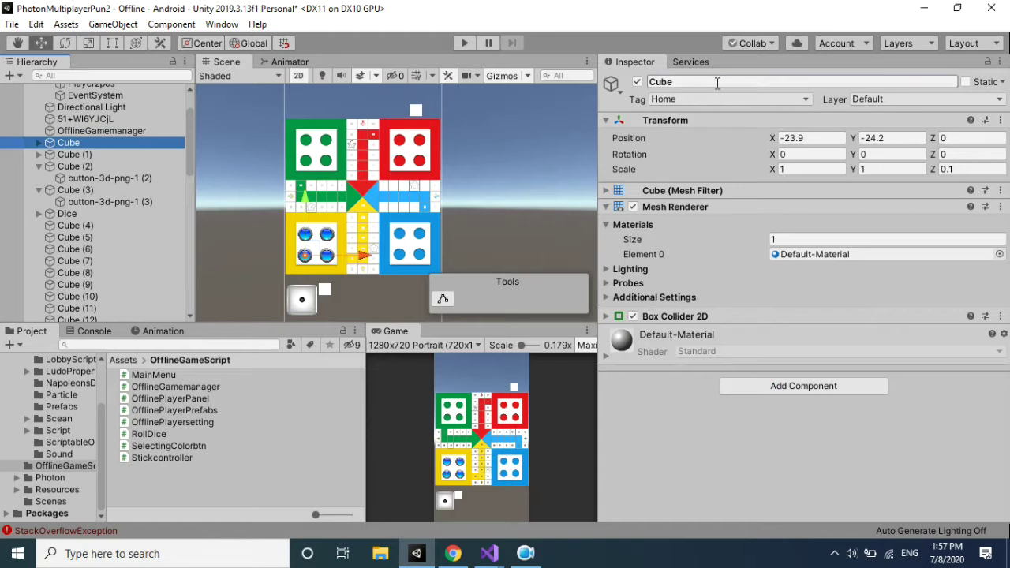
text(Yello)
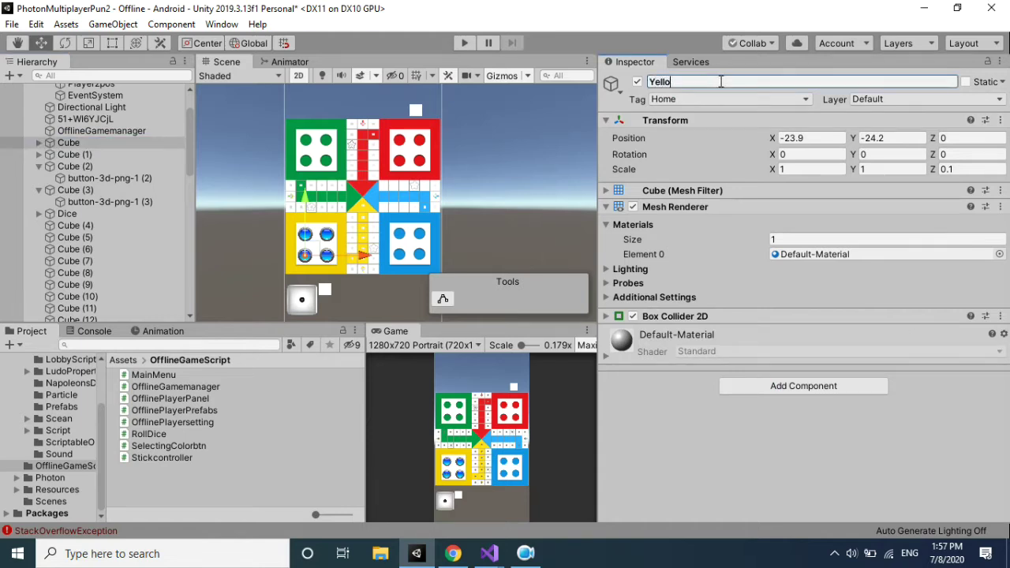
text(whome)
key(Return)
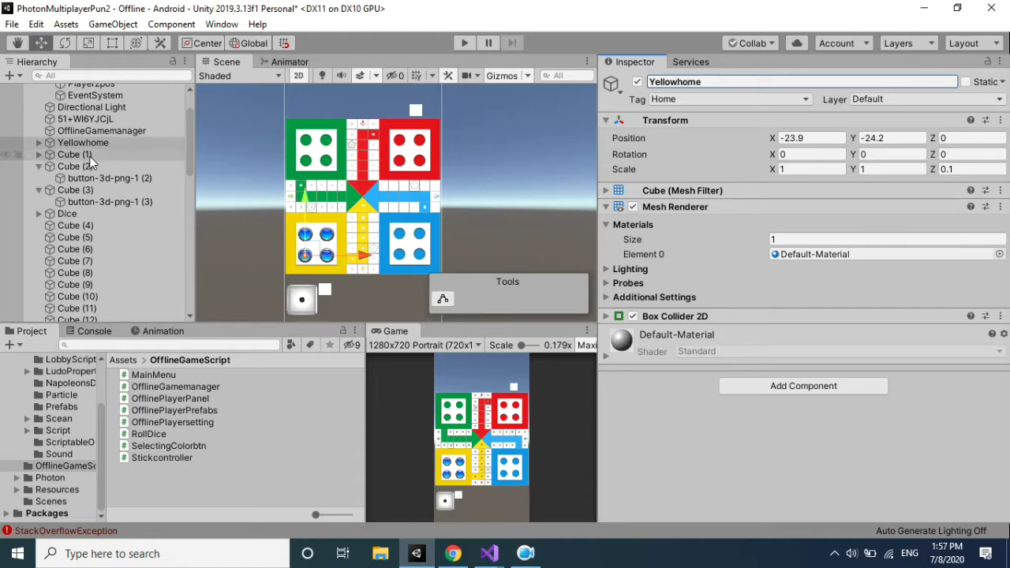
Select Cube (1) through Cube (3) and rename them all Yellowhome.
click(38, 167)
click(82, 149)
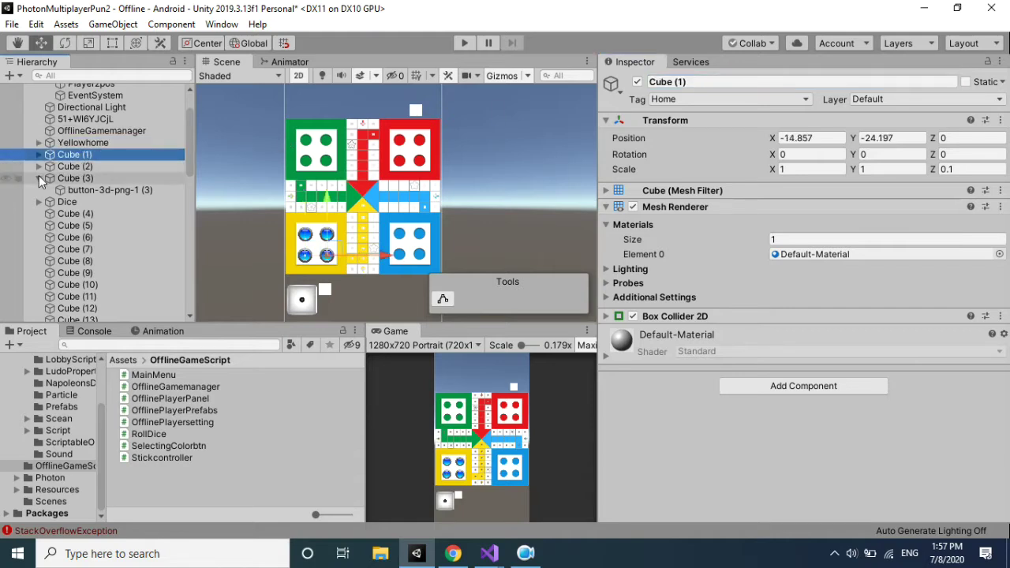
click(39, 177)
shift+click(75, 178)
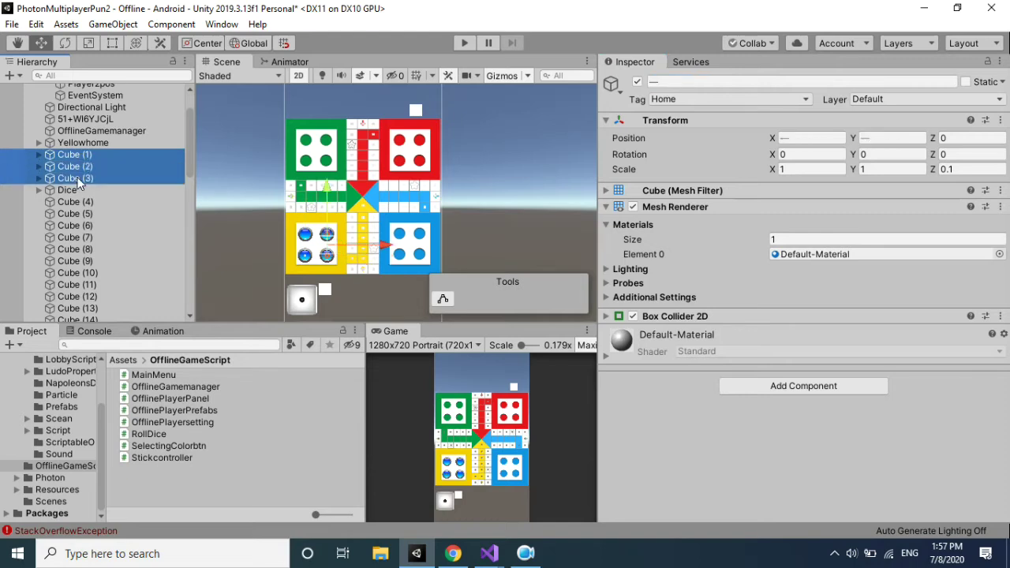
click(706, 79)
text(Yellowhome)
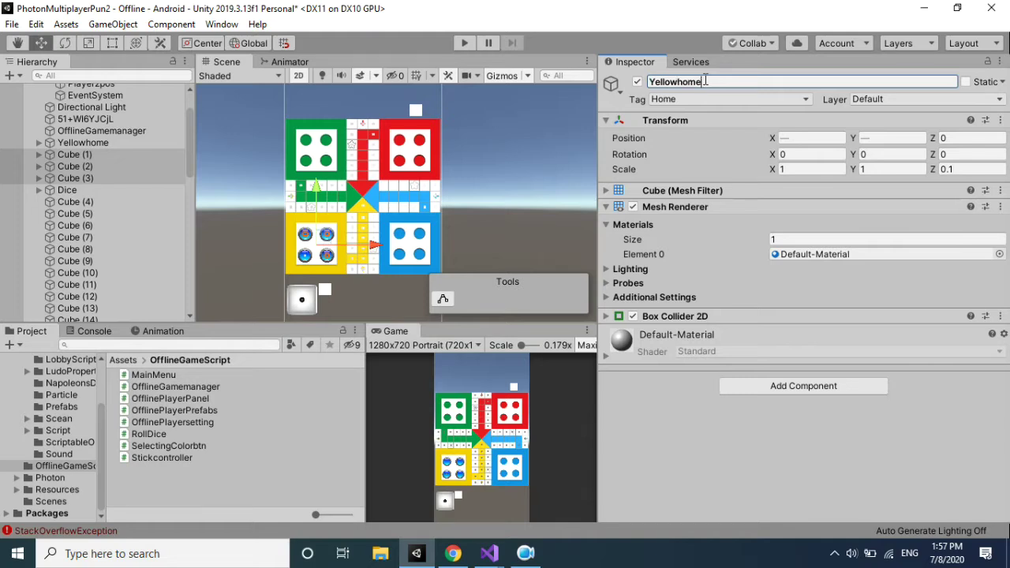
key(Return)
Duplicate the four Yellowhome objects and drag the copies up beside the originals.
click(79, 142)
shift+click(89, 178)
key(ctrl+d)
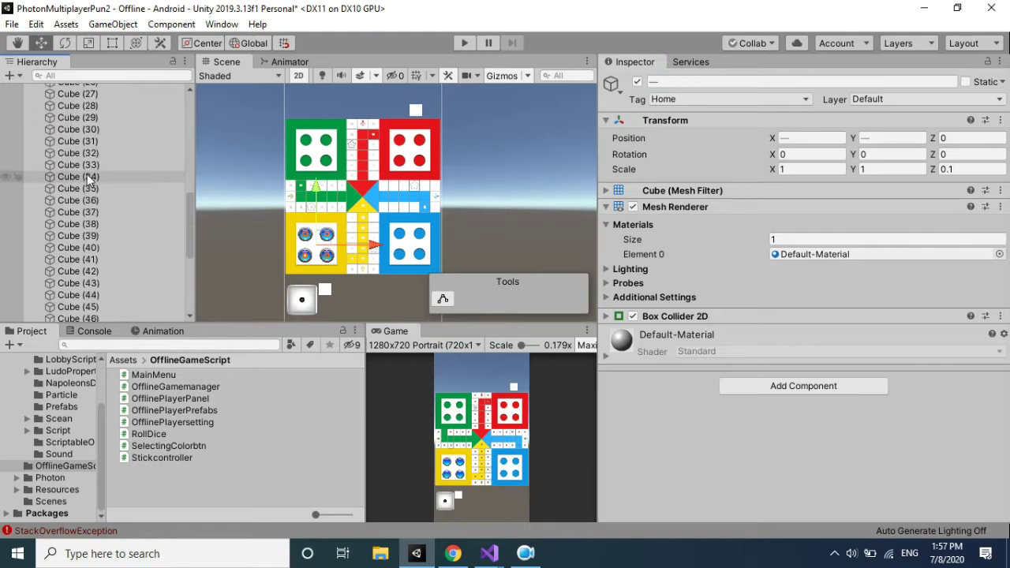
mouse_move(77, 304)
mouse_down()
mouse_move(69, 93)
mouse_move(92, 244)
mouse_up()
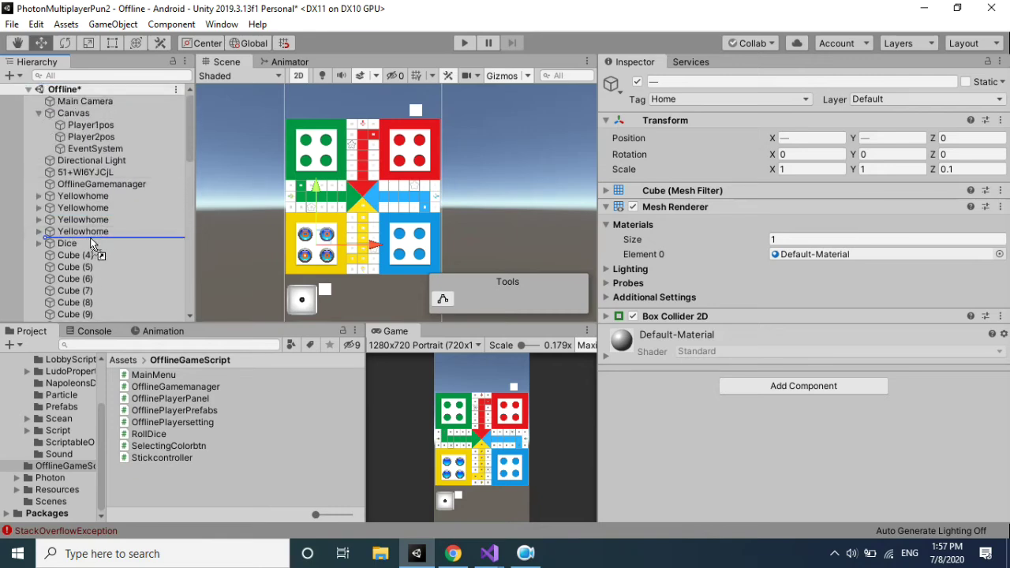
Place the copies under the fourth Yellowhome, move Dice, and rename the copies RedHome.
drag(92, 244, 90, 237)
drag(67, 290, 89, 194)
click(88, 255)
shift+click(81, 290)
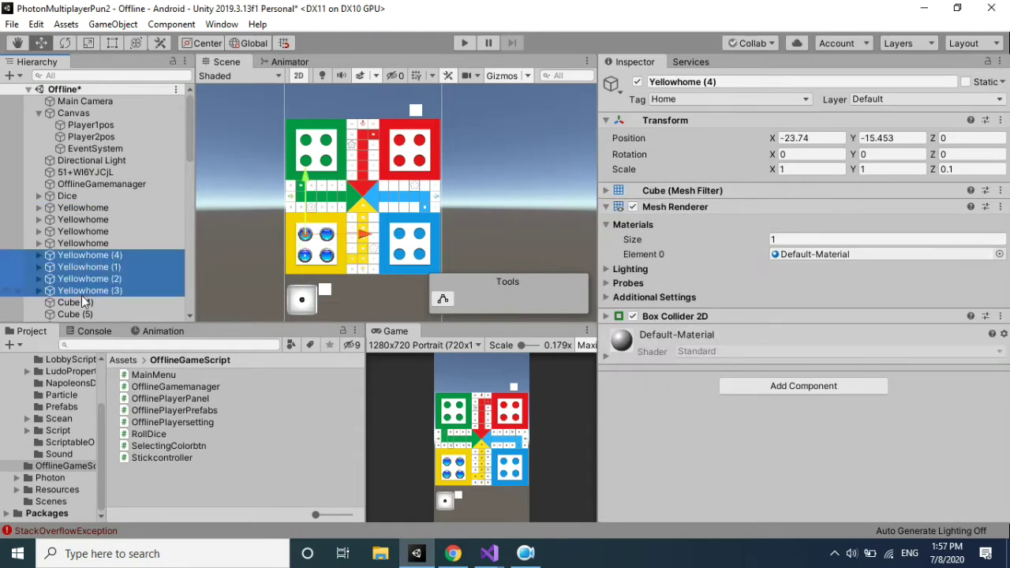
click(689, 83)
text(RedHom)
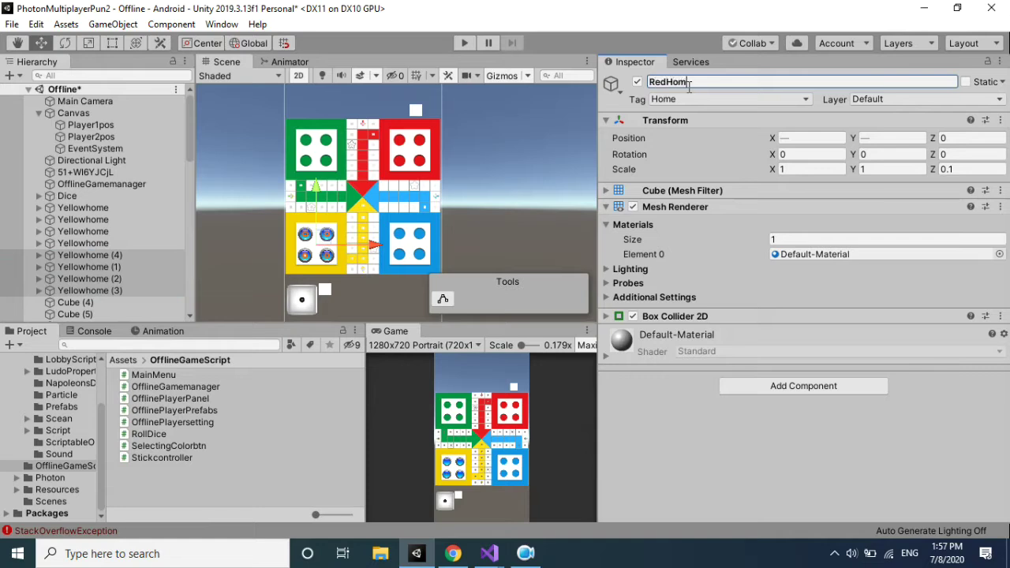
text(e)
key(Return)
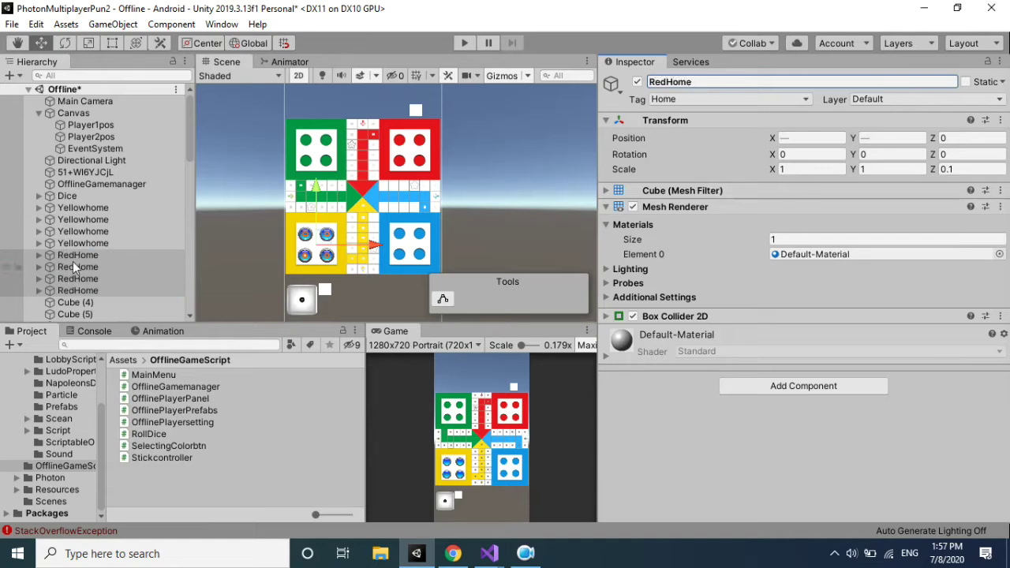
Move the four RedHome objects into the red player's home area on the board.
drag(376, 247, 466, 247)
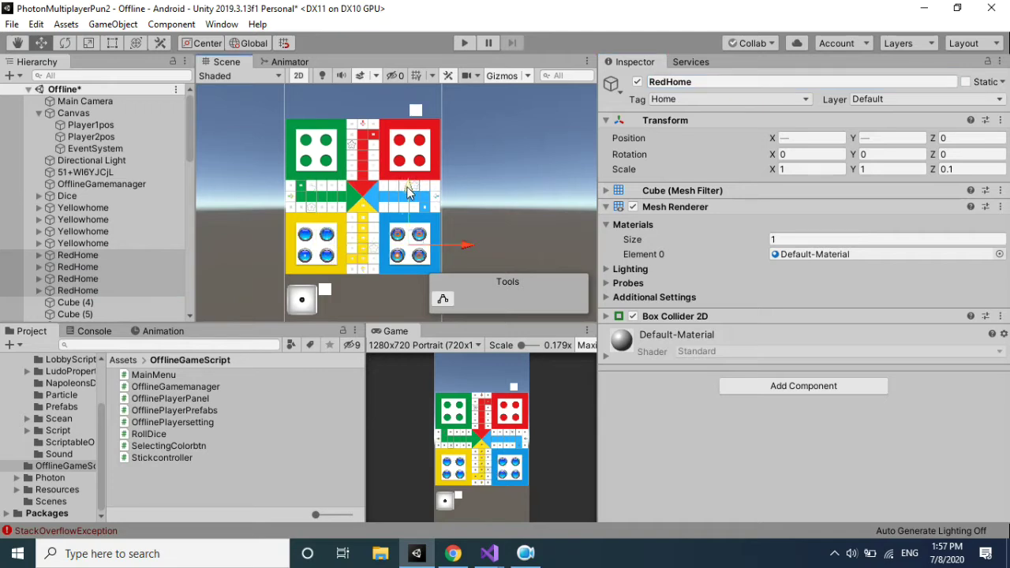
drag(407, 184, 425, 100)
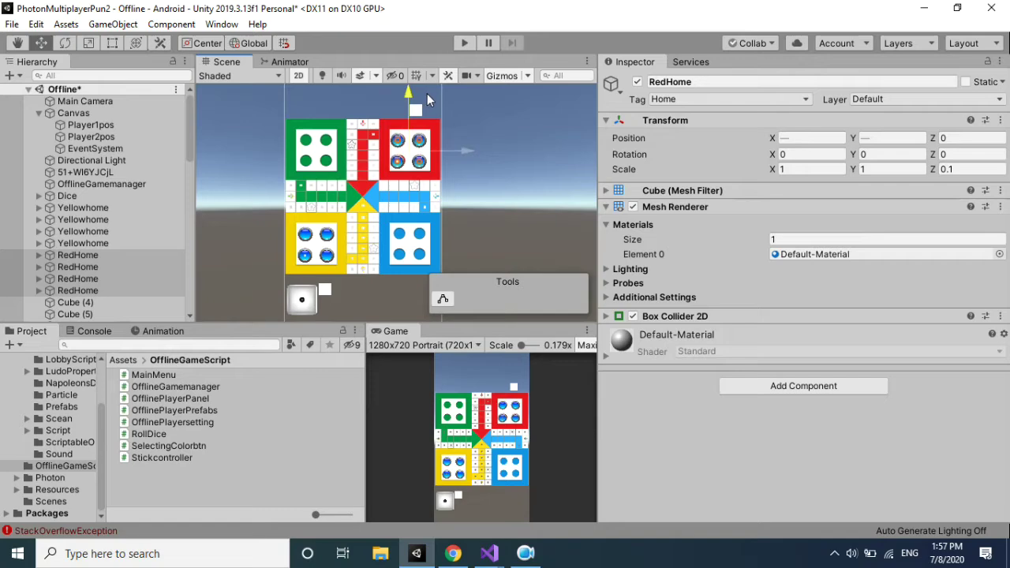
drag(454, 151, 464, 153)
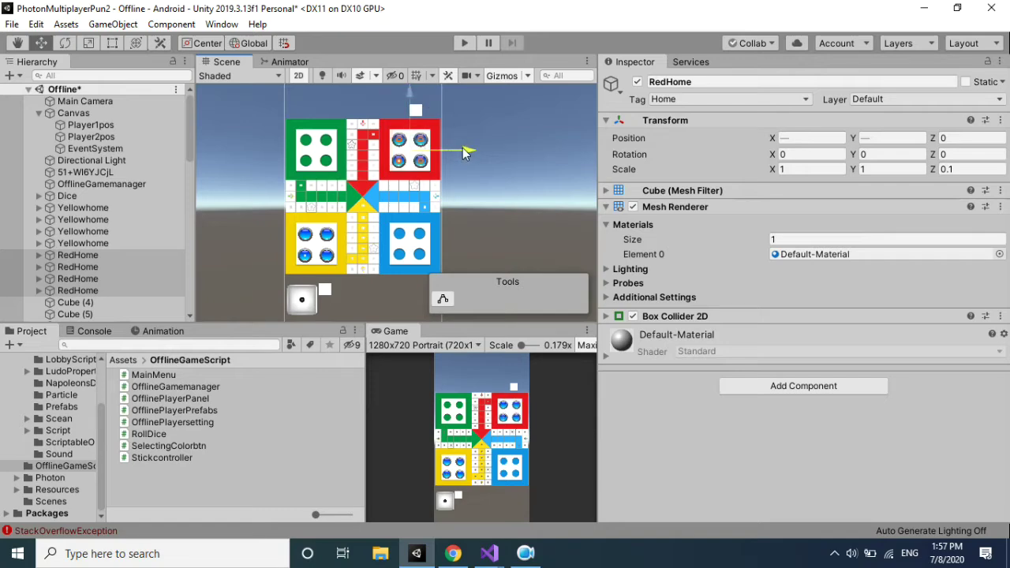
key(f)
mouse_move(451, 203)
mouse_down()
mouse_move(473, 202)
mouse_move(450, 206)
mouse_up()
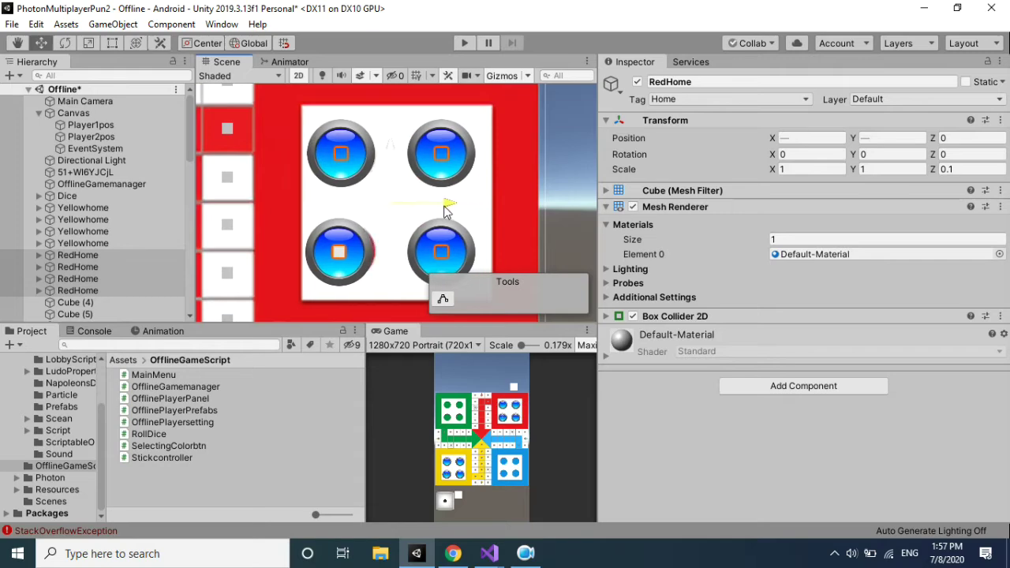
scroll(450, 207, down, 3)
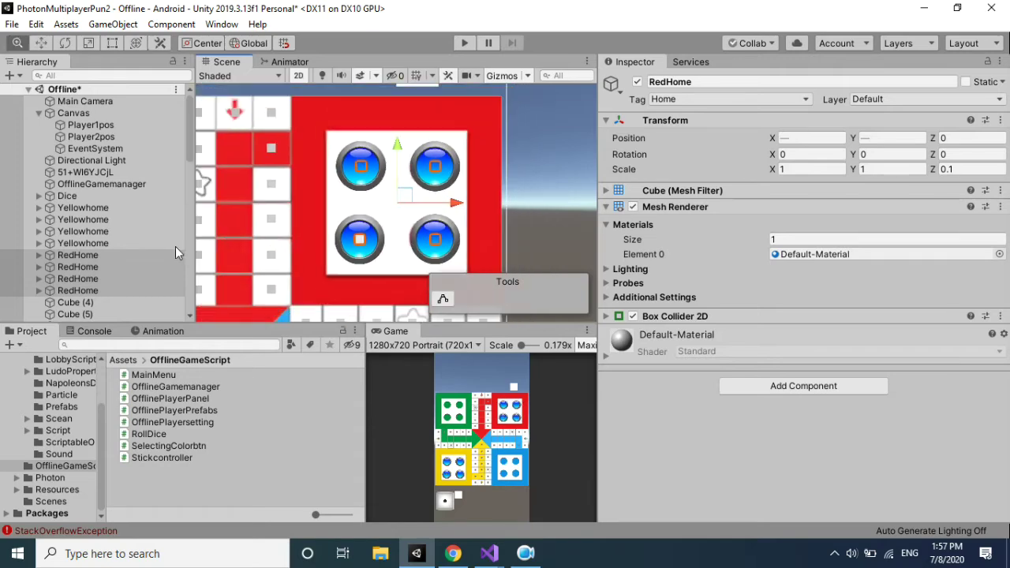
Expand the four RedHome objects to show their button-3d-png-1 child pieces.
click(38, 254)
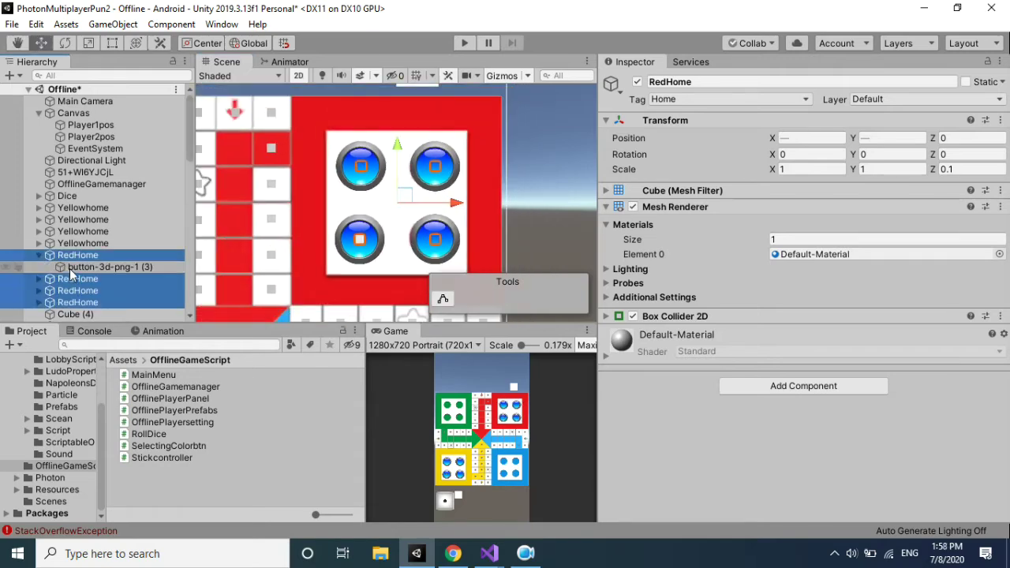
click(72, 268)
click(39, 278)
click(39, 302)
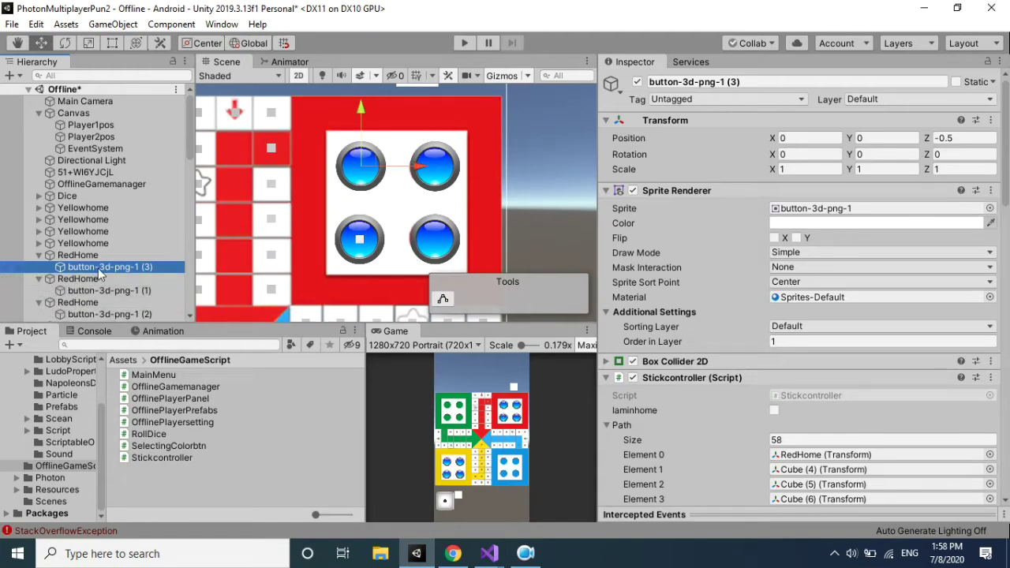
scroll(185, 135, down, 2)
scroll(184, 150, down, 4)
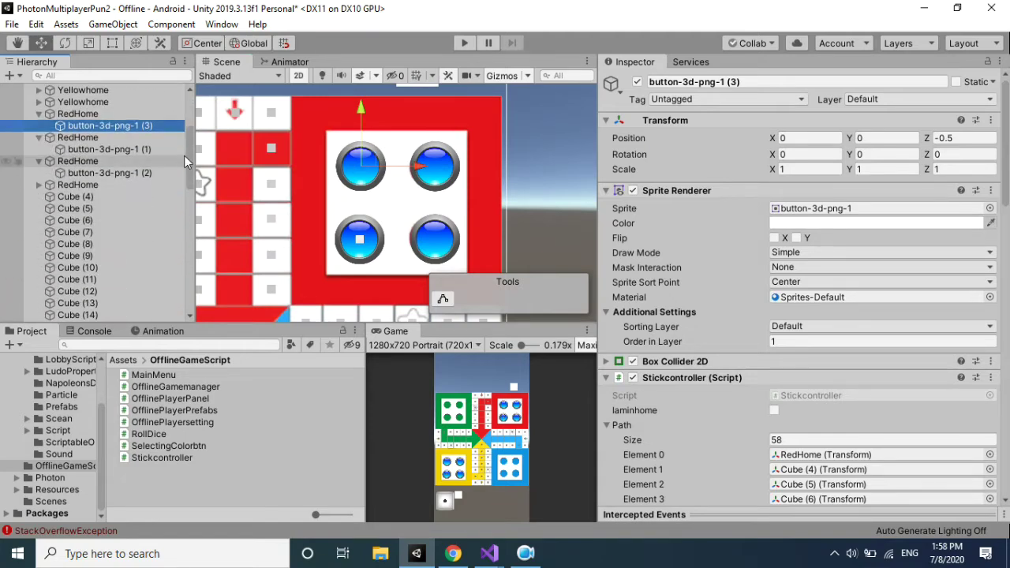
click(38, 187)
Select all four button-3d-png-1 pieces inside the RedHome objects together.
click(105, 194)
ctrl+click(105, 173)
ctrl+click(111, 150)
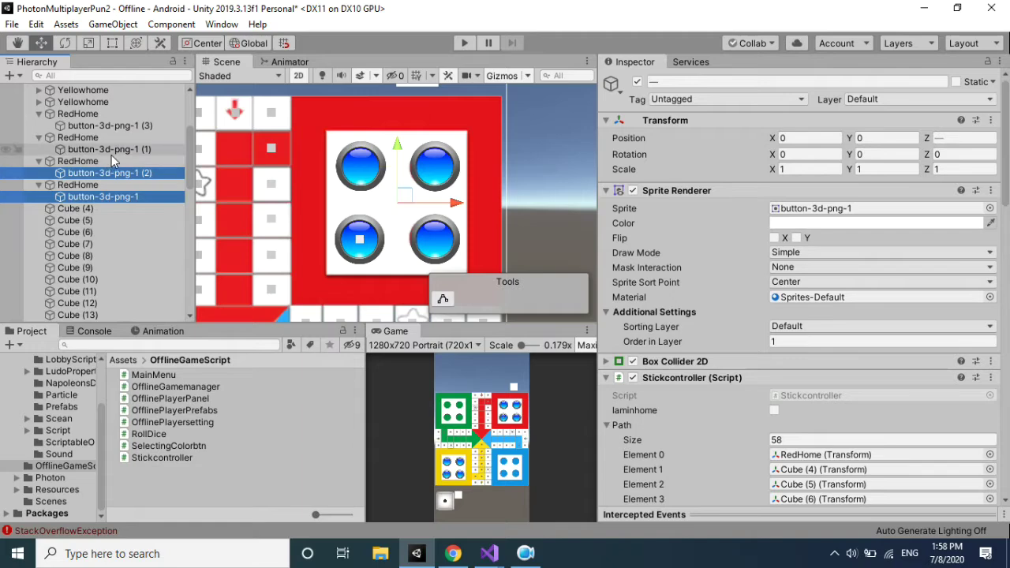
ctrl+click(121, 137)
ctrl+click(111, 125)
ctrl+click(95, 137)
click(784, 170)
Collapse the Stickcontroller Path list and open the Sprite Renderer Color picker.
drag(1007, 150, 1008, 292)
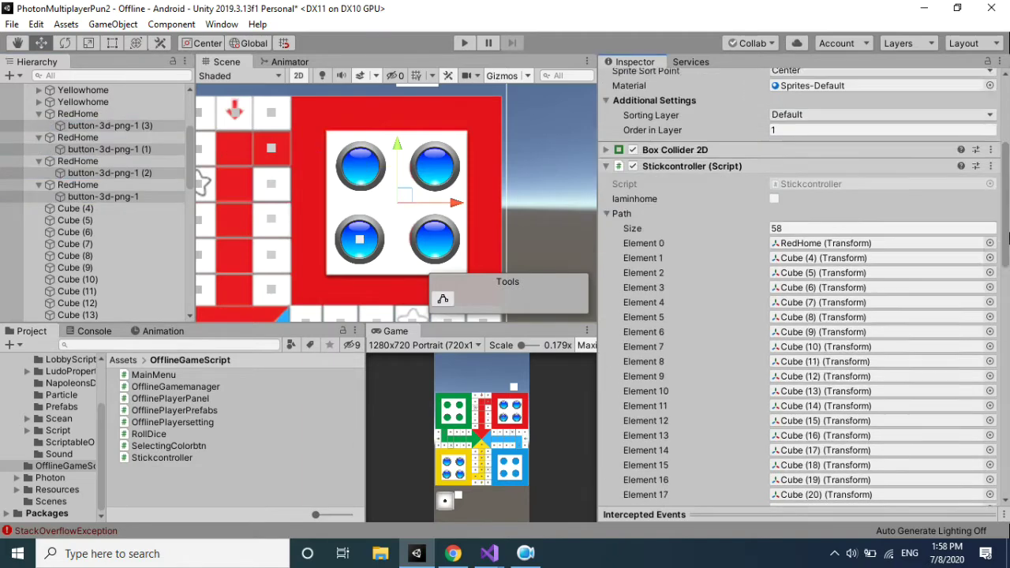
drag(1008, 292, 1008, 252)
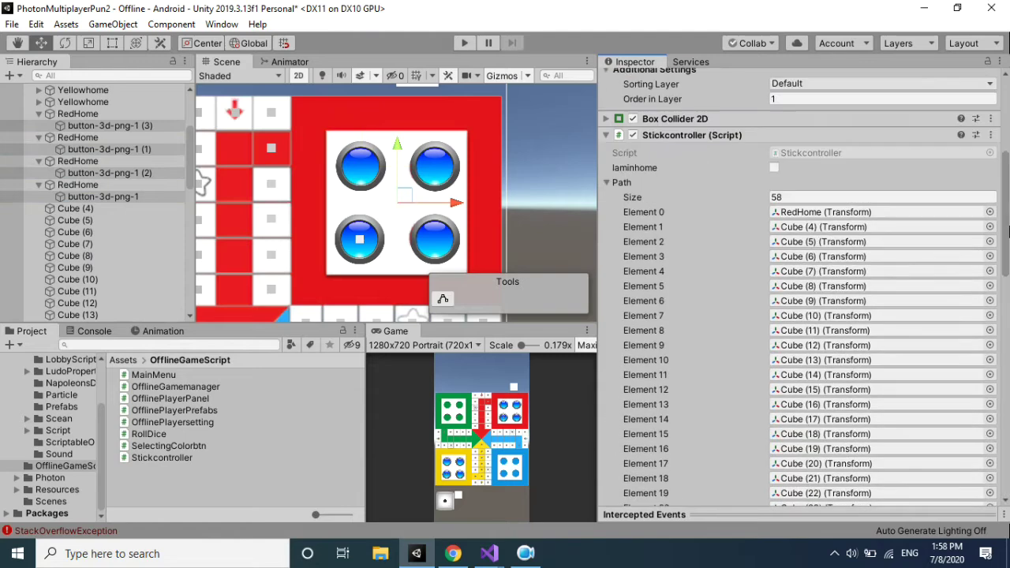
click(607, 182)
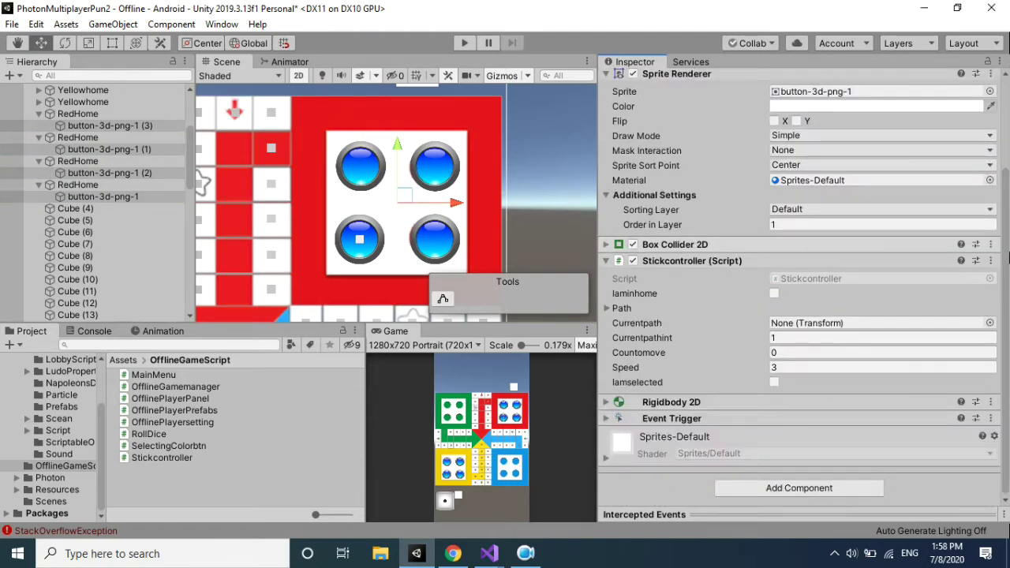
click(851, 108)
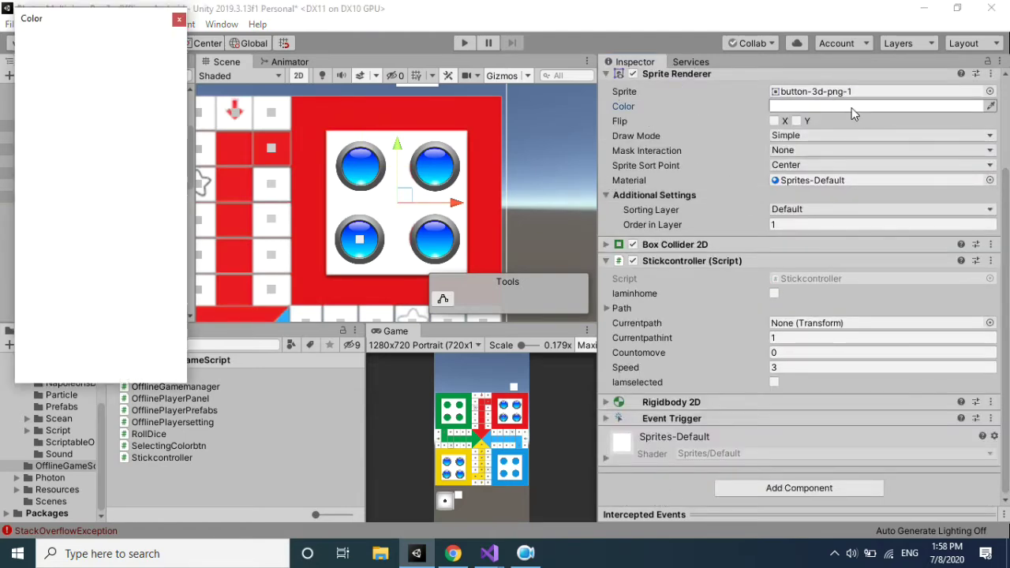
Set the pieces' sprite tint to bright red FF2323 and close the picker.
click(125, 125)
click(97, 159)
mouse_move(135, 129)
mouse_down()
mouse_move(146, 109)
mouse_move(125, 117)
mouse_up()
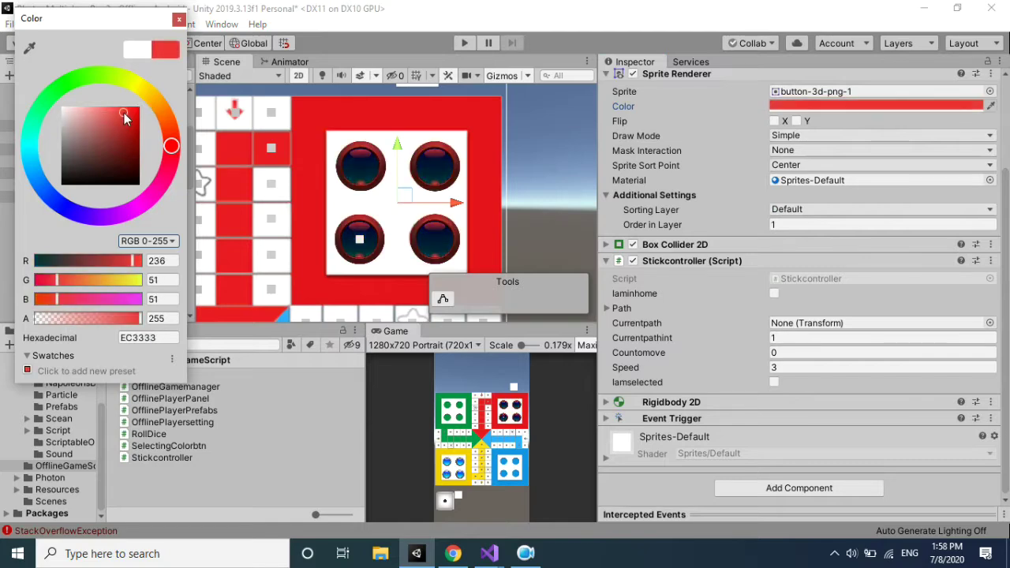
drag(125, 116, 128, 100)
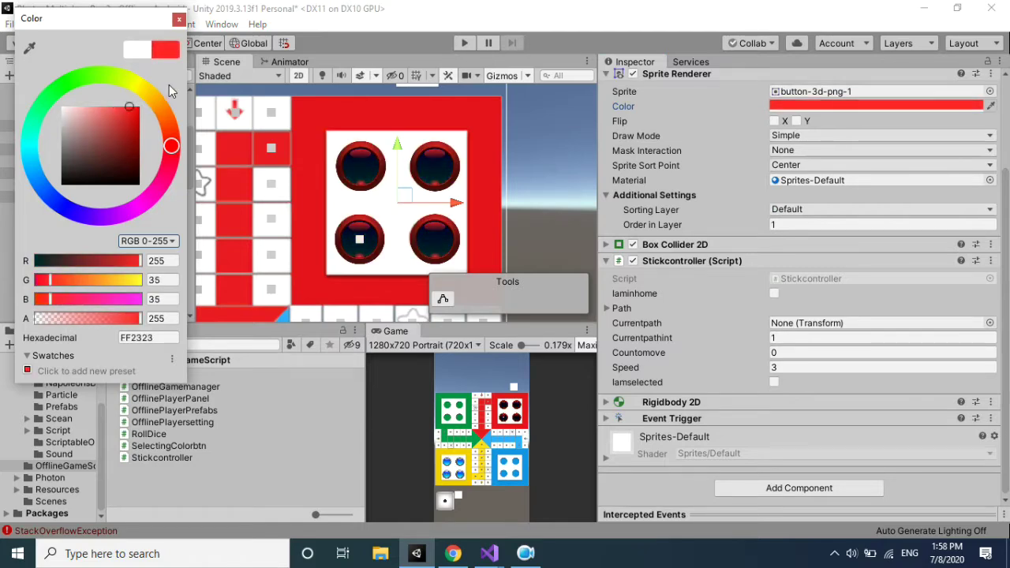
click(179, 18)
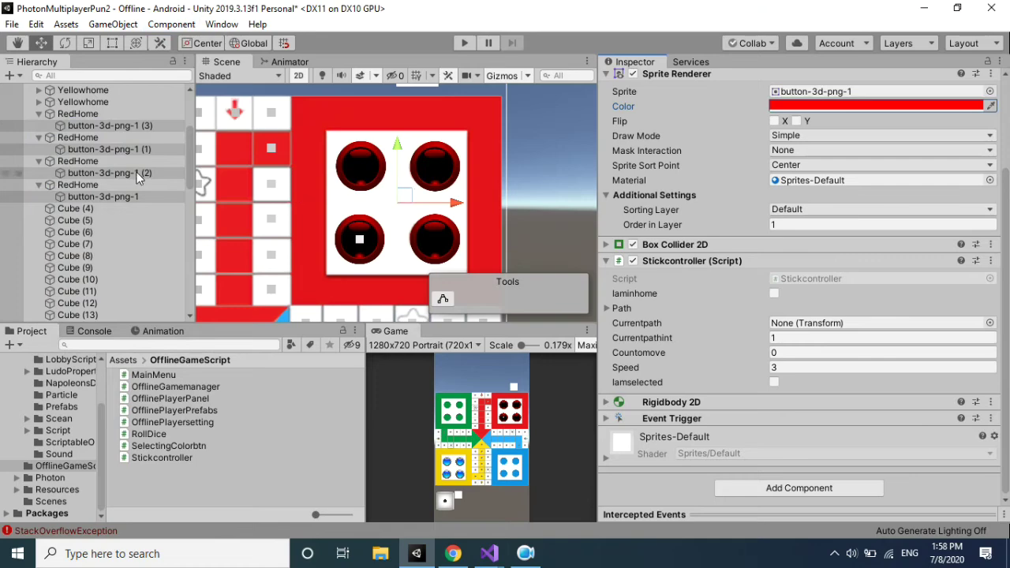
Select all four button-3d-png-1 pieces in the red home together again.
click(110, 186)
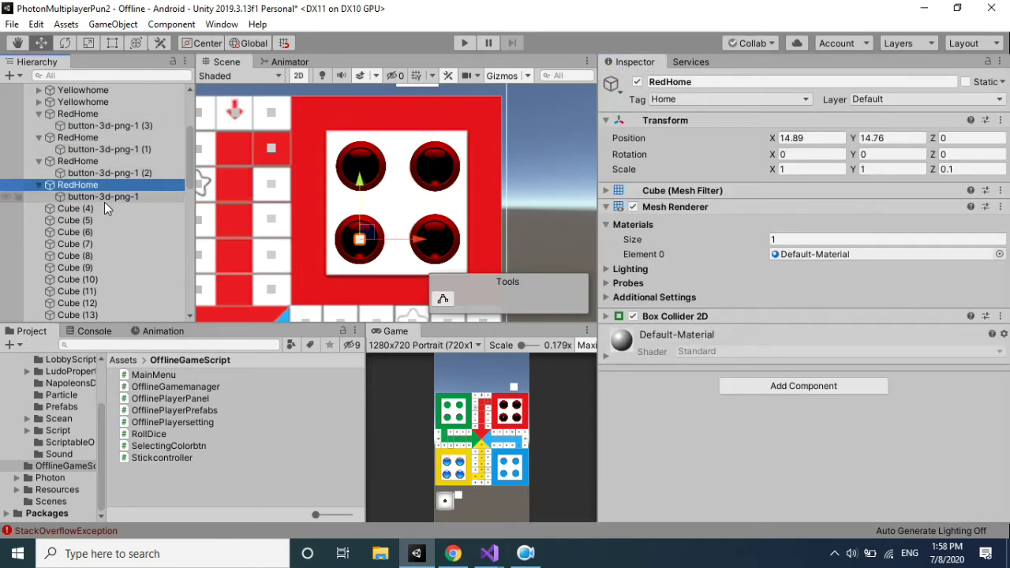
click(108, 197)
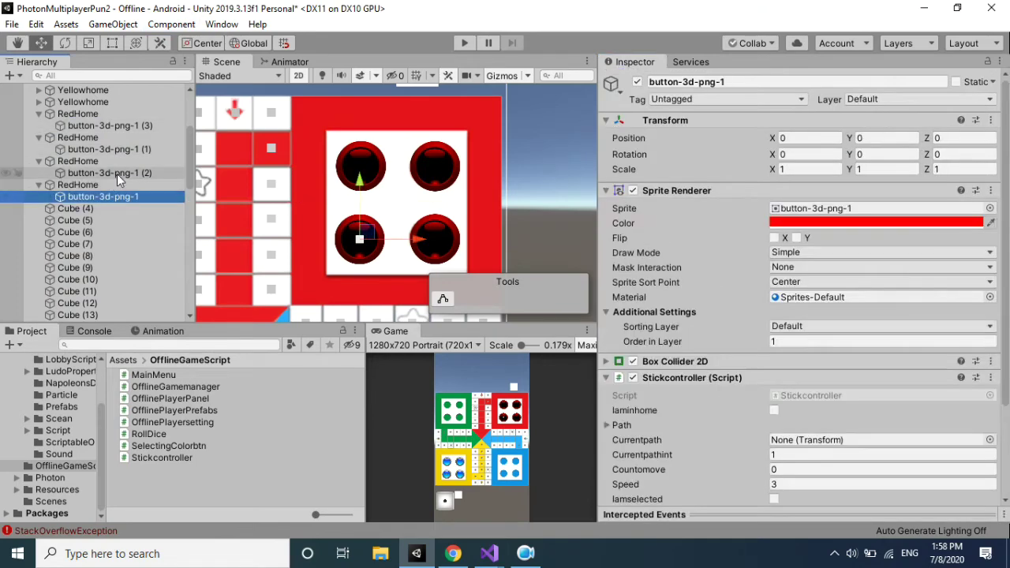
click(117, 173)
ctrl+click(113, 196)
ctrl+click(116, 149)
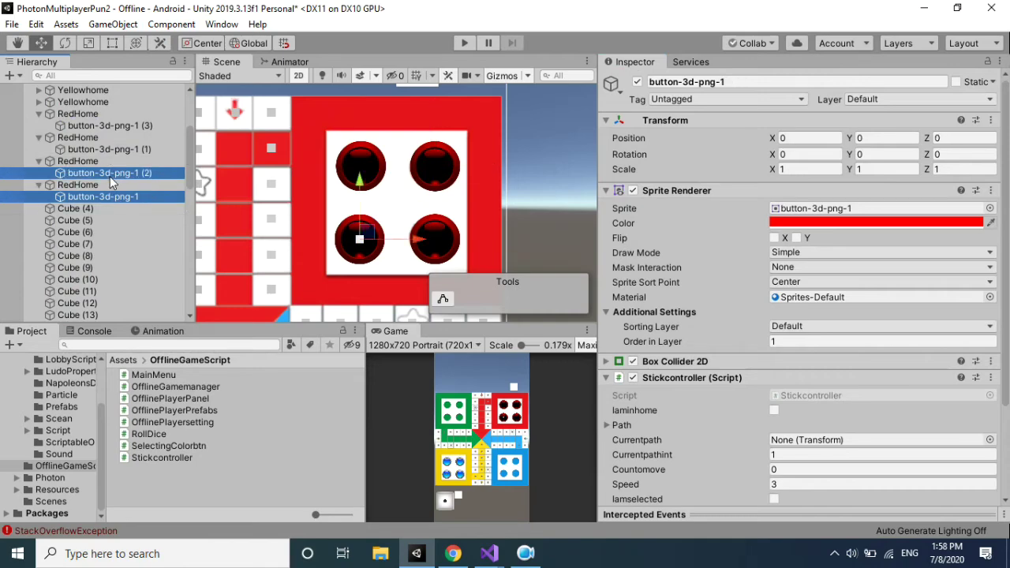
ctrl+click(114, 125)
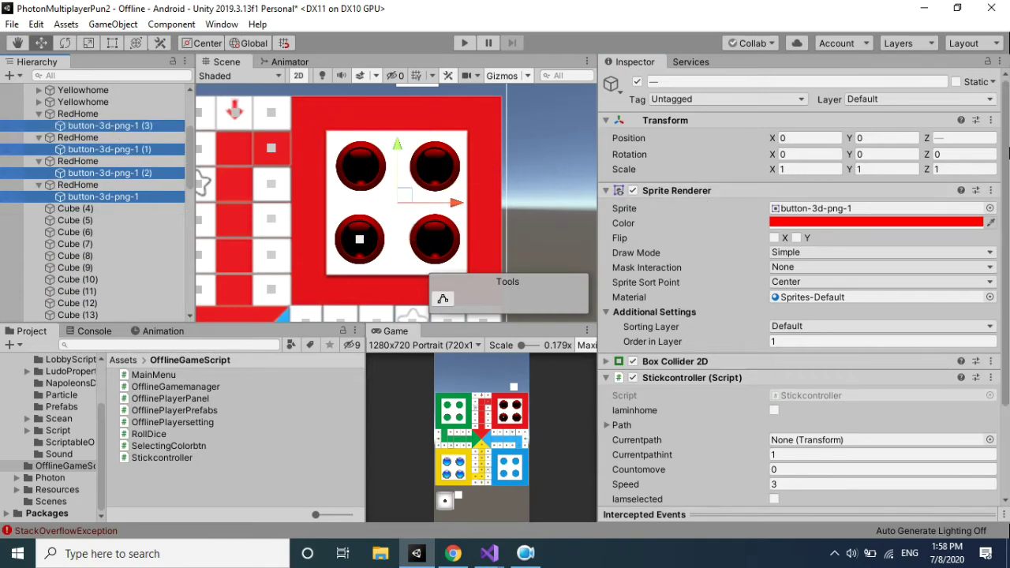
drag(1008, 172, 1008, 260)
drag(1008, 326, 1008, 237)
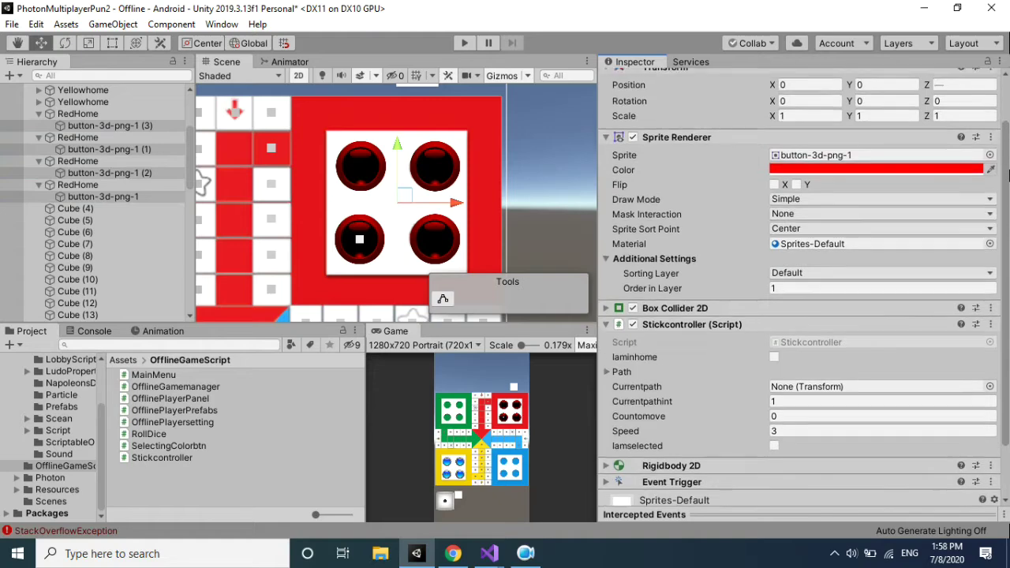
drag(1004, 110, 1004, 166)
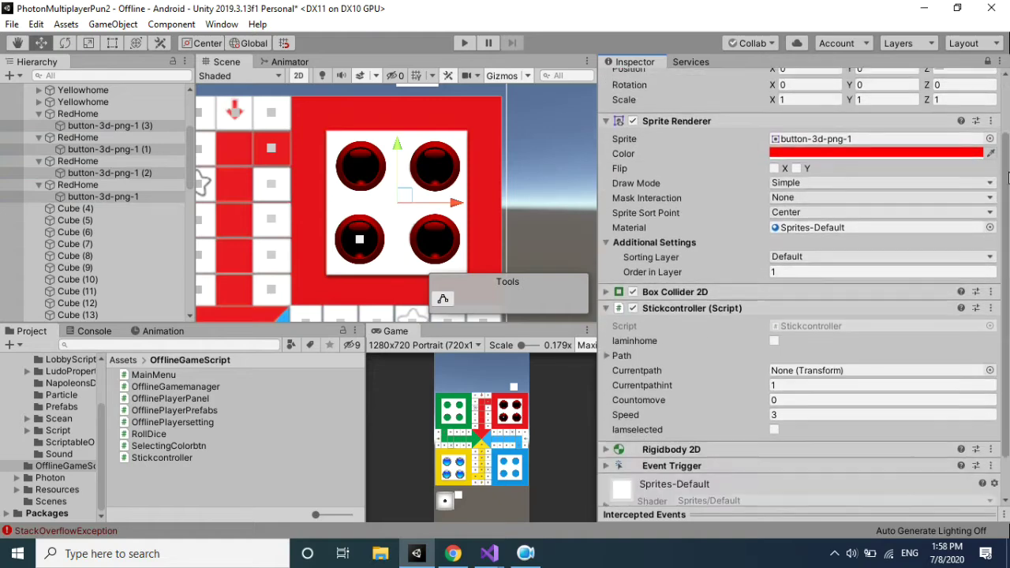
Collapse the other Inspector components and expand the Stickcontroller Path array.
click(605, 123)
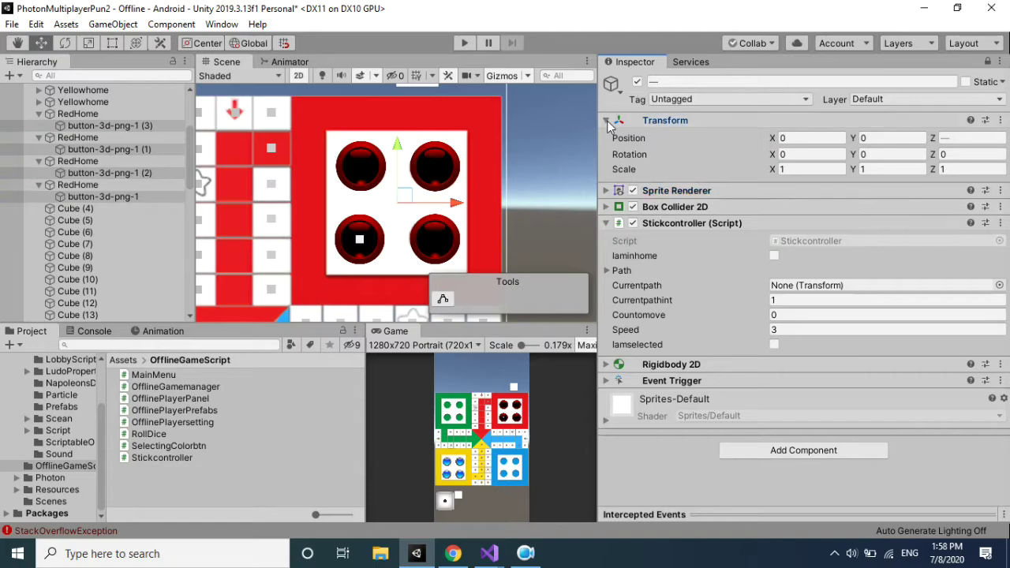
click(605, 120)
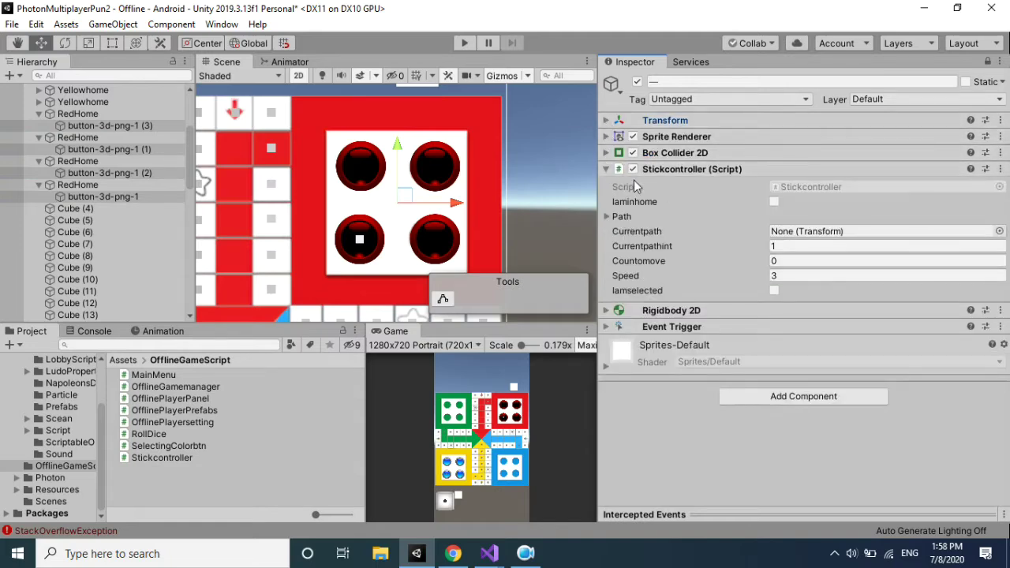
click(605, 170)
click(605, 169)
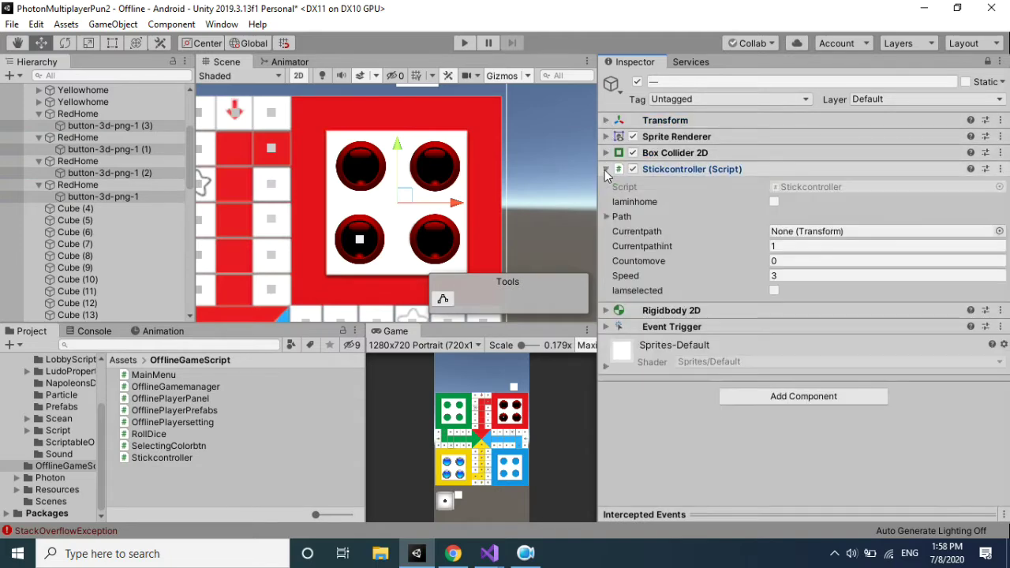
click(608, 216)
Set the Path Size to 0, then 1, leaving a single empty Element 0.
click(788, 236)
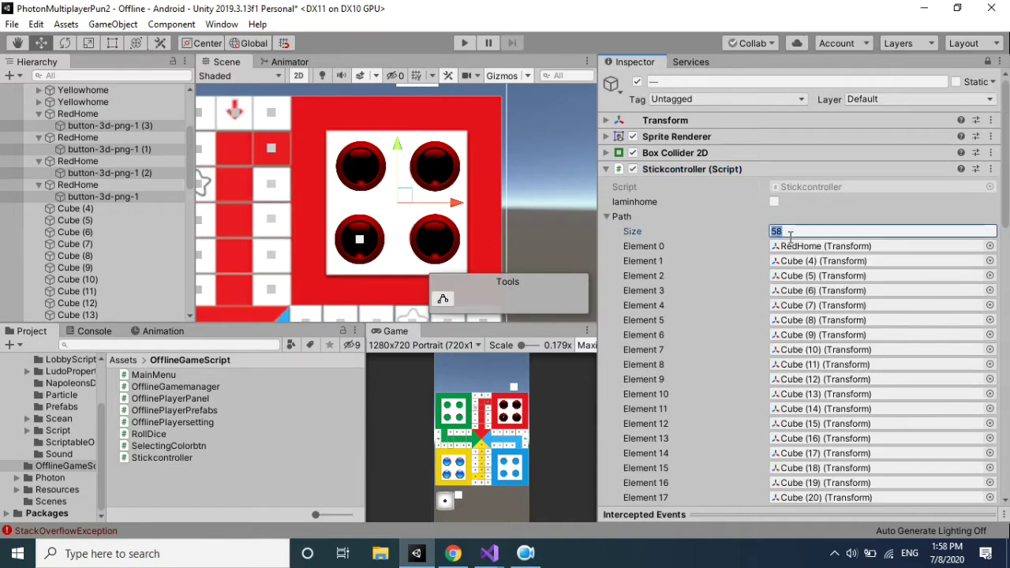
text(0)
key(Return)
click(789, 236)
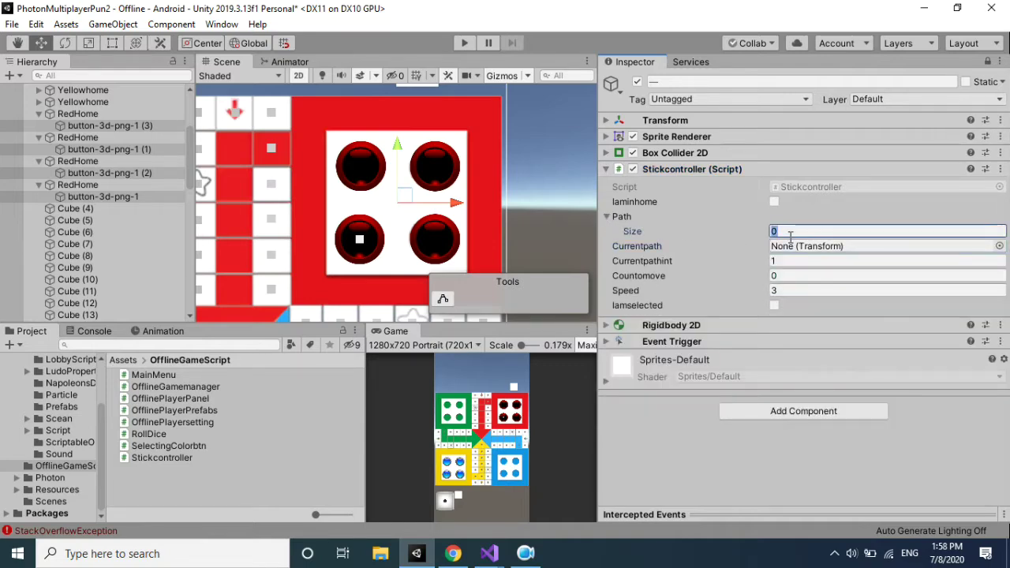
text(21)
key(Return)
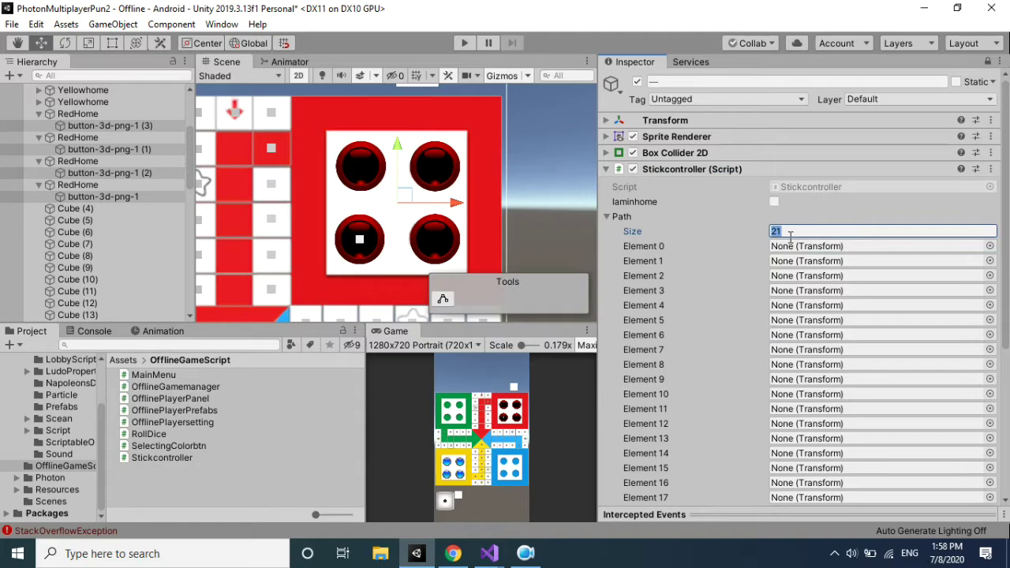
text(0)
key(Return)
text(1)
key(Return)
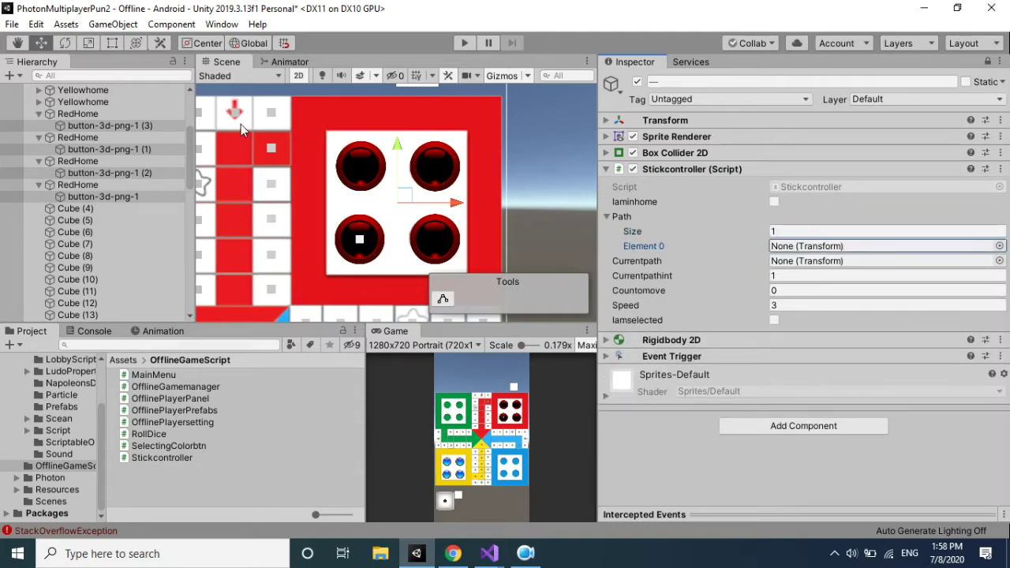
middle_drag(353, 200, 463, 188)
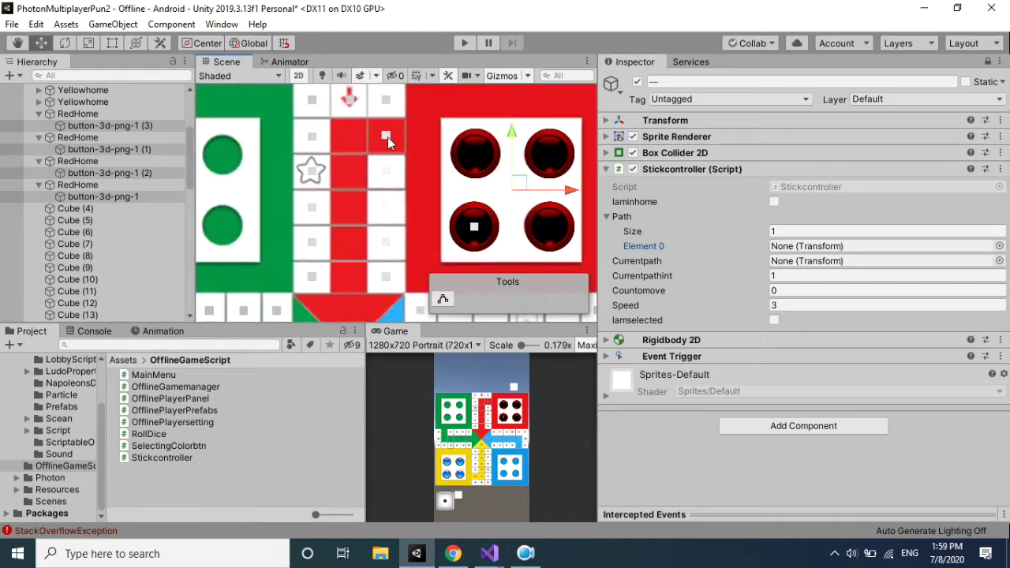
Select Cube (30) through Cube (55) in the Hierarchy.
drag(190, 138, 181, 217)
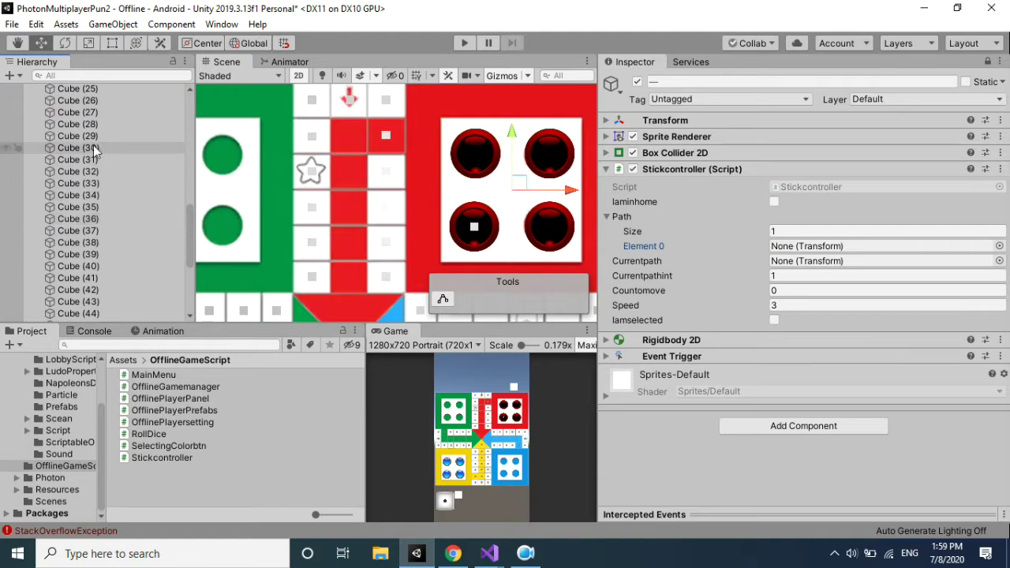
click(79, 101)
click(92, 111)
click(83, 124)
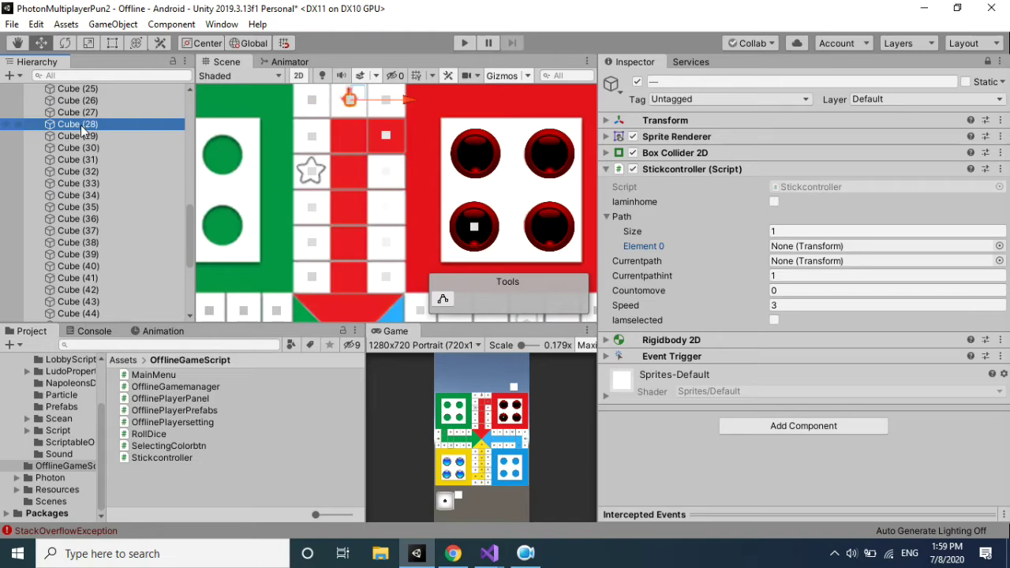
click(82, 137)
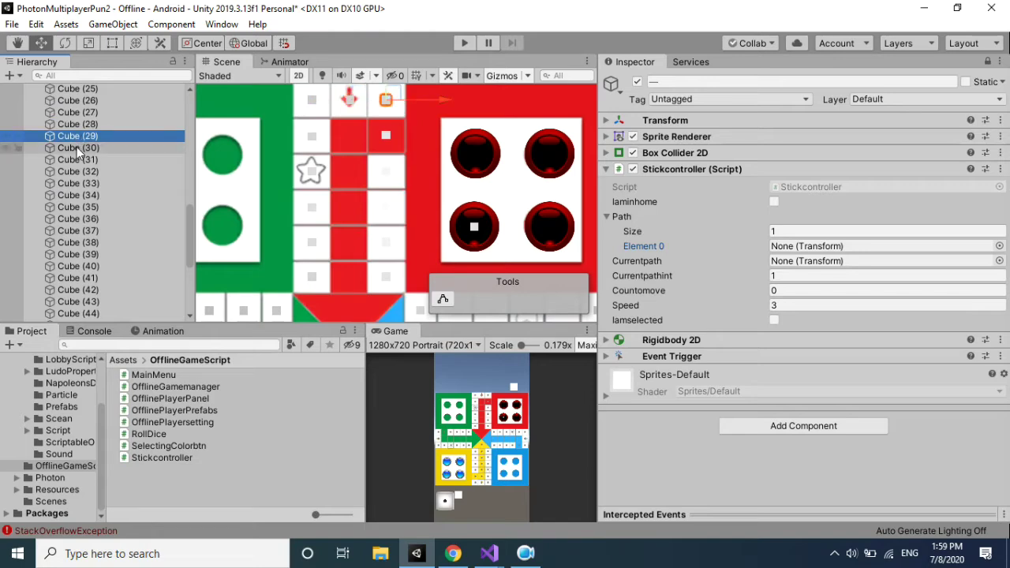
click(77, 148)
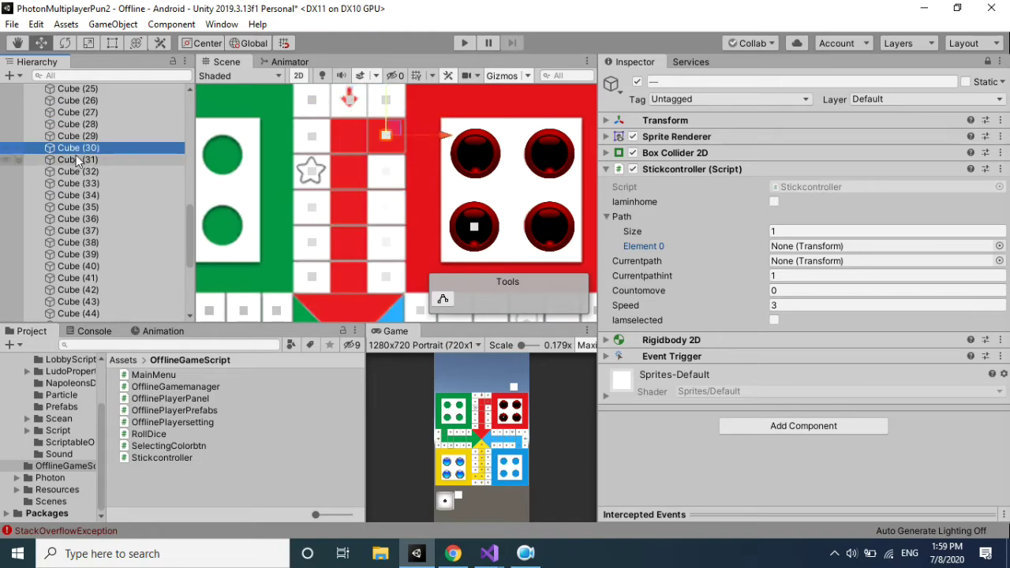
drag(192, 226, 186, 268)
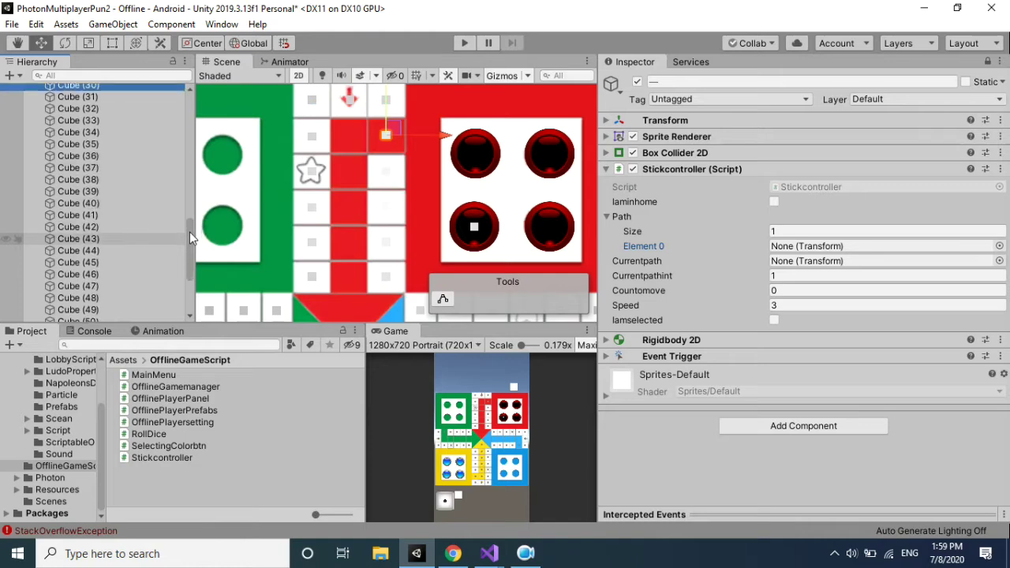
shift+click(114, 245)
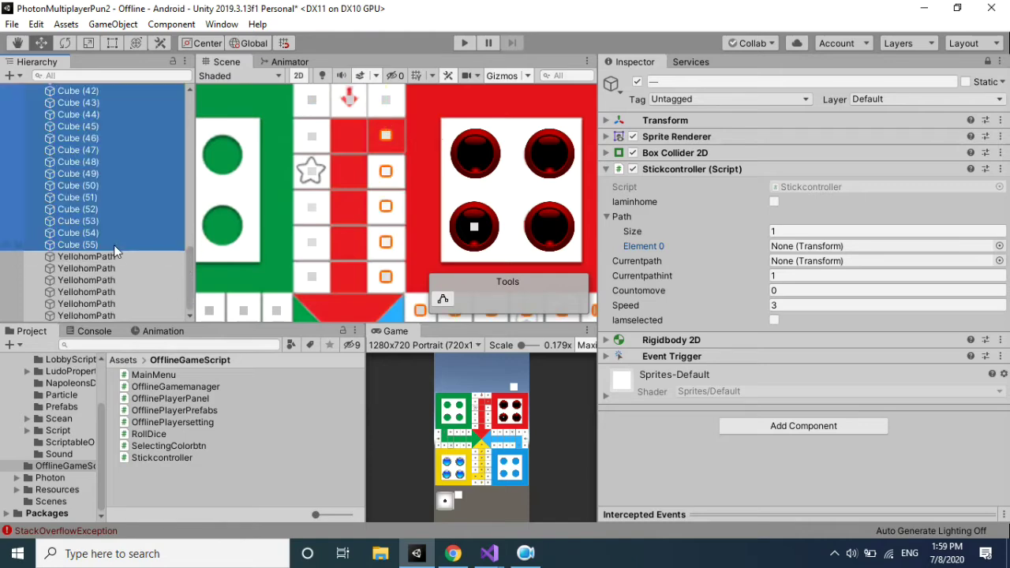
Drag the selected cubes onto the Path array after Element 0, making 27 entries.
scroll(406, 251, down, 2)
scroll(442, 237, down, 2)
scroll(474, 225, down, 2)
scroll(498, 215, down, 2)
scroll(442, 224, down, 1)
scroll(376, 226, down, 1)
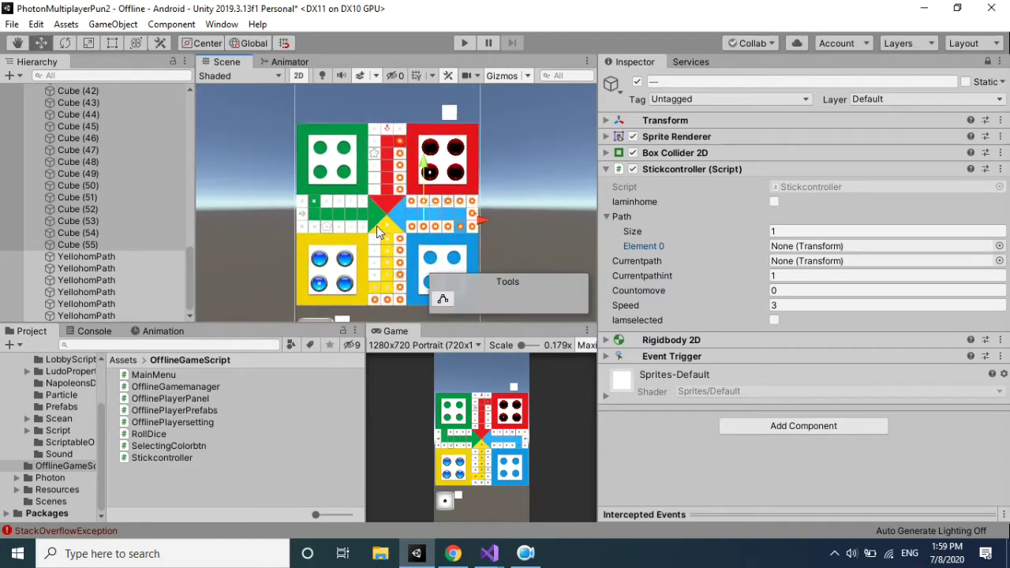
middle_drag(376, 224, 353, 243)
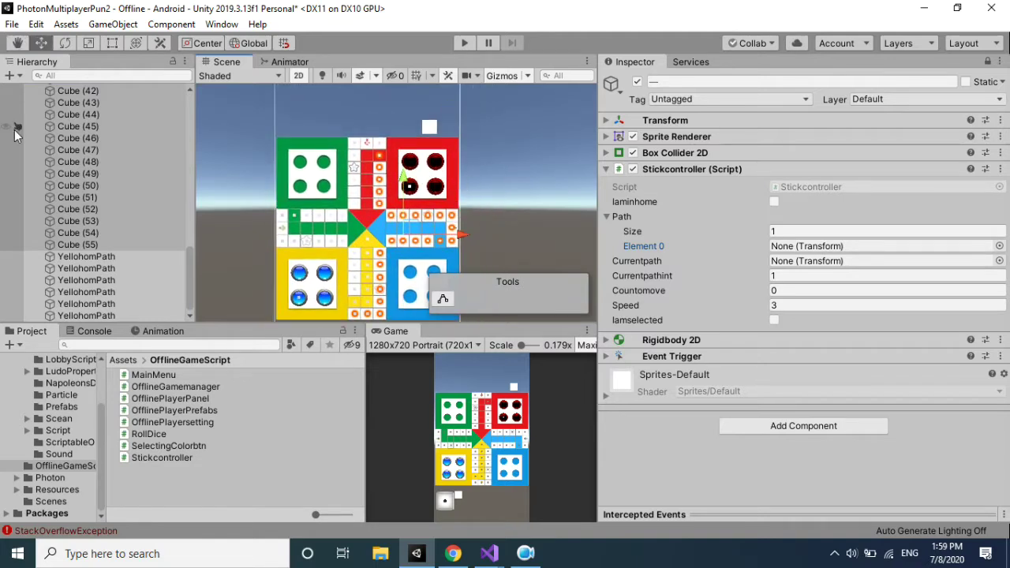
drag(79, 149, 743, 240)
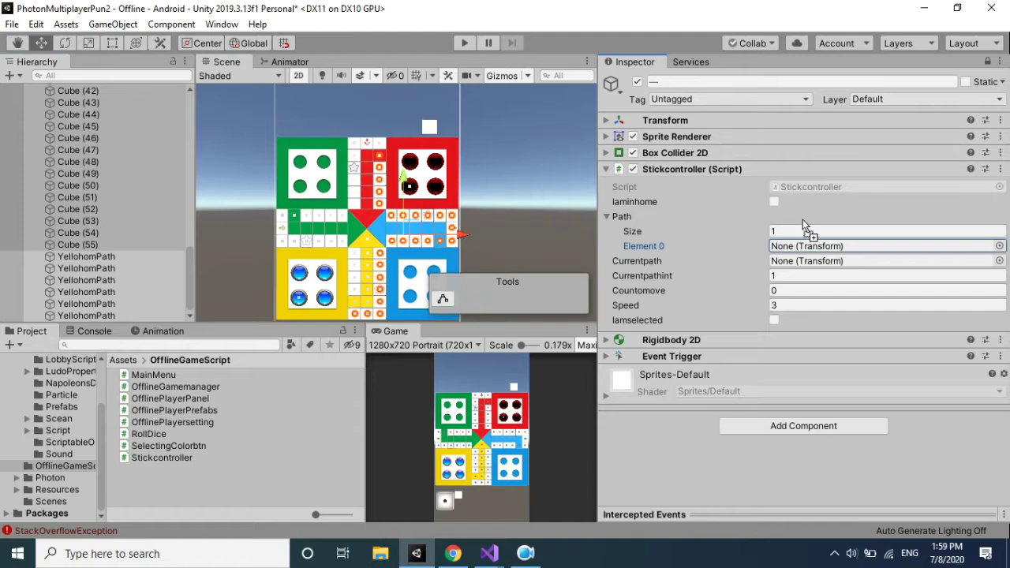
drag(796, 222, 807, 224)
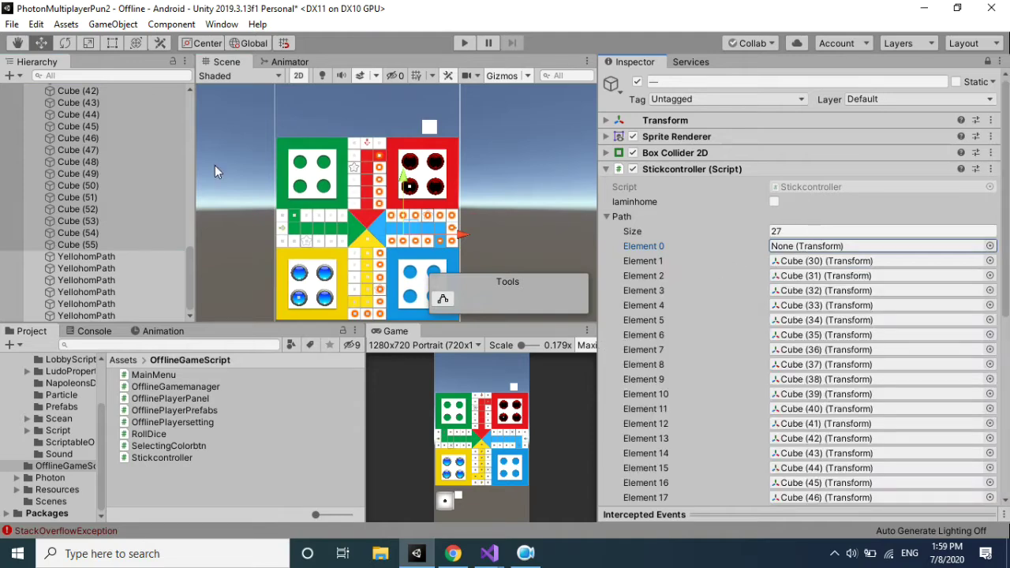
mouse_move(189, 266)
mouse_down()
mouse_move(189, 144)
mouse_move(173, 198)
mouse_up()
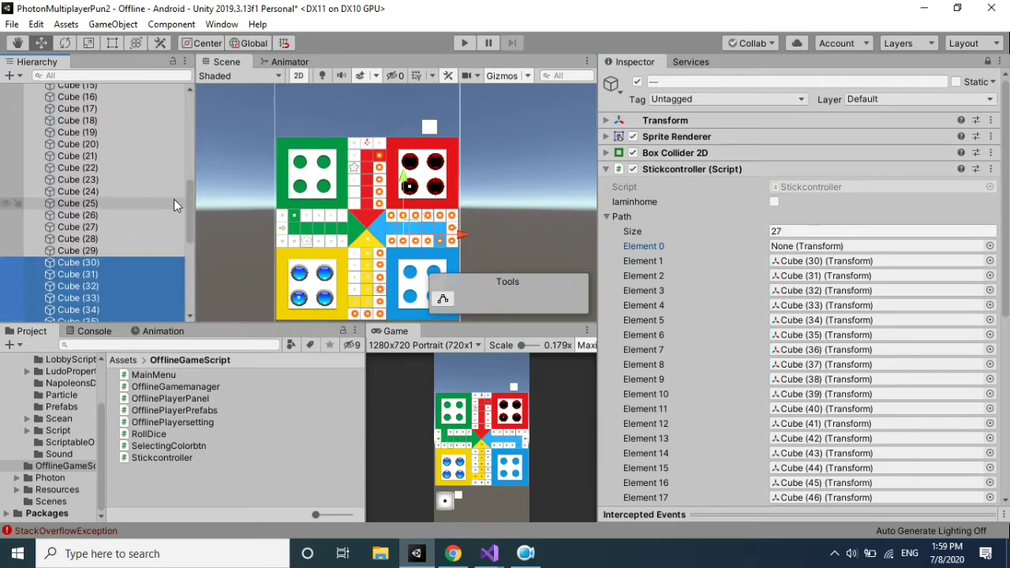
Append Cube (4) through Cube (28) to the Path list, growing it to 52 entries.
click(99, 249)
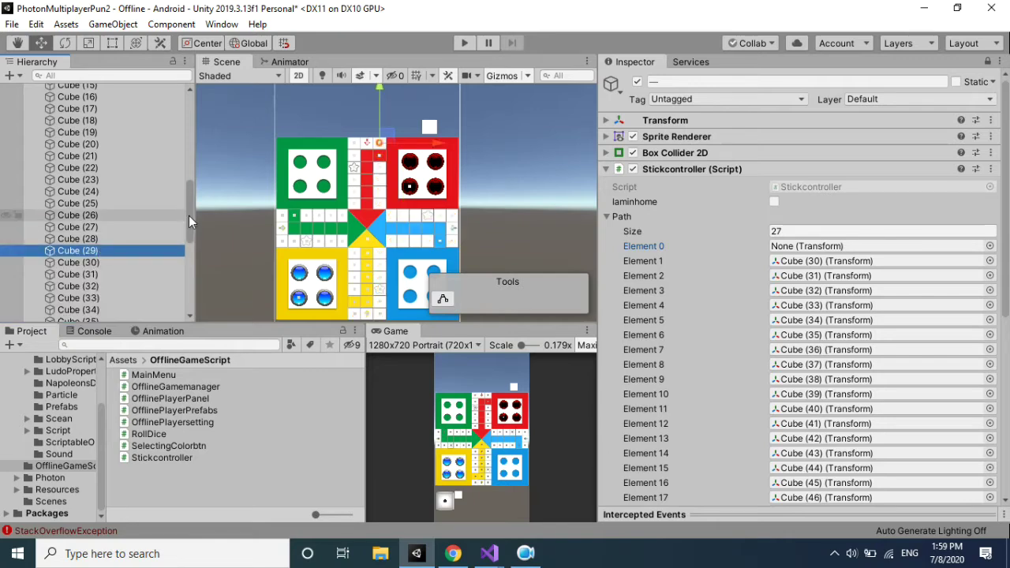
drag(188, 215, 179, 171)
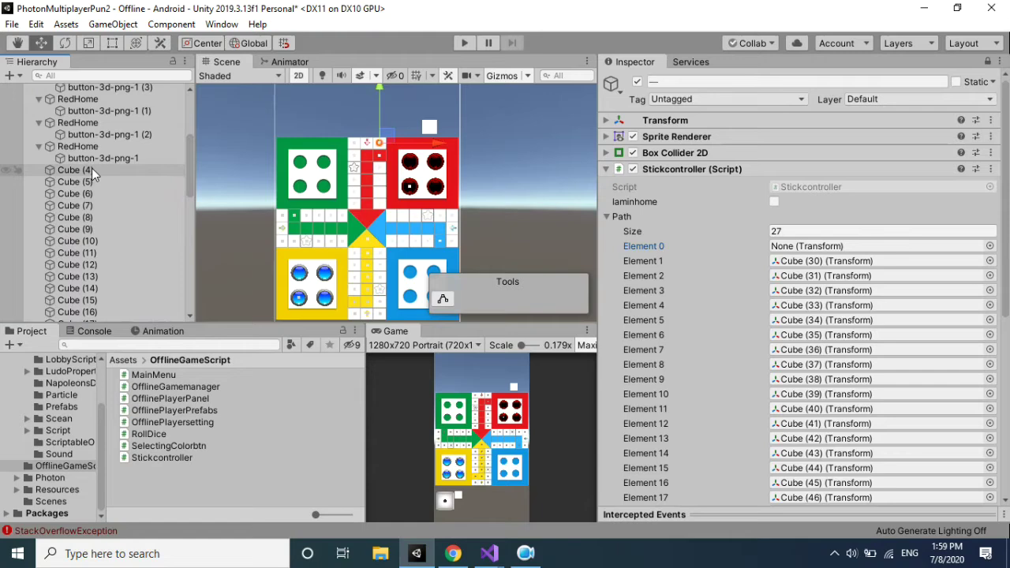
click(92, 169)
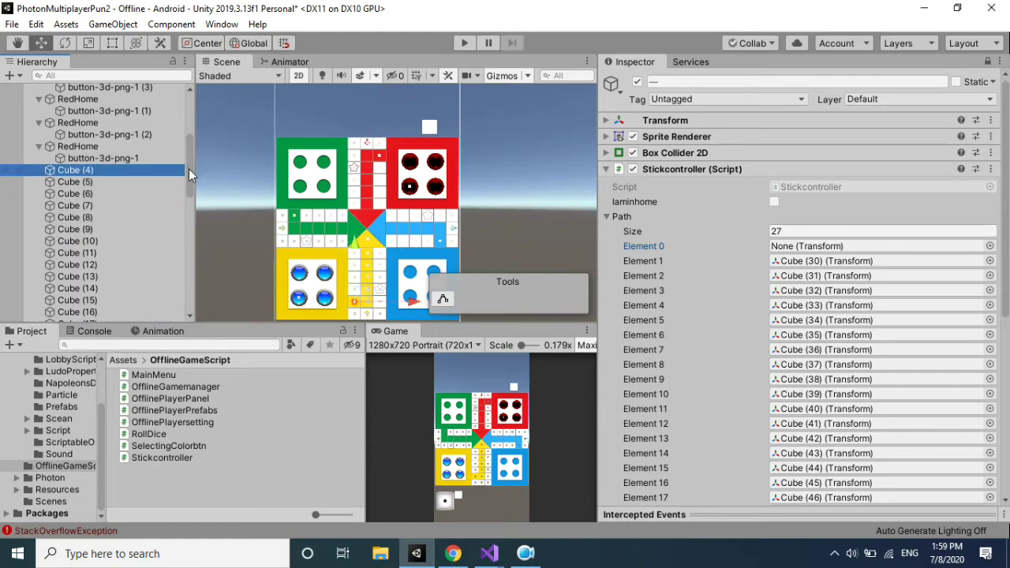
drag(189, 168, 187, 209)
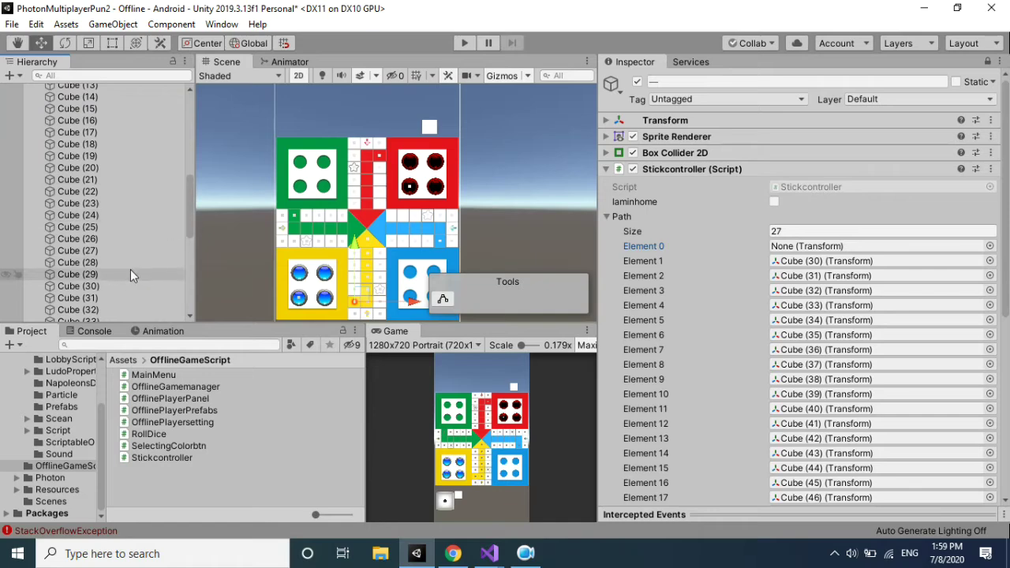
shift+click(123, 272)
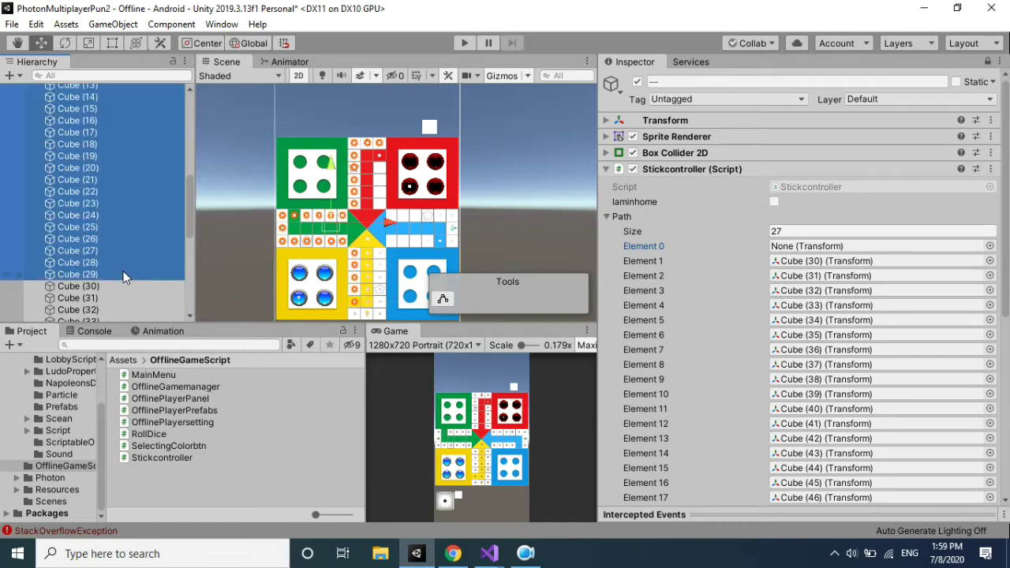
ctrl+click(124, 264)
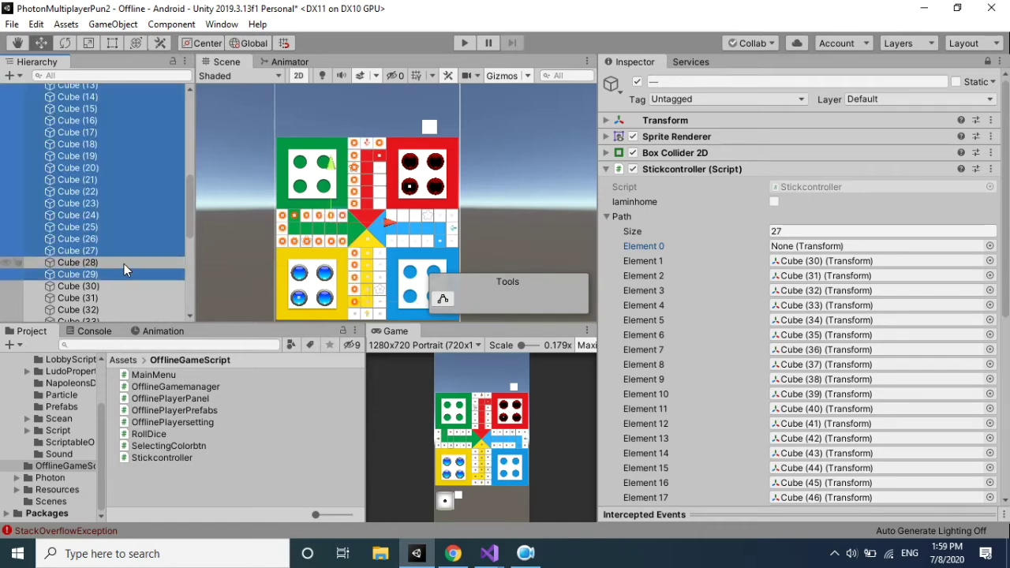
ctrl+click(115, 273)
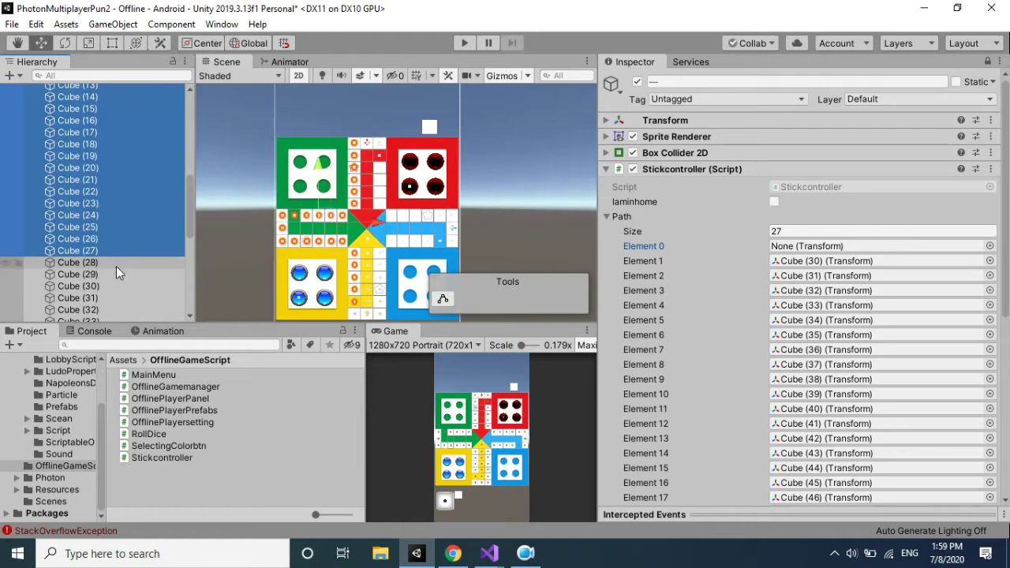
ctrl+click(117, 264)
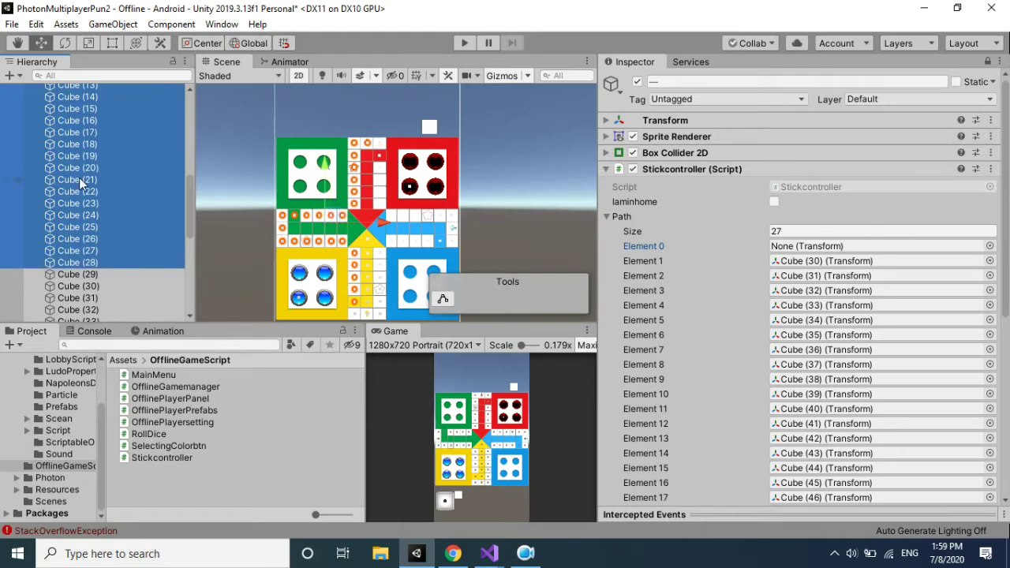
drag(79, 182, 835, 213)
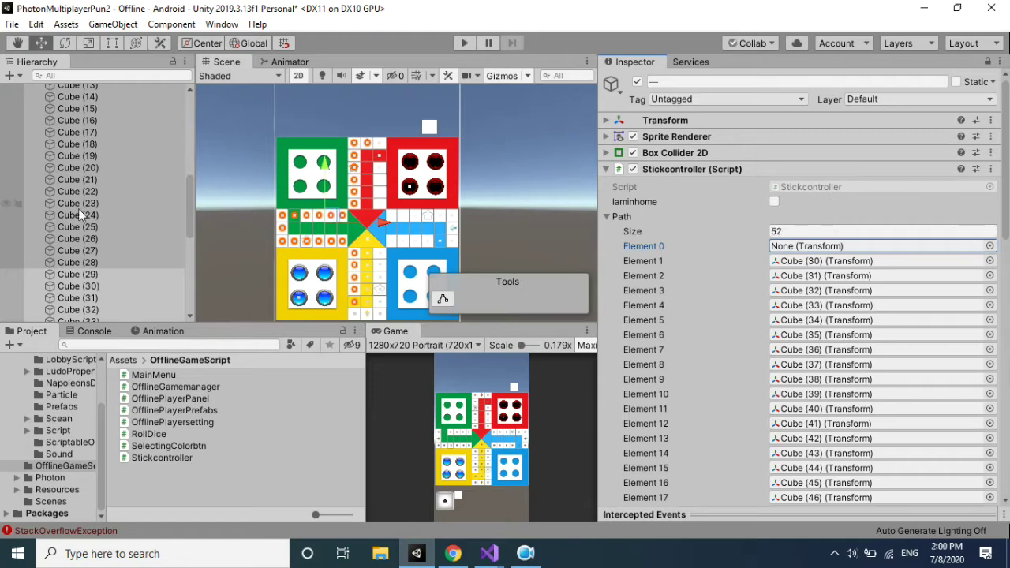
click(82, 262)
Frame Cube (28), move it into the red lane, and add two copies one square apart.
key(f)
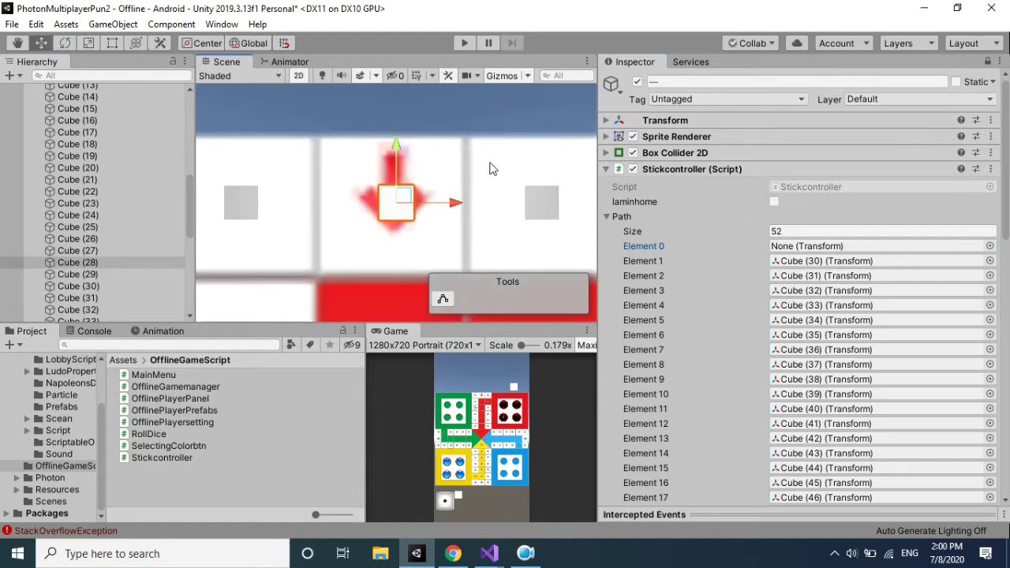
scroll(450, 162, down, 3)
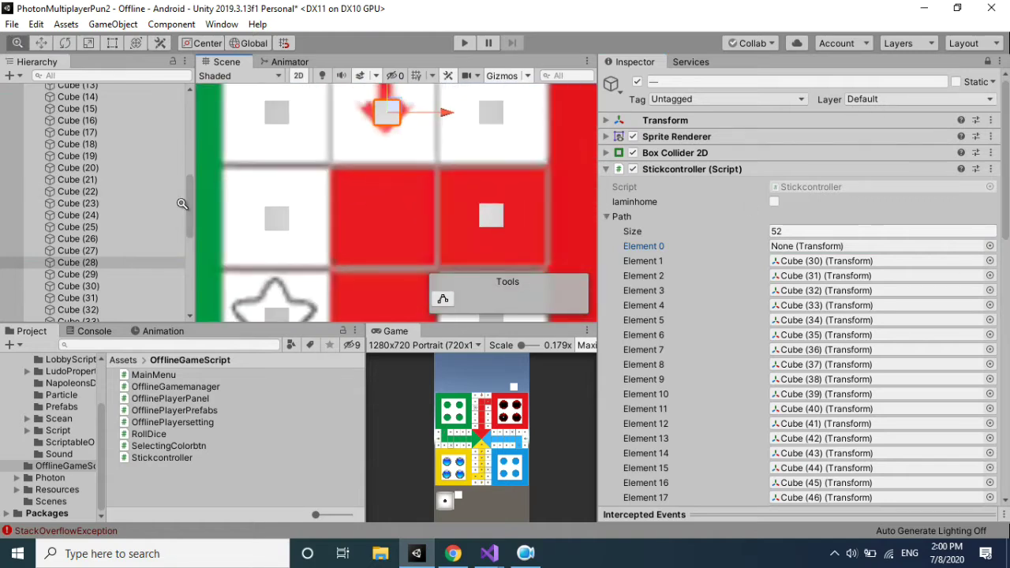
scroll(224, 192, down, 3)
scroll(125, 275, down, 10)
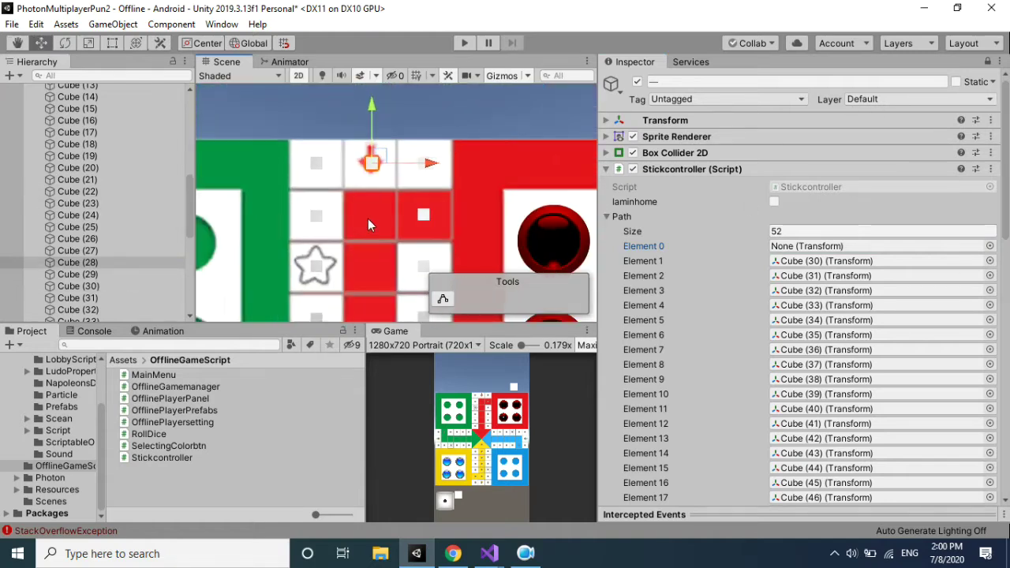
drag(372, 110, 367, 155)
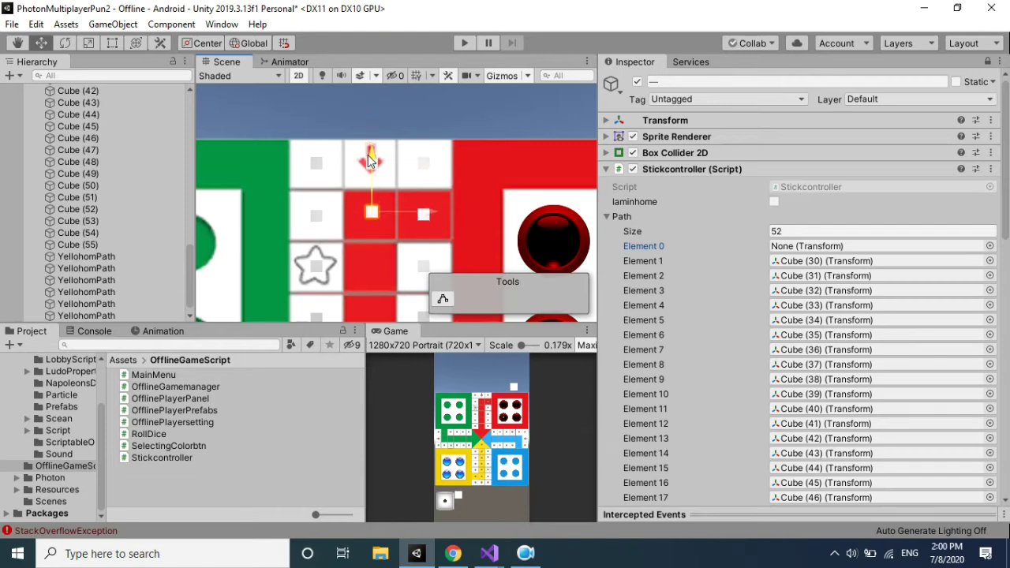
key(ctrl+d)
drag(367, 155, 367, 206)
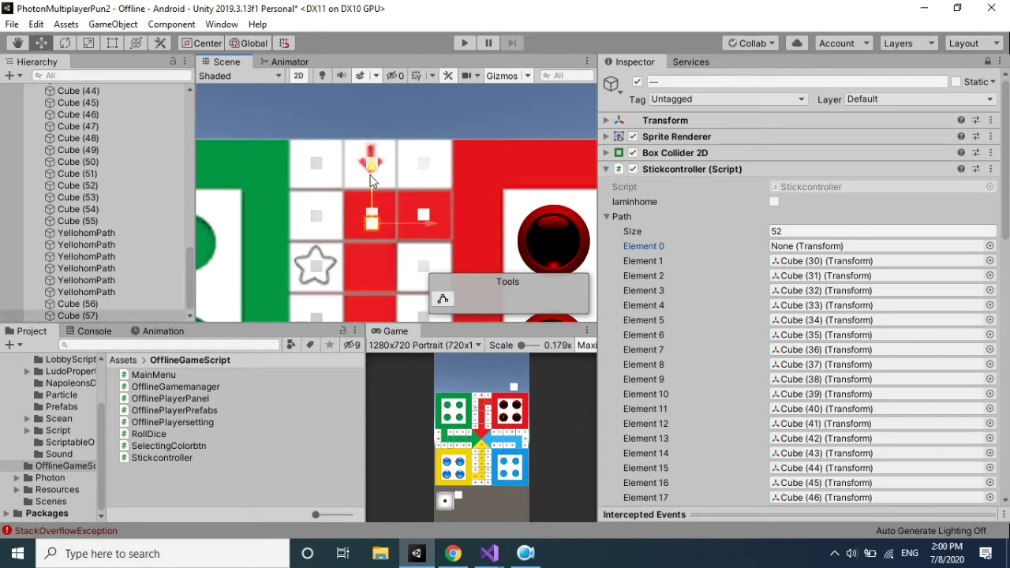
middle_drag(366, 213, 343, 97)
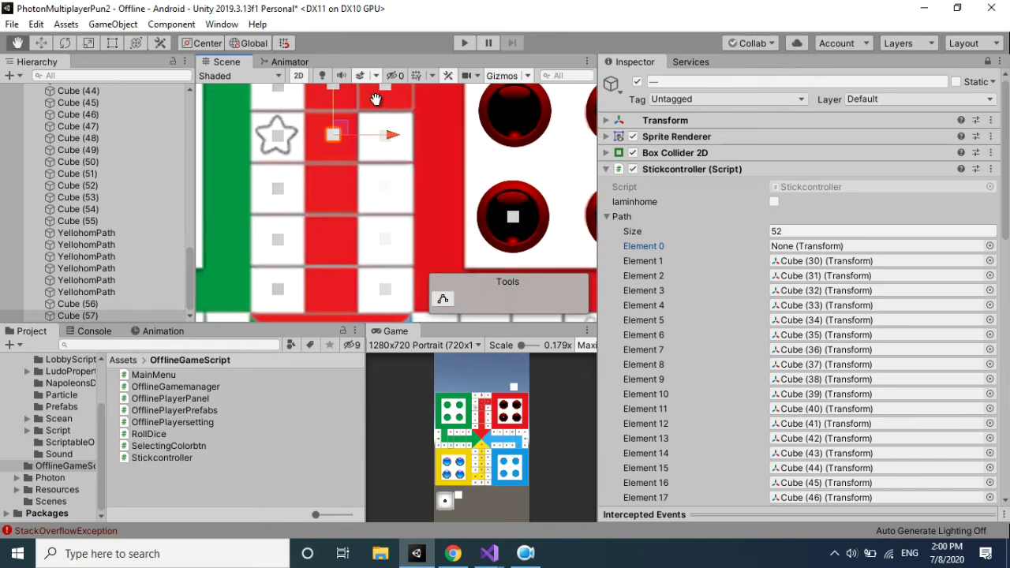
key(ctrl+d)
drag(336, 88, 336, 140)
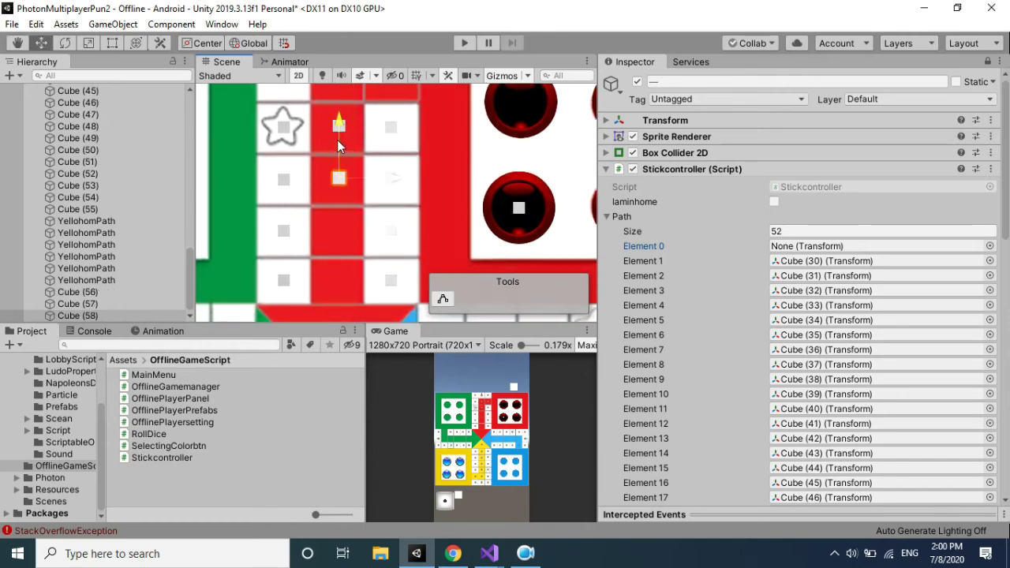
Add more copies down the red lane until the last reaches the centre triangle, then select Cube (56).
key(ctrl+d)
drag(337, 139, 337, 228)
key(ctrl+d)
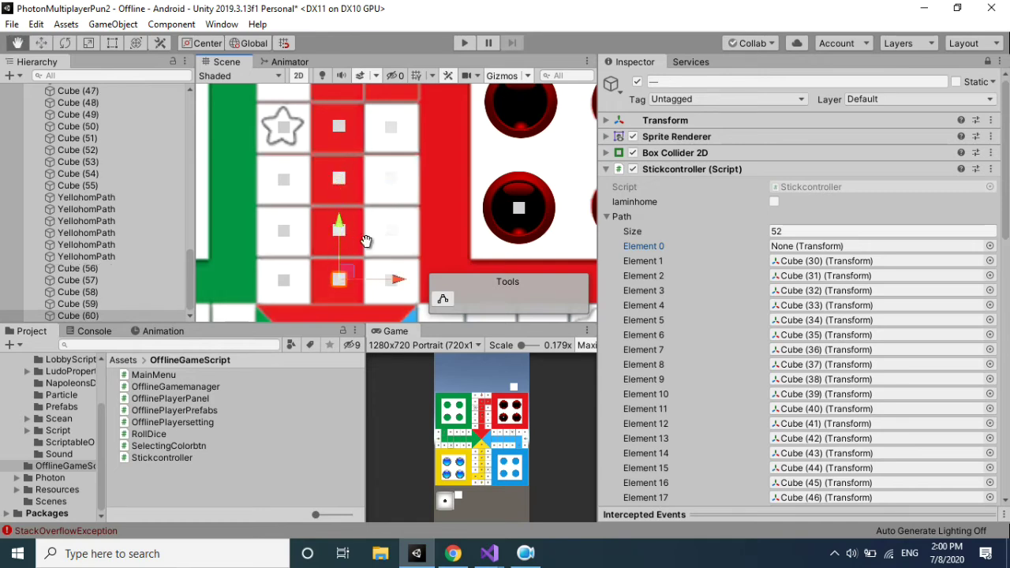
middle_drag(367, 243, 376, 139)
scroll(376, 139, down, 1)
key(ctrl+d)
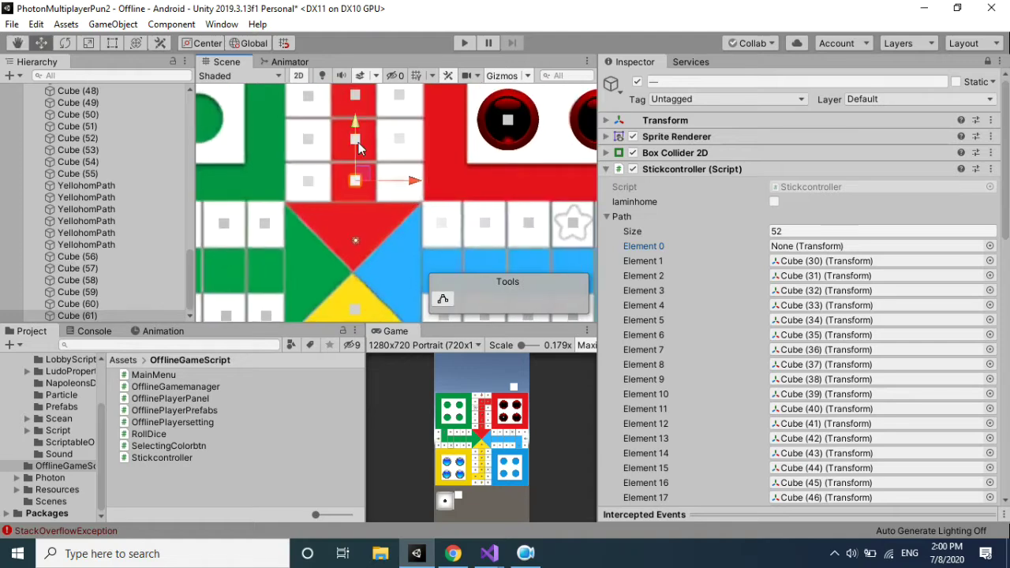
drag(355, 127, 353, 181)
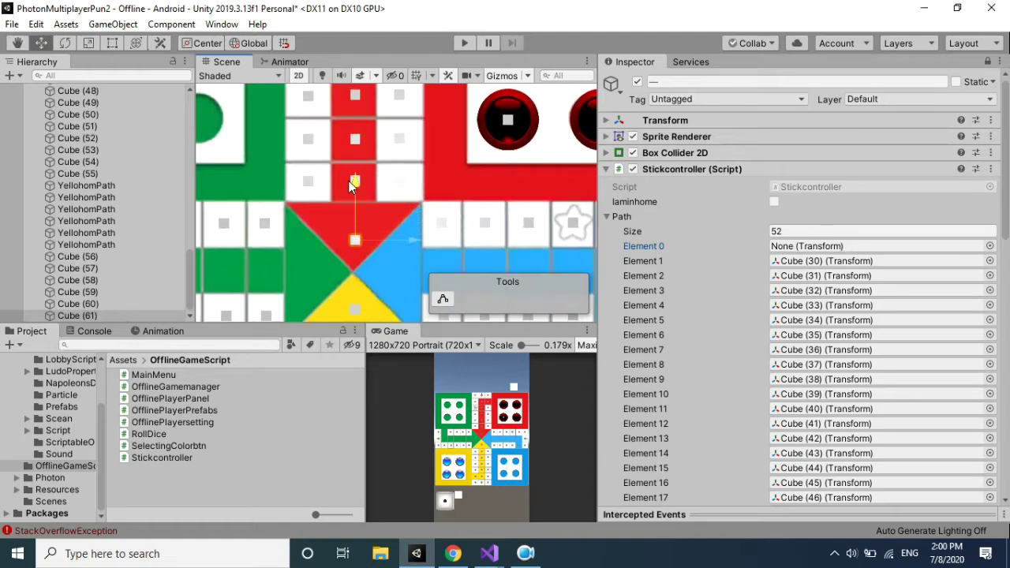
click(81, 256)
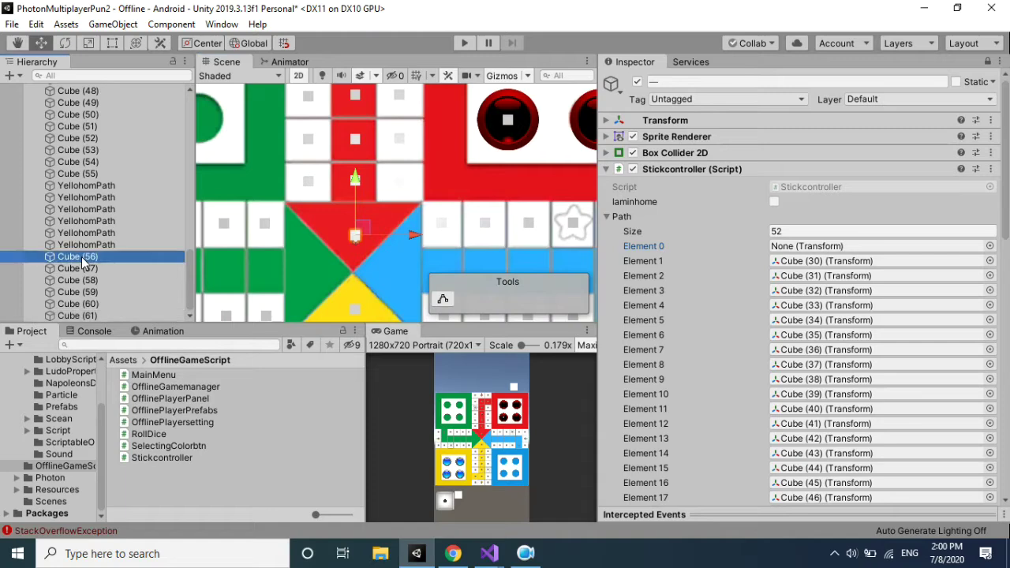
Start renaming Cube (56)–(61) as 'homepath', then clear the mistaken name.
shift+click(79, 315)
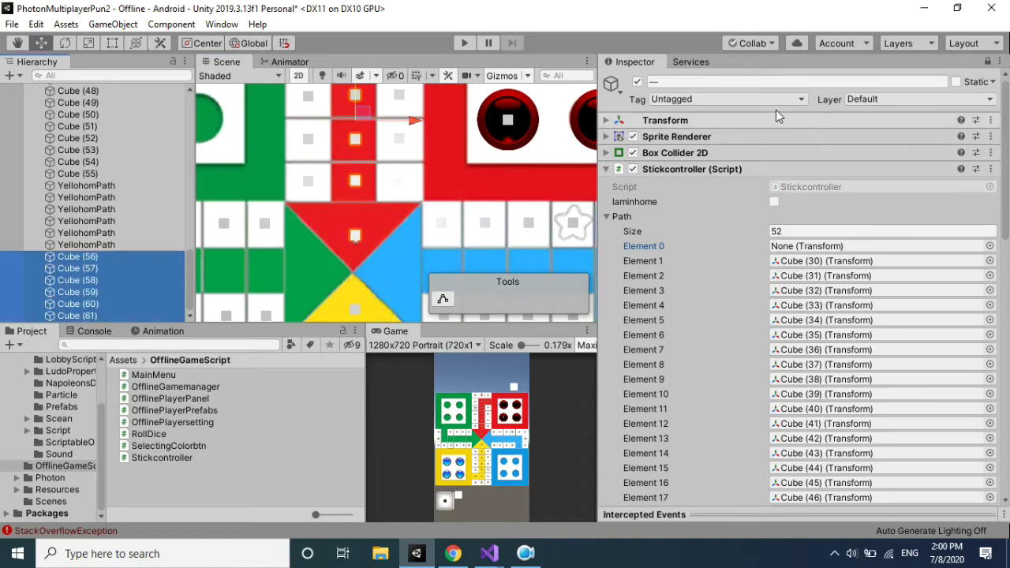
click(720, 81)
text(red)
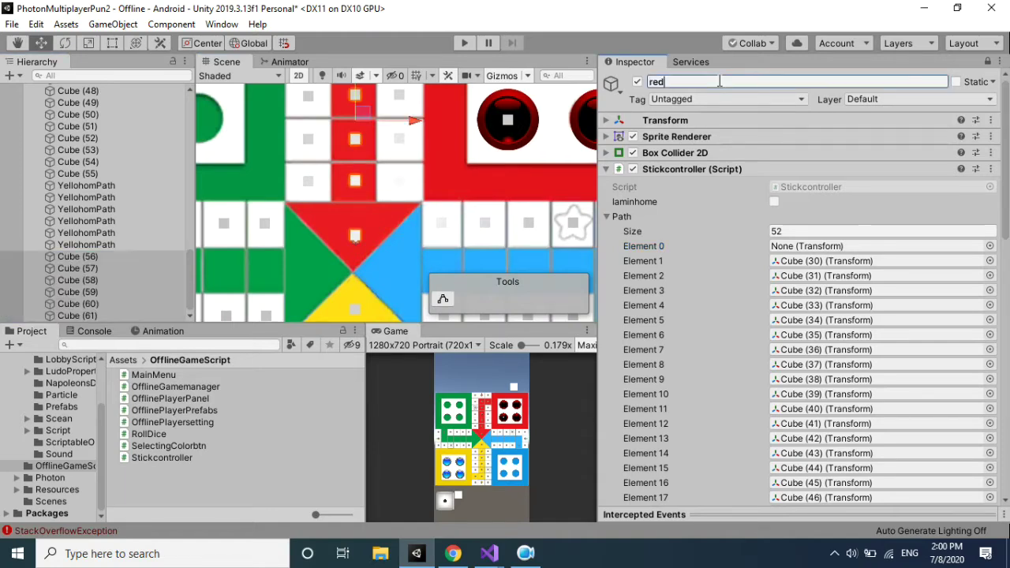
text(homepath)
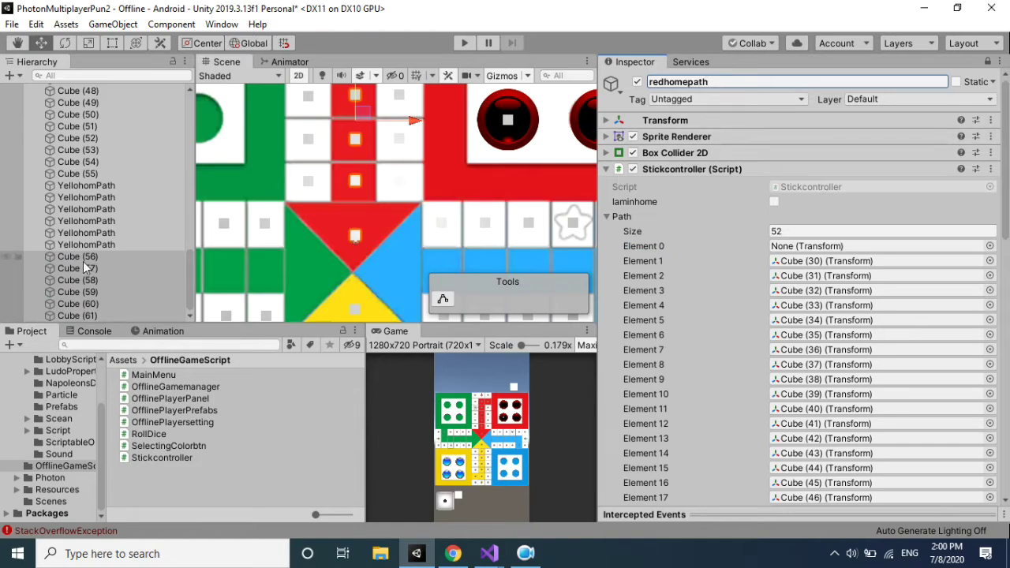
key(ctrl+a)
key(BackSpace)
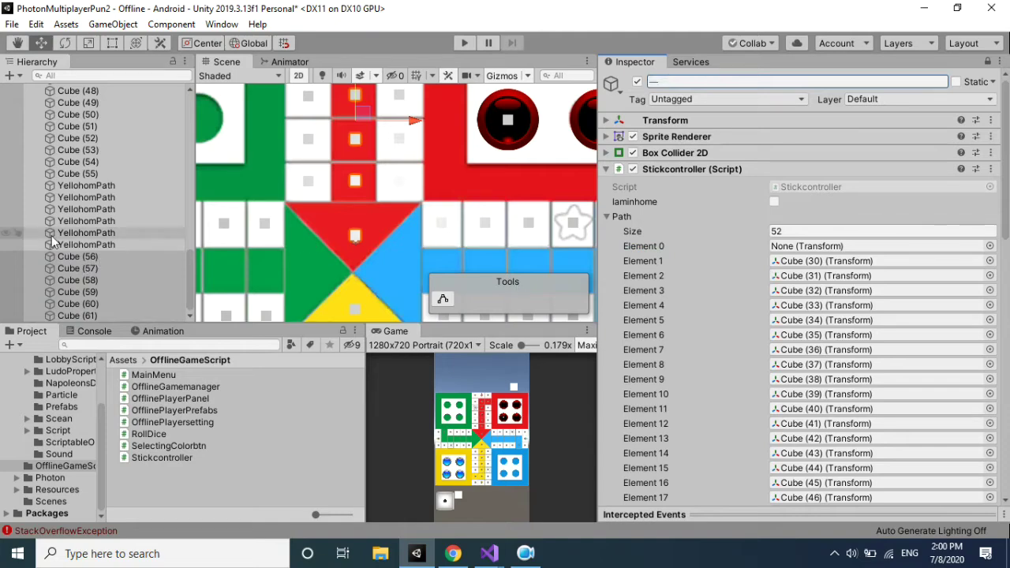
Append Cube (56)–(61) to the Path list for 58 entries, then unlock the Inspector.
click(99, 256)
shift+click(70, 315)
drag(76, 291, 834, 218)
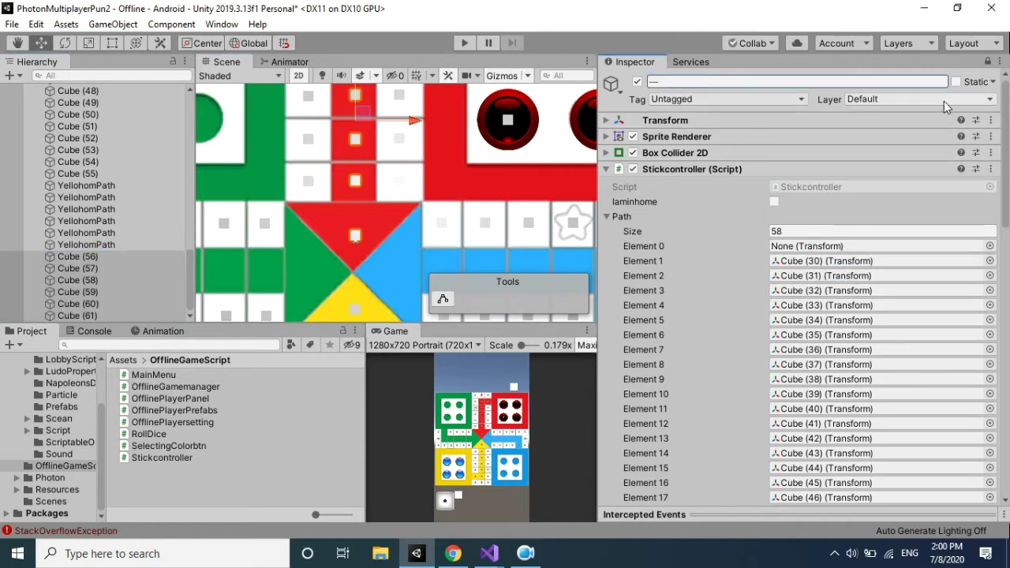
click(987, 62)
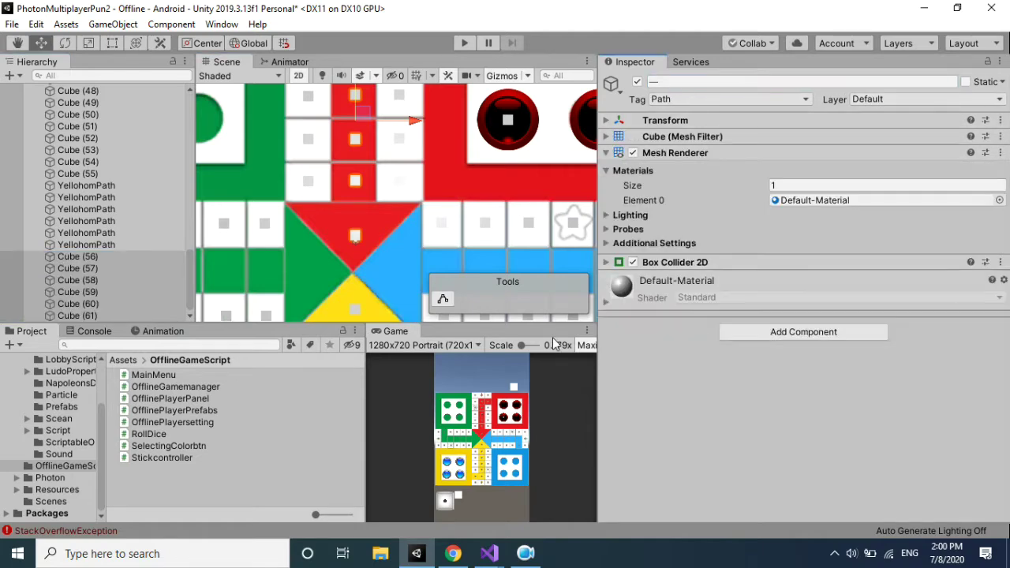
Rename the six selected cubes Cube (56)–(61) to Redhomepath.
click(107, 256)
shift+click(79, 315)
click(714, 80)
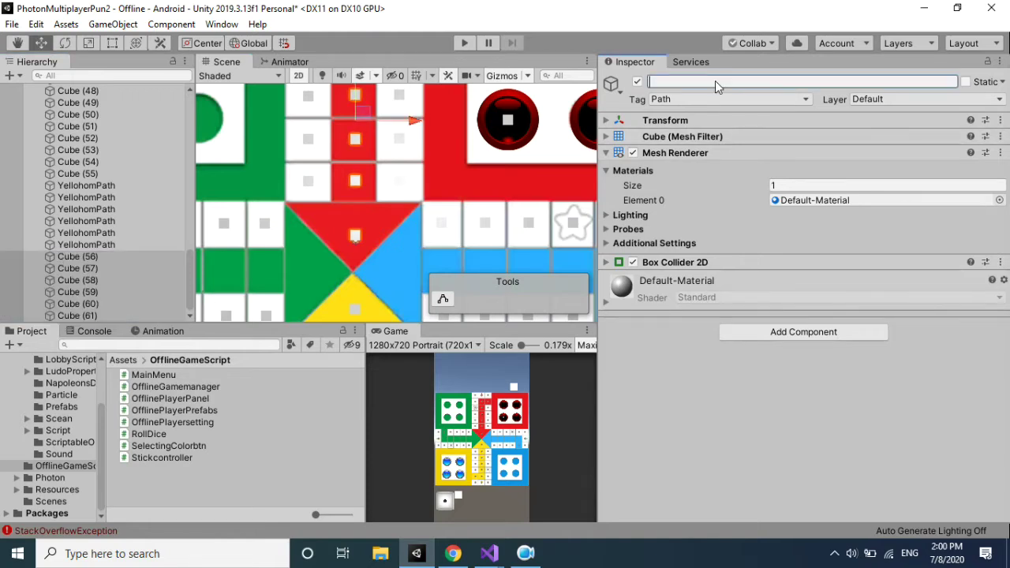
text(RedPlayerhomepath)
key(Return)
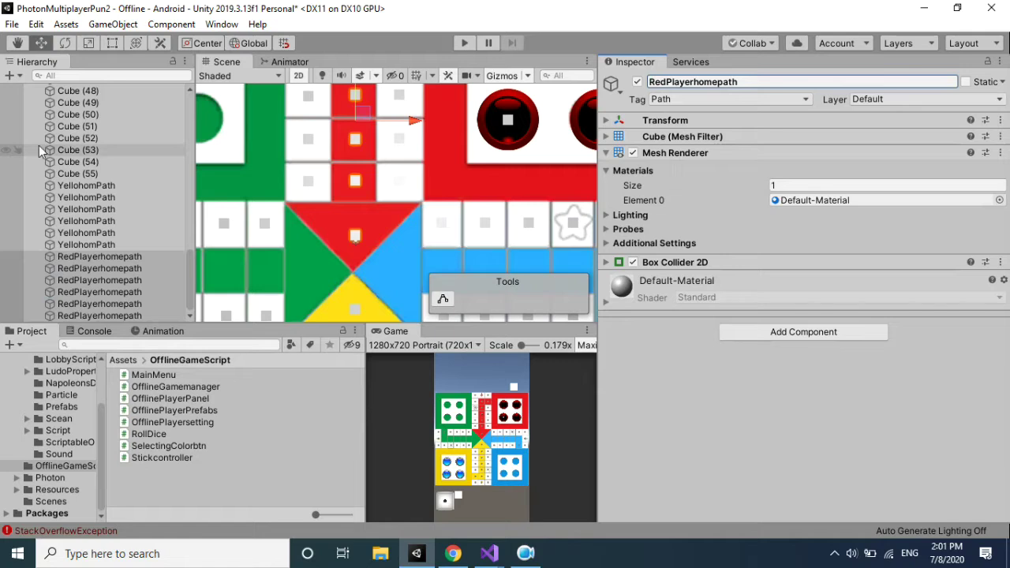
drag(693, 82, 667, 82)
key(BackSpace)
key(Return)
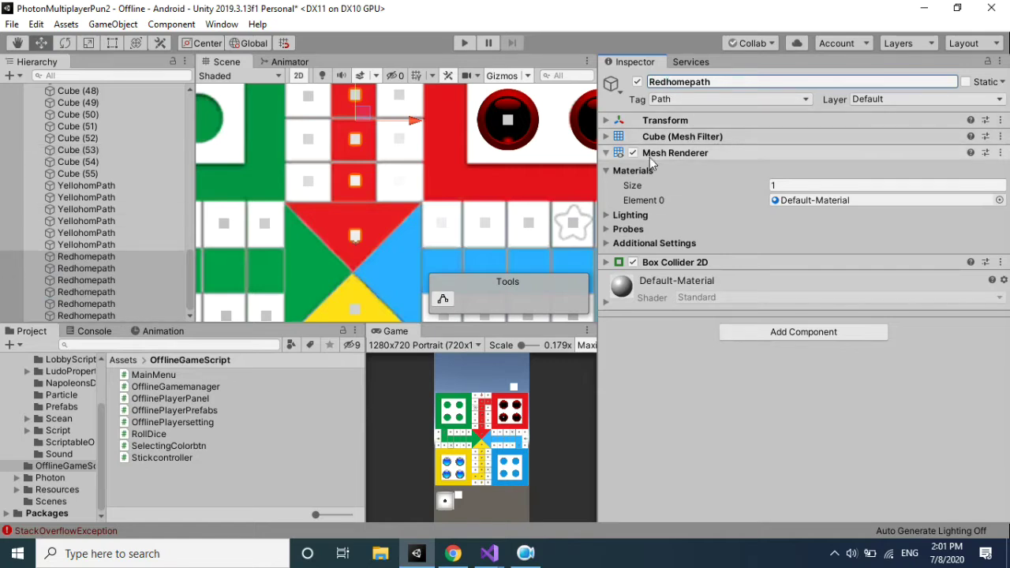
Give the six Redhomepath cubes the HomePath tag.
click(682, 100)
click(704, 473)
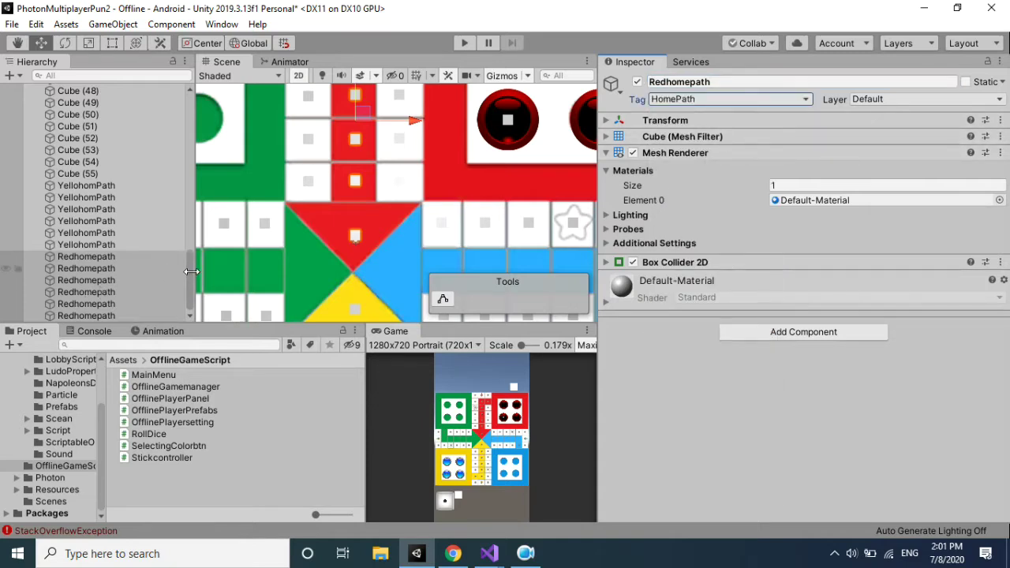
drag(188, 275, 188, 272)
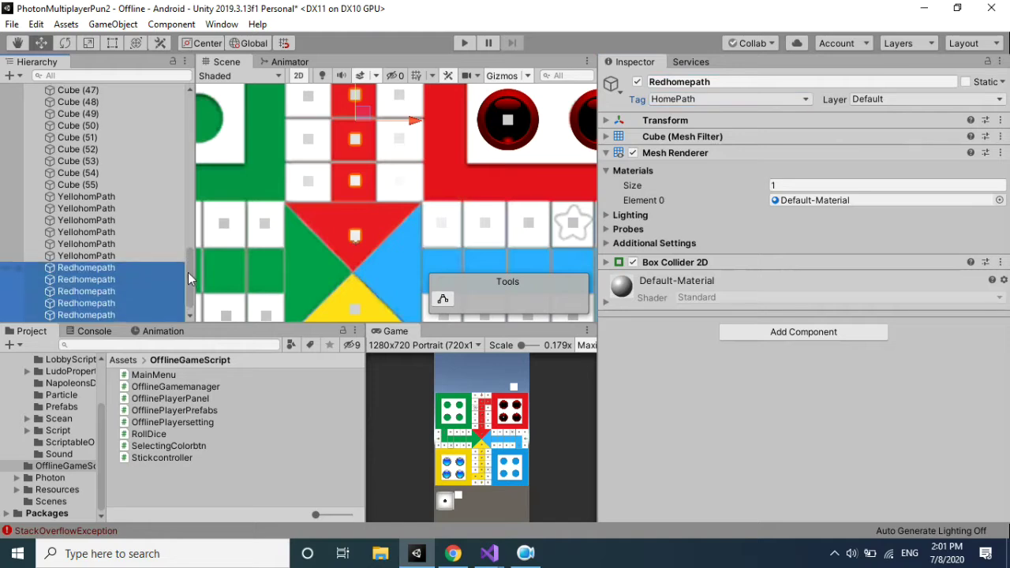
scroll(396, 203, down, 3)
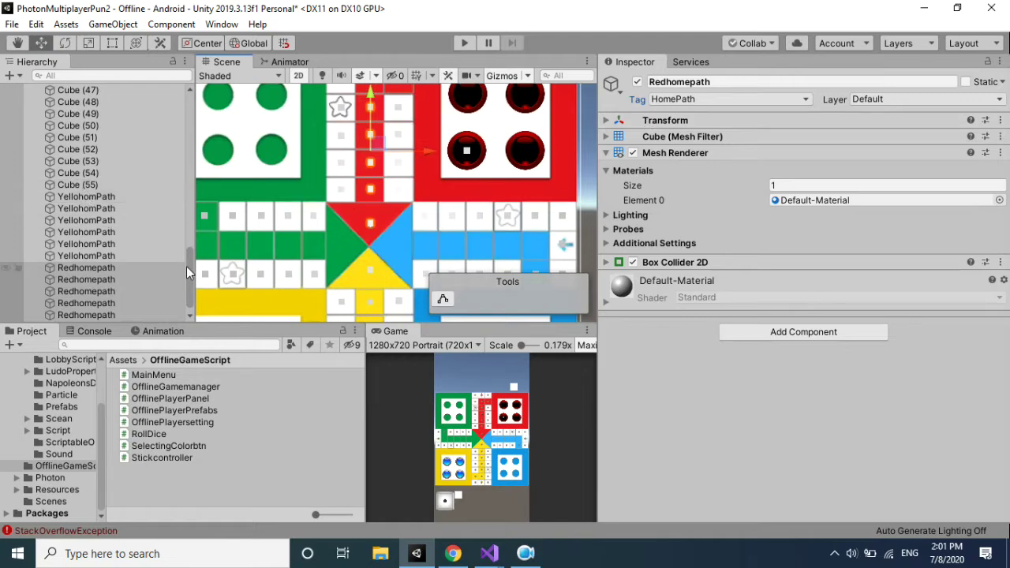
mouse_move(189, 267)
mouse_down()
mouse_move(184, 121)
mouse_move(184, 134)
mouse_up()
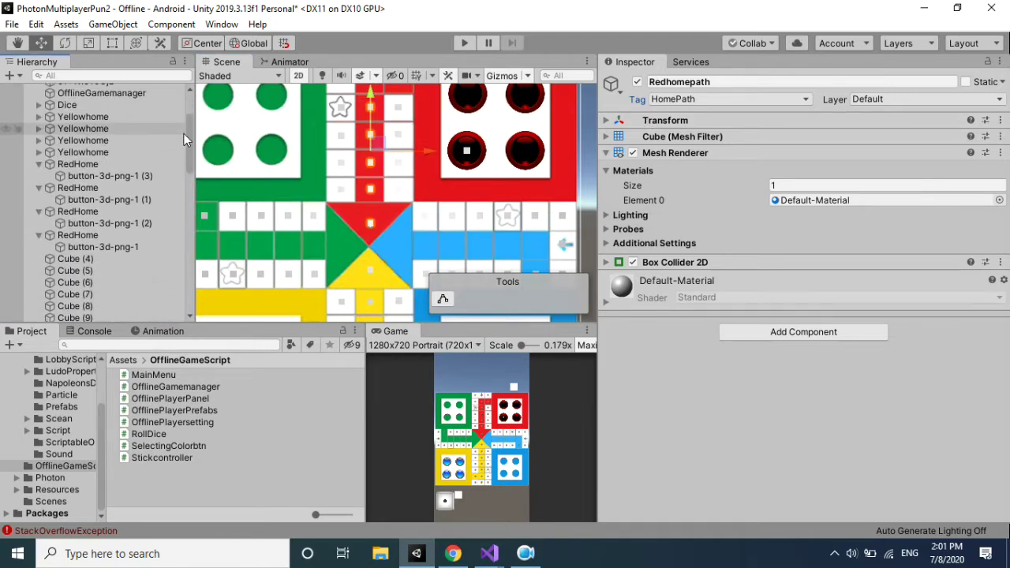
Set RedHome as Path Element 0 for all four red button-3d-png-1 tokens.
click(103, 170)
drag(103, 172, 820, 252)
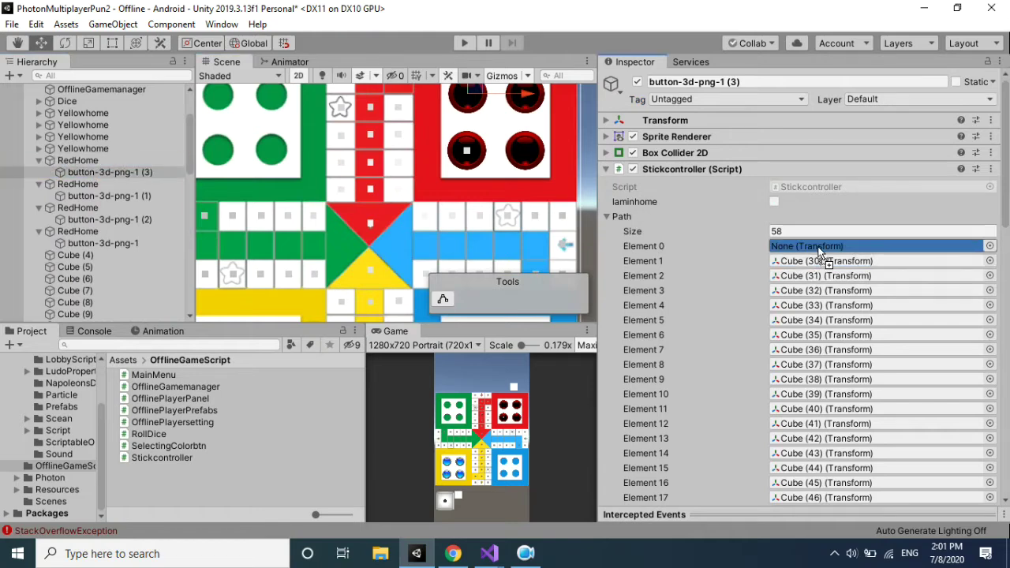
drag(819, 249, 812, 249)
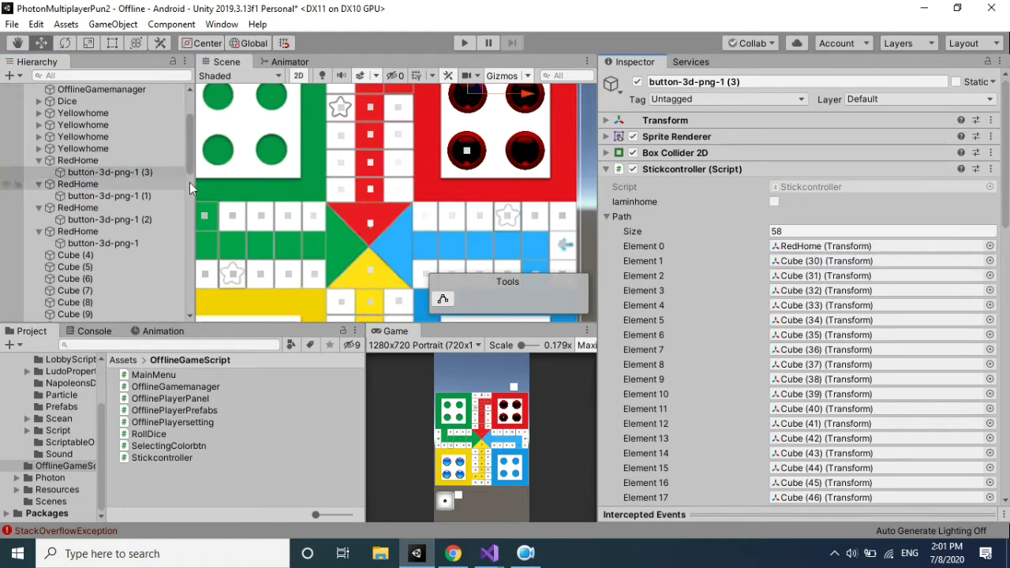
middle_drag(467, 108, 458, 130)
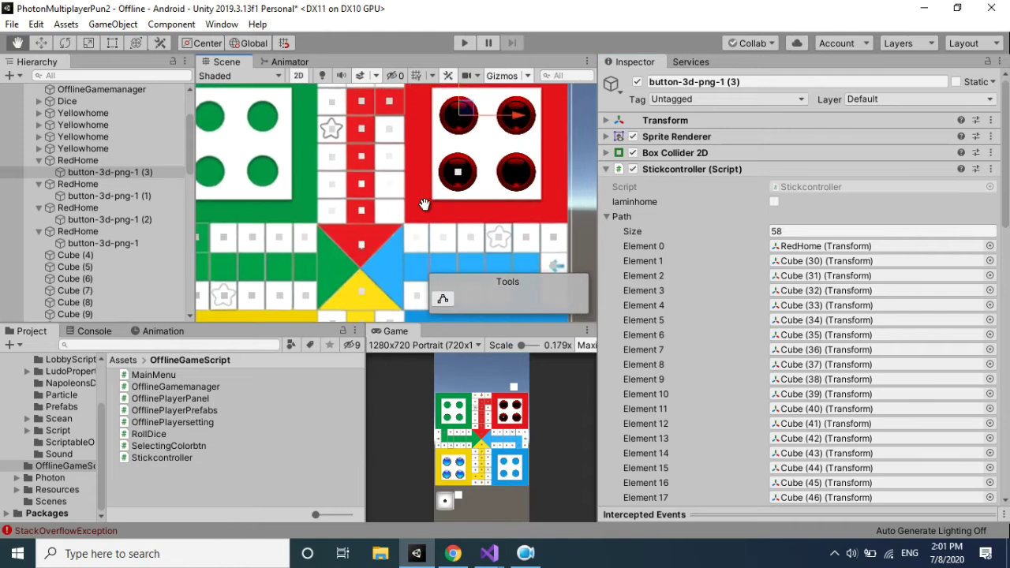
click(109, 195)
mouse_move(79, 184)
mouse_down()
mouse_move(813, 272)
mouse_move(811, 248)
mouse_up()
click(71, 219)
drag(77, 207, 793, 247)
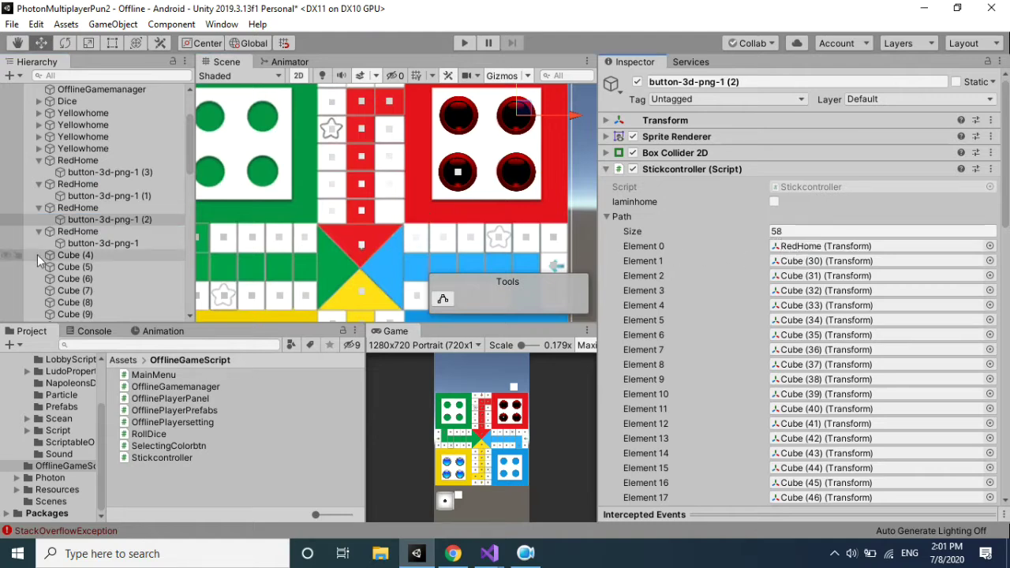
click(75, 243)
mouse_move(77, 231)
mouse_down()
mouse_move(79, 241)
mouse_move(702, 240)
mouse_up()
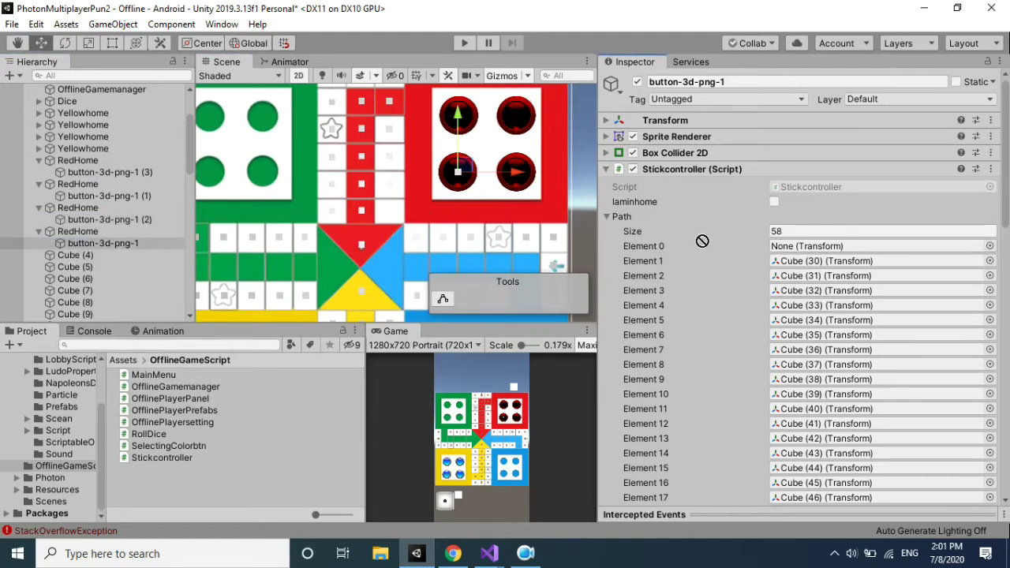
drag(772, 238, 797, 246)
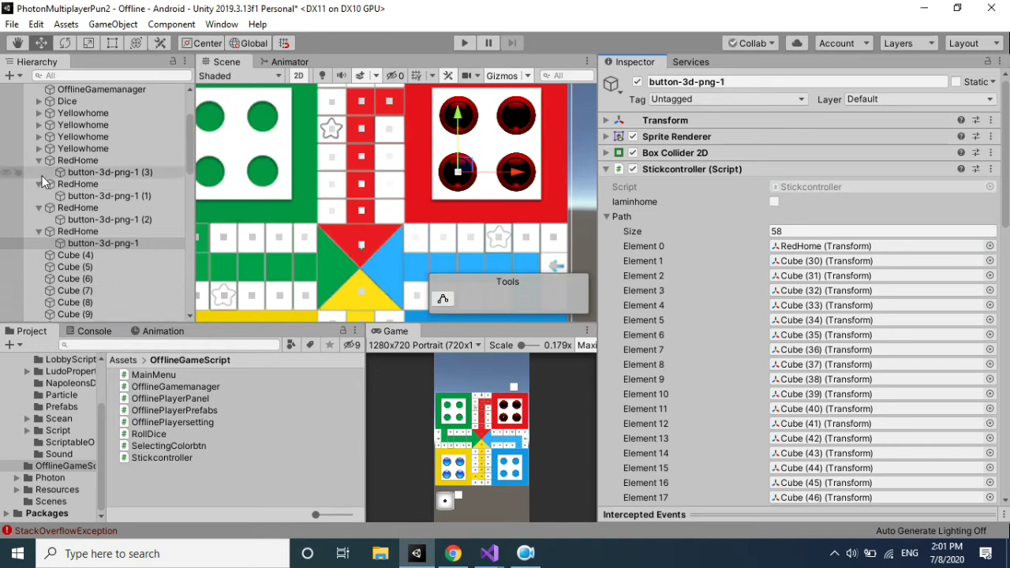
Collapse the expanded RedHome entries in the Hierarchy.
click(39, 184)
click(40, 161)
click(39, 184)
click(39, 196)
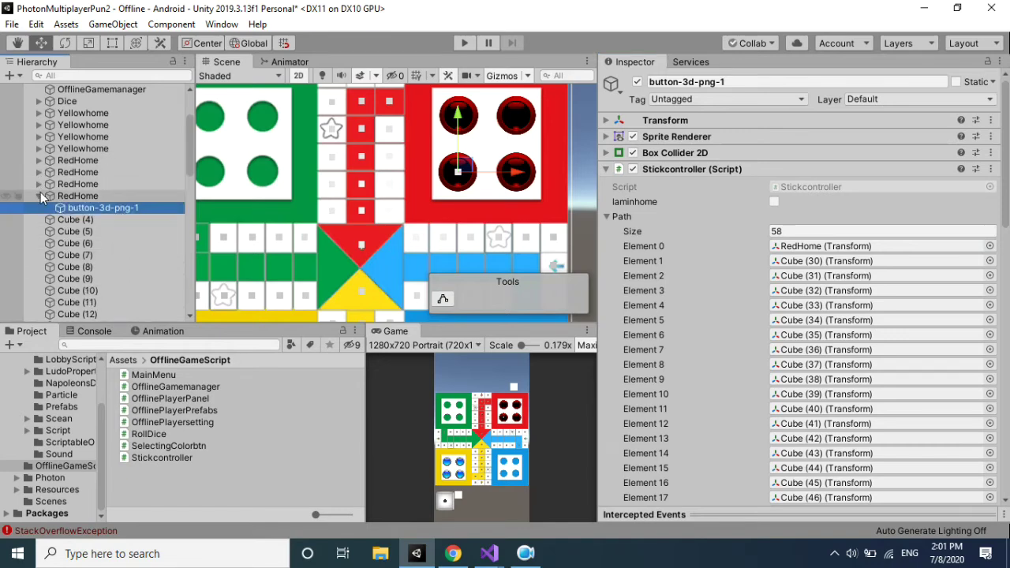
scroll(418, 221, down, 3)
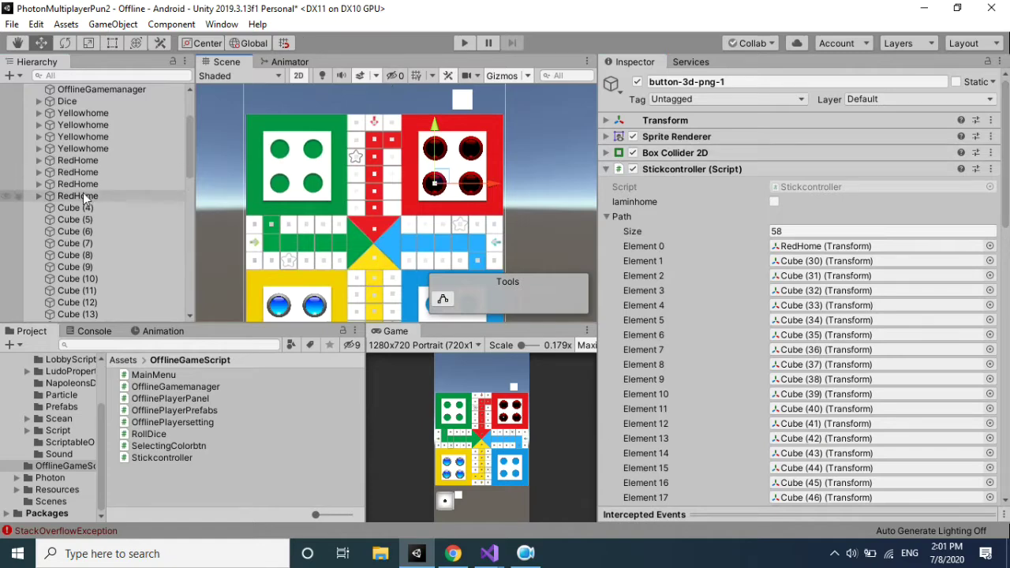
Frame Yellowhome and expand all four Yellowhome and four RedHome entries.
click(79, 112)
key(f)
scroll(378, 240, down, 2)
scroll(348, 236, down, 5)
scroll(339, 235, down, 1)
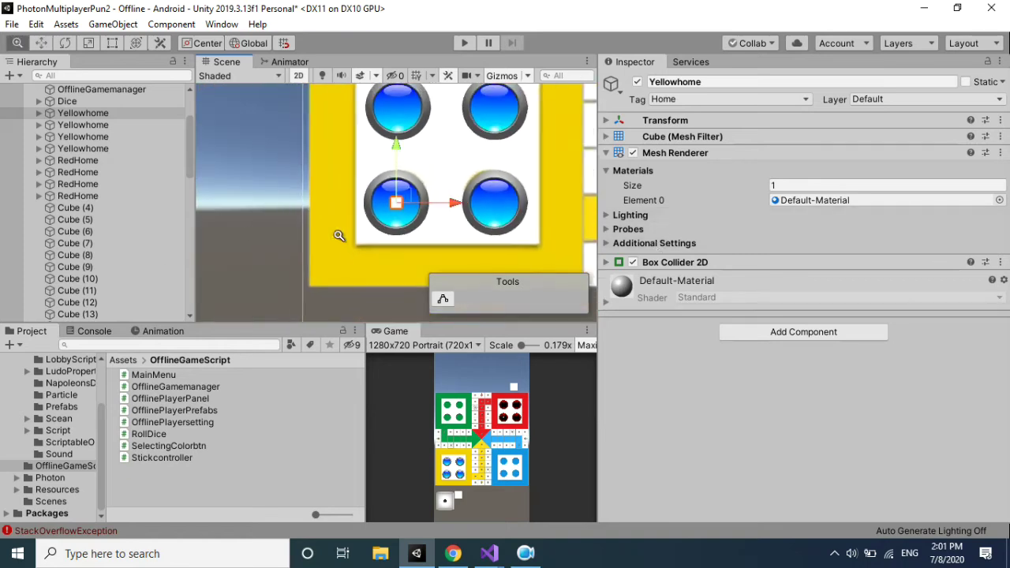
scroll(339, 235, down, 1)
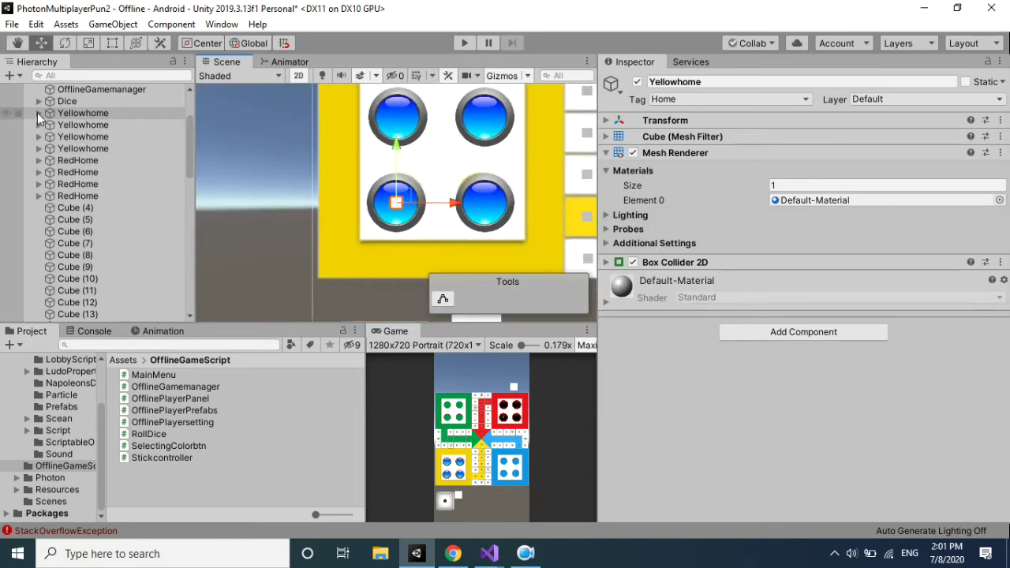
click(38, 113)
click(35, 136)
click(33, 160)
click(37, 161)
click(39, 185)
click(39, 207)
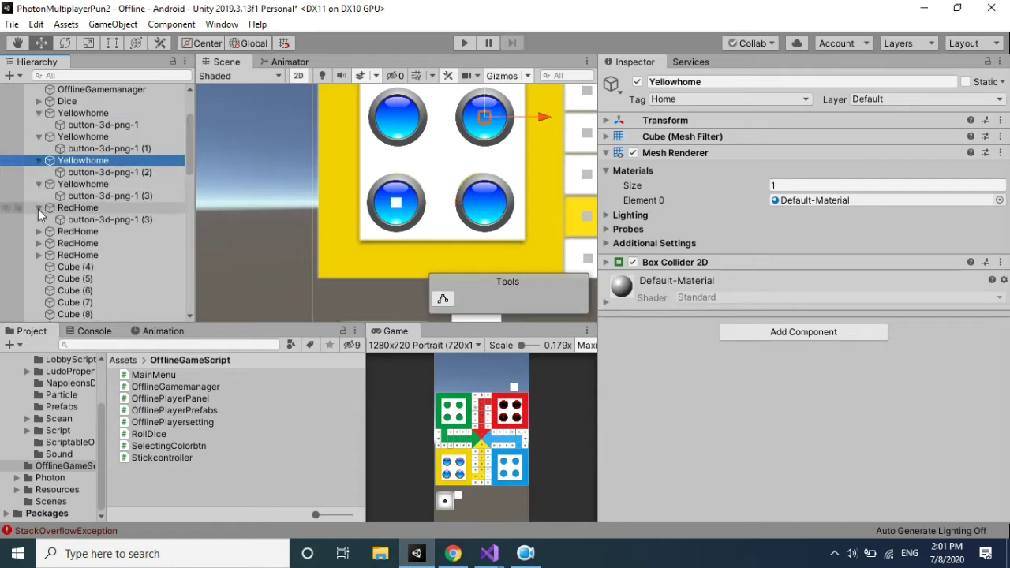
click(39, 231)
click(38, 255)
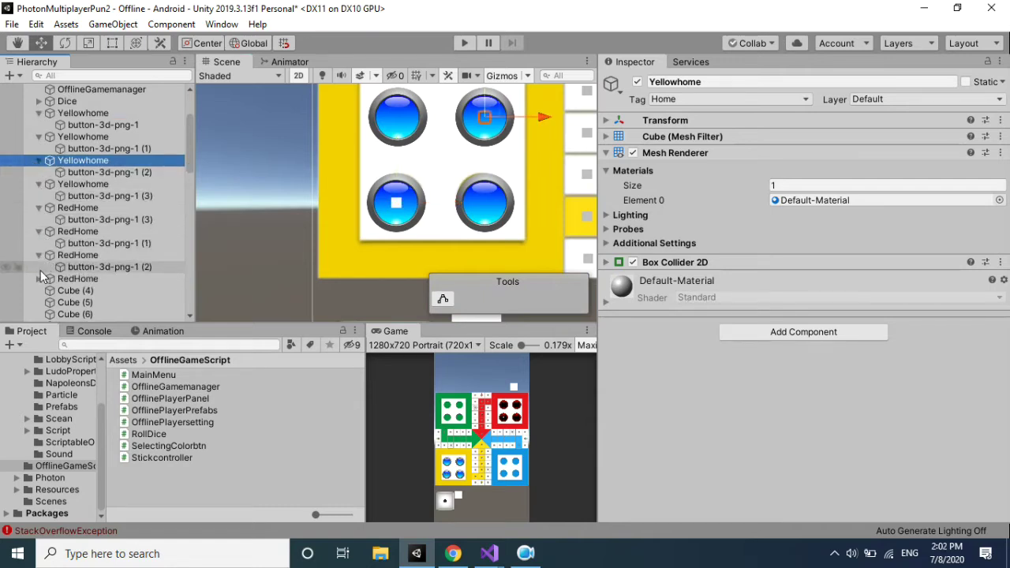
click(39, 279)
Multi-select all eight red and yellow button-3d-png-1 tokens.
click(78, 290)
ctrl+click(97, 268)
ctrl+click(94, 243)
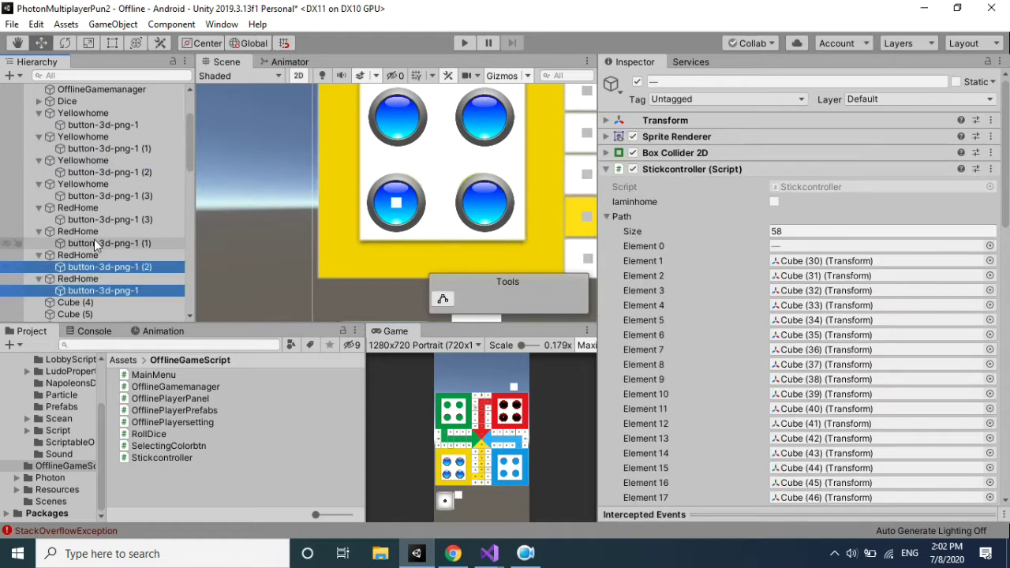
ctrl+click(99, 220)
ctrl+click(101, 197)
ctrl+click(97, 169)
ctrl+click(104, 148)
ctrl+click(106, 125)
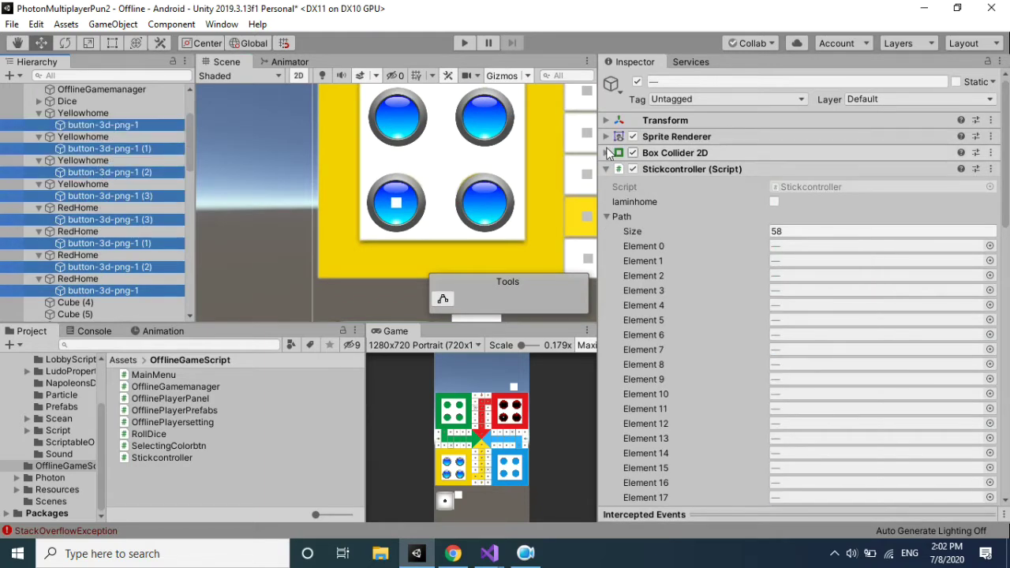
Set the tokens' Transform Scale X and Y to 0.6.
click(606, 169)
click(607, 119)
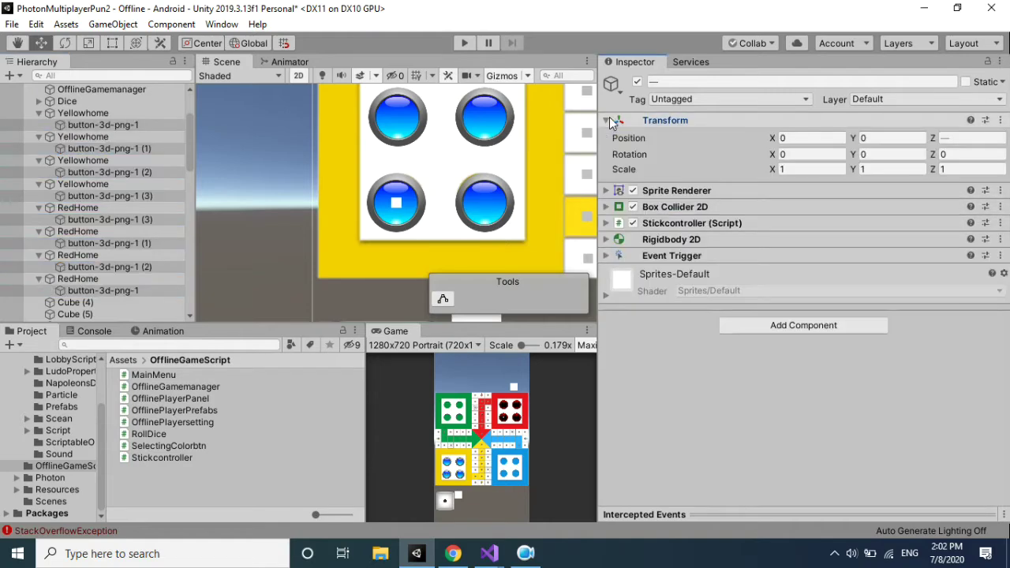
click(825, 169)
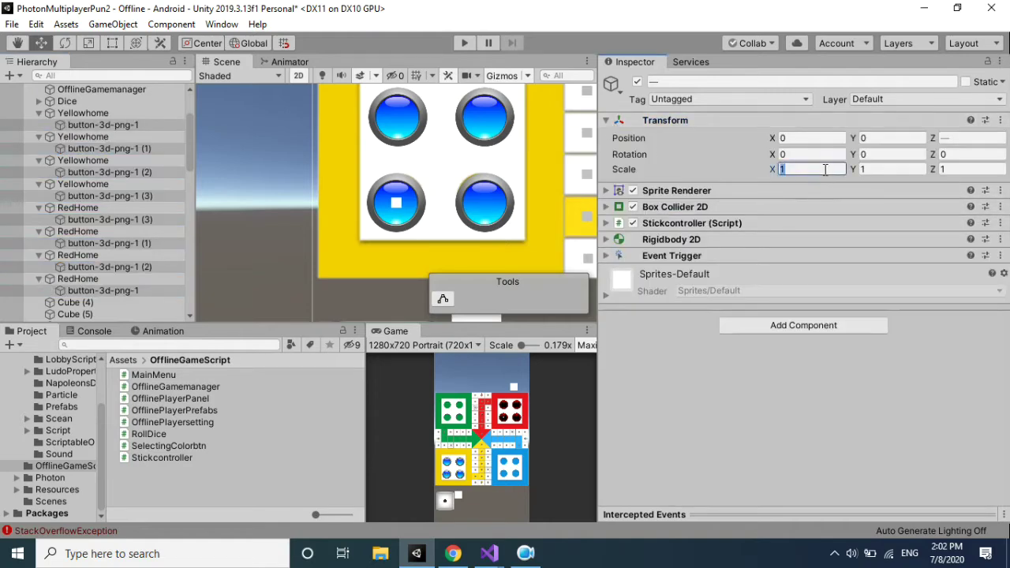
text(0.6)
key(Tab)
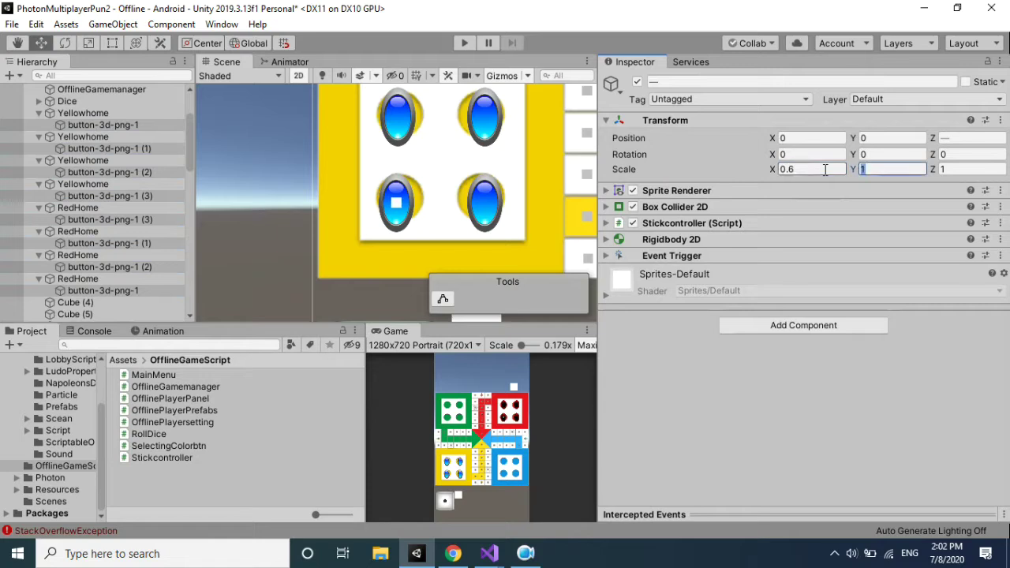
text(.6)
key(Return)
Collapse all Yellowhome and RedHome entries and select the first Yellowhome.
scroll(473, 170, down, 5)
scroll(489, 237, down, 3)
scroll(489, 237, down, 2)
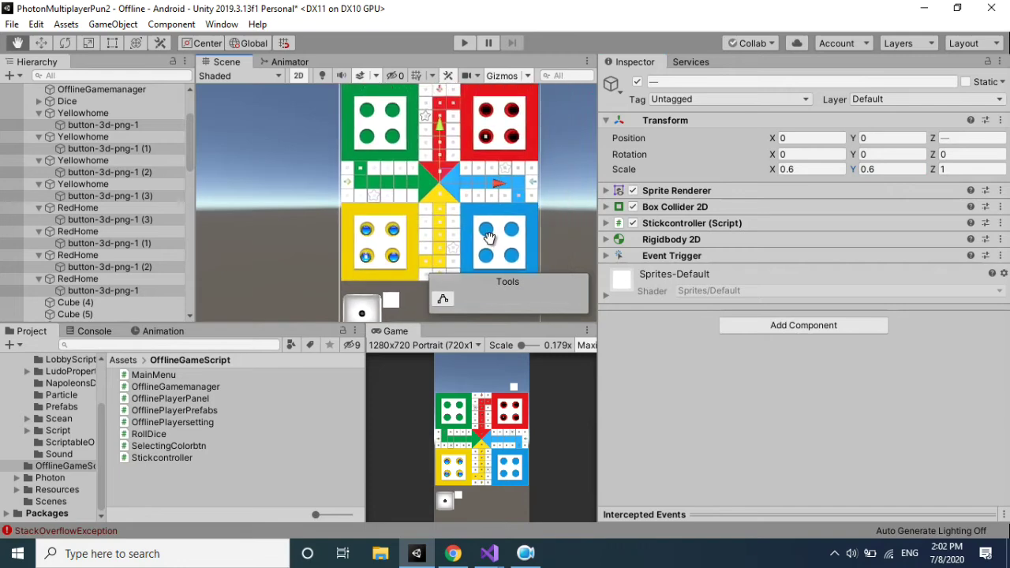
scroll(390, 253, up, 3)
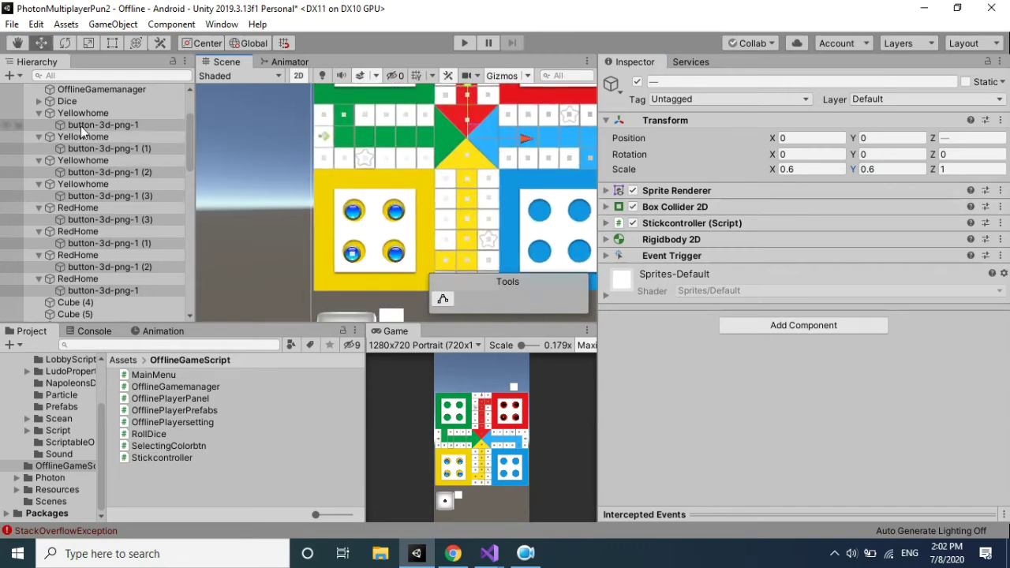
click(39, 113)
click(39, 124)
click(39, 137)
click(39, 148)
click(39, 161)
click(39, 172)
click(39, 184)
click(39, 196)
click(79, 113)
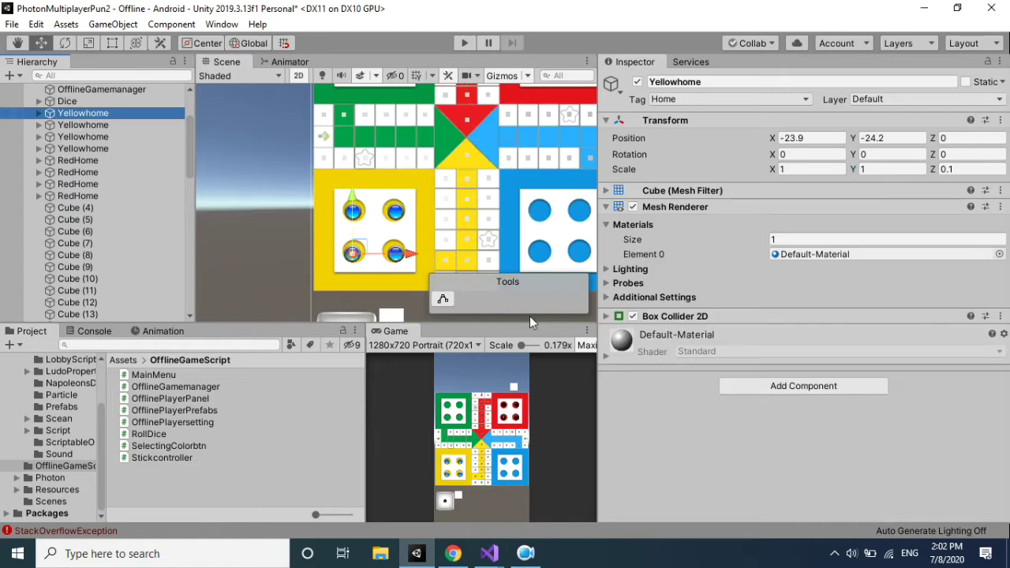
Frame Yellowhome and add a Horizontal Layout Group with Child Alignment Middle Center.
click(476, 303)
key(f)
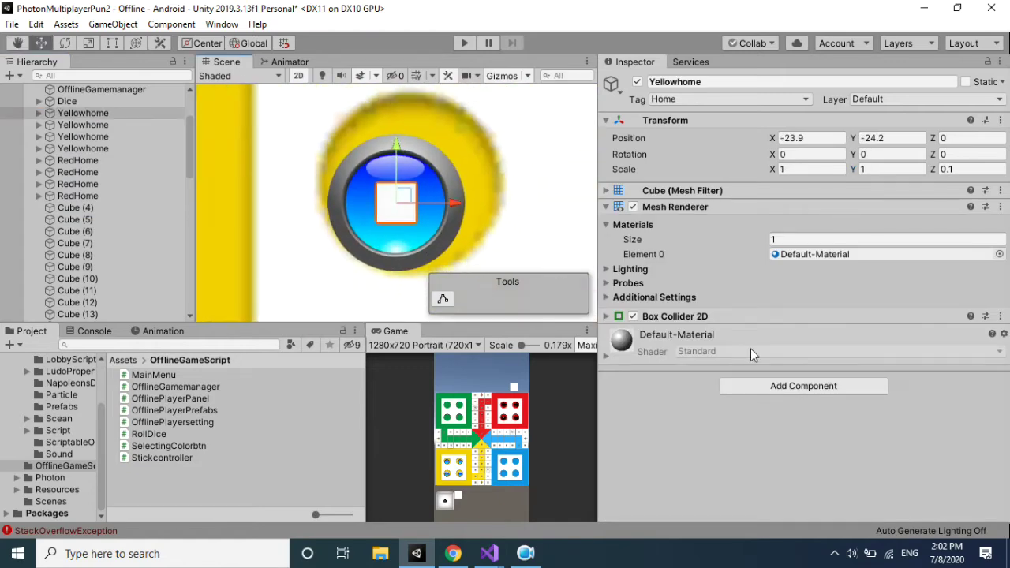
click(796, 386)
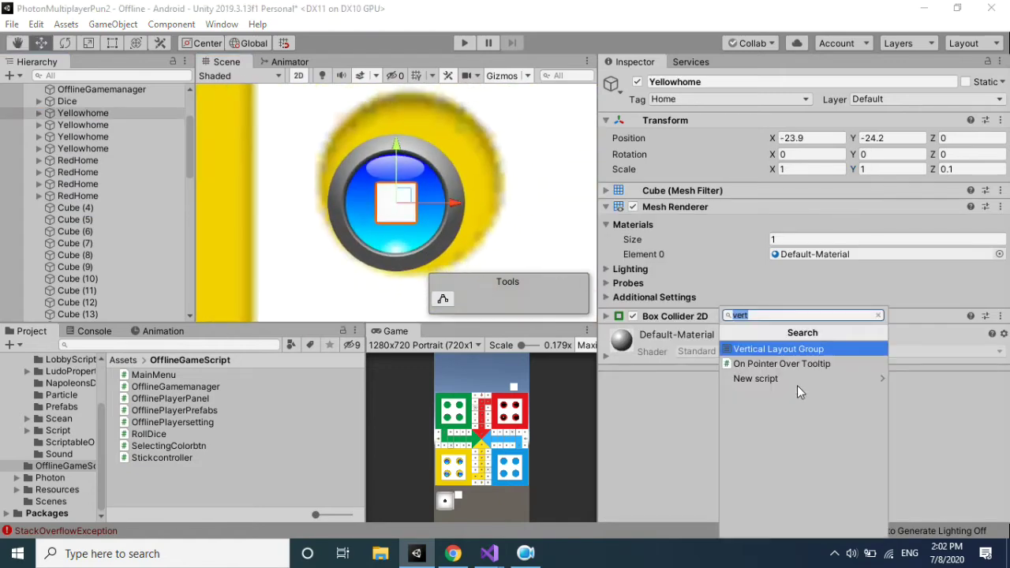
text(ho)
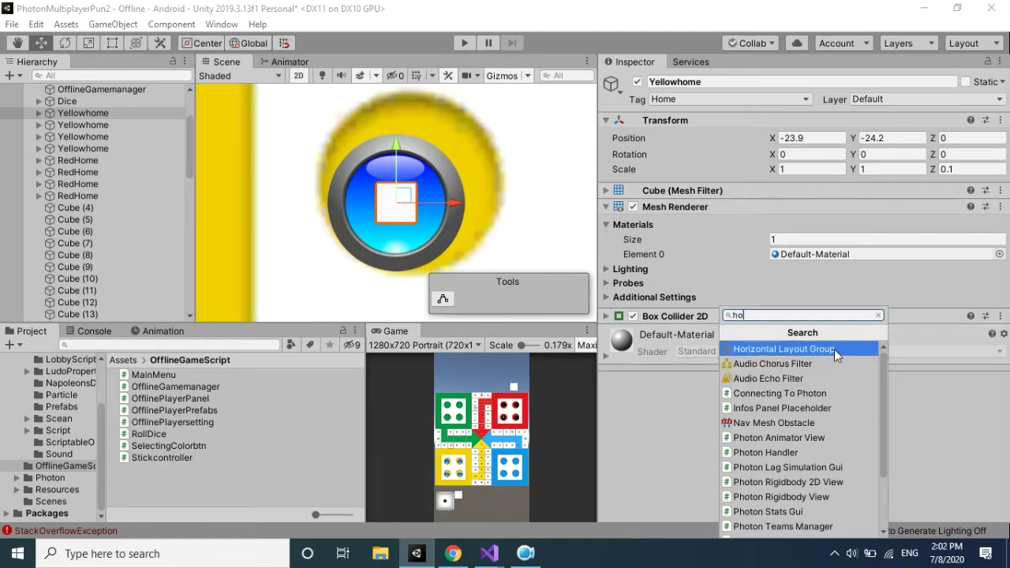
click(834, 349)
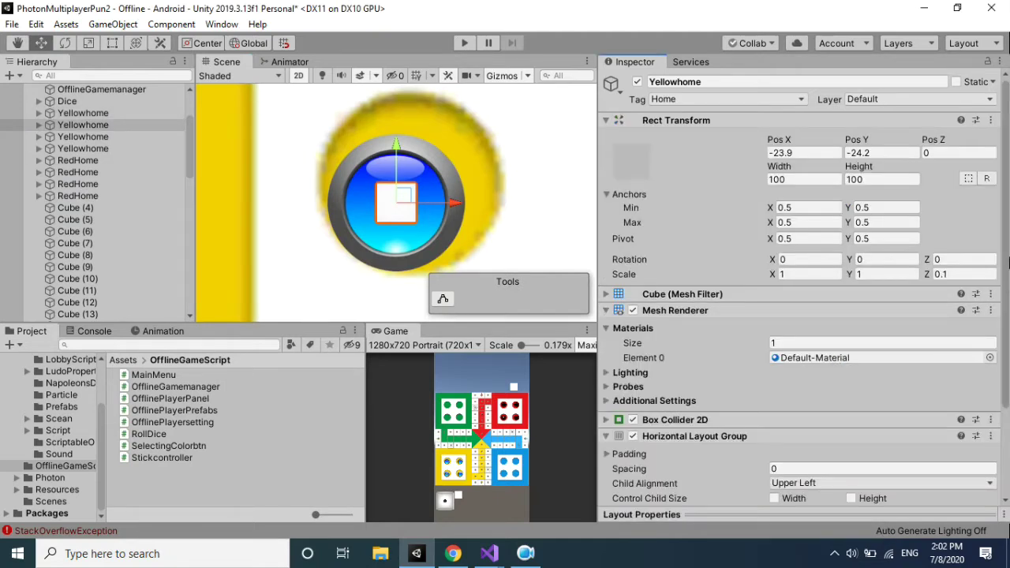
drag(1006, 301, 1008, 379)
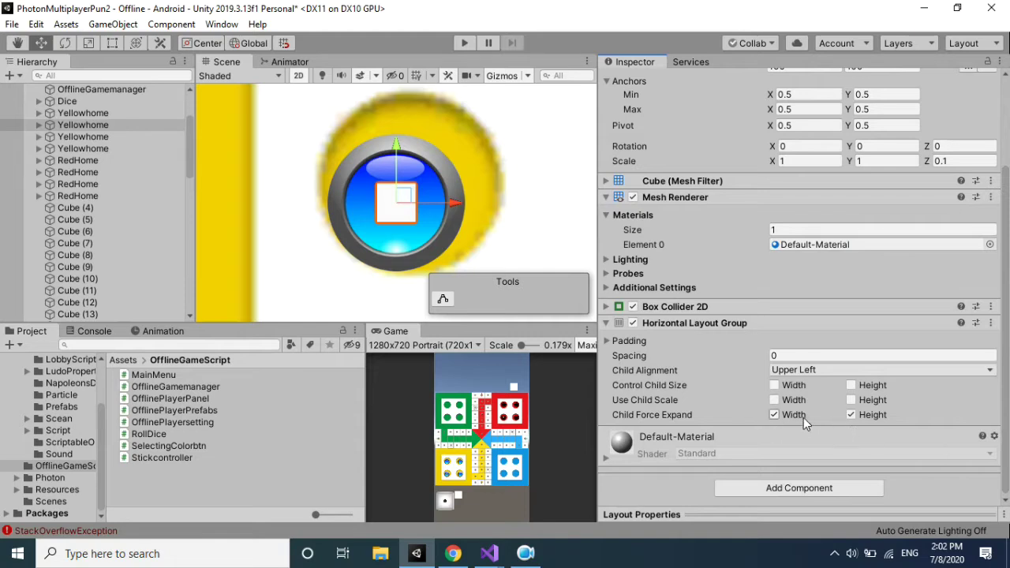
click(813, 372)
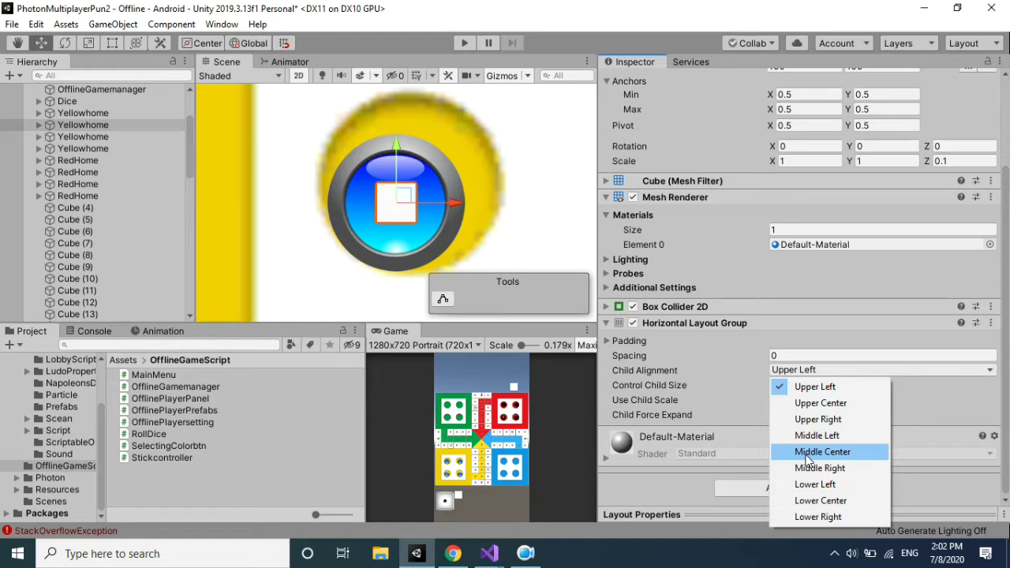
click(806, 454)
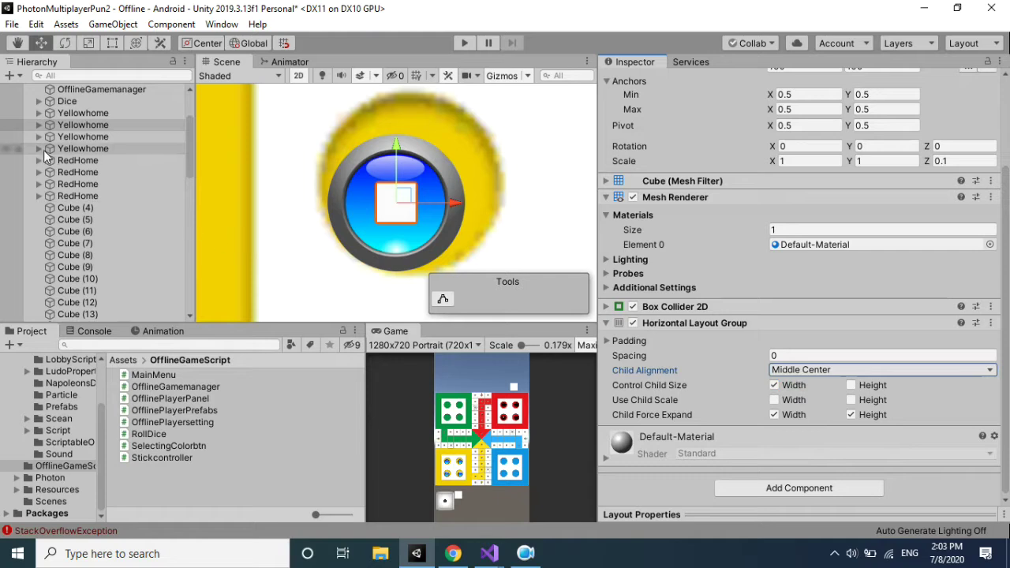
click(39, 125)
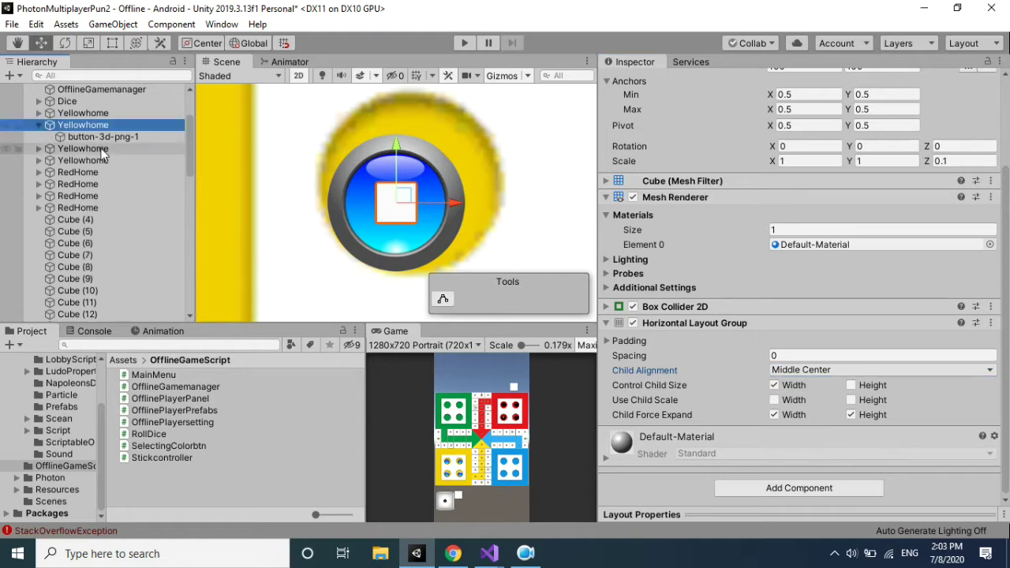
click(101, 139)
key(ctrl+d)
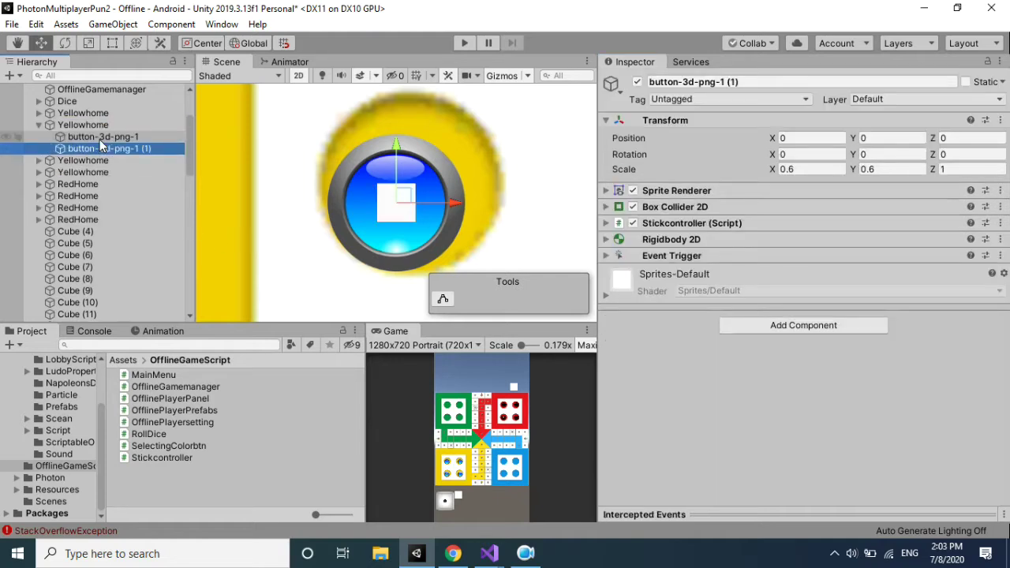
key(ctrl+d)
key(ctrl+z)
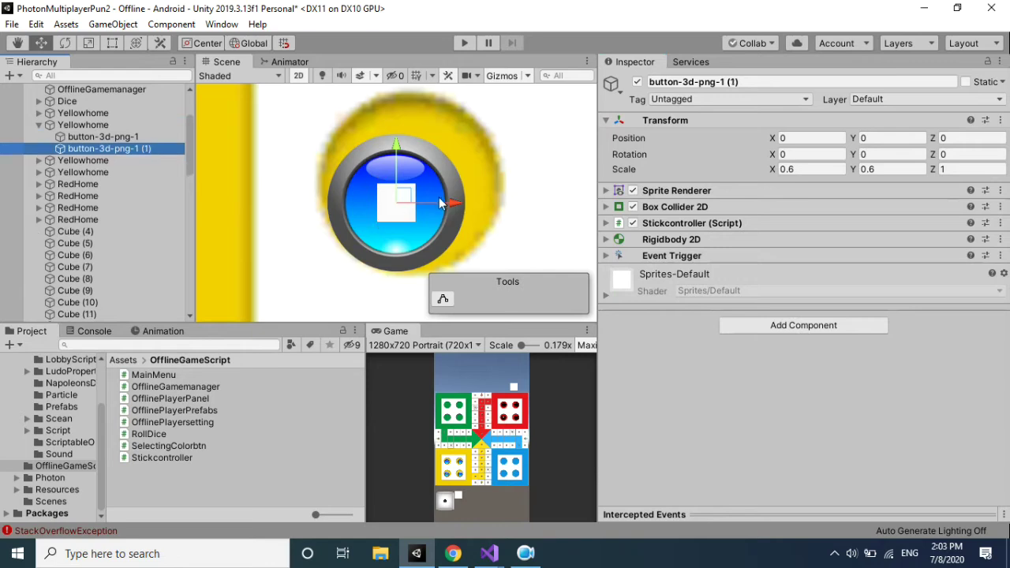
key(ctrl+z)
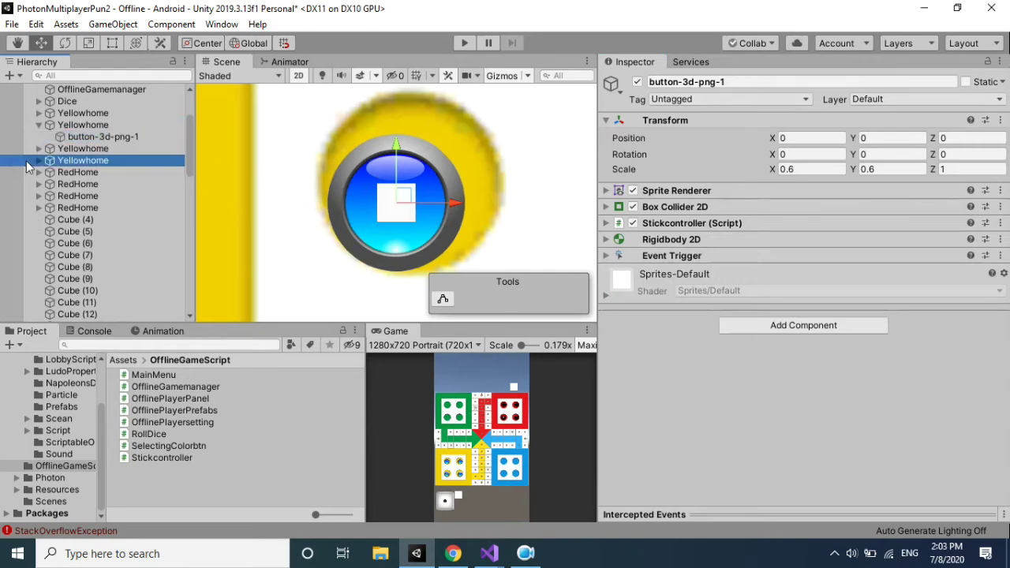
click(75, 138)
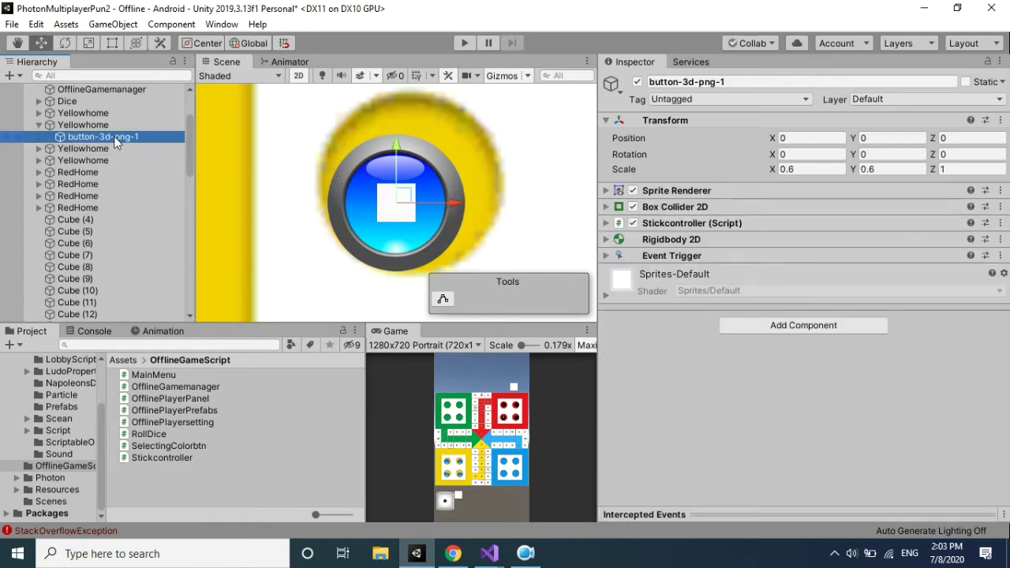
Expand the Yellowhome and RedHome entries to reveal their tokens.
click(40, 149)
click(37, 171)
click(38, 196)
click(38, 231)
click(38, 255)
click(38, 219)
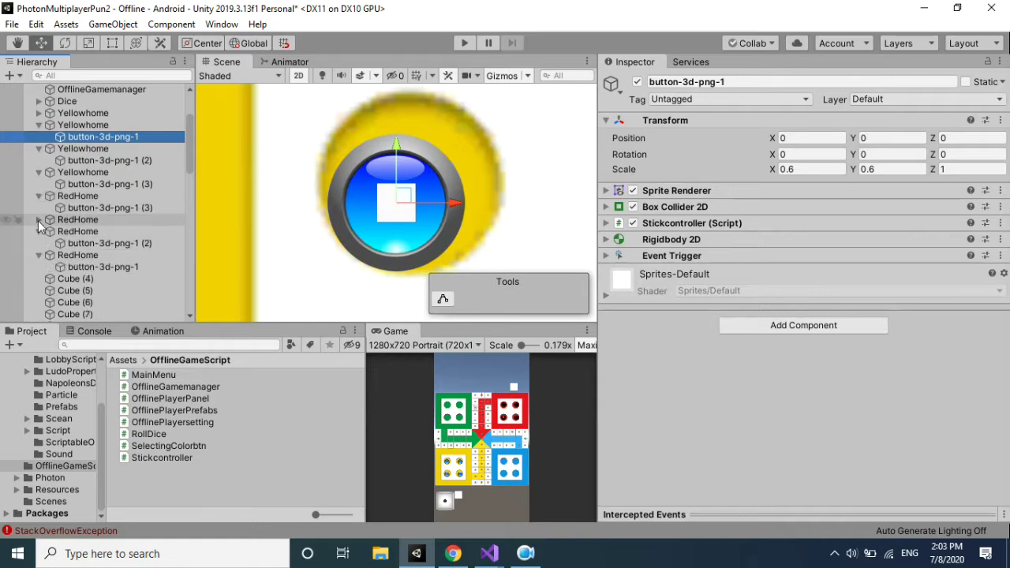
Multi-select the button-3d-png-1 tokens across the red and yellow homes.
click(103, 279)
ctrl+click(103, 254)
ctrl+click(101, 231)
ctrl+click(95, 208)
ctrl+click(97, 184)
ctrl+click(102, 160)
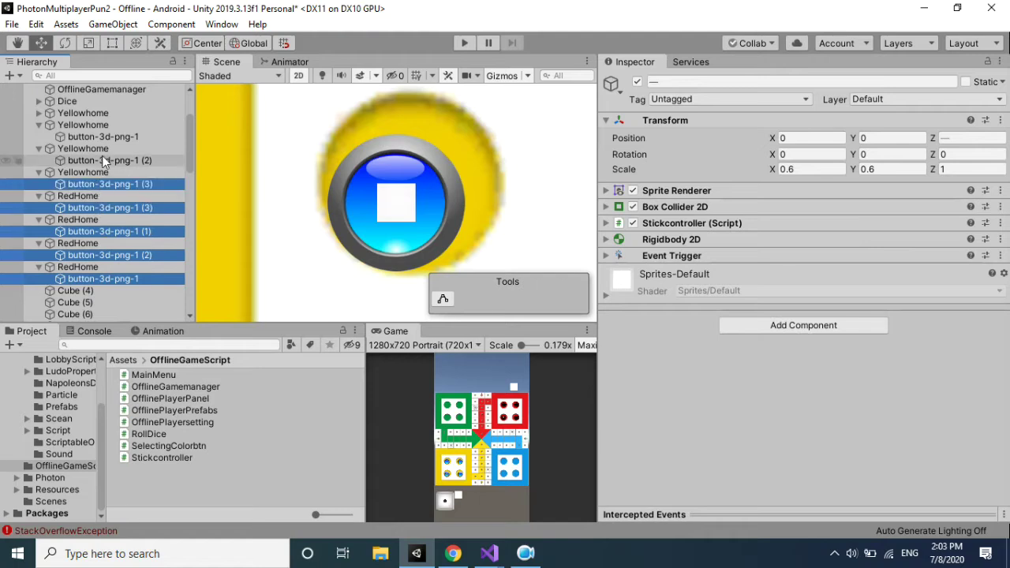
ctrl+click(103, 137)
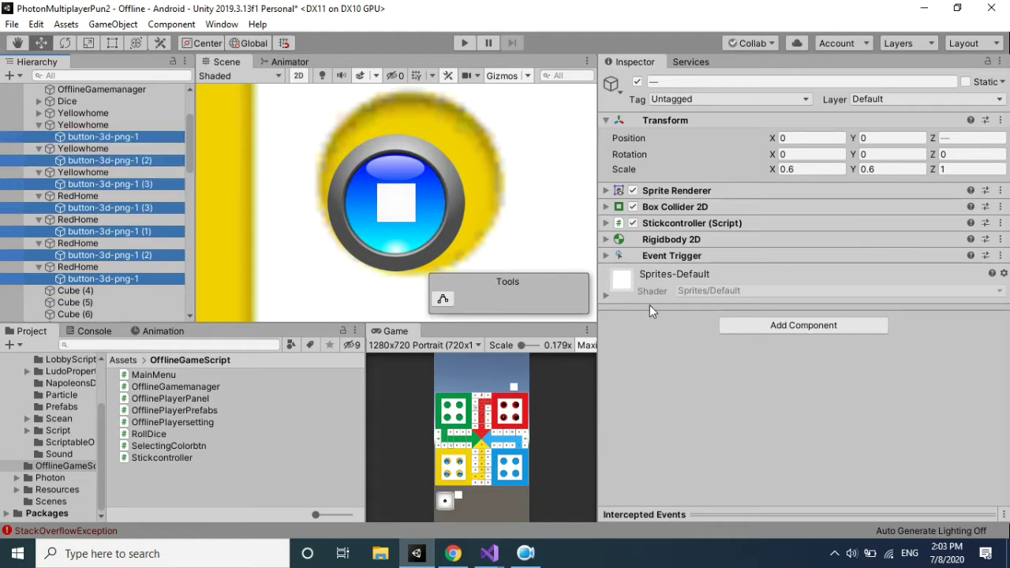
Add an Image component to the selected tokens, disable it, and fold it away.
click(776, 327)
text(imak)
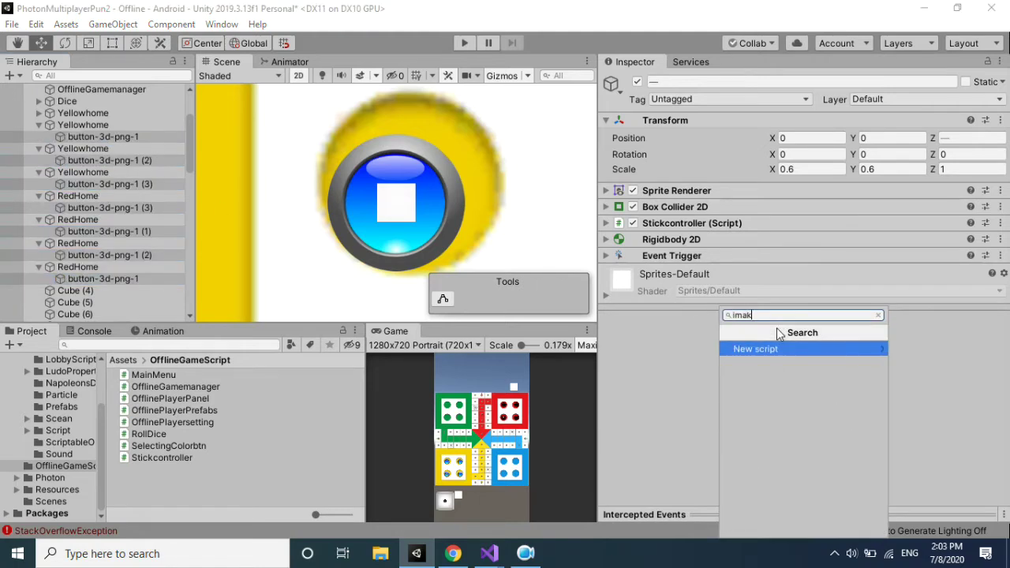
key(BackSpace)
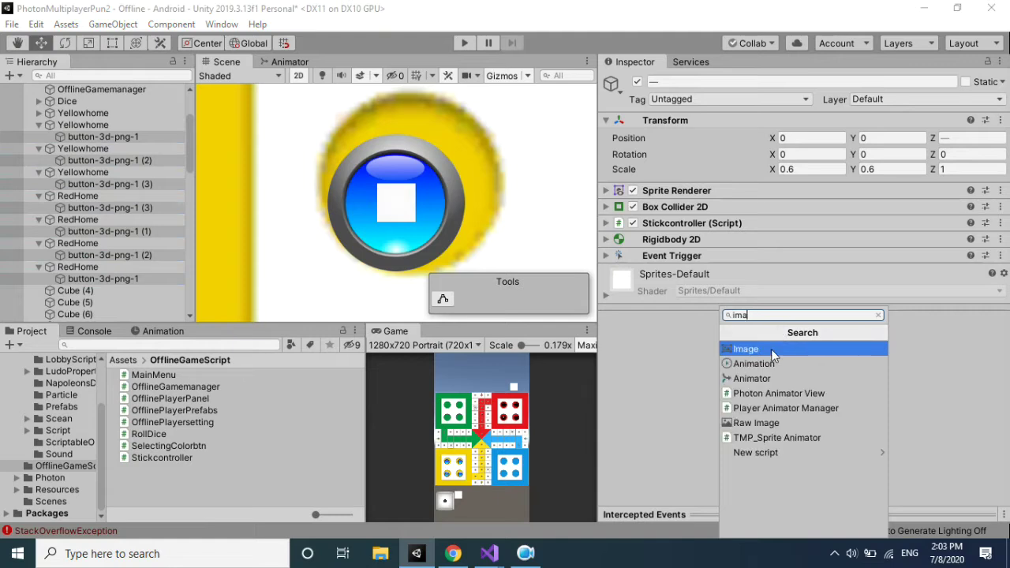
click(771, 349)
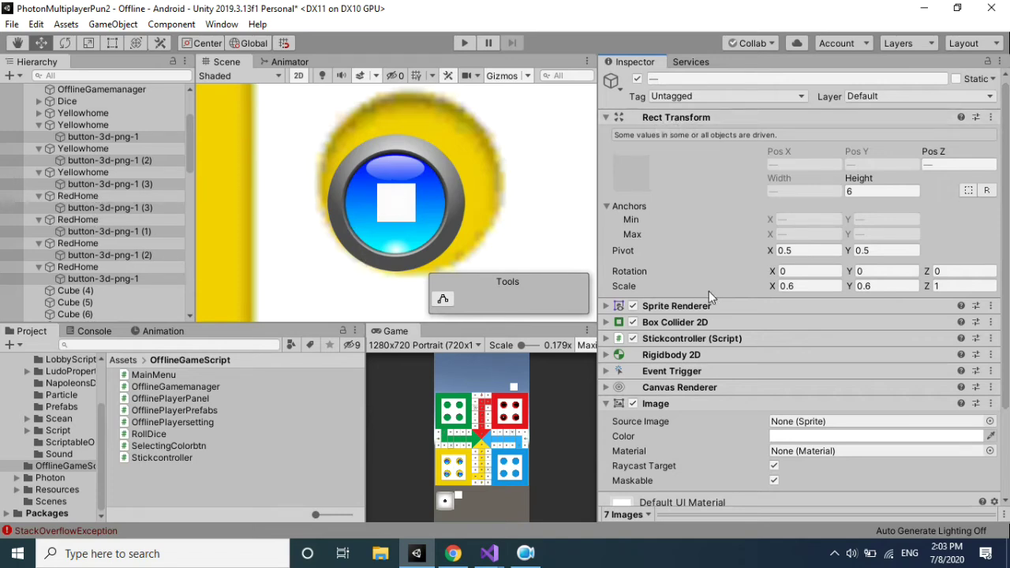
key(ctrl+z)
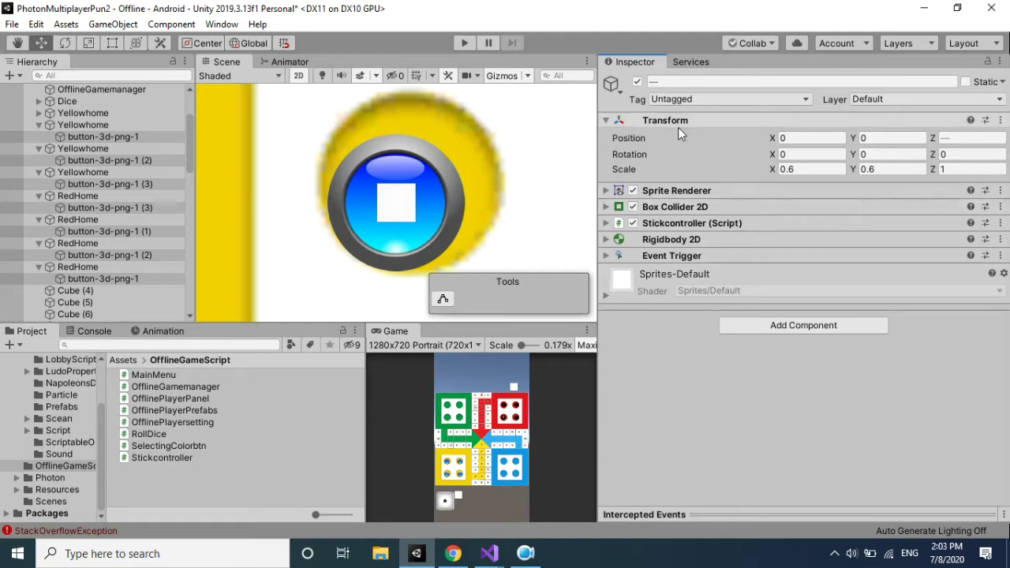
click(746, 330)
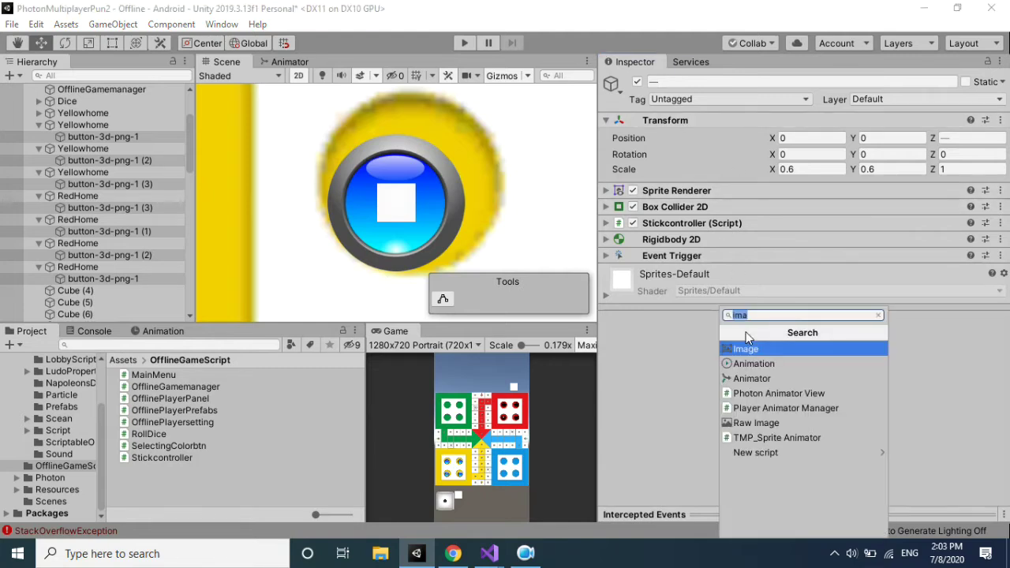
click(748, 351)
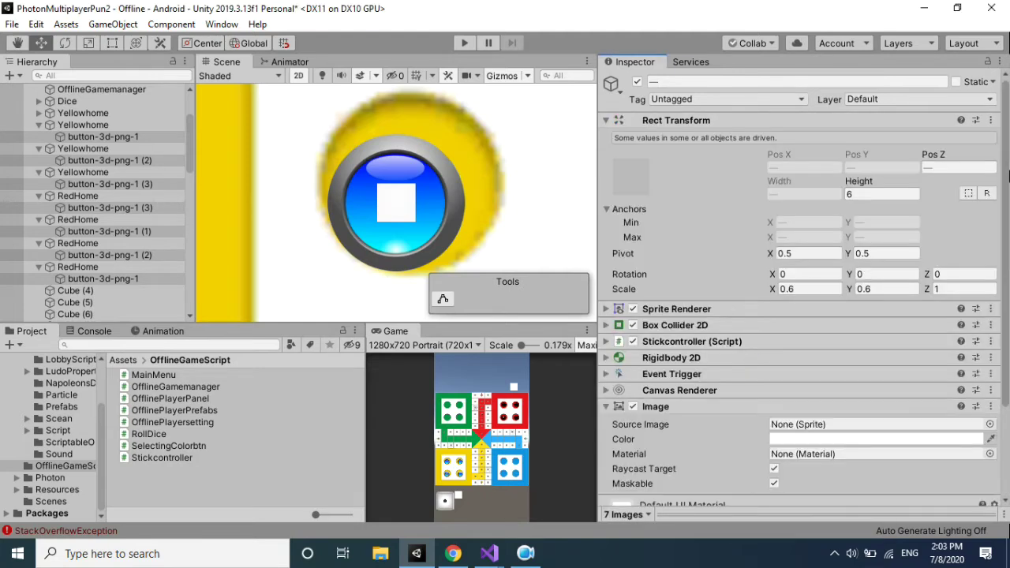
scroll(800, 315, down, 3)
click(633, 292)
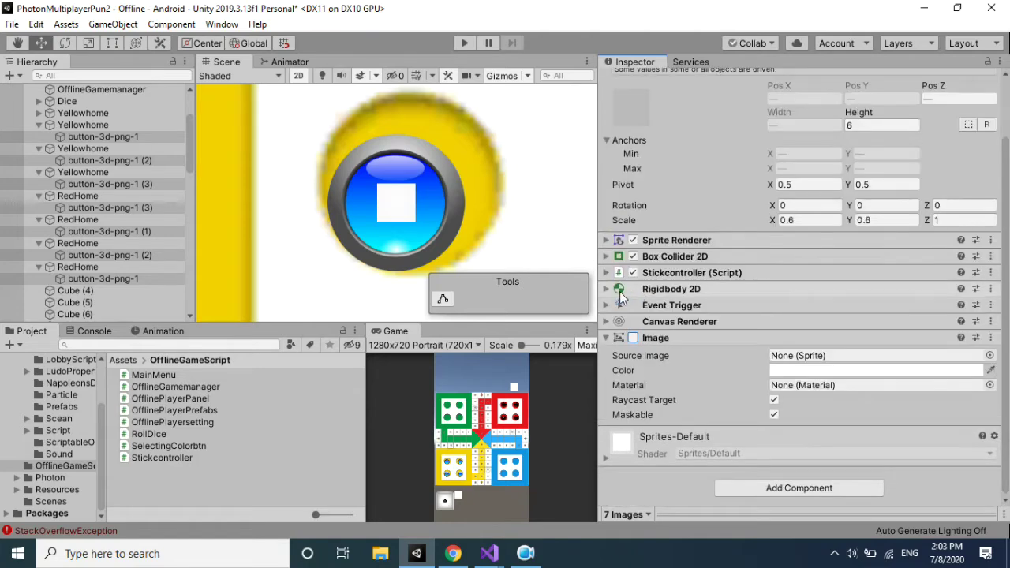
click(608, 339)
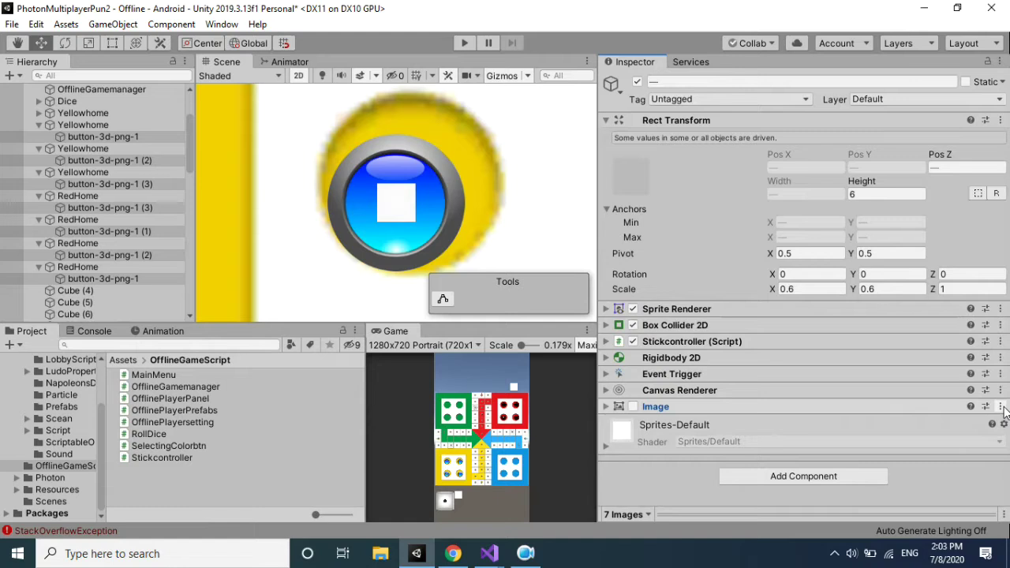
Inspect the Yellowhome groups and collapse all expanded home entries.
click(84, 149)
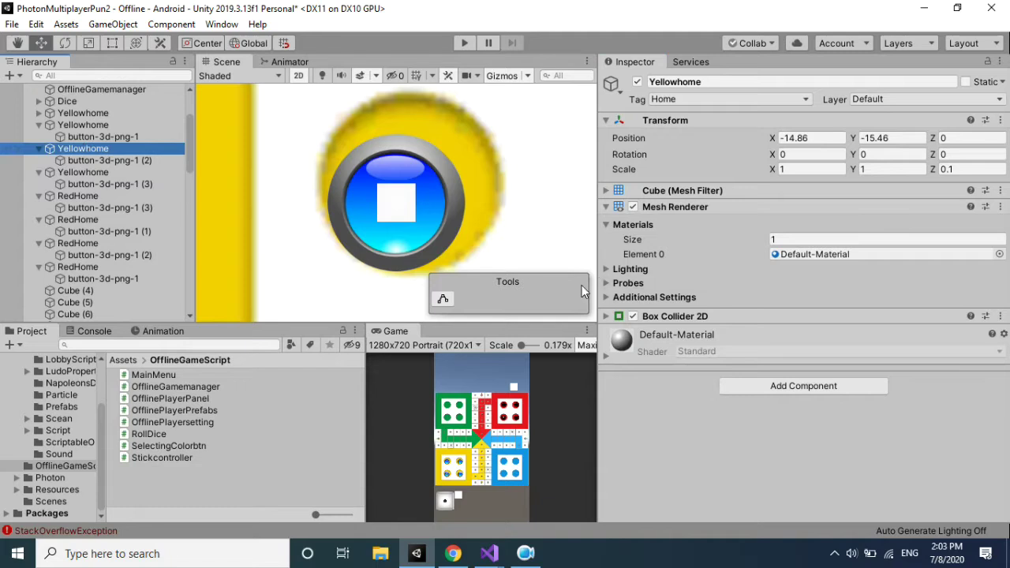
click(79, 173)
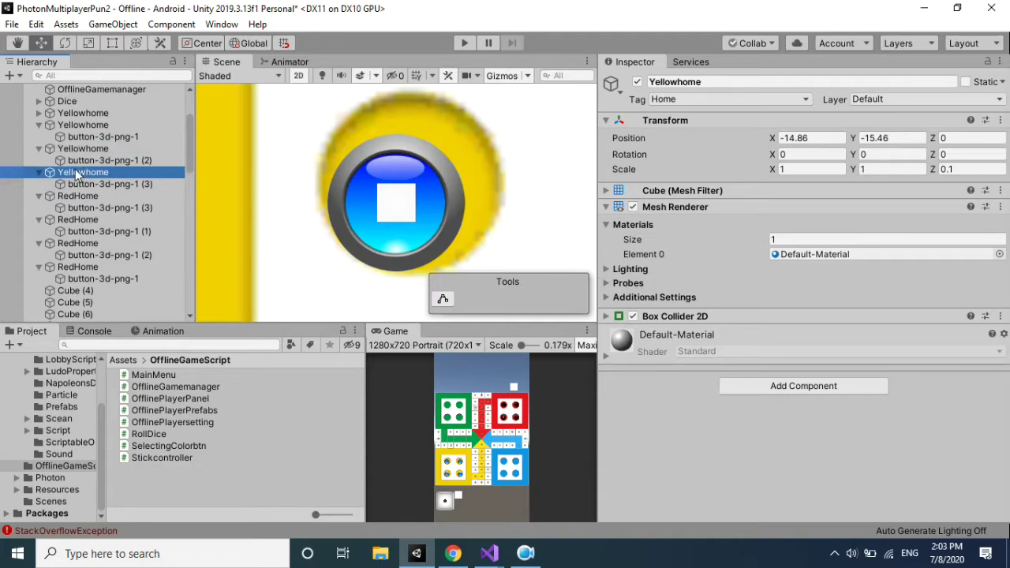
click(92, 126)
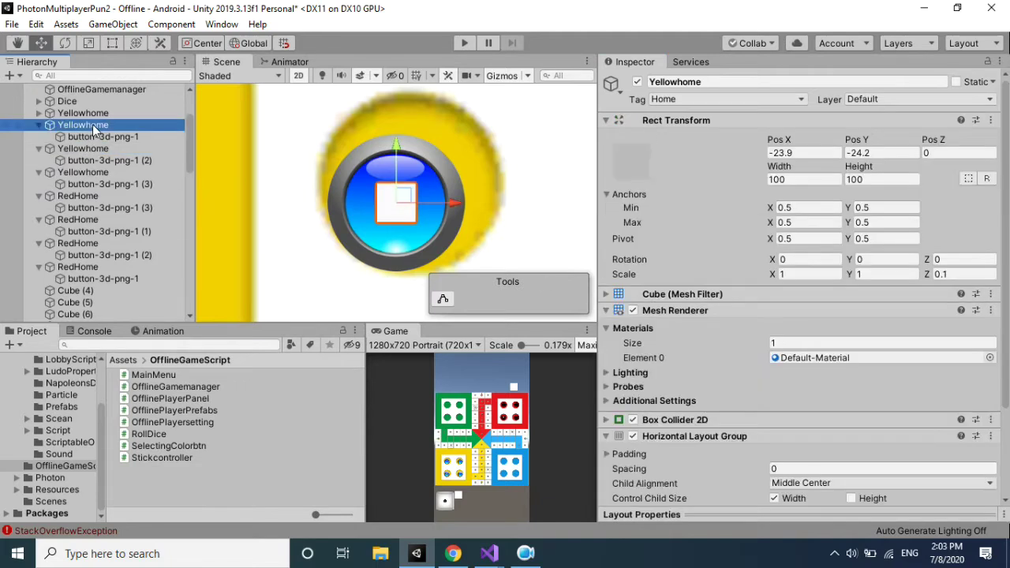
click(38, 149)
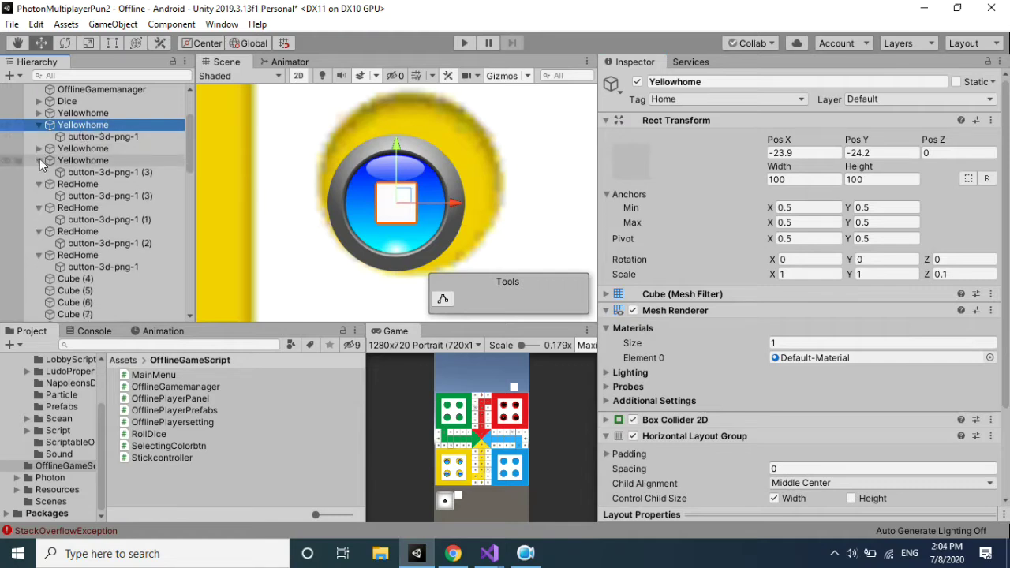
click(39, 160)
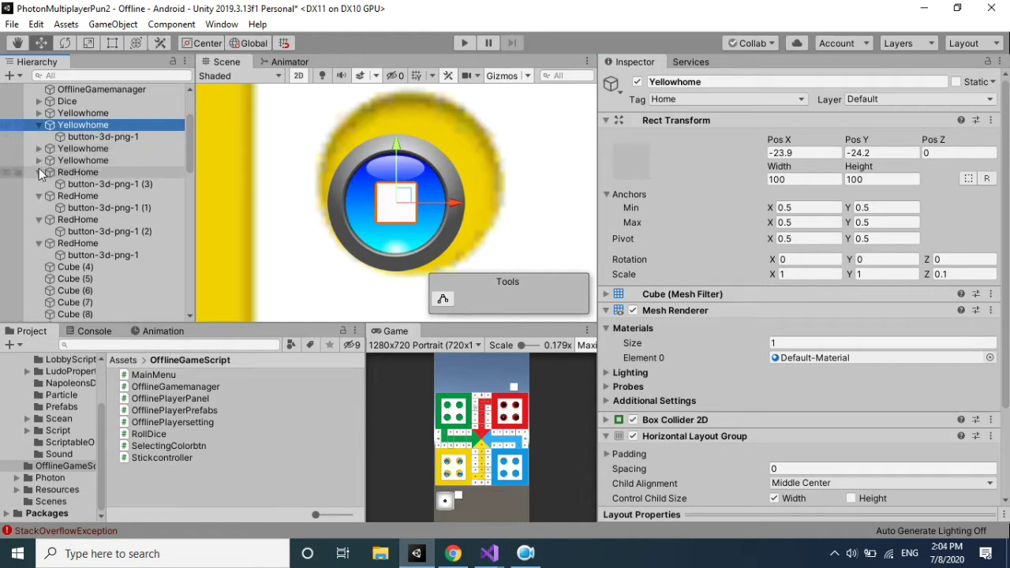
click(38, 172)
click(39, 184)
click(39, 184)
click(39, 184)
click(39, 196)
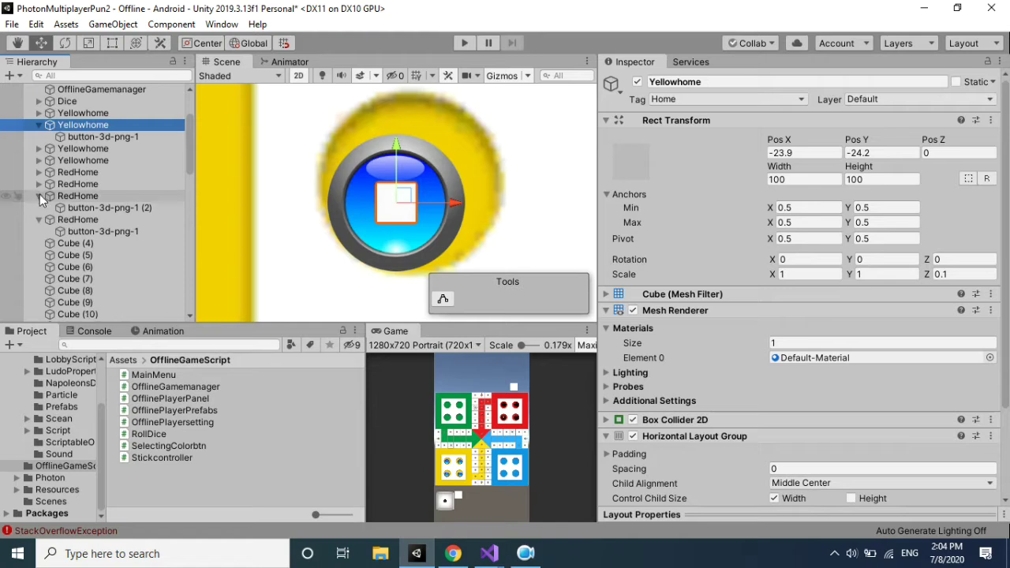
click(39, 207)
Add a disabled Image component to button-3d-png-1 (1) in the first Yellowhome.
click(39, 113)
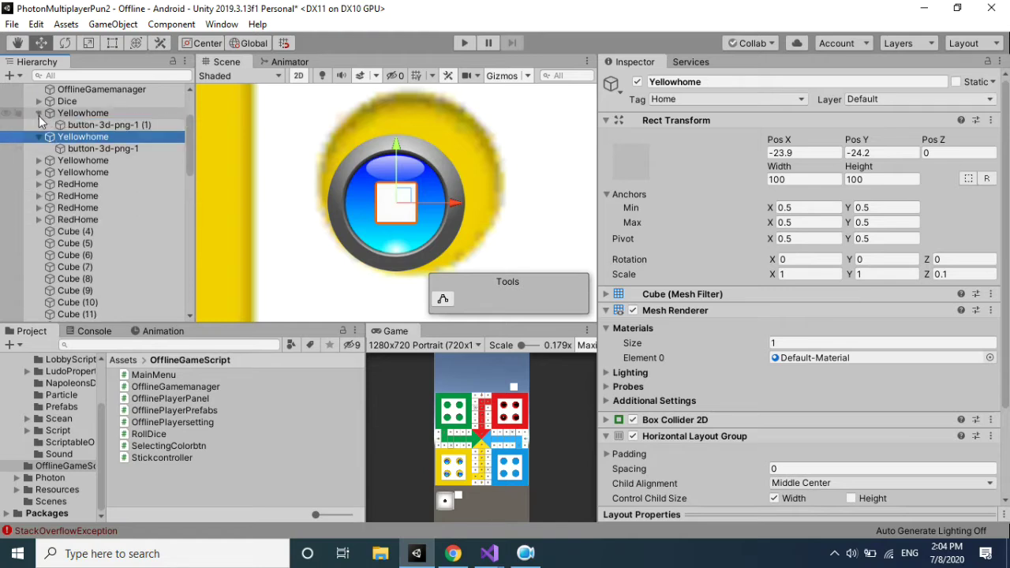
click(102, 125)
click(760, 329)
text(ima)
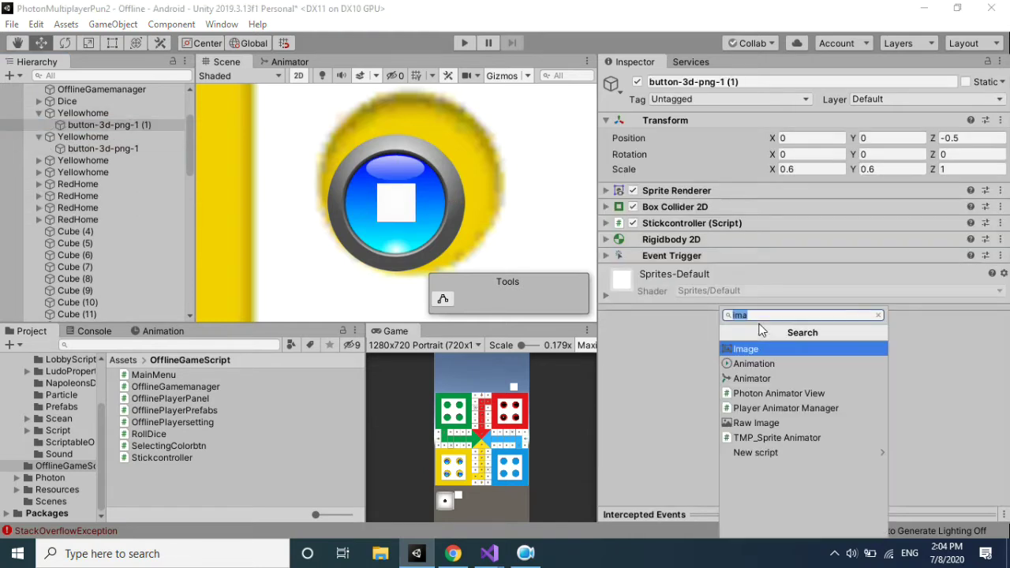
click(765, 354)
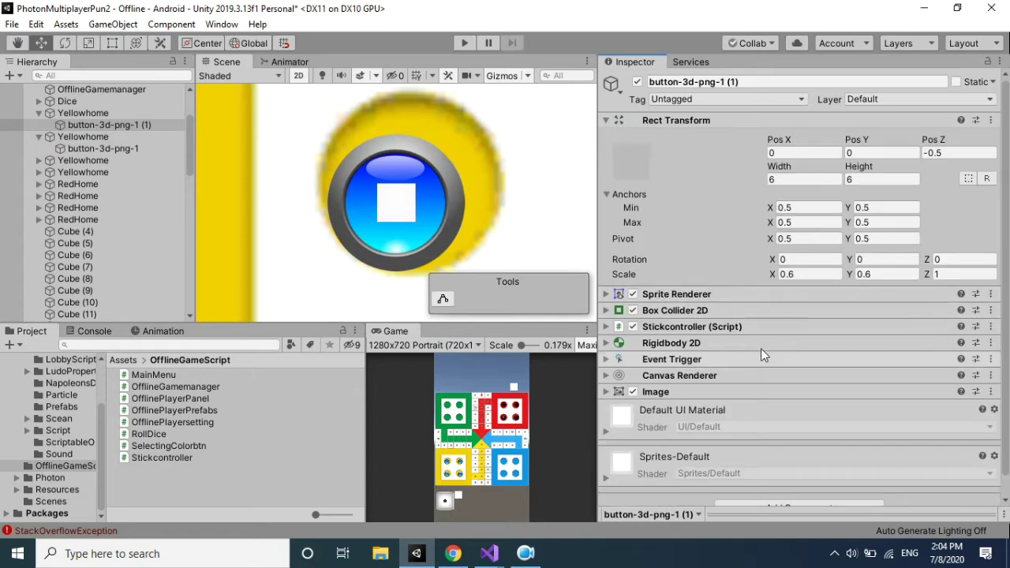
click(633, 392)
click(73, 136)
Duplicate a Yellowhome's button-3d-png-1 twice for three tokens, then select the parent.
click(39, 113)
scroll(801, 316, down, 3)
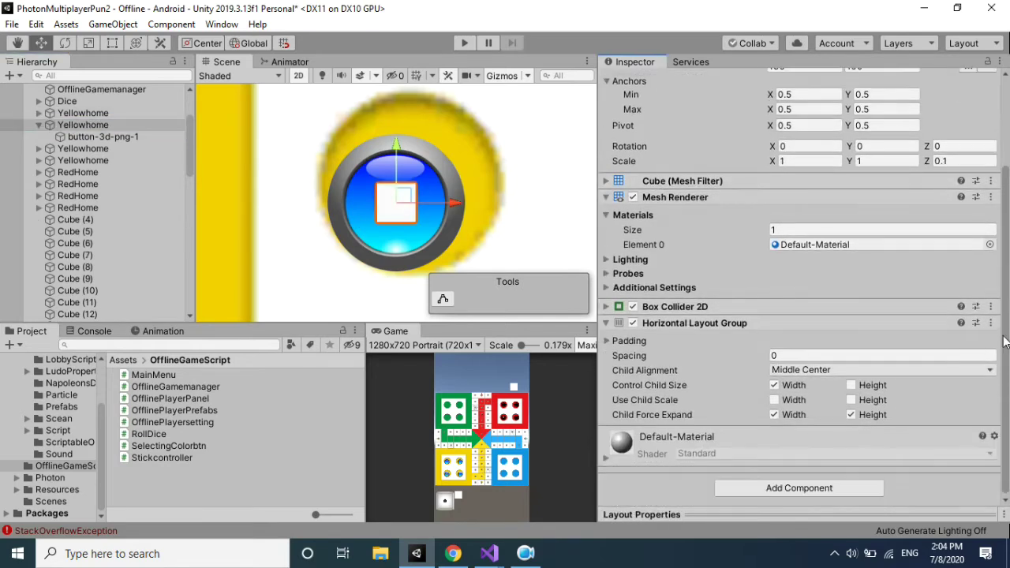
click(115, 138)
key(ctrl+d)
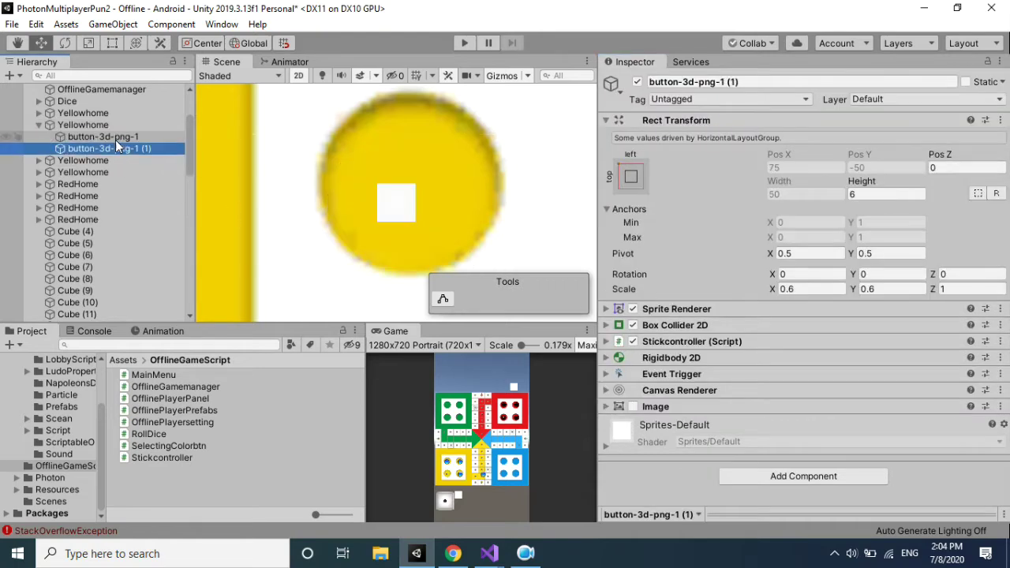
key(ctrl+d)
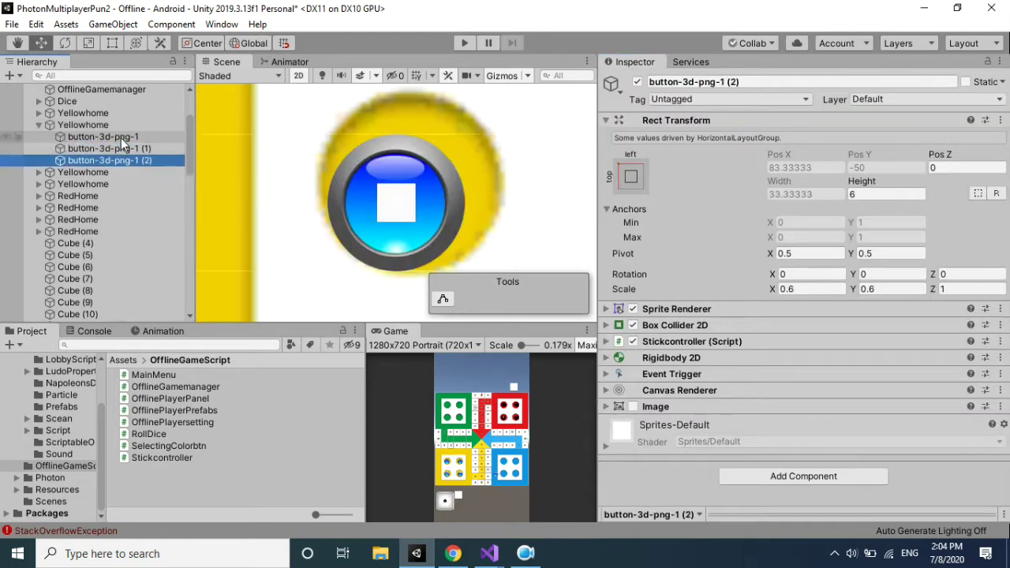
scroll(374, 226, down, 1)
scroll(374, 227, down, 5)
scroll(374, 226, down, 5)
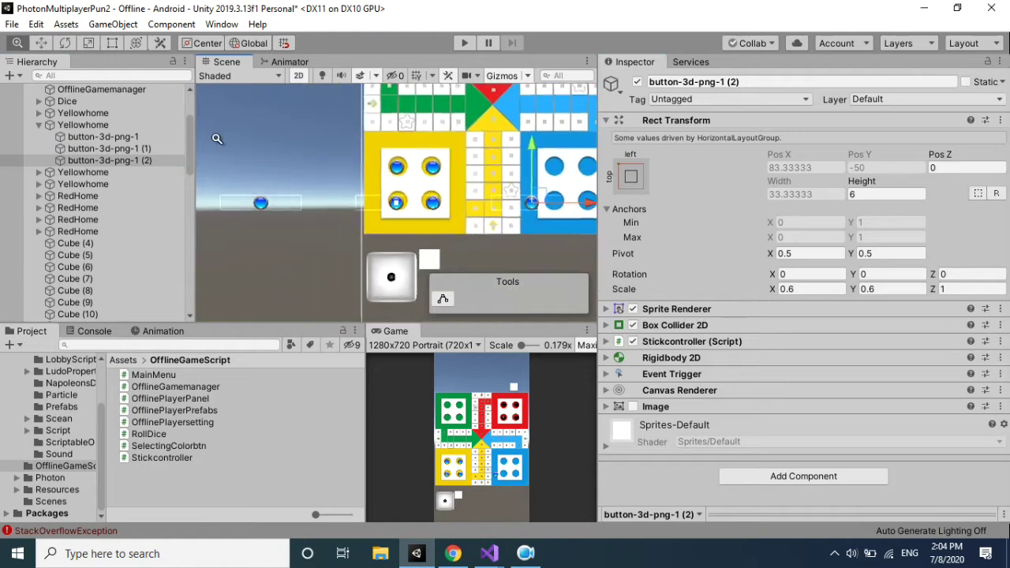
key(w)
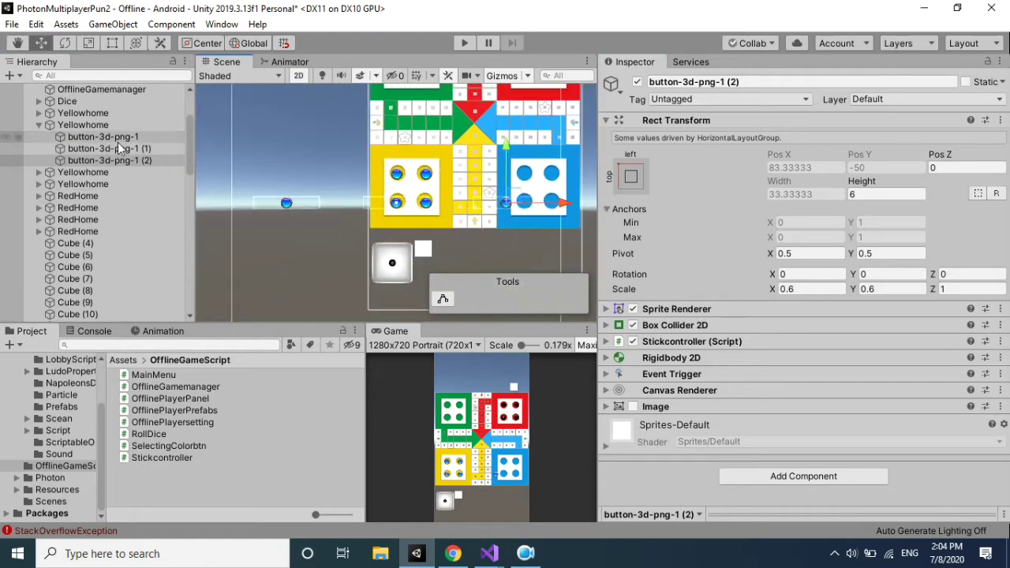
click(87, 124)
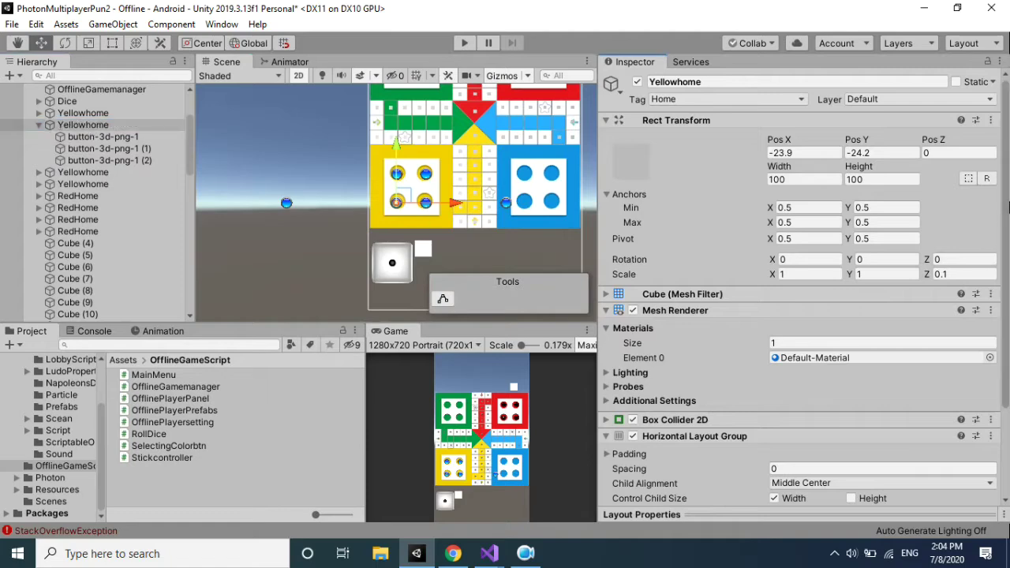
Adjust Yellowhome's Horizontal Layout Group spacing to -97.97 so its three tokens overlap.
scroll(868, 332, down, 3)
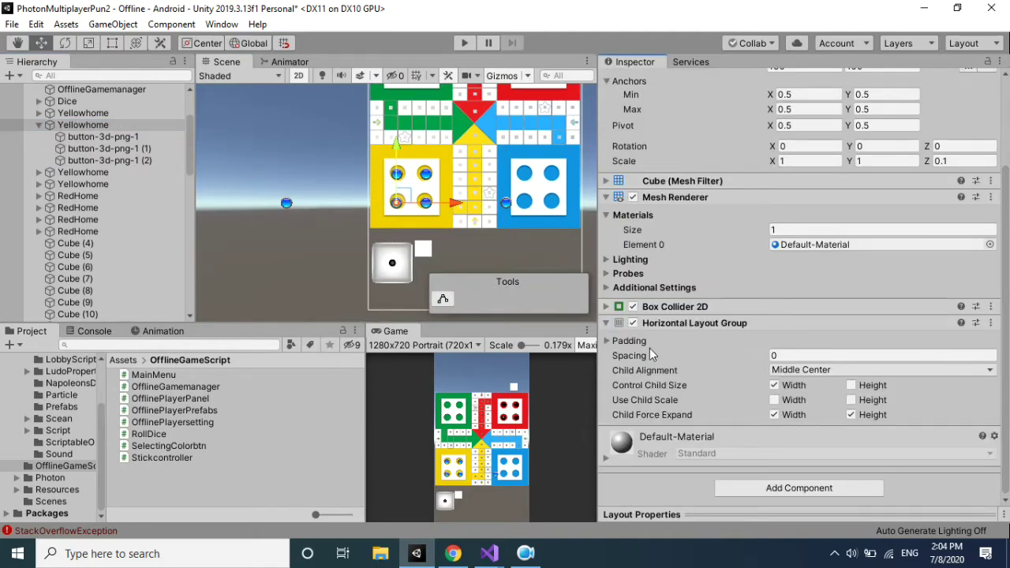
mouse_move(759, 355)
mouse_down()
mouse_move(344, 315)
mouse_move(902, 221)
mouse_move(526, 241)
mouse_up()
scroll(526, 242, up, 5)
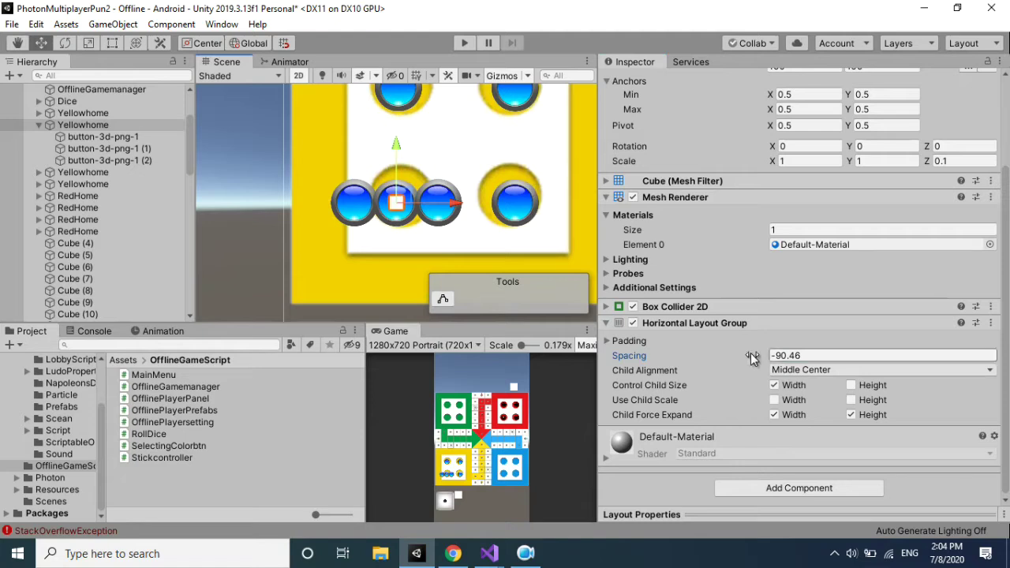
drag(741, 357, 578, 349)
drag(787, 356, 820, 359)
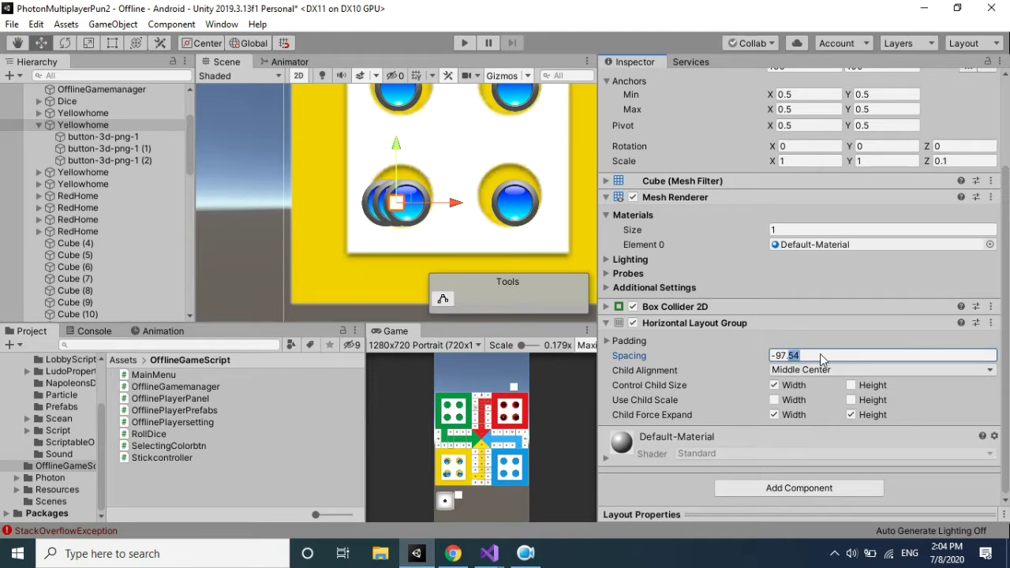
text(97)
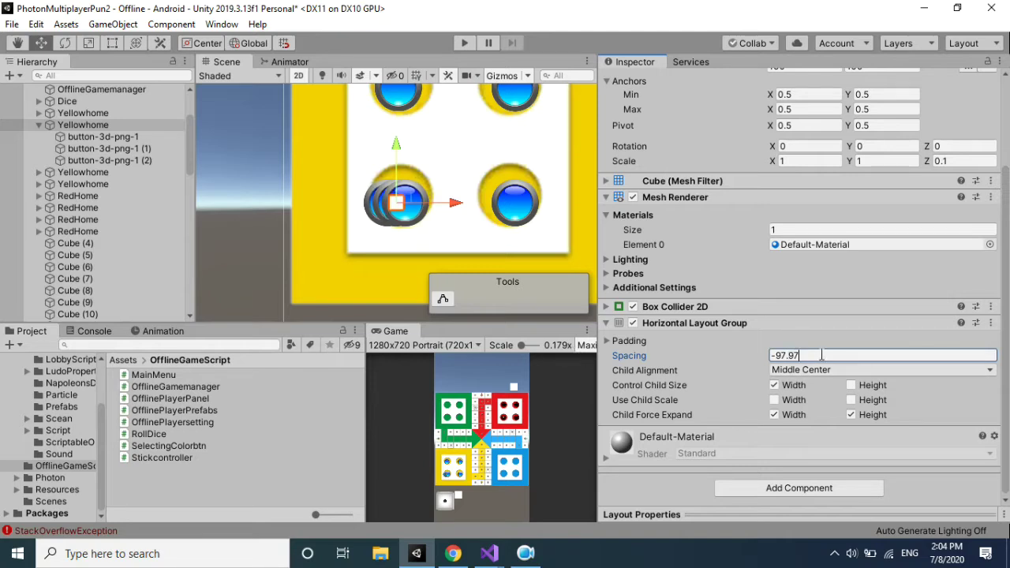
key(Tab)
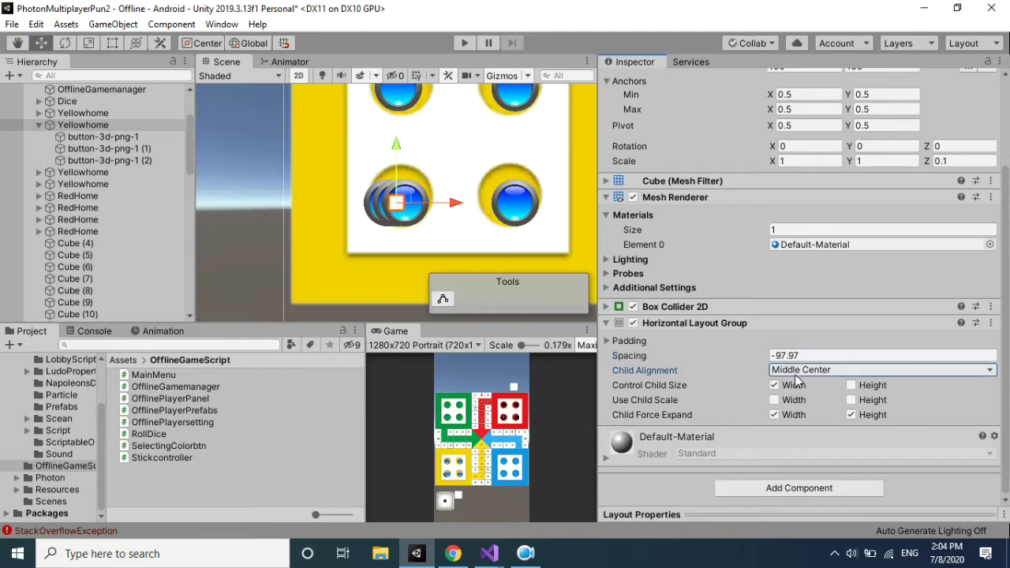
key(shift+Tab)
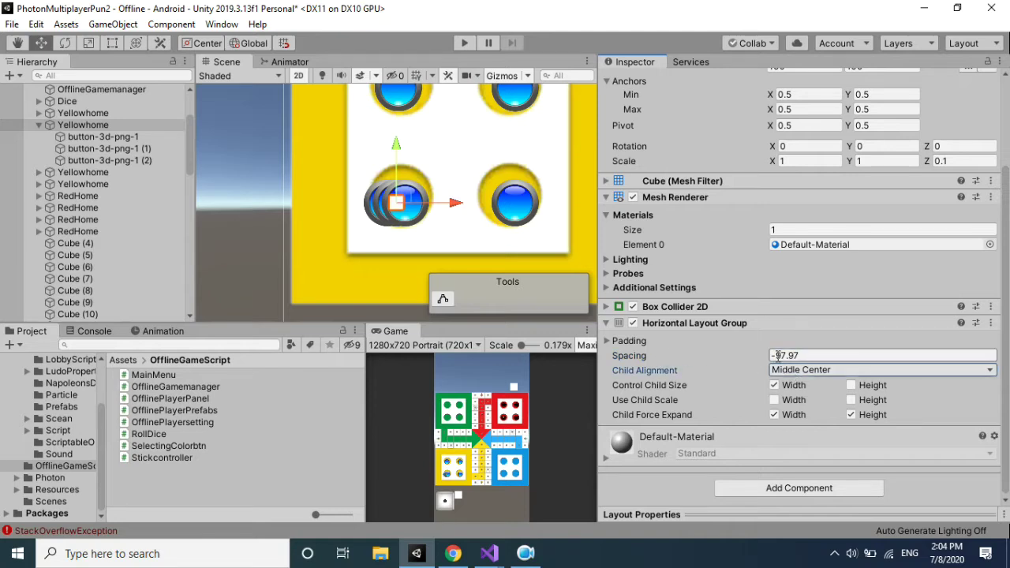
key(Left)
key(Left)
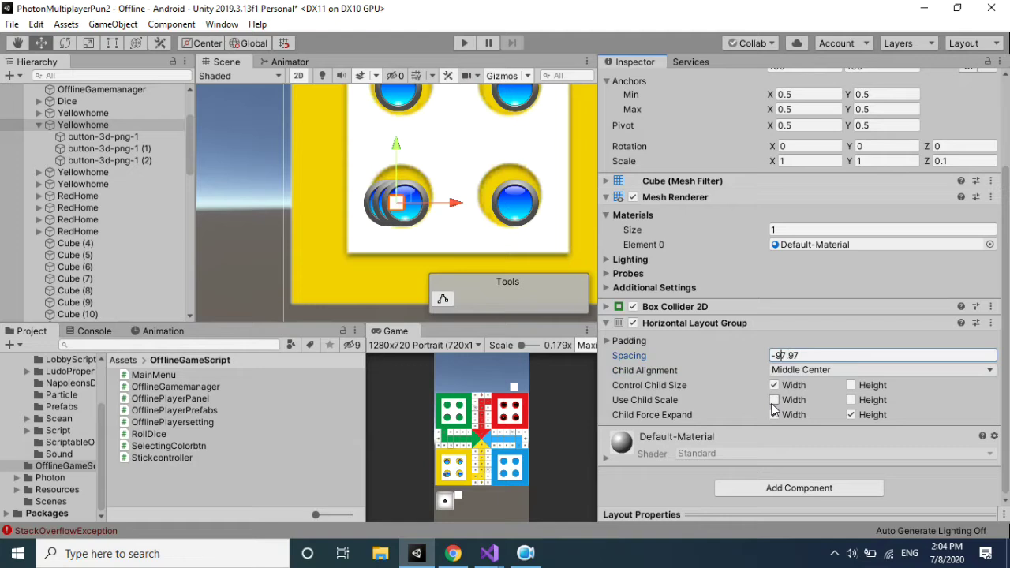
key(BackSpace)
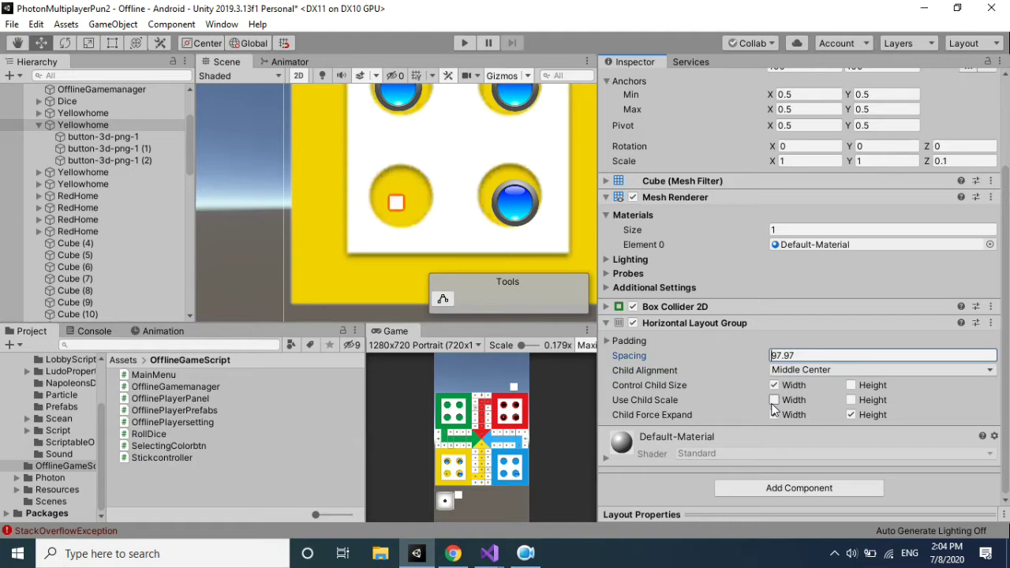
text(-)
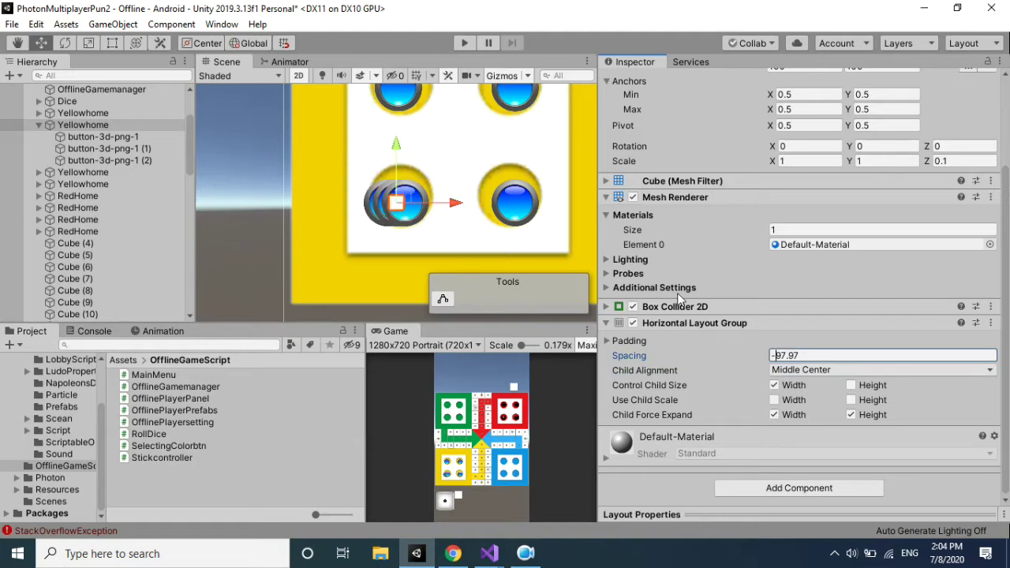
click(990, 323)
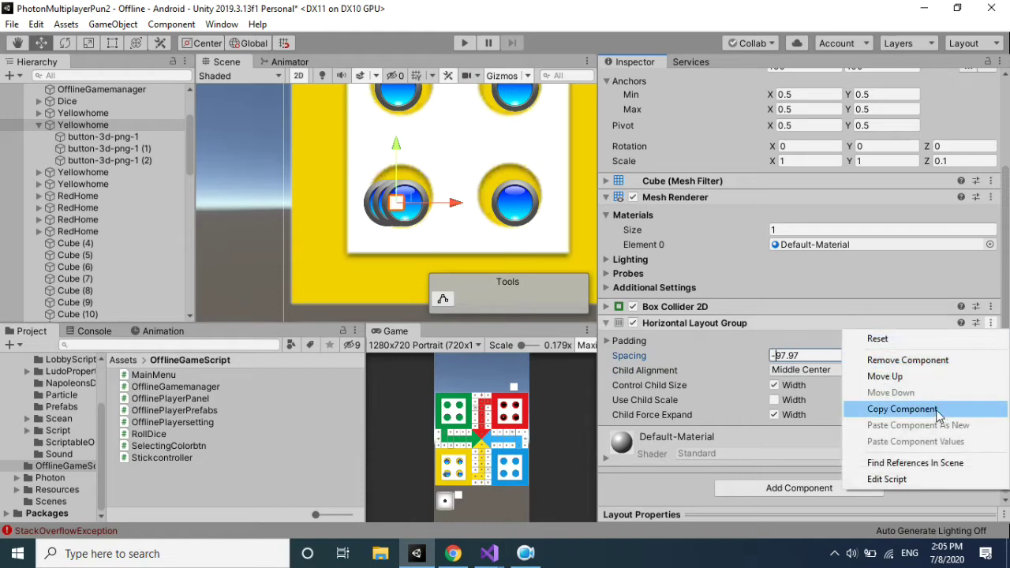
Copy the Horizontal Layout Group and select the objects from Yellowhome down to the last Redhomepath.
click(902, 409)
click(37, 125)
click(67, 115)
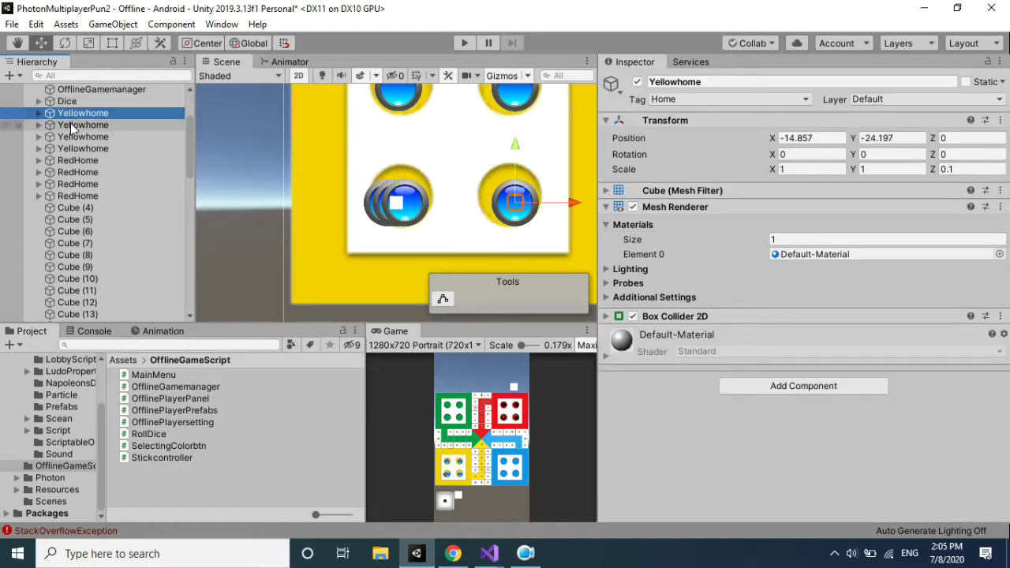
click(110, 138)
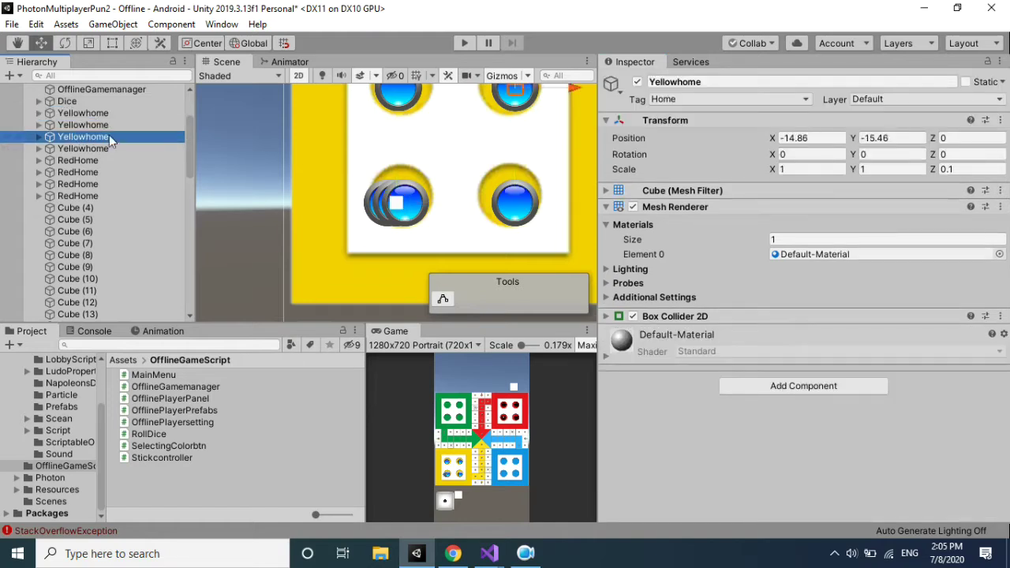
drag(190, 155, 196, 314)
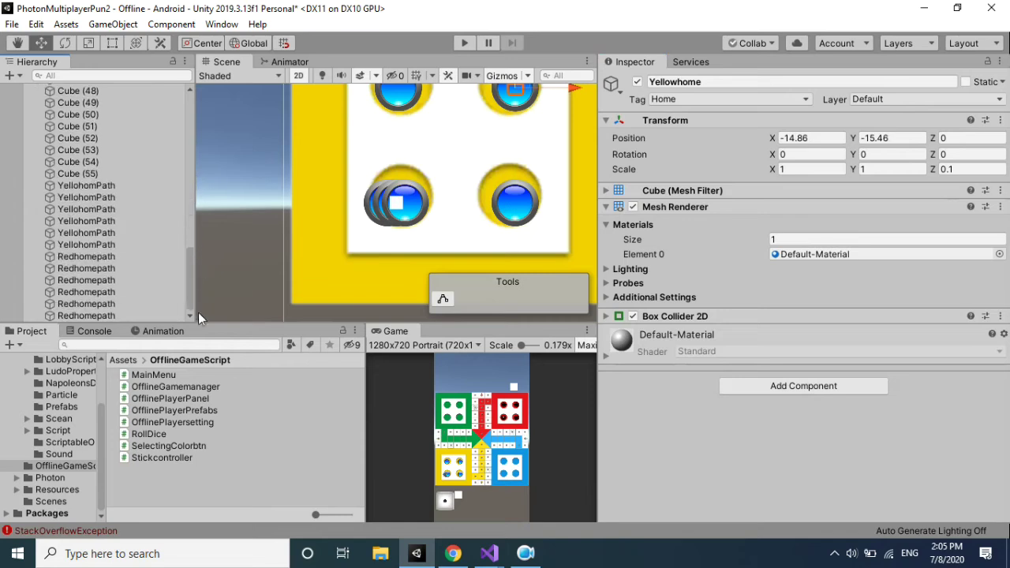
shift+click(98, 315)
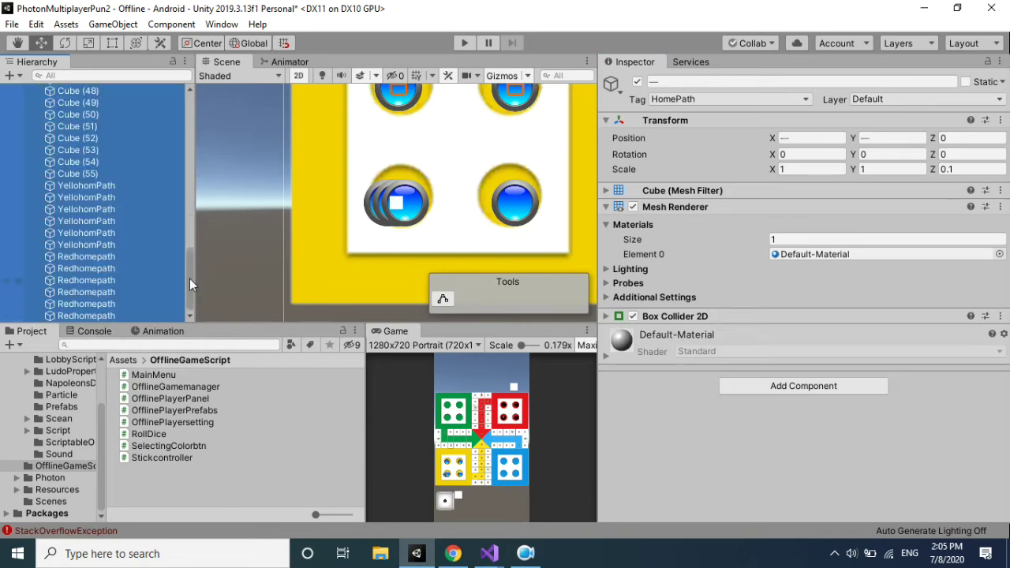
drag(190, 274, 186, 102)
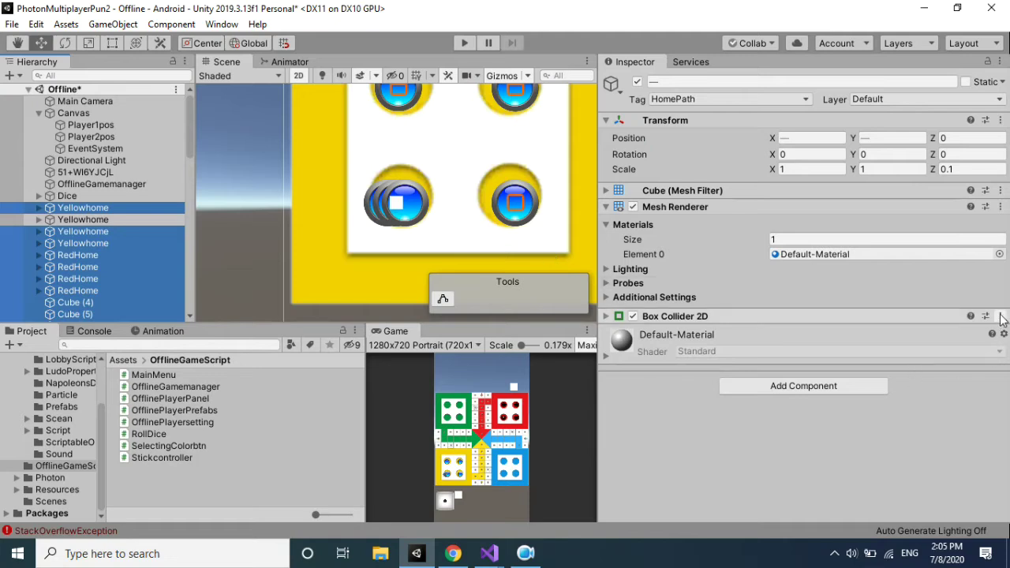
Paste the copied layout group as a new component onto all selected objects.
click(606, 209)
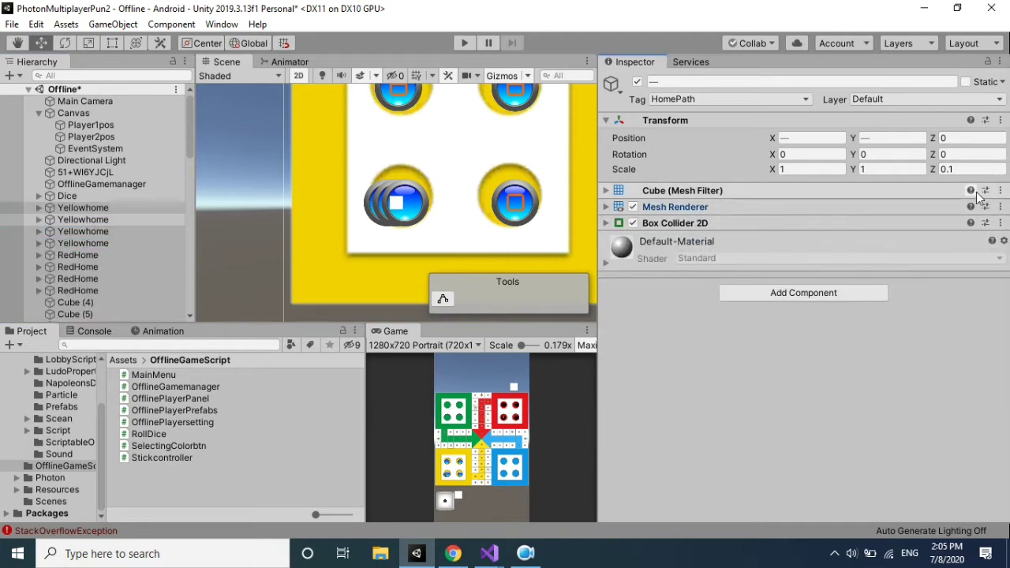
click(1000, 207)
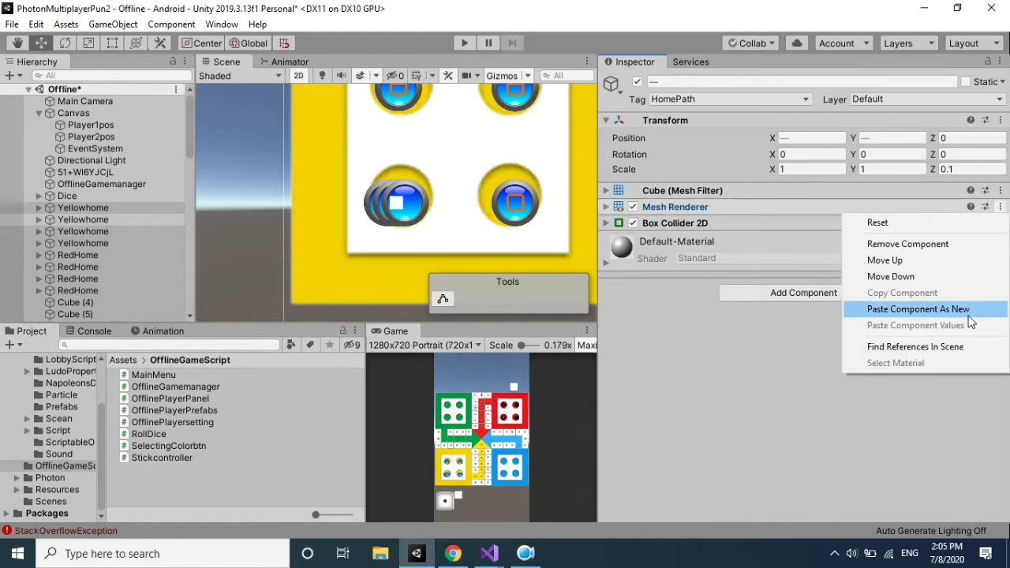
click(920, 314)
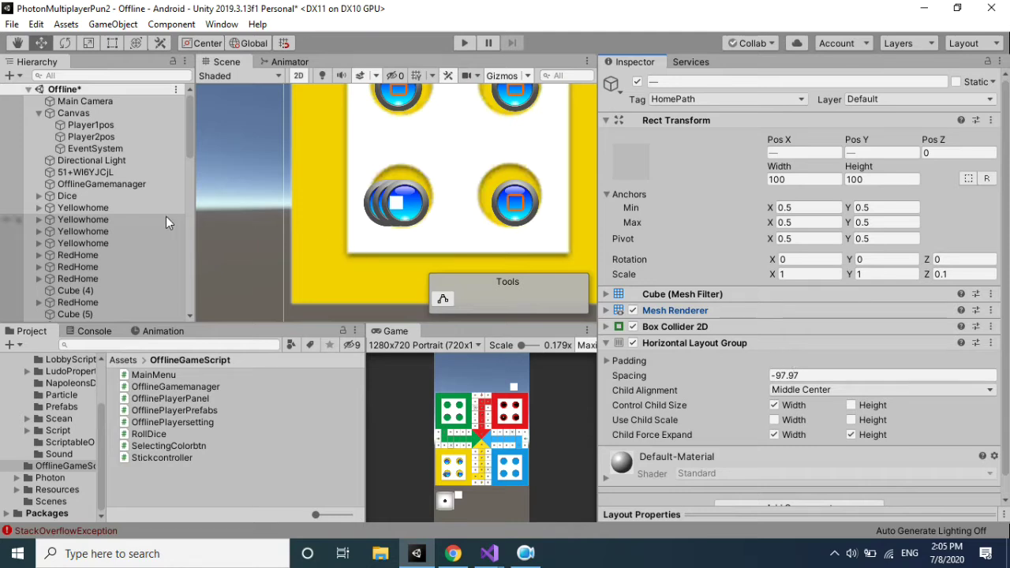
click(100, 209)
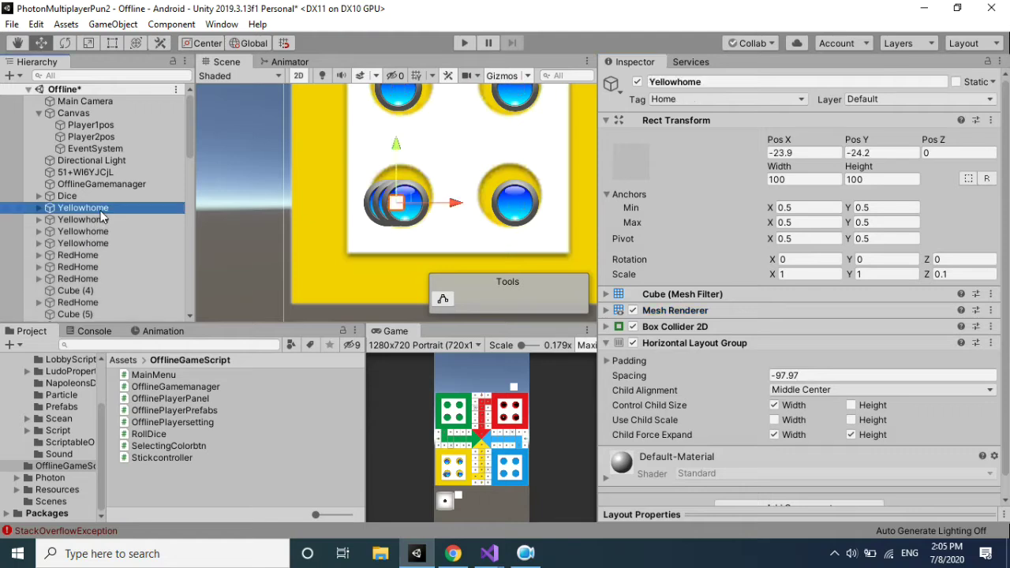
Delete button-3d-png-1 (1) and (2) from the first Yellowhome, leaving one token.
click(96, 219)
click(101, 208)
click(40, 221)
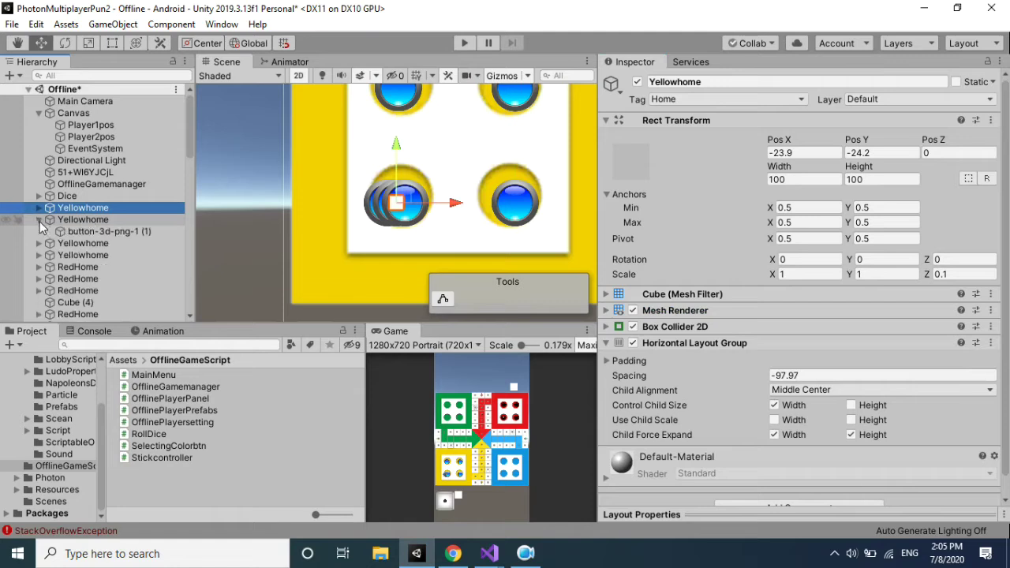
click(40, 220)
click(38, 208)
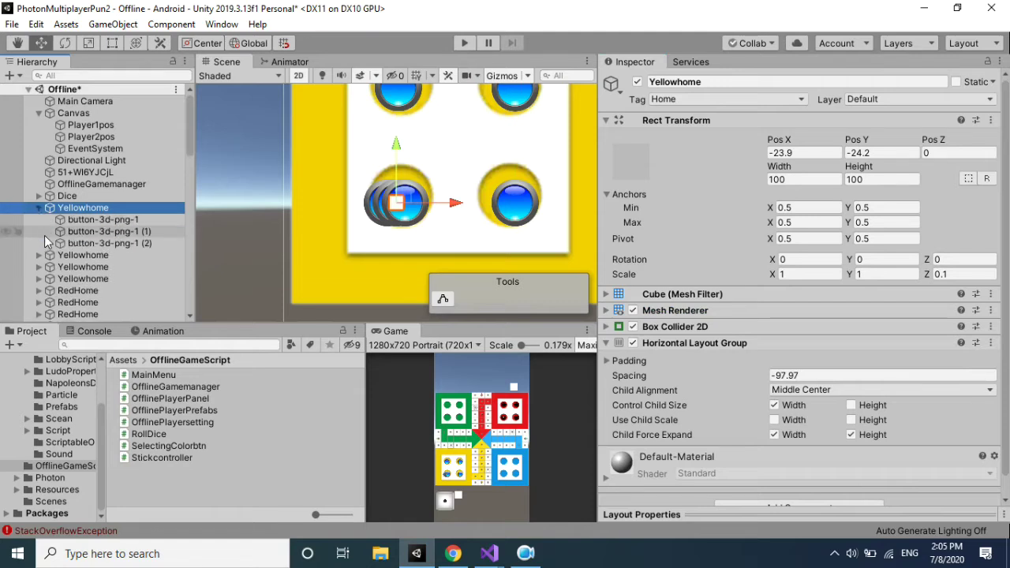
click(91, 243)
ctrl+click(87, 234)
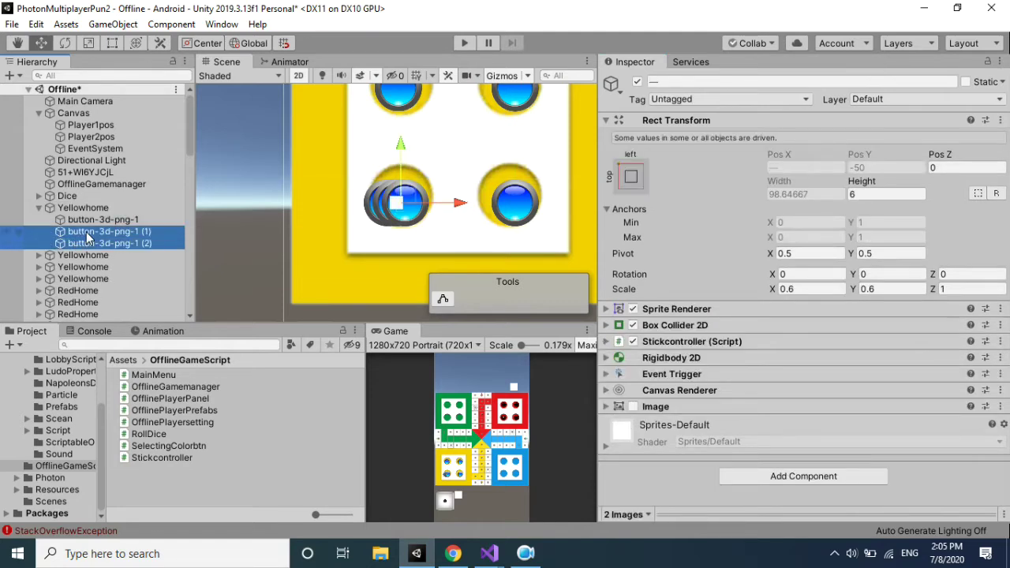
key(Delete)
click(38, 209)
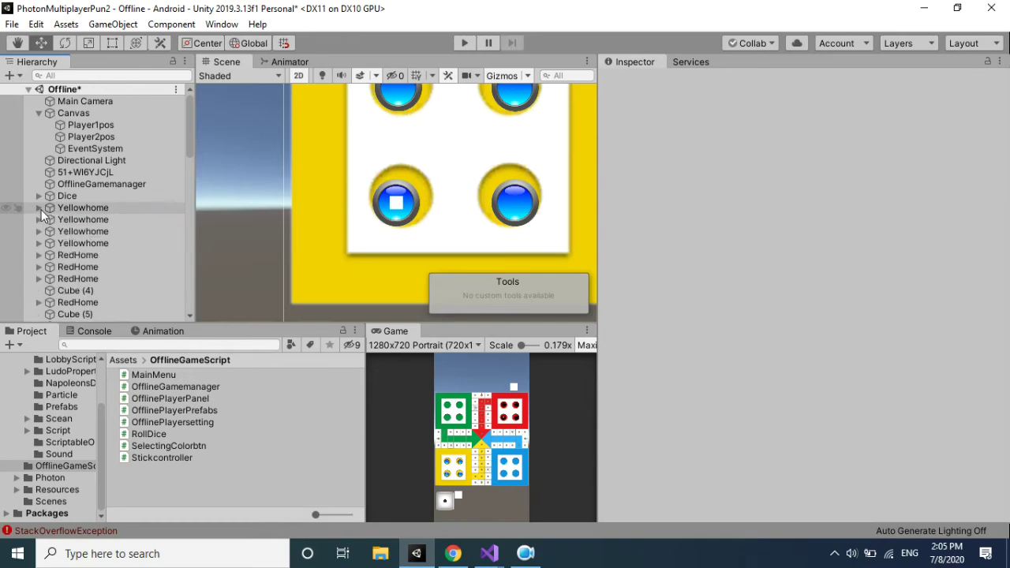
click(107, 175)
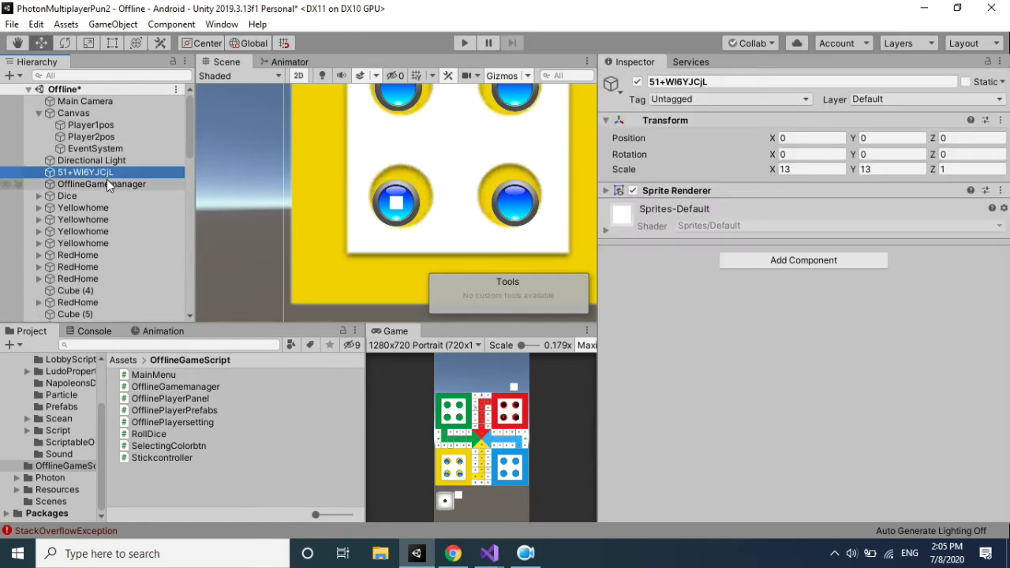
Assign three red tokens to OfflineGamemanager's Allplayer Element 1 Playerstick Elements 0–2.
click(106, 184)
scroll(1005, 248, down, 3)
scroll(1006, 260, down, 2)
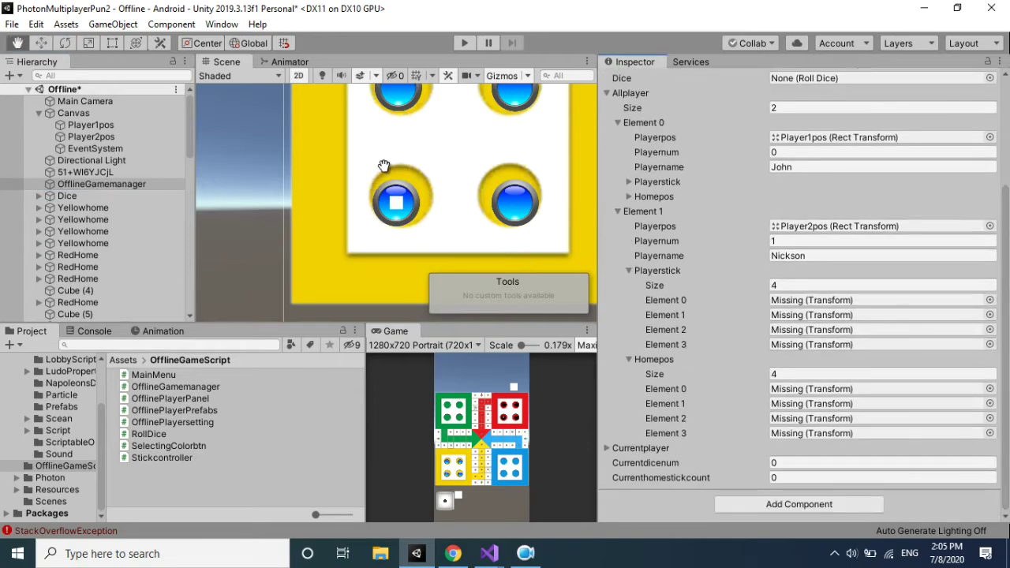
scroll(384, 165, down, 3)
scroll(419, 129, up, 5)
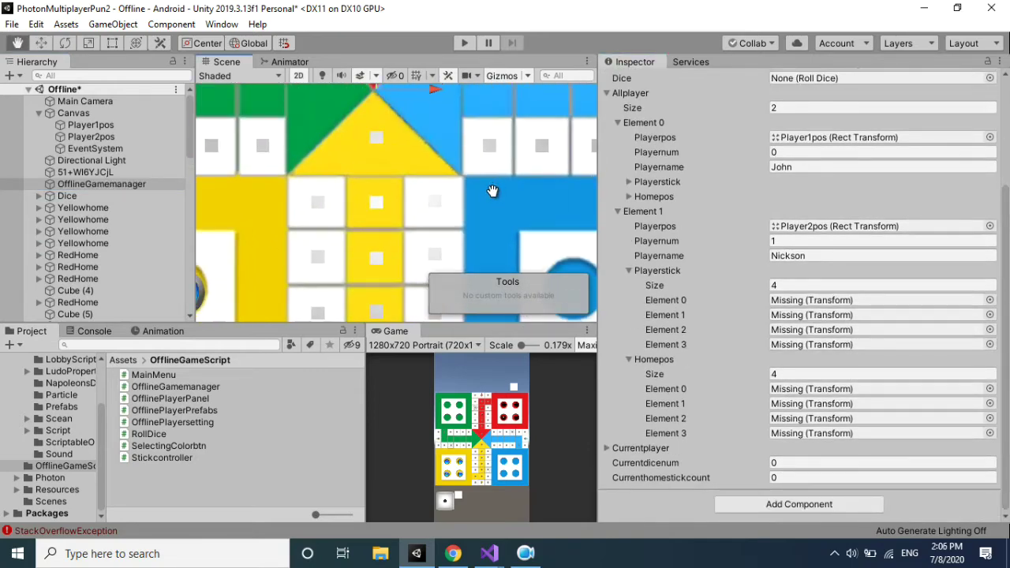
middle_drag(495, 186, 348, 250)
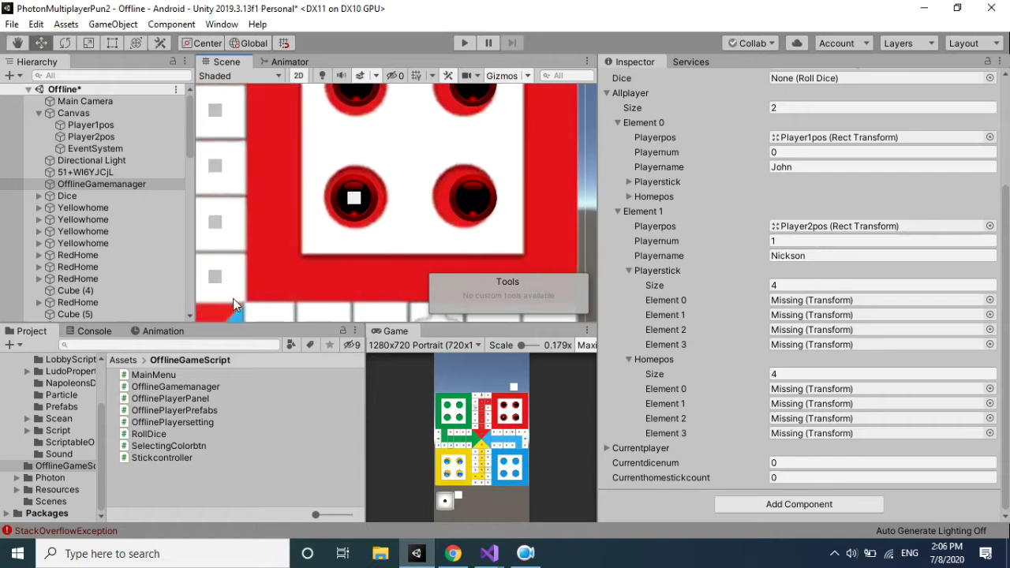
click(39, 257)
click(38, 279)
click(38, 302)
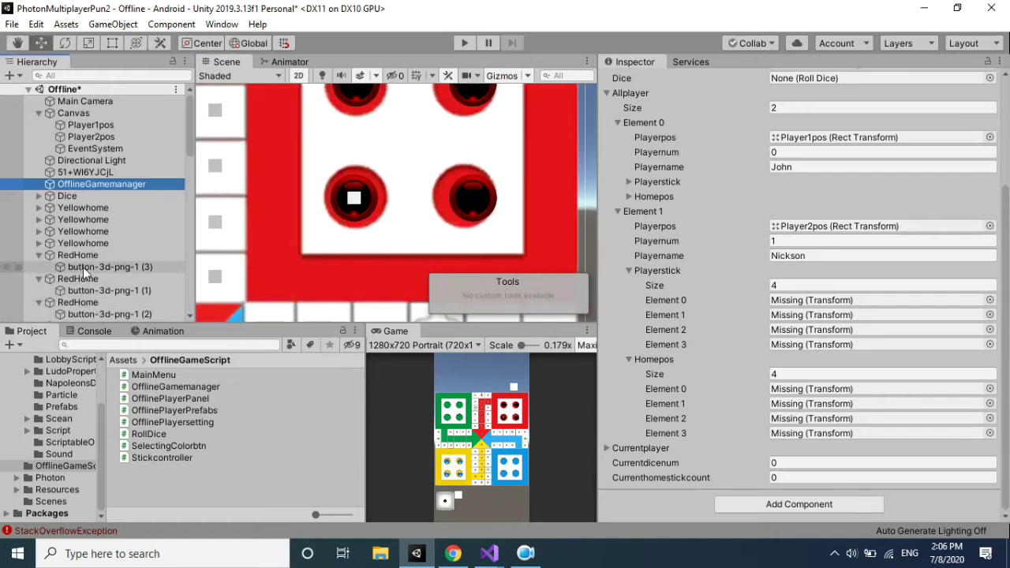
drag(82, 269, 788, 305)
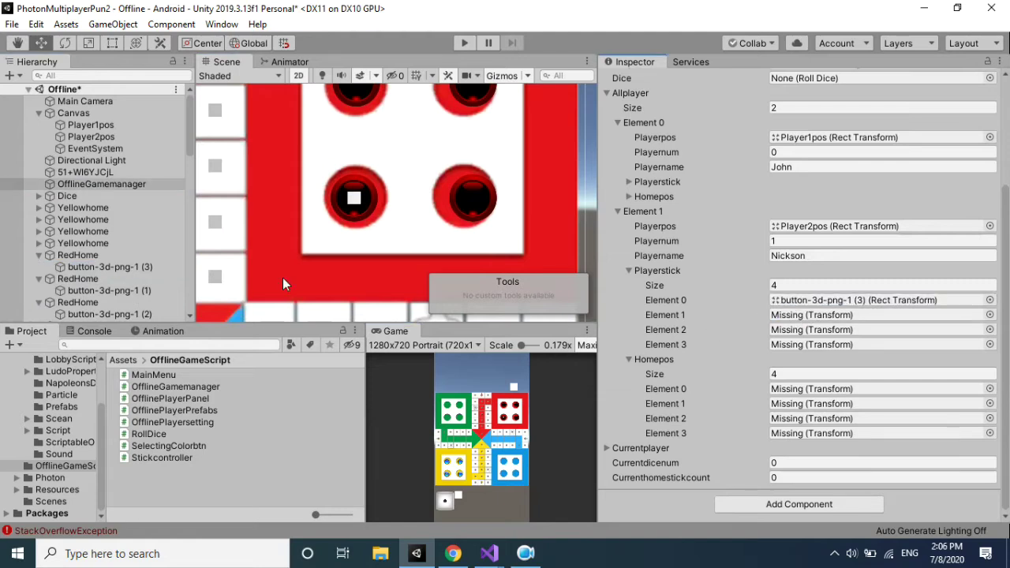
drag(121, 289, 800, 313)
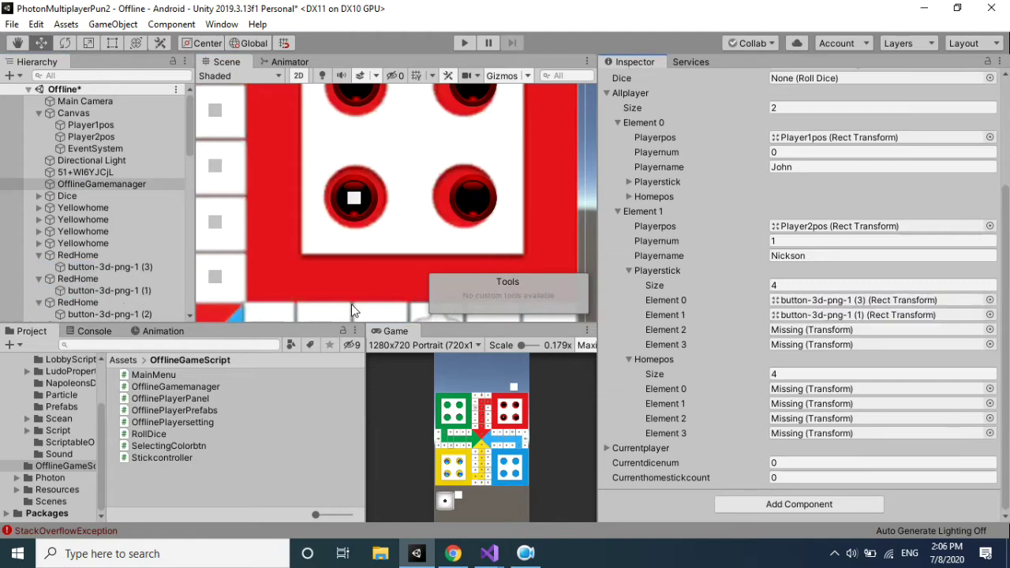
drag(104, 312, 810, 331)
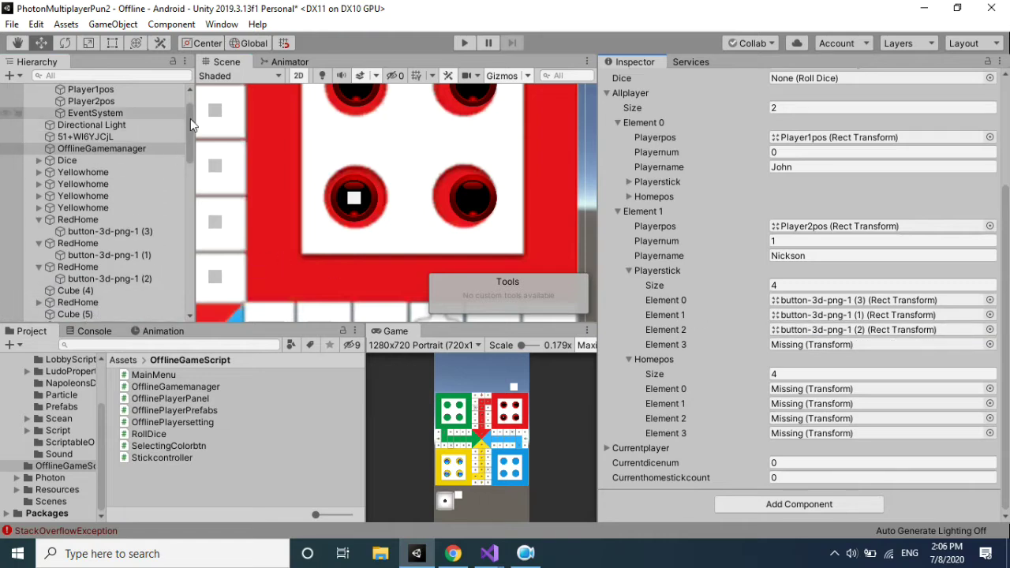
Assign the last red token to Playerstick Element 3, then move its RedHome above Cube (4).
scroll(190, 119, down, 3)
click(40, 203)
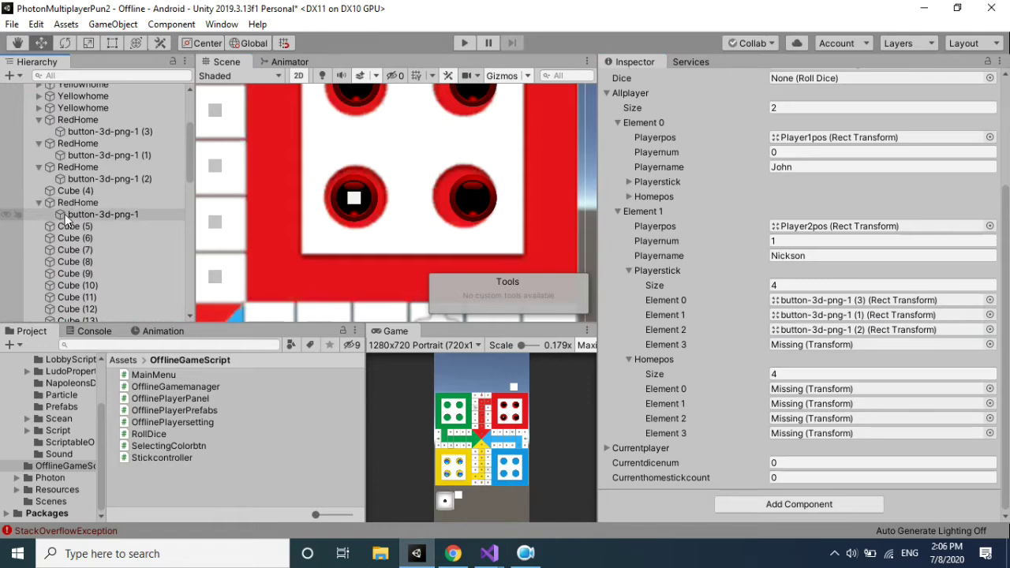
drag(64, 214, 795, 359)
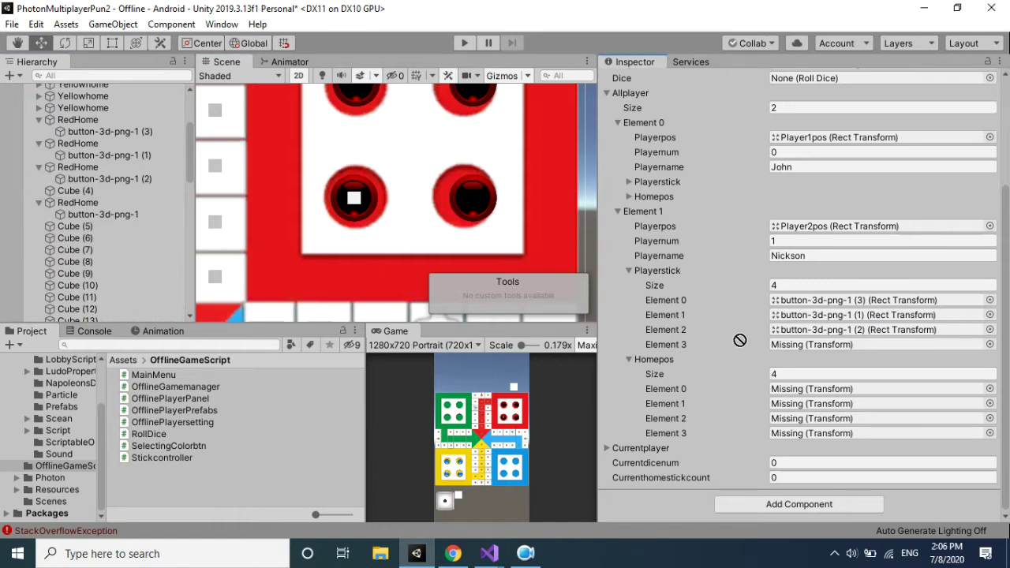
drag(795, 359, 812, 345)
click(36, 203)
drag(70, 203, 66, 186)
click(66, 192)
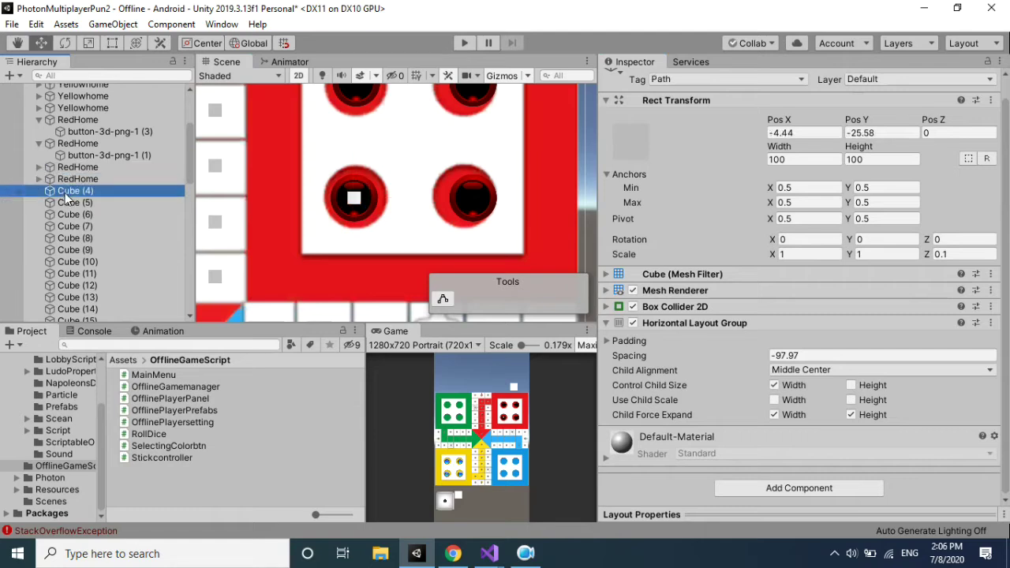
Expand the RedHome objects and select OfflineGamemanager to show its Homepos fields.
click(67, 180)
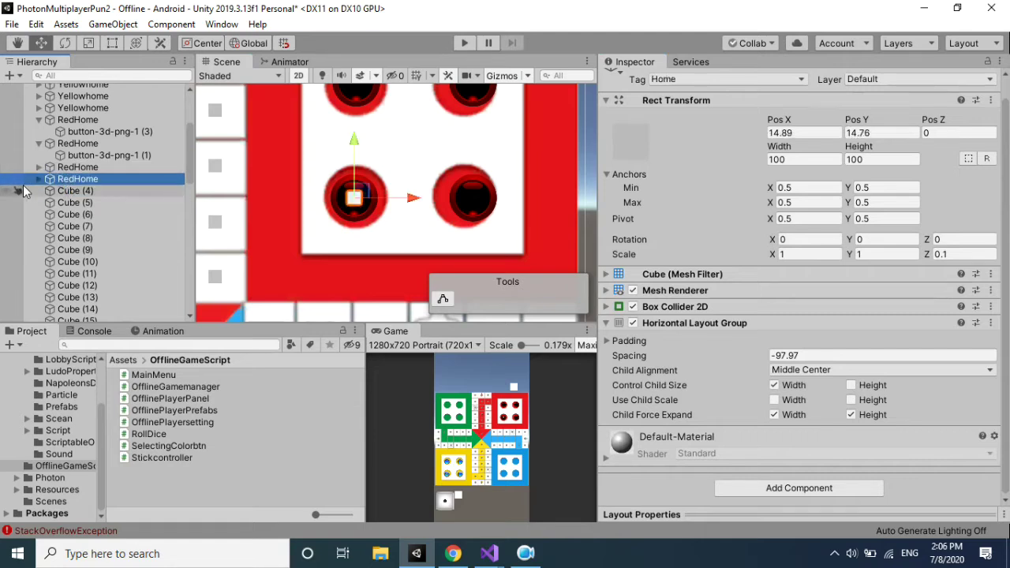
click(38, 179)
click(38, 167)
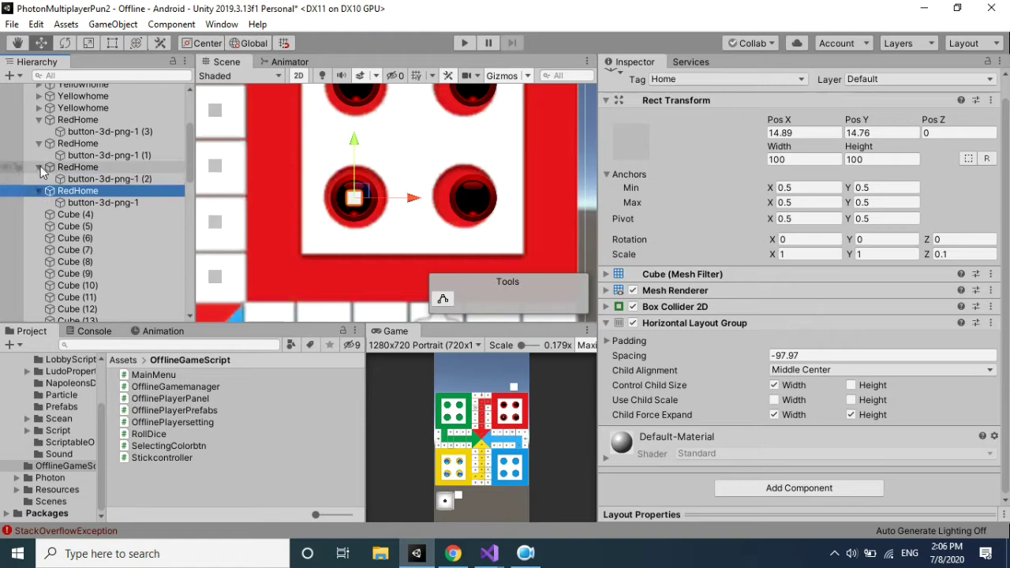
drag(187, 153, 186, 118)
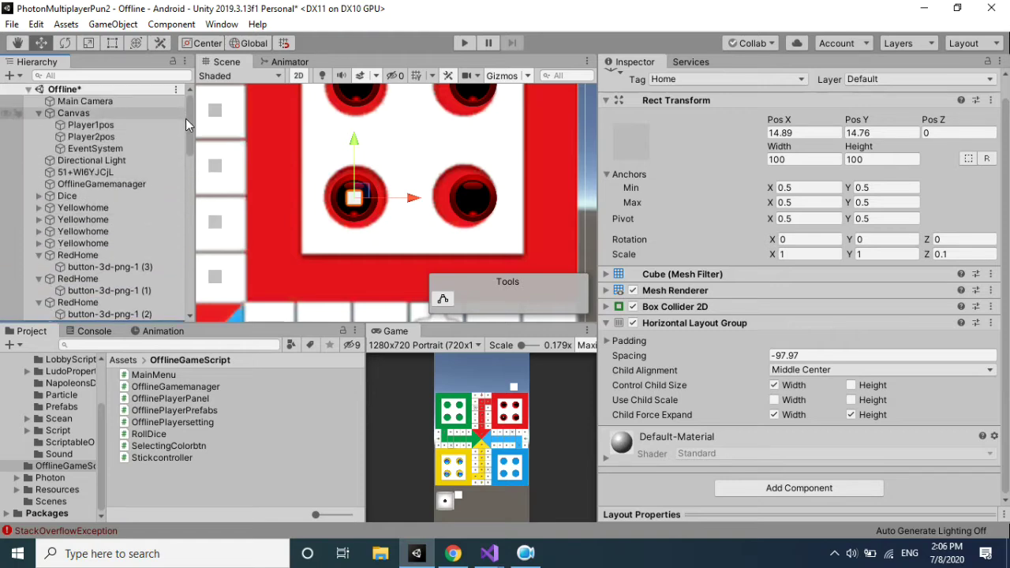
click(122, 184)
scroll(997, 231, down, 2)
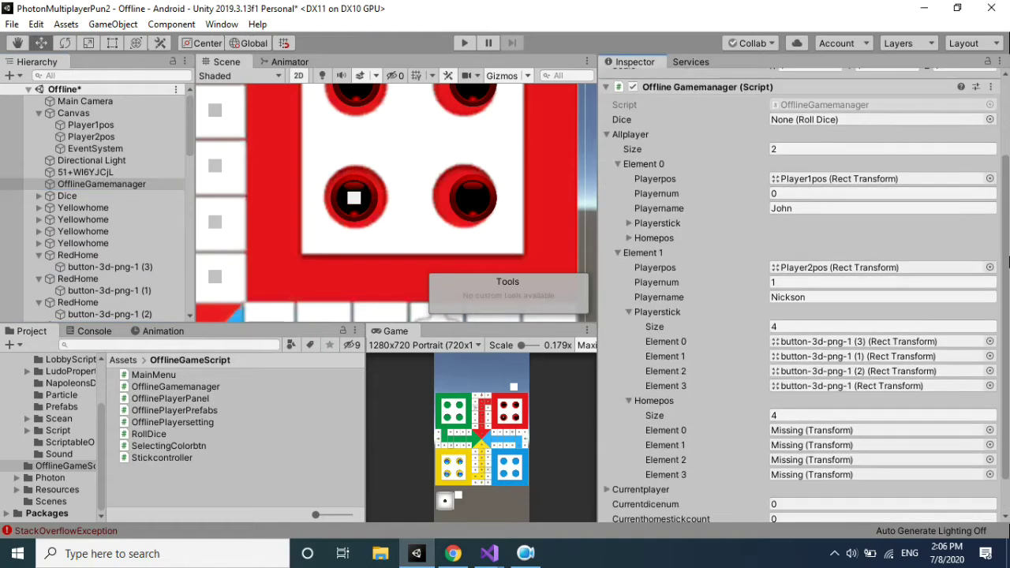
scroll(947, 315, down, 1)
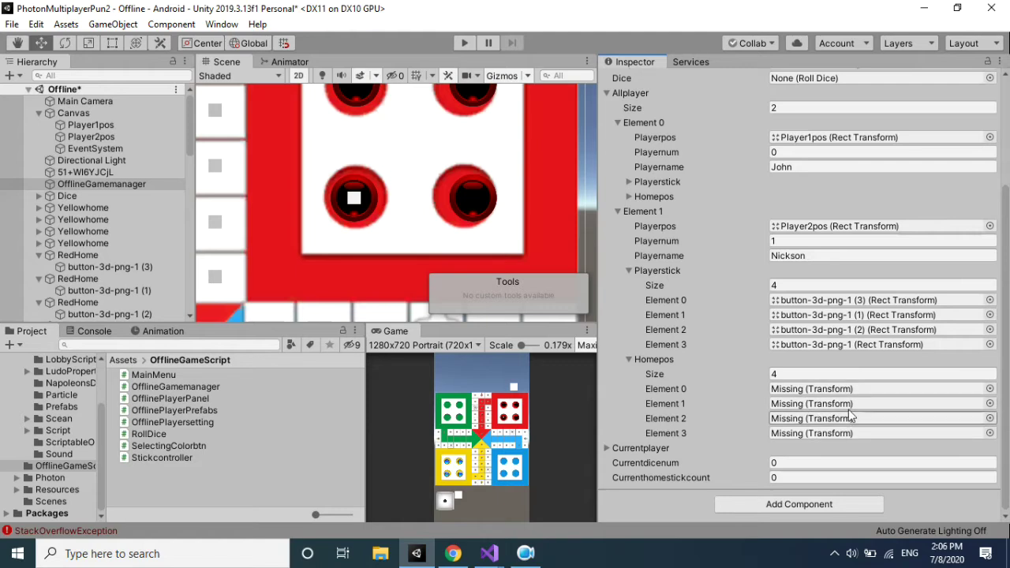
Drag the four RedHome objects into Element 1's Homepos Elements 0–3.
click(55, 257)
drag(55, 257, 719, 389)
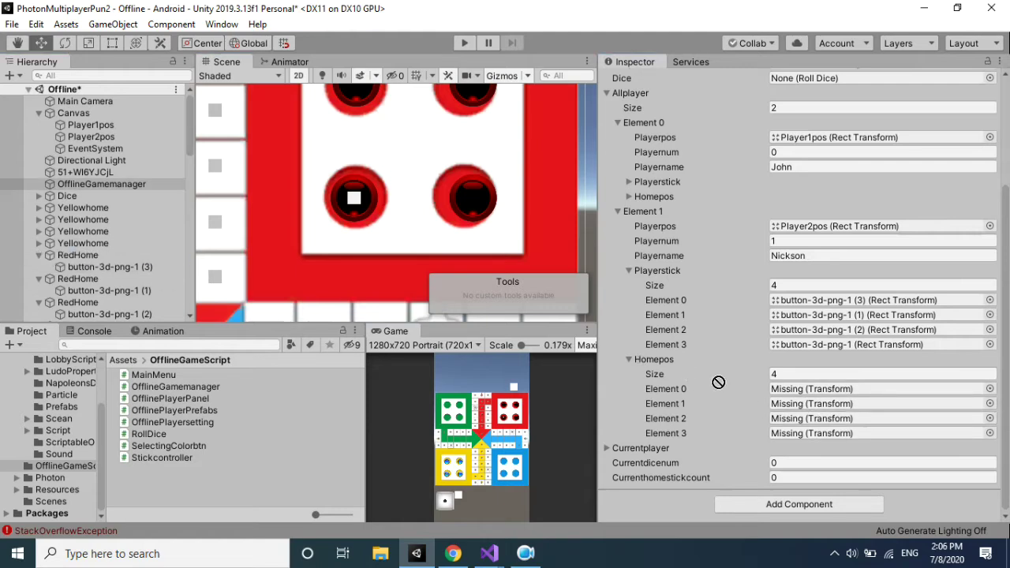
drag(77, 280, 810, 407)
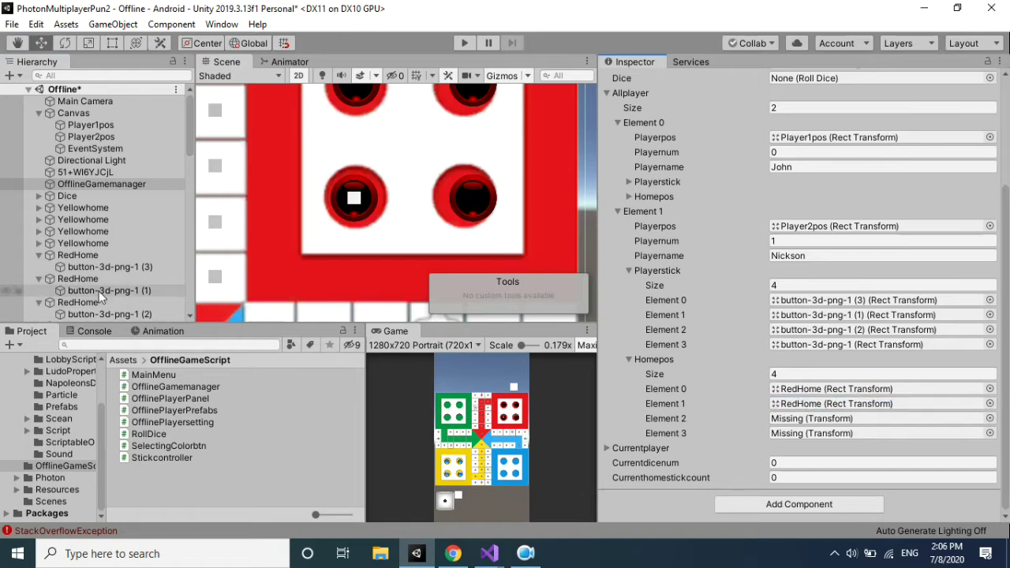
mouse_move(63, 301)
mouse_down()
mouse_move(695, 403)
mouse_move(728, 418)
mouse_up()
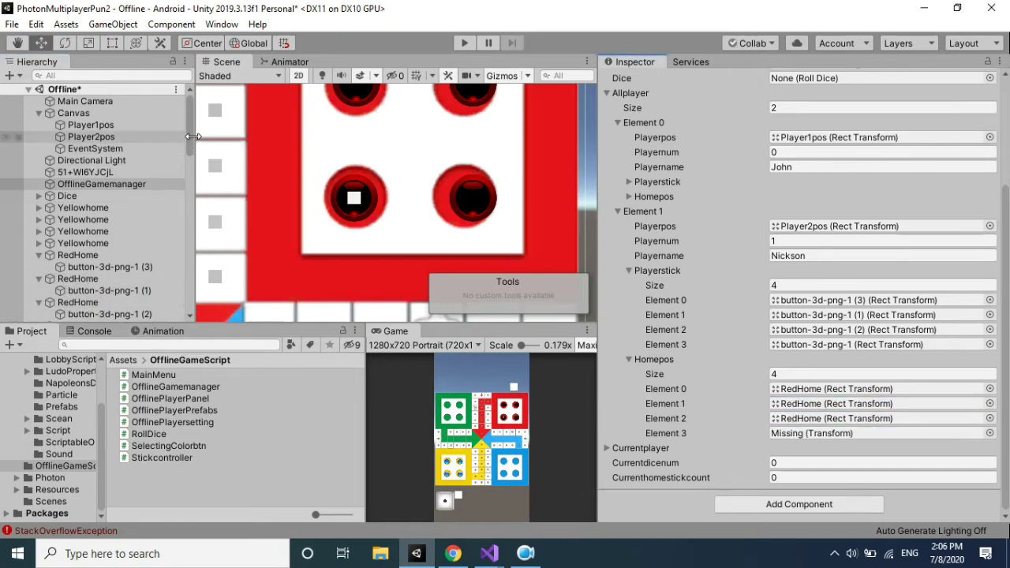
drag(187, 135, 189, 148)
drag(98, 252, 836, 433)
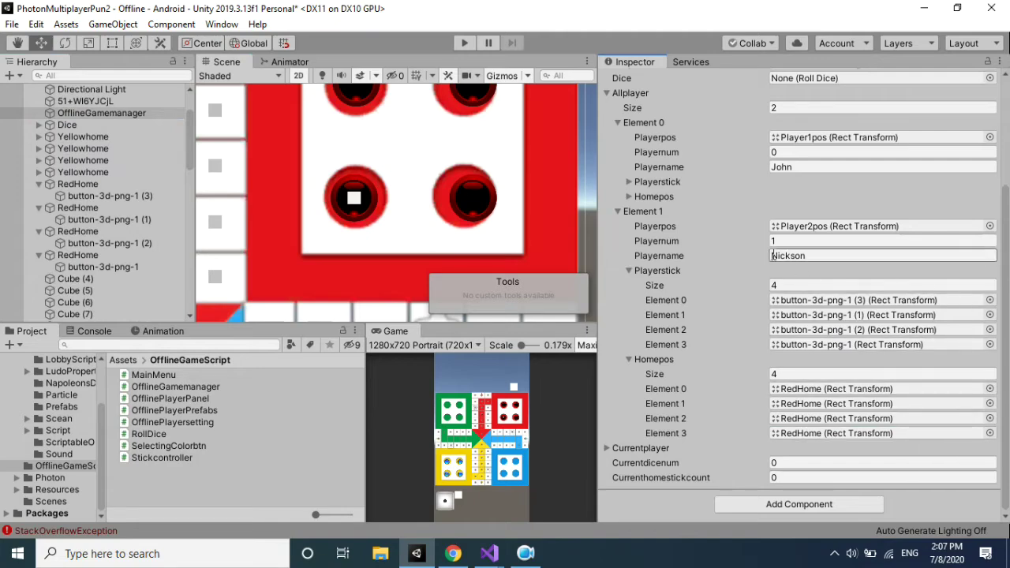
click(616, 212)
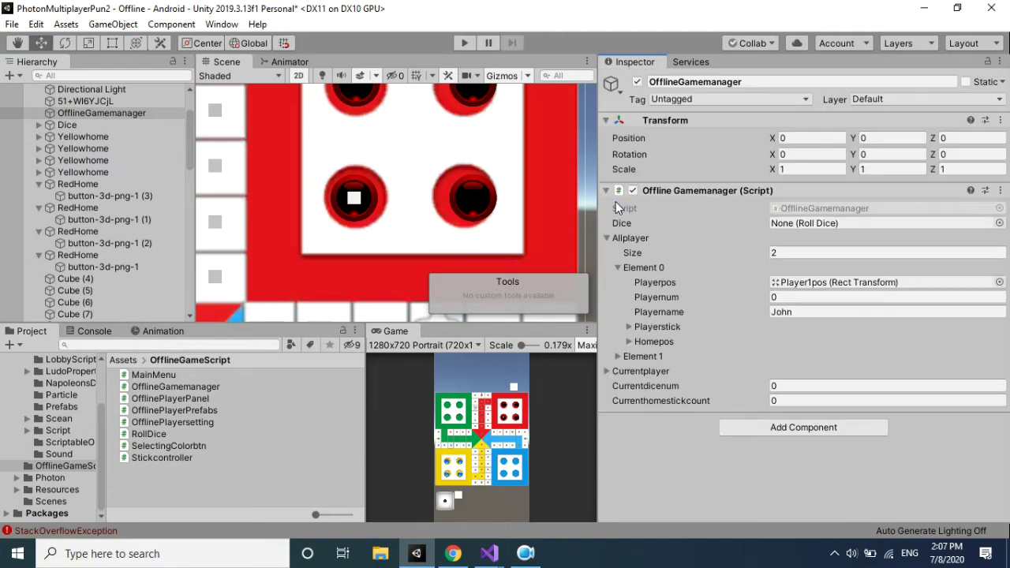
Collapse Allplayer, frame Player1pos in the Scene view, and switch to the scale tool.
click(608, 237)
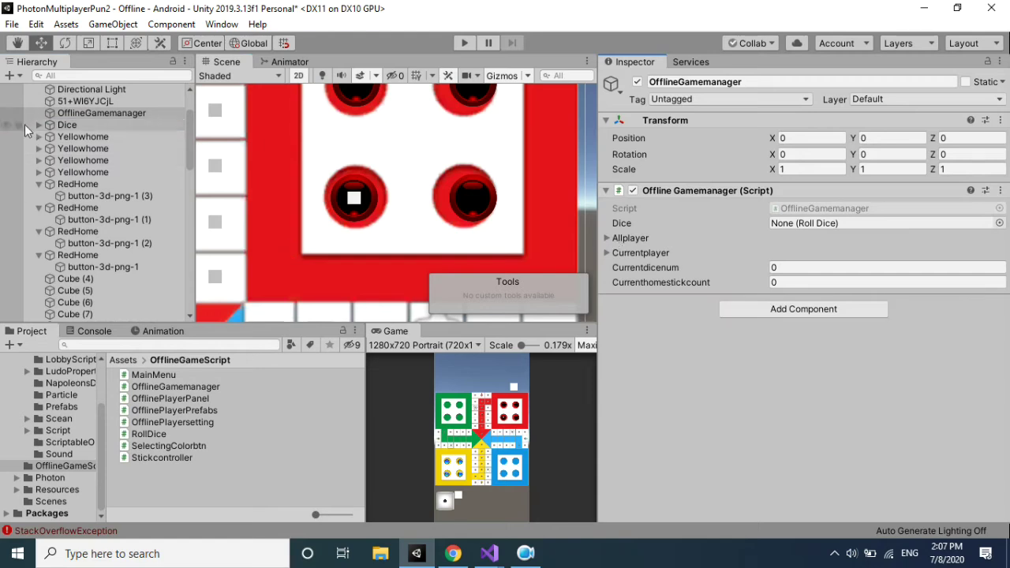
drag(189, 139, 188, 120)
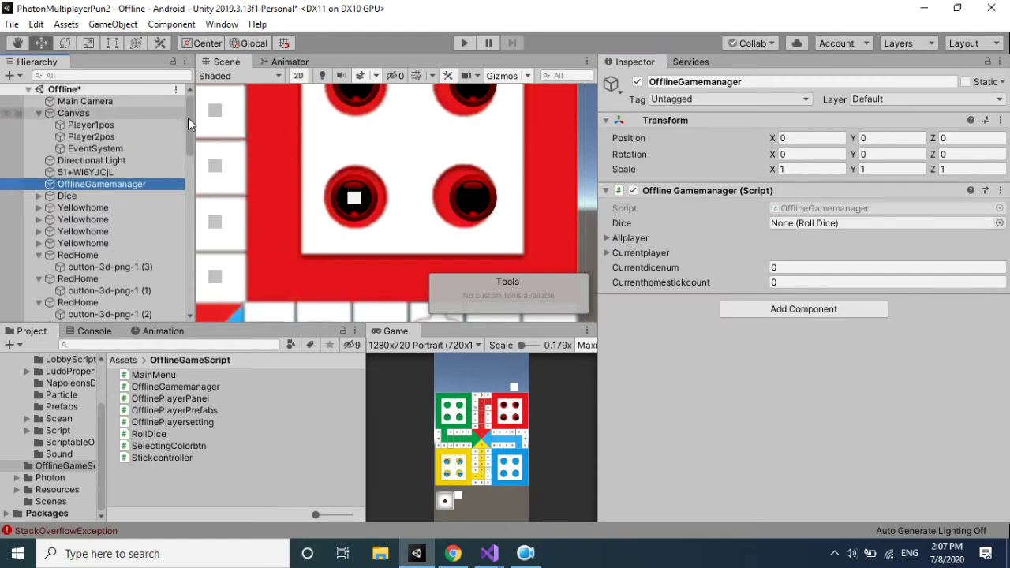
click(87, 124)
key(f)
scroll(516, 153, down, 3)
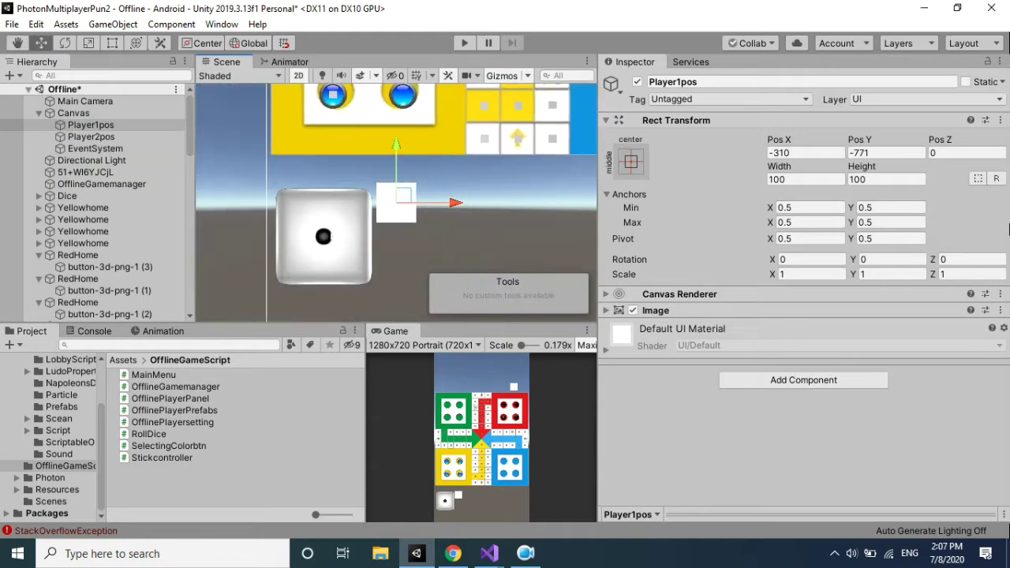
scroll(450, 199, down, 3)
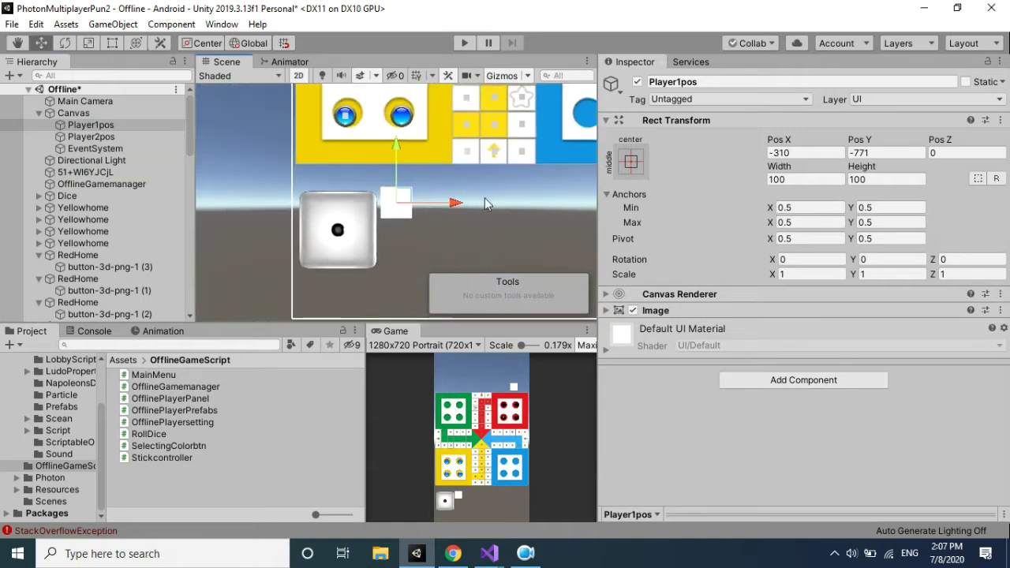
key(e)
key(r)
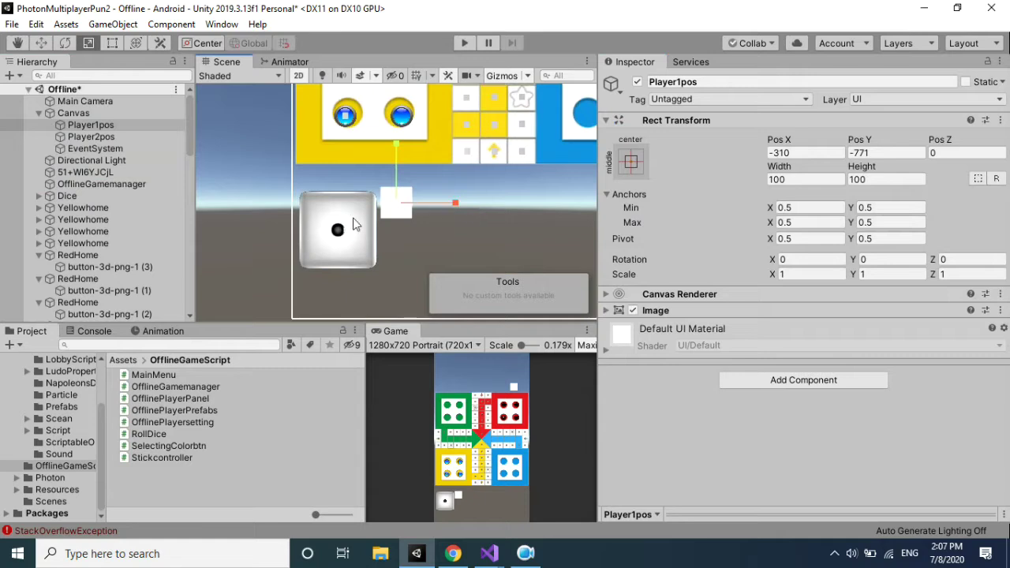
click(37, 113)
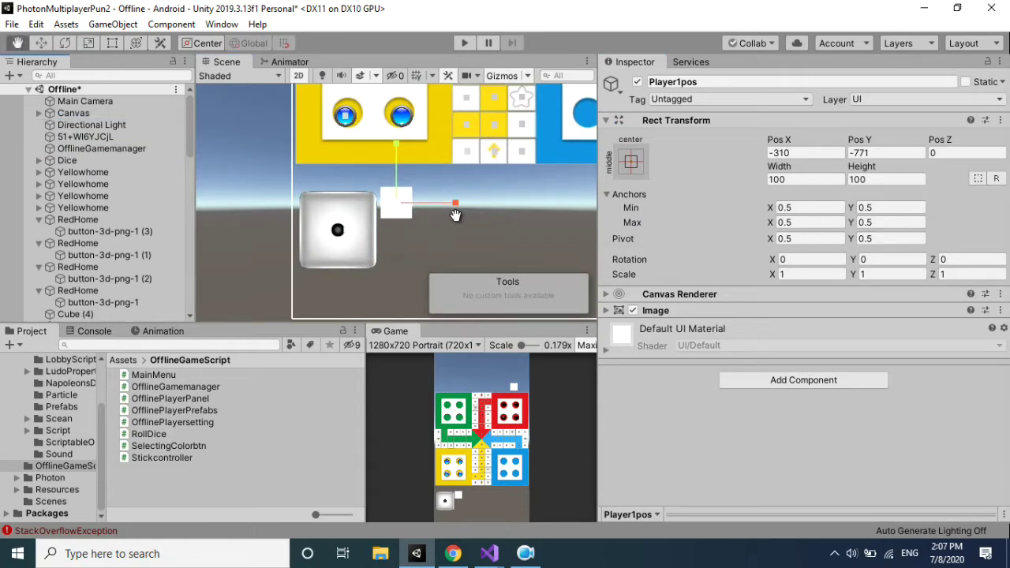
scroll(437, 226, down, 1)
In Visual Studio, review RollDice.cs and place the caret above the Checkhomestickcount call.
mouse_move(489, 553)
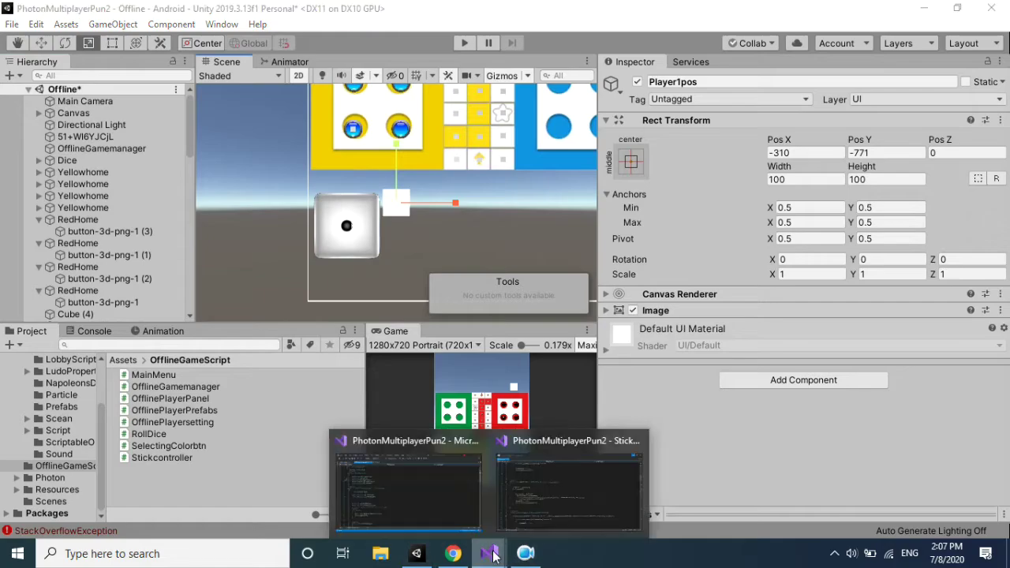
click(465, 499)
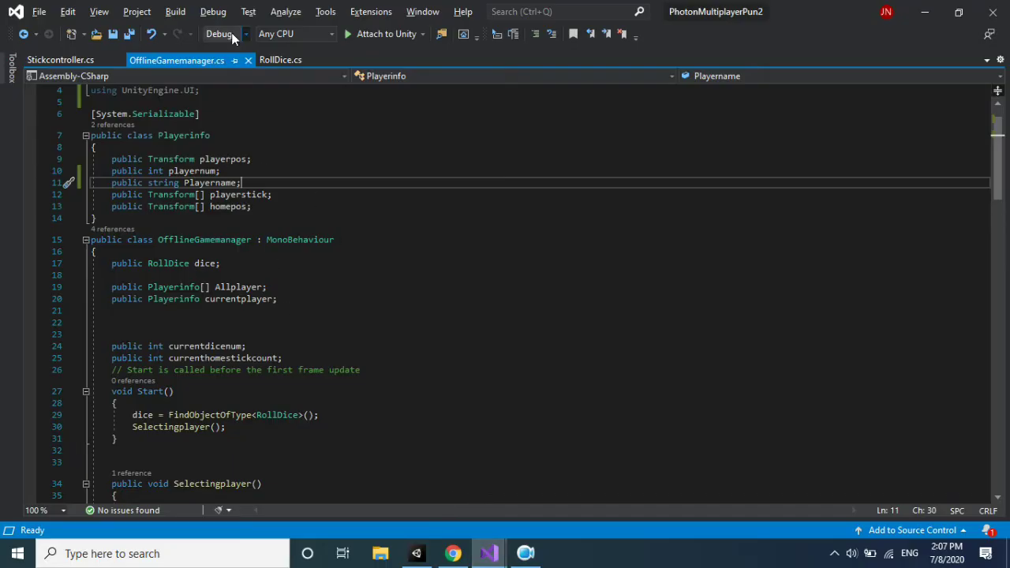
click(273, 63)
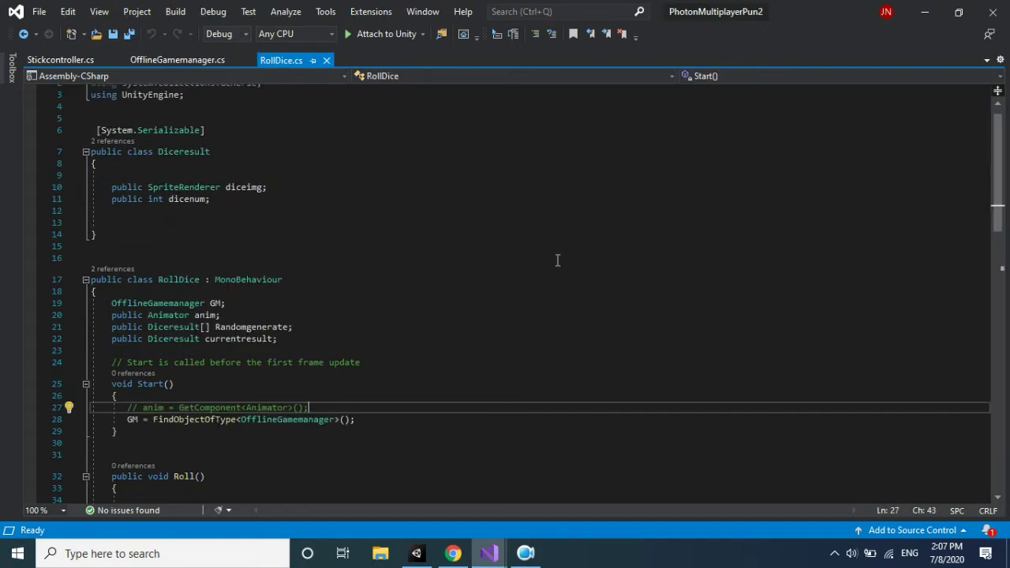
click(171, 62)
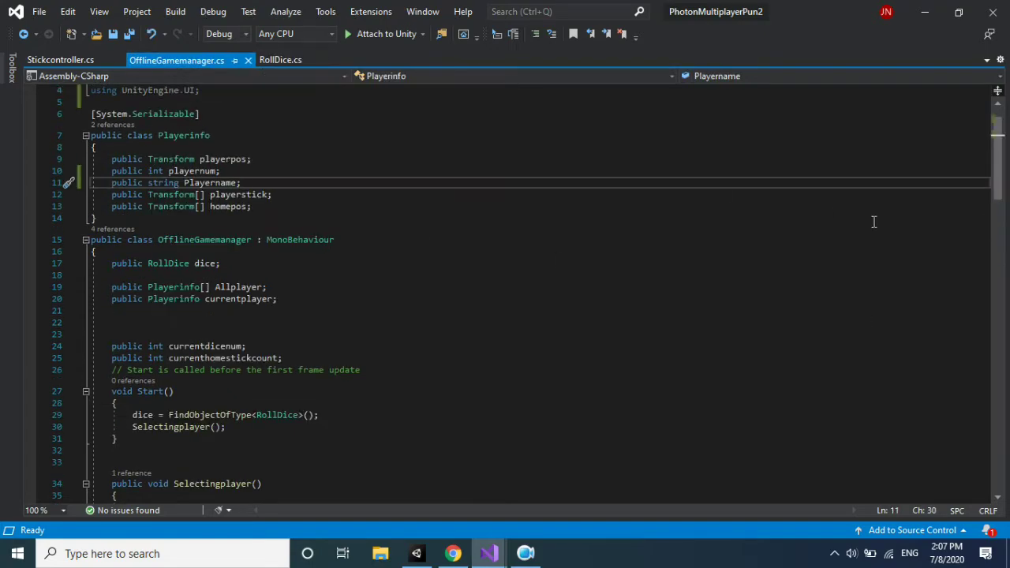
mouse_move(995, 150)
mouse_down()
mouse_move(972, 359)
mouse_move(1007, 292)
mouse_up()
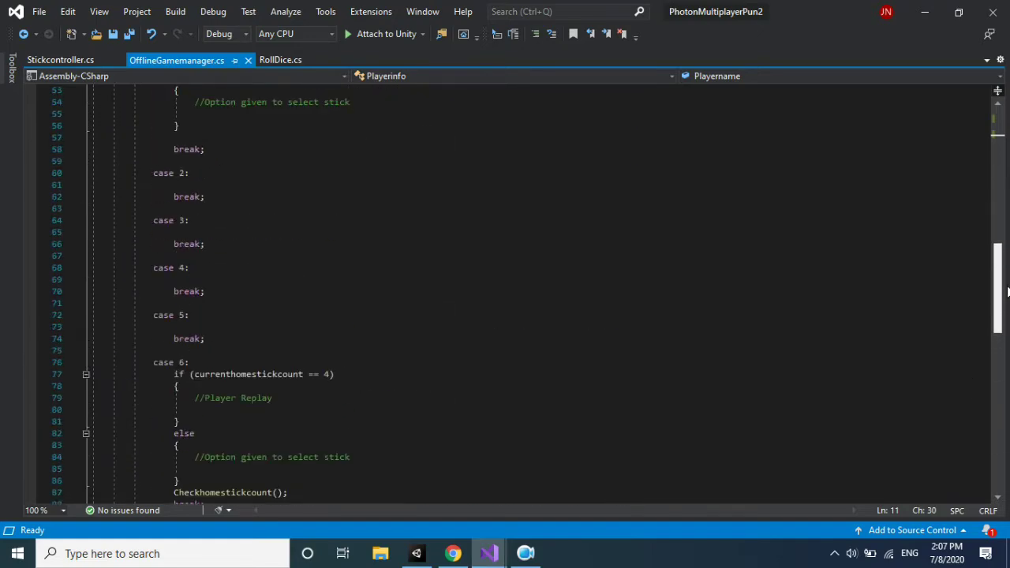
click(269, 58)
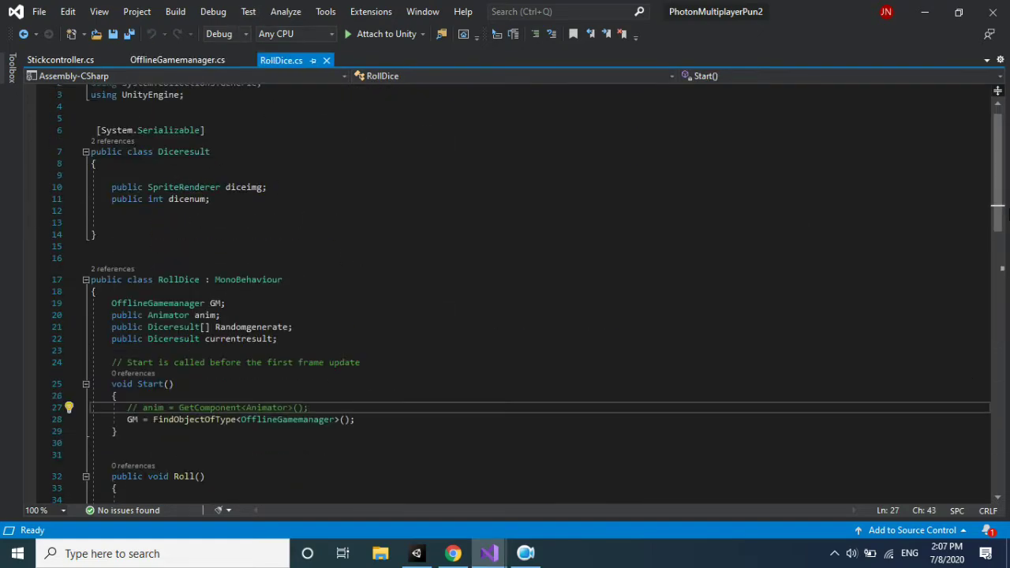
mouse_move(997, 150)
mouse_down()
mouse_move(984, 263)
mouse_move(996, 233)
mouse_move(976, 284)
mouse_up()
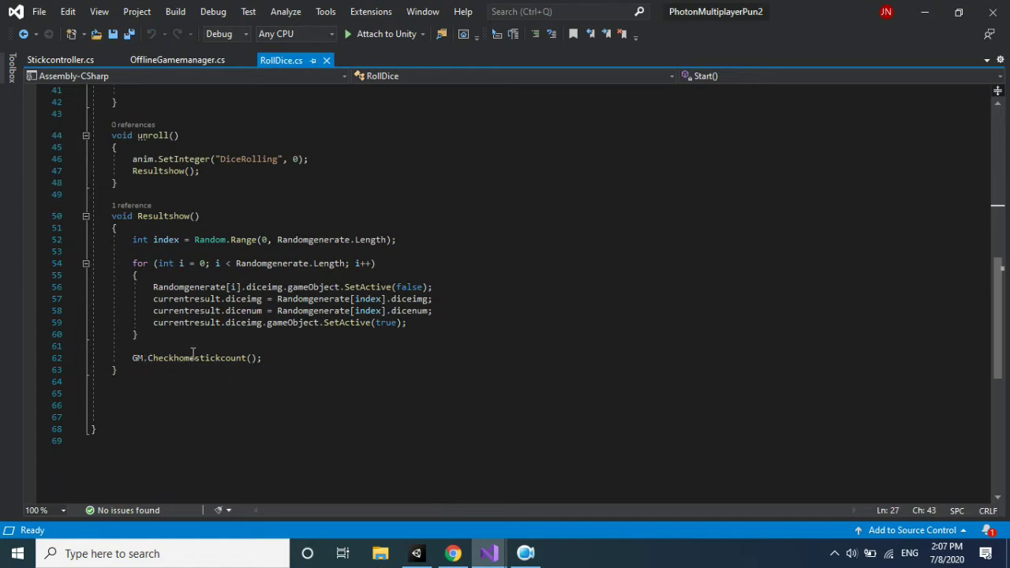
click(161, 352)
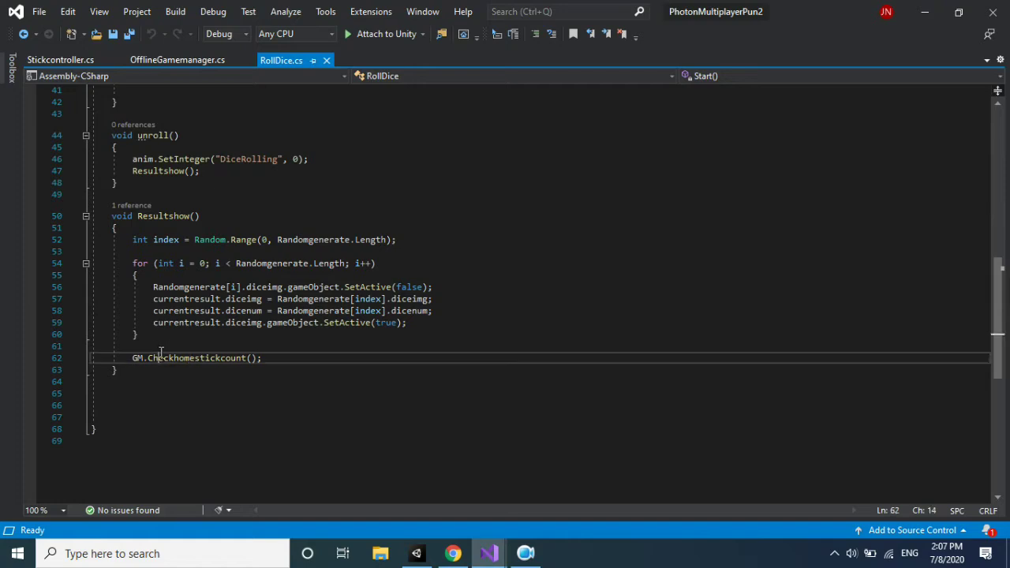
click(168, 347)
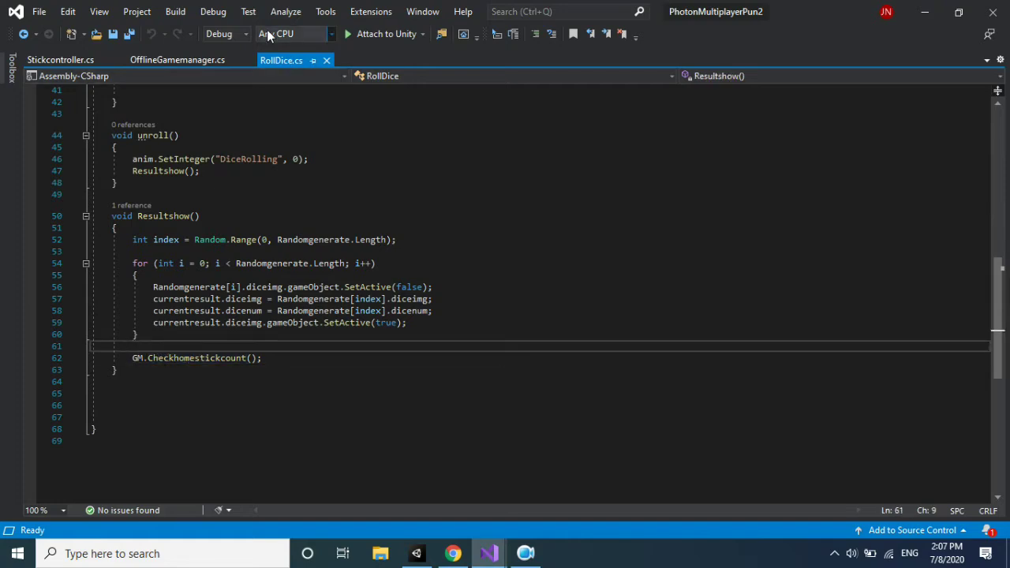
Scroll through OfflineGamemanager.cs, then return to RollDice's Resultshow method.
click(176, 60)
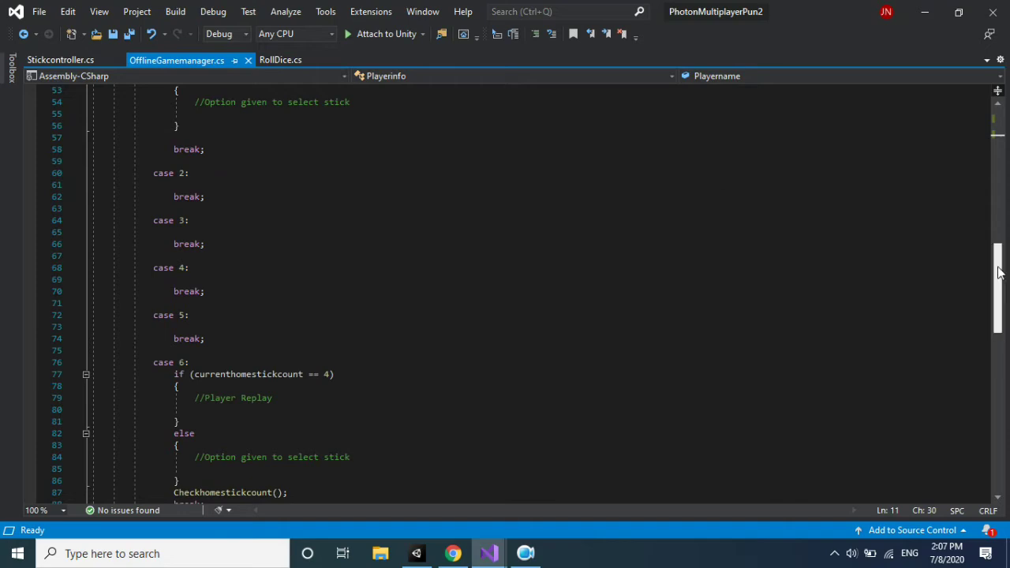
drag(997, 276, 1003, 141)
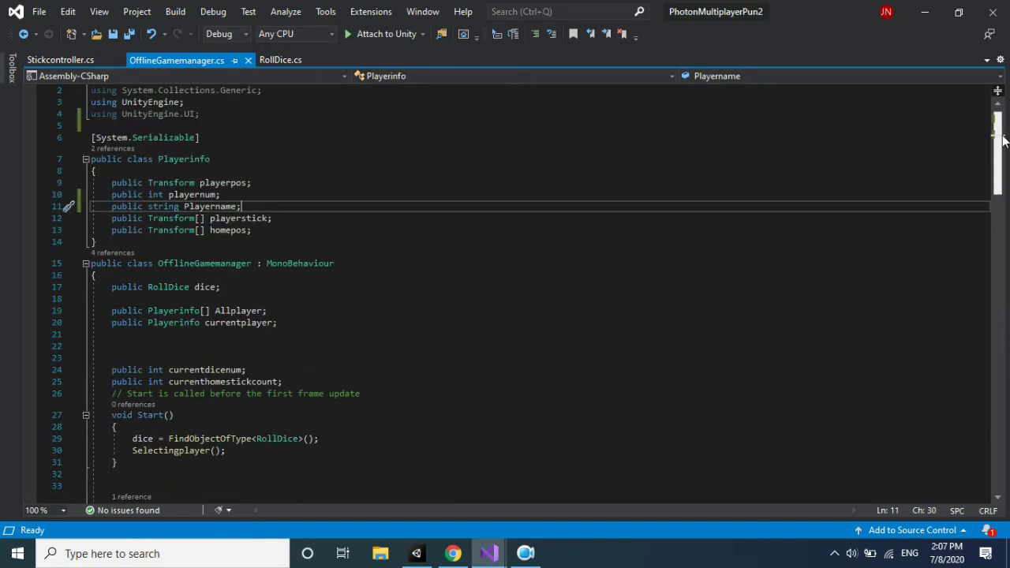
drag(1003, 140, 1005, 152)
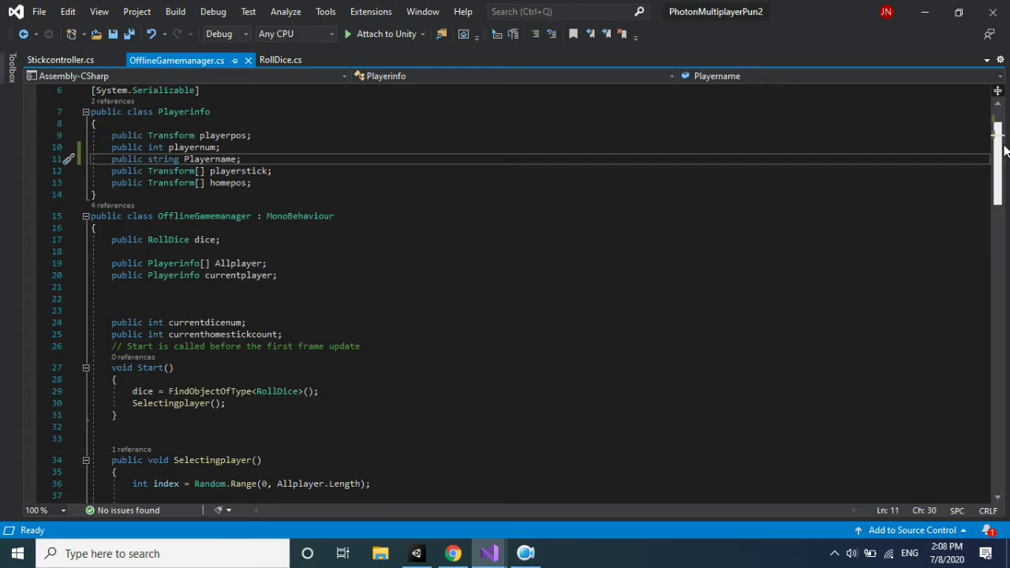
click(276, 62)
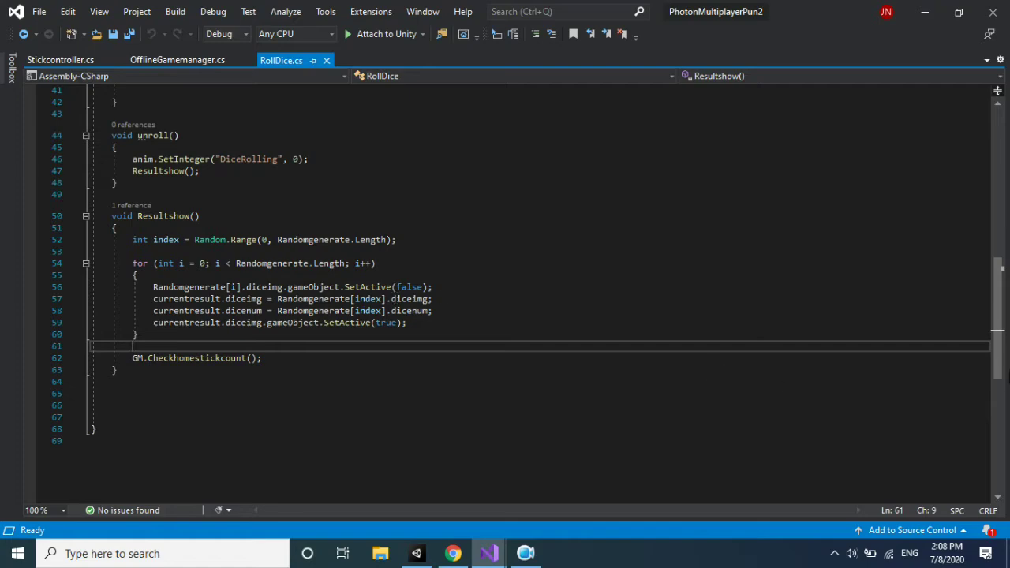
drag(998, 330, 1000, 183)
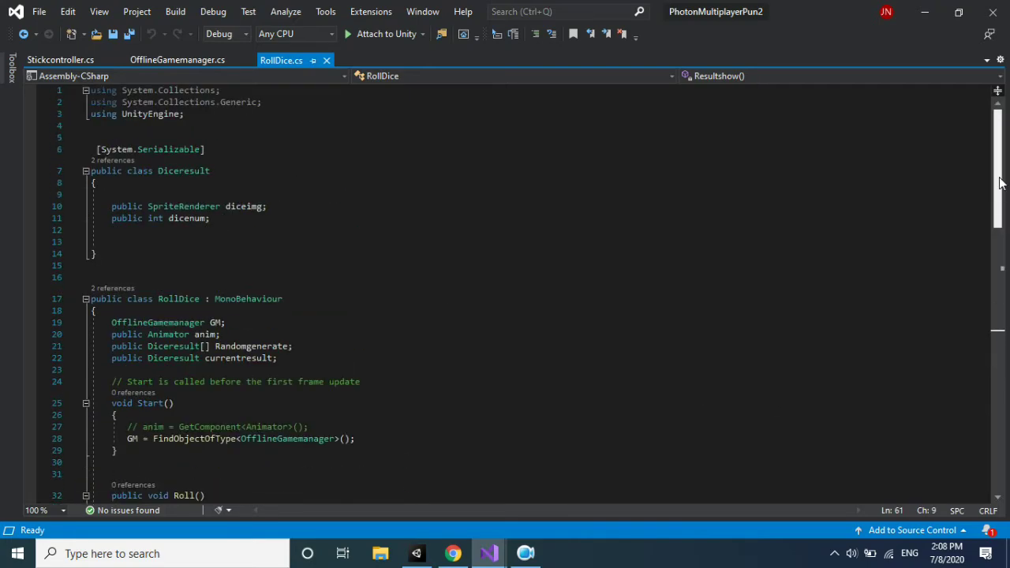
drag(1000, 183, 972, 362)
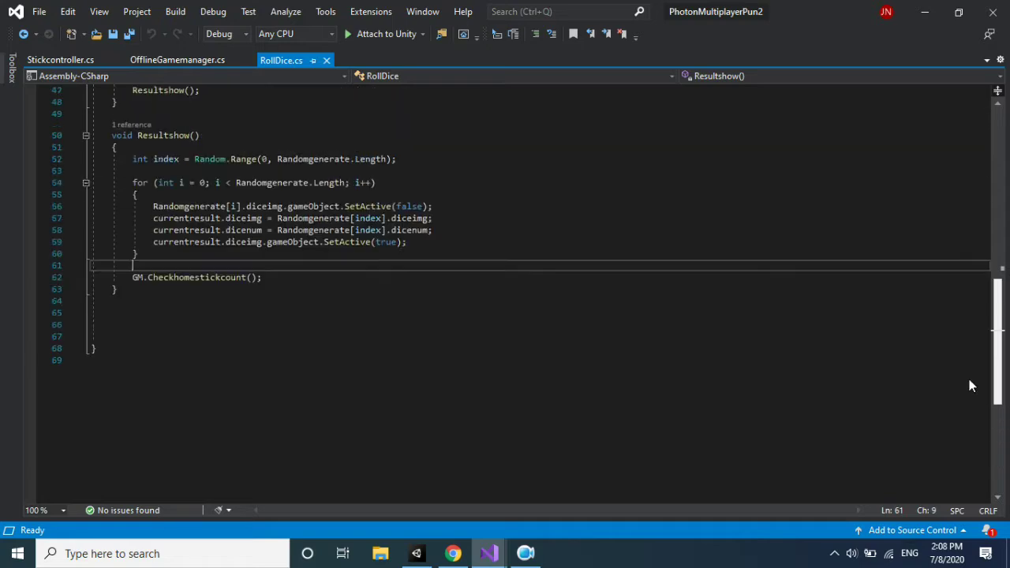
Start typing 'dice' on line 61 of Resultshow, then clear the partial word.
text(dice)
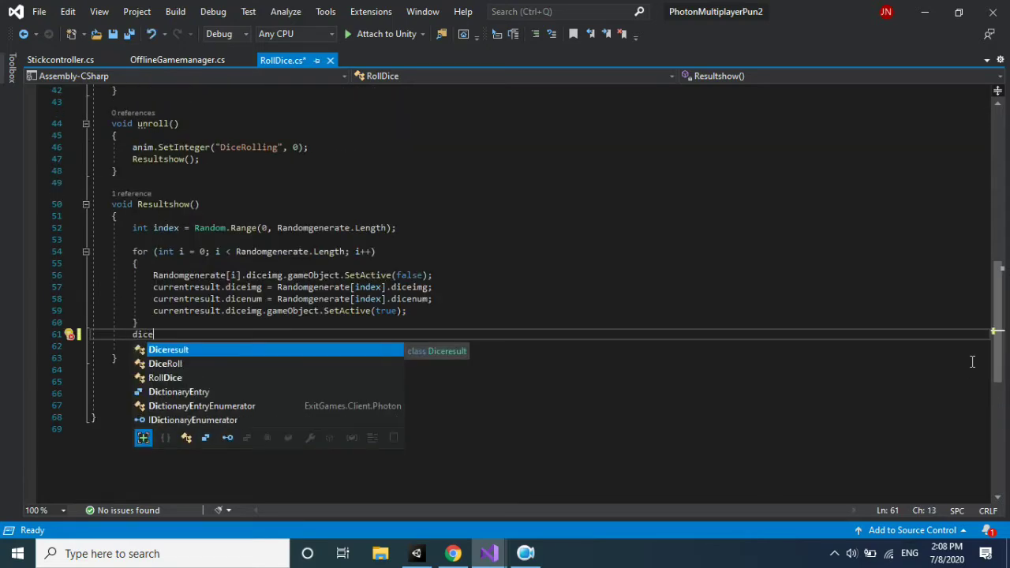
key(BackSpace)
text(t)
key(BackSpace)
text(e)
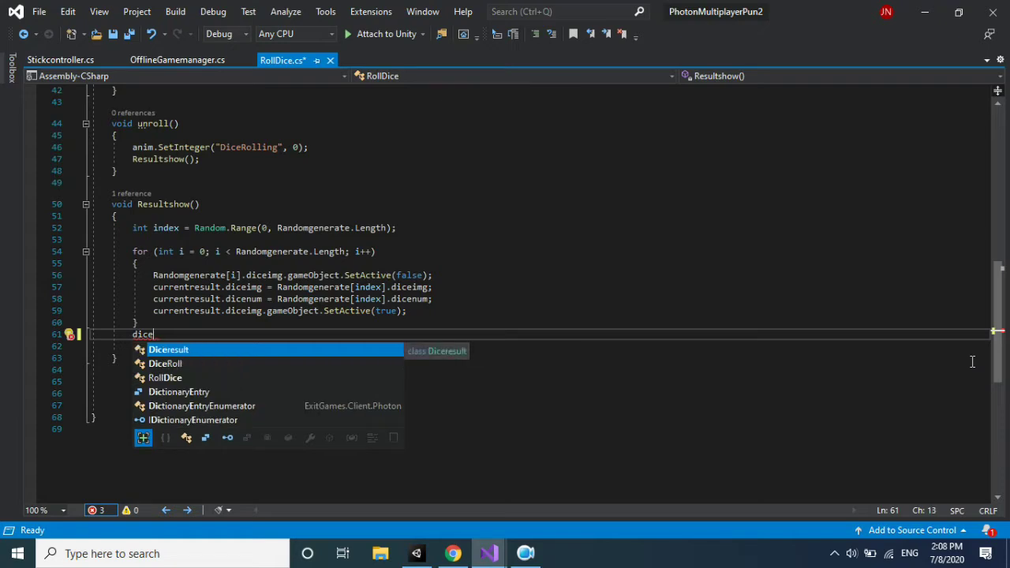
key(BackSpace)
drag(1002, 332, 1004, 173)
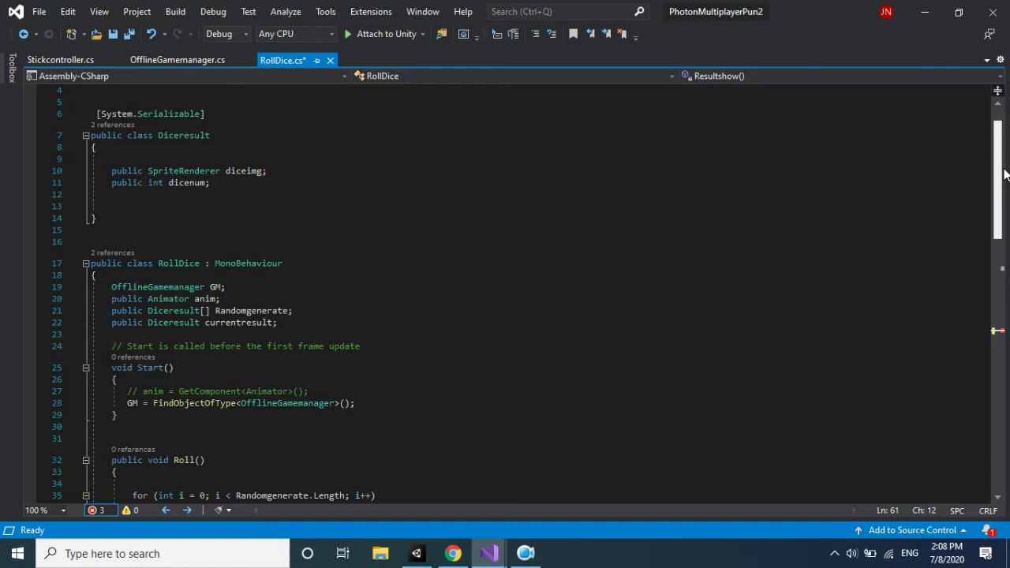
drag(1005, 174, 1004, 175)
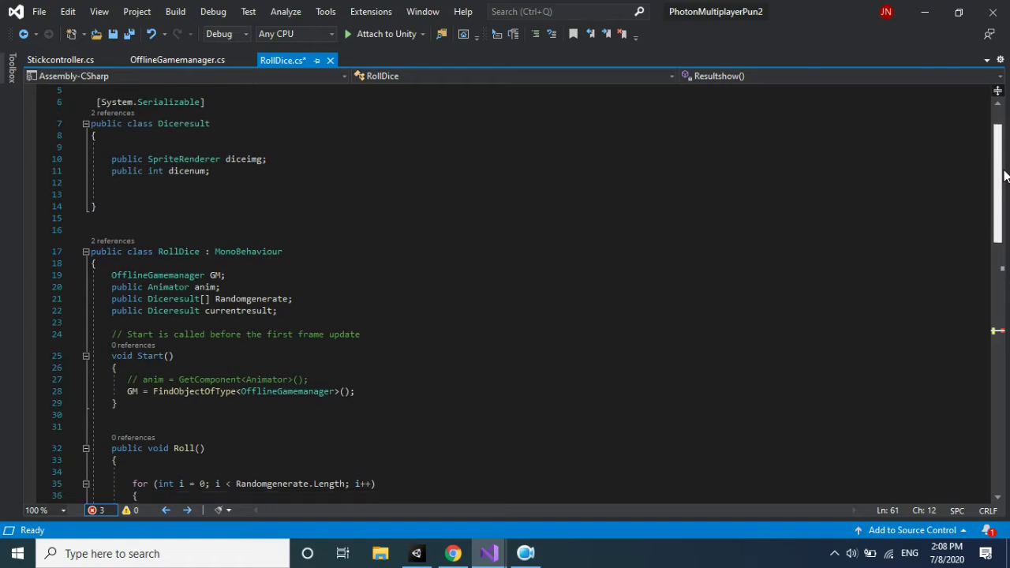
scroll(958, 326, down, 8)
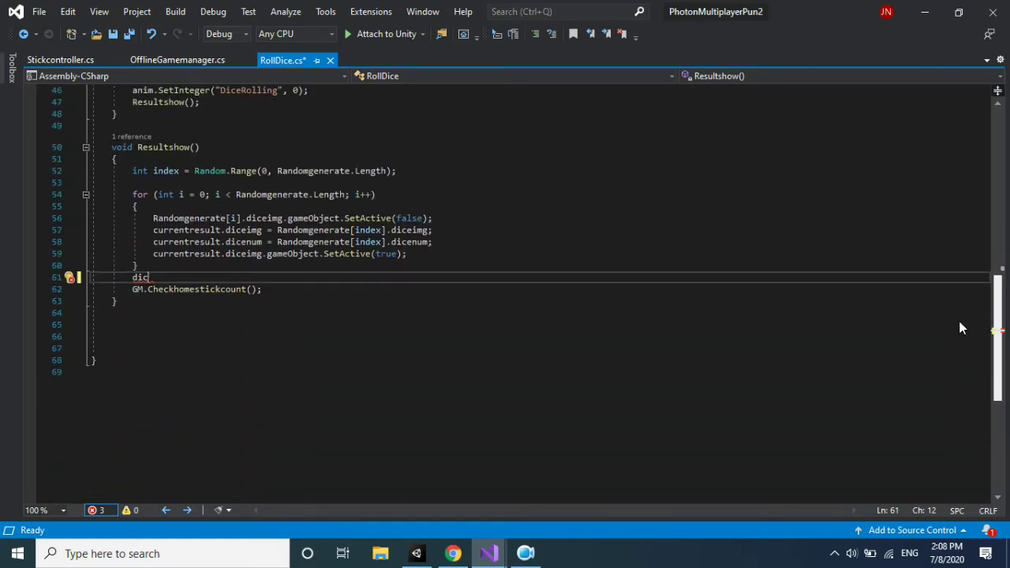
key(BackSpace)
key(BackSpace)
key(BackSpace)
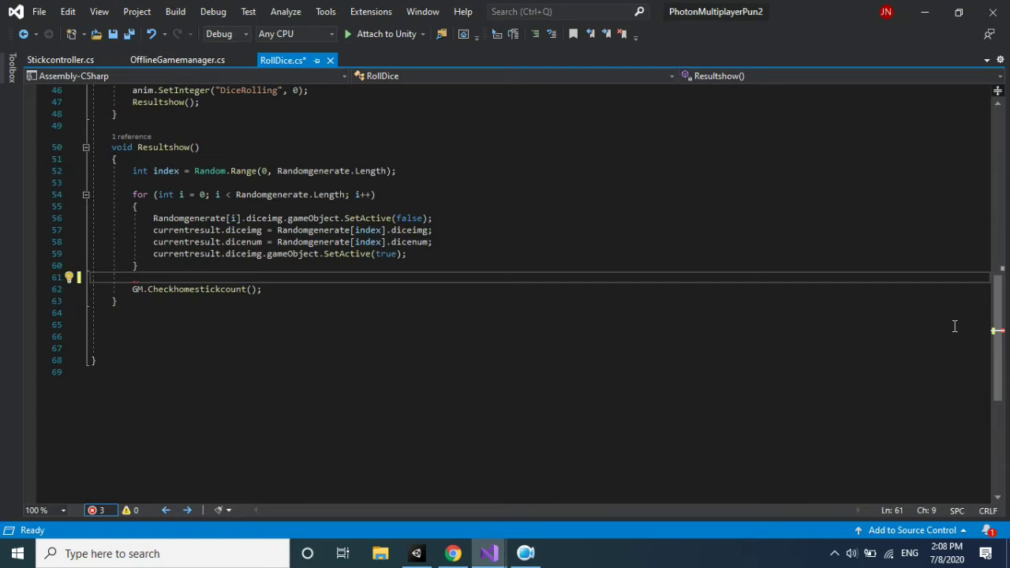
Write currentresult.dicenum; on line 61 using IntelliSense completion.
text(curr)
key(Tab)
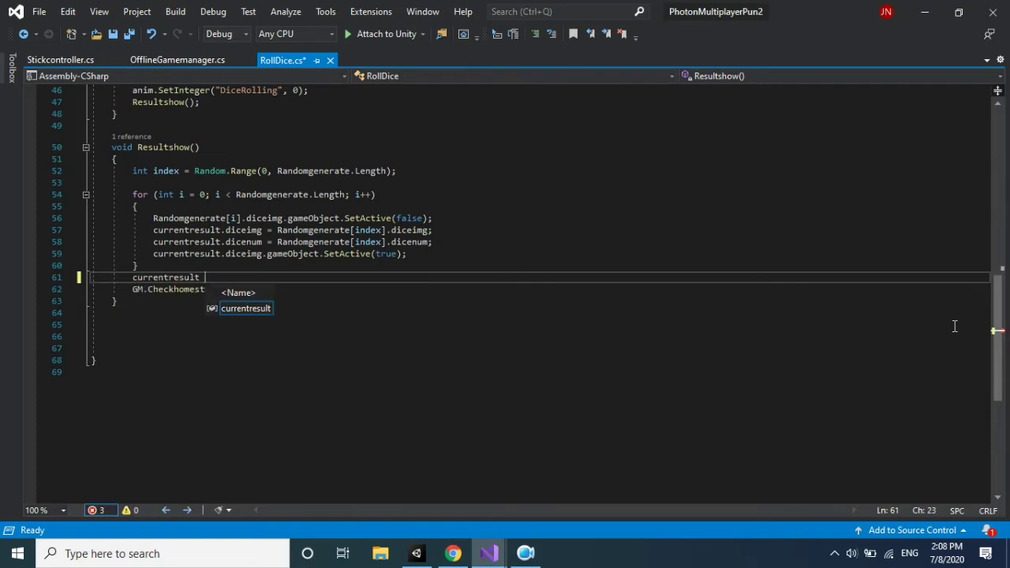
text(.di)
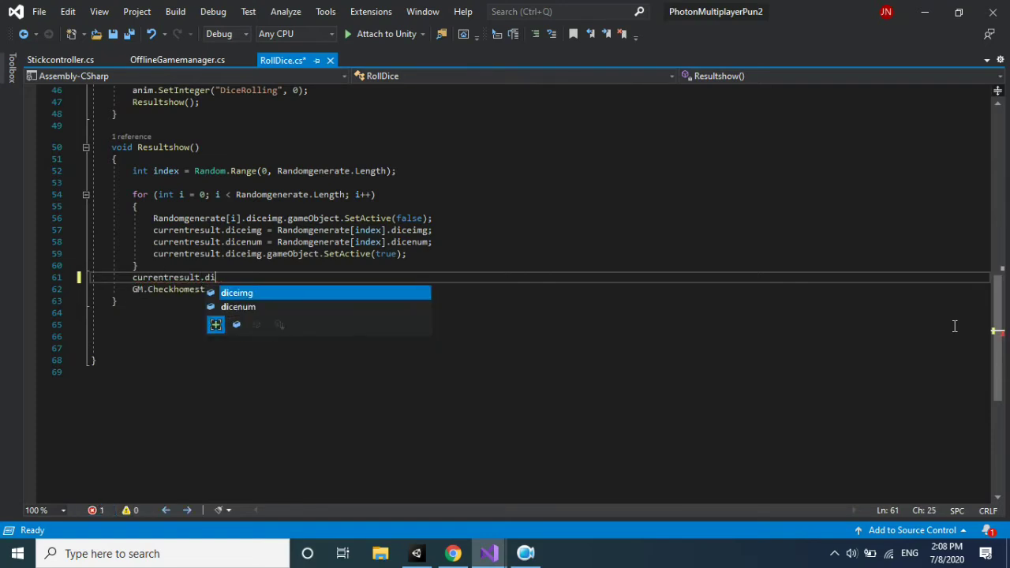
key(Down)
text(=)
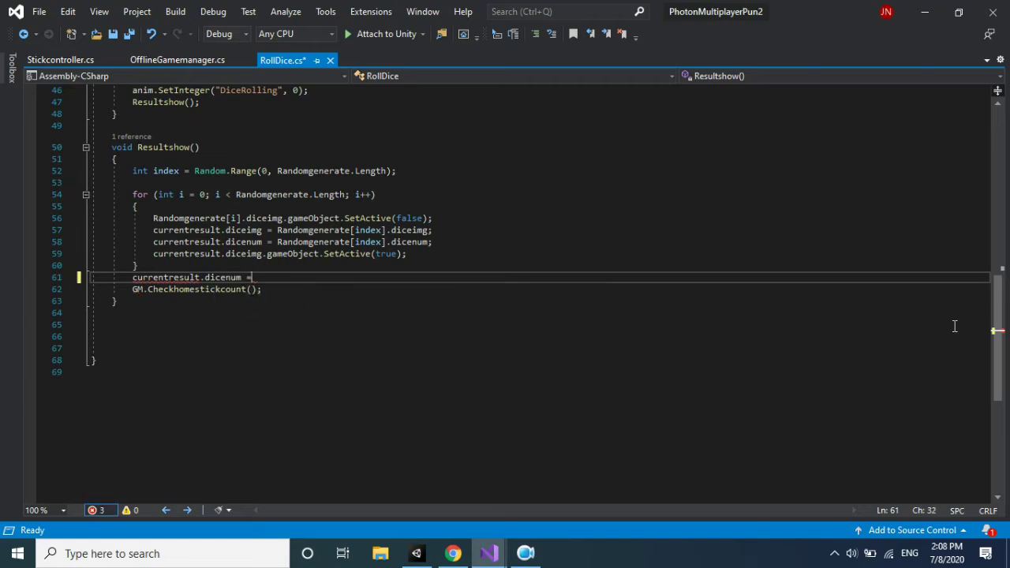
key(BackSpace)
key(BackSpace)
key(BackSpace)
text(;)
key(Left)
key(Left)
key(Left)
key(Left)
key(Left)
key(Left)
key(Left)
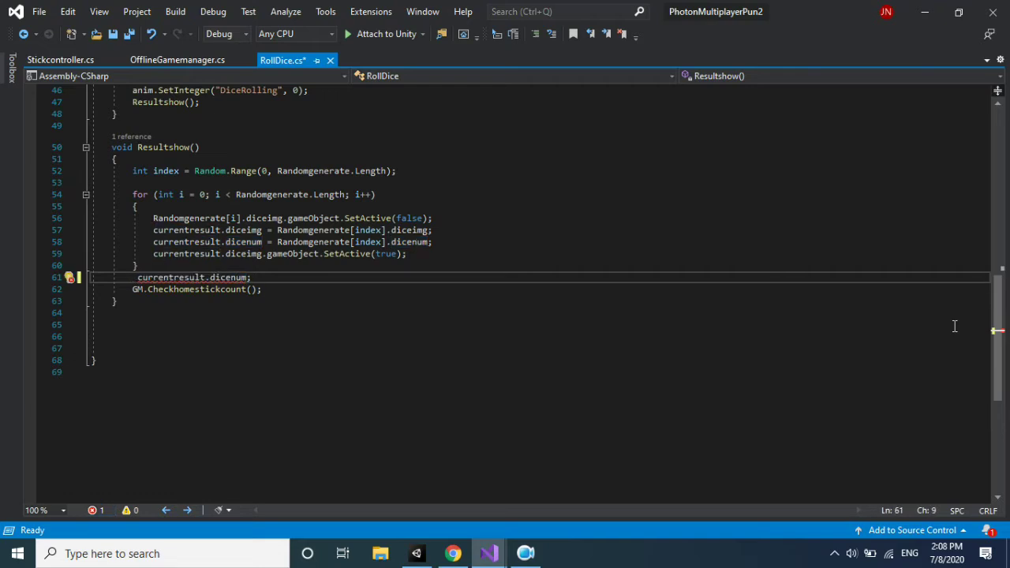
Prefix the statement with GM.currentdicenum = and save RollDice.cs.
text(GM. )
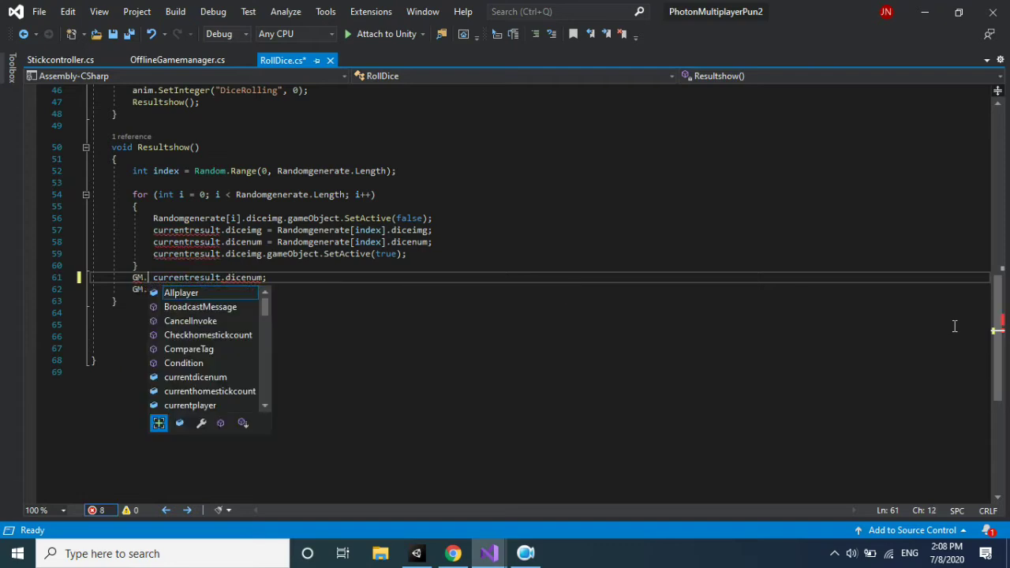
text(cu)
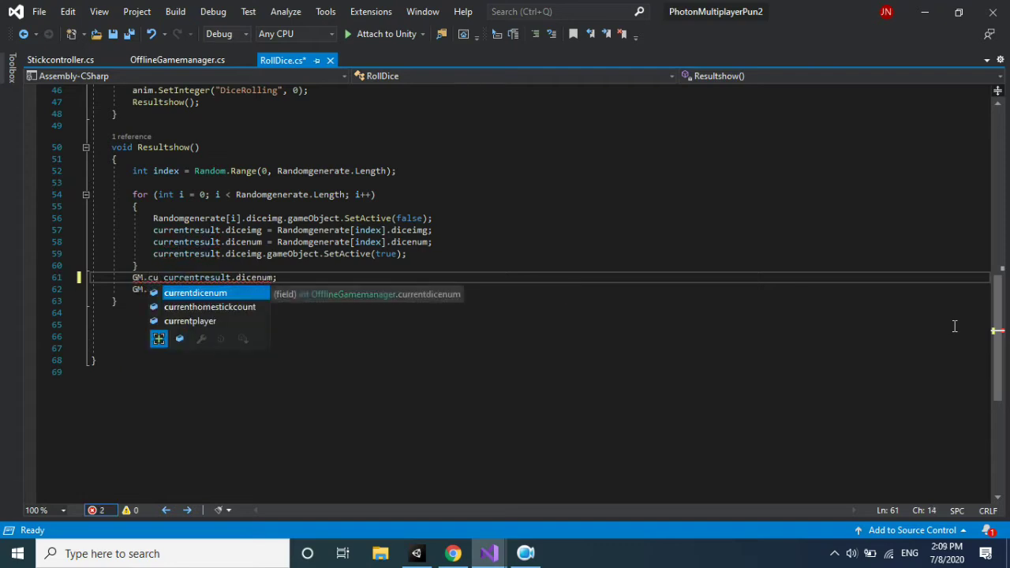
key(Tab)
text(=)
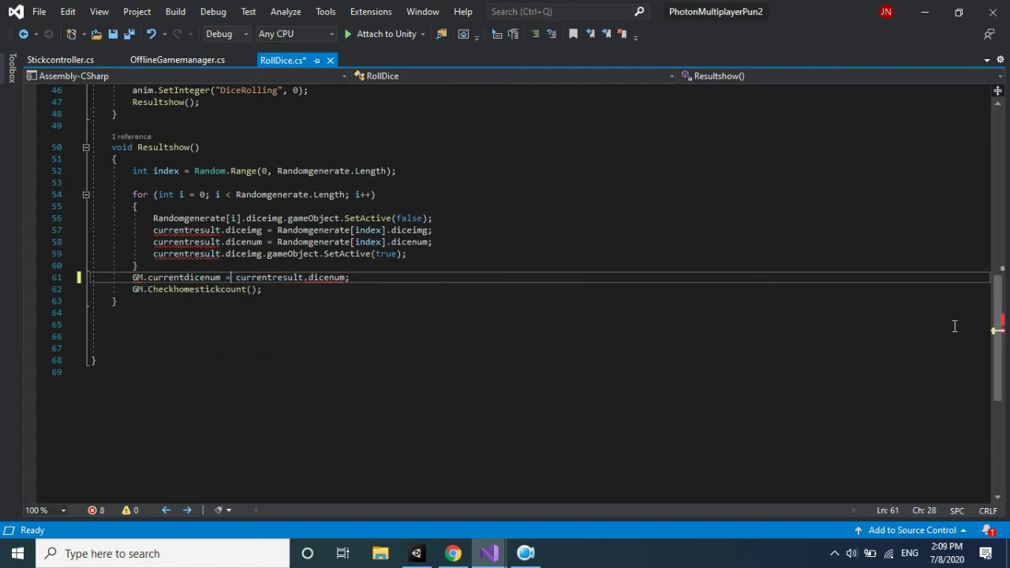
key(ctrl+s)
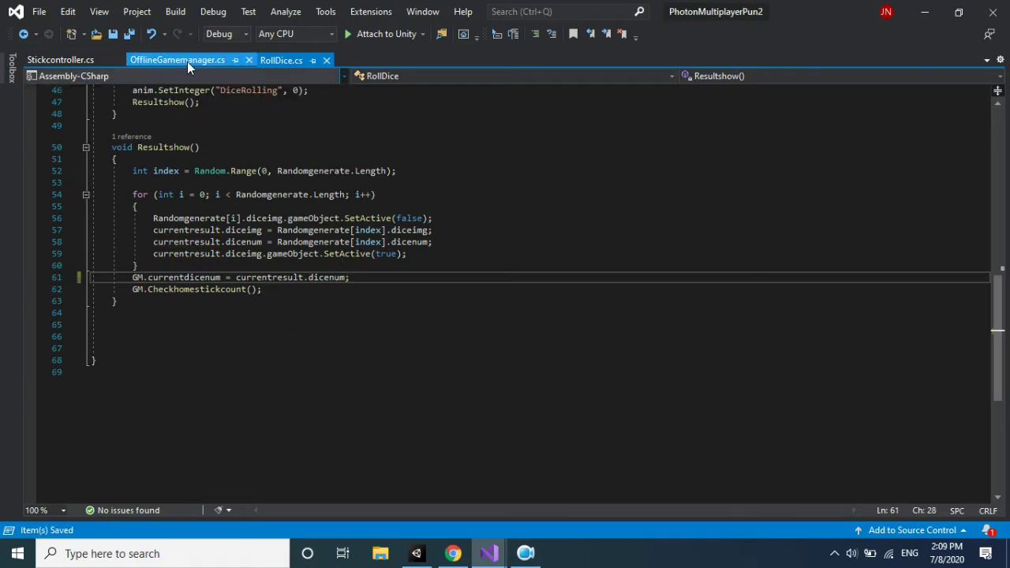
Scroll through OfflineGamemanager.cs and select the Checkhomestickcount call name in RollDice.cs.
click(187, 62)
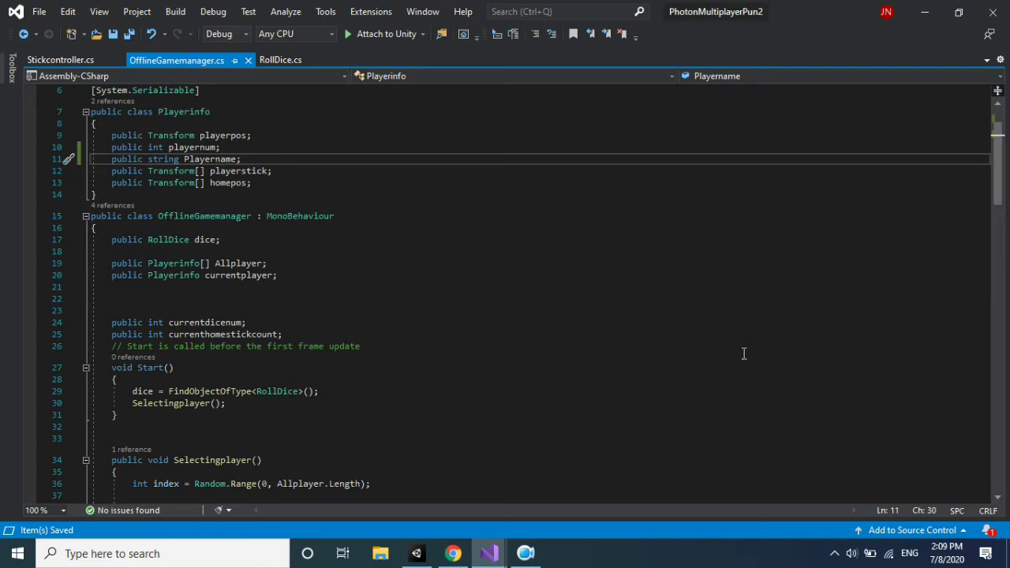
drag(997, 185, 986, 350)
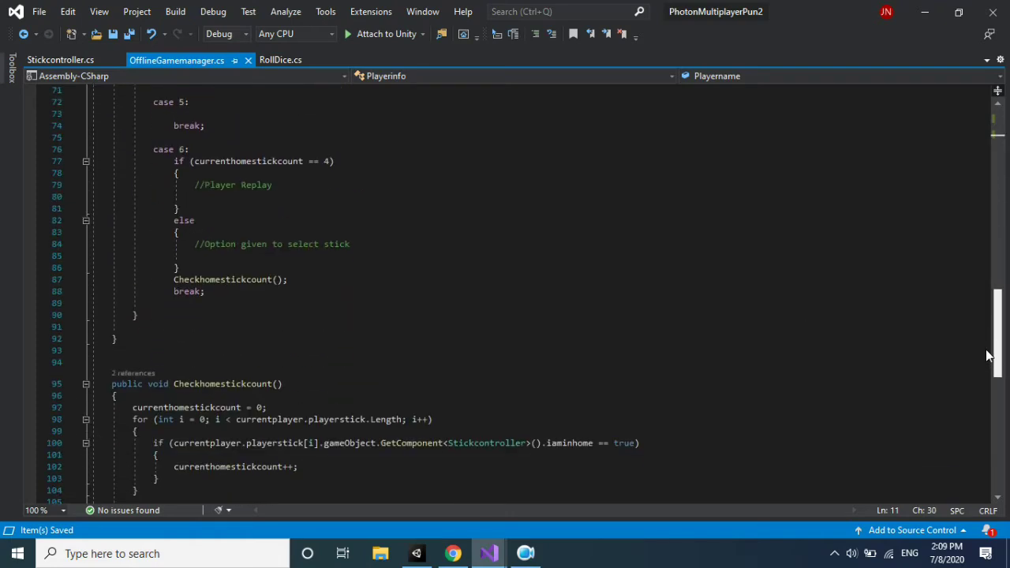
drag(986, 350, 992, 336)
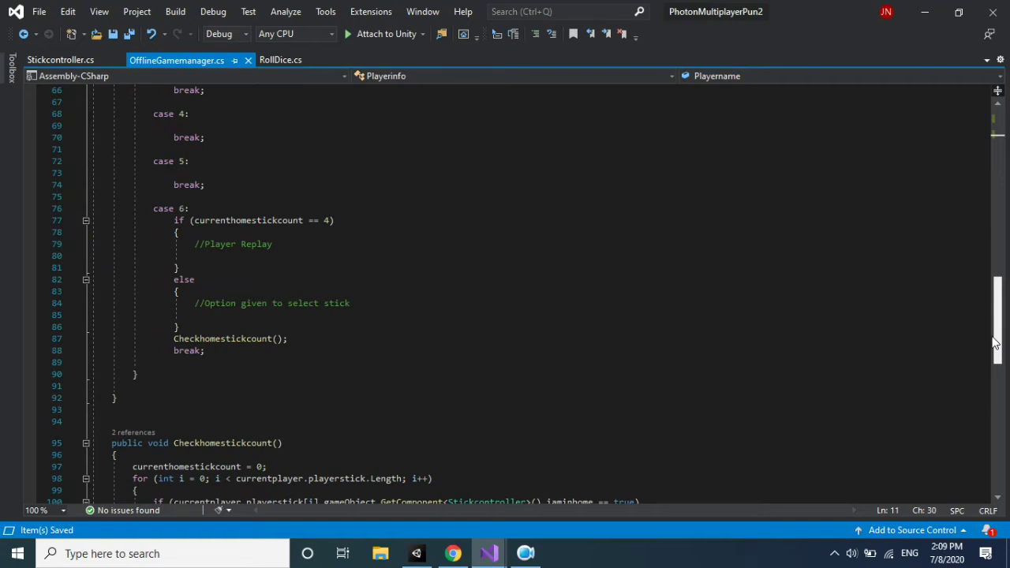
click(275, 59)
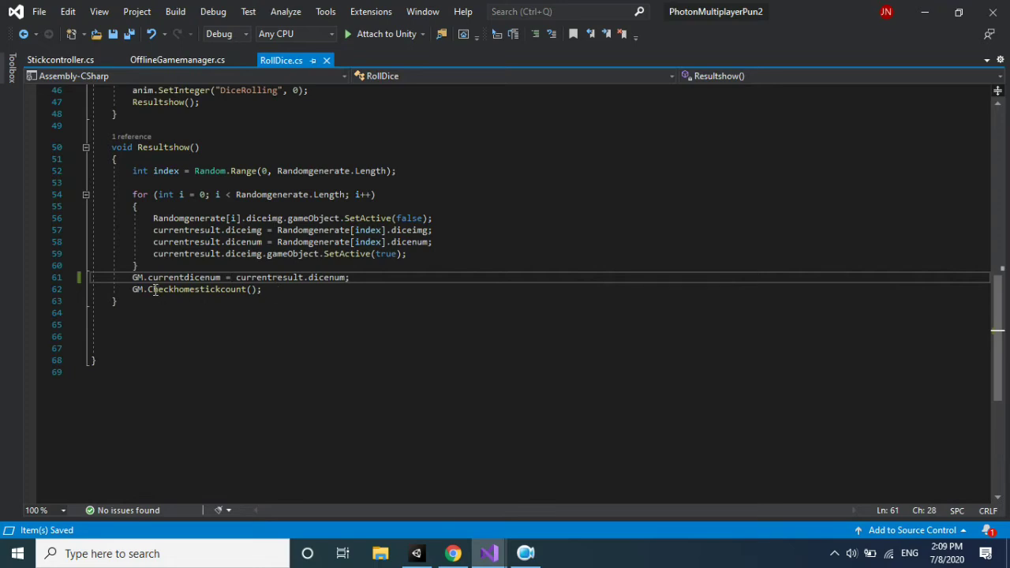
drag(154, 290, 253, 289)
Locate Checkhomestickcount in OfflineGamemanager.cs and place the caret after Selectingplayer's code.
click(176, 60)
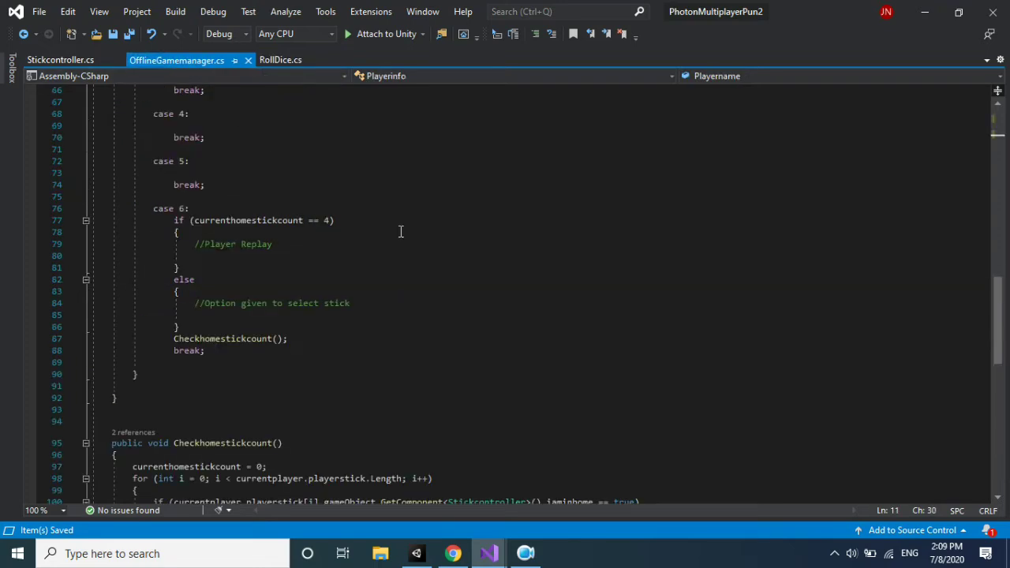
drag(998, 331, 996, 388)
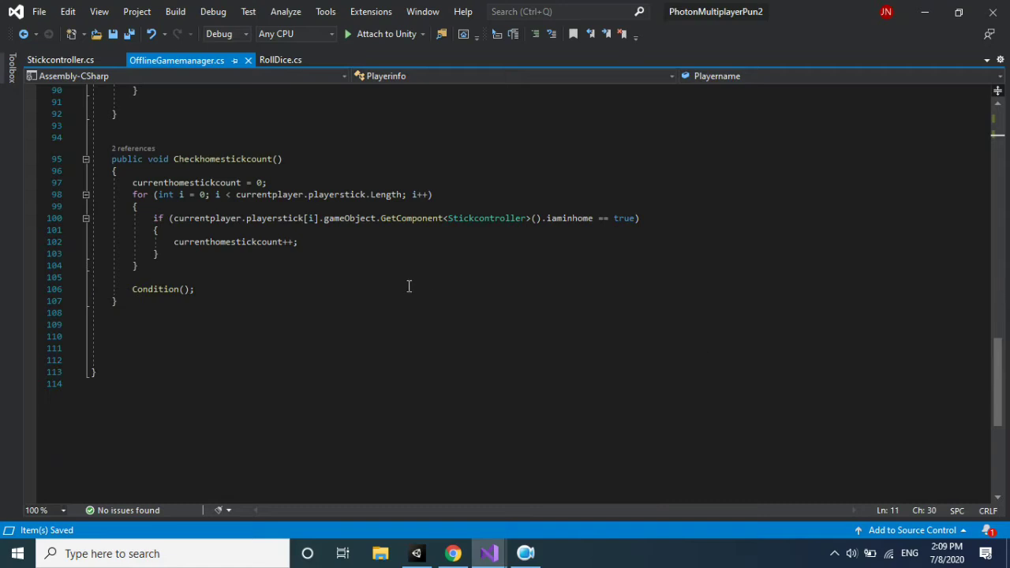
click(108, 159)
drag(108, 158, 225, 336)
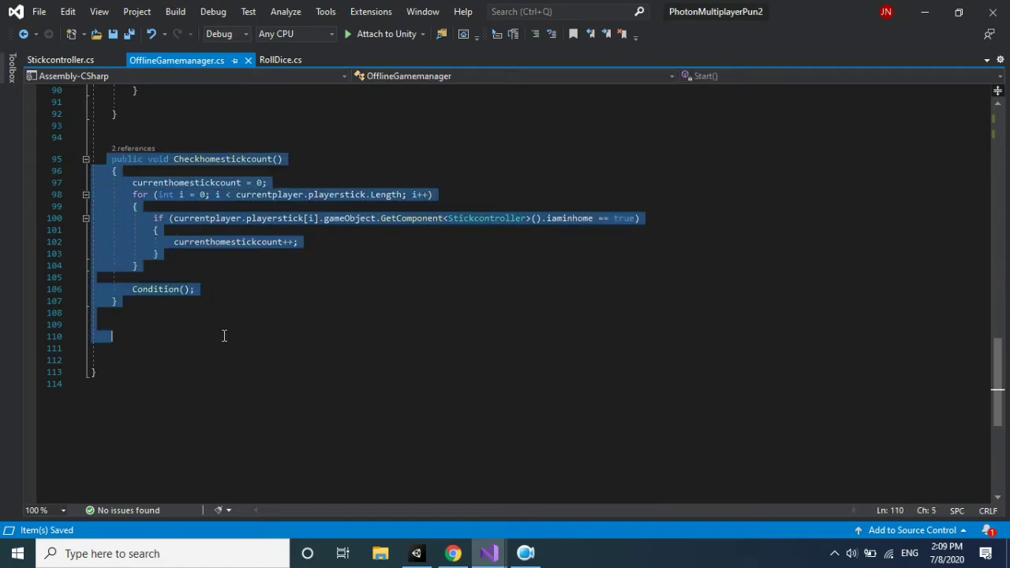
drag(998, 399, 978, 245)
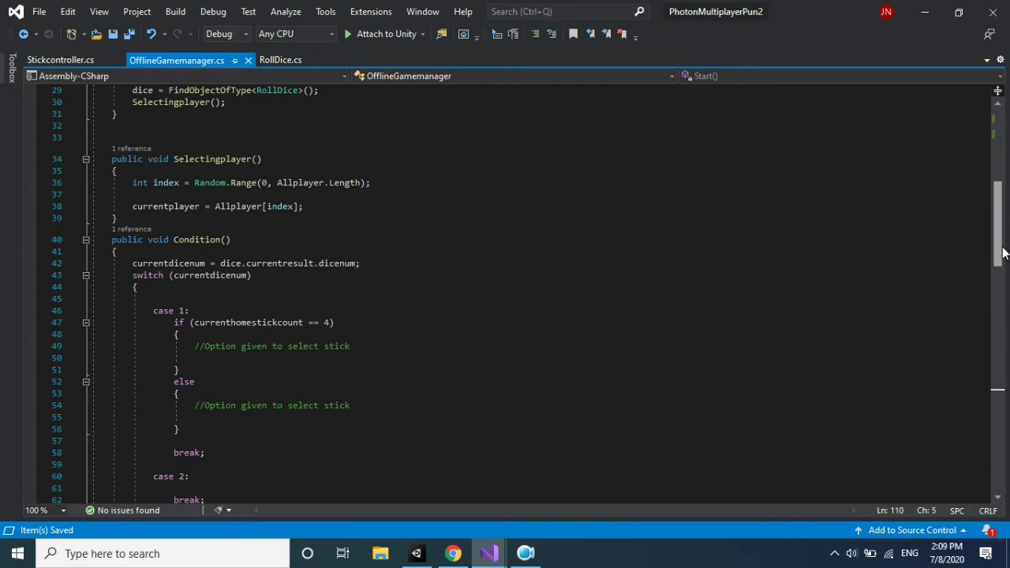
drag(1003, 252, 1003, 243)
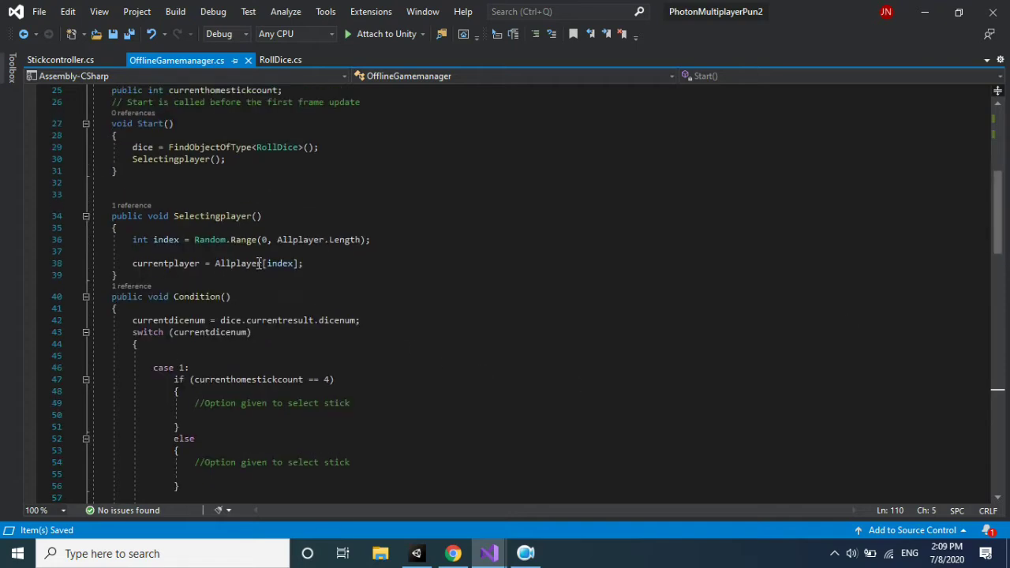
click(324, 266)
Insert blank lines after Selectingplayer's closing brace to make room for a new method.
click(232, 278)
key(Return)
key(Return)
key(Return)
key(Up)
key(Up)
key(Up)
key(Up)
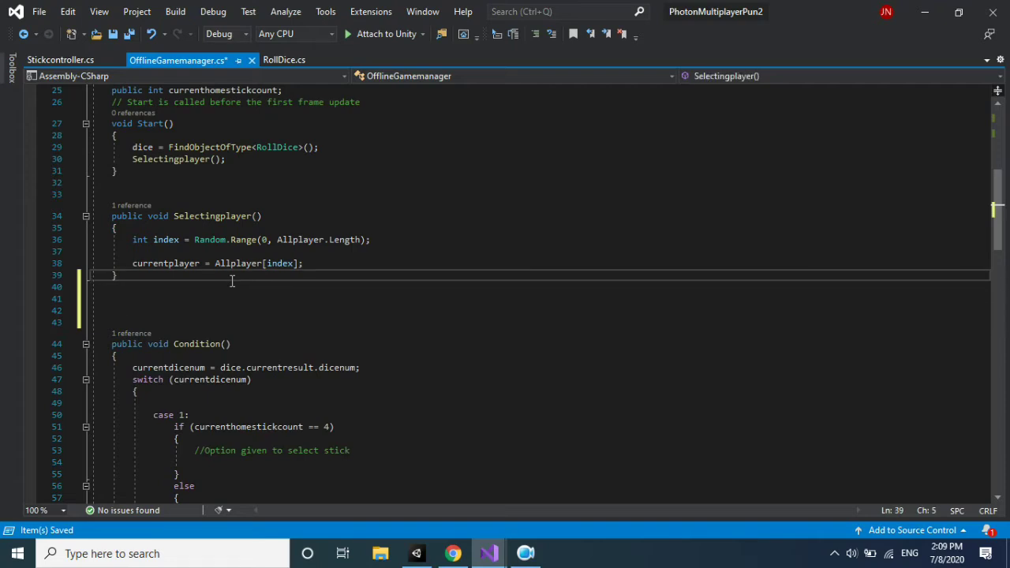
key(Down)
key(Down)
key(Down)
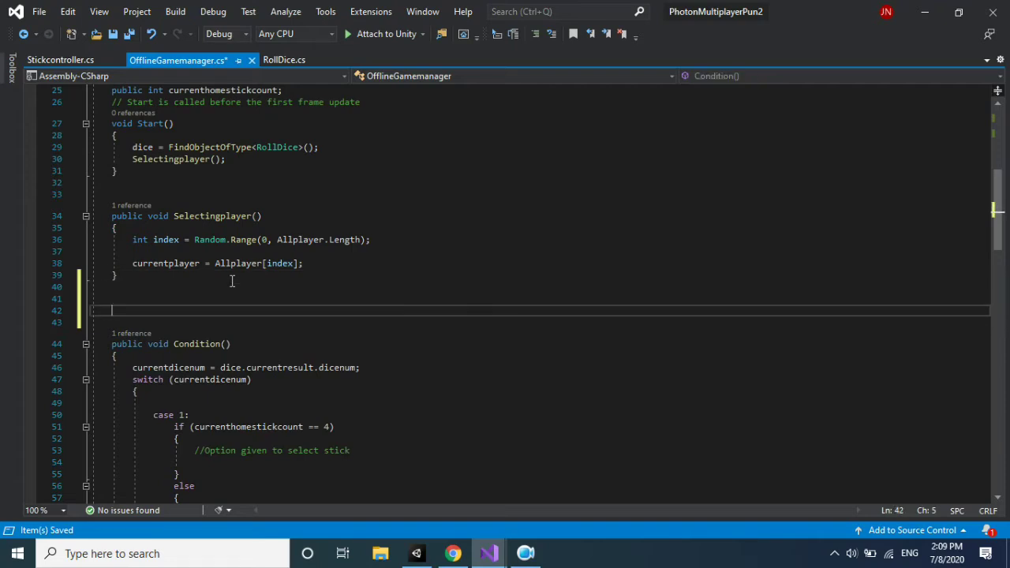
key(Return)
key(Return)
key(Return)
key(Up)
key(Up)
key(Up)
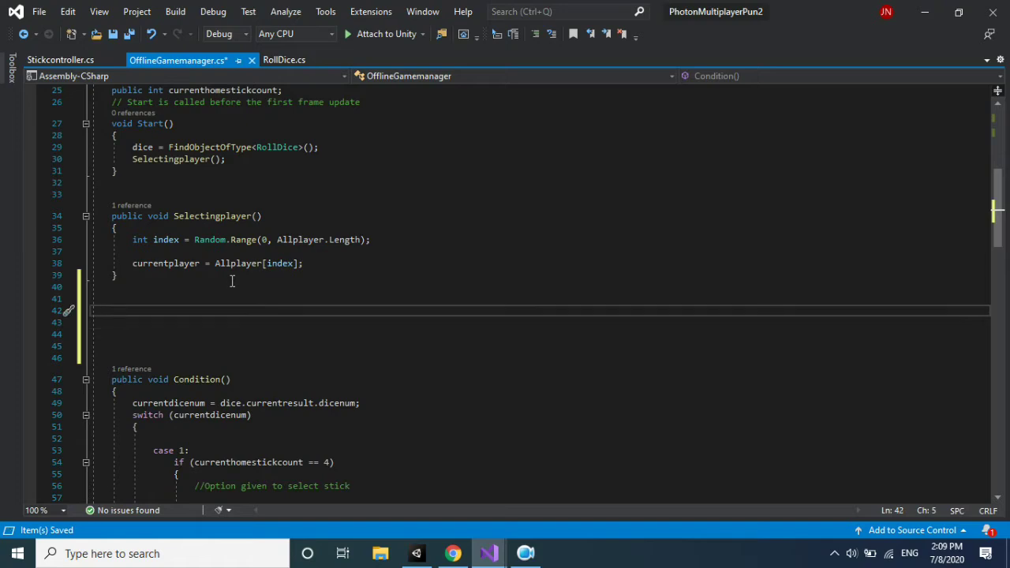
drag(134, 241, 387, 240)
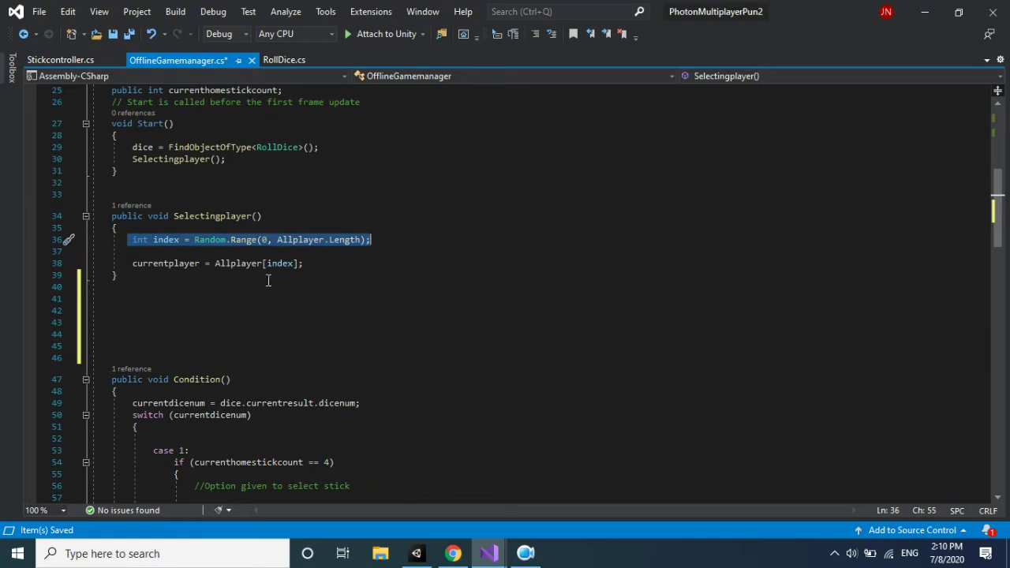
Write public void Changeplayer() with an empty brace-delimited body.
click(153, 299)
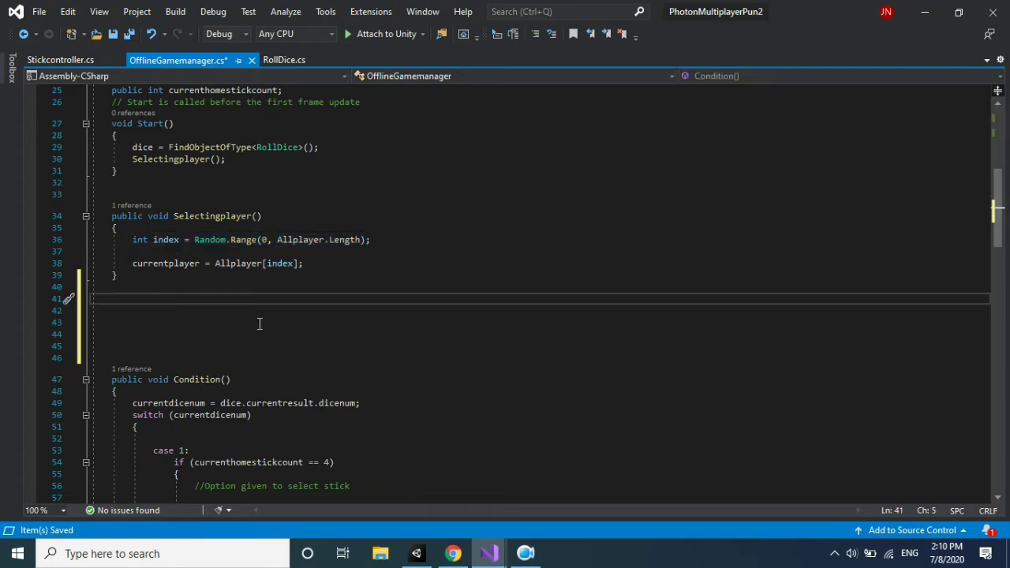
key(Return)
text(public void Change)
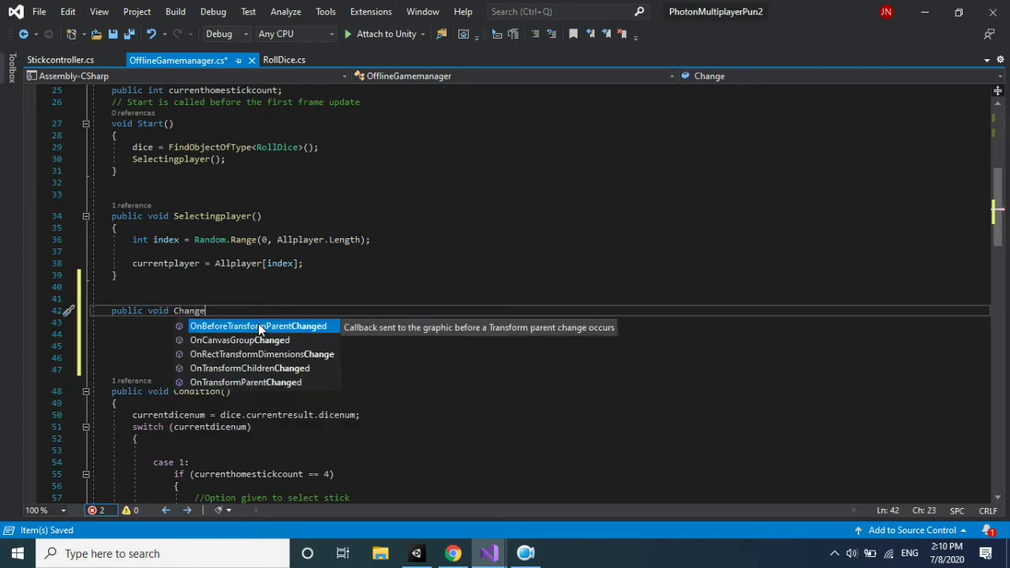
text(player)
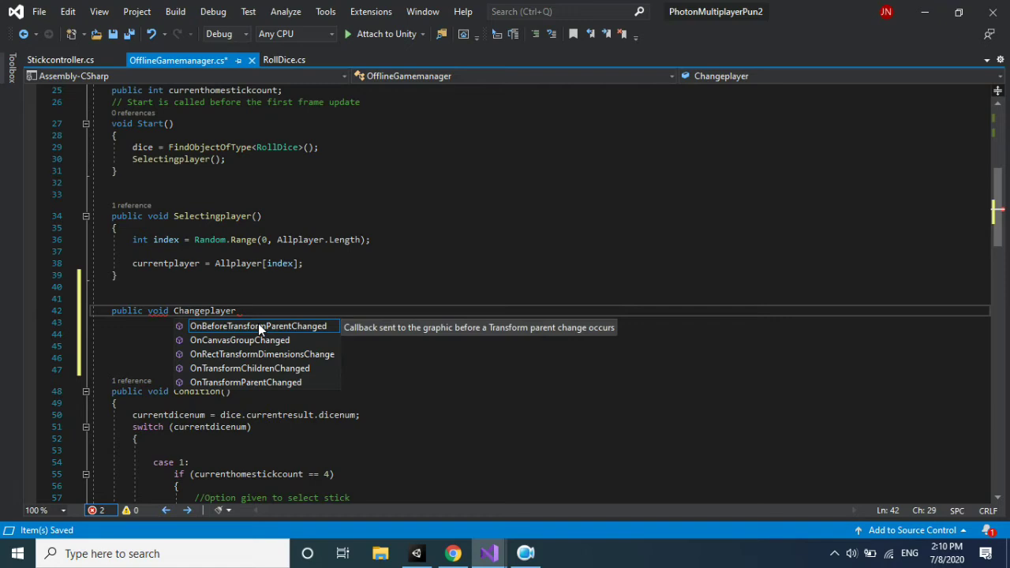
text(()
key(Return)
text({)
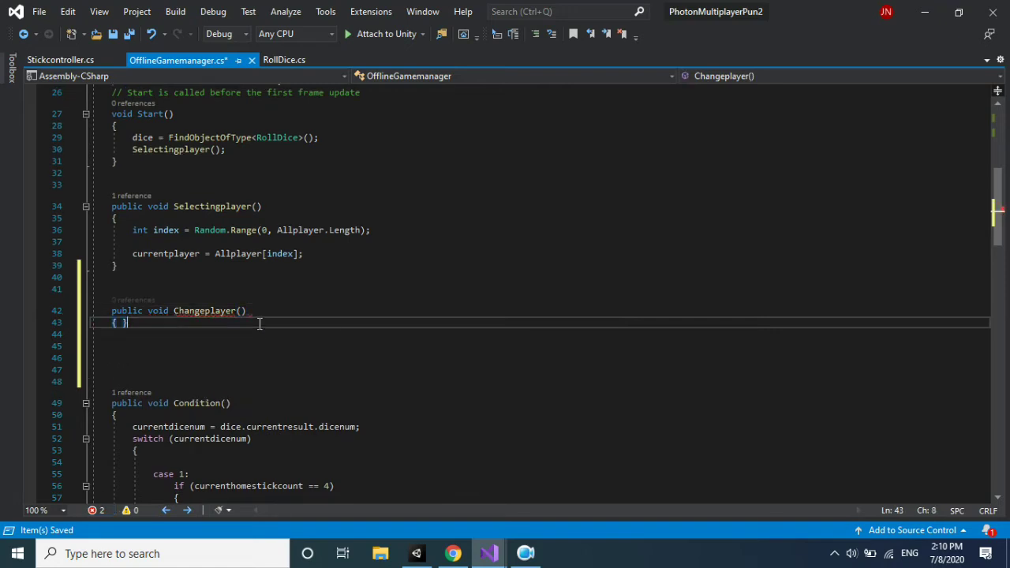
key(Return)
key(Return)
key(Return)
key(Up)
key(Up)
key(Up)
key(Return)
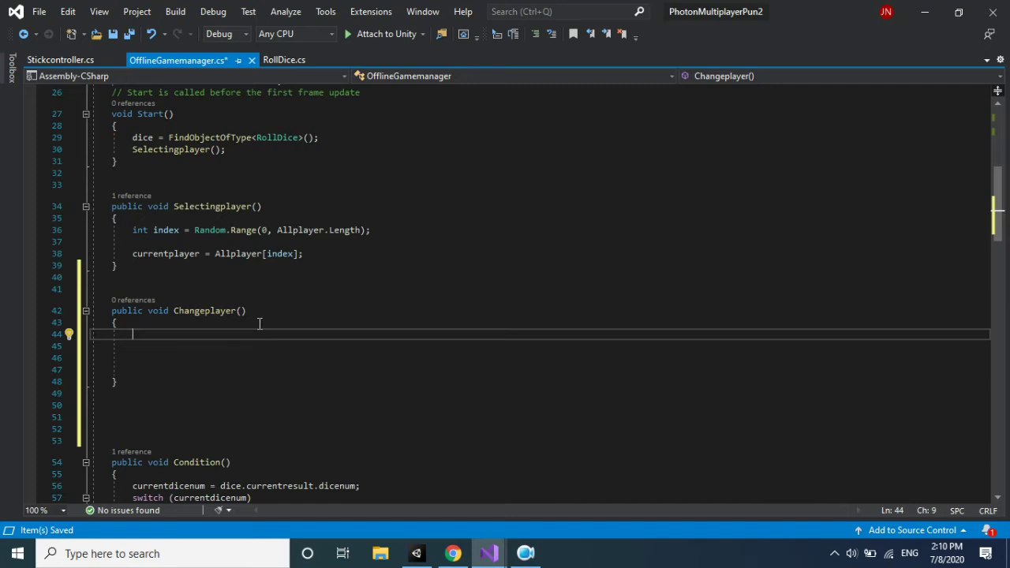
drag(277, 229, 367, 229)
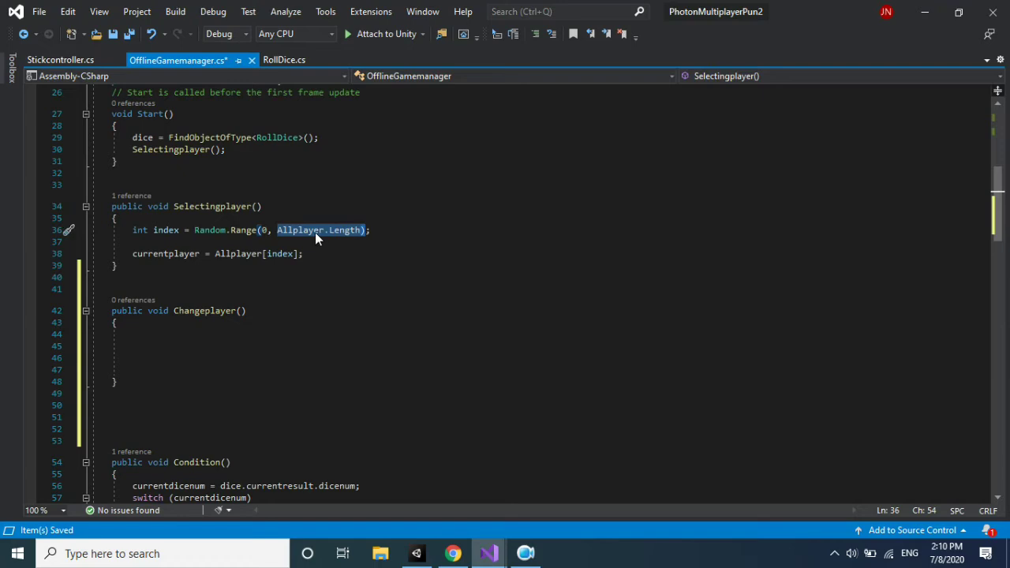
click(157, 344)
click(163, 335)
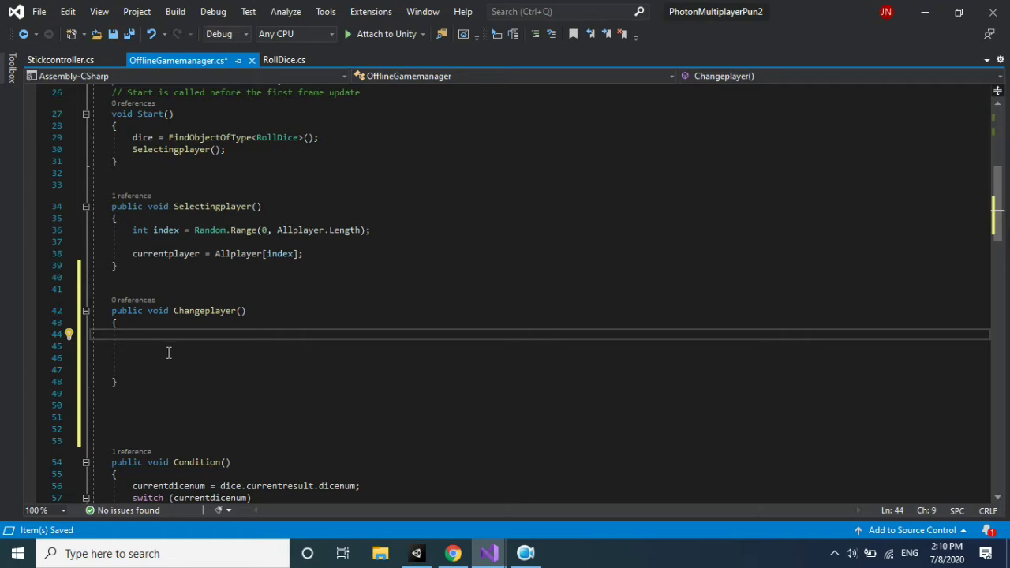
Declare 'int currentplayernum;' at the top of Changeplayer().
click(131, 326)
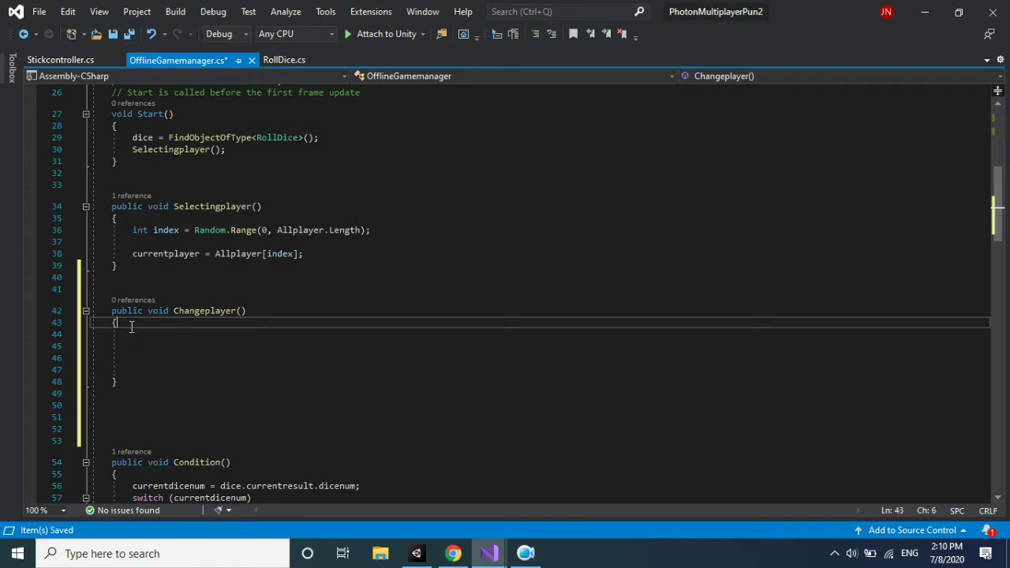
key(Return)
text(int )
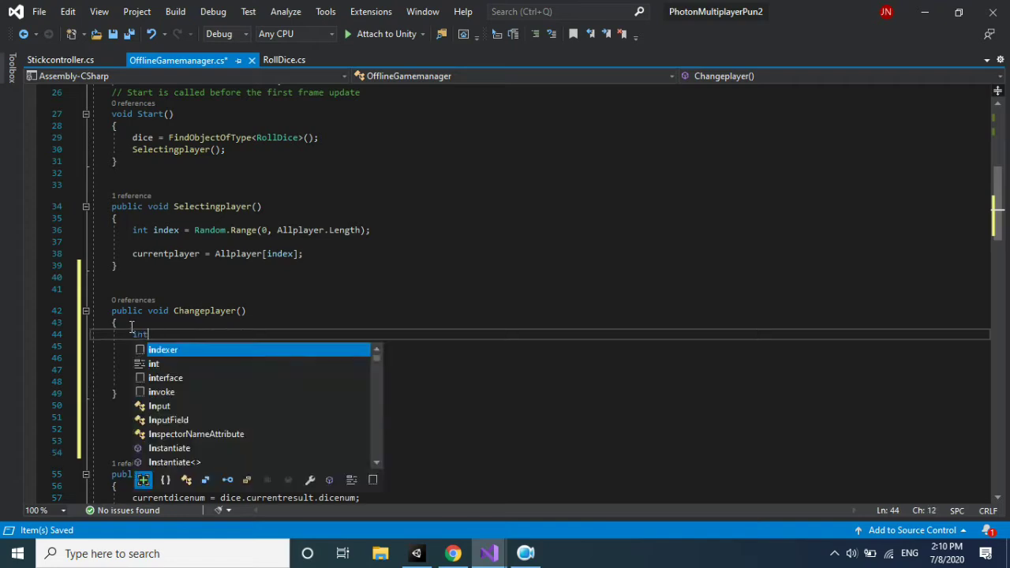
text(pl)
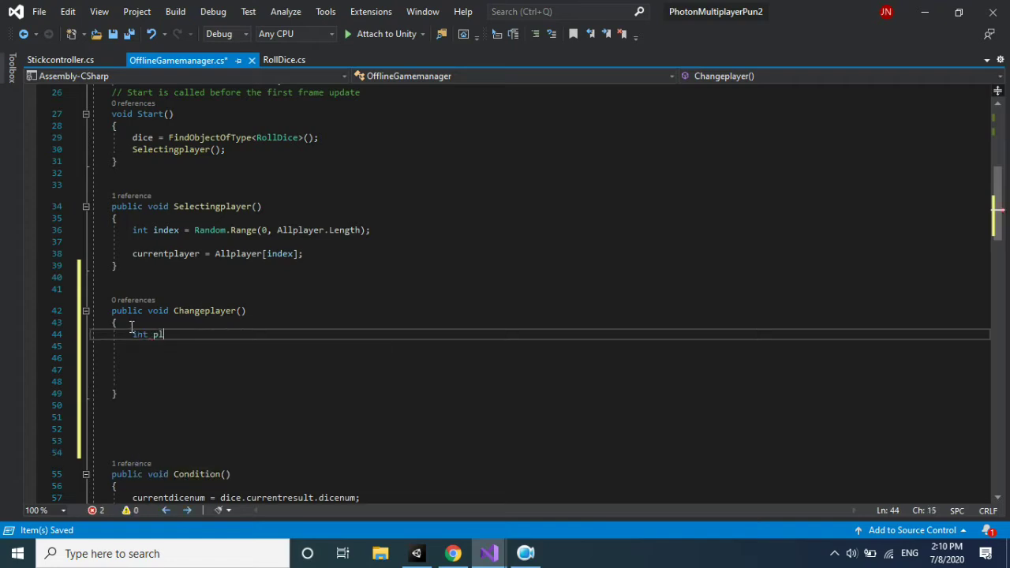
text(ayer)
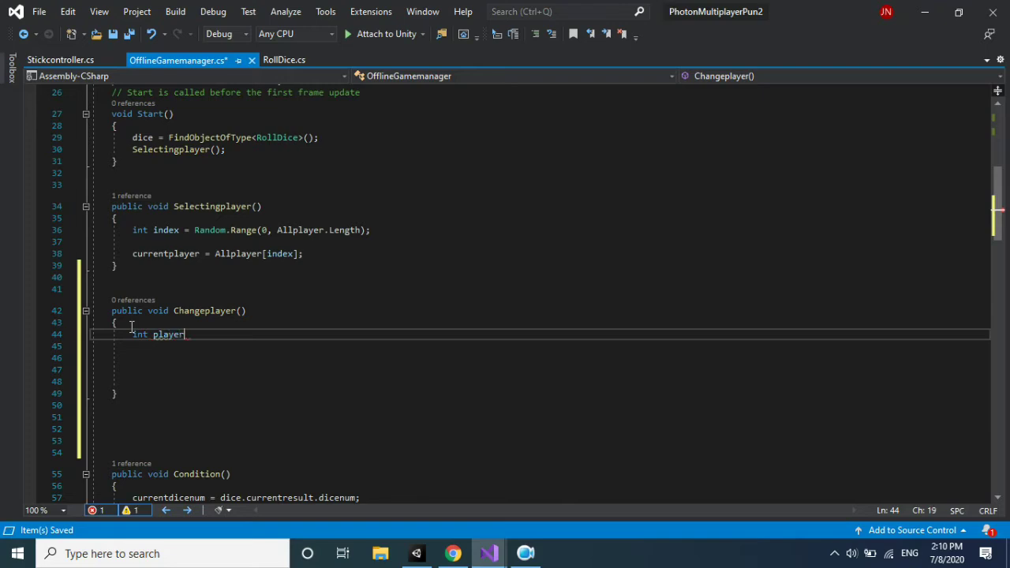
key(BackSpace)
key(BackSpace)
key(BackSpace)
key(BackSpace)
key(BackSpace)
text(cure)
key(BackSpace)
text(rentplayernum;)
key(Return)
key(Return)
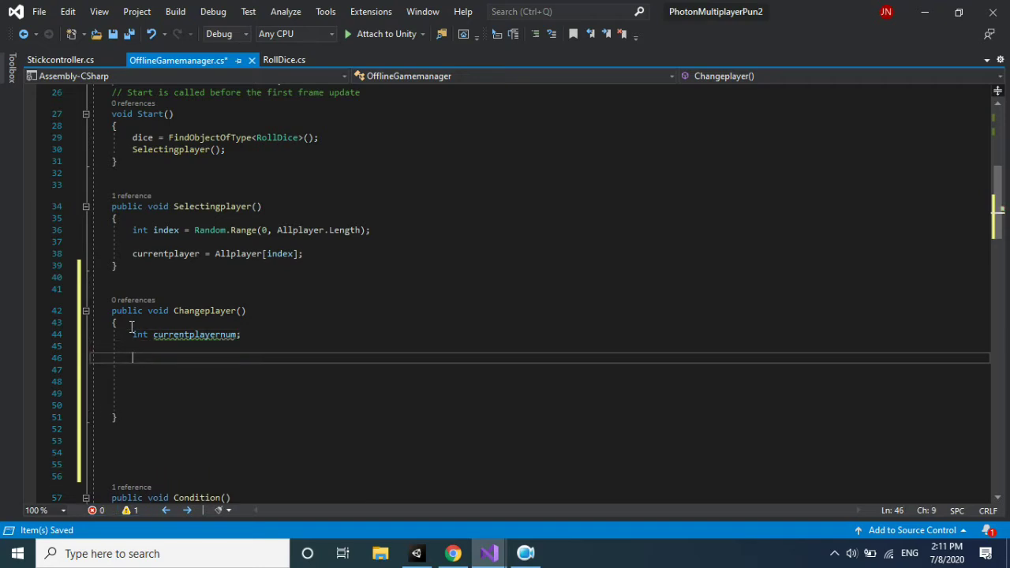
Insert the foreach loop snippet below the declaration.
text(p)
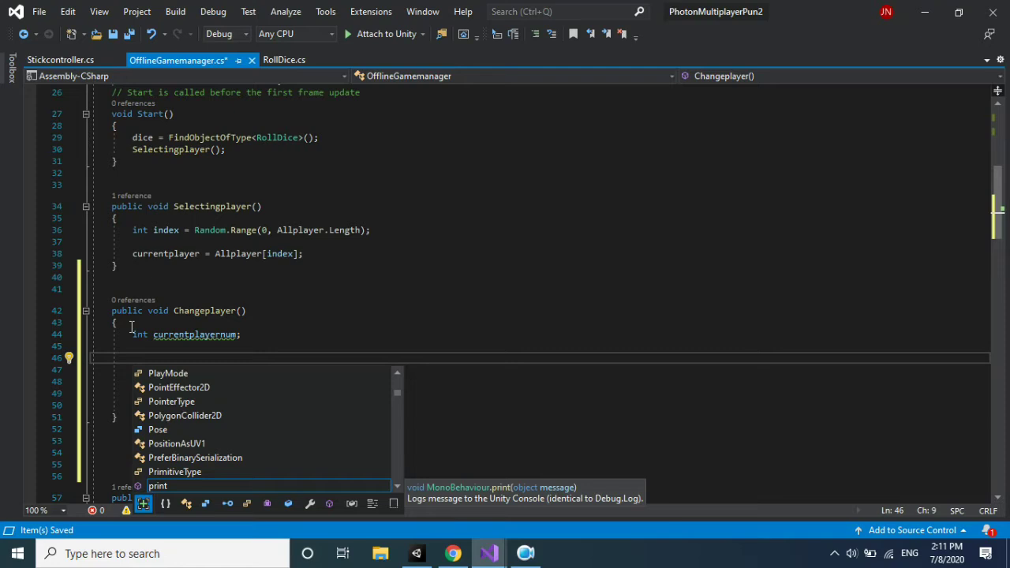
text(for)
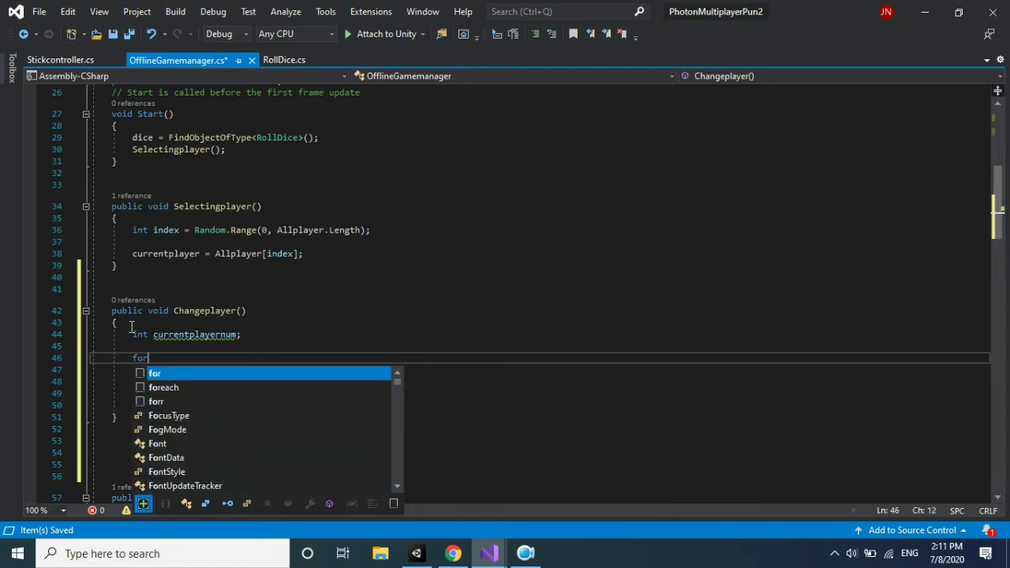
text(o)
key(Down)
key(Tab)
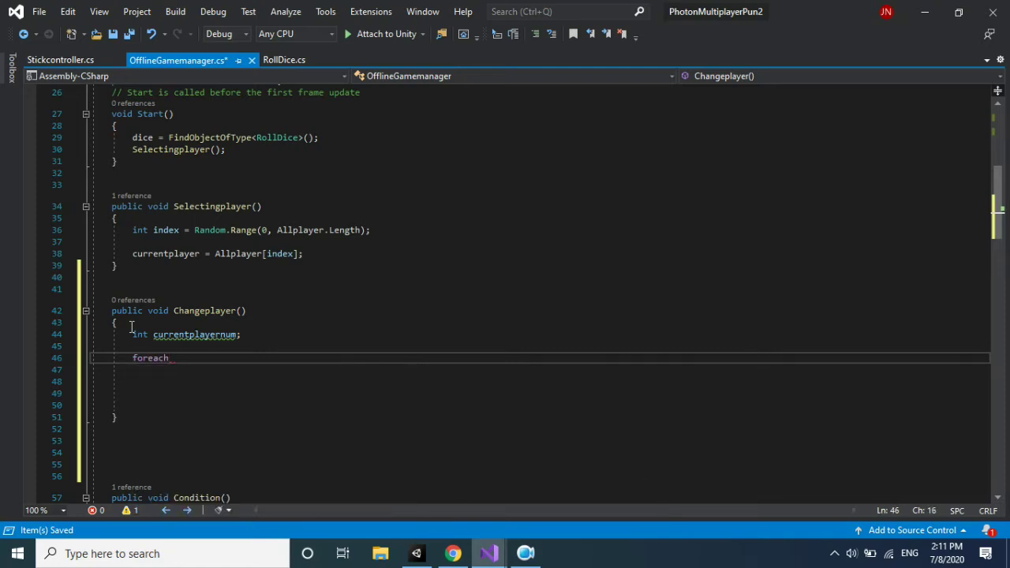
key(Return)
key(BackSpace)
key(Tab)
key(Tab)
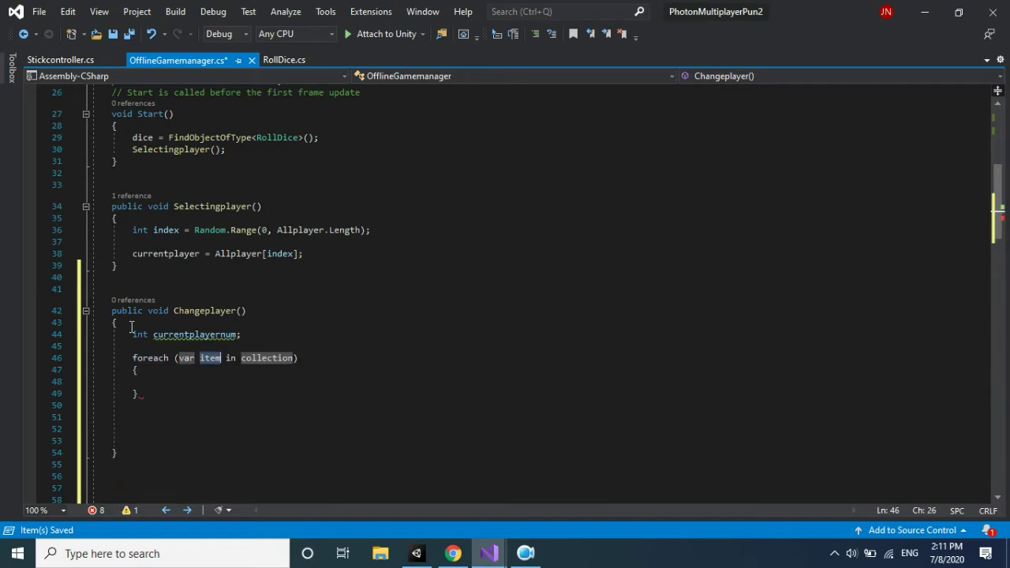
key(shift+Tab)
Fill the foreach with type GameObject, variable player and collection Allplayer.
text(ga)
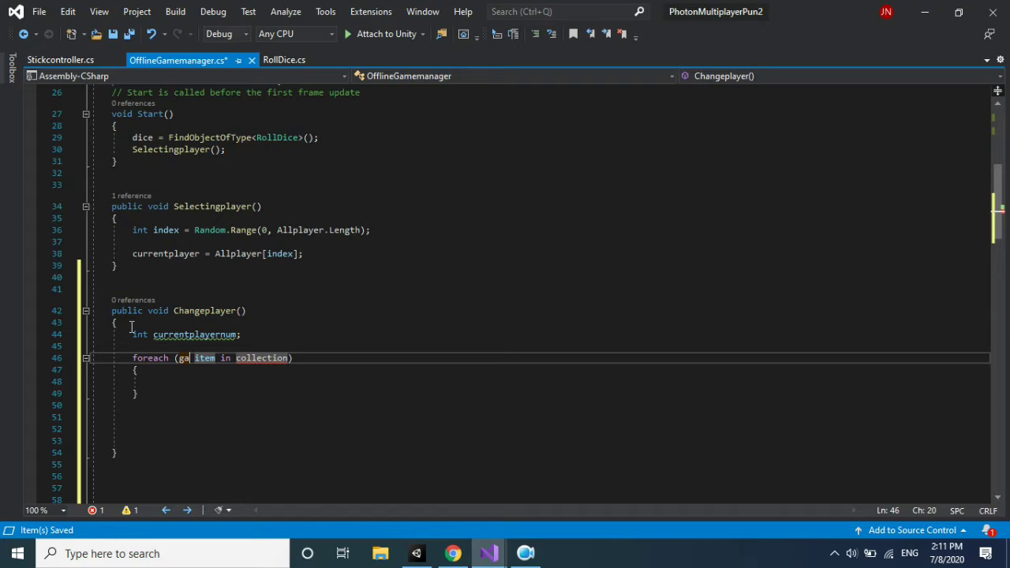
key(Return)
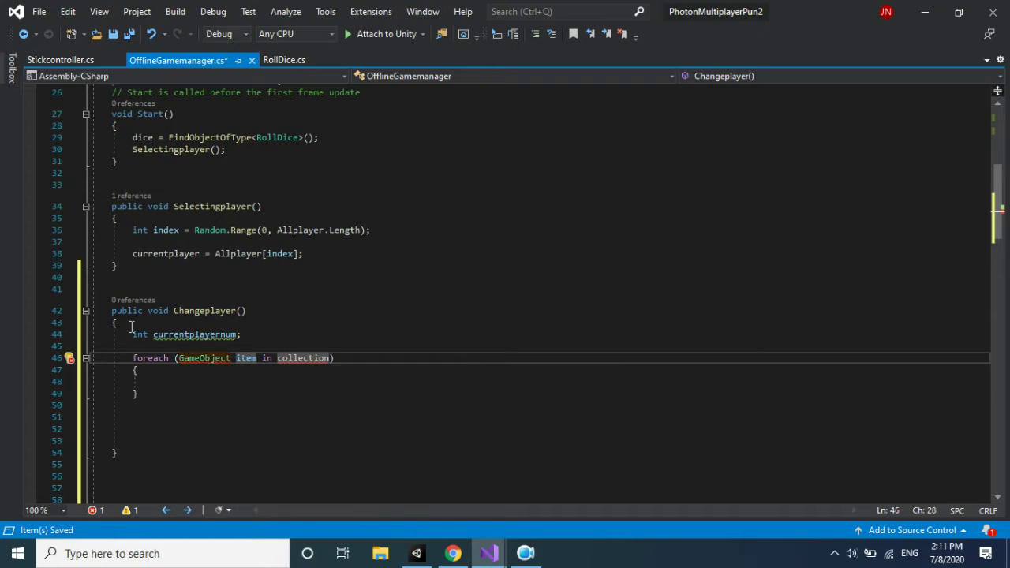
key(Tab)
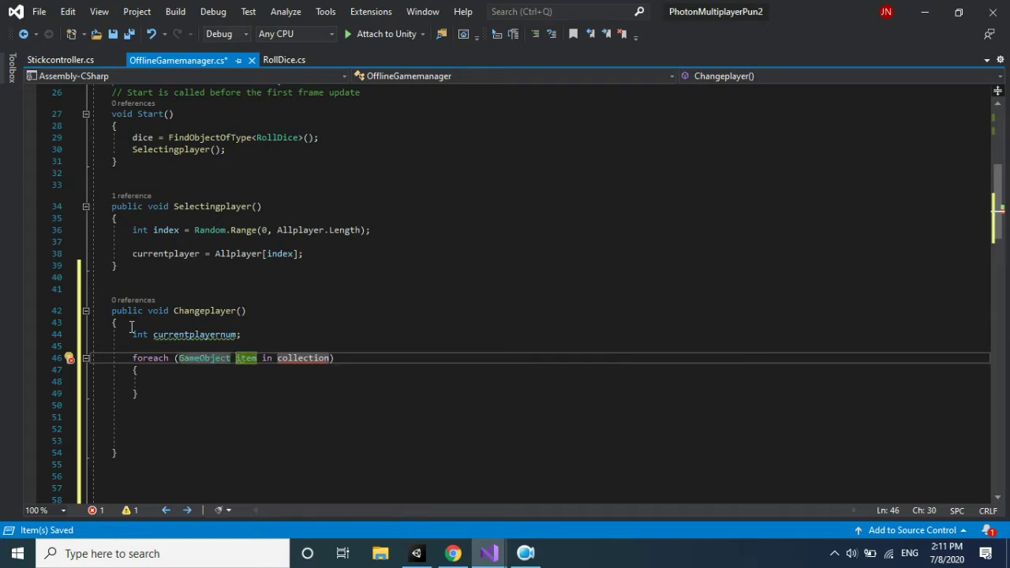
text(pp)
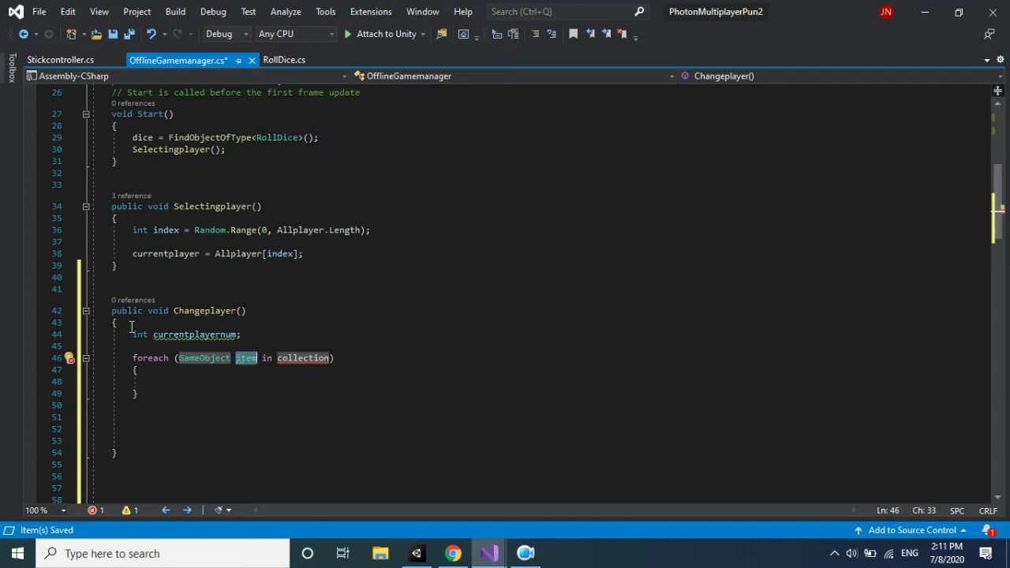
key(BackSpace)
key(BackSpace)
text(player)
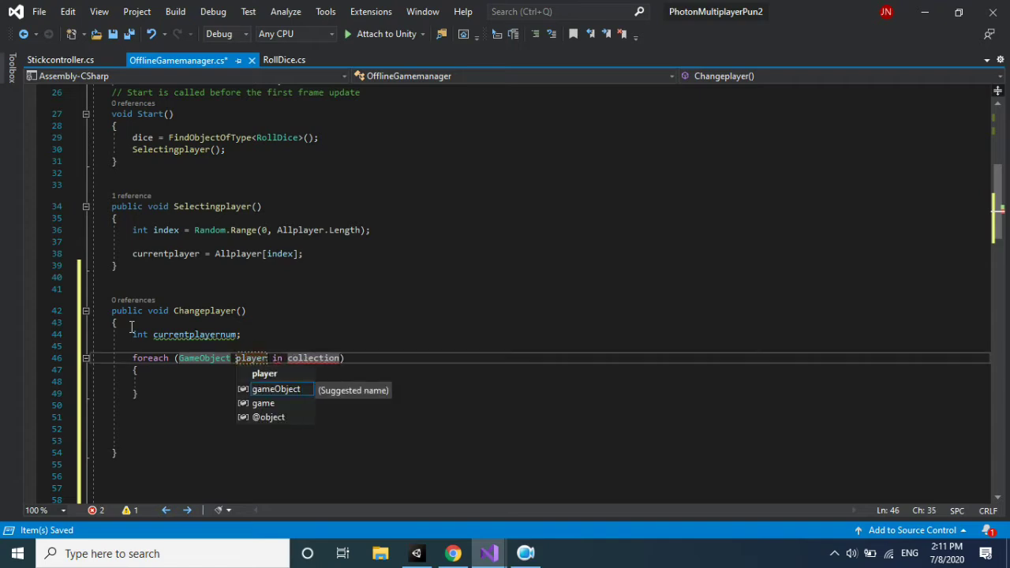
key(Tab)
key(Tab)
key(Right)
key(Right)
key(Right)
key(Right)
key(Right)
key(Right)
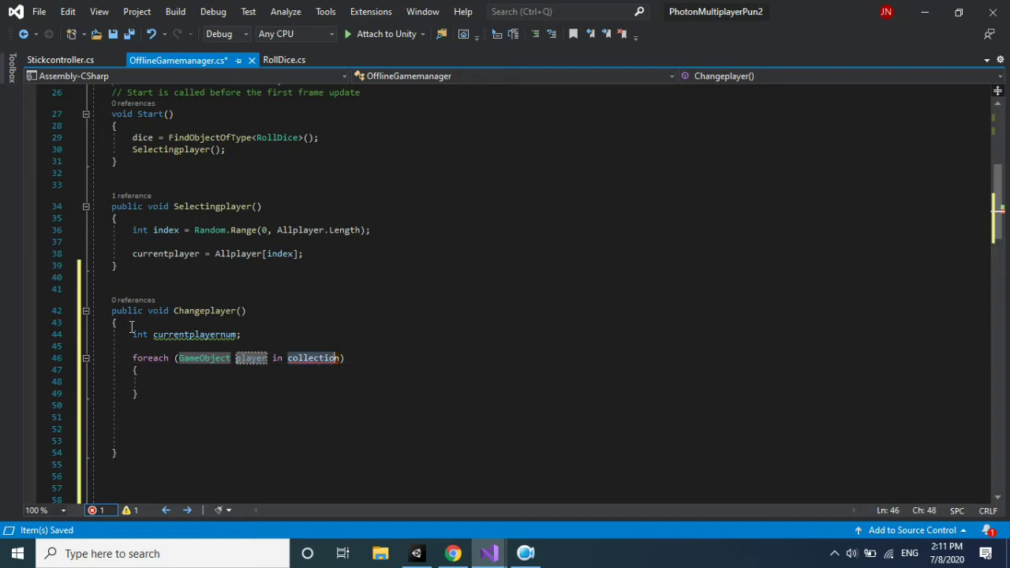
text(all)
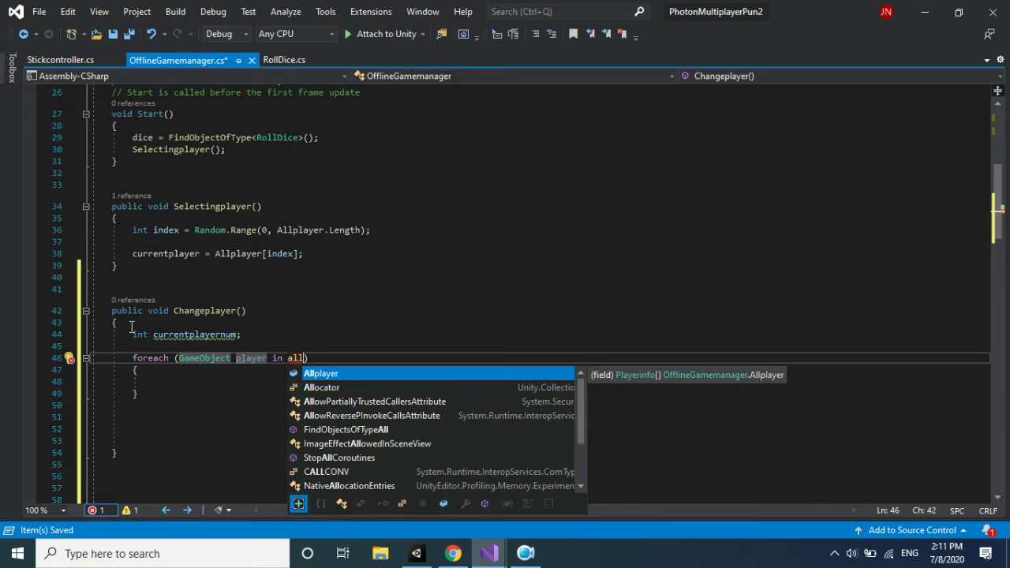
key(Tab)
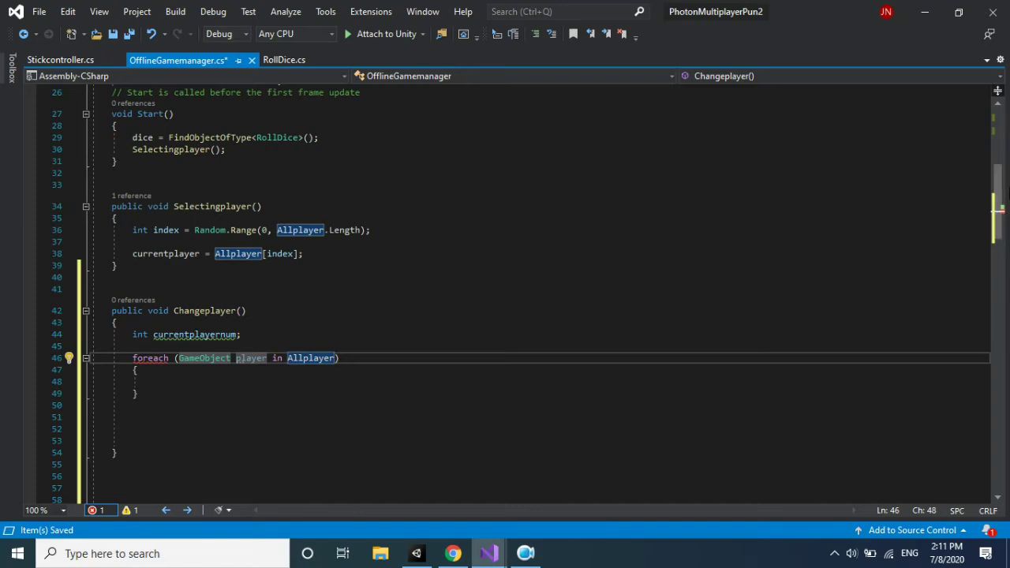
Check the Playerinfo type of the Allplayer declaration.
scroll(996, 160, up, 2)
scroll(996, 160, up, 6)
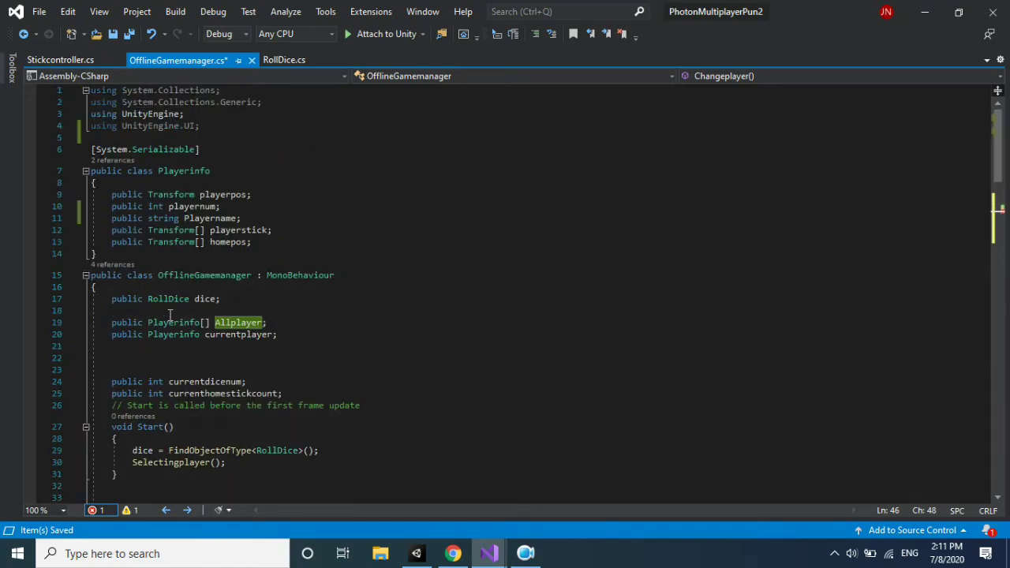
double_click(165, 317)
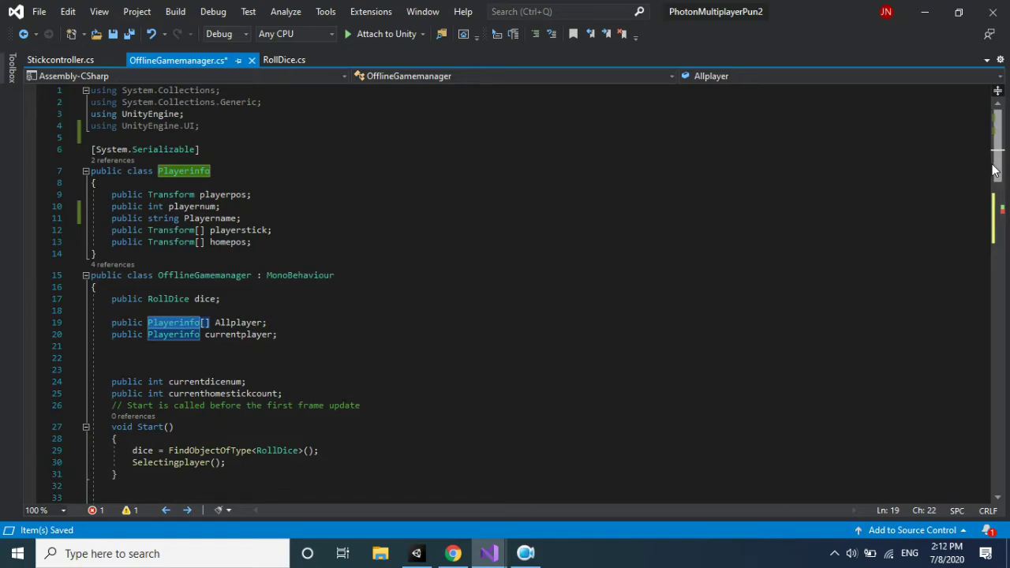
drag(997, 168, 984, 242)
scroll(984, 242, up, 2)
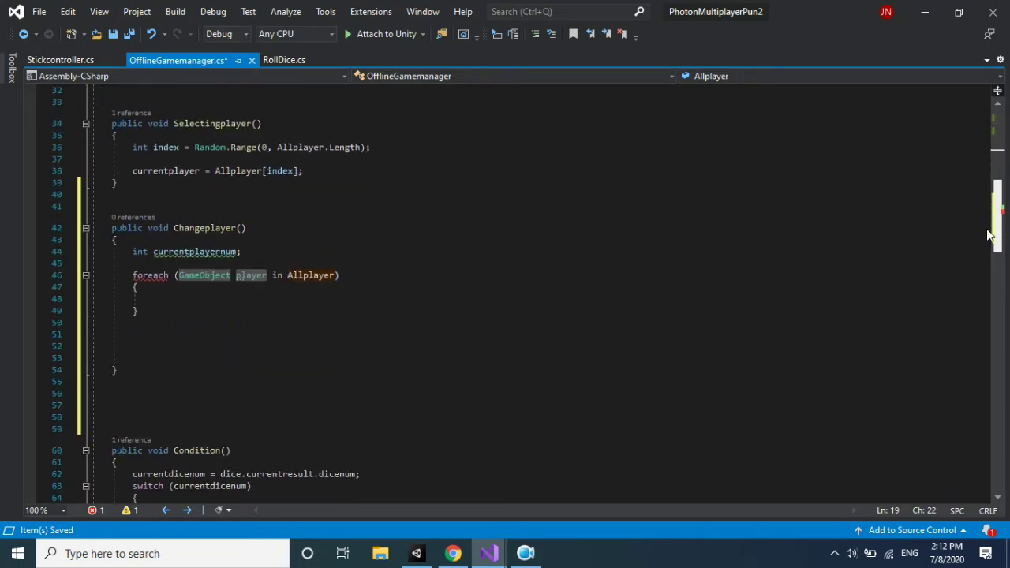
double_click(214, 286)
Replace the foreach with a for loop running i up to Allplayer.Length.
drag(132, 287, 188, 317)
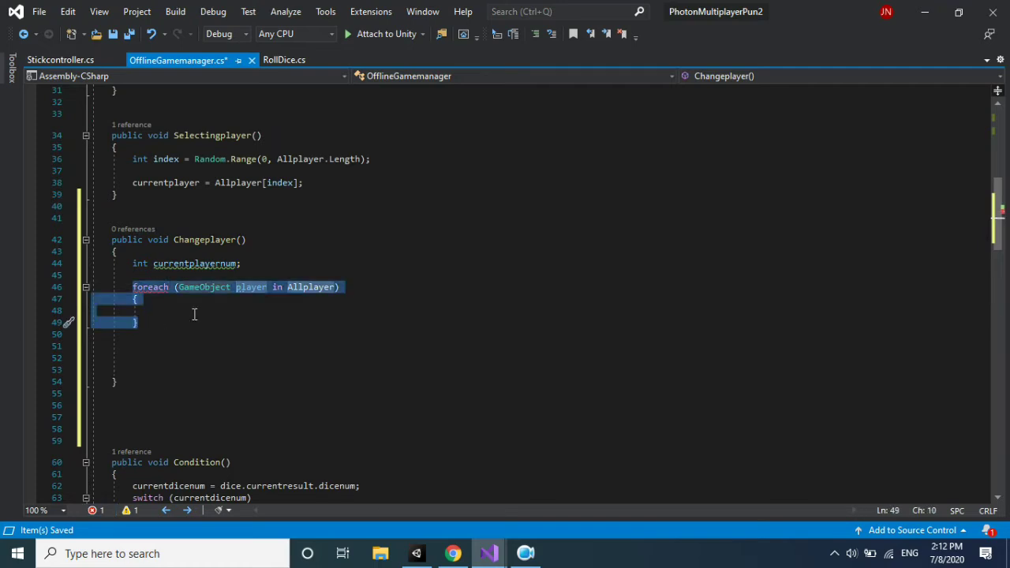
text(for)
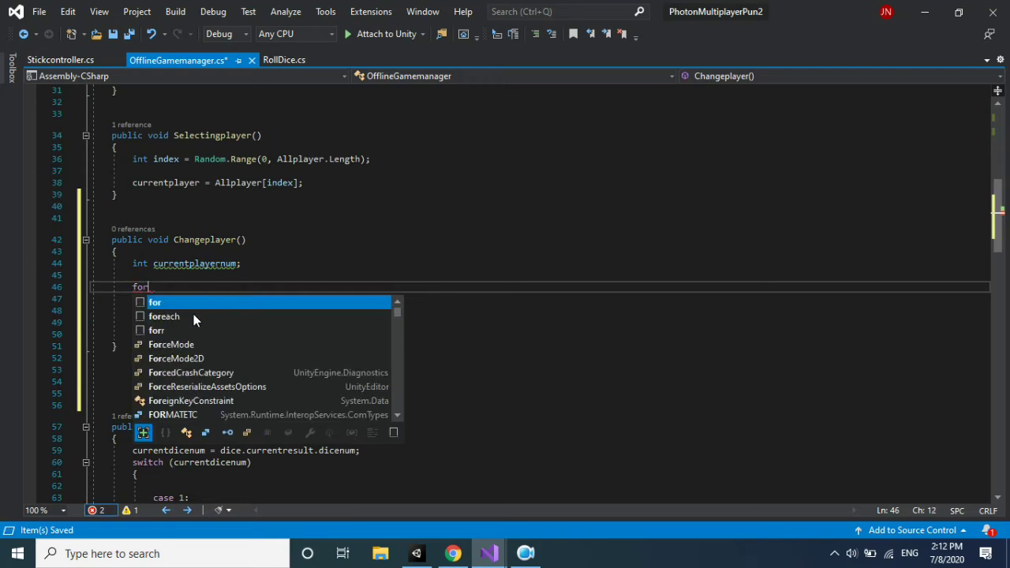
key(Tab)
key(Tab)
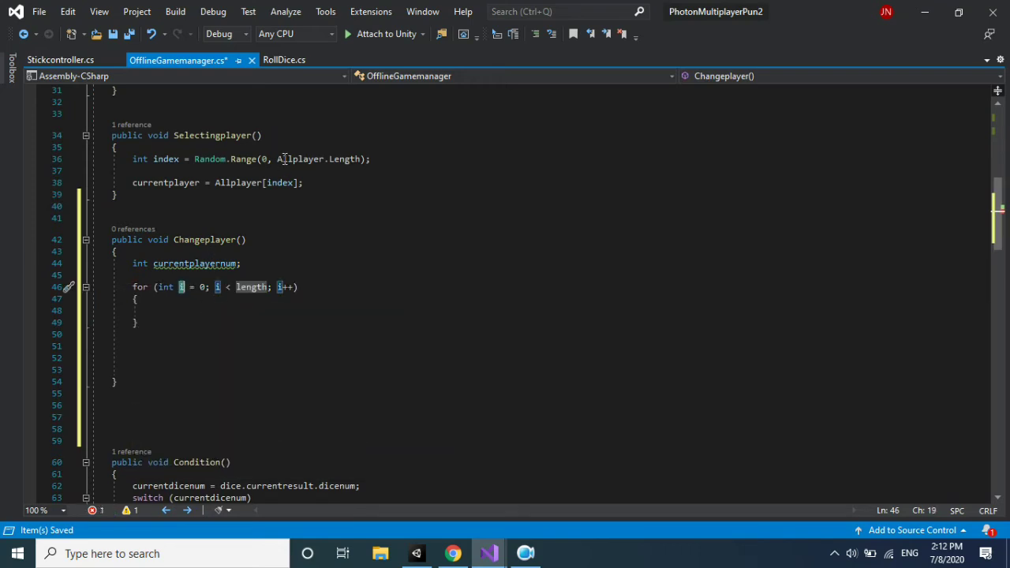
drag(277, 159, 361, 159)
key(ctrl+c)
double_click(253, 288)
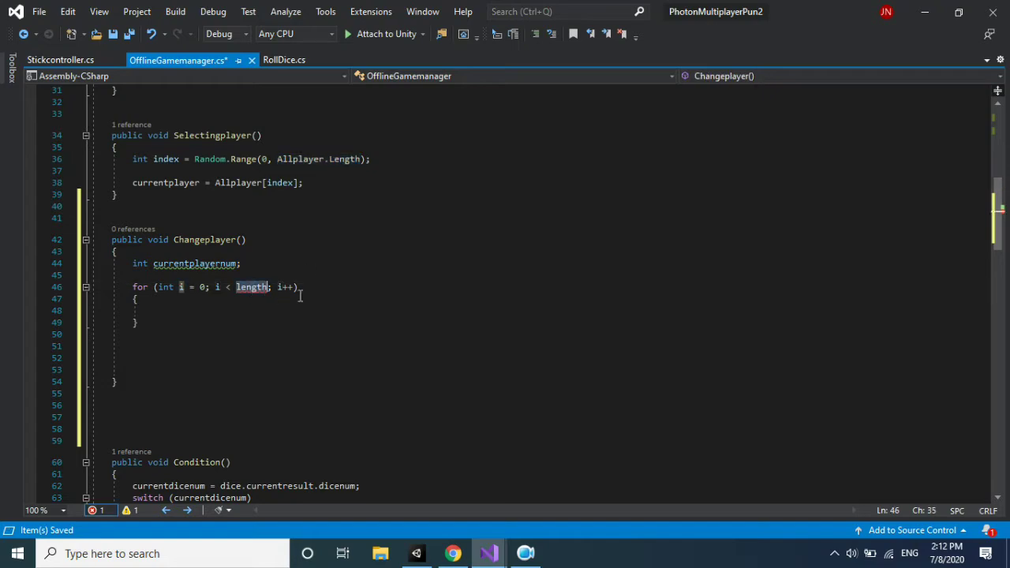
key(ctrl+v)
Add blank lines in the loop body and select the currentplayernum declaration.
click(174, 310)
key(Return)
key(Return)
key(Up)
key(Up)
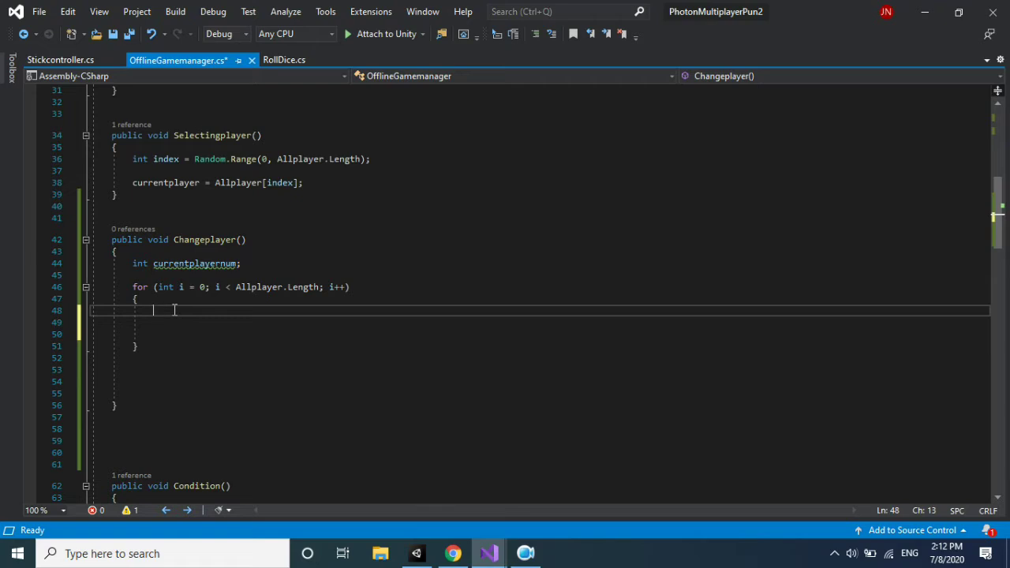
double_click(236, 265)
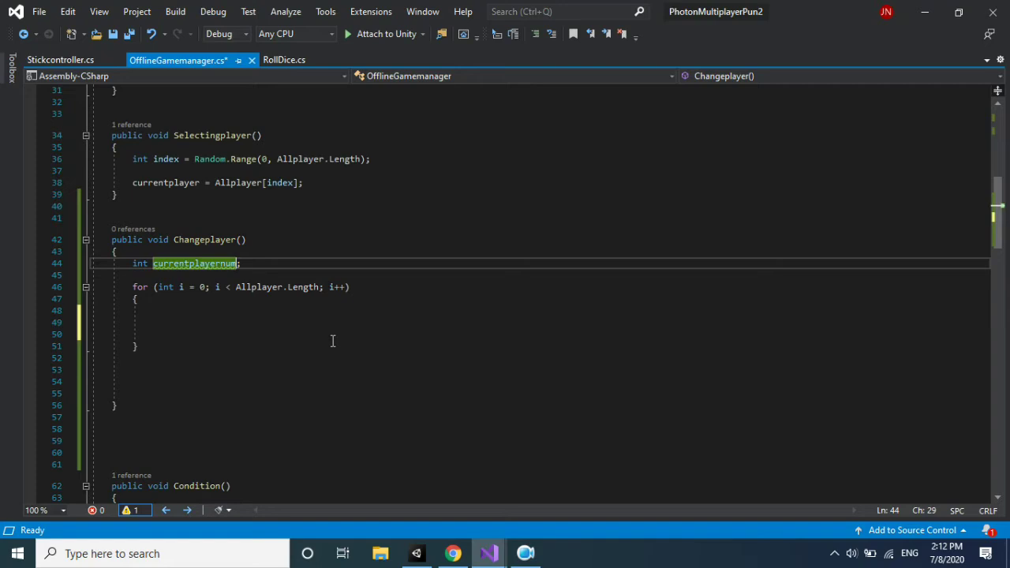
Complete the declaration as 'int currentplayernum = currentplayer.playernum;' and save.
text(= )
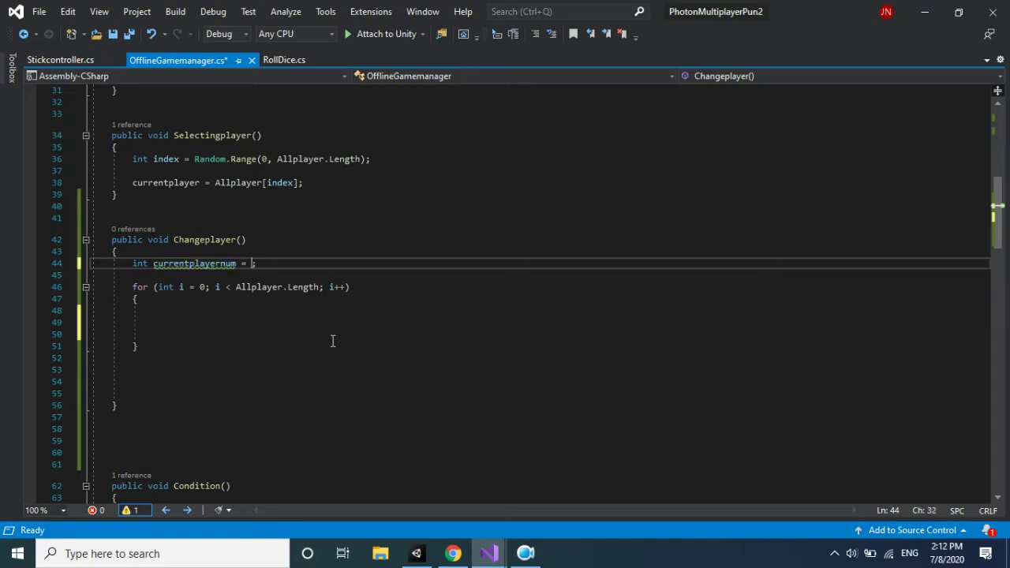
text(app)
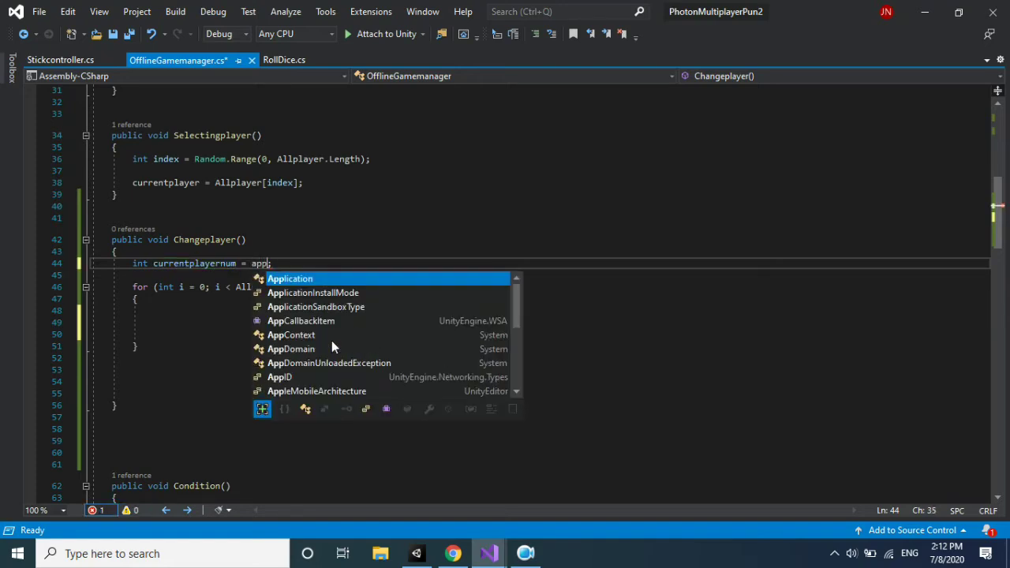
key(BackSpace)
key(BackSpace)
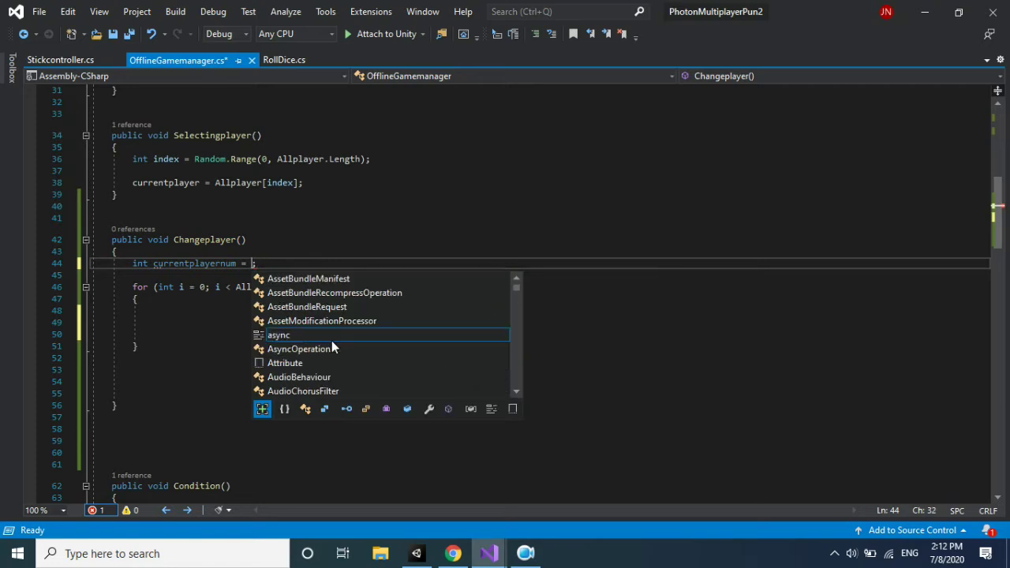
text(curr)
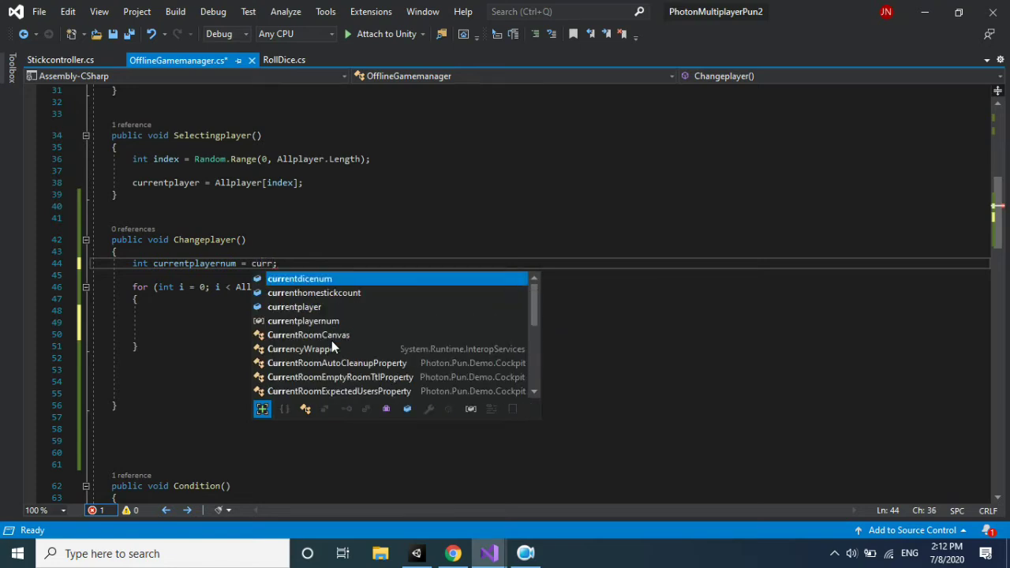
key(Down)
key(Down)
key(Down)
key(Up)
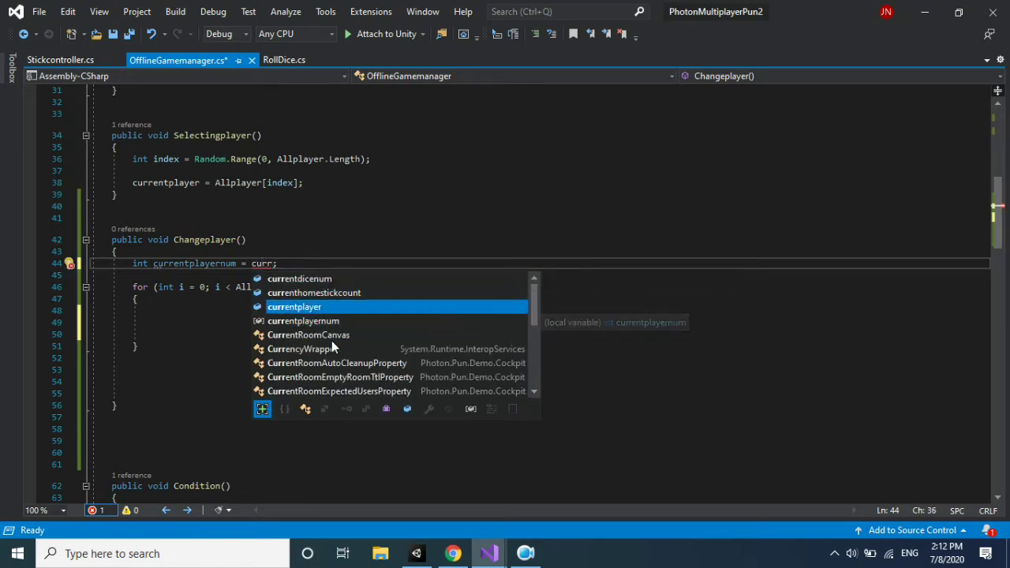
text(.)
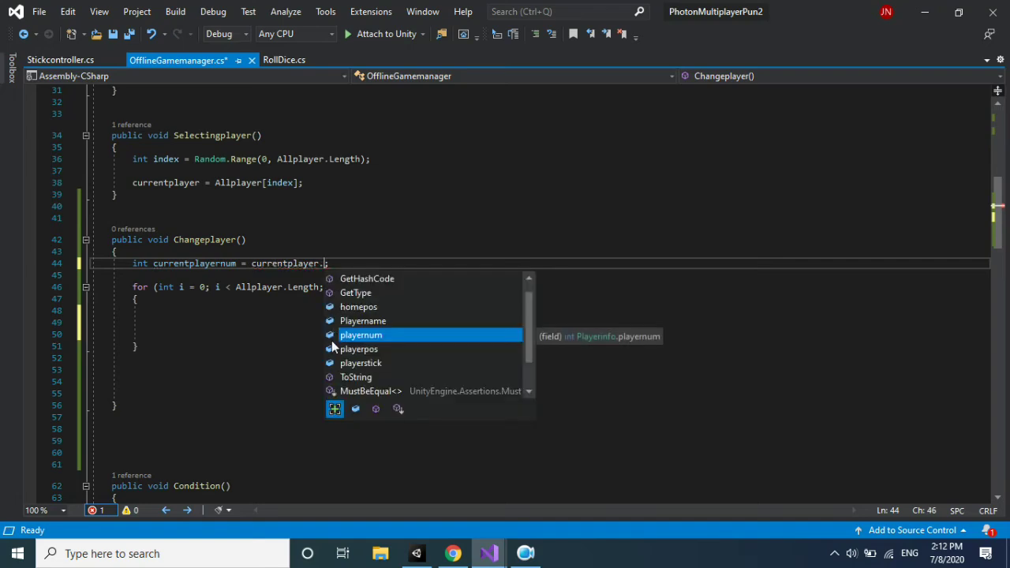
key(Tab)
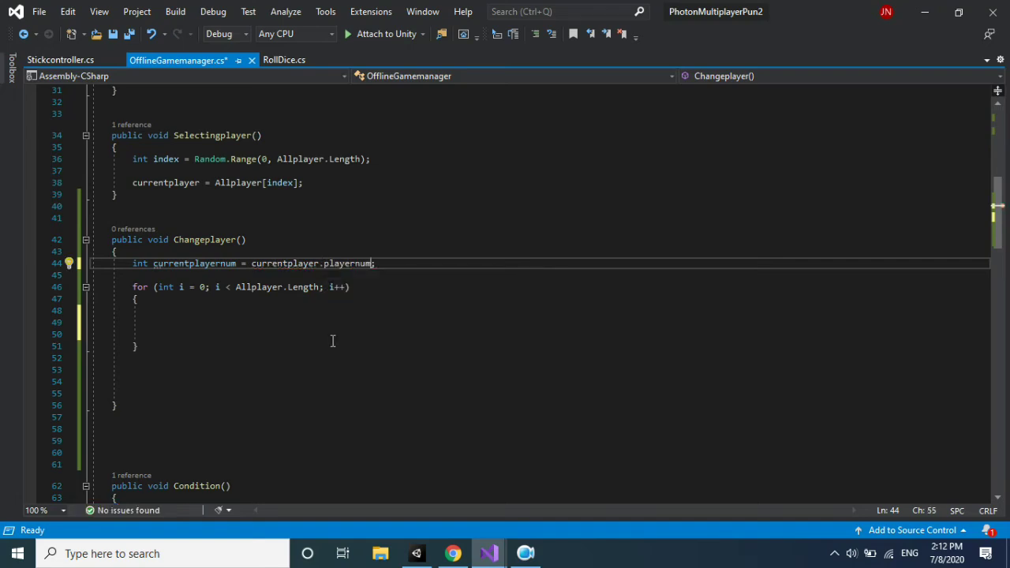
key(ctrl+s)
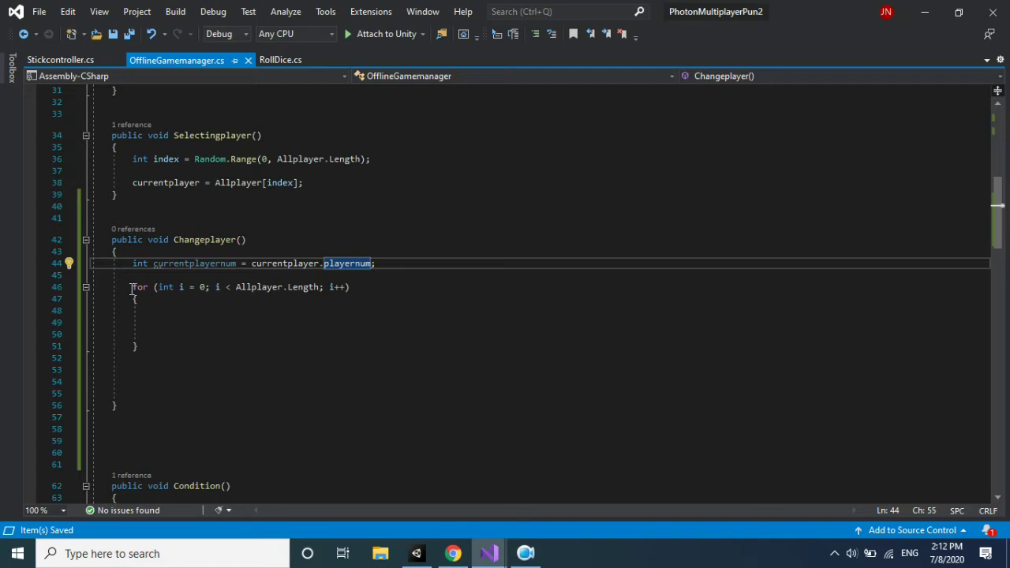
Delete the for loop, add 'currentplayernum += 1;' and save.
drag(129, 368, 147, 385)
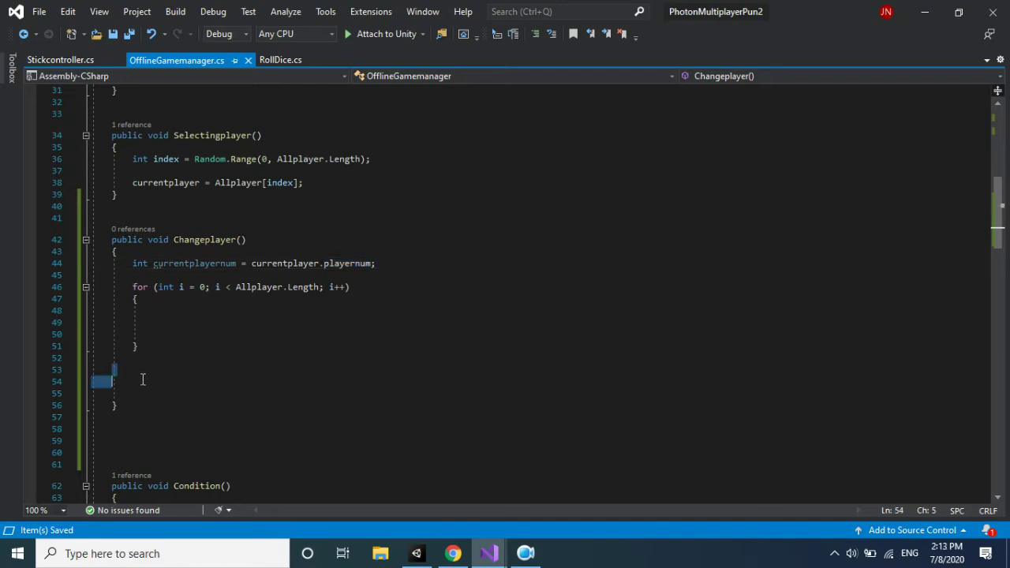
drag(123, 287, 167, 359)
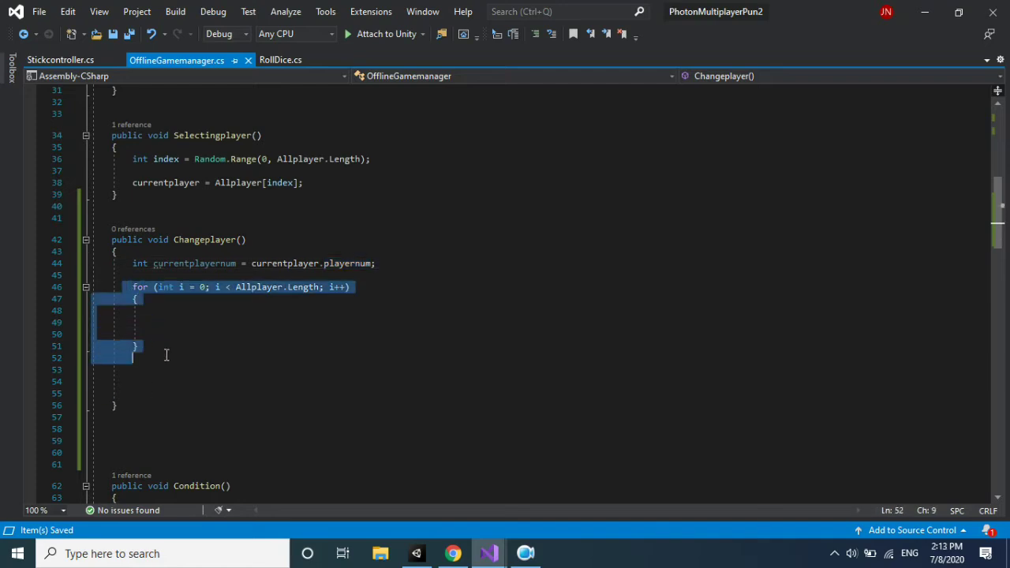
key(Delete)
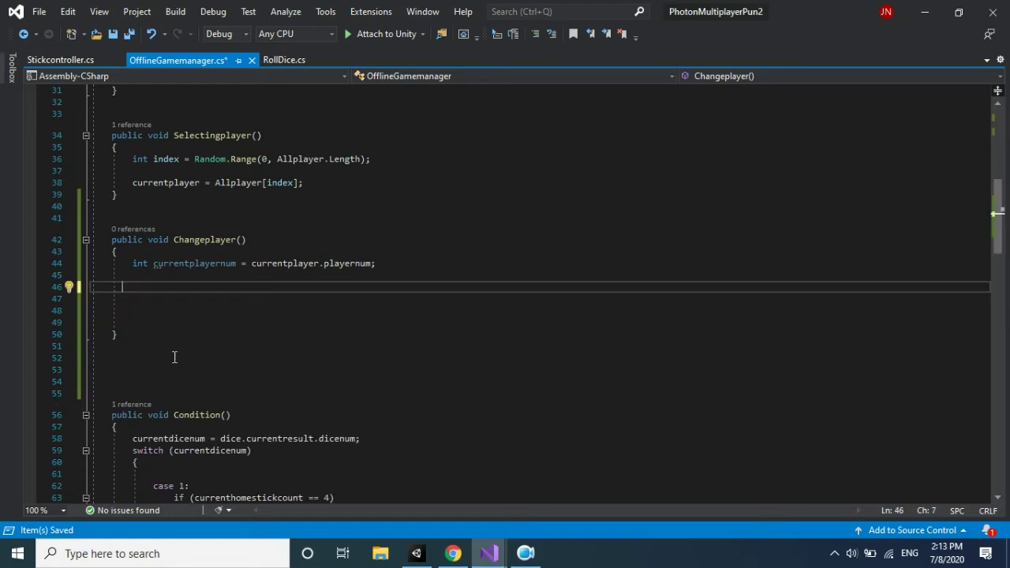
click(148, 275)
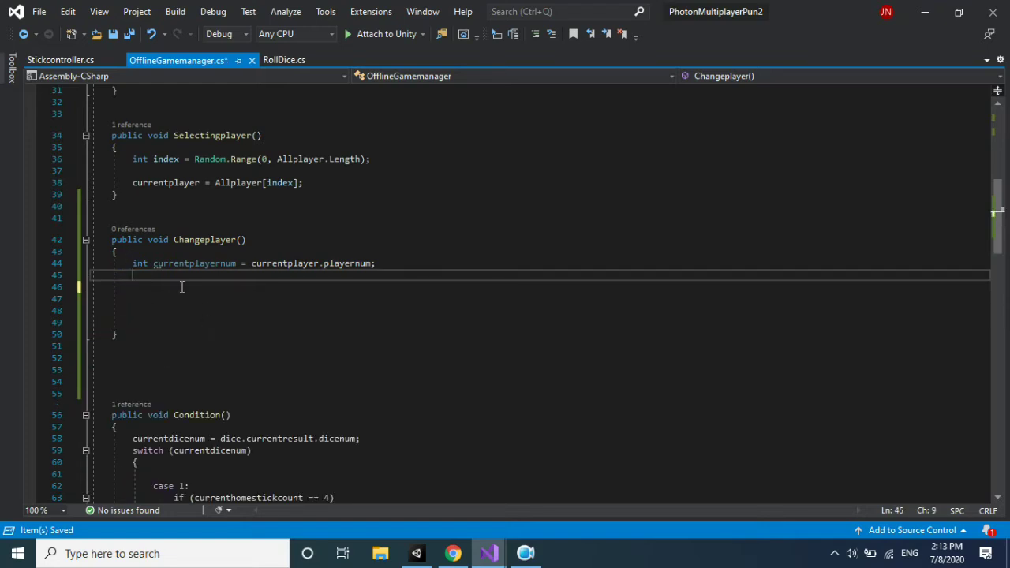
key(Return)
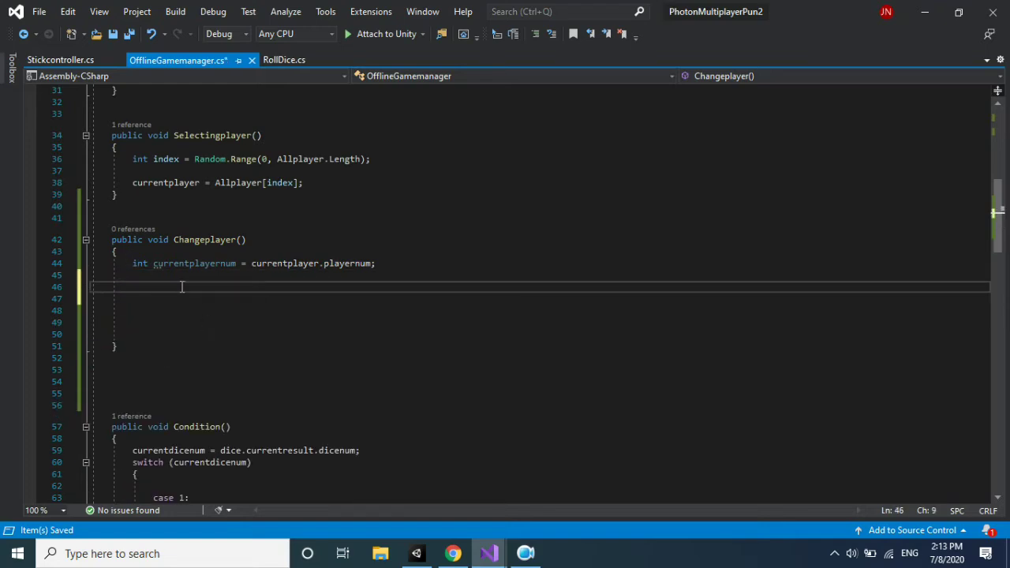
text(curr)
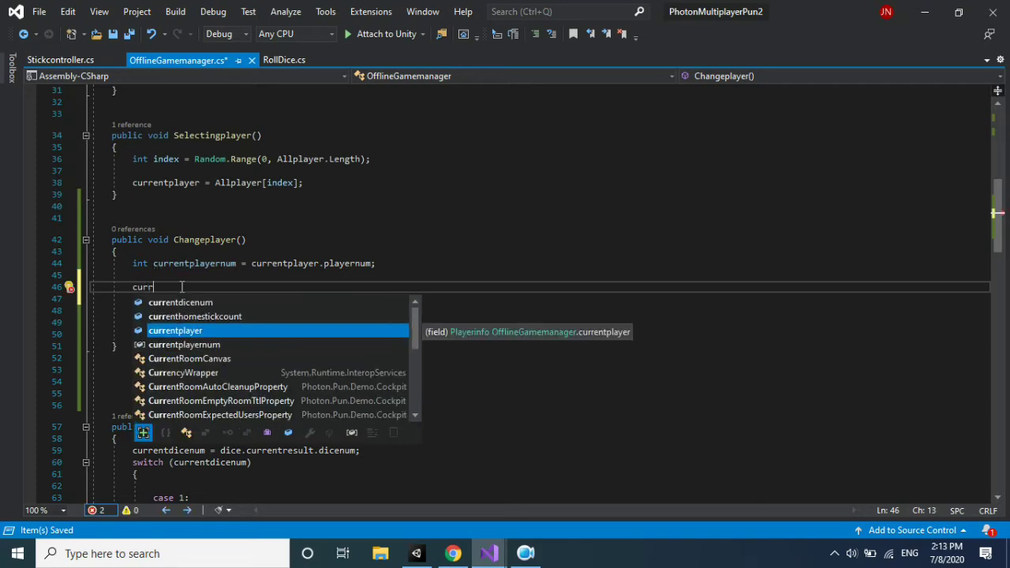
key(Up)
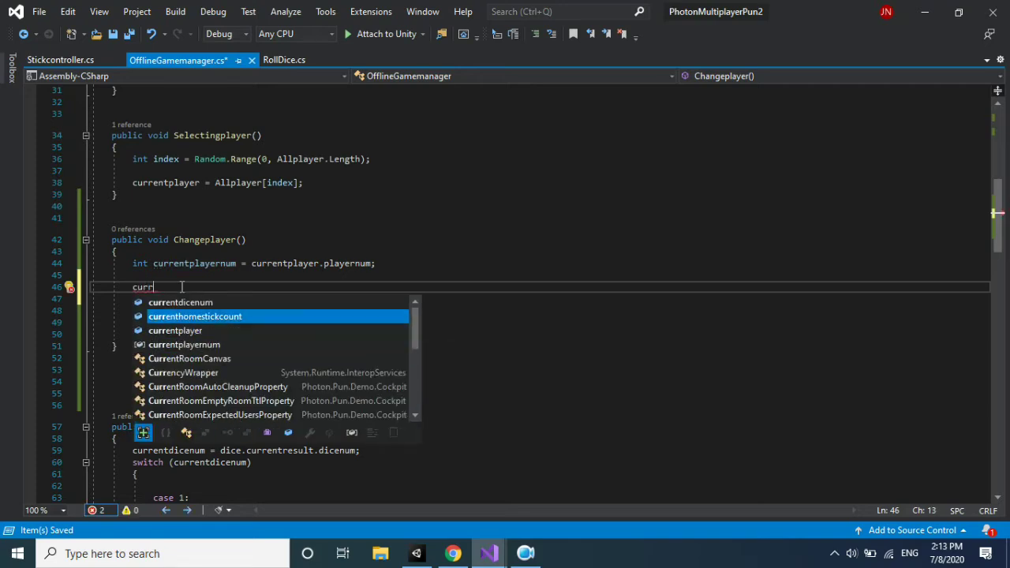
key(Down)
key(Down)
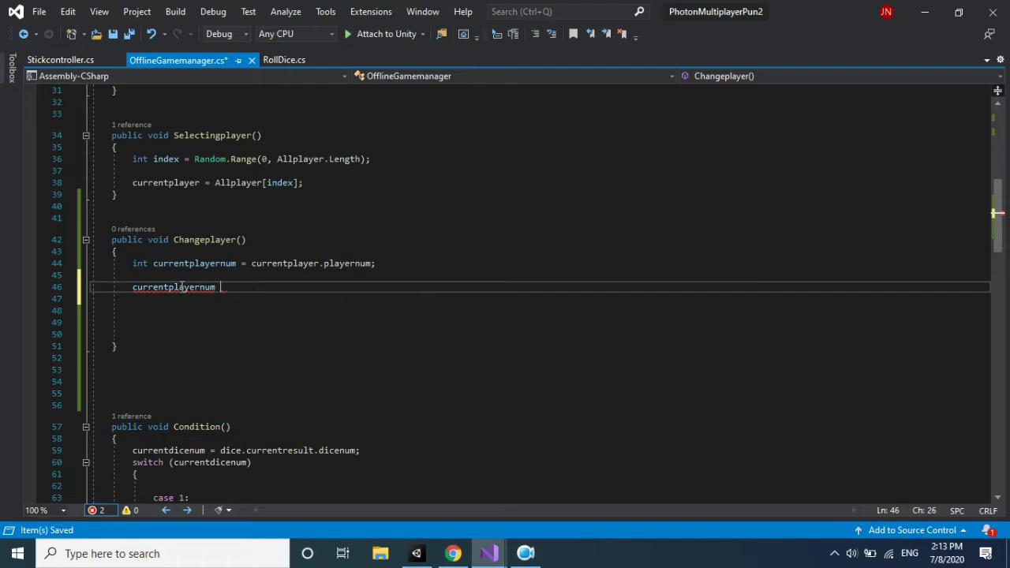
text(+= 1;)
key(ctrl+s)
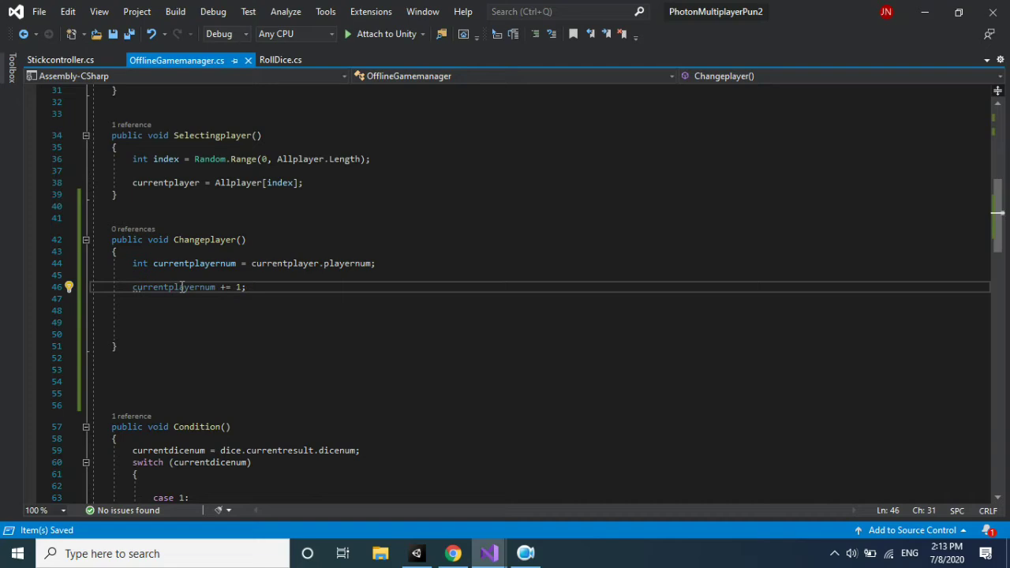
Start an if testing currentplayernum > Allplayer.Length.
key(Return)
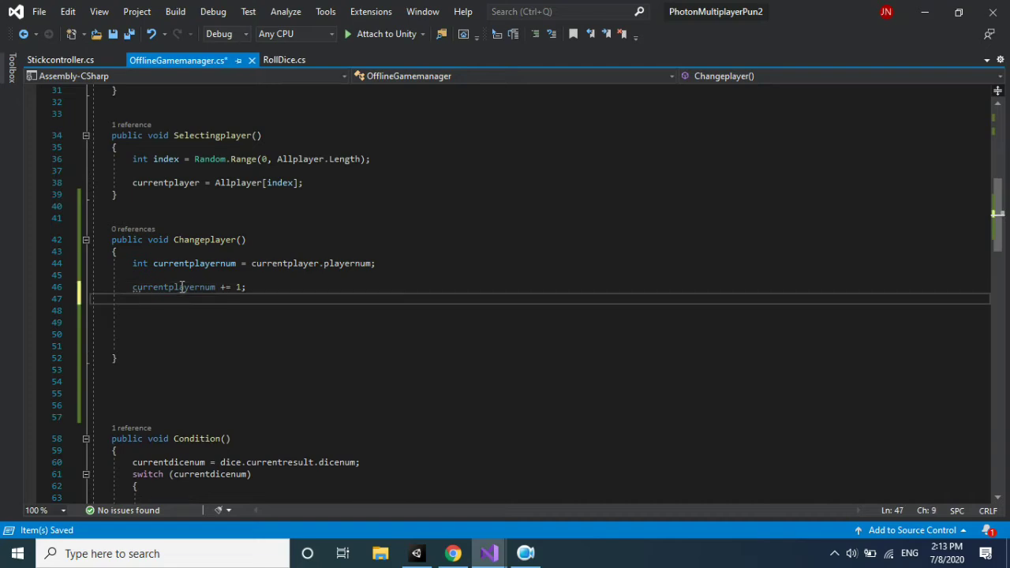
key(Return)
text(if())
key(Left)
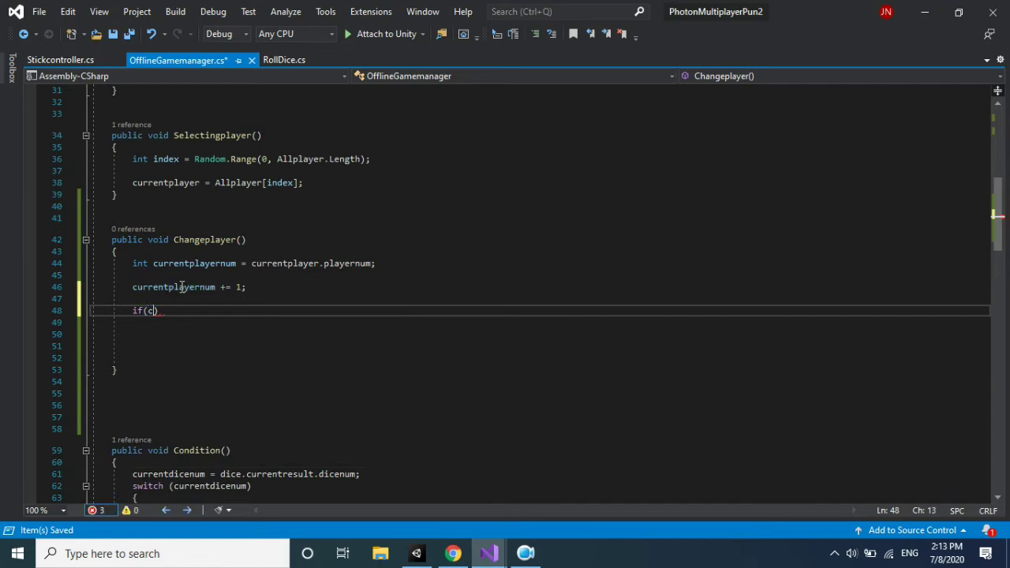
text(currentplayernum)
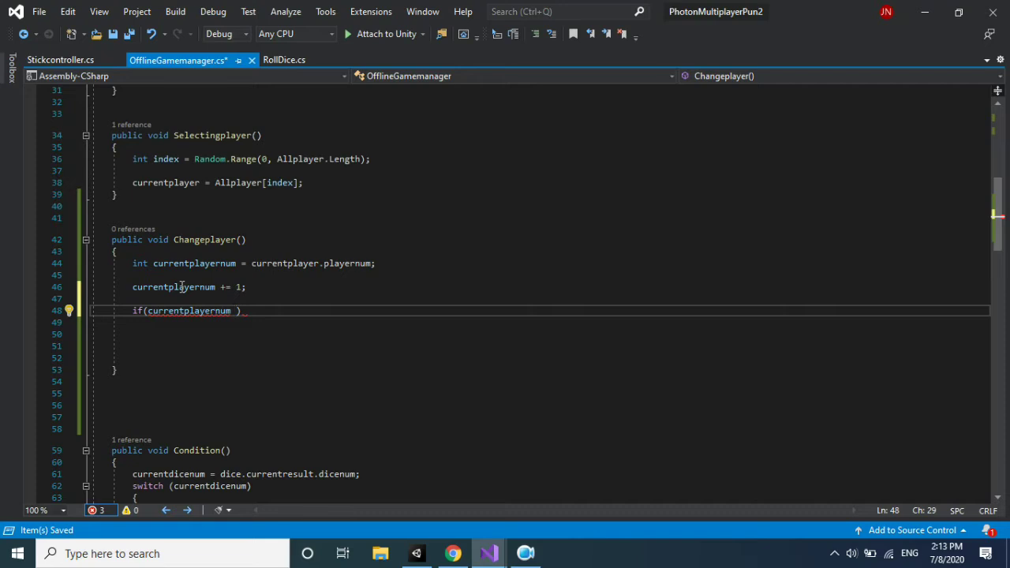
text( >)
drag(277, 158, 361, 158)
key(ctrl+c)
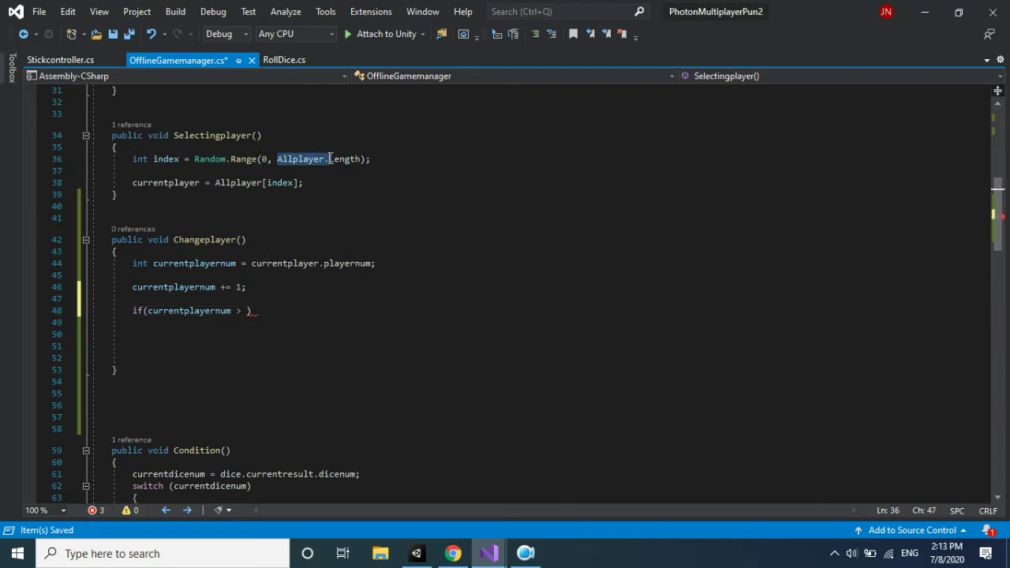
click(247, 310)
key(ctrl+v)
Add opening and closing braces for the if block.
key(End)
key(Return)
text({)
key(Return)
key(Return)
key(Return)
click(167, 335)
click(164, 322)
key(Return)
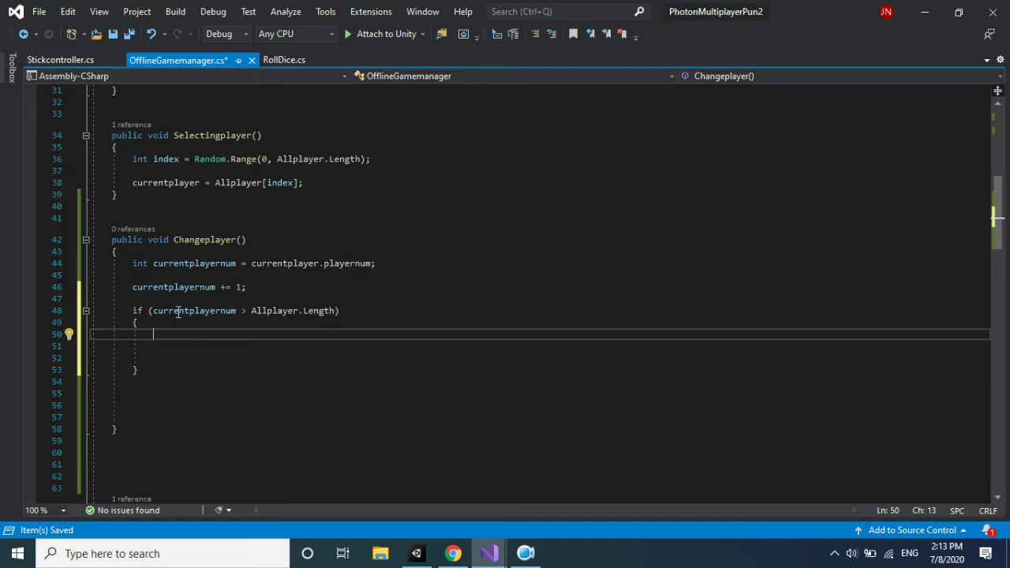
double_click(159, 289)
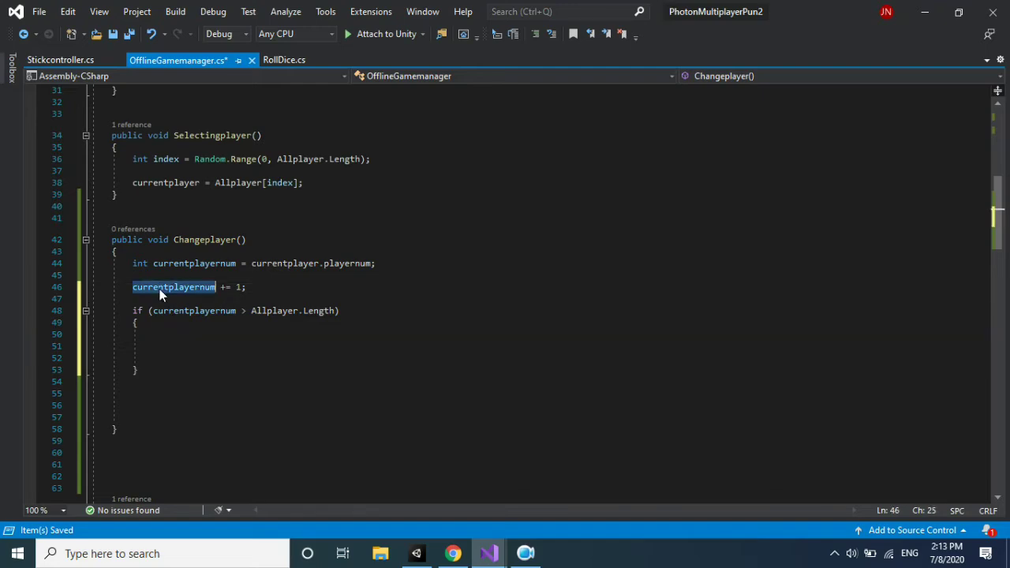
click(163, 342)
click(163, 334)
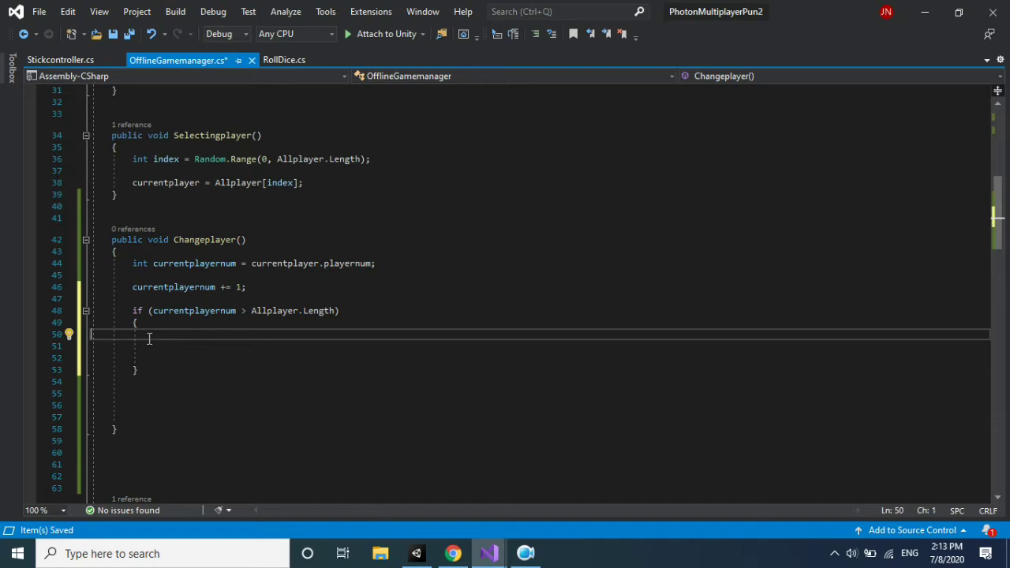
click(138, 324)
Put 'currentplayernum = 0;' inside the if block and remove leftover blank lines.
key(Return)
text(currentplayernum = )
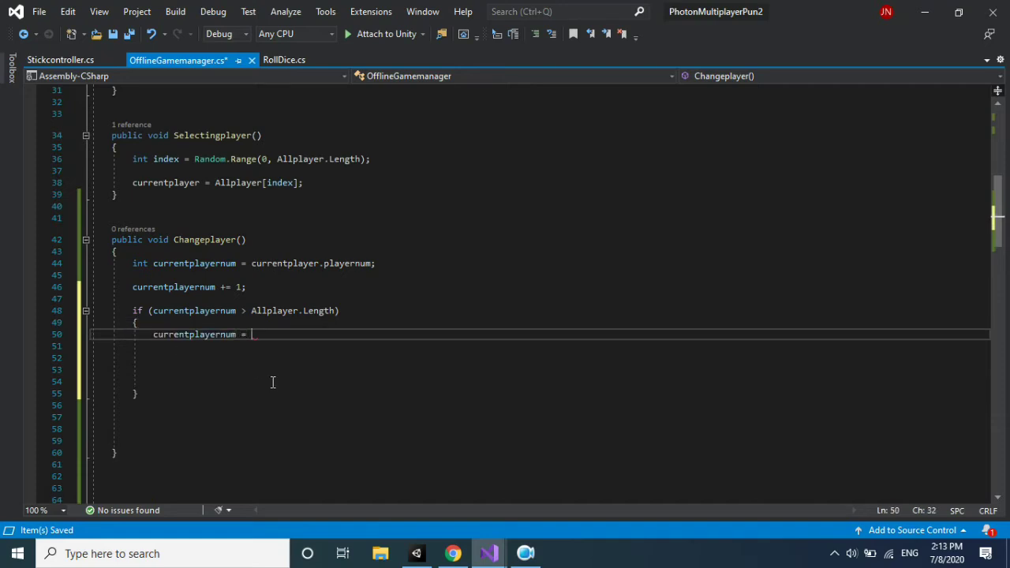
text(0)
key(Return)
key(Home)
key(Up)
key(End)
text(;)
key(Down)
key(shift+Down)
key(shift+Down)
key(shift+Down)
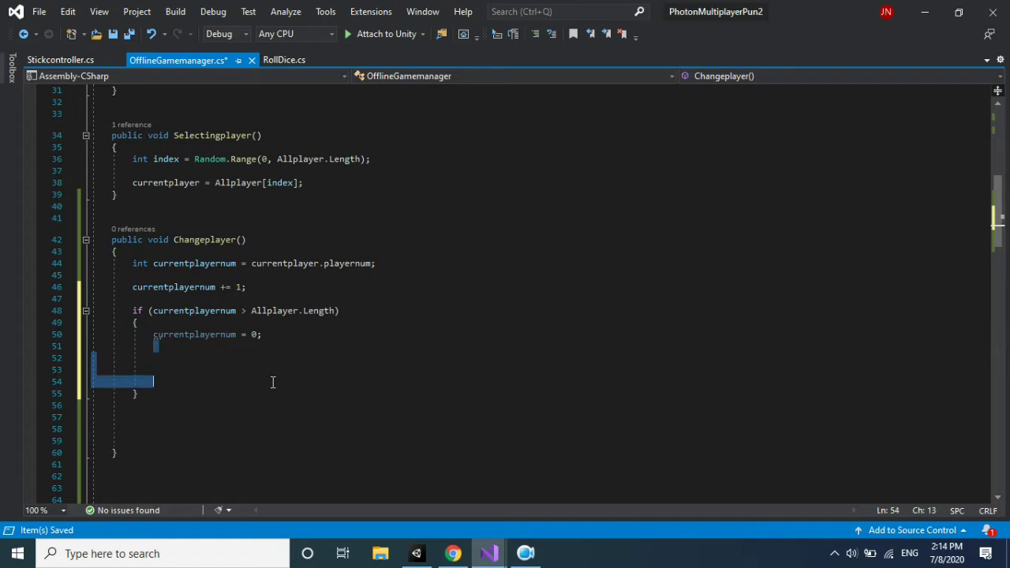
key(BackSpace)
Review where currentplayernum is used, then switch to the Unity editor.
click(159, 287)
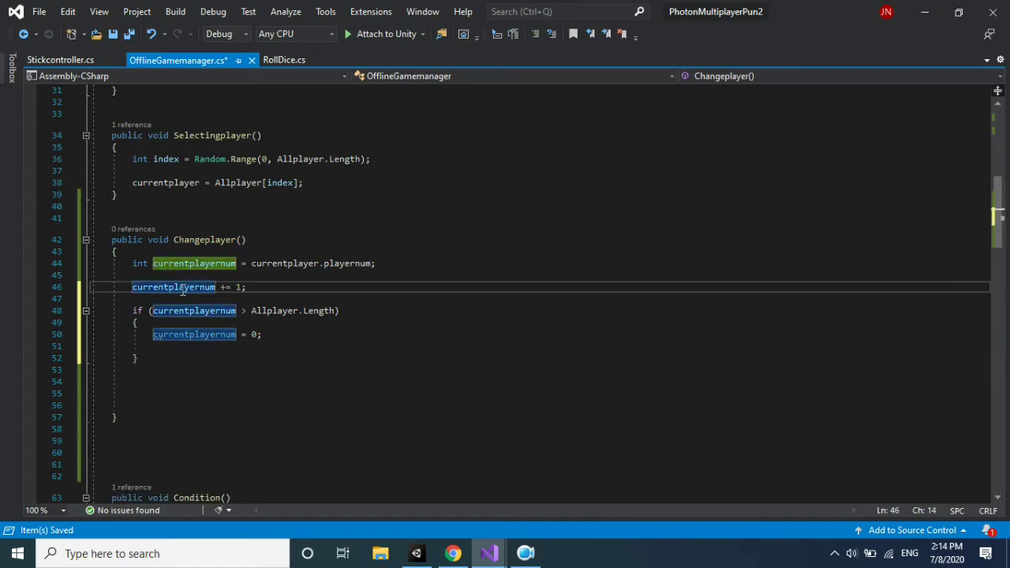
click(248, 288)
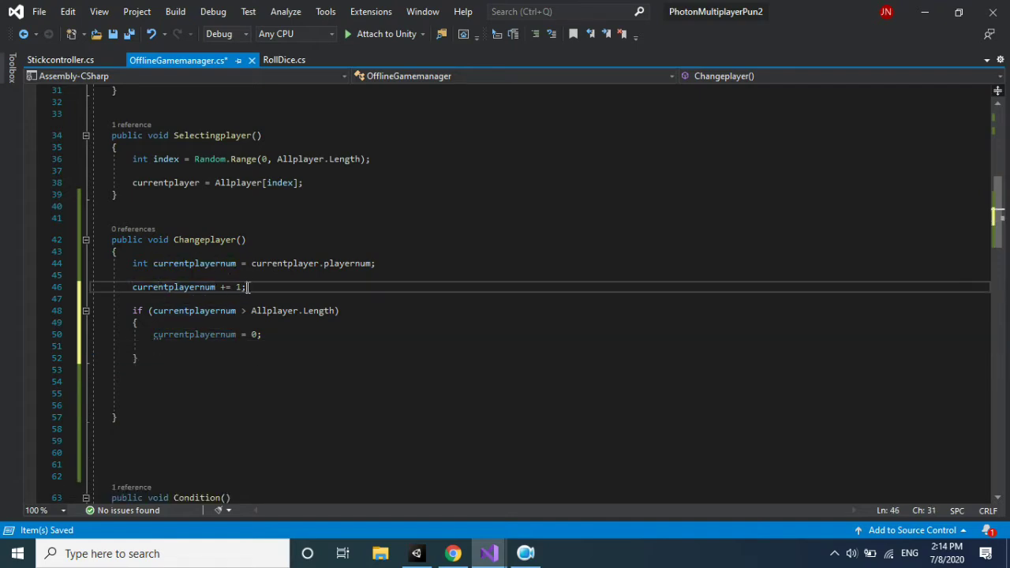
click(195, 264)
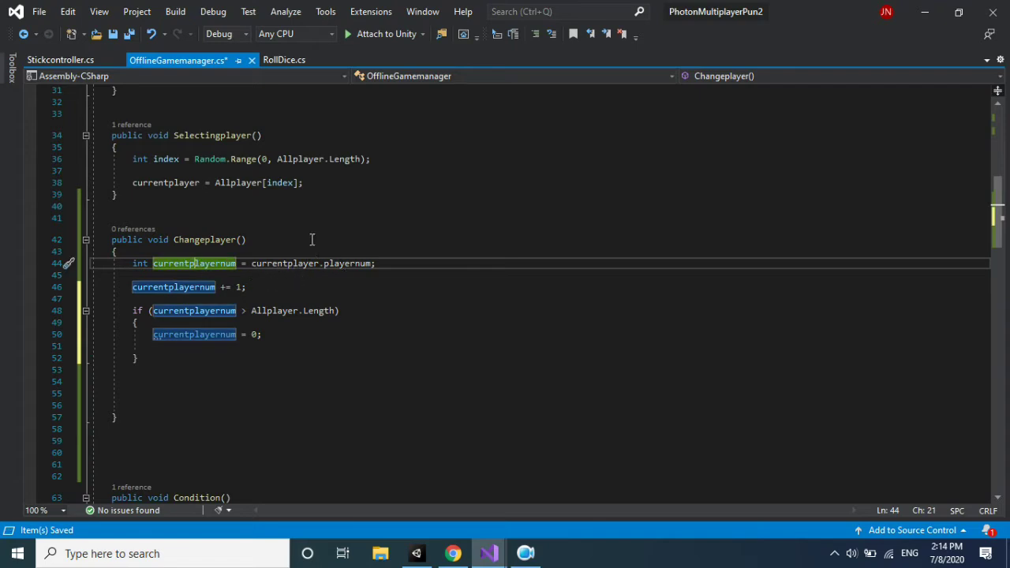
click(416, 553)
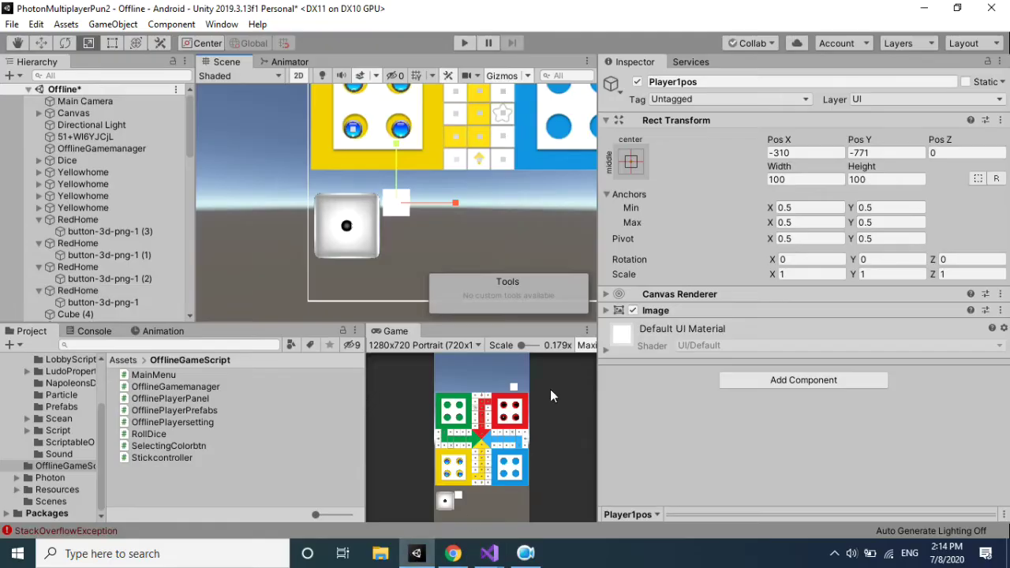
Confirm OfflineGamemanager's Allplayer Element 0 and Element 1 have Playernum 0 and 1, then minimise Unity.
click(115, 149)
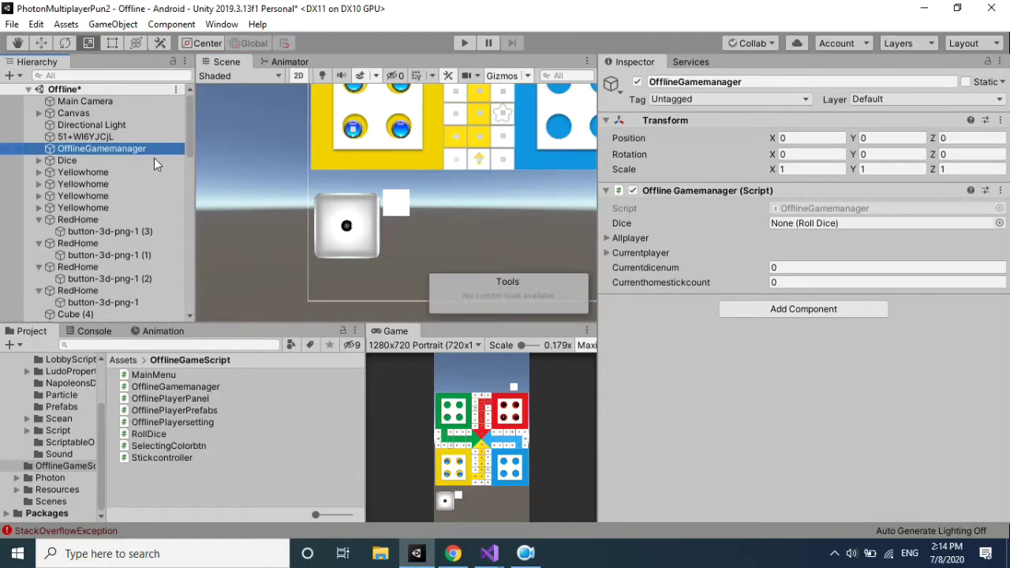
click(605, 236)
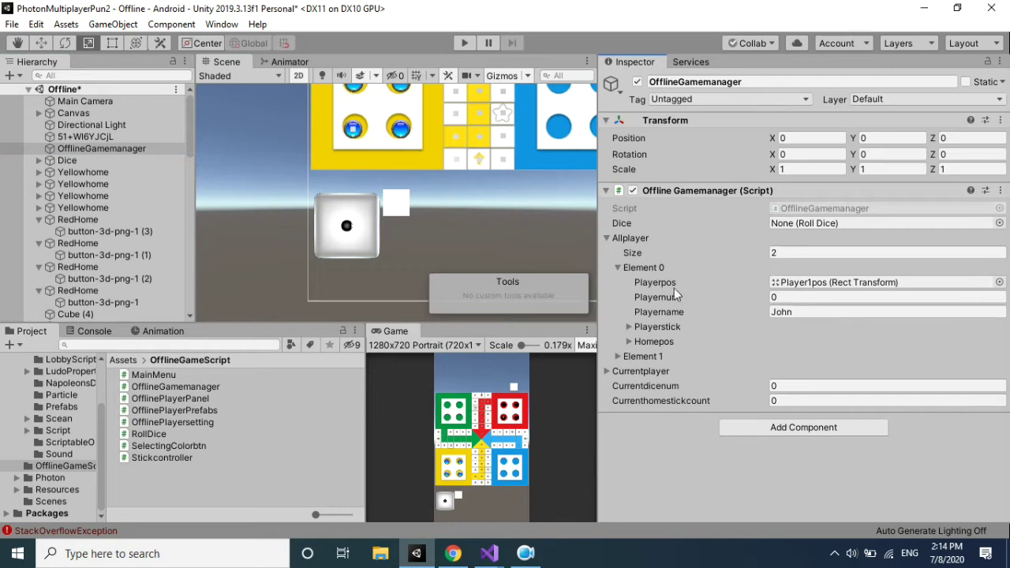
click(770, 298)
key(Return)
click(619, 356)
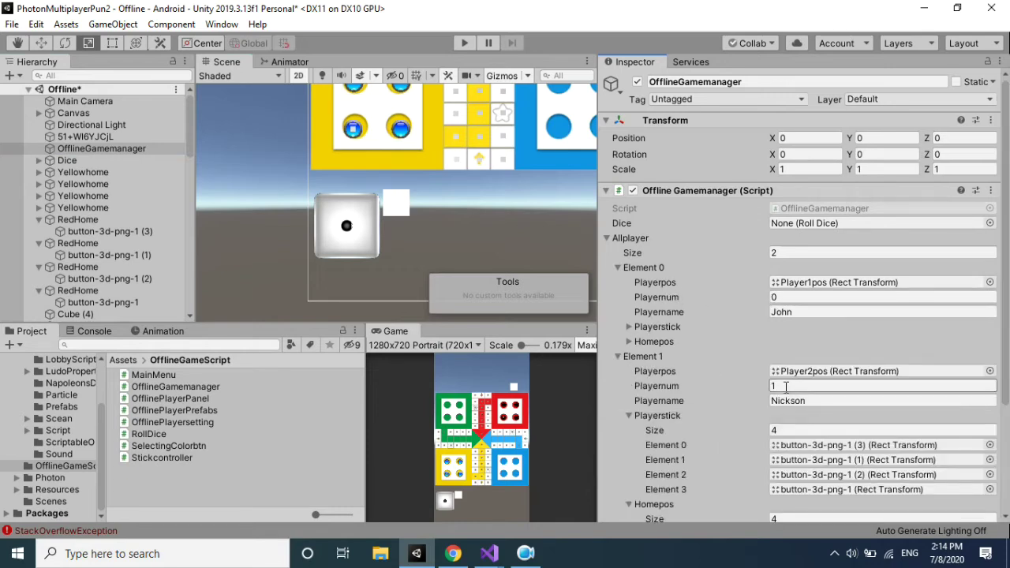
click(919, 9)
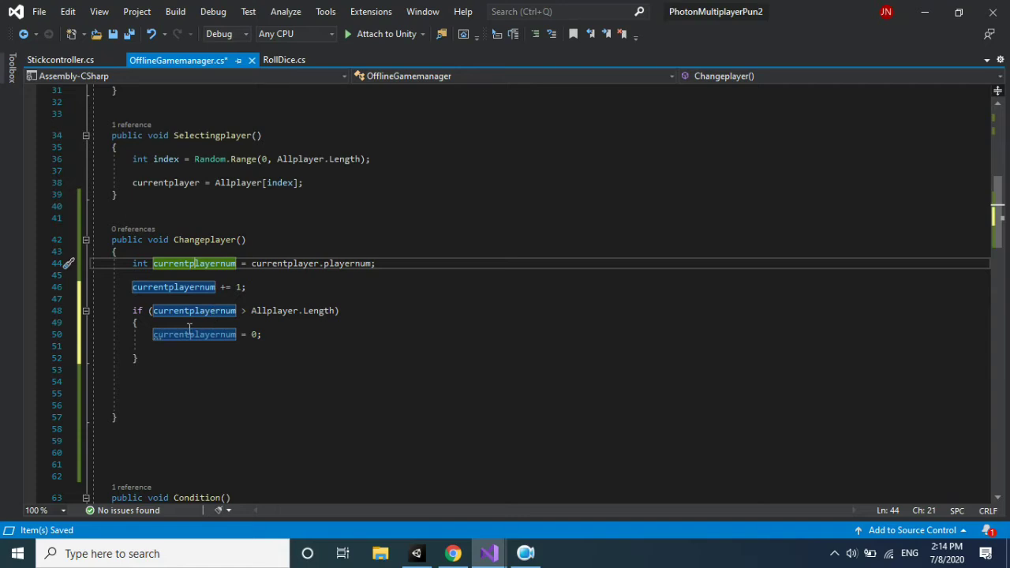
Change the if condition to compare against Allplayer.Length -1 and save.
click(145, 378)
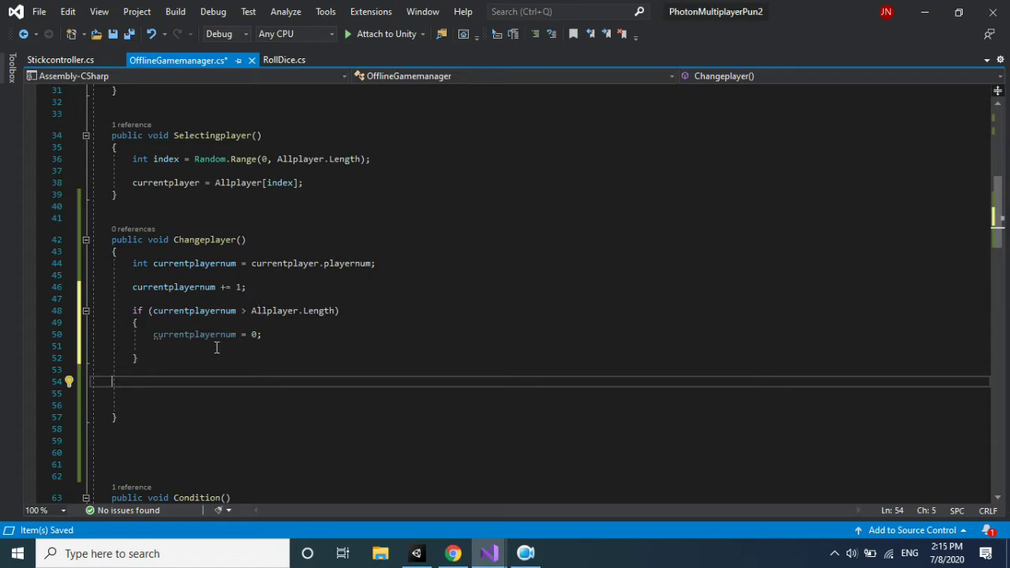
click(335, 311)
text(-1)
key(ctrl+s)
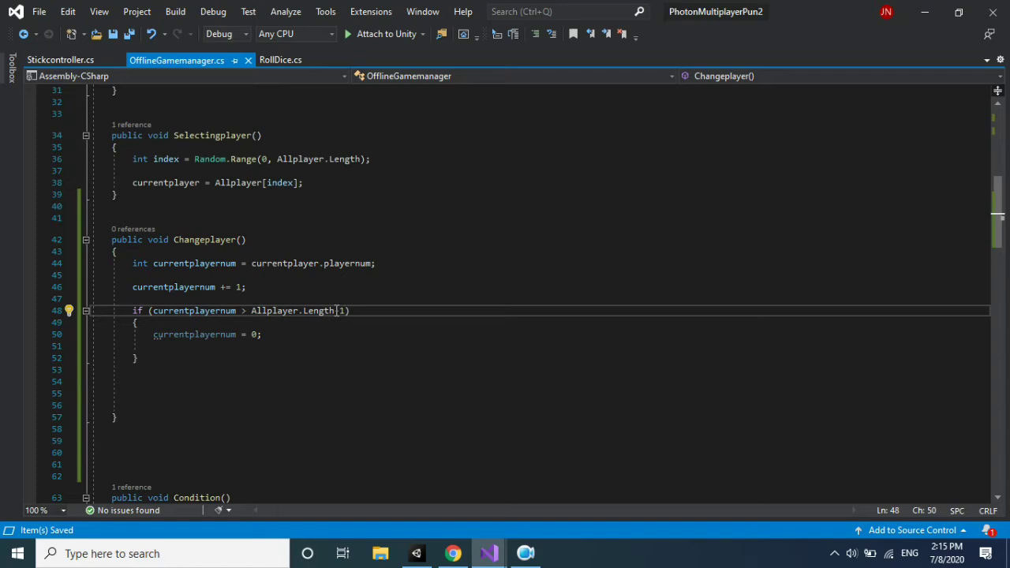
Remove the blank line inside the if block and add an indented line below it.
click(148, 347)
key(BackSpace)
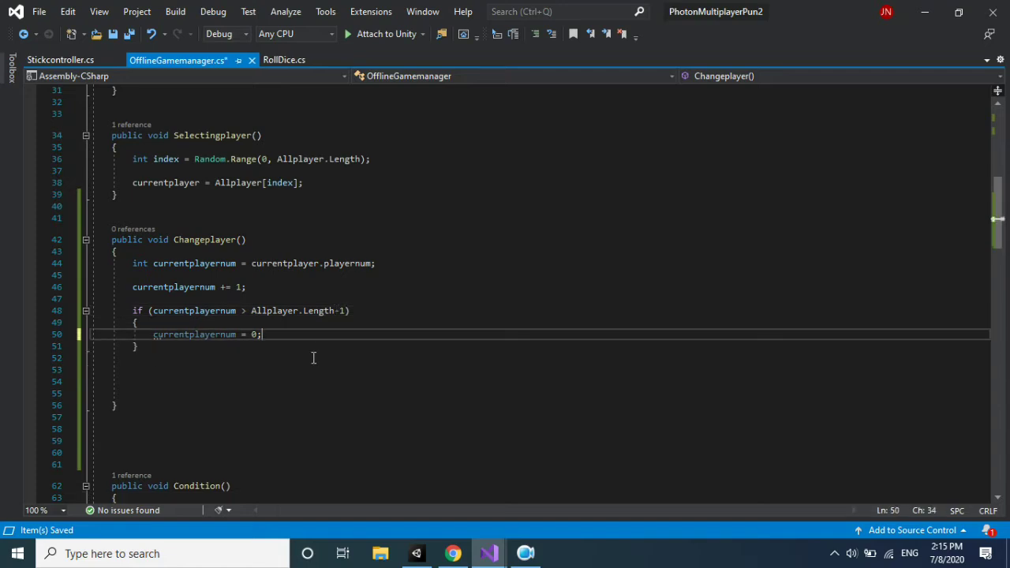
click(200, 368)
click(154, 357)
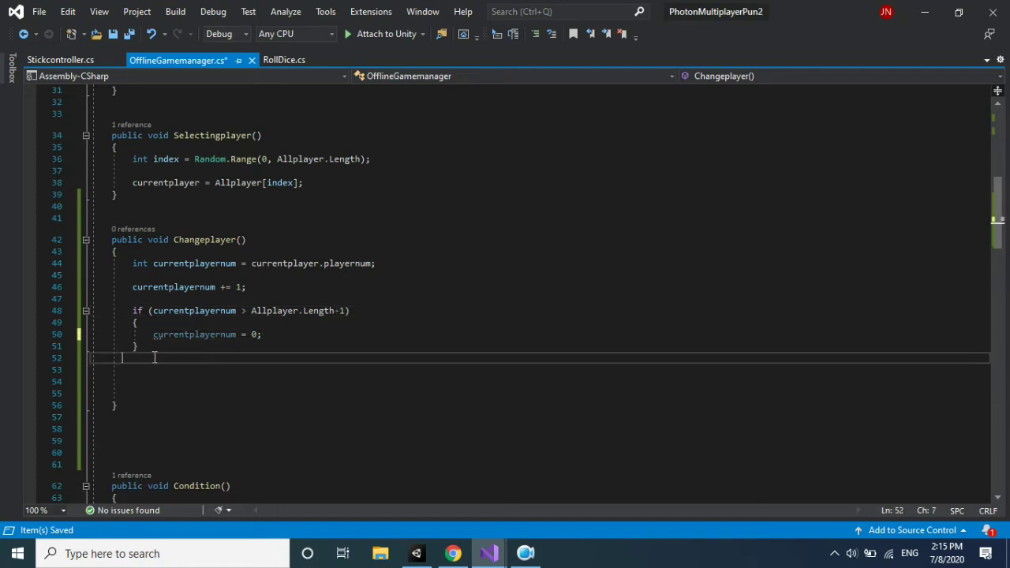
key(Tab)
key(Return)
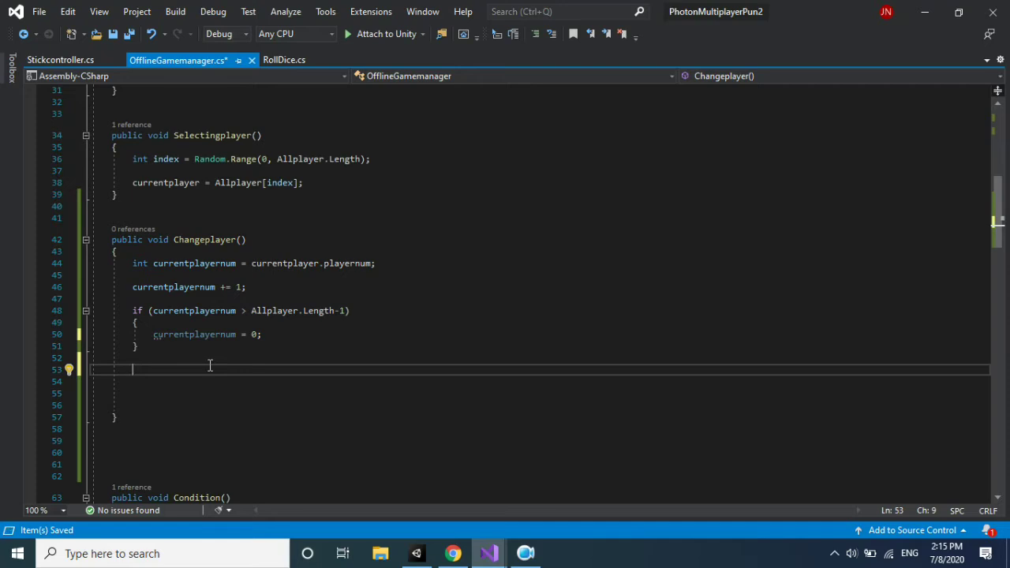
Insert a for loop with i running up to Allplayer.Length.
text(for)
key(Tab)
key(Tab)
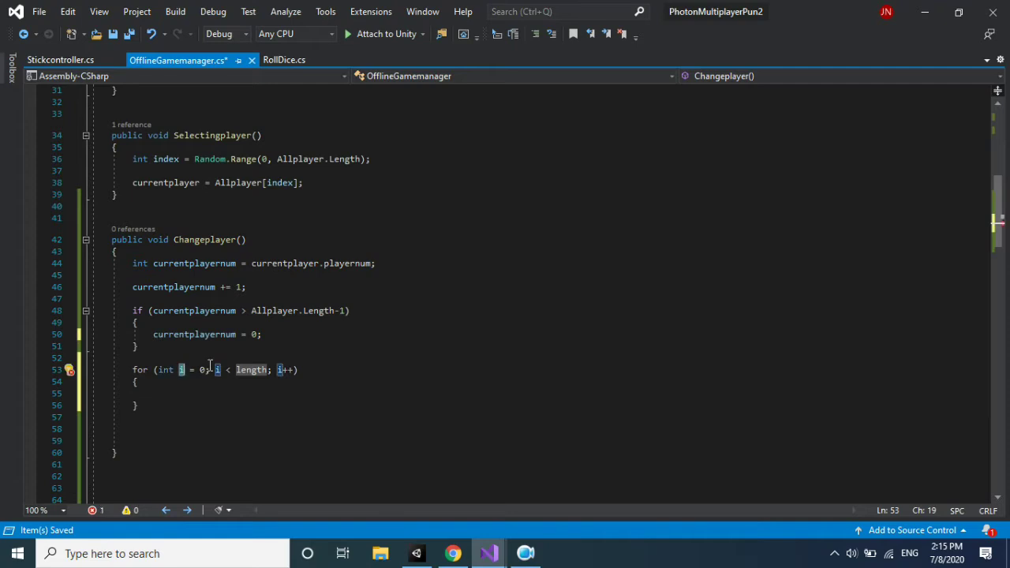
drag(251, 310, 334, 310)
key(ctrl+c)
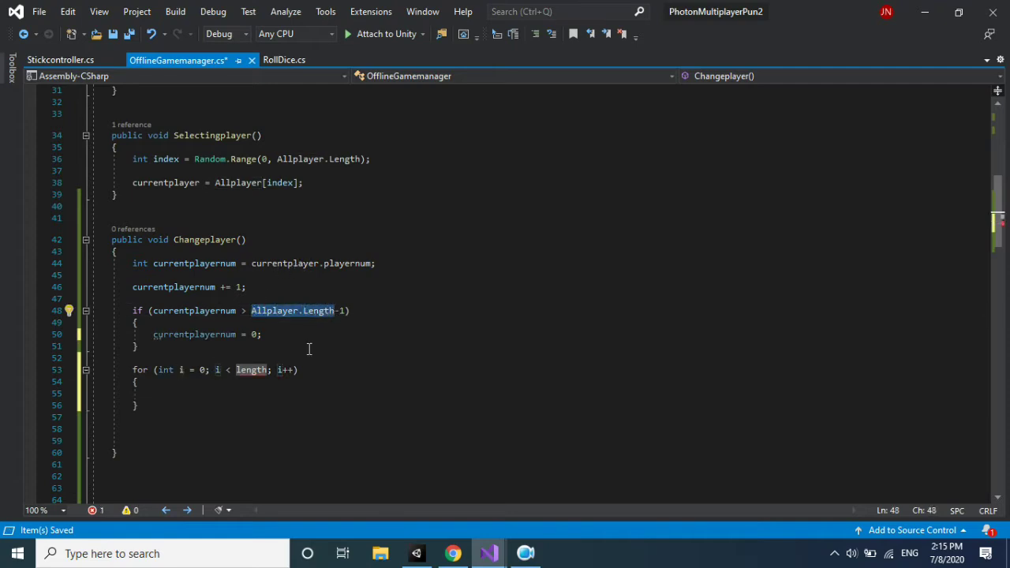
double_click(254, 369)
key(ctrl+v)
Begin the loop body with 'if(Allplayer[i].playernum'.
click(311, 393)
text(appl)
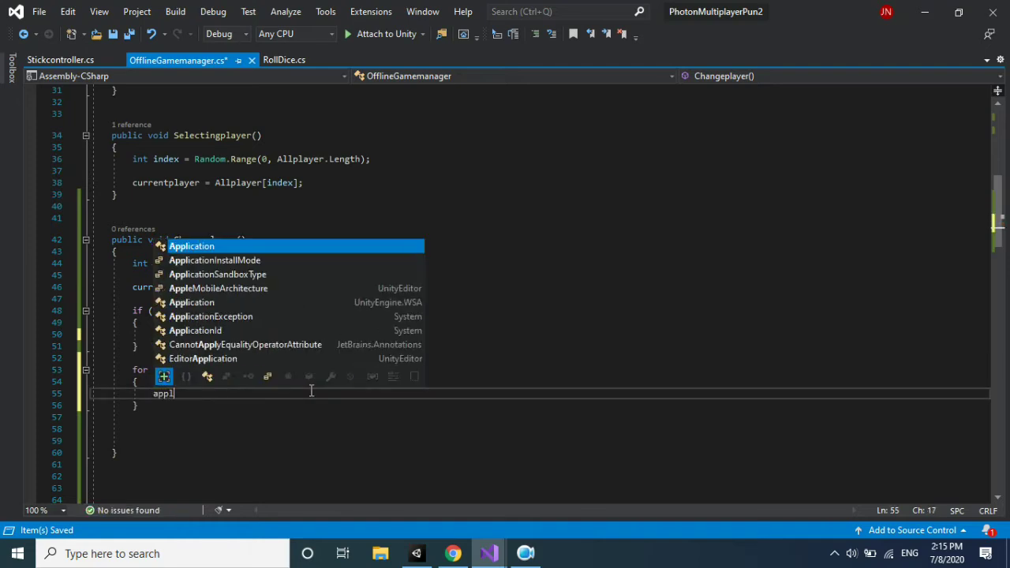
key(Tab)
key(BackSpace)
key(BackSpace)
key(BackSpace)
key(BackSpace)
key(BackSpace)
key(BackSpace)
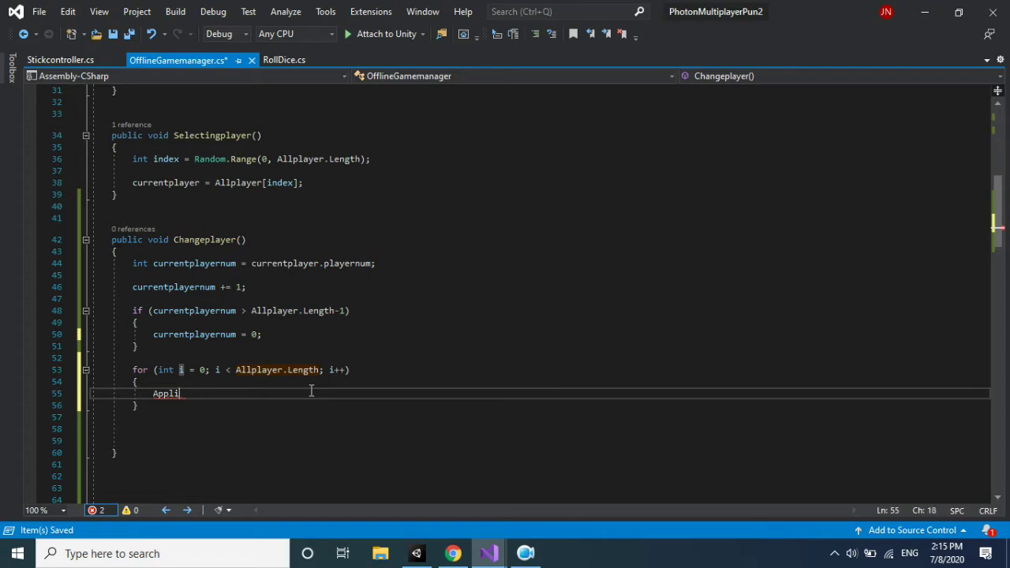
key(BackSpace)
key(BackSpace)
key(BackSpace)
key(Return)
key(Up)
text(all)
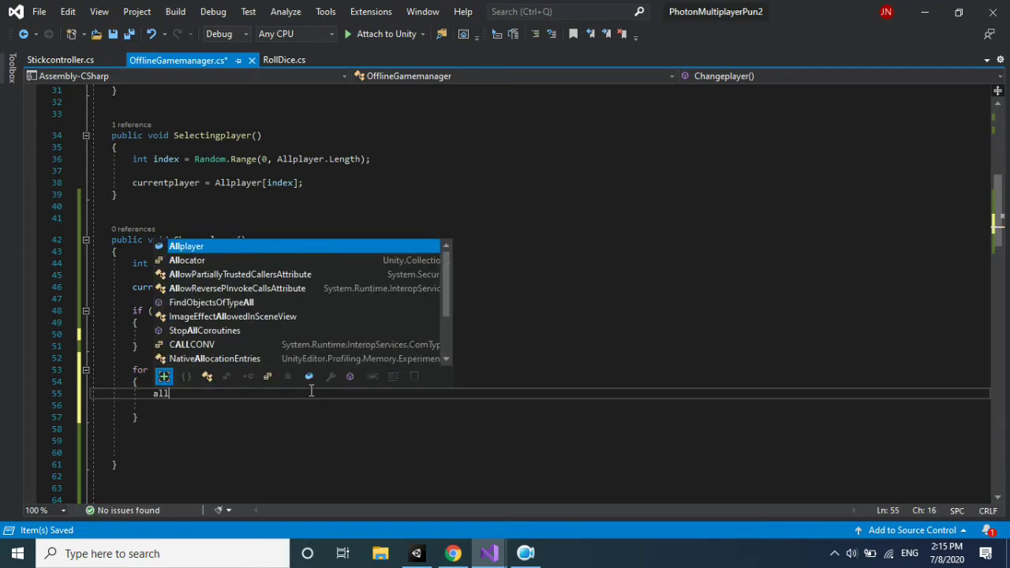
key(Tab)
text([i])
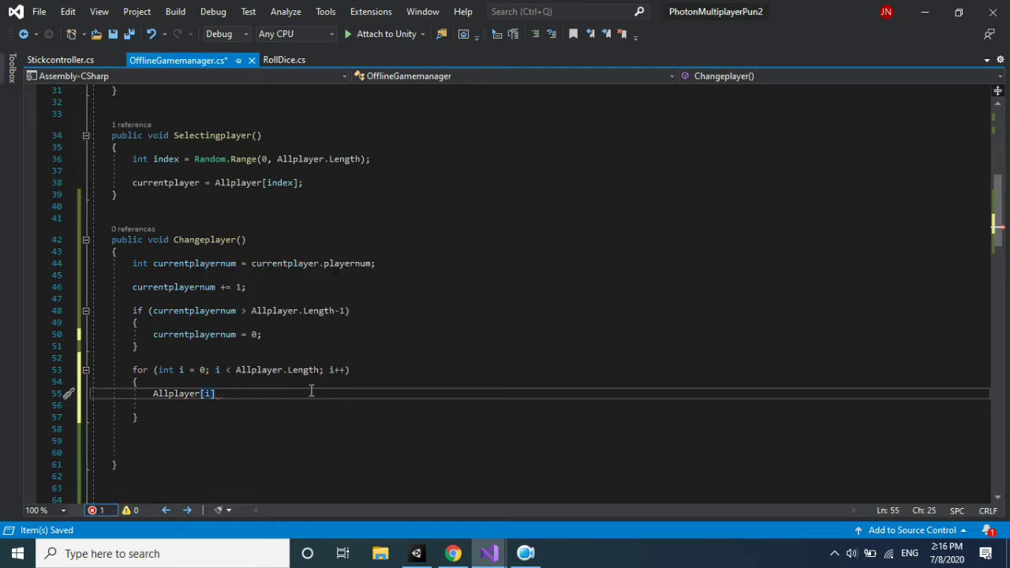
text(.playernum)
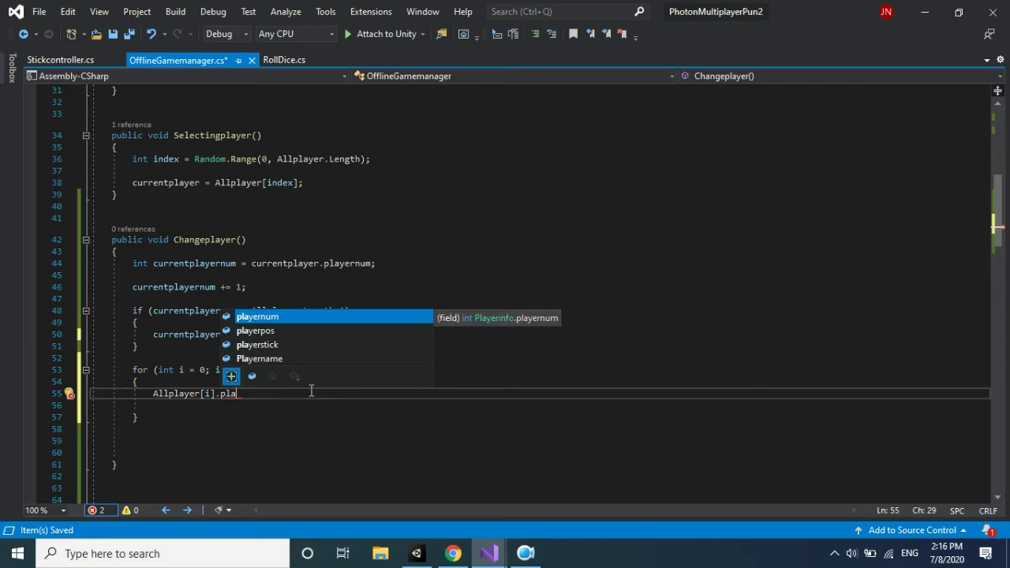
text( ==)
key(BackSpace)
key(BackSpace)
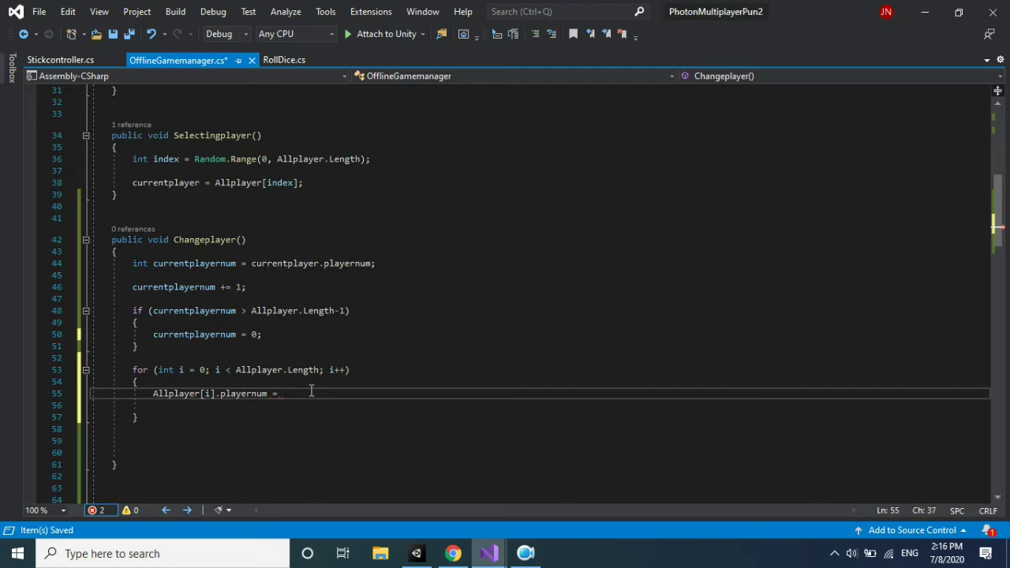
key(BackSpace)
key(Home)
key(Right)
key(Right)
key(Right)
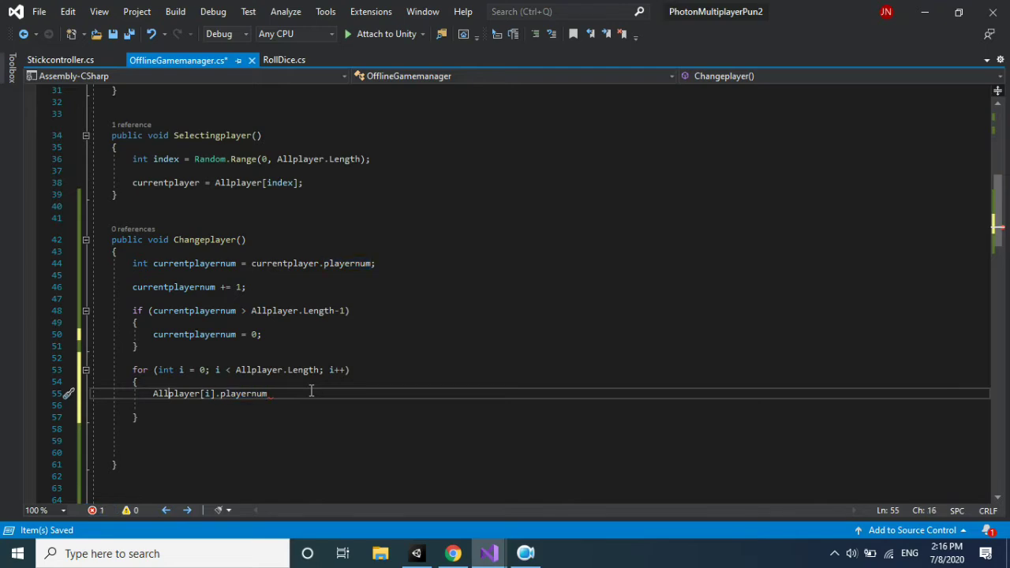
text(if)
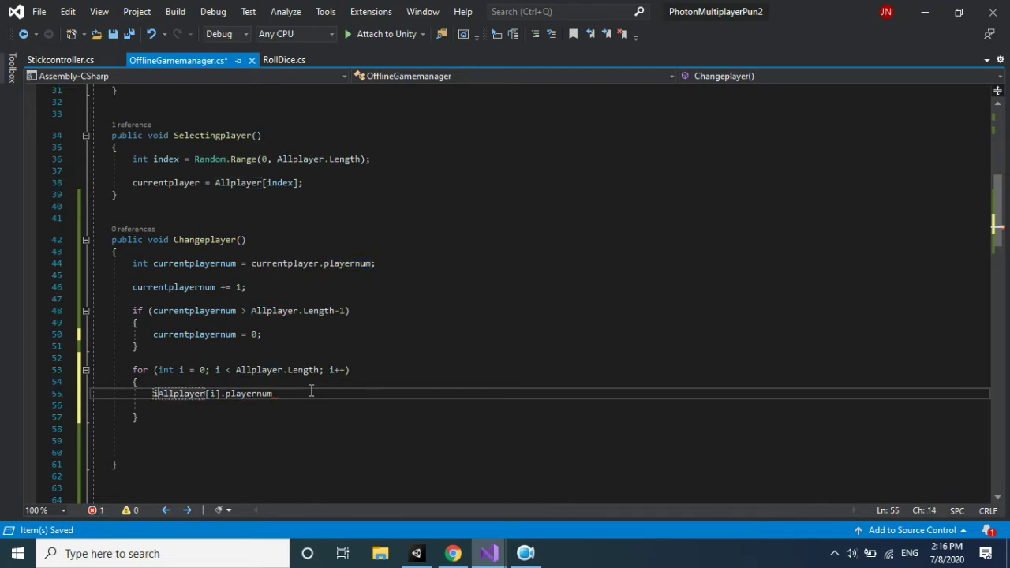
text(()
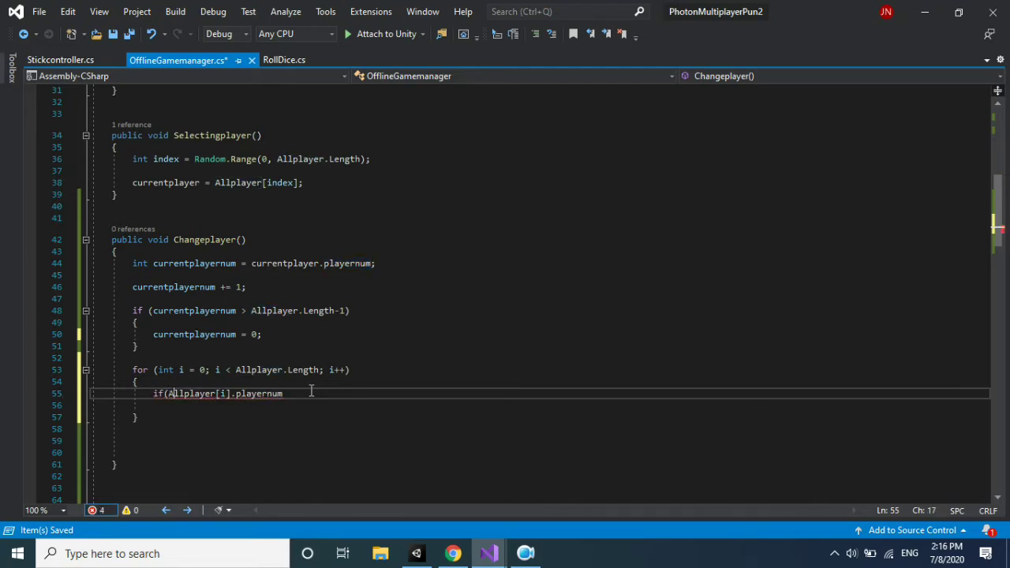
Finish the loop's if condition comparing Allplayer[i].playernum with currentplayernum, and add a braced body.
key(Down)
click(311, 390)
text(== cur)
key(Tab)
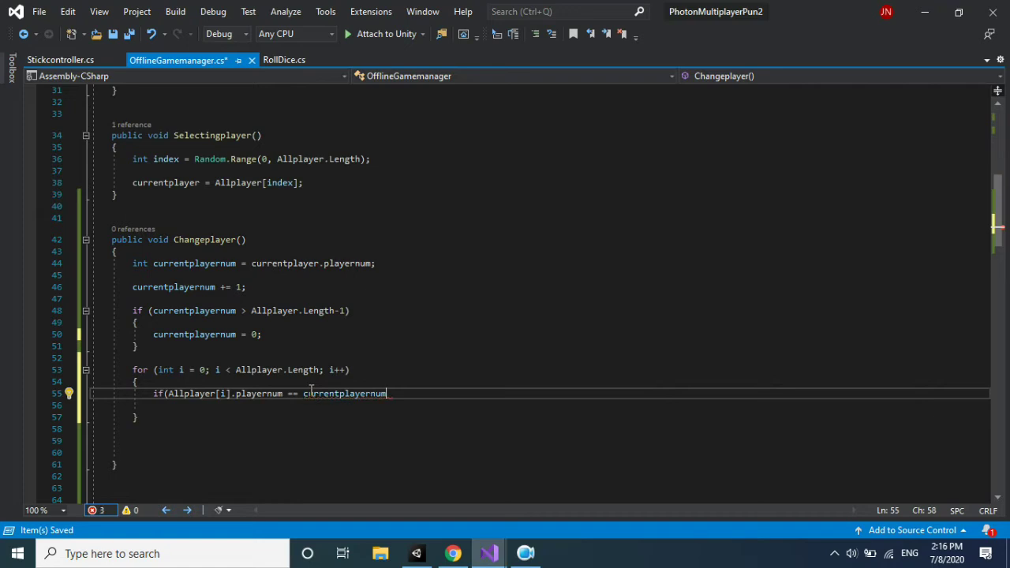
text())
key(Return)
text({})
key(Return)
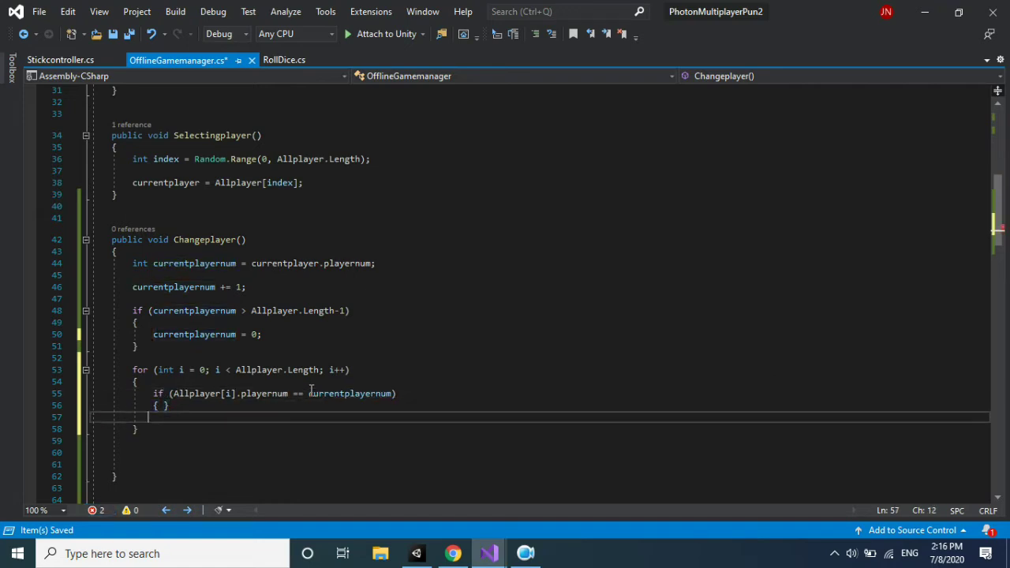
key(Up)
key(Right)
key(Right)
key(Return)
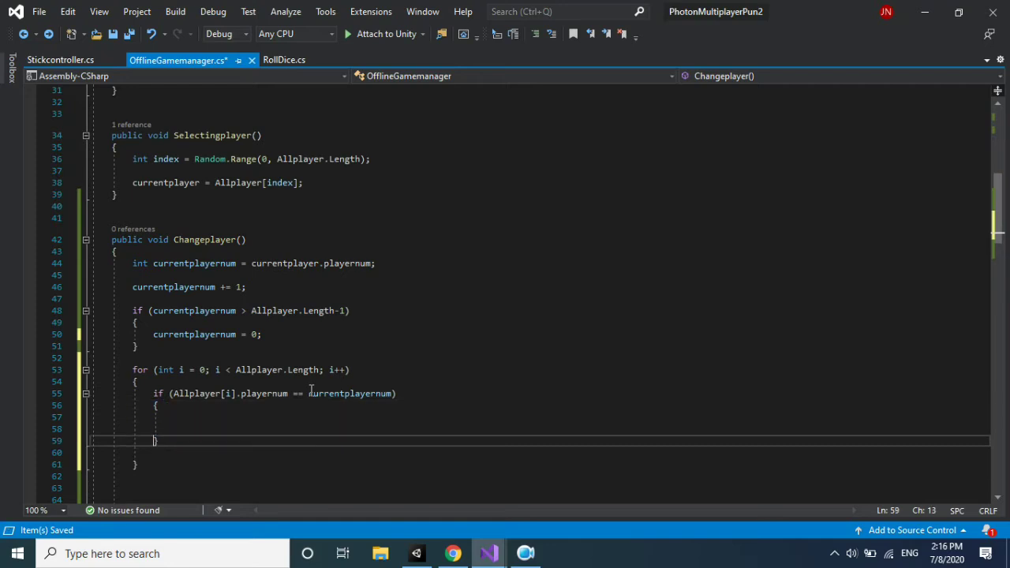
key(Down)
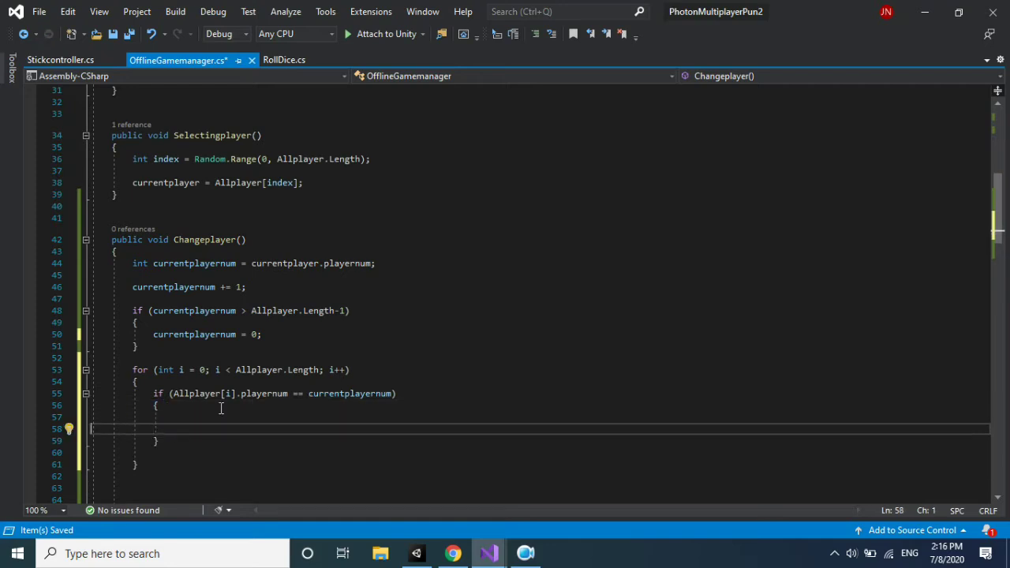
Inside the if body, write currentplayer = Allplayer[i]; and save the script.
drag(174, 394, 289, 394)
key(ctrl+c)
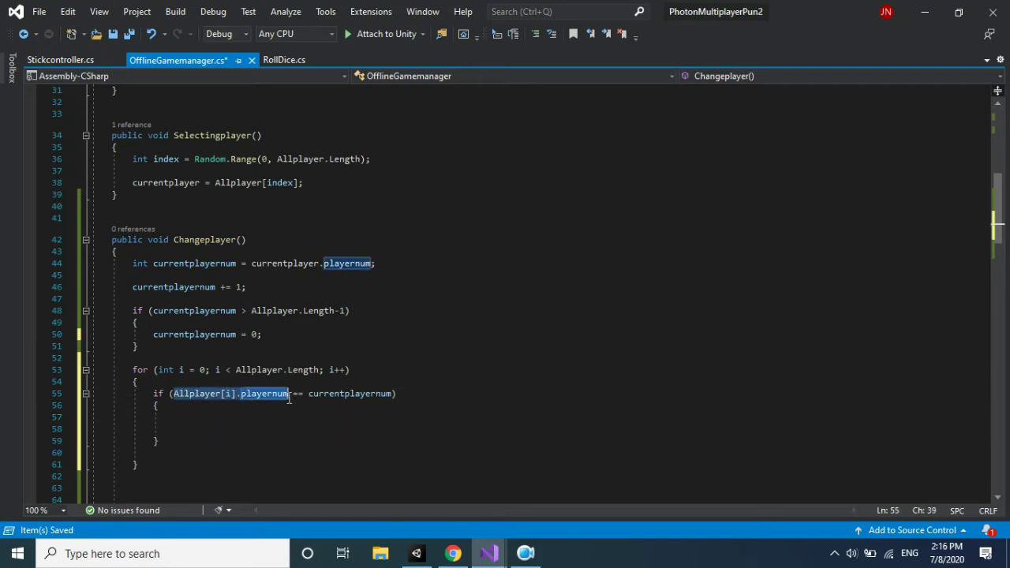
click(202, 417)
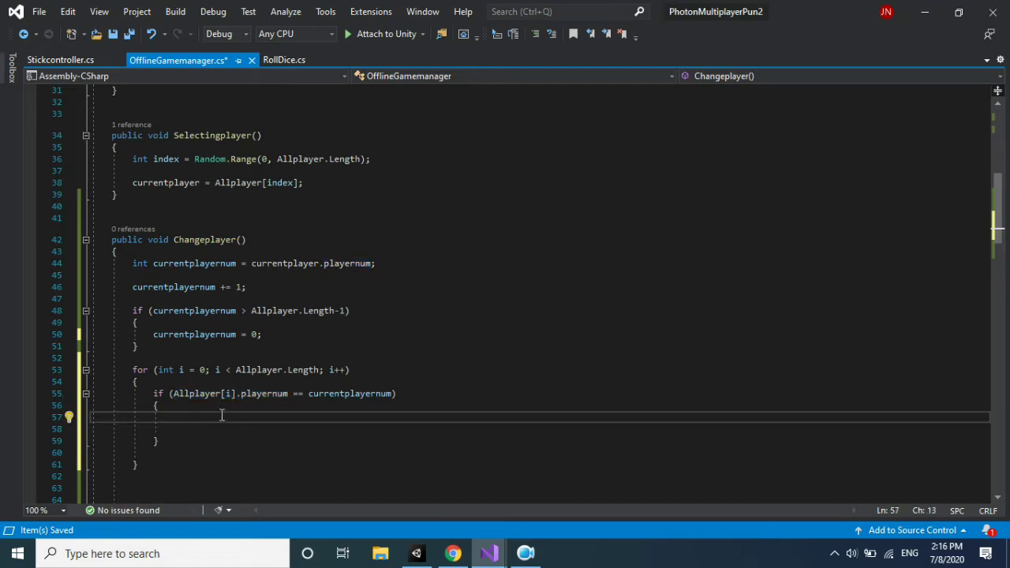
key(ctrl+v)
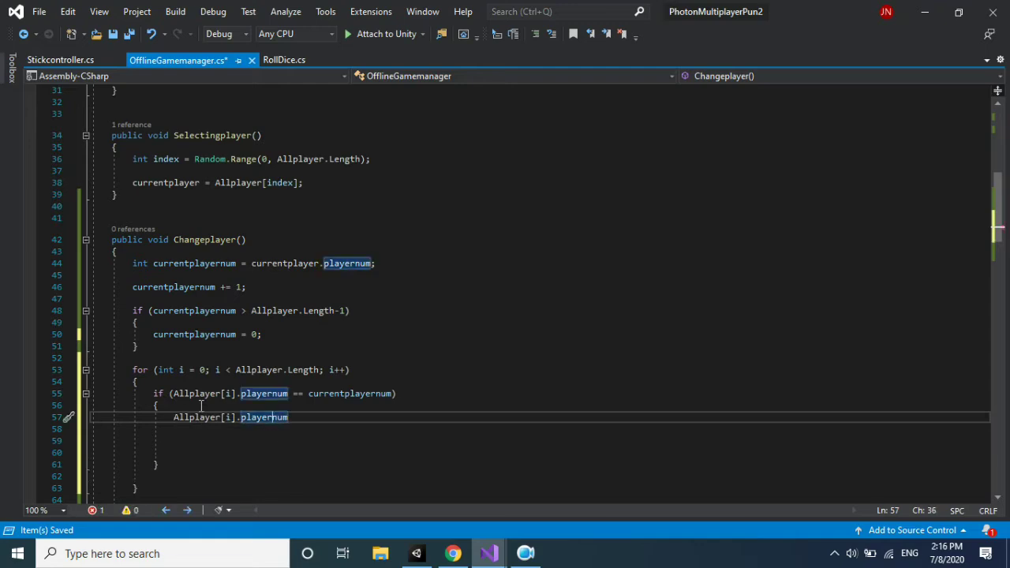
key(Home)
key(Left)
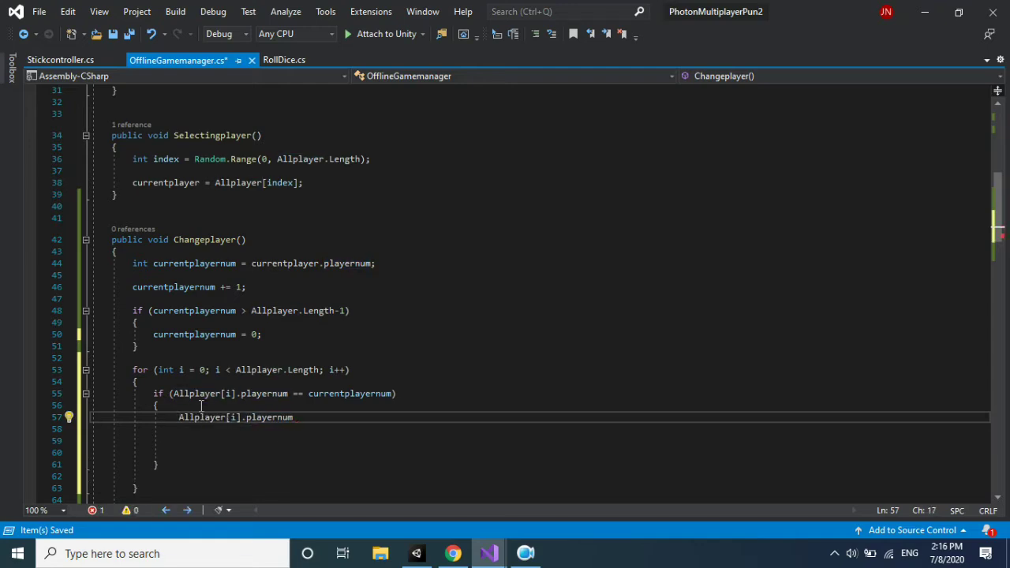
text(curr)
key(Up)
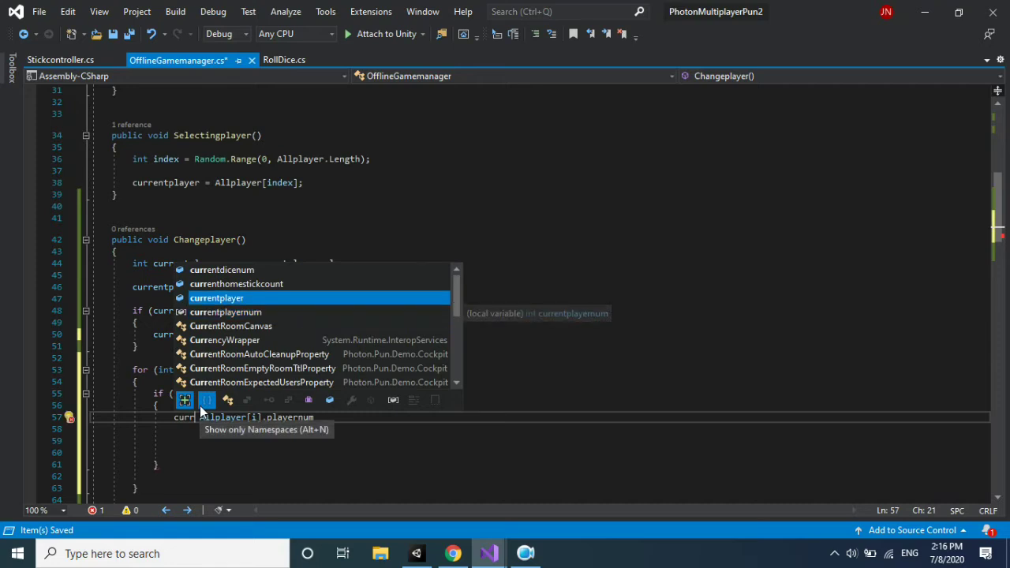
key(Tab)
text(=)
key(Right)
key(Right)
key(Right)
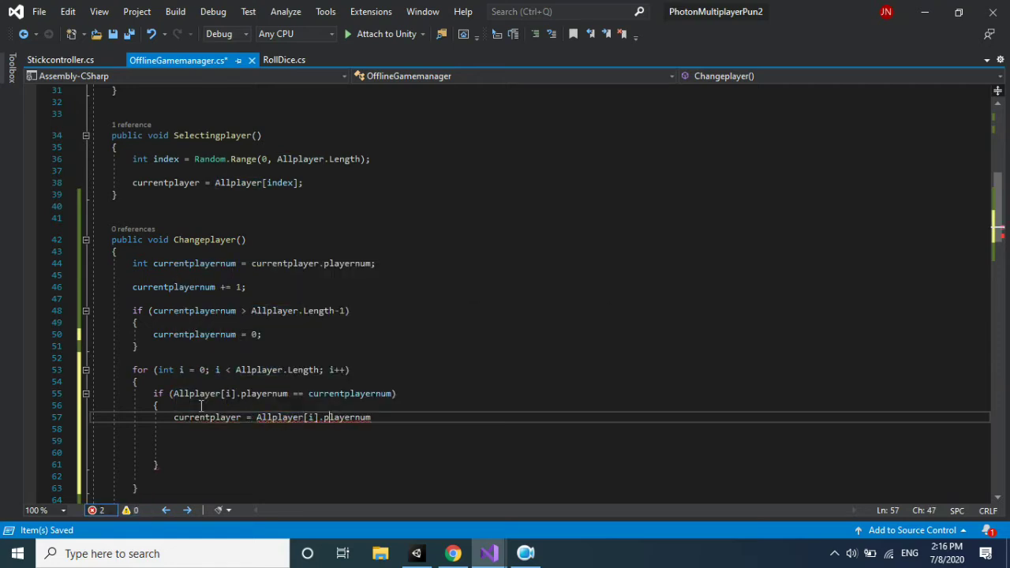
key(BackSpace)
key(BackSpace)
key(BackSpace)
key(BackSpace)
key(BackSpace)
key(BackSpace)
key(BackSpace)
text(;)
key(ctrl+s)
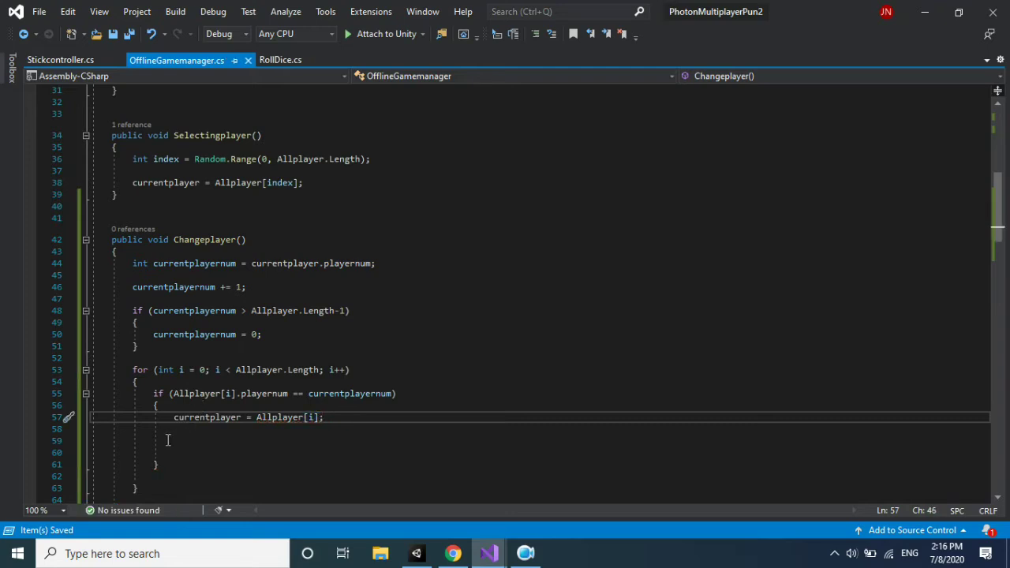
Remove the extra blank lines and reorder the condition to currentplayernum == Allplayer[i].playernum.
drag(131, 430, 242, 447)
key(BackSpace)
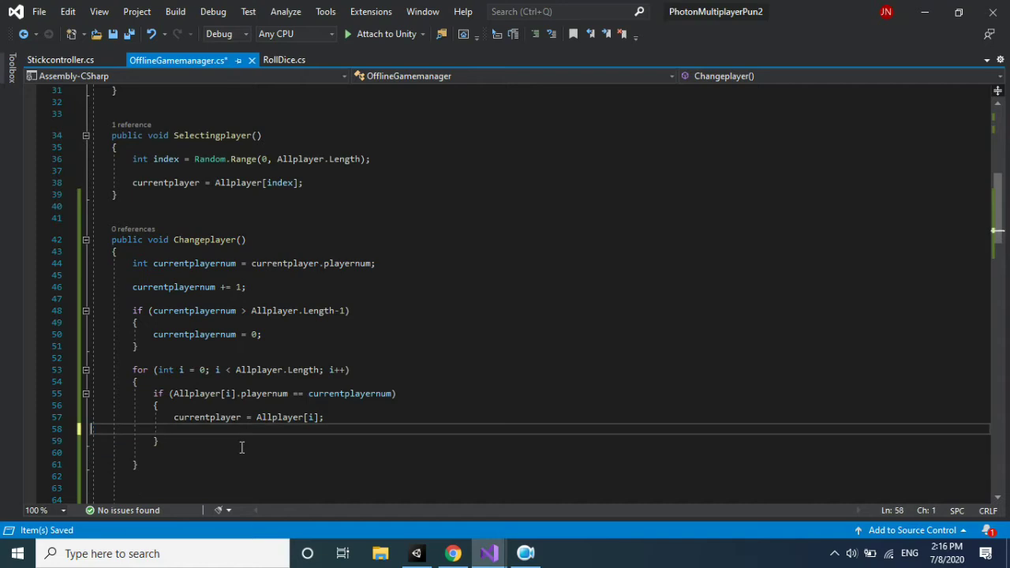
double_click(318, 395)
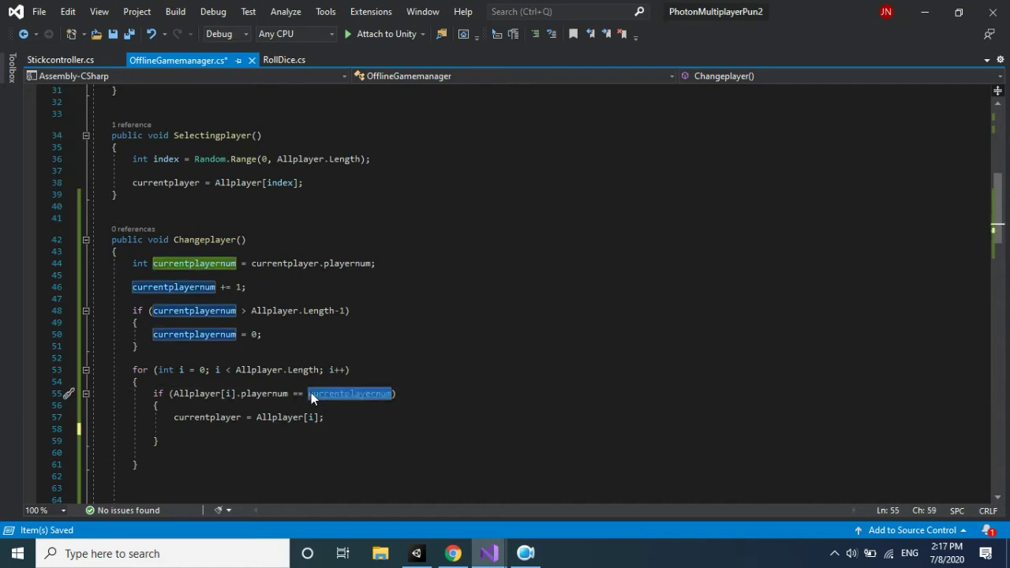
key(BackSpace)
click(171, 393)
key(Left)
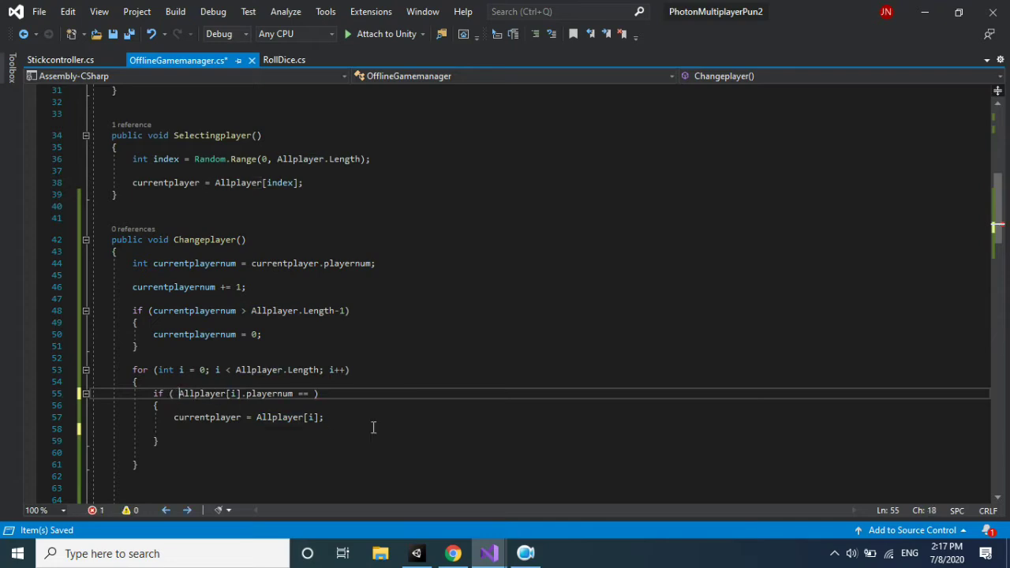
text(currentplayernum ==)
key(Right)
key(End)
key(Left)
key(BackSpace)
key(BackSpace)
key(BackSpace)
key(BackSpace)
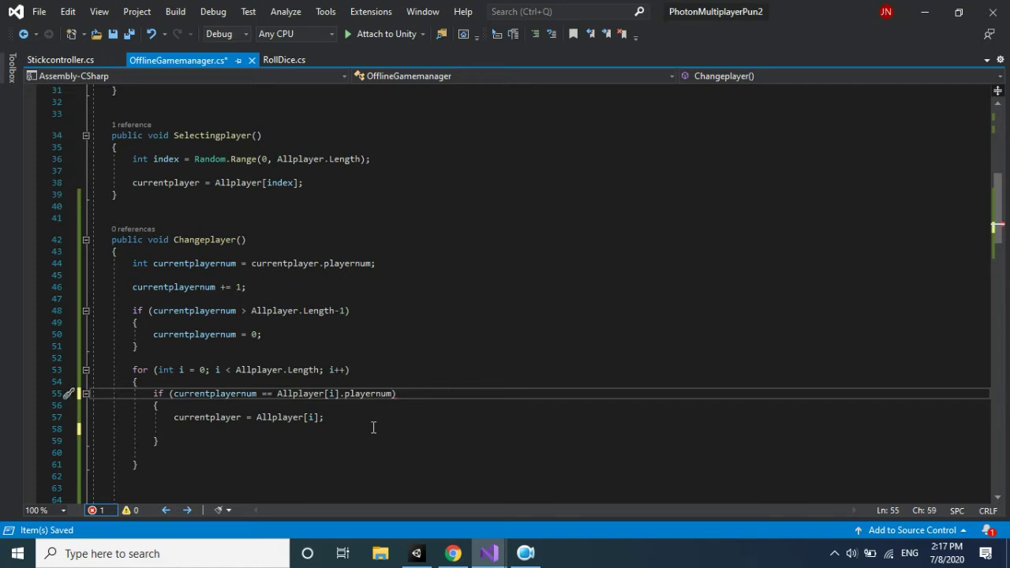
Review where currentplayernum is incremented and checked, and the currentplayer assignment, in Changeplayer().
click(241, 394)
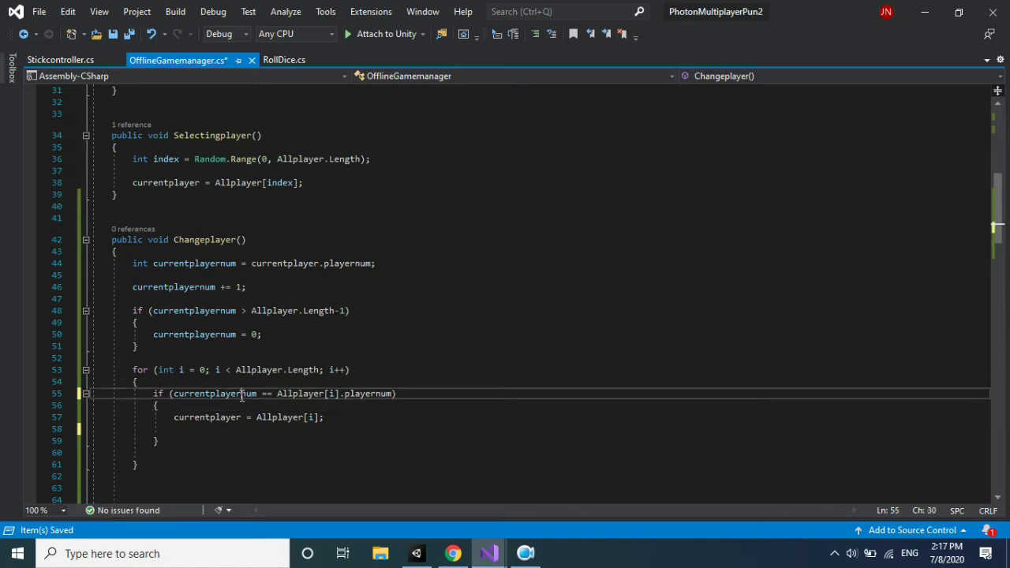
click(192, 289)
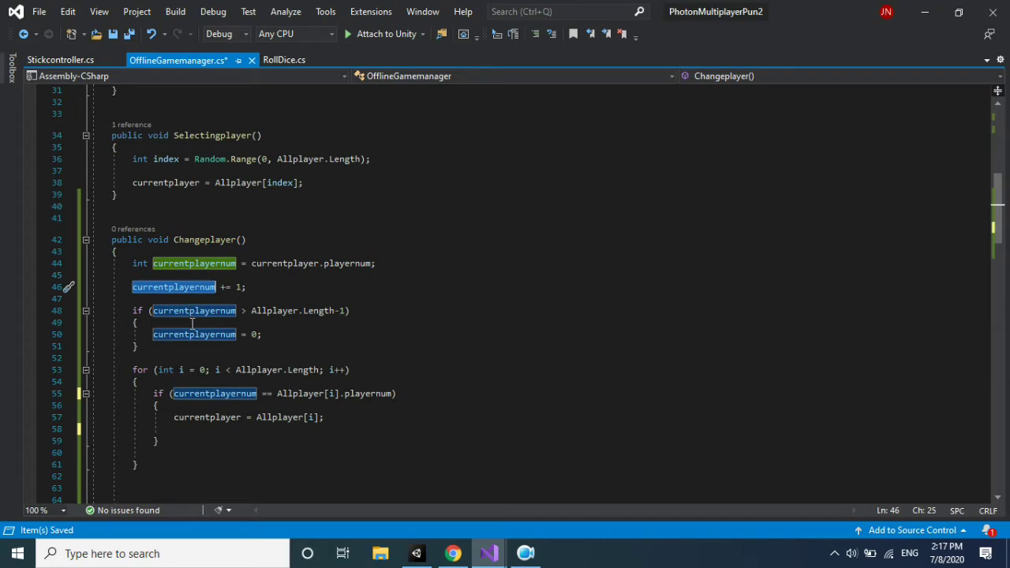
double_click(224, 392)
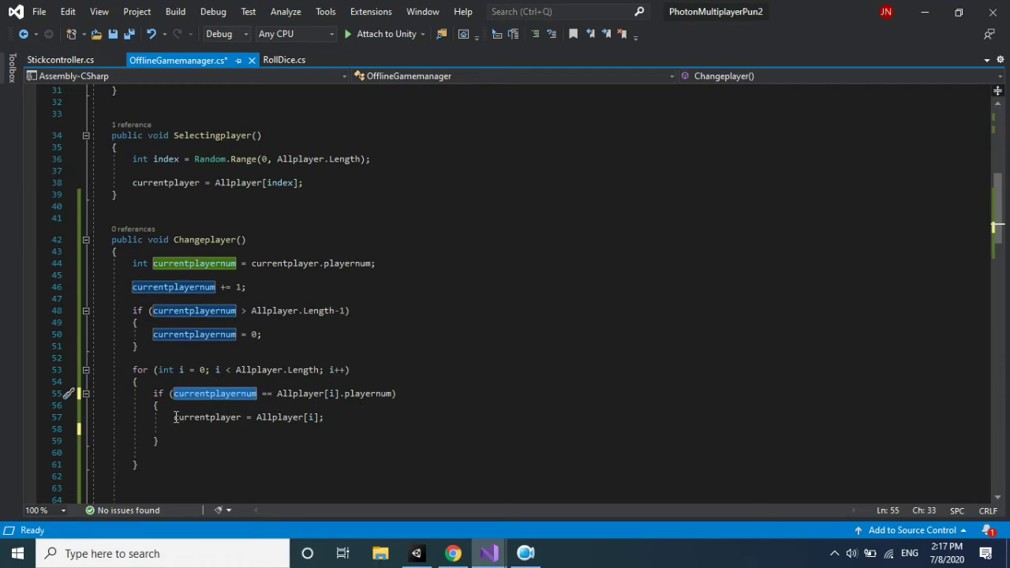
drag(174, 418, 356, 419)
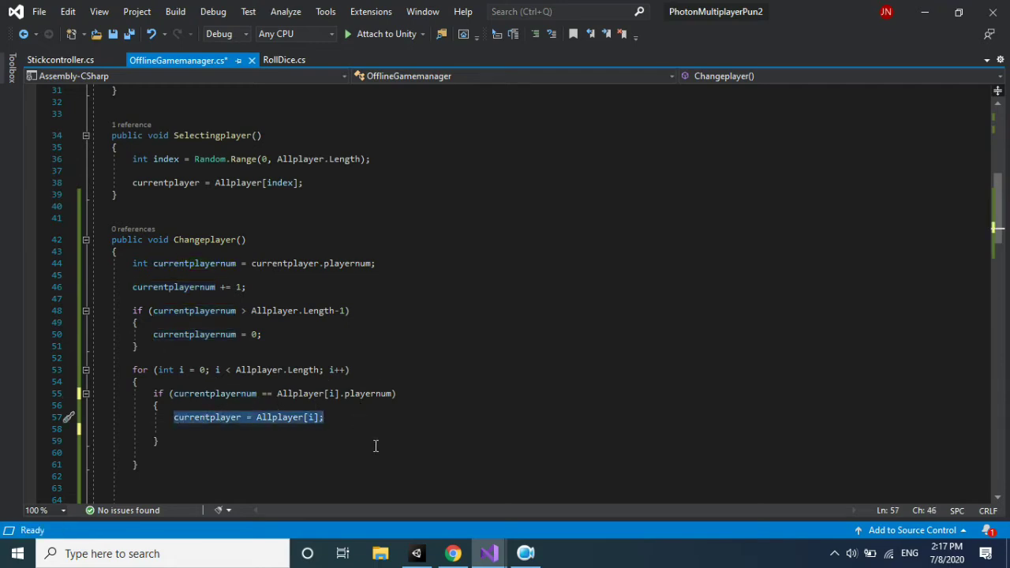
scroll(998, 228, down, 3)
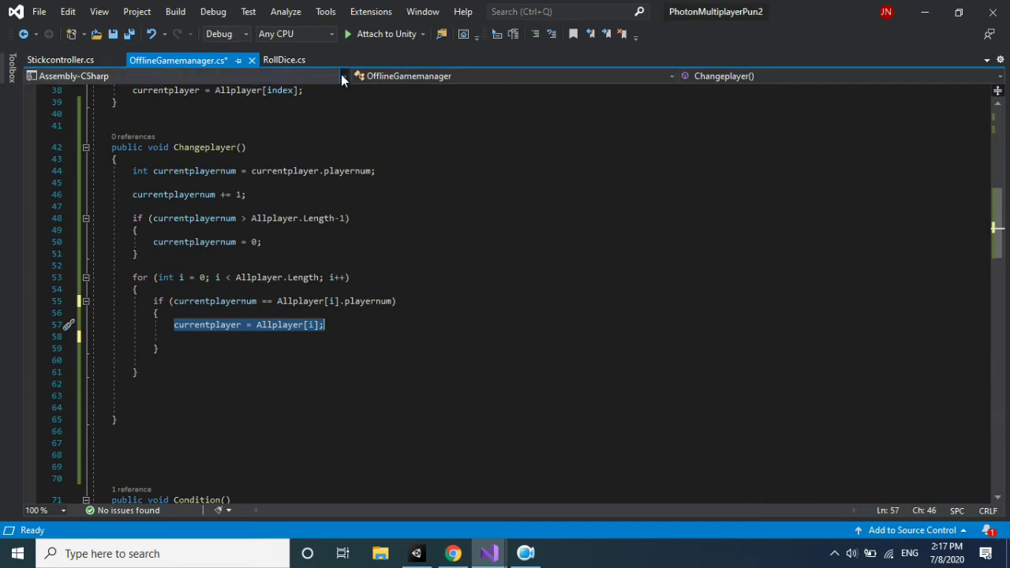
Look over RollDice.cs and OfflineGamemanager.cs, then bring the Unity editor forward.
click(291, 61)
mouse_move(997, 303)
mouse_down()
mouse_move(993, 136)
mouse_move(984, 196)
mouse_up()
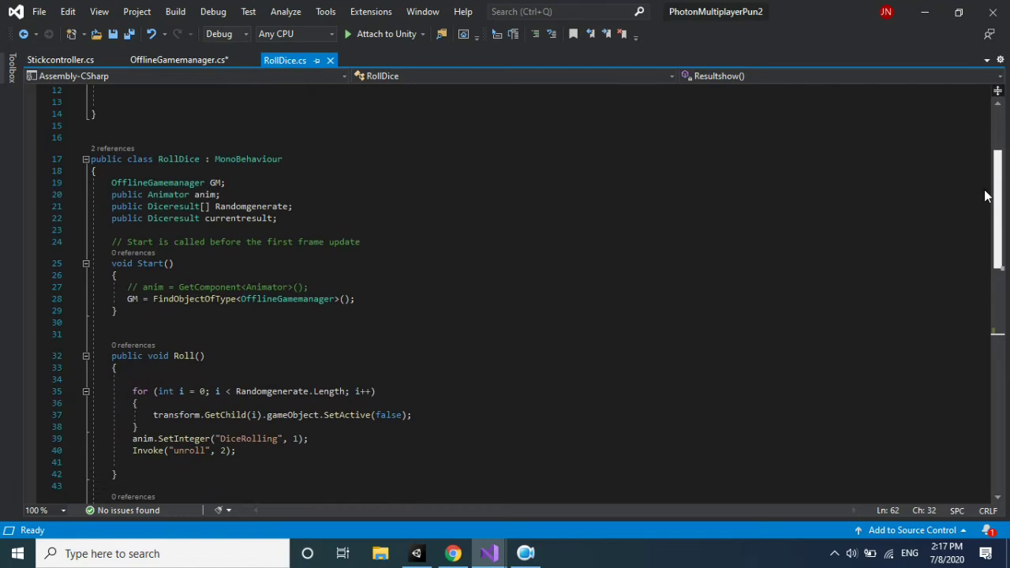
click(181, 60)
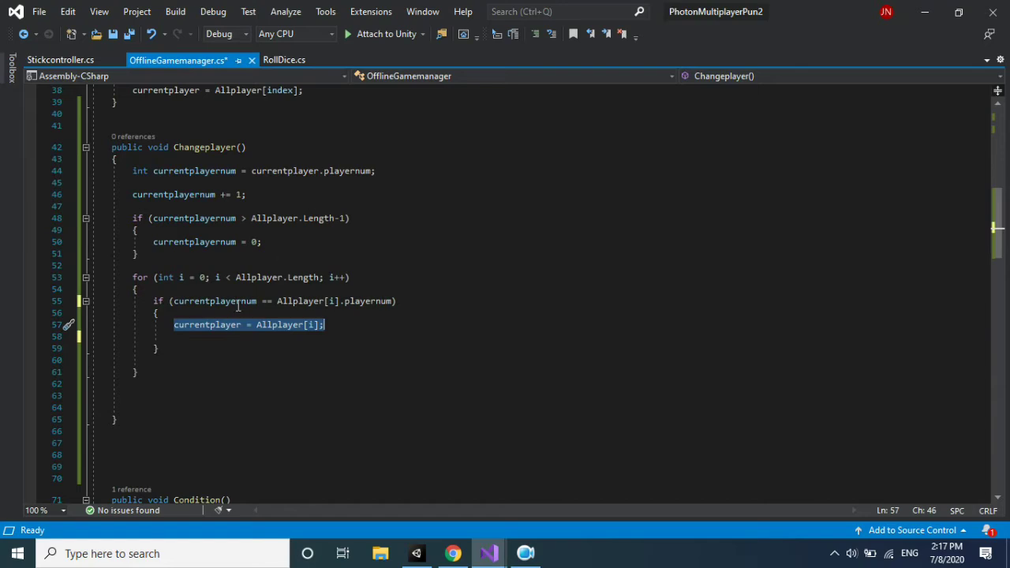
click(138, 392)
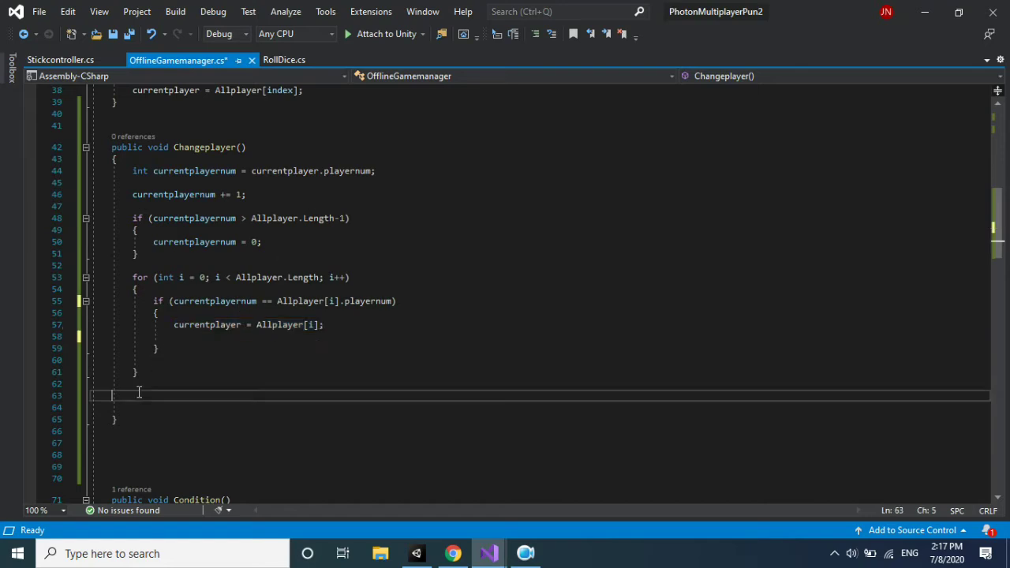
click(281, 59)
click(415, 553)
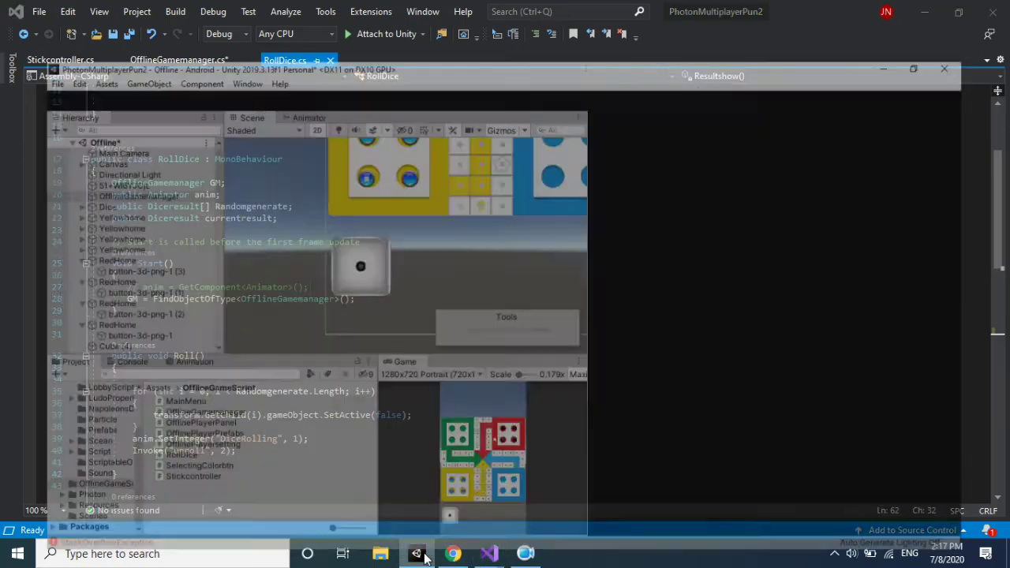
Pan and zoom the Scene view to frame the whole Ludo board, then select the Dice object.
key(q)
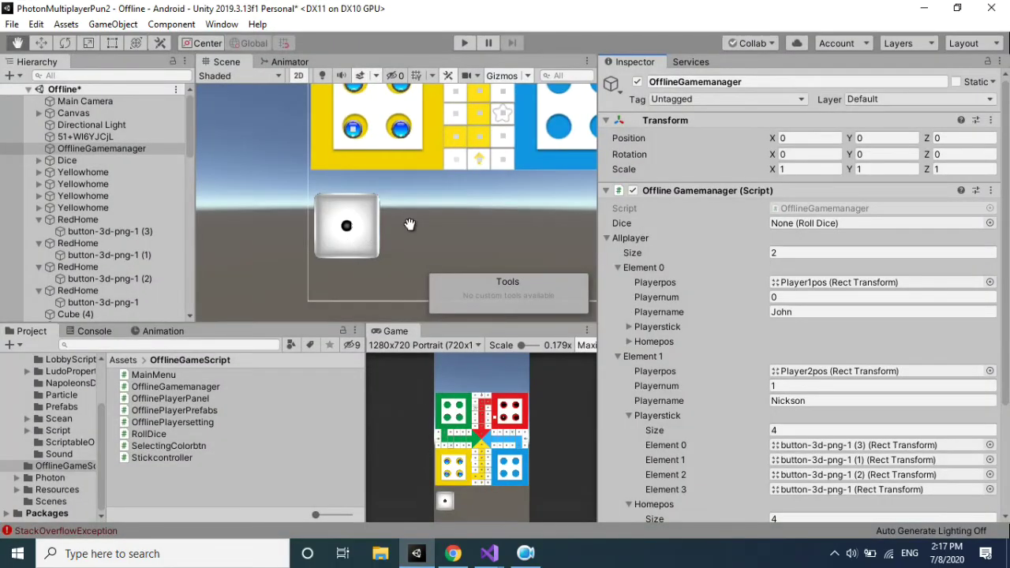
scroll(403, 205, down, 3)
drag(404, 205, 329, 282)
scroll(258, 255, down, 1)
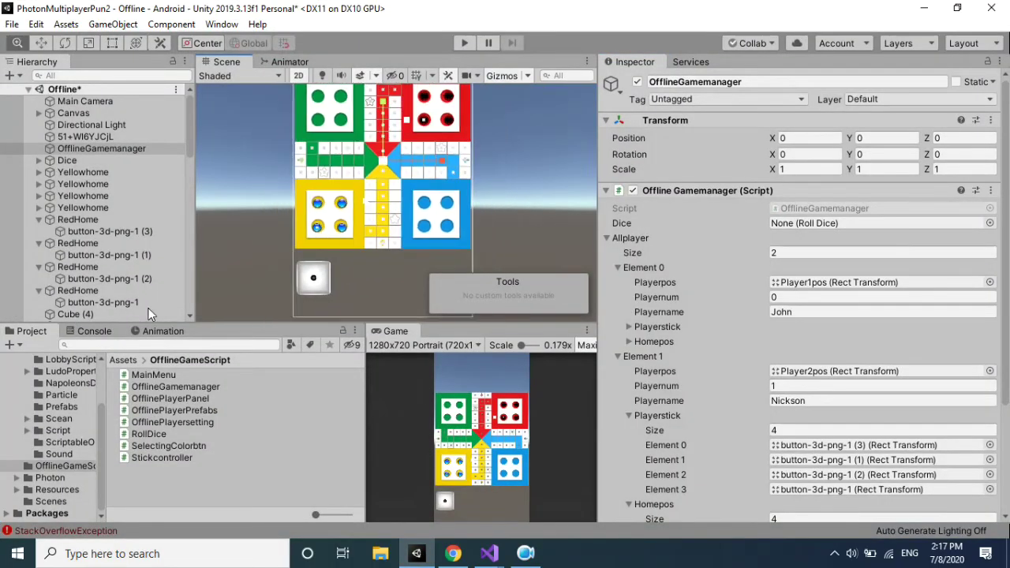
scroll(258, 255, down, 2)
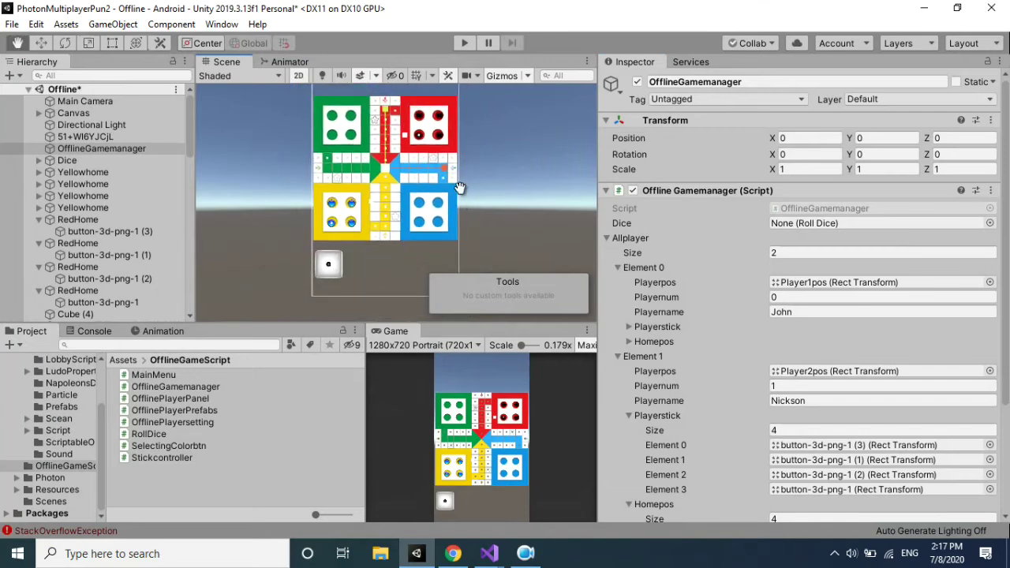
scroll(390, 237, down, 1)
drag(419, 207, 384, 232)
key(t)
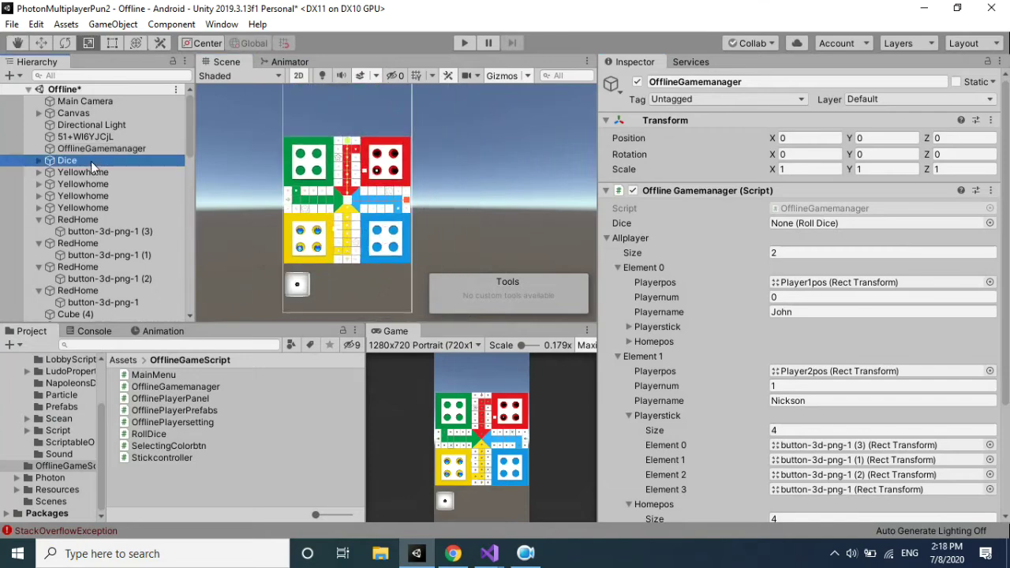
click(90, 161)
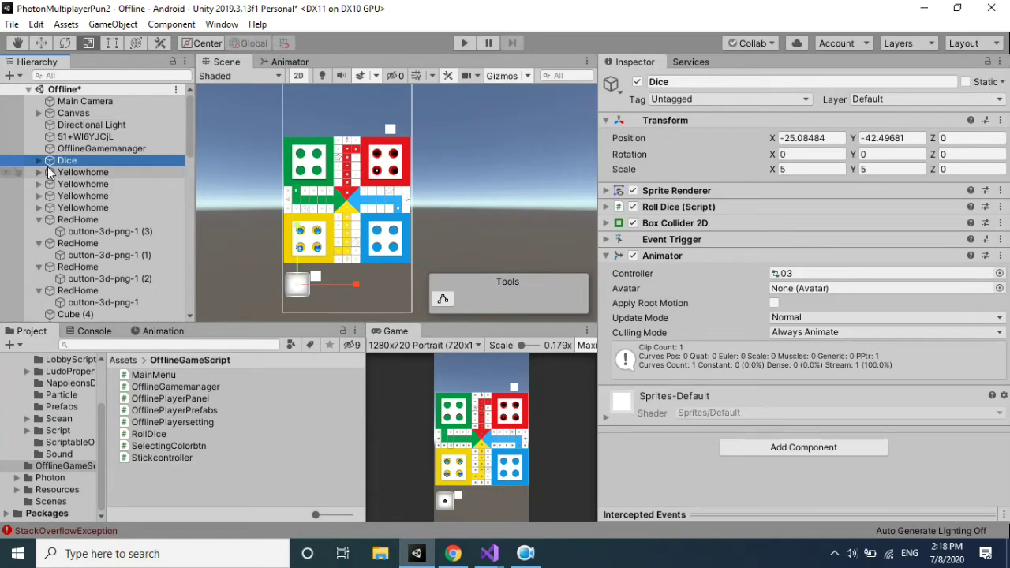
Collapse the four RedHome entries, expand Canvas to inspect Player2pos, and return to Visual Studio.
click(40, 220)
click(39, 231)
click(39, 243)
click(39, 255)
click(39, 115)
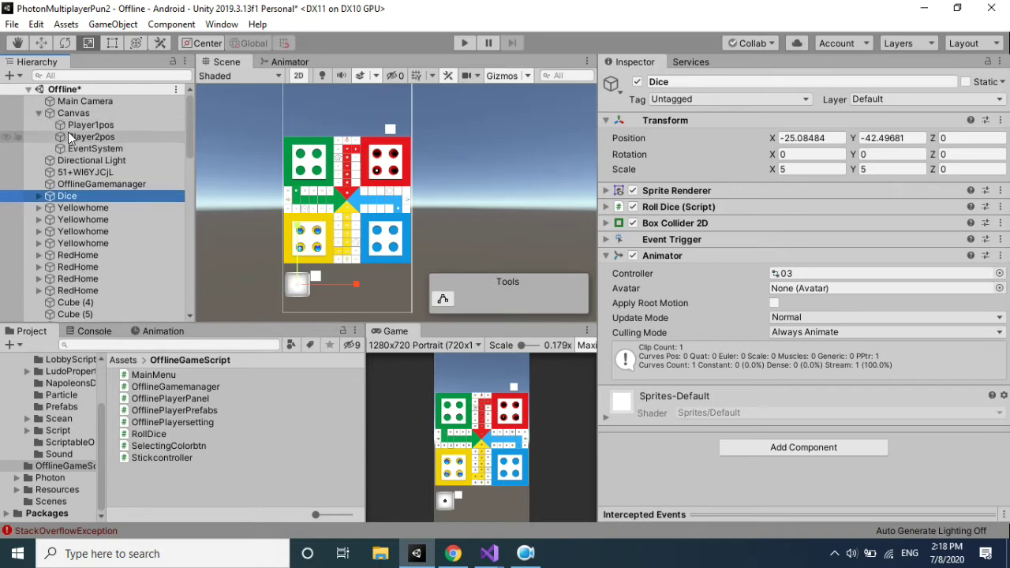
click(89, 136)
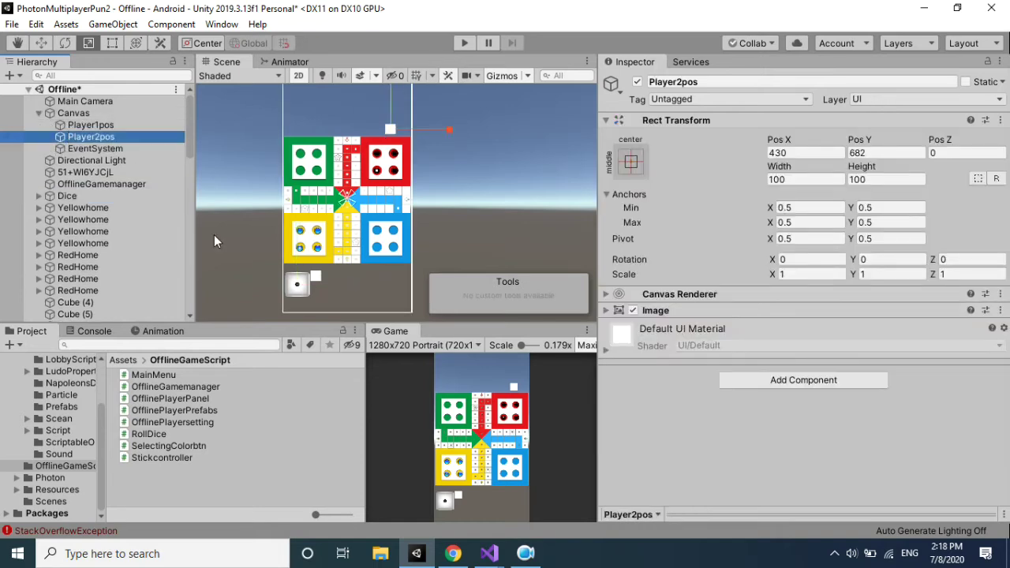
key(alt+Tab)
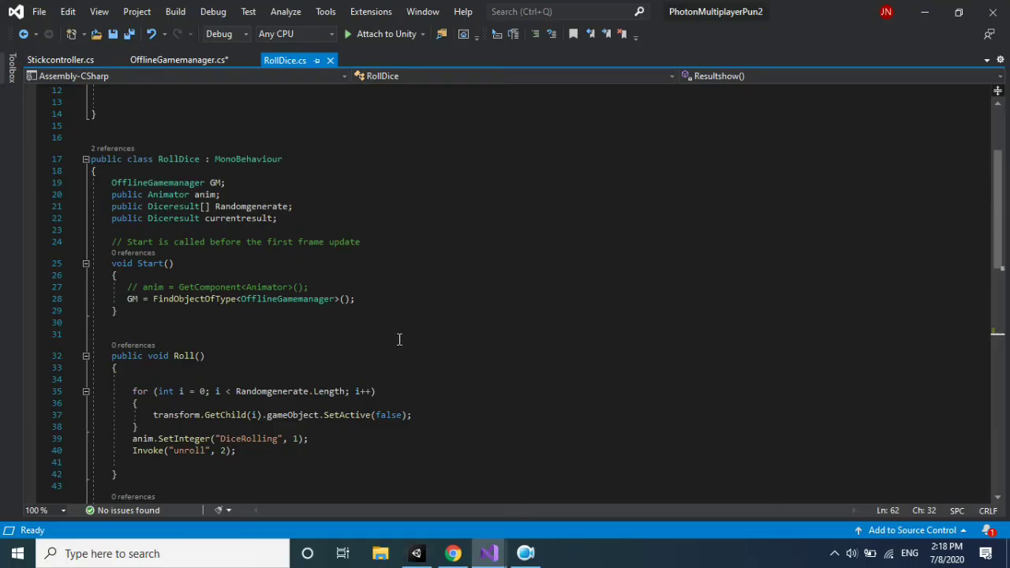
Add 'public GameObject dice;' below the currentresult field in RollDice.cs, save, and return to Unity.
drag(996, 207, 1001, 161)
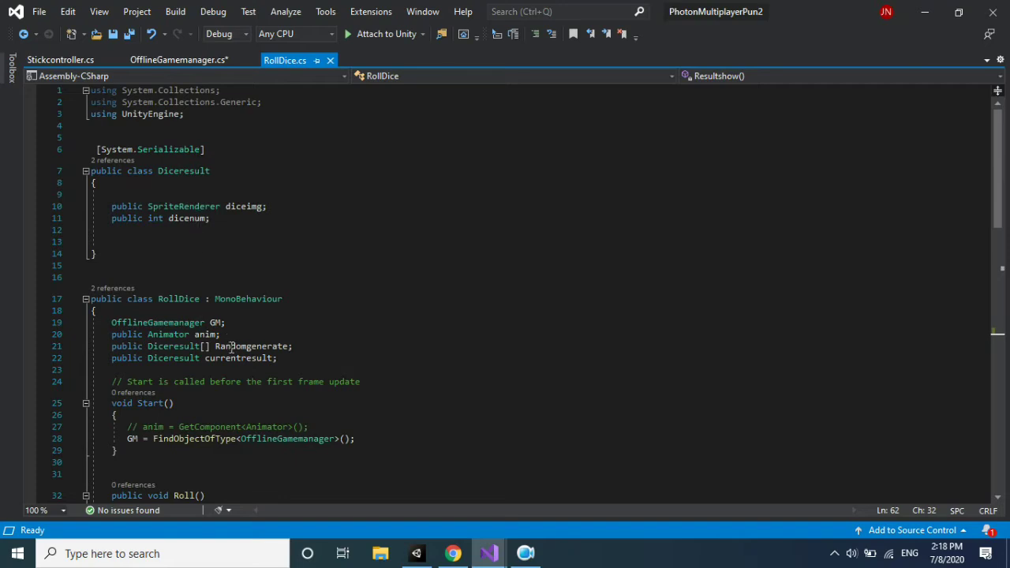
click(291, 361)
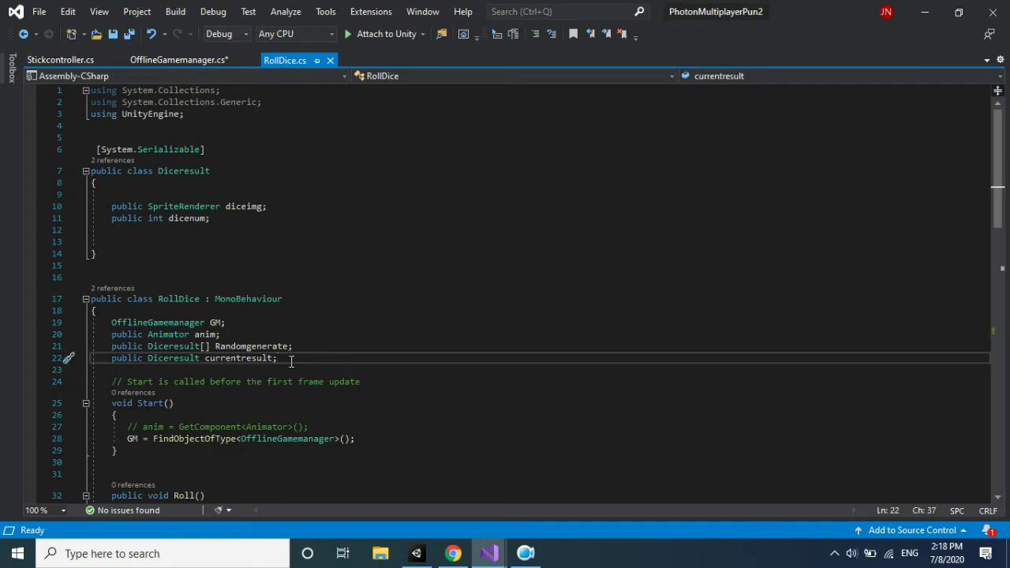
key(Return)
text(public )
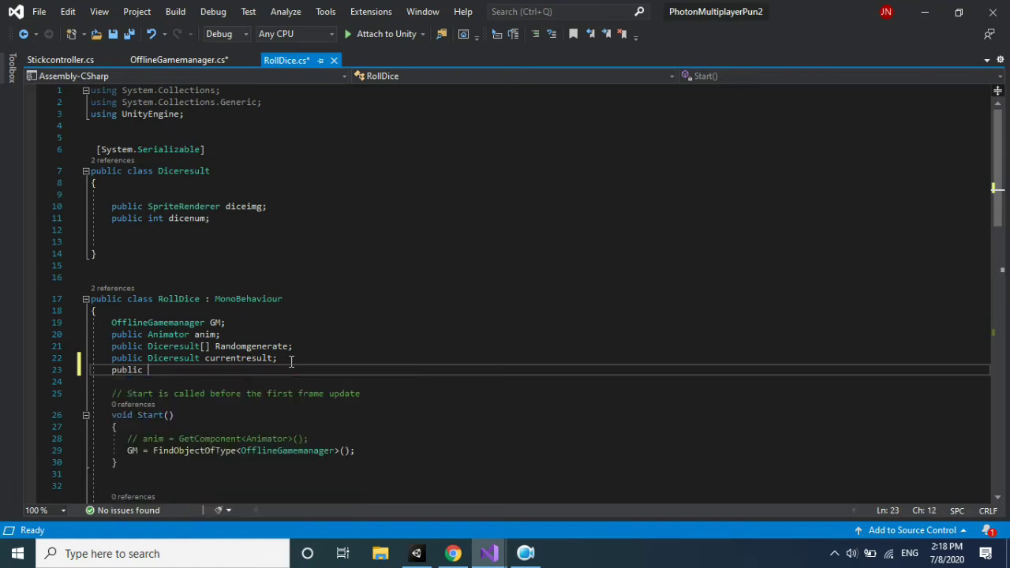
text(ga )
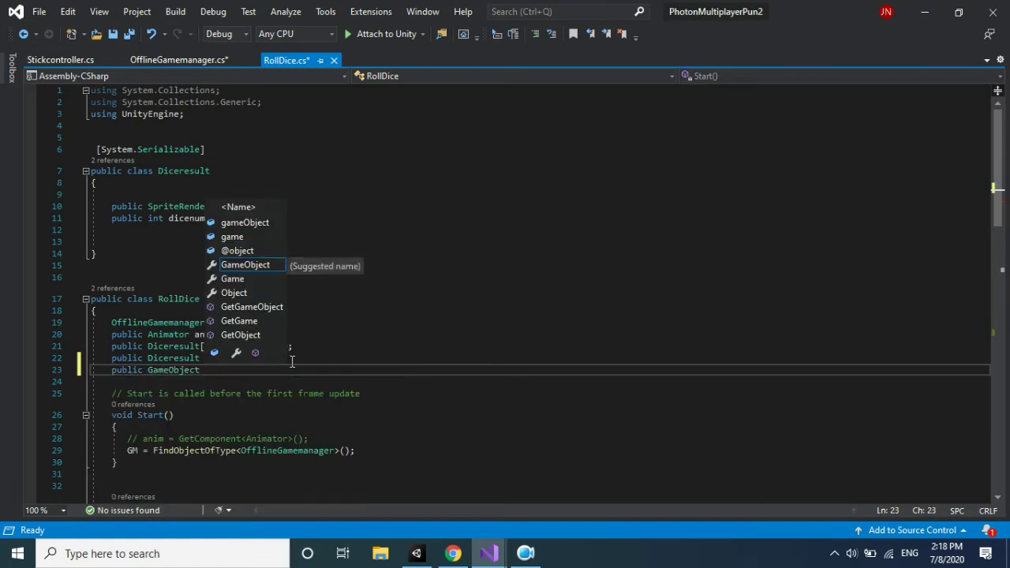
text(divr)
key(BackSpace)
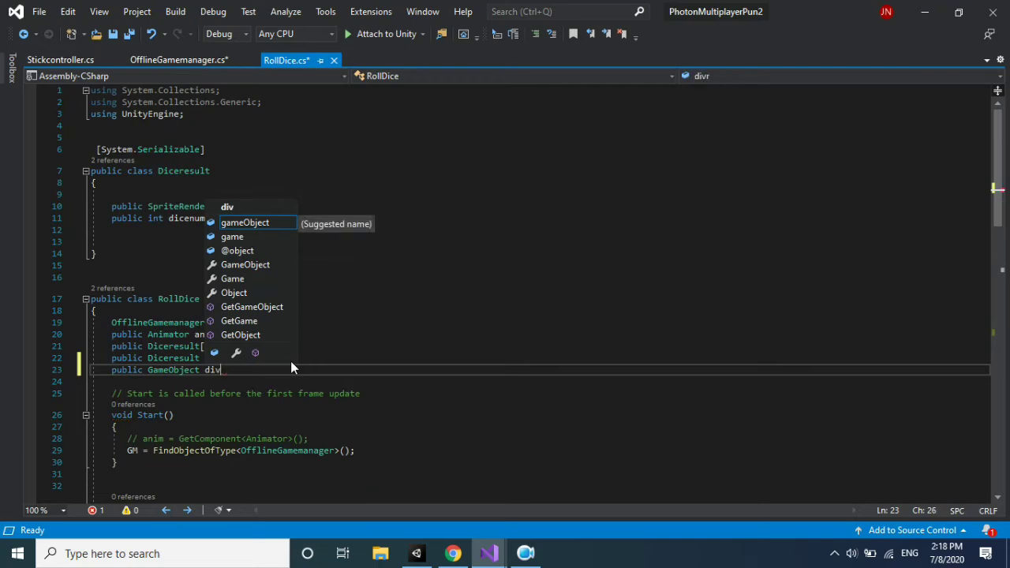
text(ce)
key(BackSpace)
key(BackSpace)
key(BackSpace)
key(BackSpace)
text(dic)
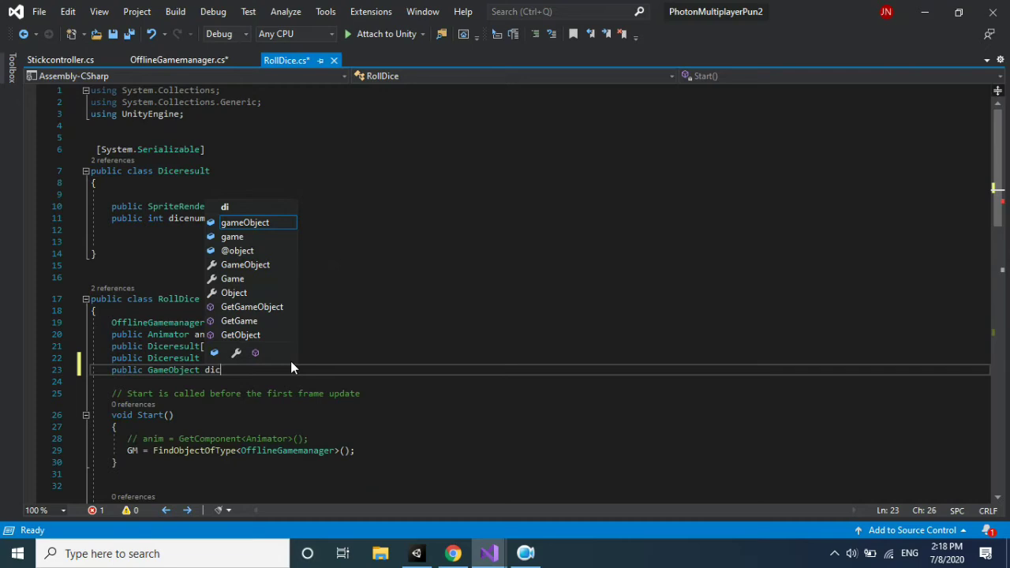
text(e;)
key(ctrl+s)
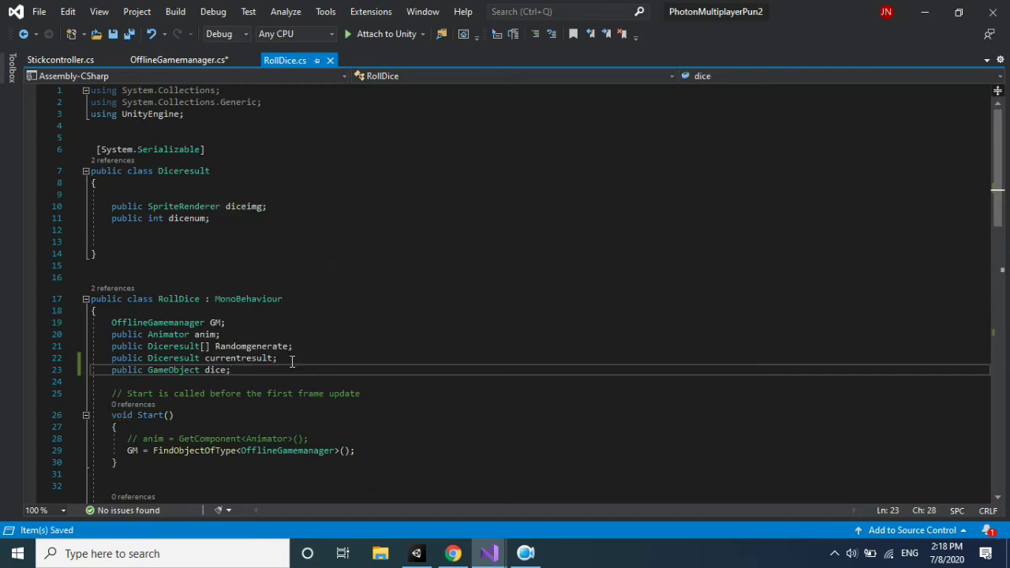
drag(995, 221, 996, 292)
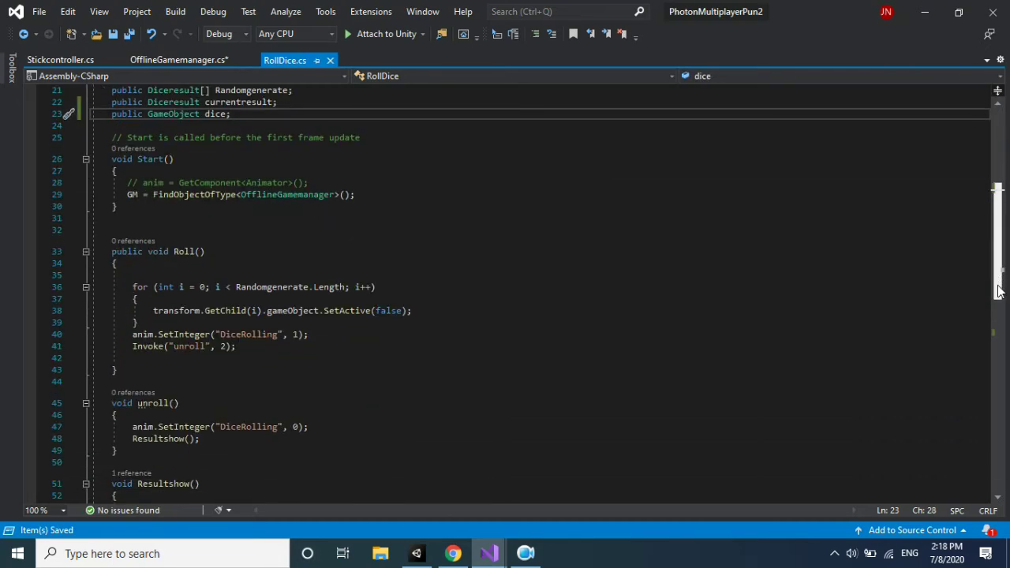
click(417, 553)
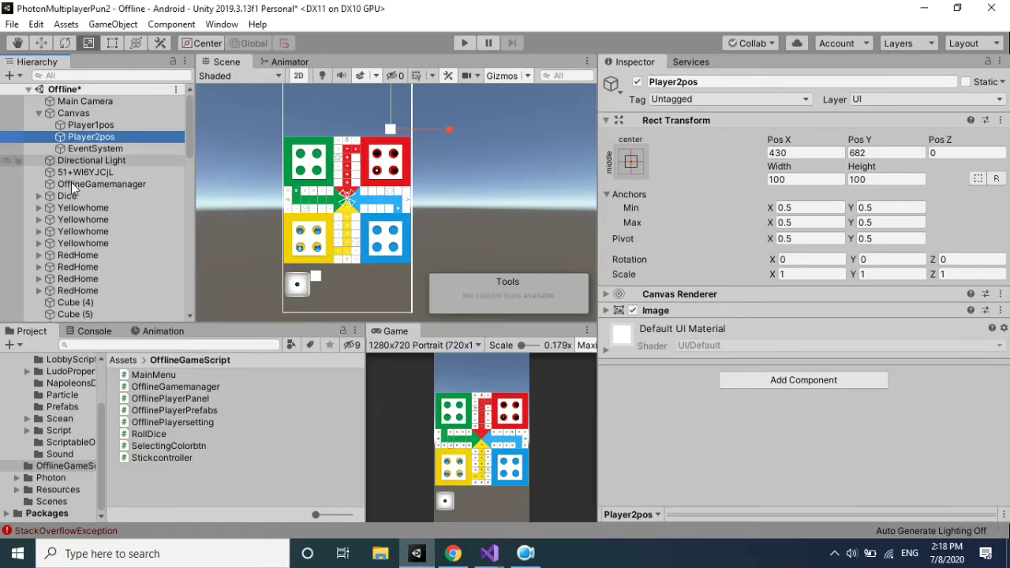
Drag the Dice object into OfflineGamemanager's Dice slot, then switch back to Visual Studio.
click(69, 184)
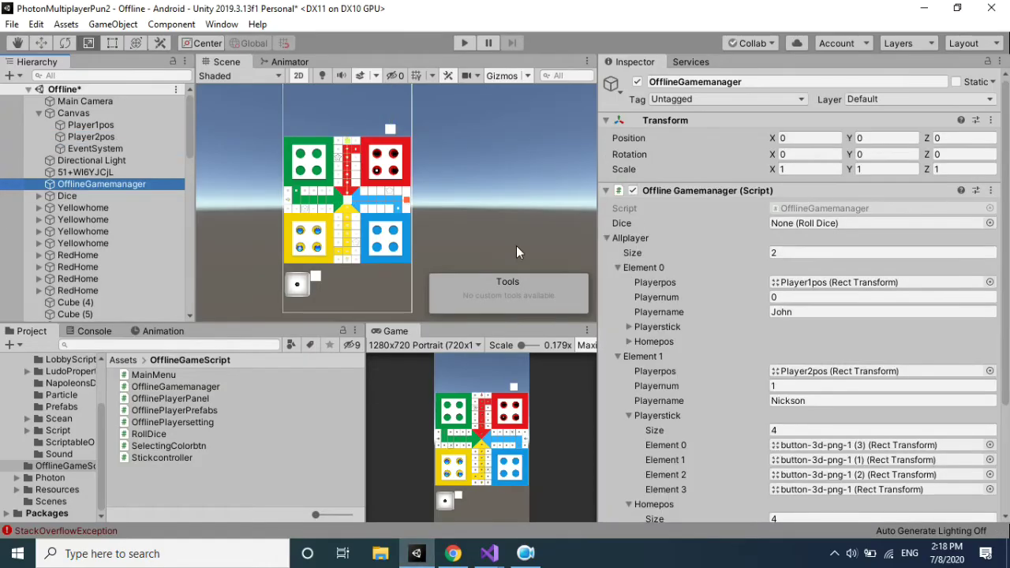
click(619, 237)
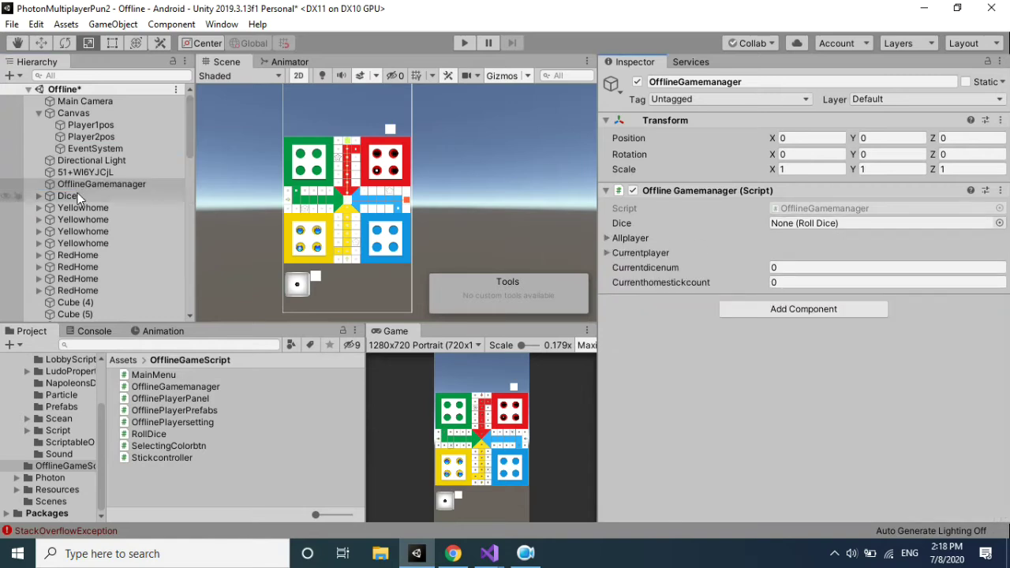
drag(72, 198, 845, 224)
key(alt+Tab)
mouse_move(998, 239)
mouse_down()
mouse_move(1003, 202)
mouse_move(964, 252)
mouse_up()
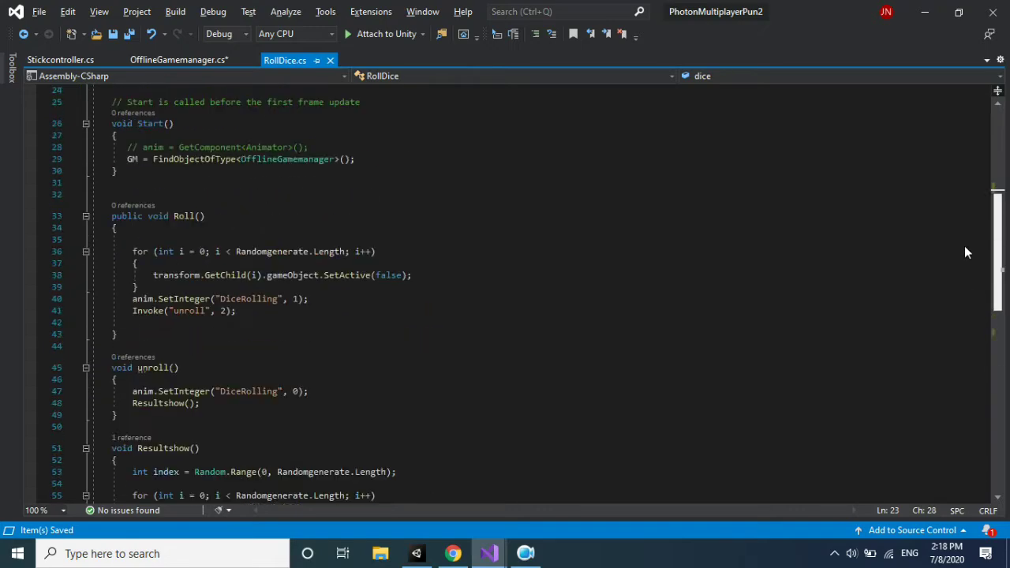
On line 63 of OfflineGamemanager.cs, write dice.transform.position = currentplayer.playerpos; and save.
click(167, 62)
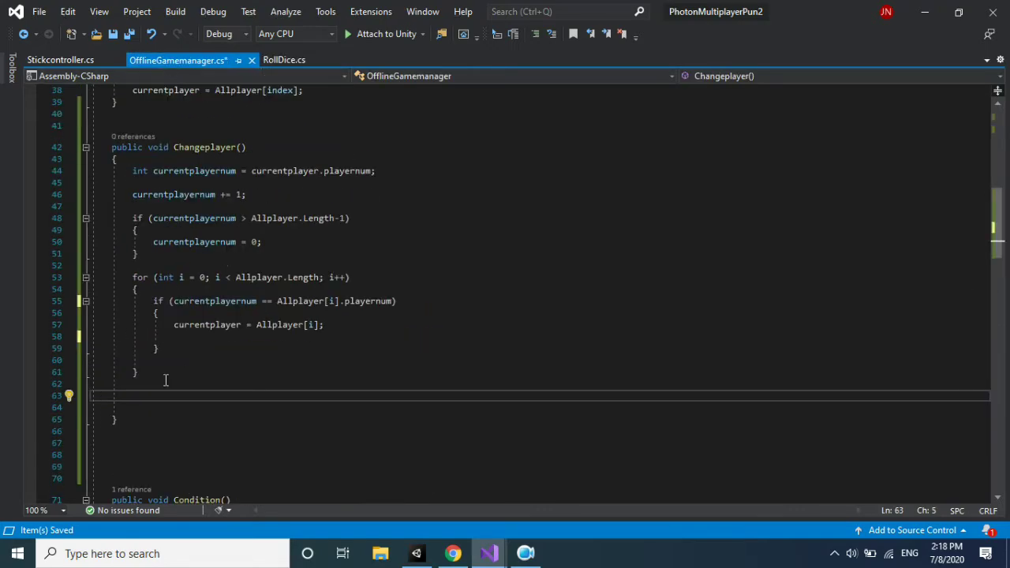
key(Tab)
text(c)
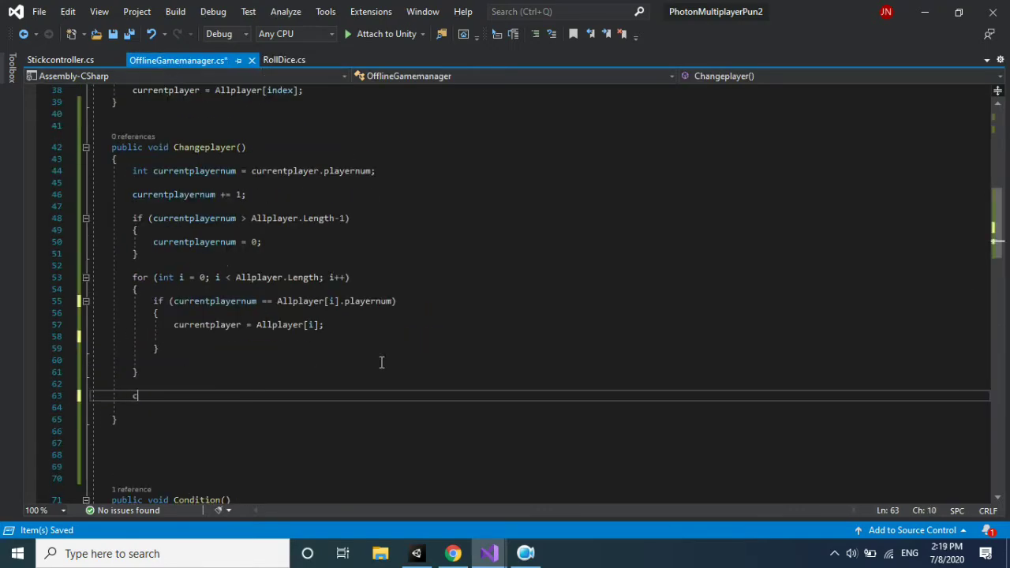
text(ur)
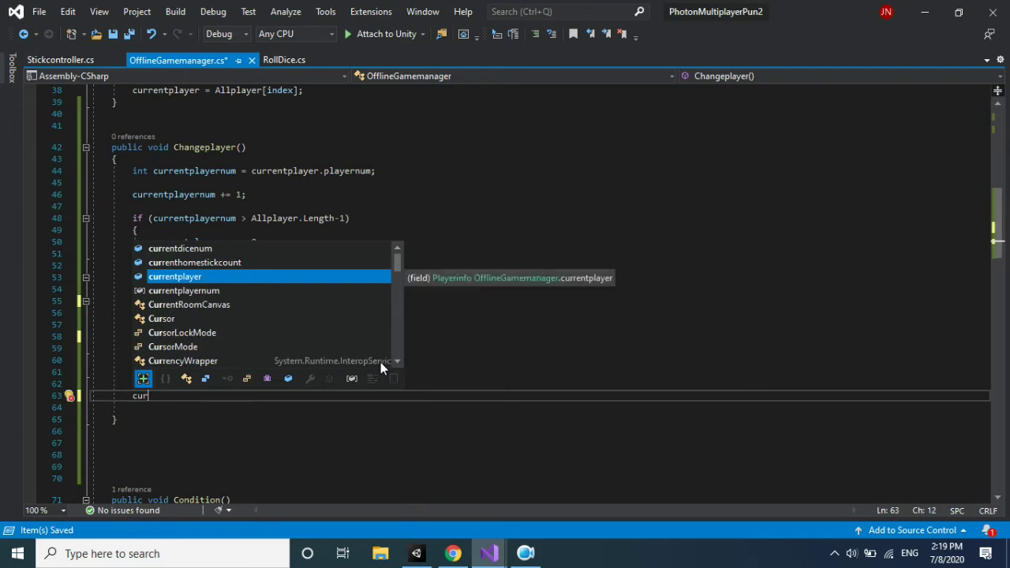
text(.pl)
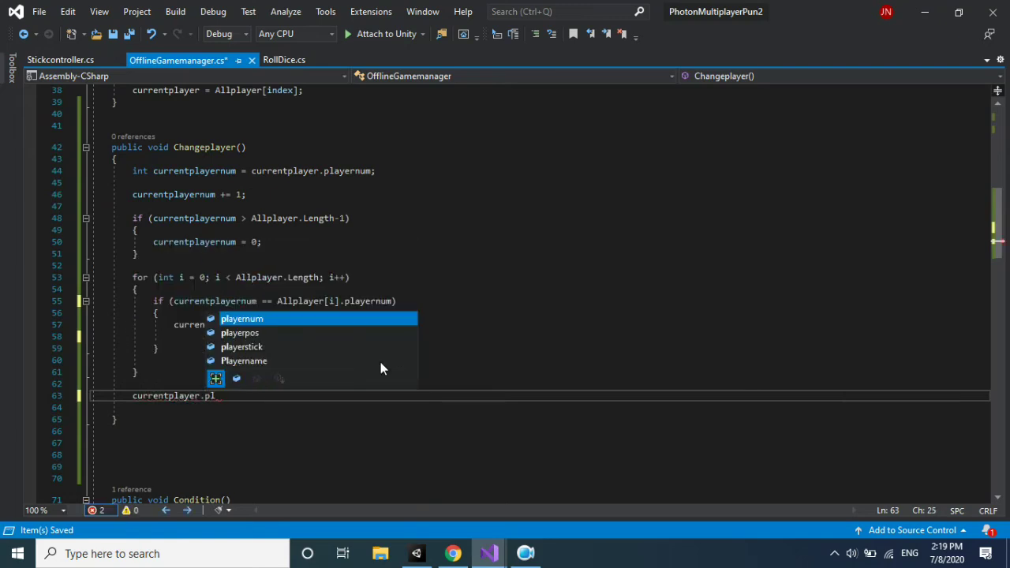
key(Down)
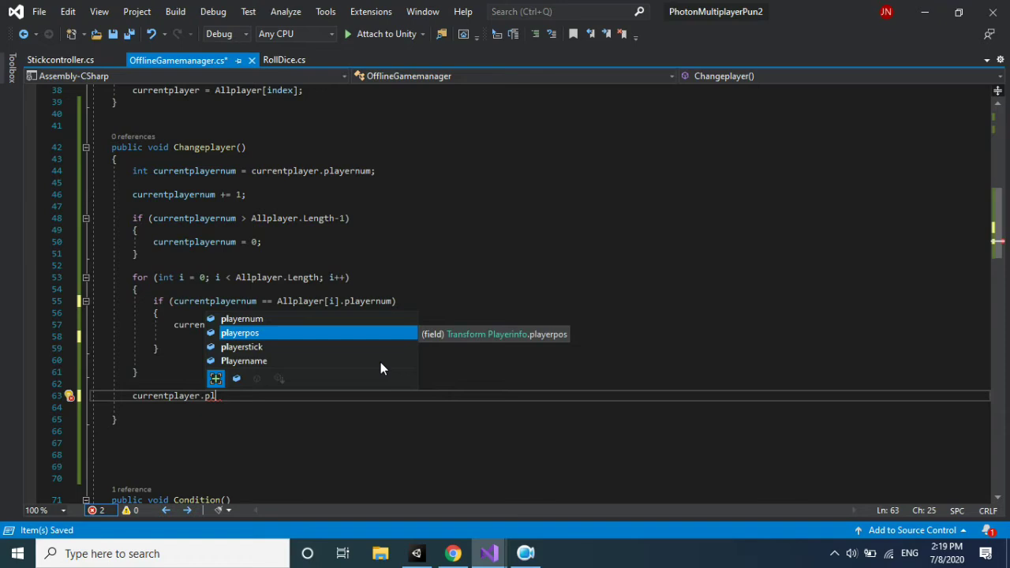
key(Tab)
text(;)
key(Left)
key(Left)
key(Left)
key(Left)
key(Left)
key(Left)
key(Home)
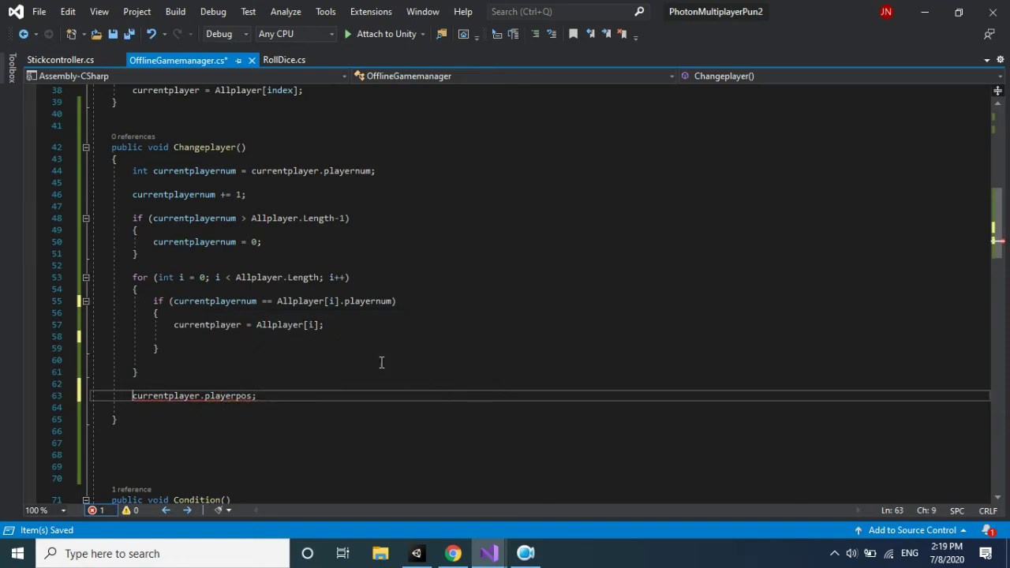
text(dice )
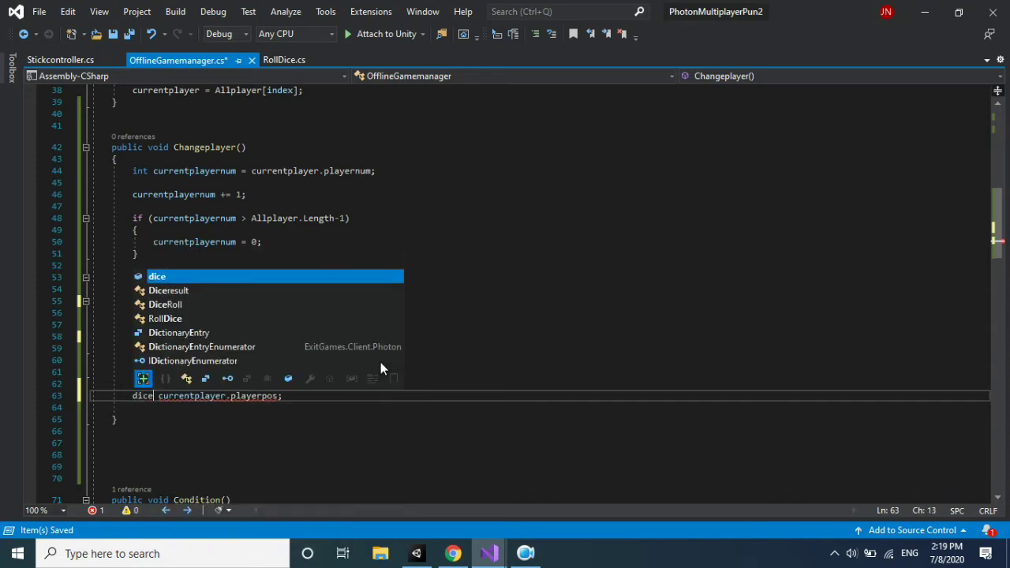
text(.tra)
key(Tab)
text(.pos)
key(Tab)
text(=)
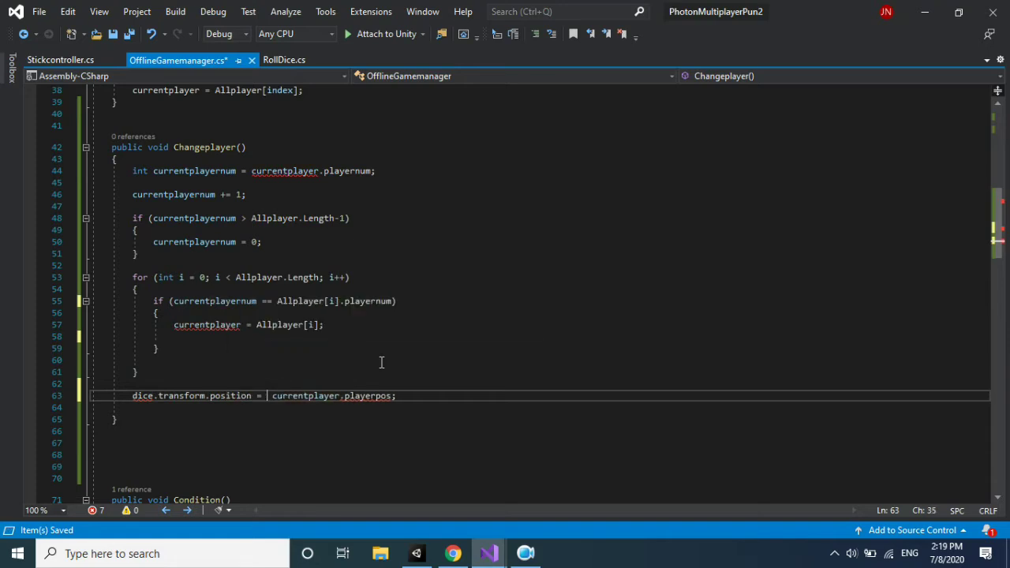
key(Delete)
key(ctrl+s)
Extend the right side to currentplayer.playerpos.transform.position and save again.
key(Right)
key(Right)
key(Right)
key(Right)
key(Right)
key(Right)
key(Right)
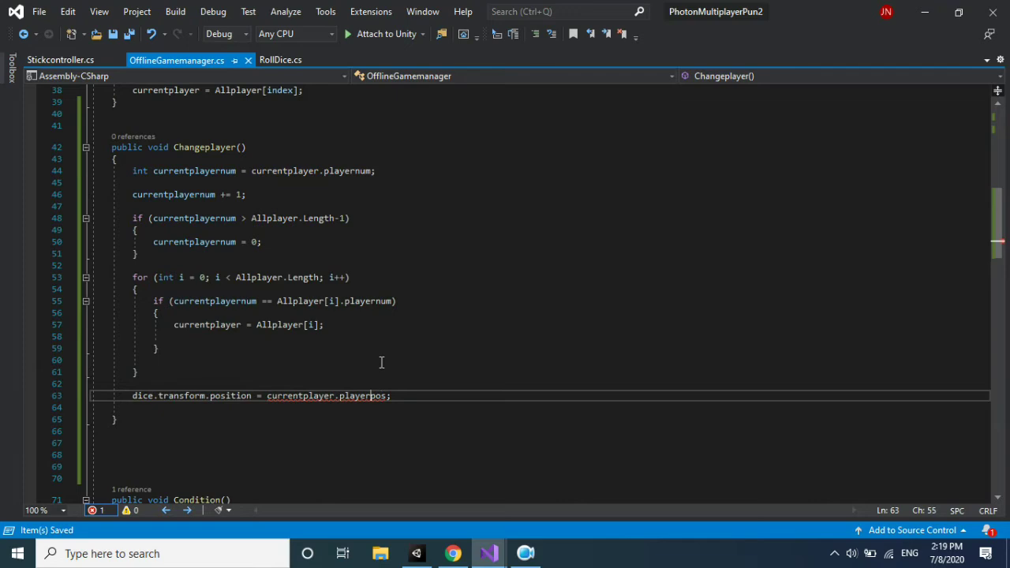
text(.t)
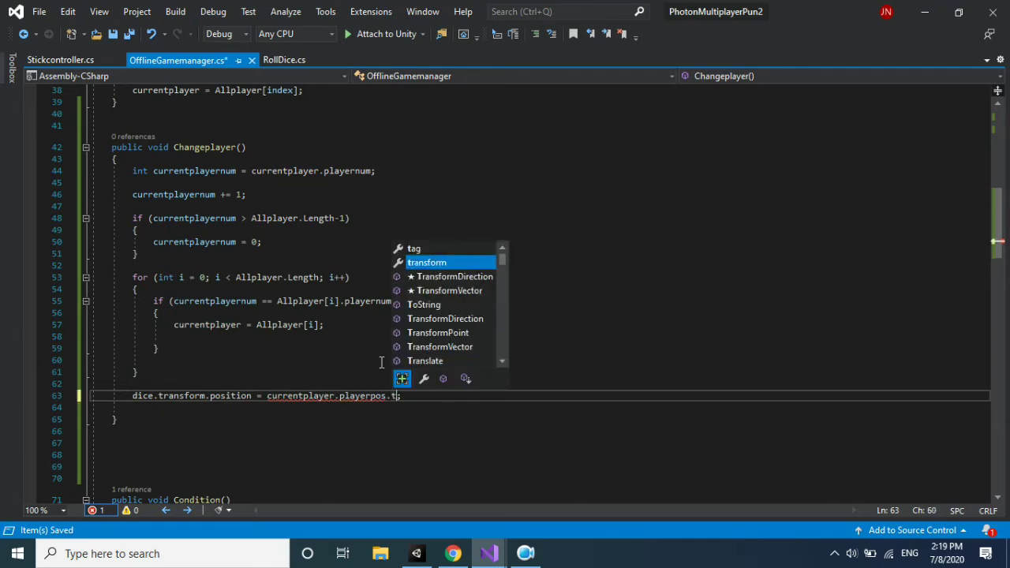
text(r.p)
key(Tab)
key(ctrl+s)
key(Down)
key(Down)
key(Down)
key(Down)
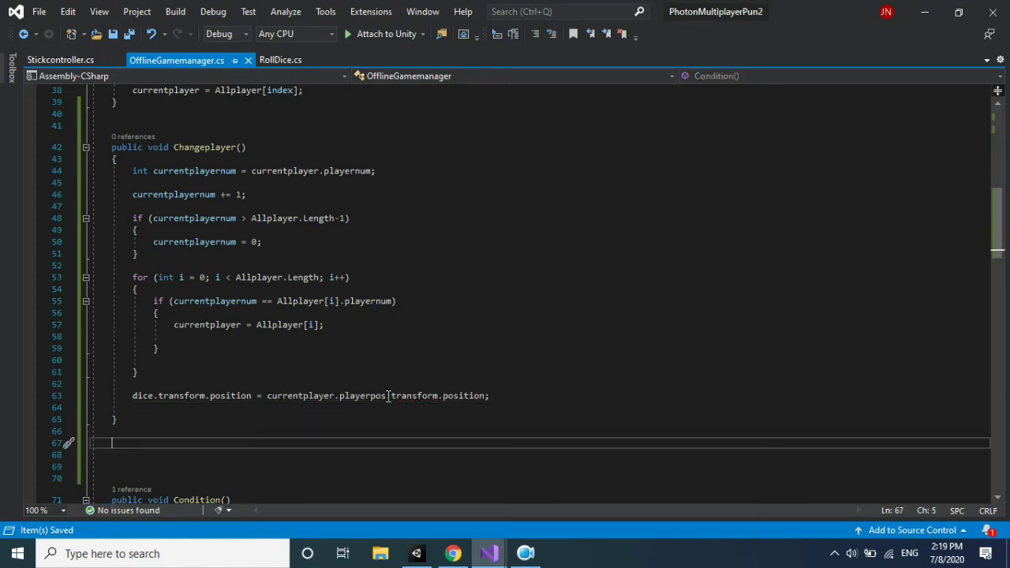
mouse_move(499, 554)
Copy case 1's currenthomestickcount == 4 if/else block into a new line under case 2.
double_click(211, 148)
drag(997, 219, 998, 289)
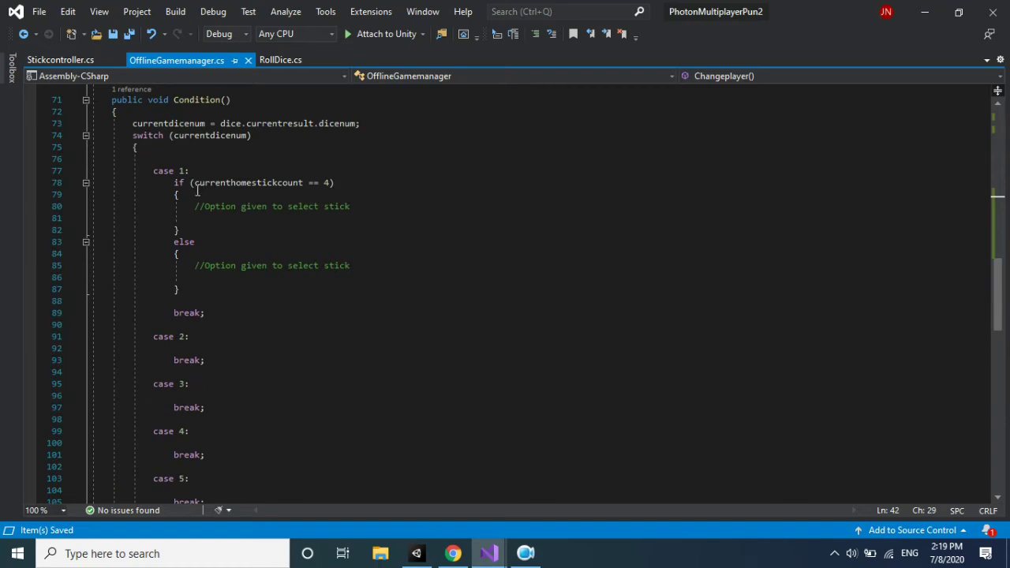
drag(195, 186, 333, 183)
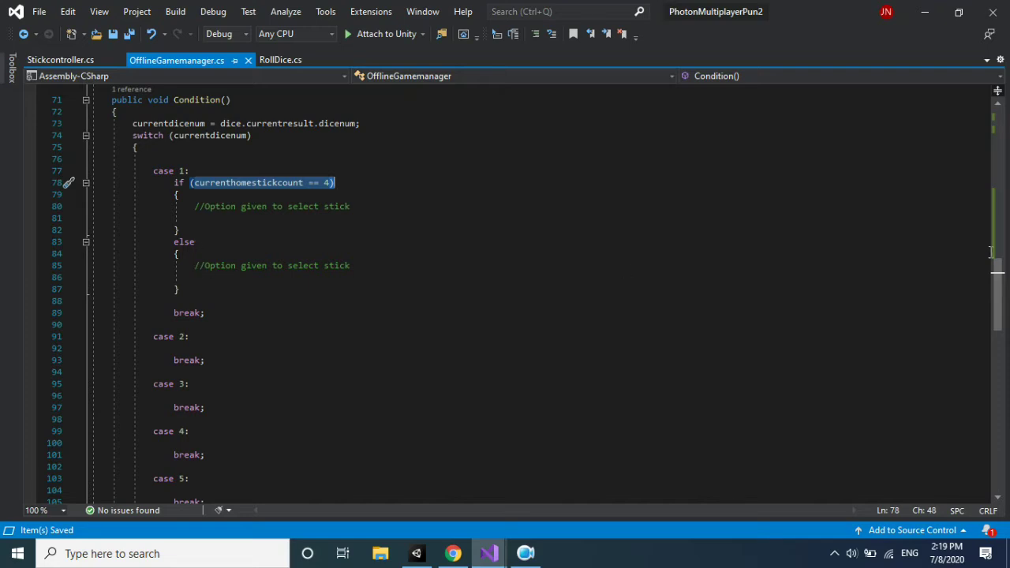
drag(998, 282, 998, 302)
click(231, 249)
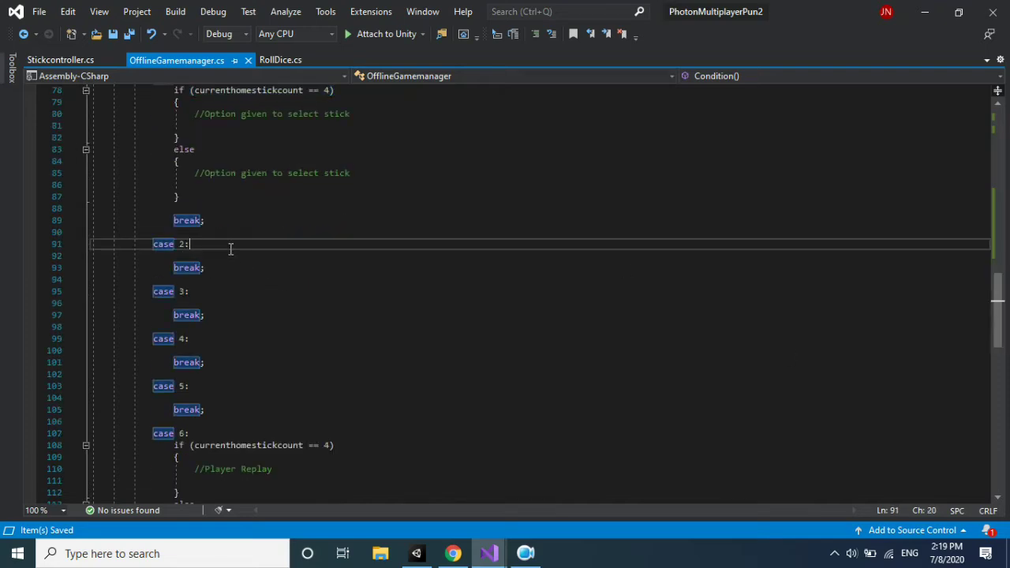
key(Return)
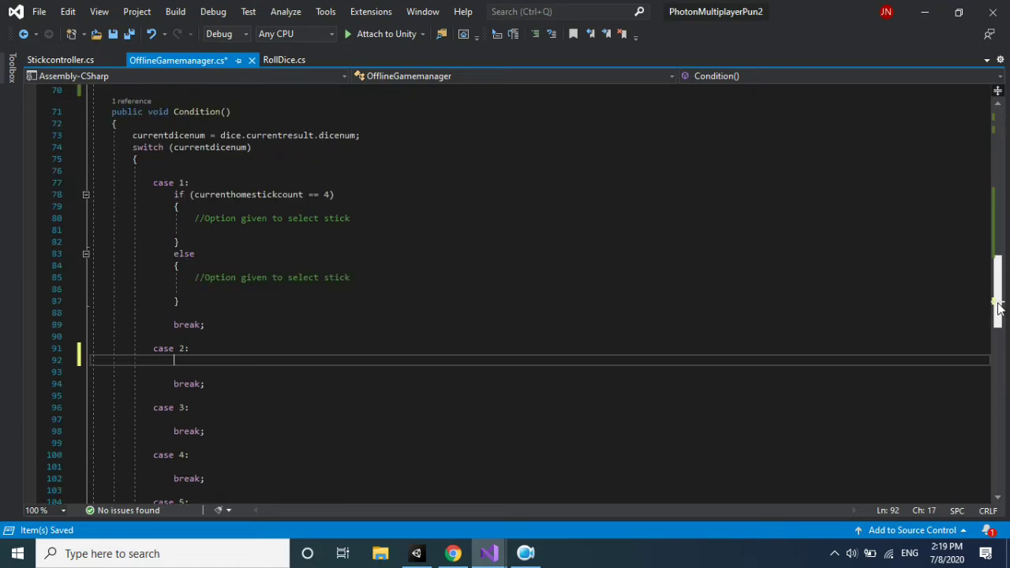
drag(1005, 306, 1003, 276)
drag(175, 265, 224, 370)
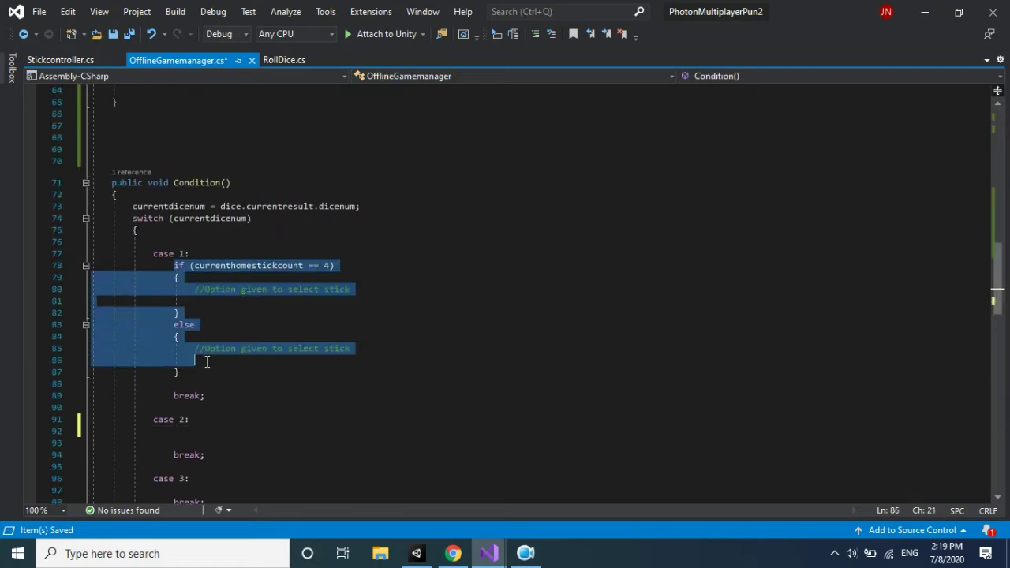
drag(1004, 249, 1003, 262)
key(ctrl+c)
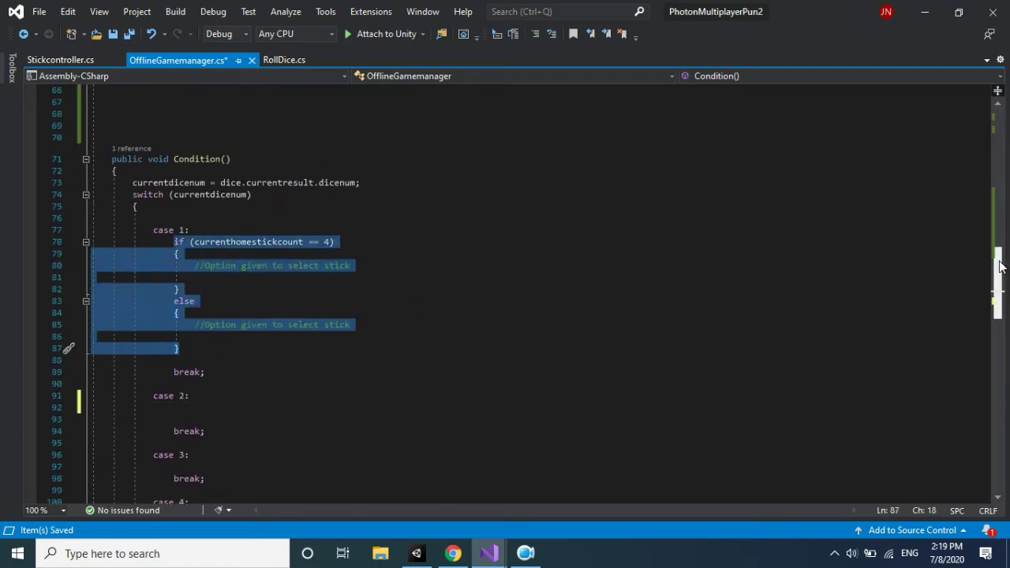
click(201, 330)
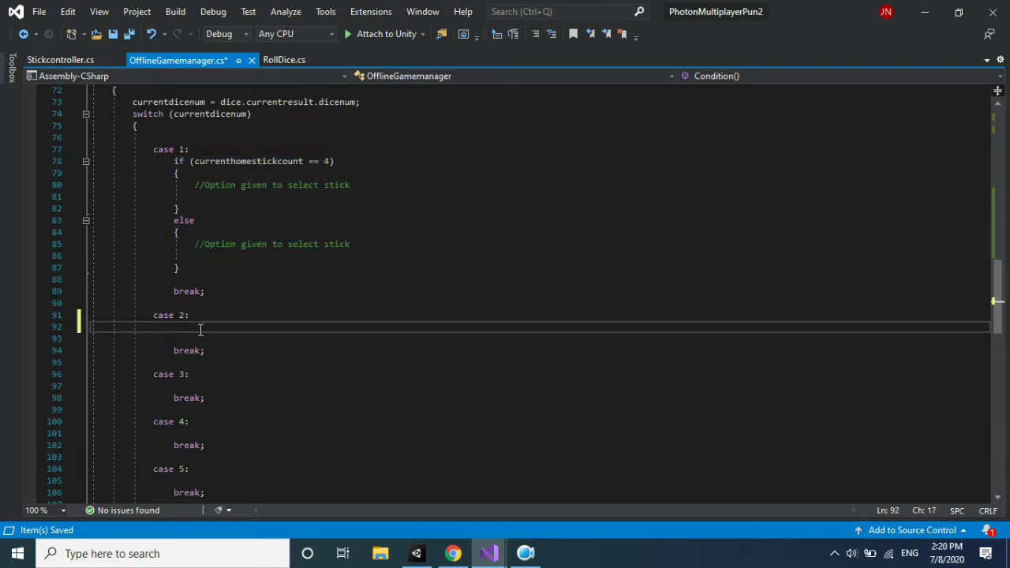
key(ctrl+v)
Paste the same if/else block under cases 3, 4 and 5.
drag(997, 270, 999, 293)
click(242, 288)
key(Return)
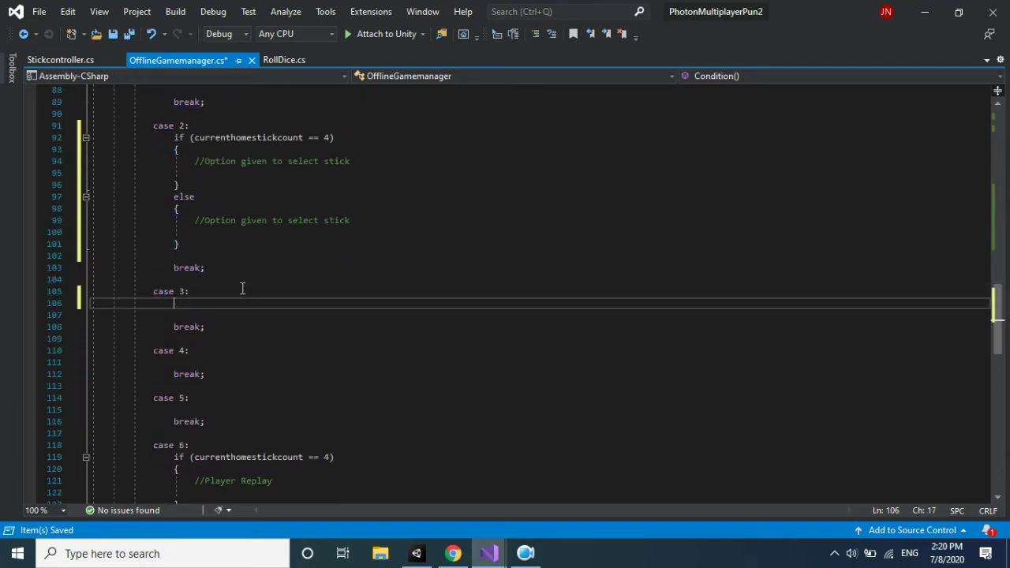
key(ctrl+v)
click(221, 457)
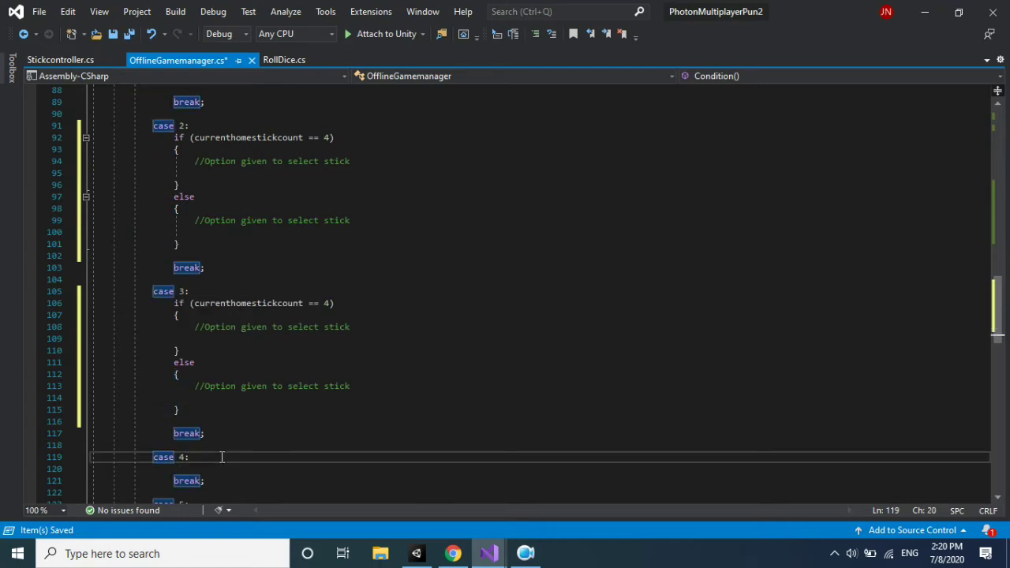
key(Return)
key(ctrl+v)
drag(1000, 320, 1003, 354)
click(239, 293)
key(Return)
key(ctrl+v)
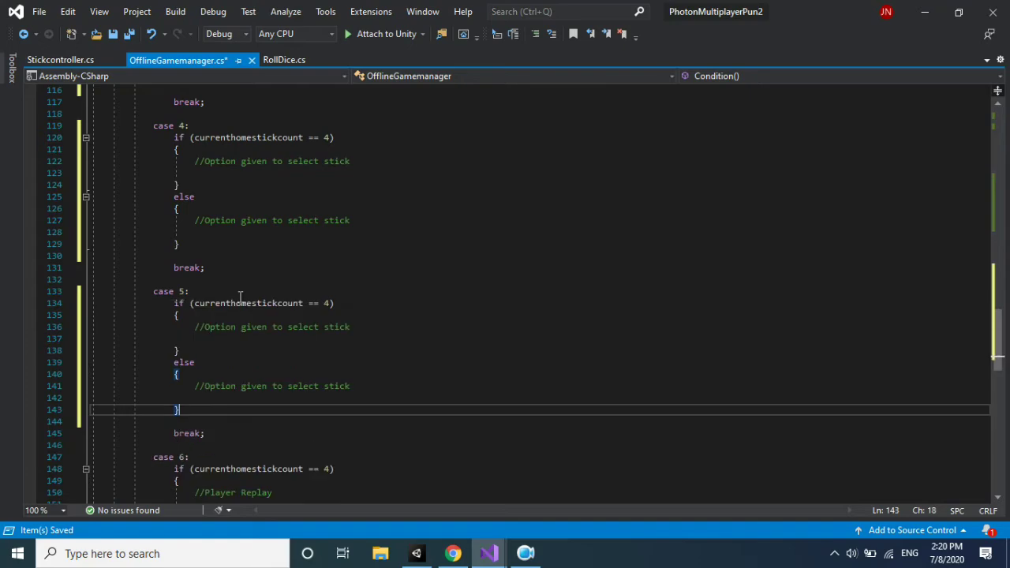
drag(998, 342, 996, 210)
double_click(193, 181)
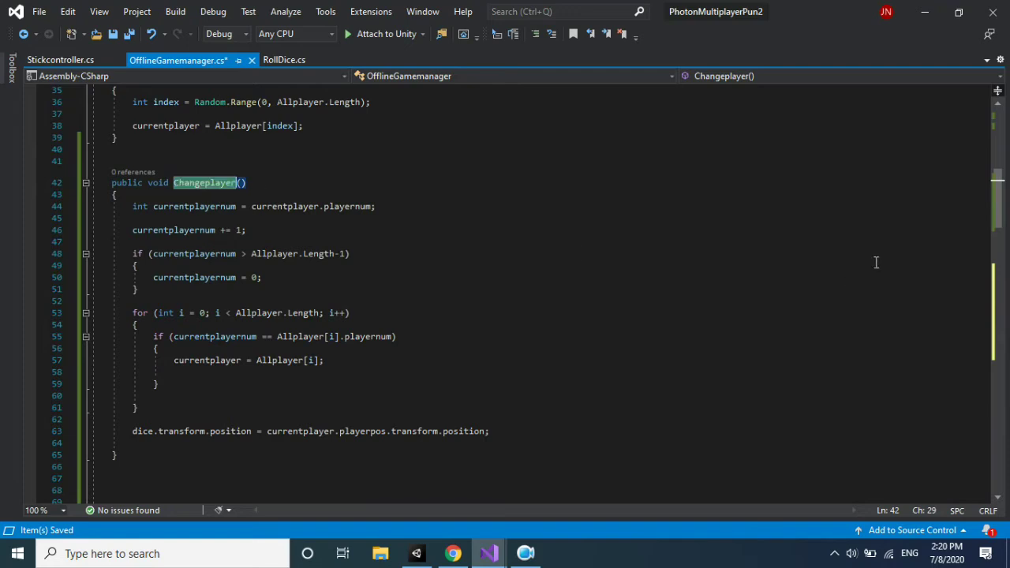
Replace the placeholder comments in cases 2 and 3 with Changeplayer(); calls.
drag(998, 200, 1002, 280)
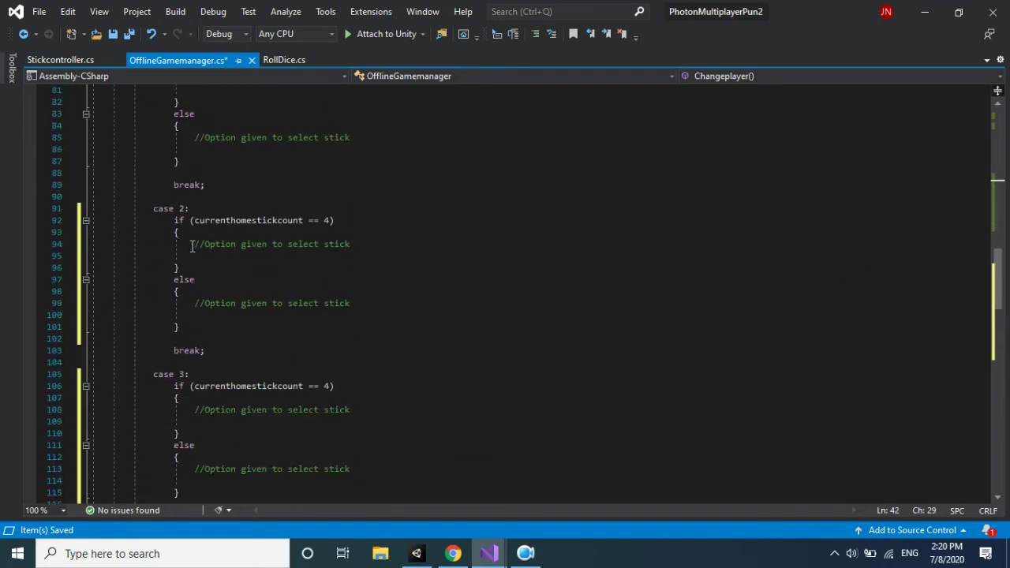
drag(191, 247, 390, 245)
text(Changeplayer)
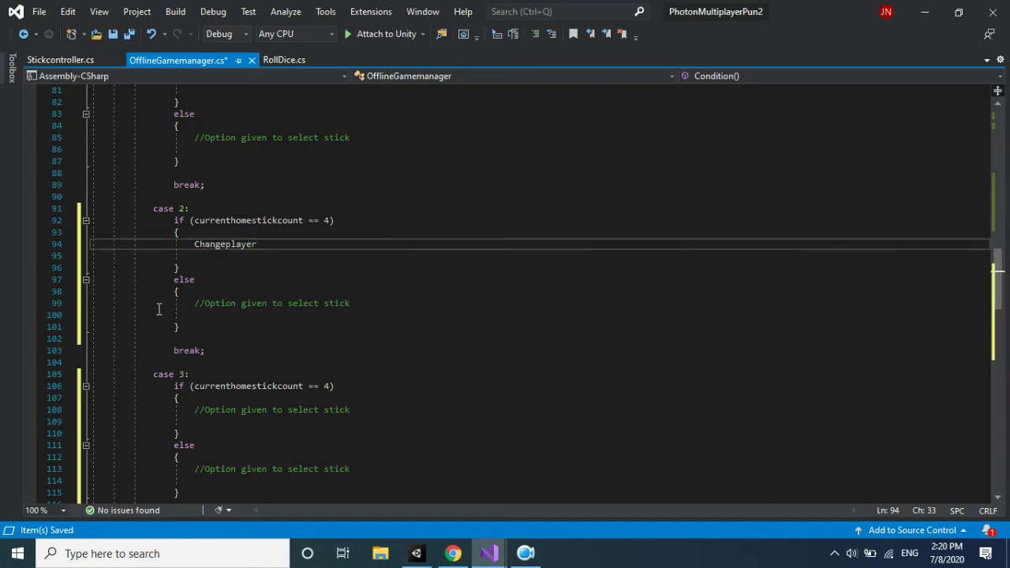
drag(192, 303, 362, 301)
key(ctrl+c)
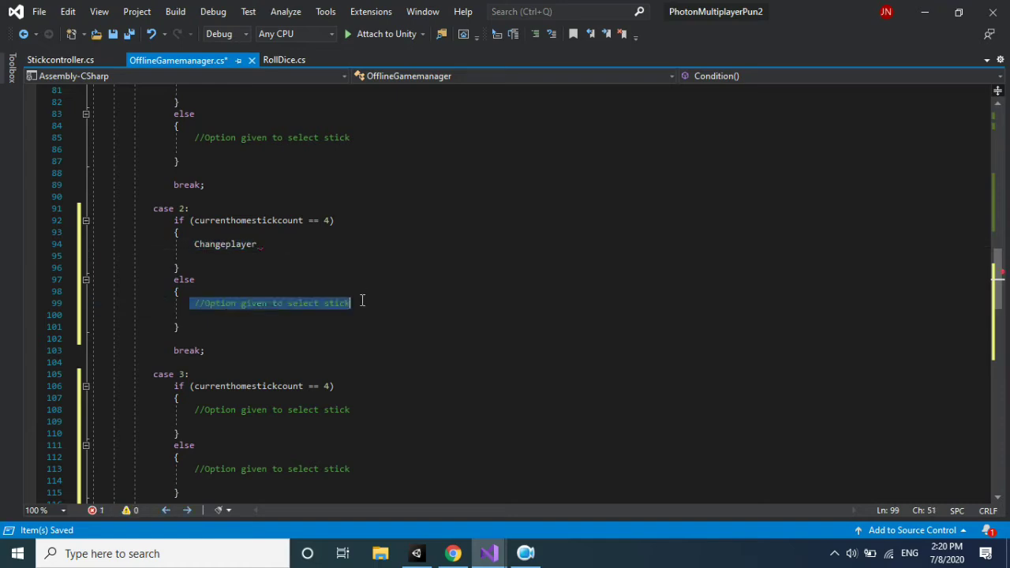
click(292, 249)
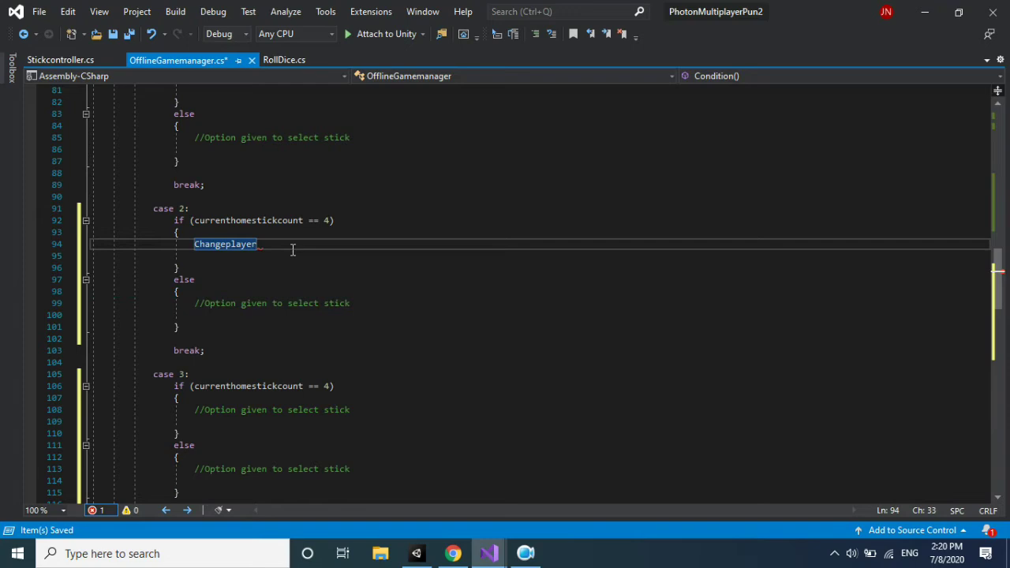
text(();)
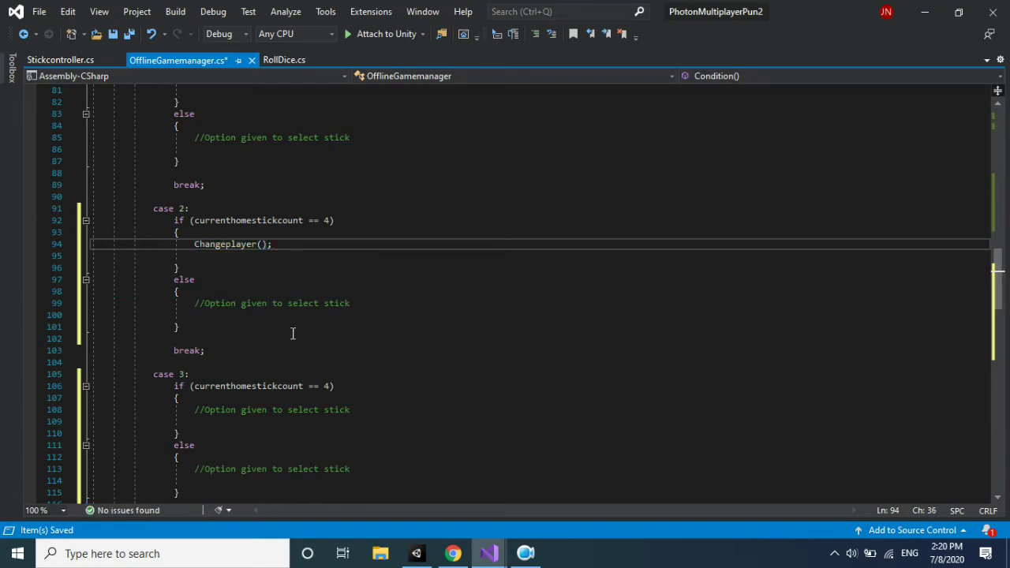
drag(194, 410, 354, 411)
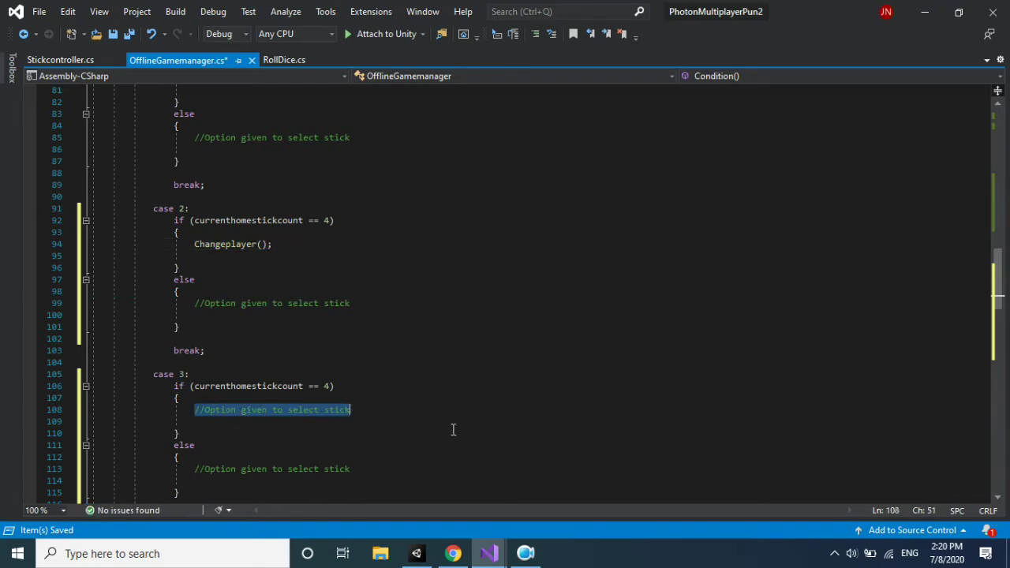
key(ctrl+v)
text(()')
key(BackSpace)
text(;)
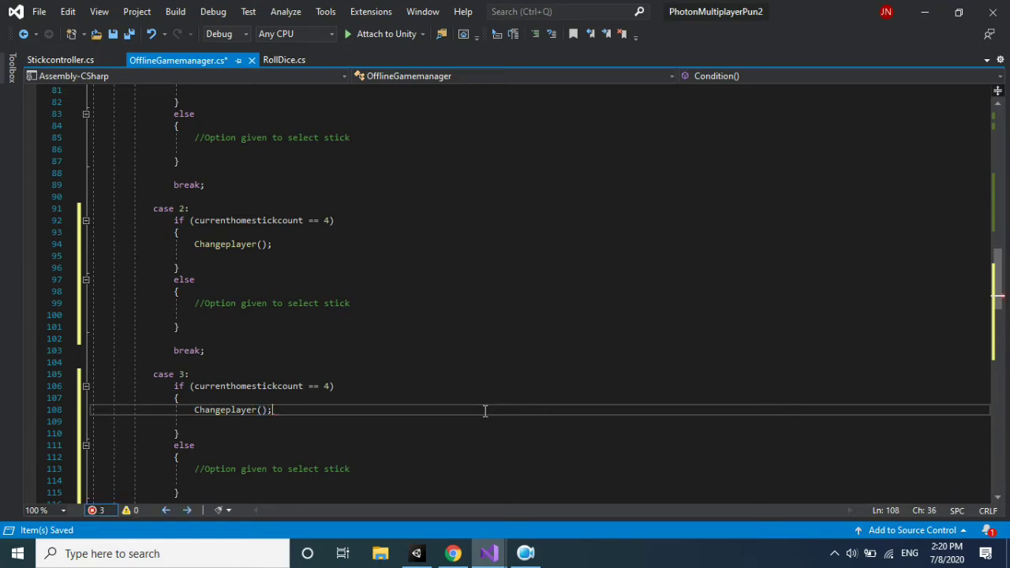
Replace the comments in cases 4 and 5 with Changeplayer() calls.
drag(998, 260, 998, 287)
drag(200, 445, 373, 443)
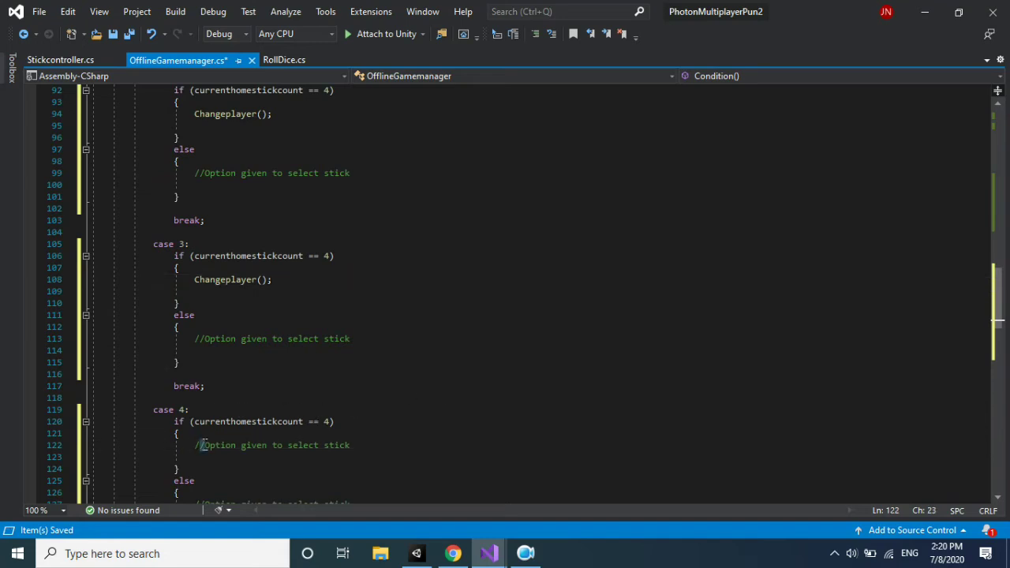
click(525, 553)
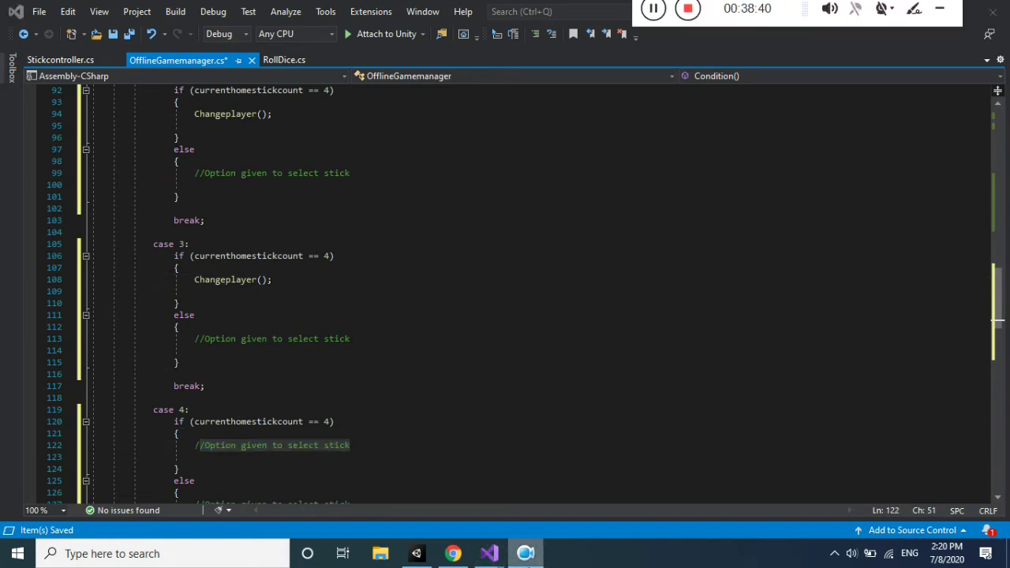
click(500, 435)
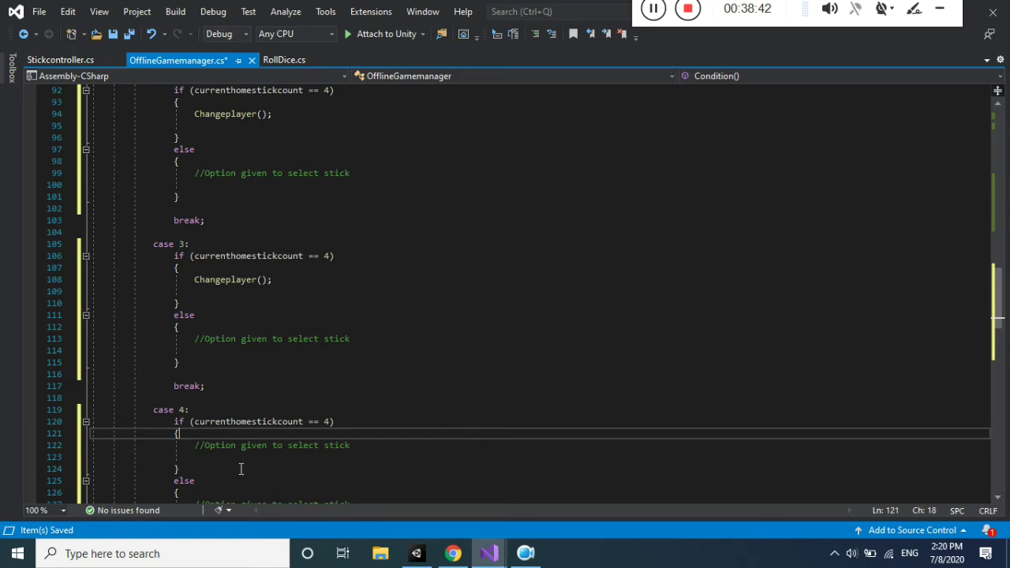
drag(196, 447, 374, 445)
text(Changeplayer)
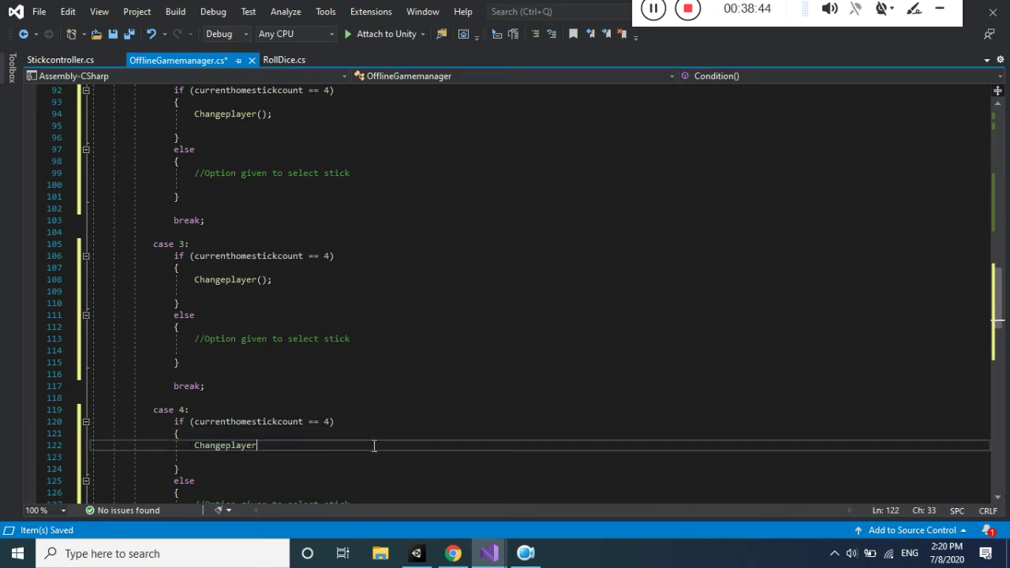
text(();)
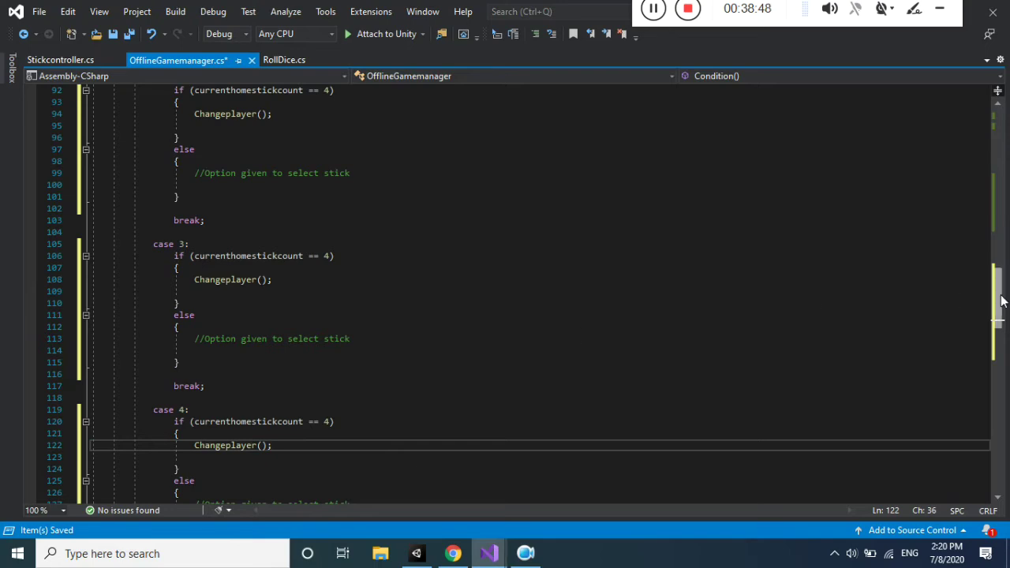
scroll(1001, 300, down, 7)
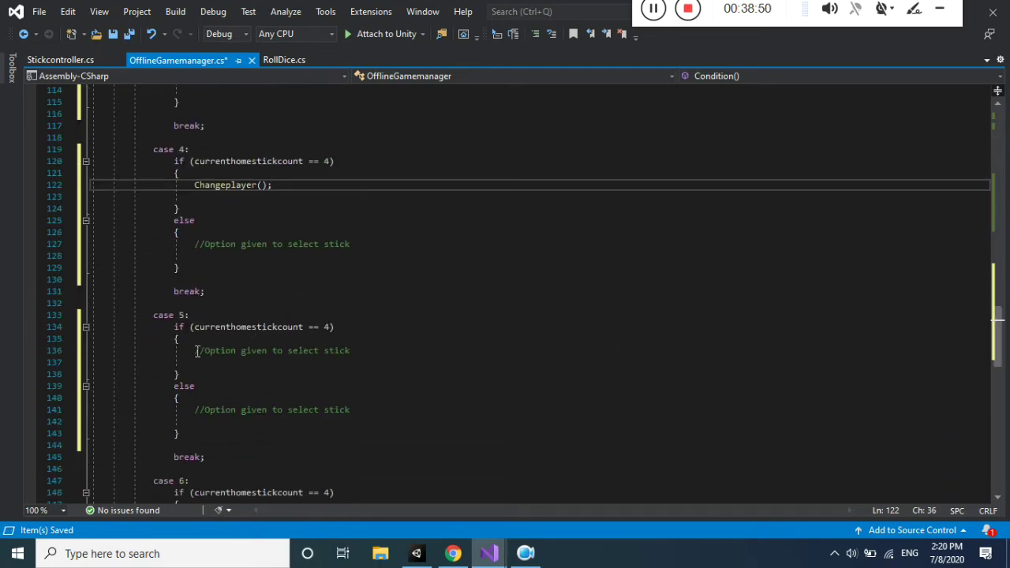
drag(197, 351, 395, 356)
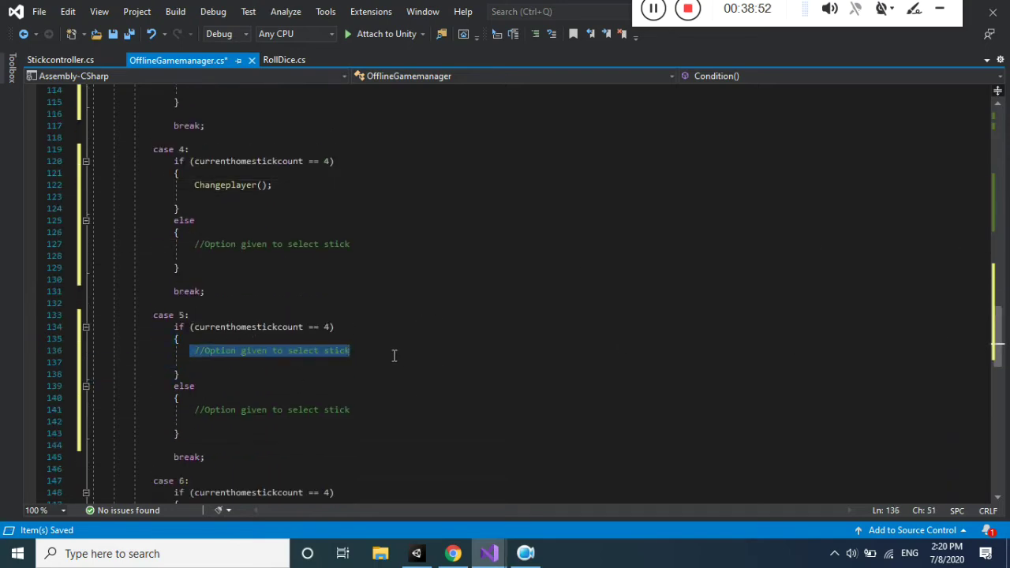
text(Changeplayer();)
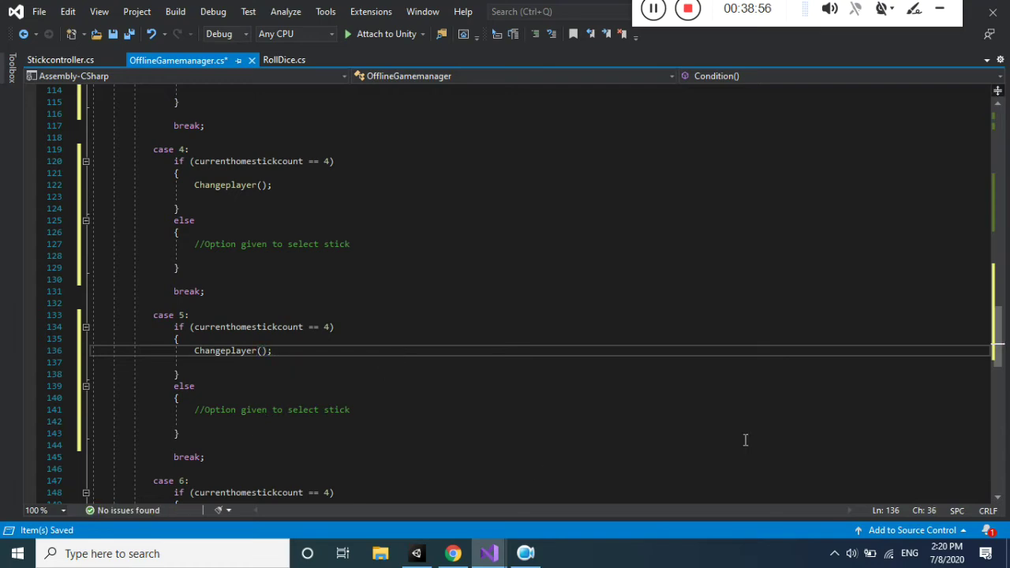
click(415, 553)
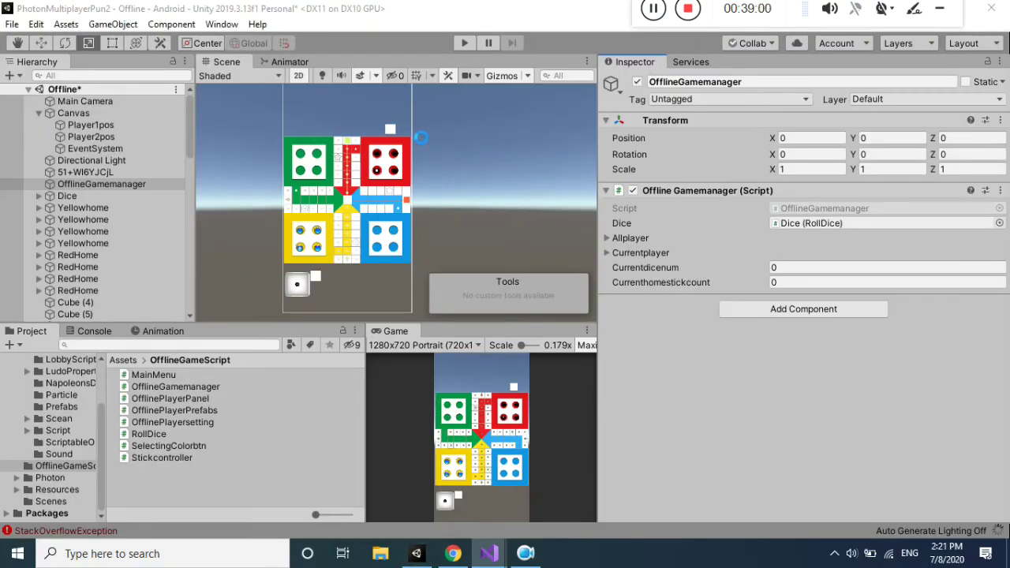
Run the Ludo game in play mode, roll the dice four times, then stop playing.
click(465, 43)
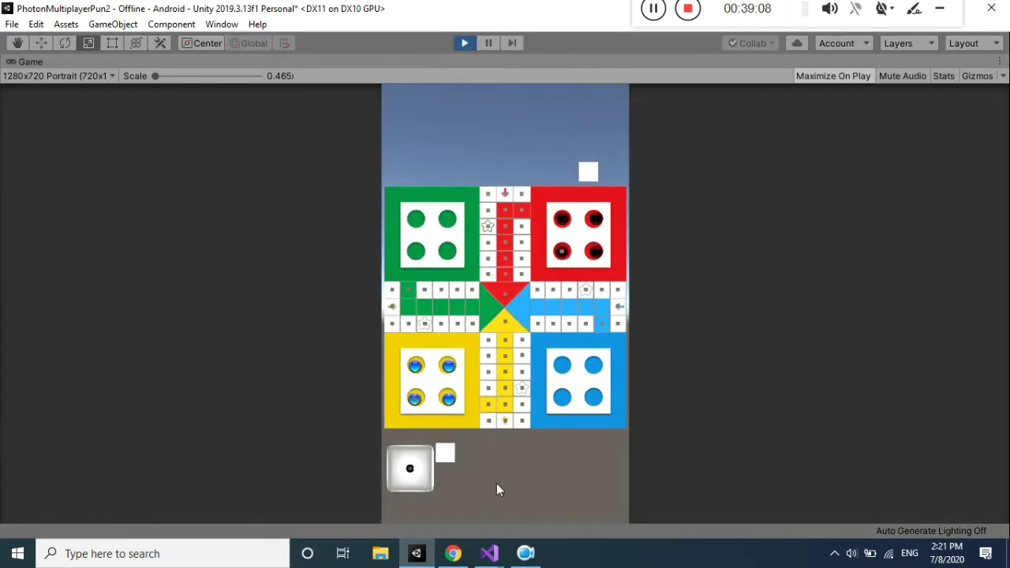
mouse_move(526, 561)
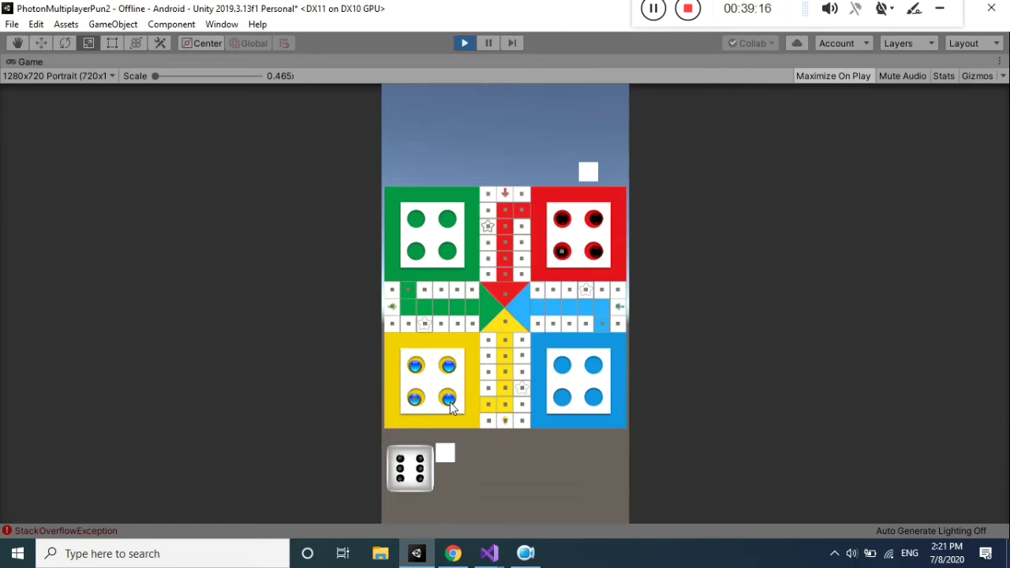
click(412, 478)
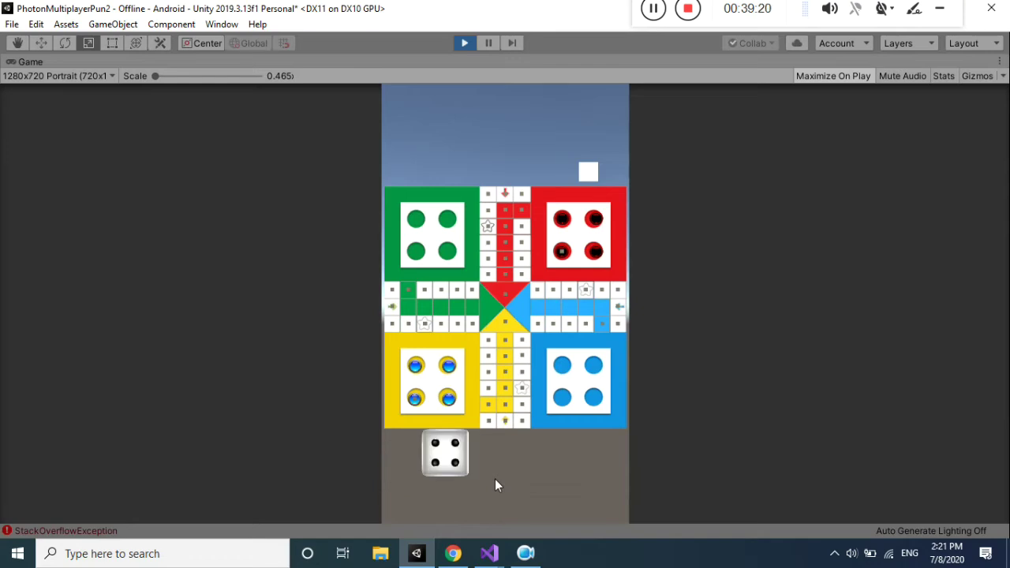
click(441, 468)
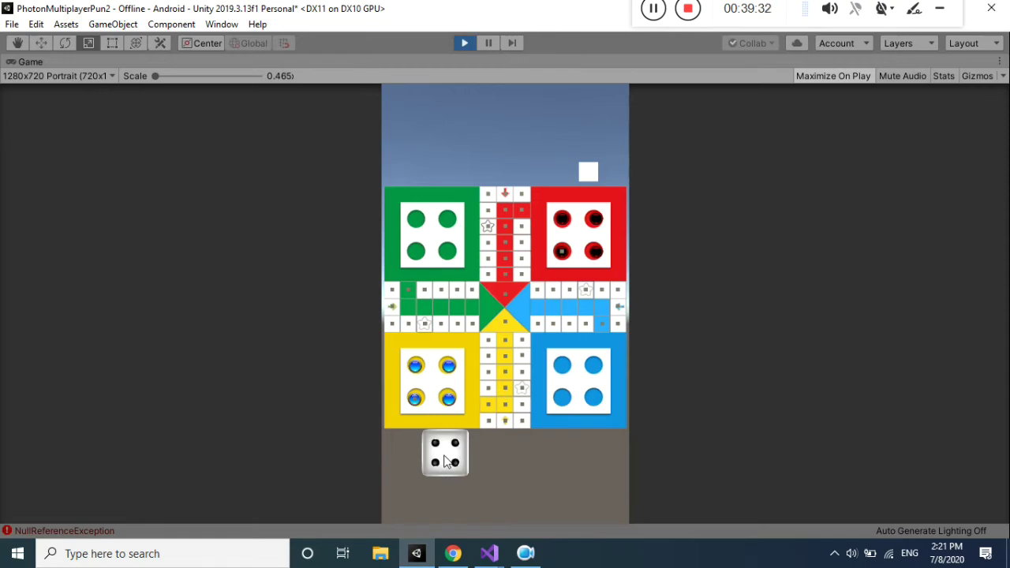
click(445, 468)
click(458, 453)
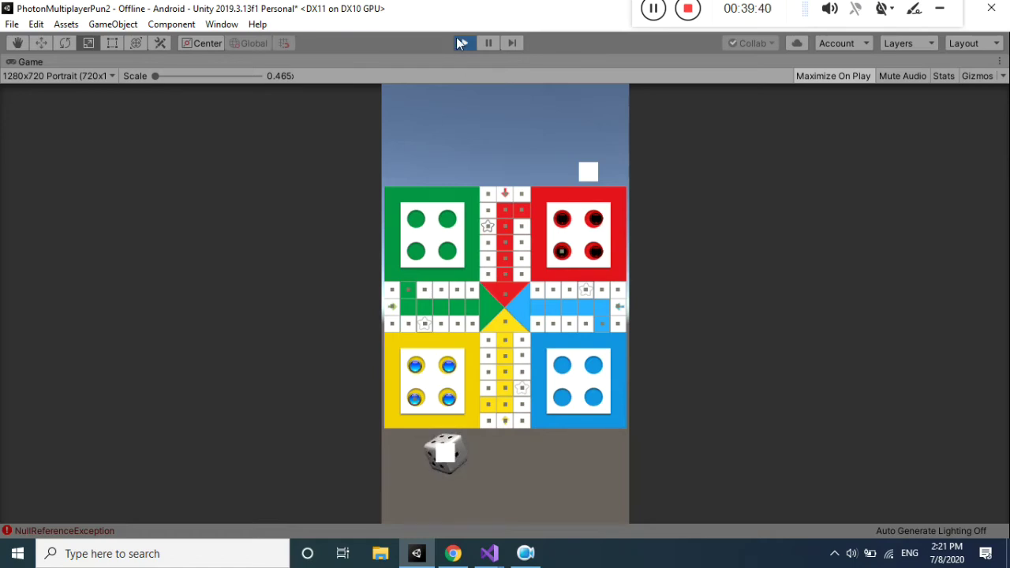
click(460, 41)
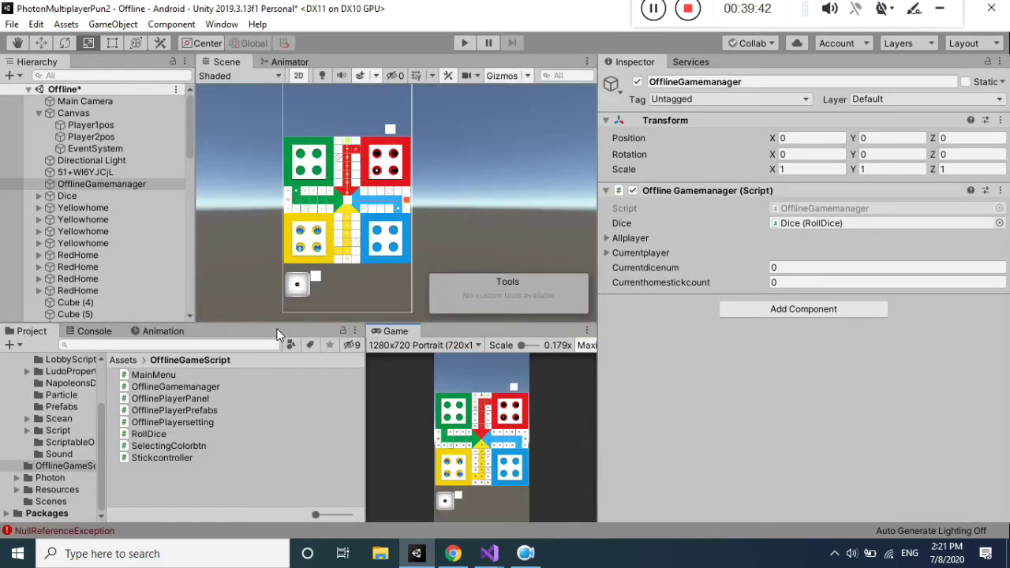
Widen the Console and view the last NullReferenceException's trace to OfflineGamemanager.cs line 171.
click(101, 330)
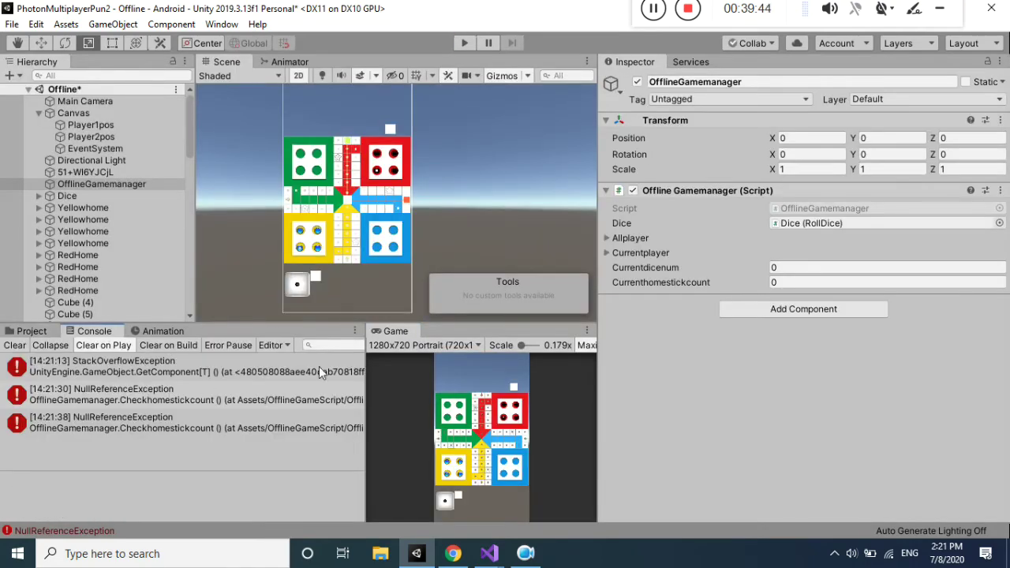
drag(364, 382, 542, 365)
click(222, 424)
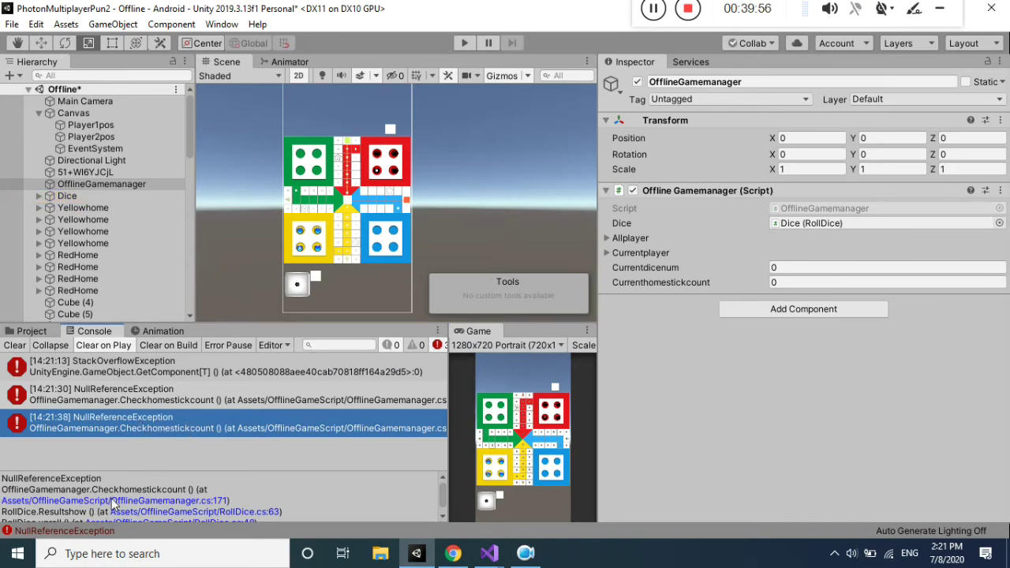
drag(112, 501, 190, 501)
click(491, 556)
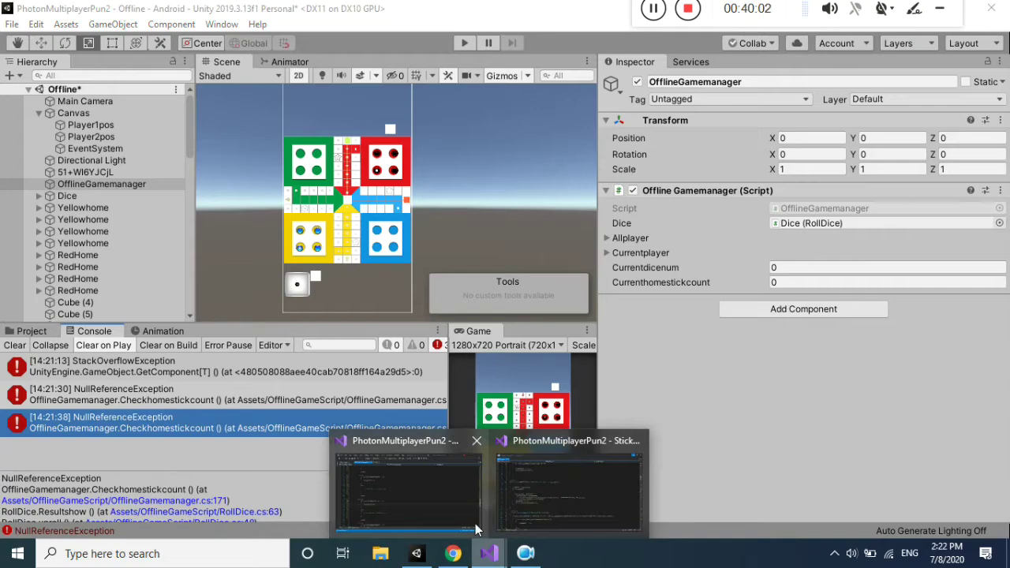
click(475, 523)
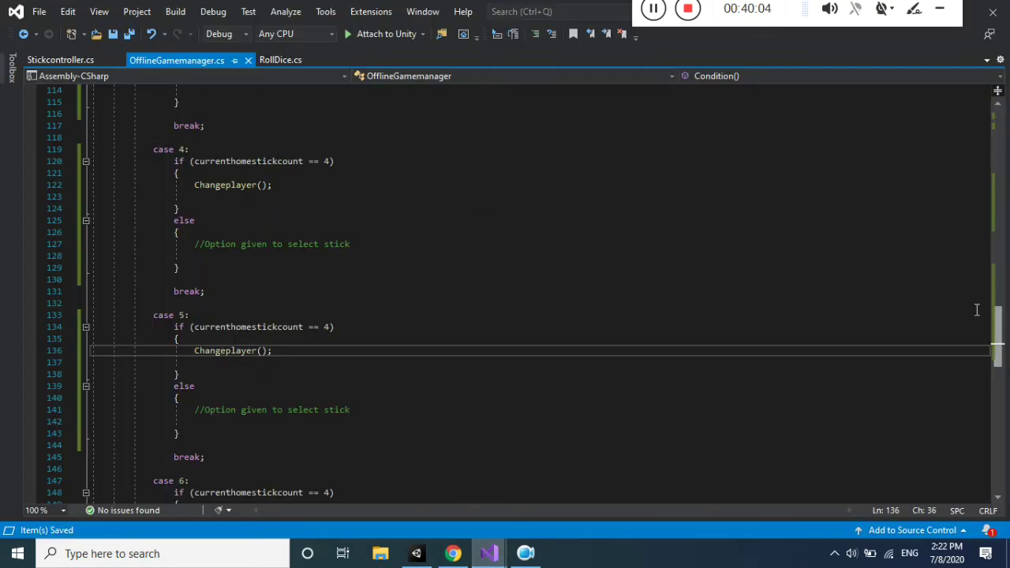
Inspect line 171's if condition checking each stick's Stickcontroller iaminhome flag.
drag(998, 328, 1006, 427)
scroll(434, 320, up, 4)
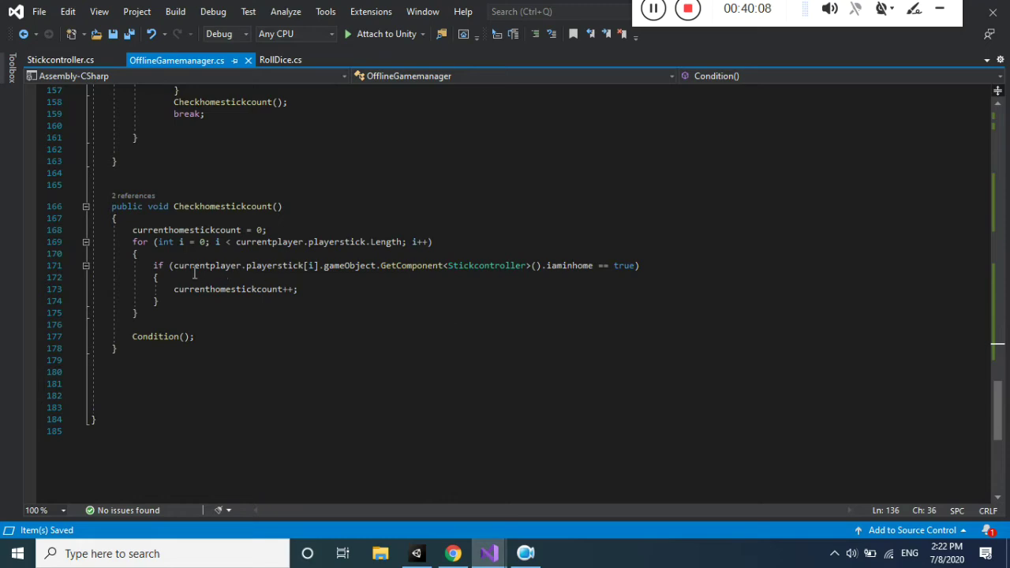
click(153, 266)
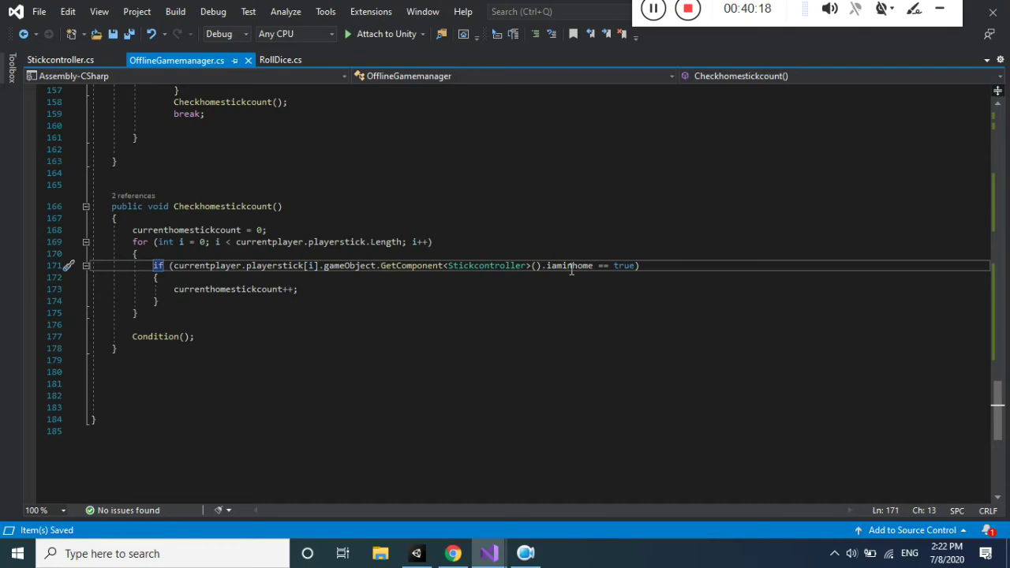
click(639, 266)
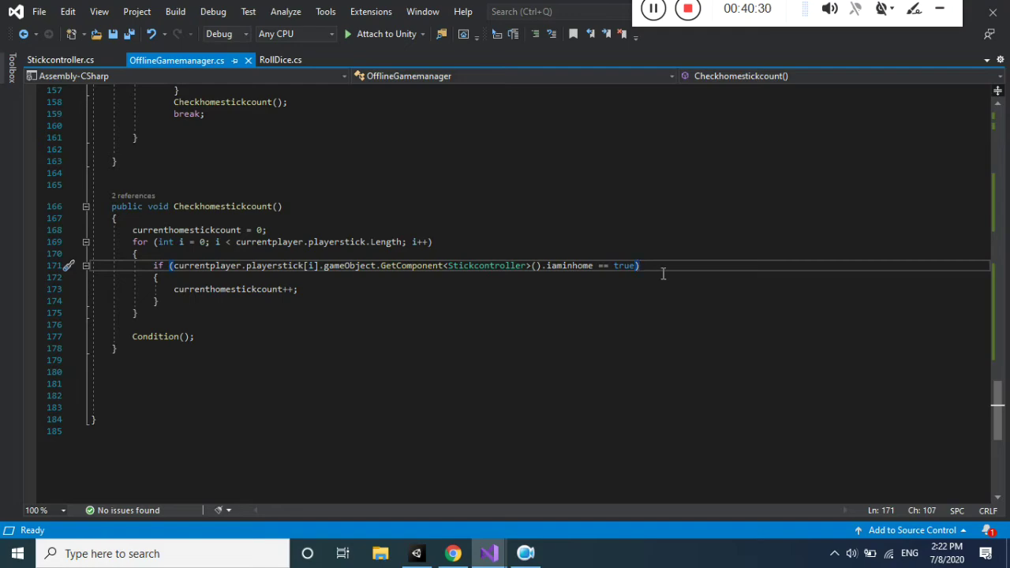
scroll(998, 392, up, 2)
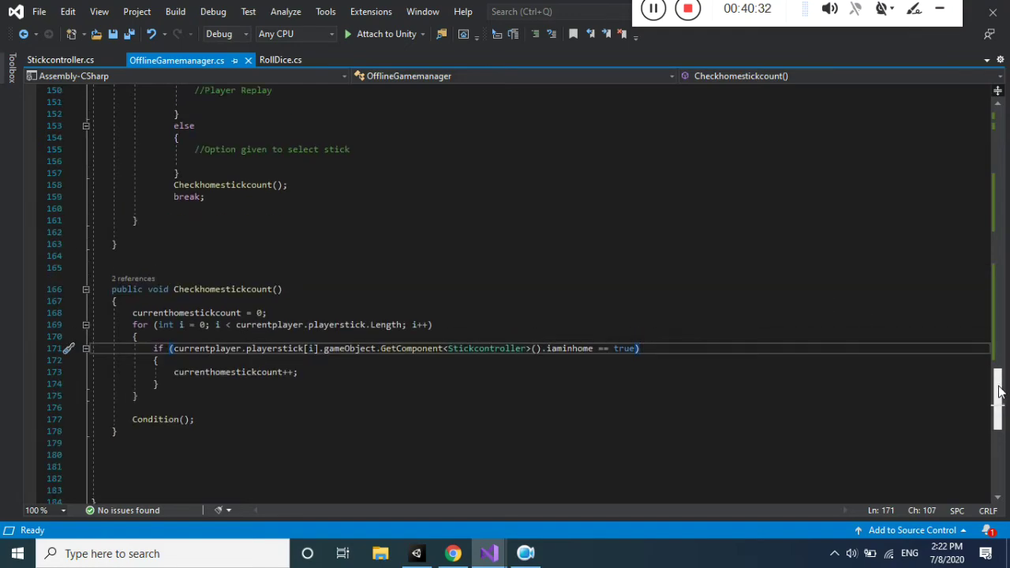
drag(999, 391, 1007, 230)
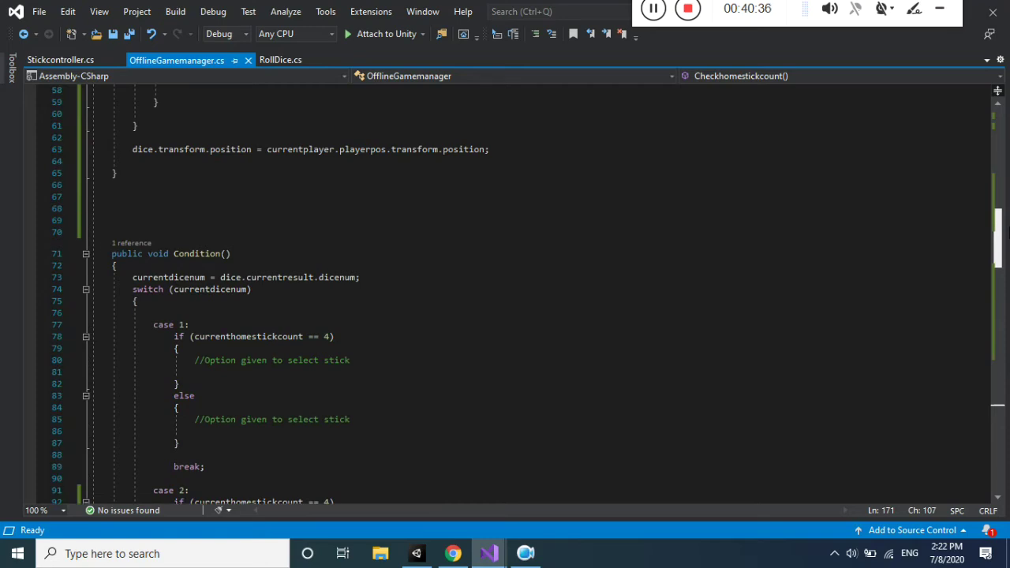
drag(1007, 230, 985, 366)
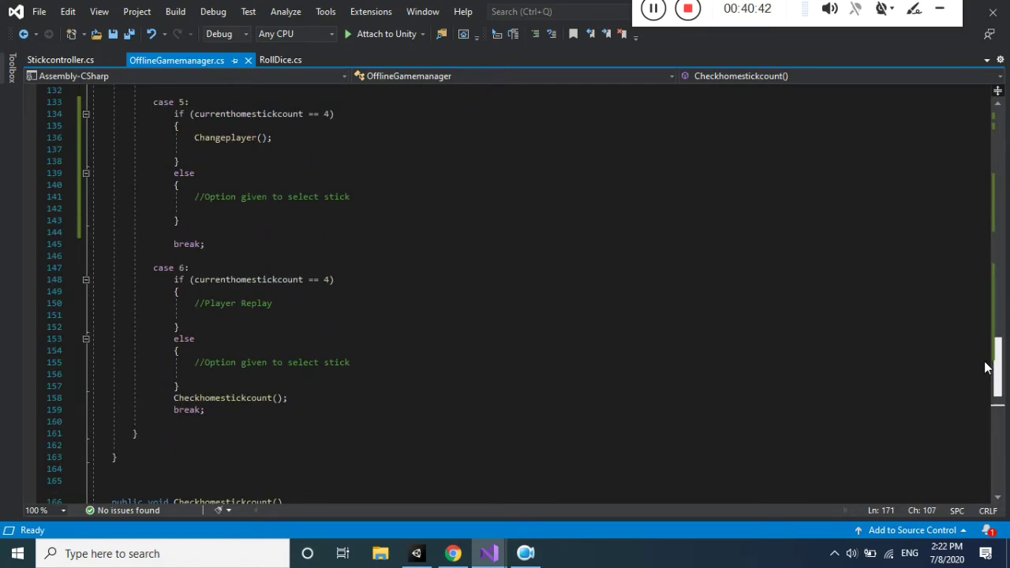
drag(984, 366, 971, 401)
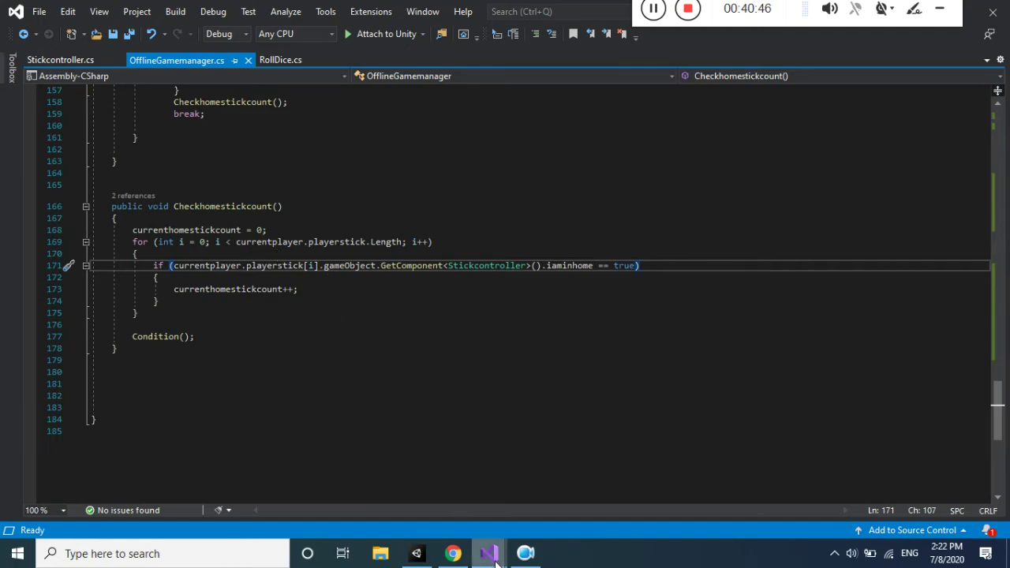
Bring up the StickScript.cs project window, then return to the Unity editor.
mouse_move(495, 560)
click(513, 495)
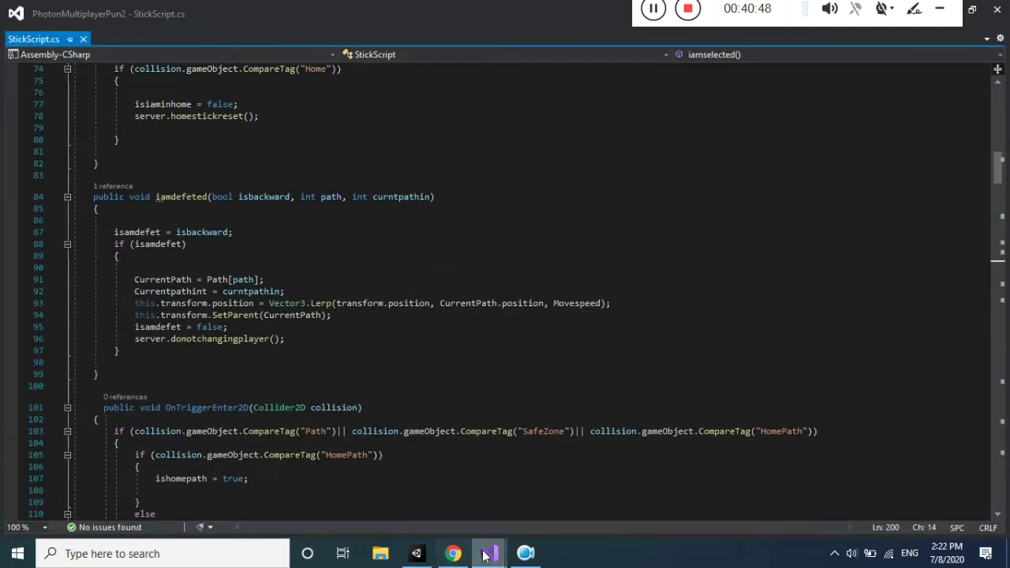
click(432, 499)
click(416, 553)
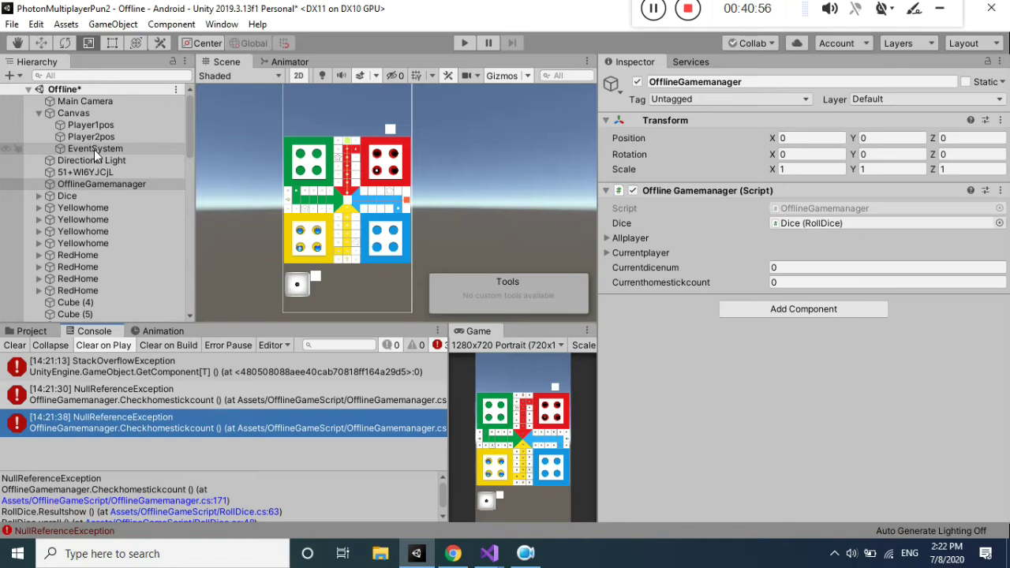
Select OfflineGamemanager, expand its Currentplayer fields, widen the game view, and clear old errors.
click(38, 113)
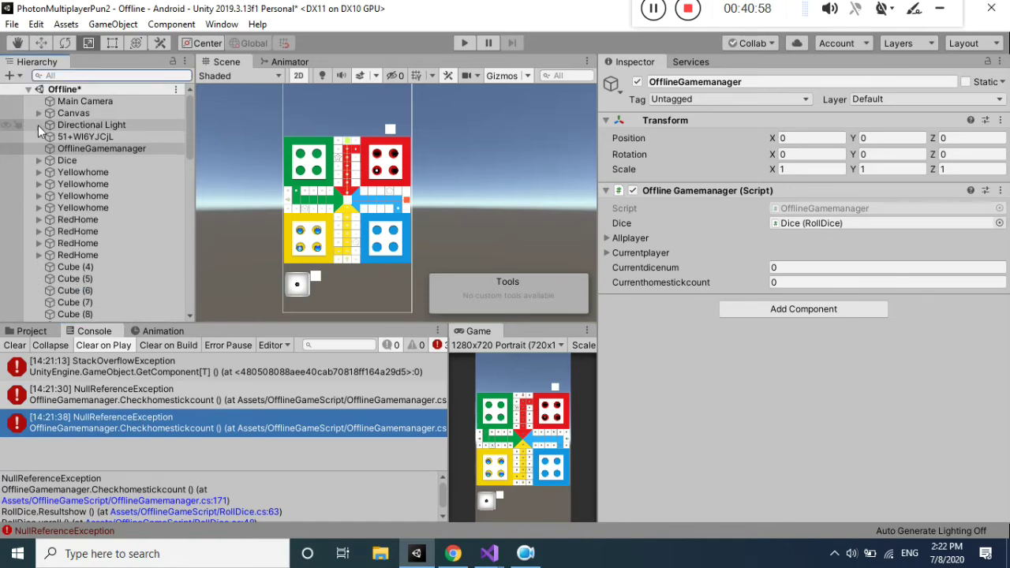
click(73, 150)
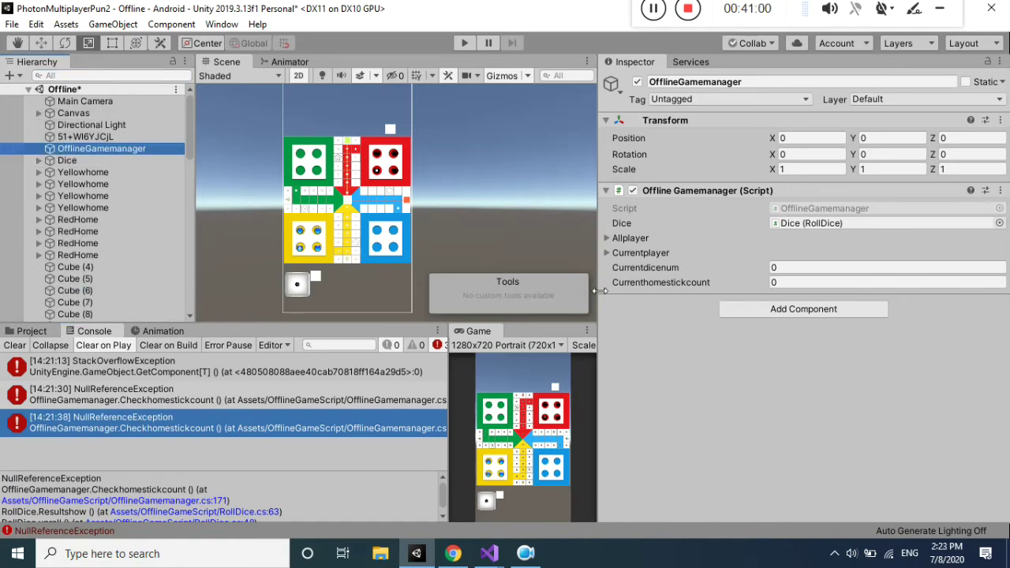
click(606, 254)
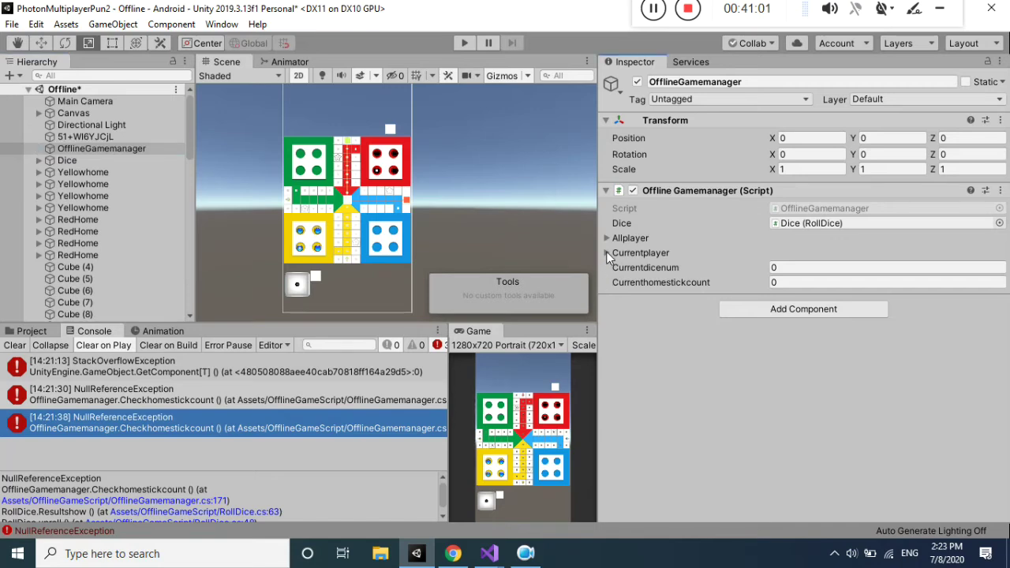
click(606, 253)
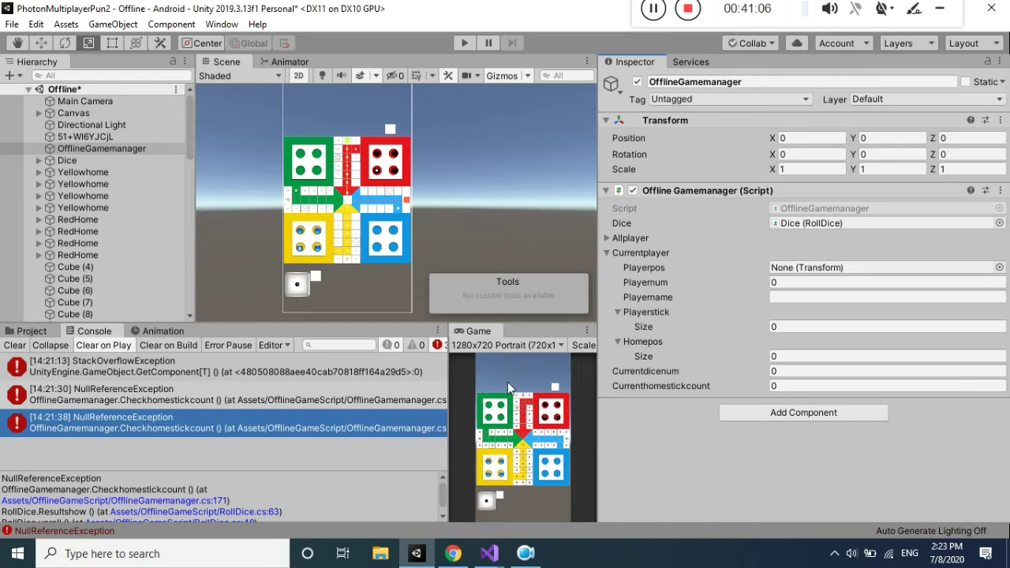
drag(449, 384, 285, 378)
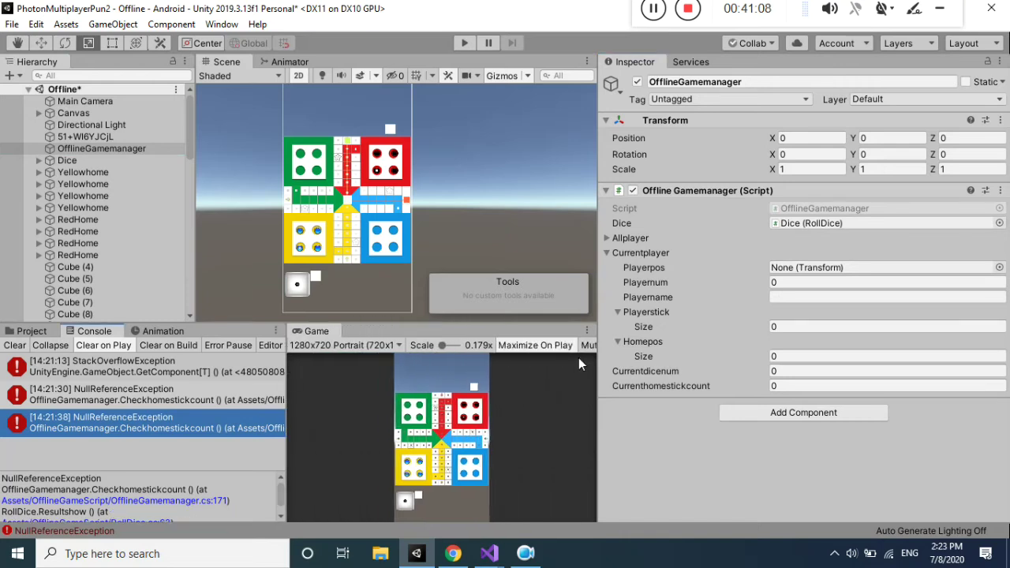
click(14, 345)
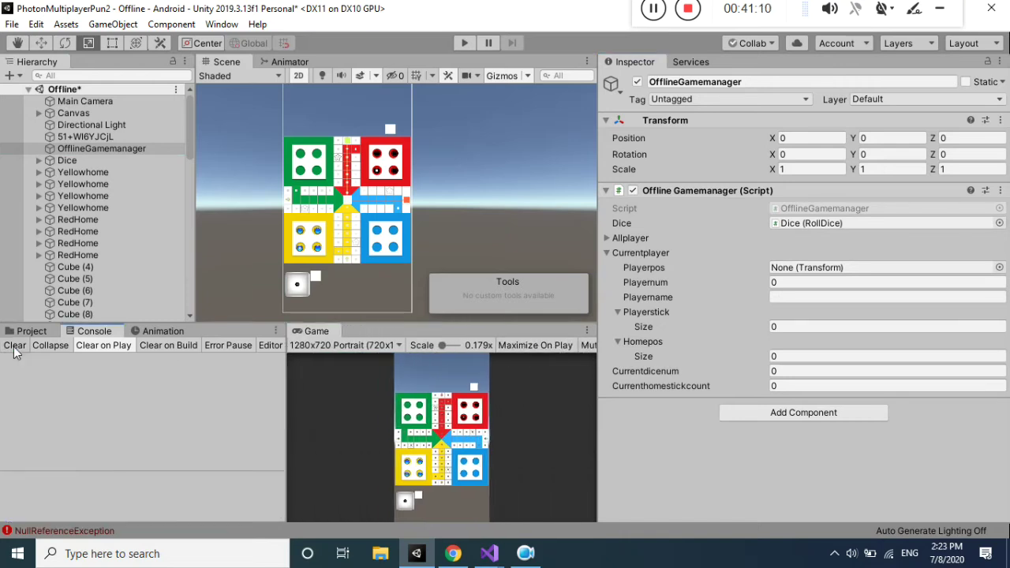
Play the game, roll the dice three times, check Currentplayer's Playernum and empty slots, then stop.
click(463, 43)
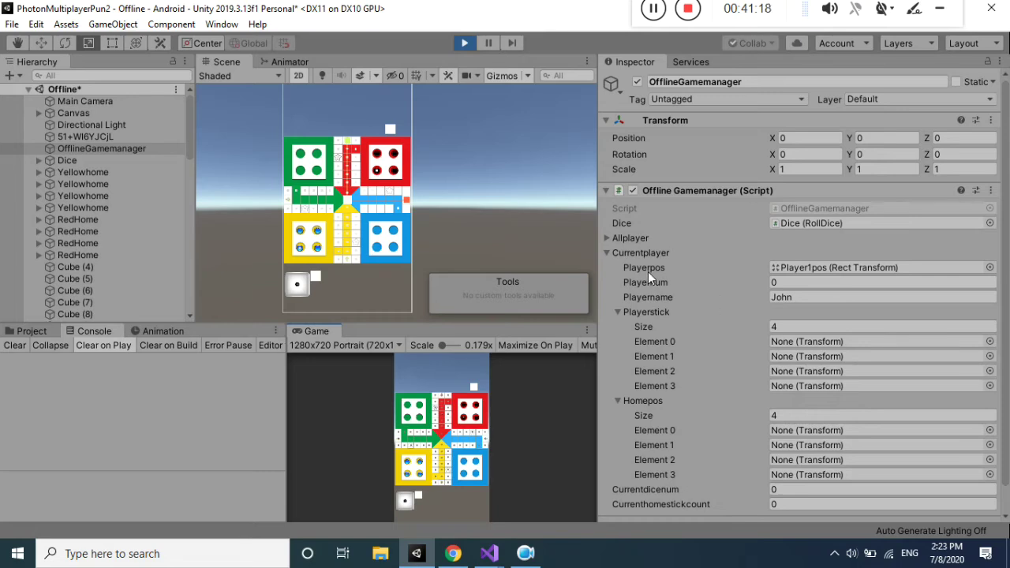
click(406, 504)
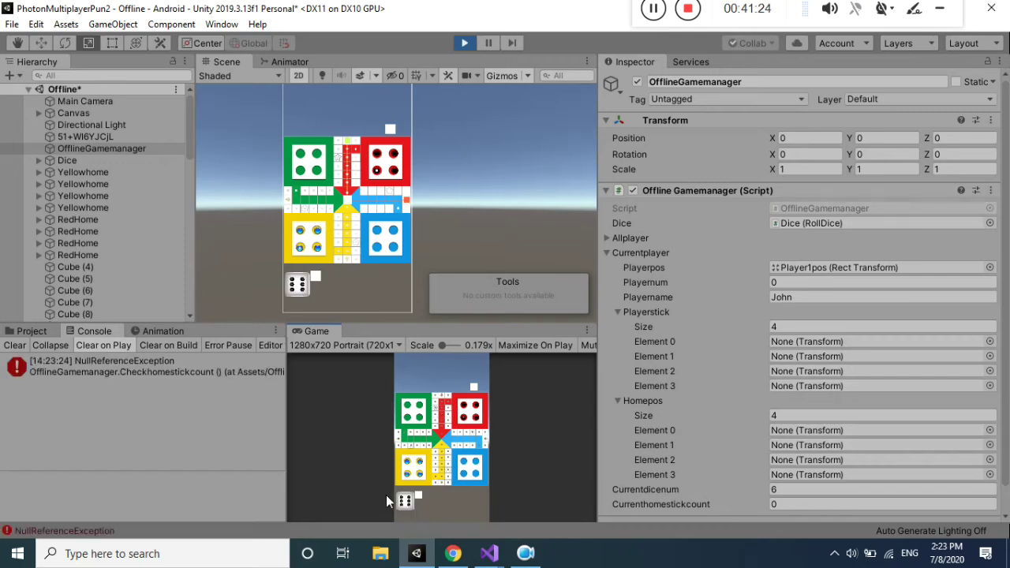
click(405, 503)
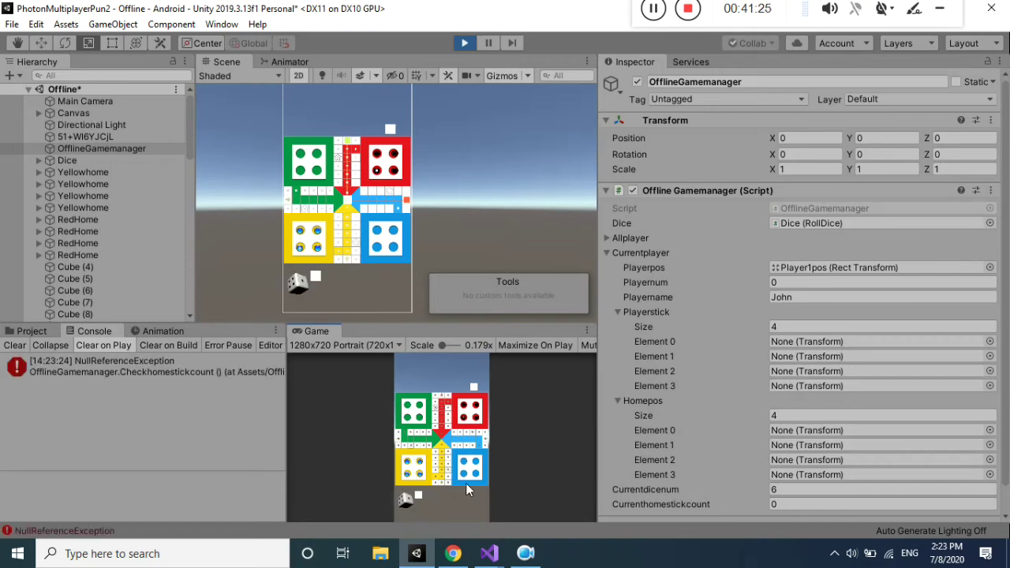
click(406, 503)
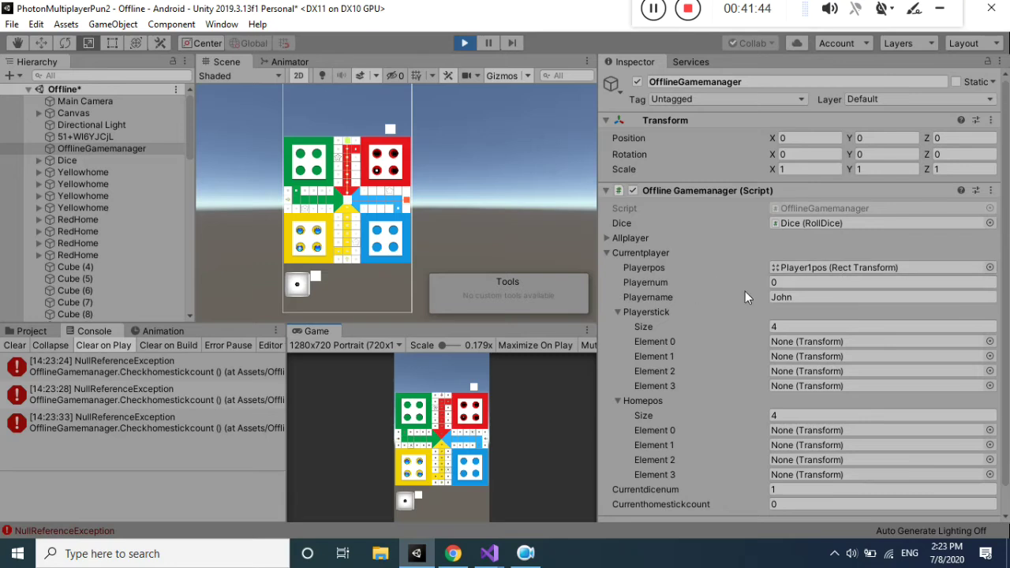
click(828, 283)
click(679, 328)
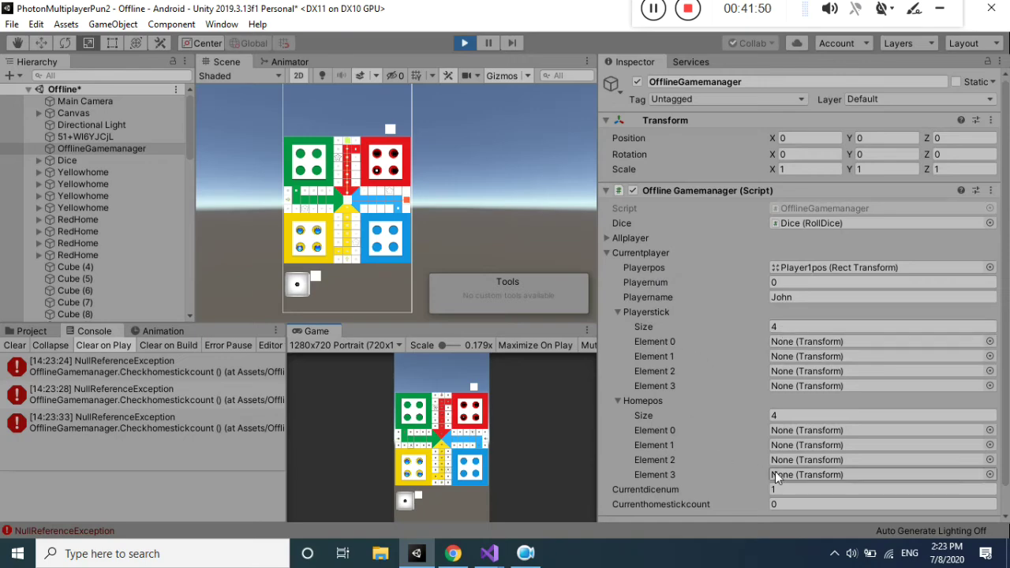
click(464, 44)
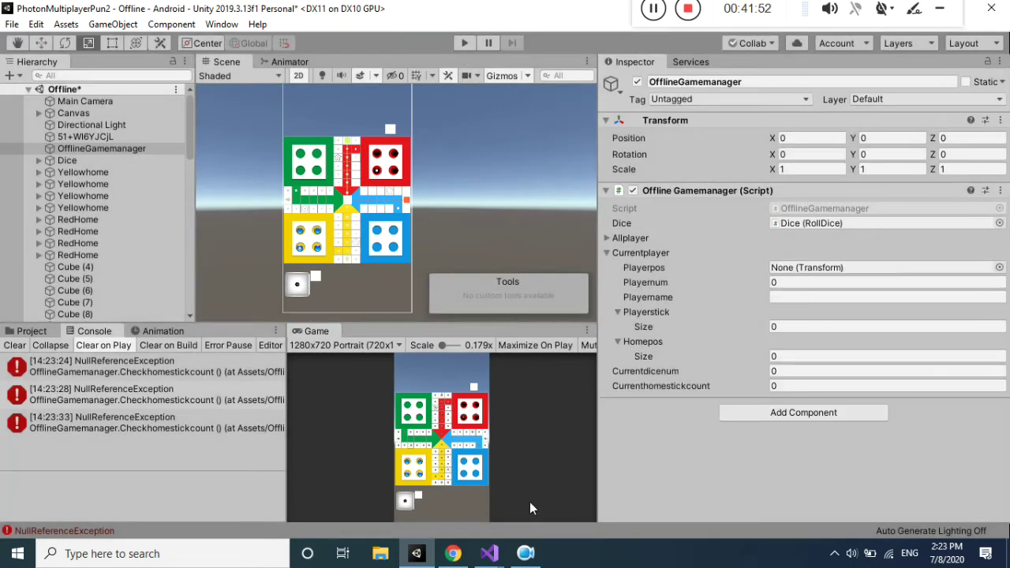
mouse_move(489, 553)
click(434, 516)
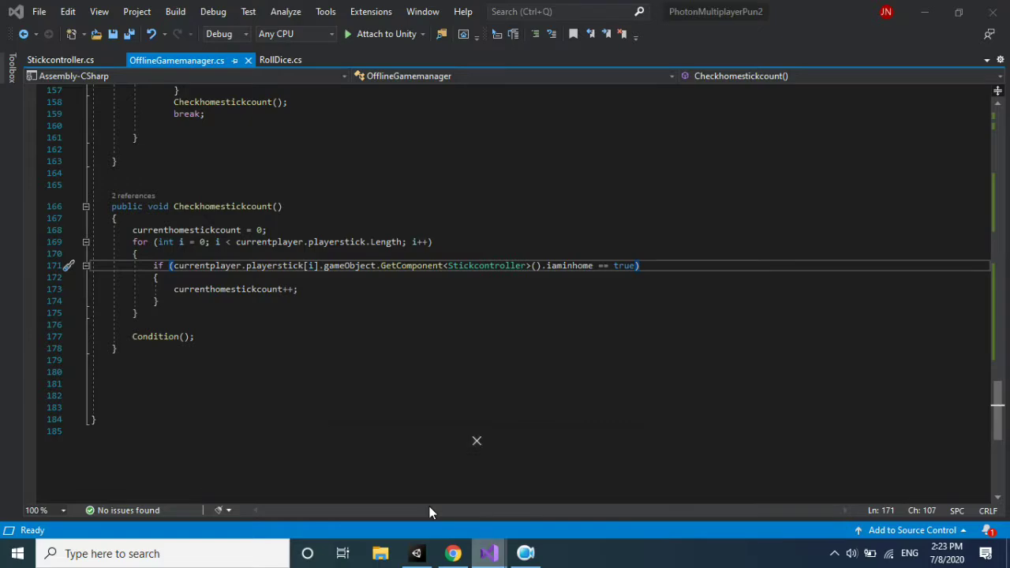
Below line 38 add currentplayer.playerstick = Allplayer[index].playerstick;.
drag(998, 410, 996, 189)
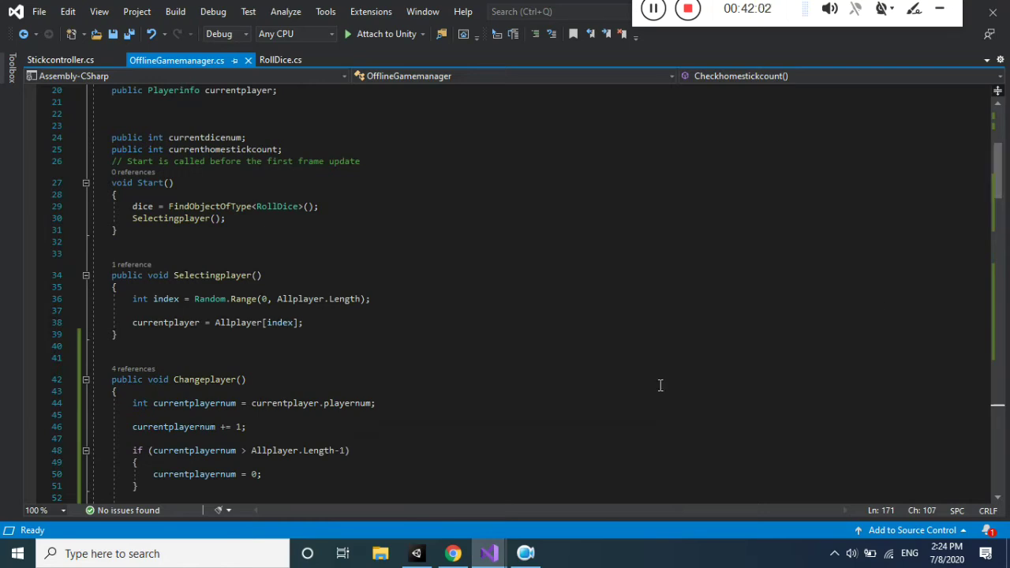
click(325, 333)
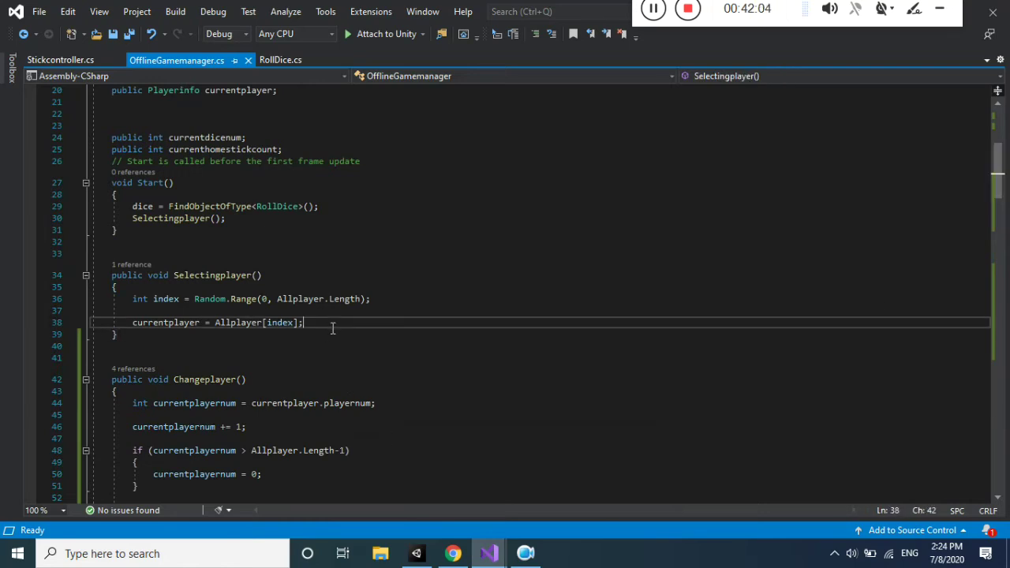
key(Return)
text(c)
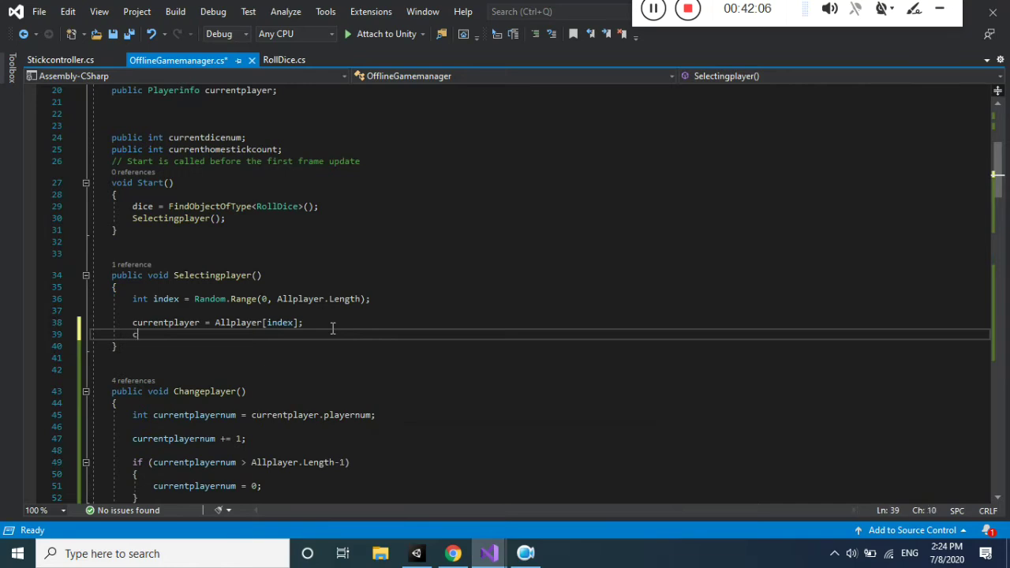
text(ur.)
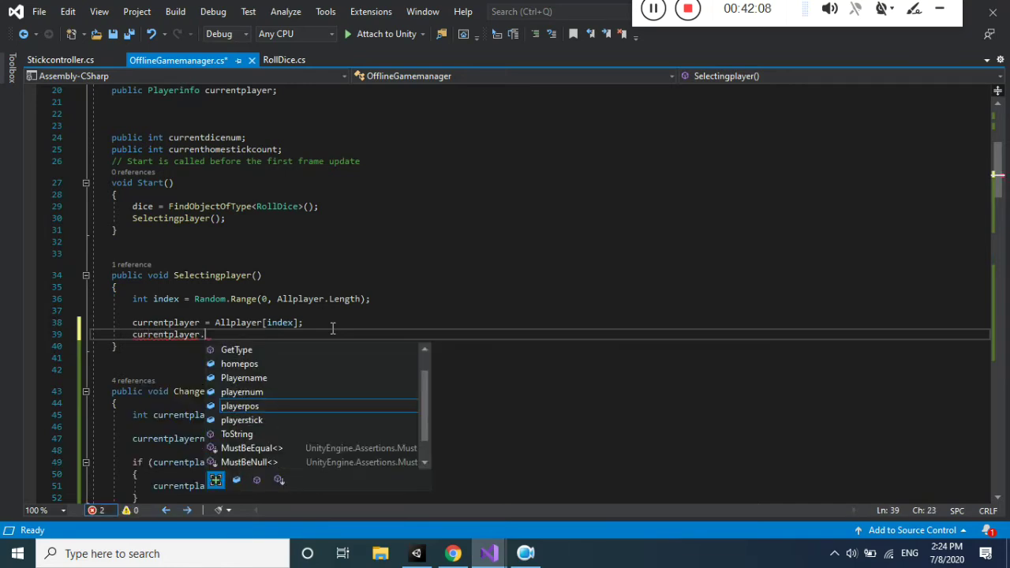
key(Up)
key(Up)
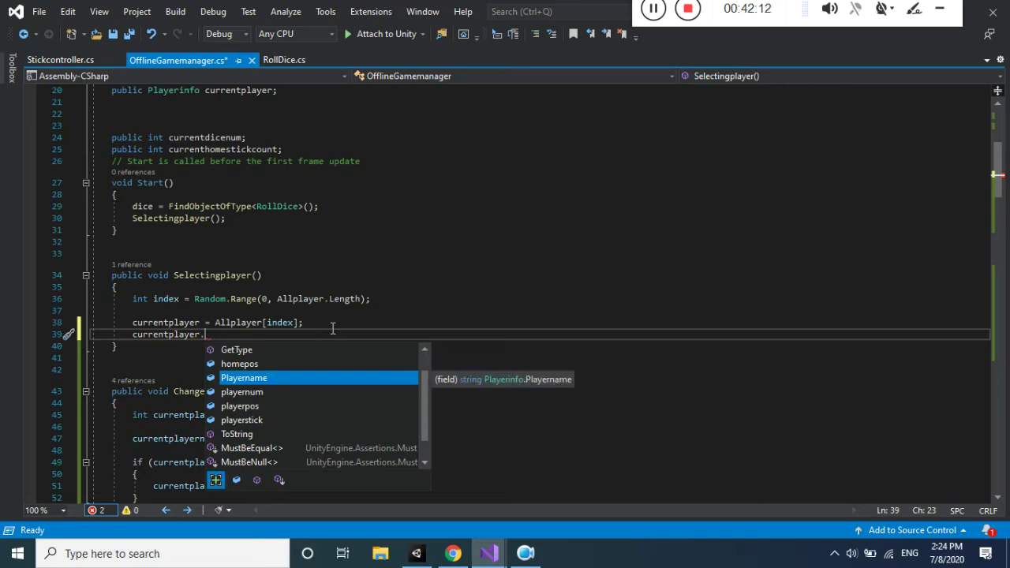
key(Down)
key(Down)
key(Down)
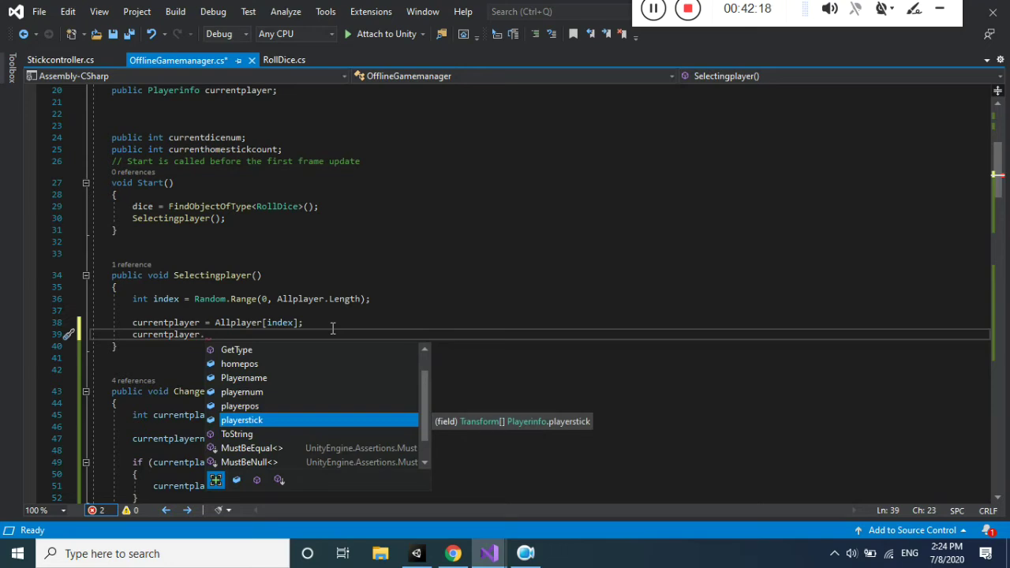
key(space)
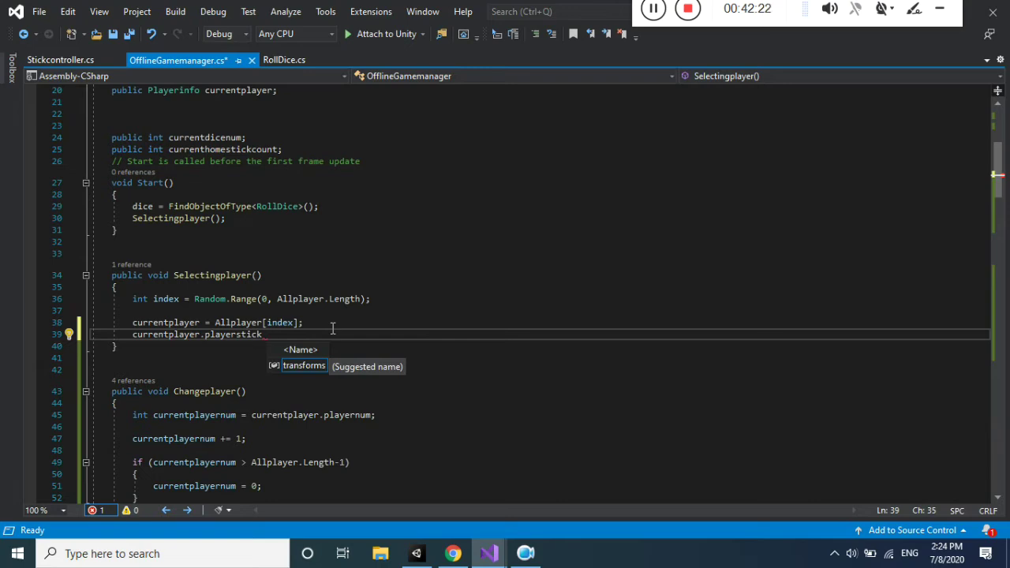
key(Escape)
text( = all)
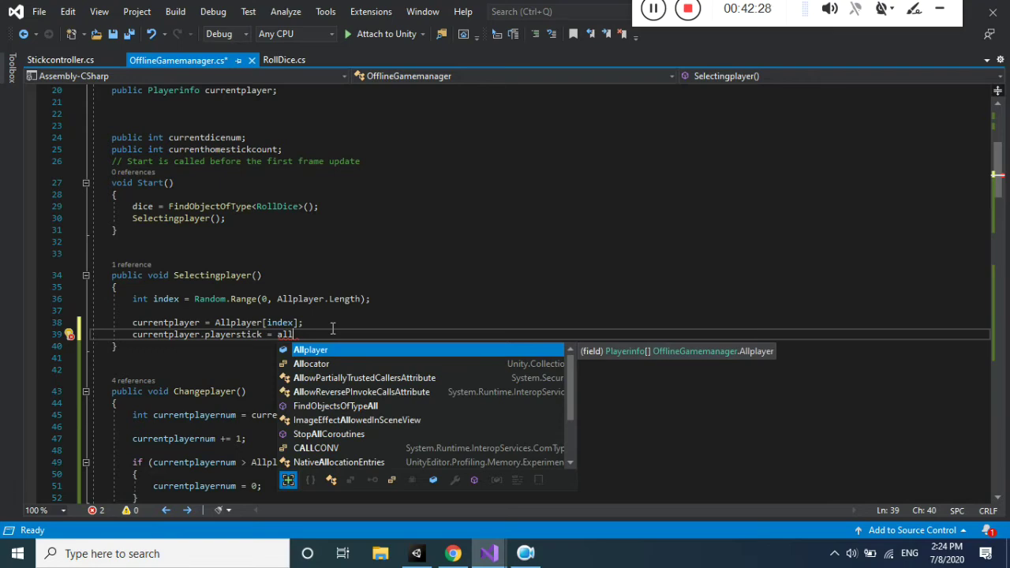
text(())
key(BackSpace)
key(BackSpace)
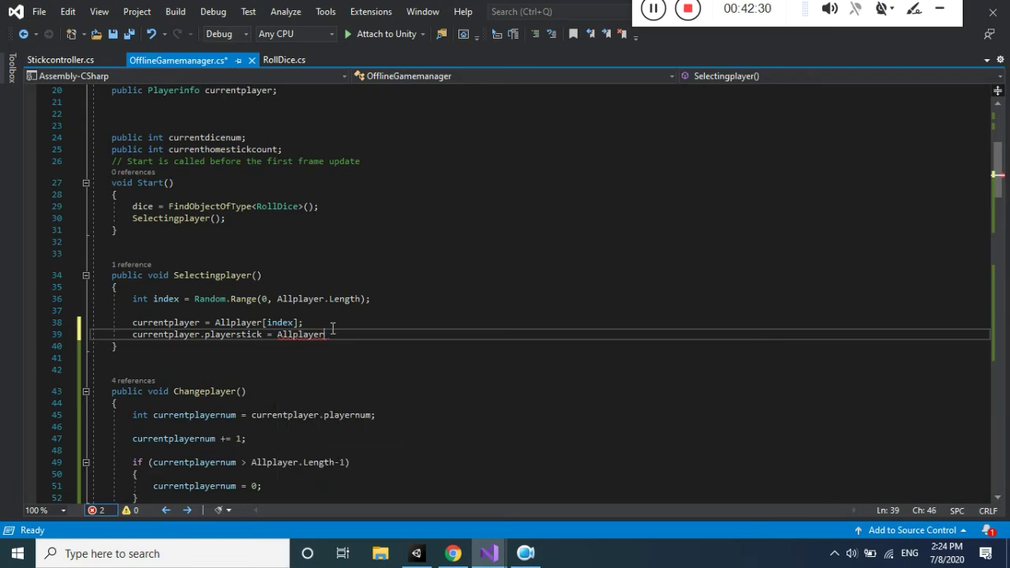
text([)
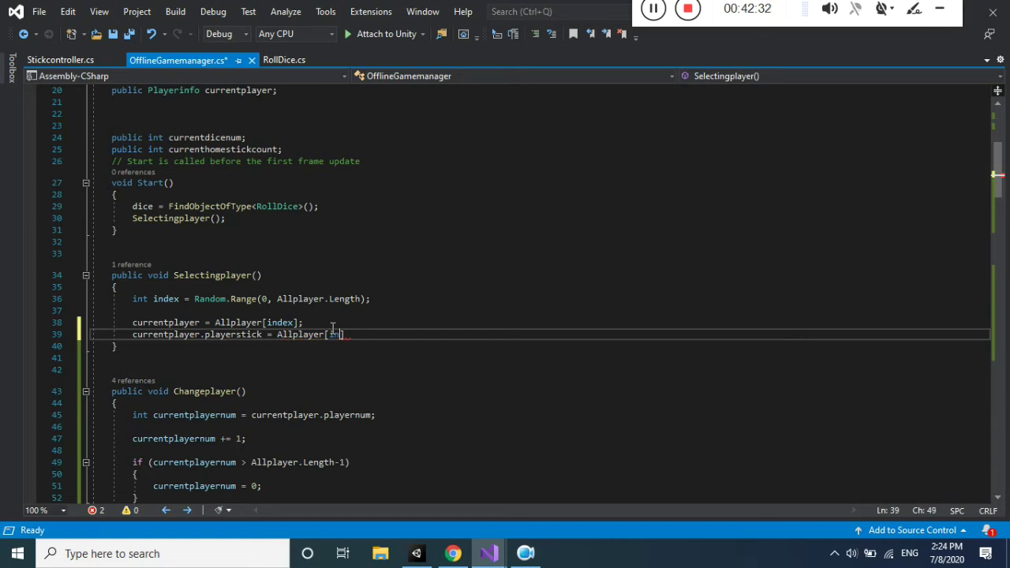
text(in)
key(Escape)
text(dex)
key(Right)
text(.pl)
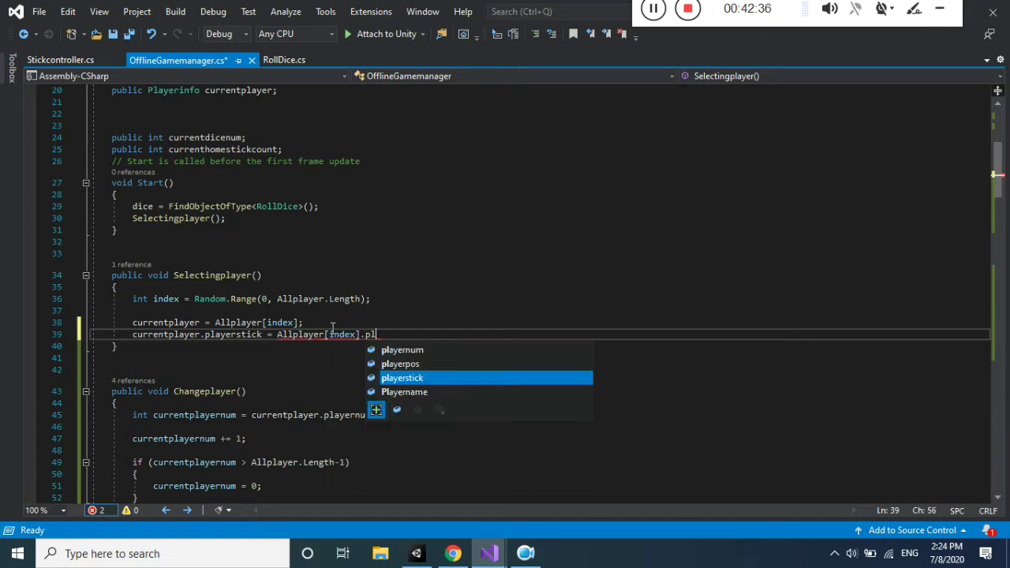
key(Tab)
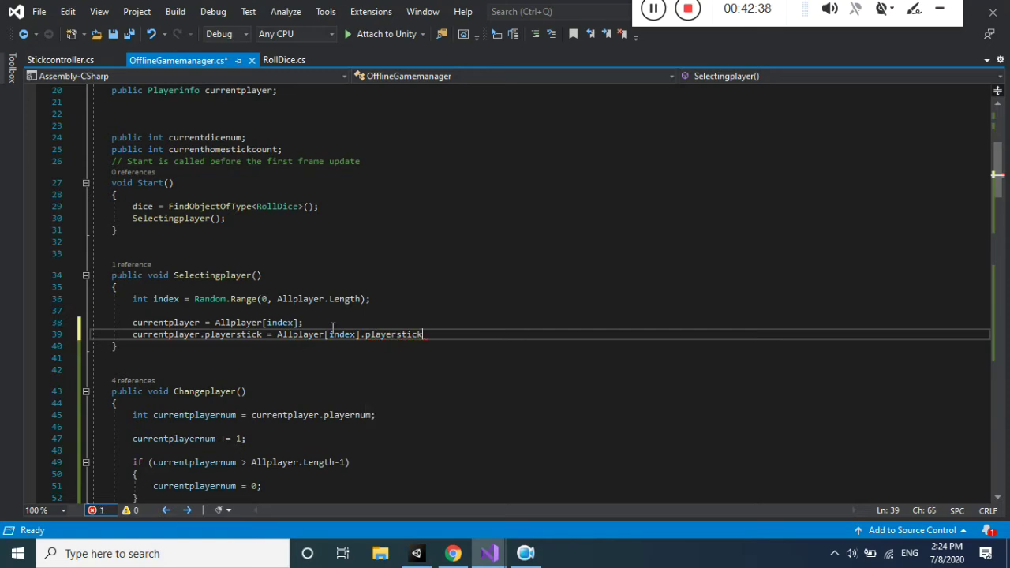
text(;)
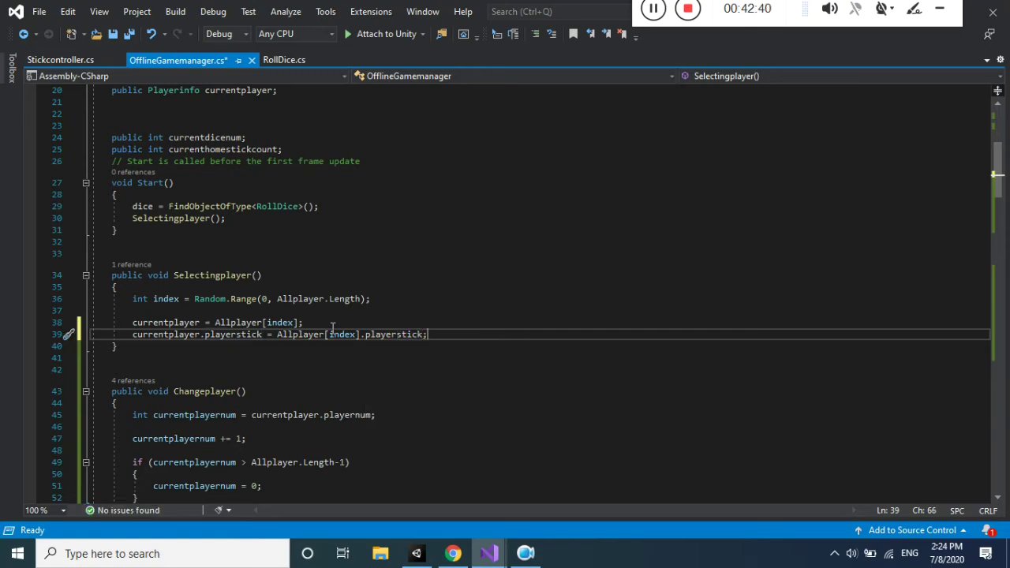
Duplicate it as currentplayer.homepos = Allplayer[index].homepos; and save the script.
key(ctrl+d)
key(Left)
key(Left)
key(Left)
key(Left)
key(Left)
key(Left)
key(Left)
key(Left)
key(Left)
key(Left)
key(Left)
key(Left)
key(Left)
key(Left)
key(Left)
key(Left)
key(Left)
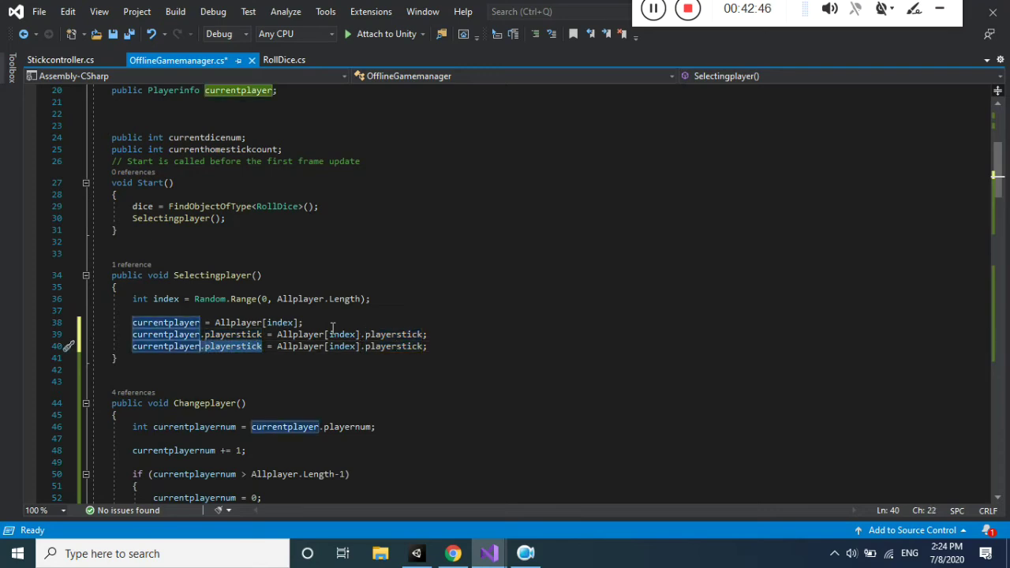
key(Delete)
key(Delete)
key(Delete)
text(.ho)
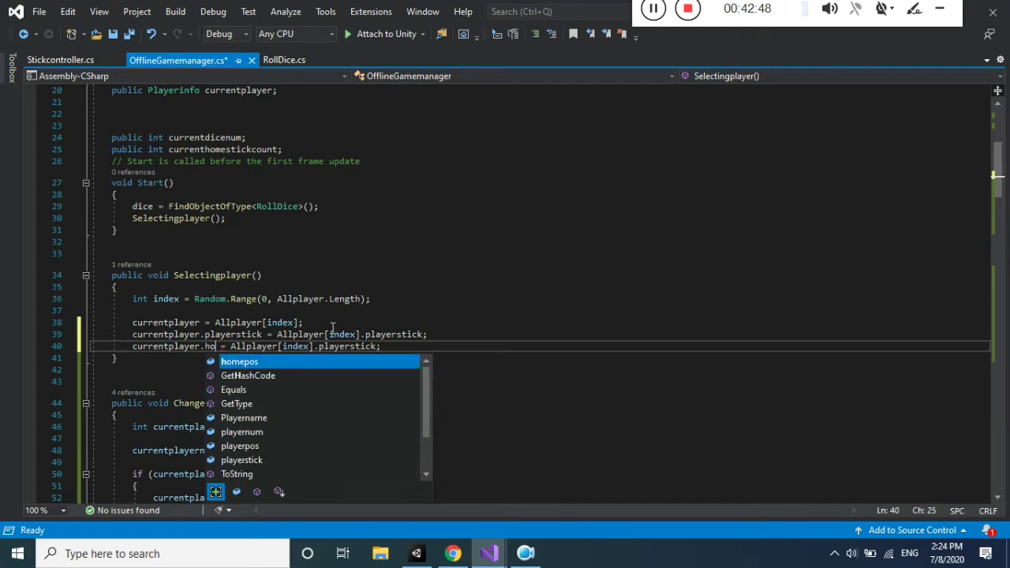
text(mepos)
key(ctrl+Right)
key(ctrl+Right)
key(ctrl+Right)
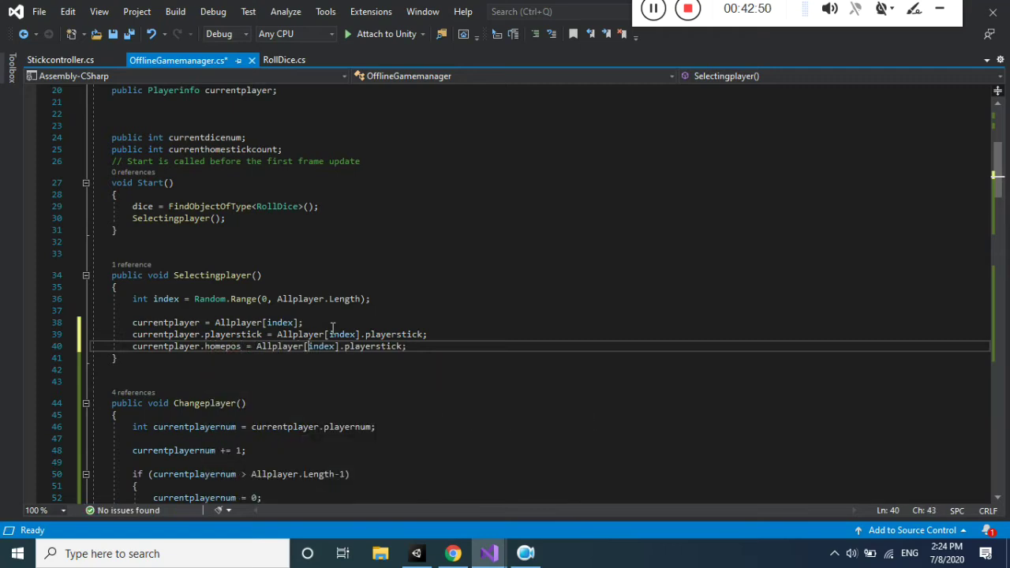
key(Right)
key(Right)
key(Right)
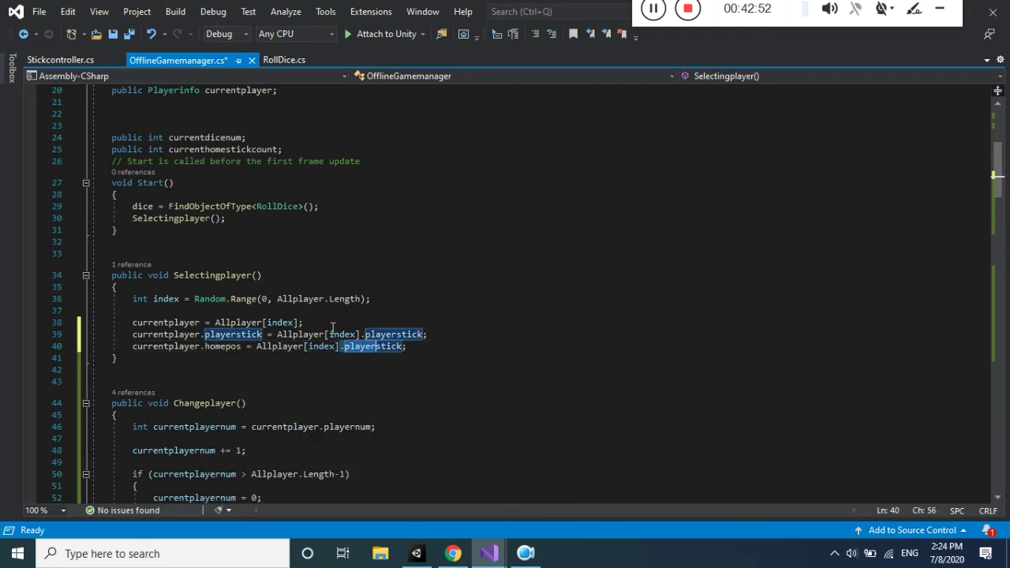
key(ctrl+BackSpace)
text(ho)
key(Tab)
key(ctrl+s)
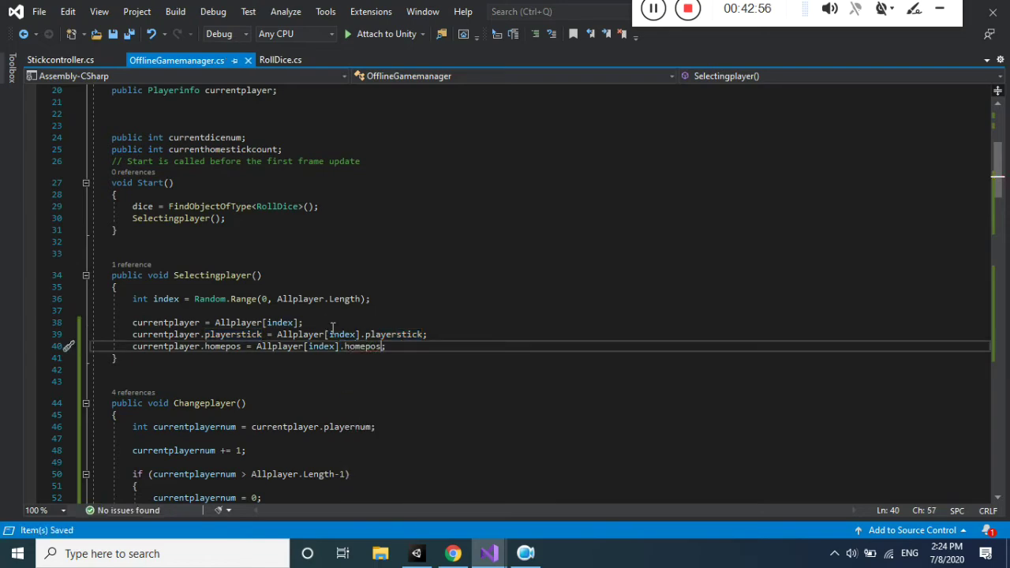
mouse_move(497, 554)
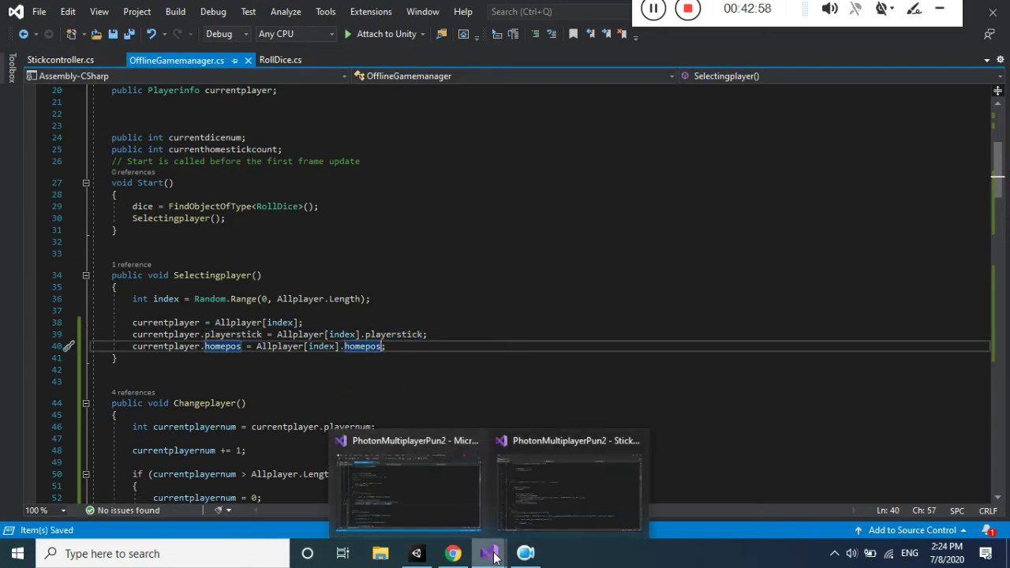
click(417, 555)
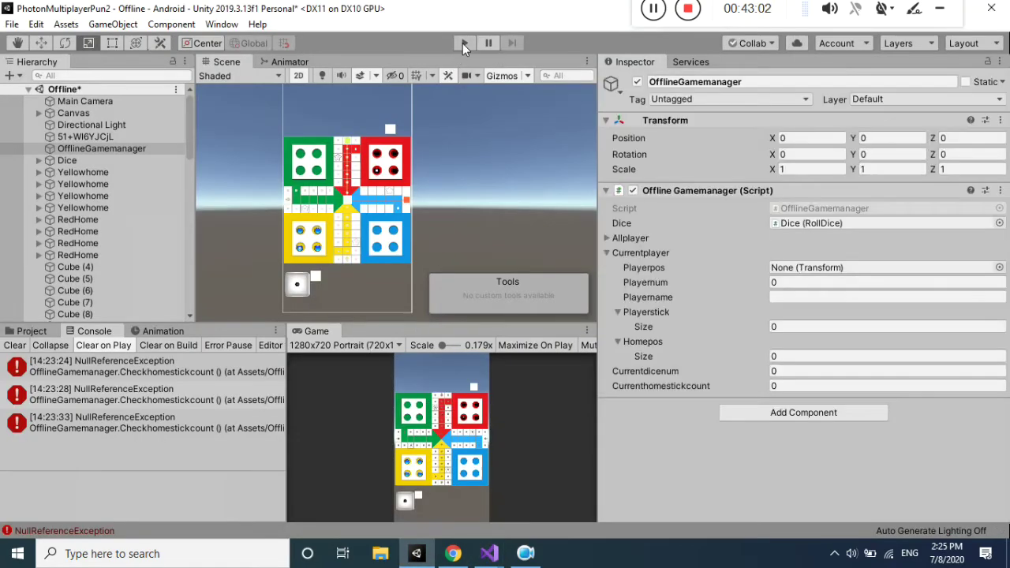
Rerun the game, clear the console, roll once, check Currentplayer's Playernum, then stop play mode.
click(464, 44)
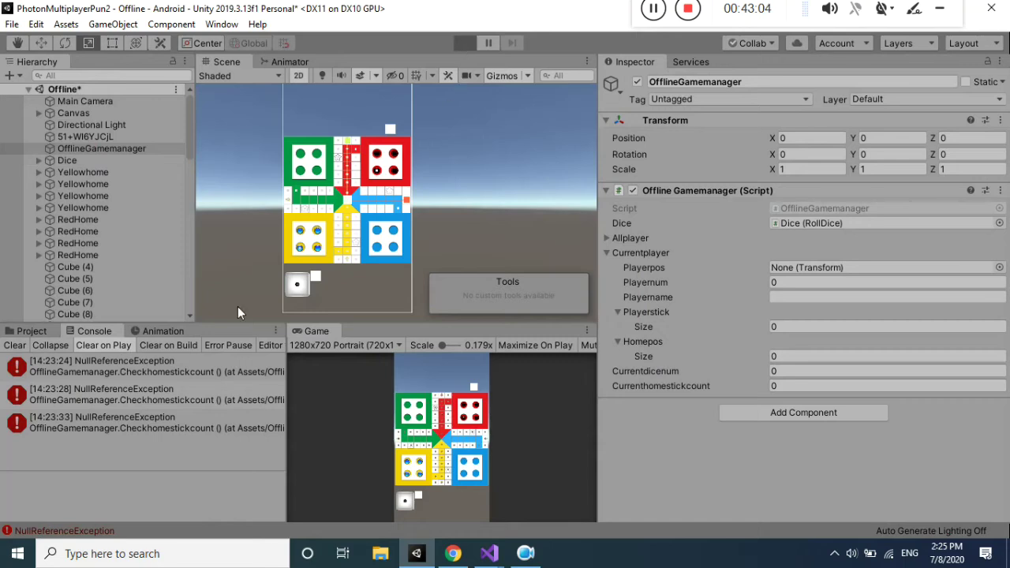
click(15, 348)
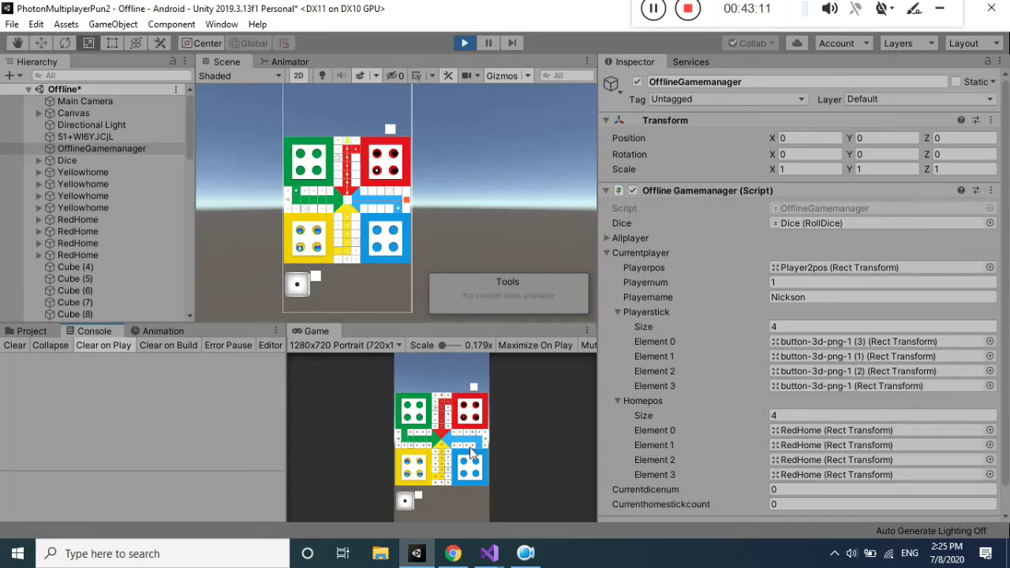
click(404, 505)
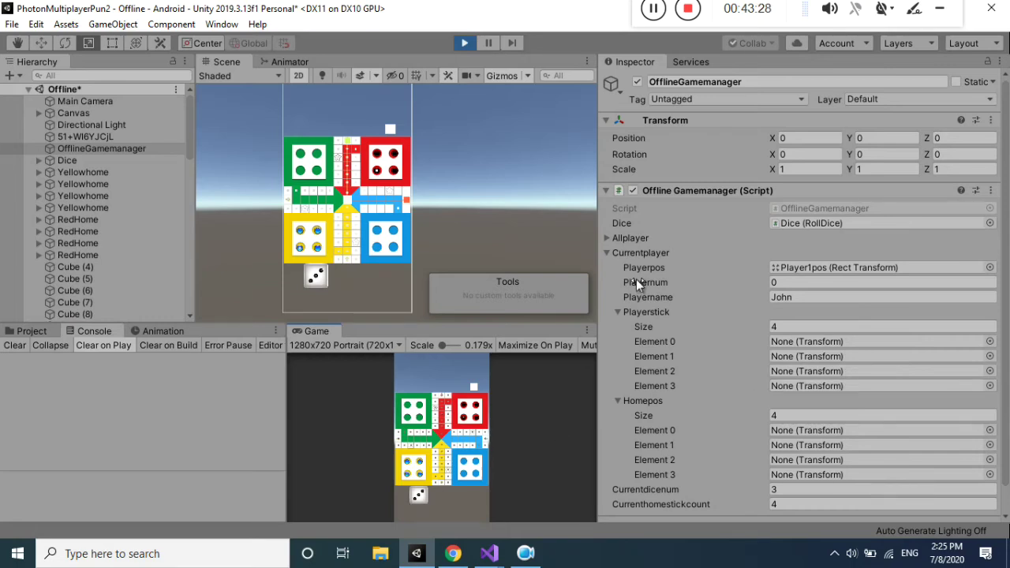
click(781, 282)
key(Return)
click(463, 43)
mouse_move(489, 553)
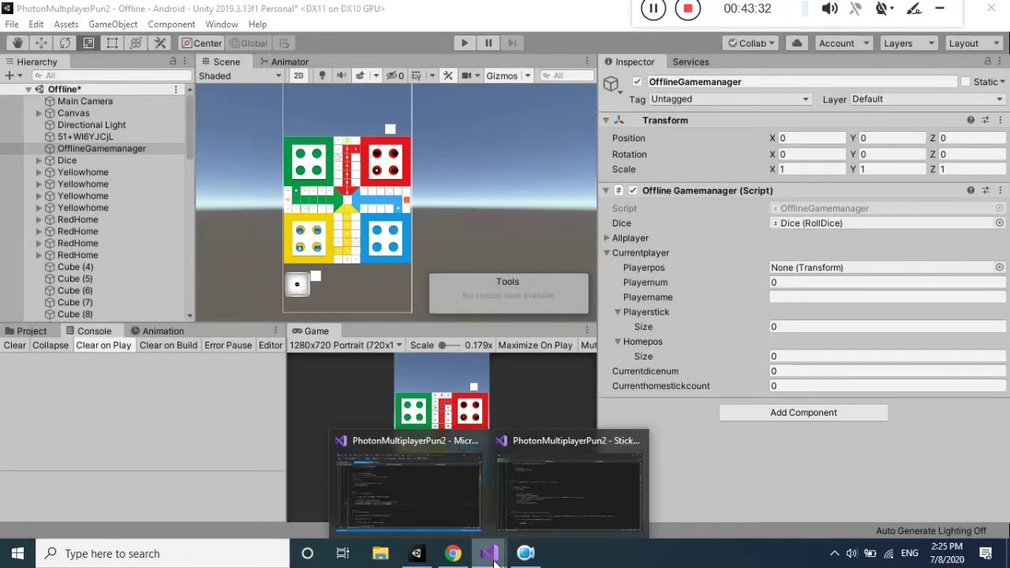
click(550, 512)
click(449, 511)
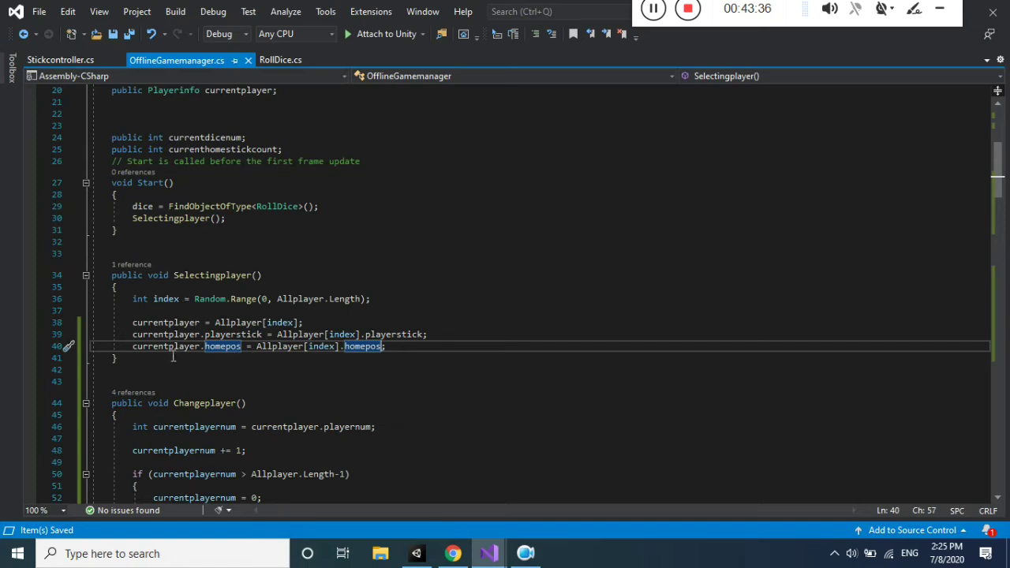
Copy the playerstick and homepos assignments into Changeplayer's loop using Allplayer[i], and save.
drag(996, 172, 999, 202)
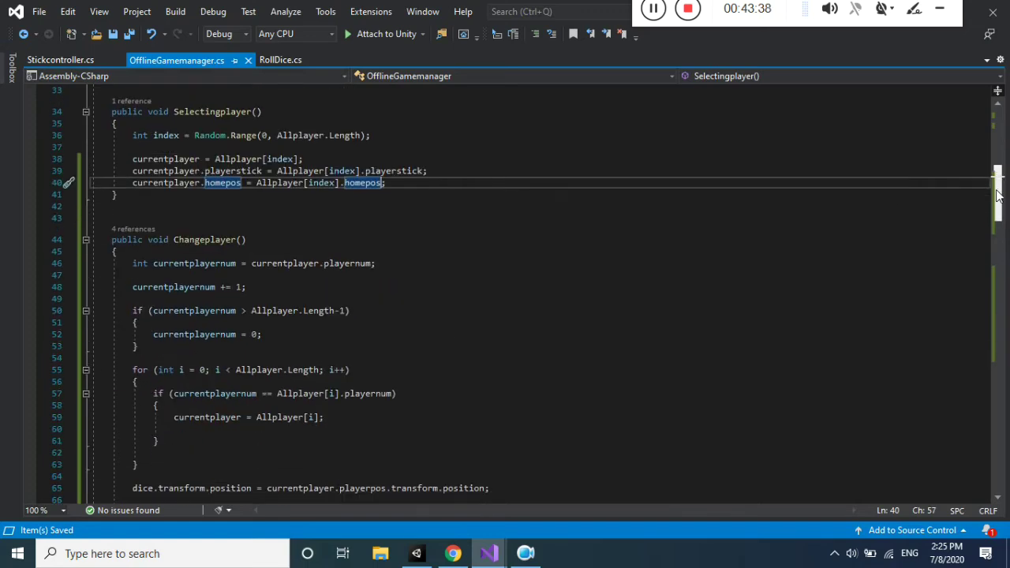
scroll(998, 202, up, 1)
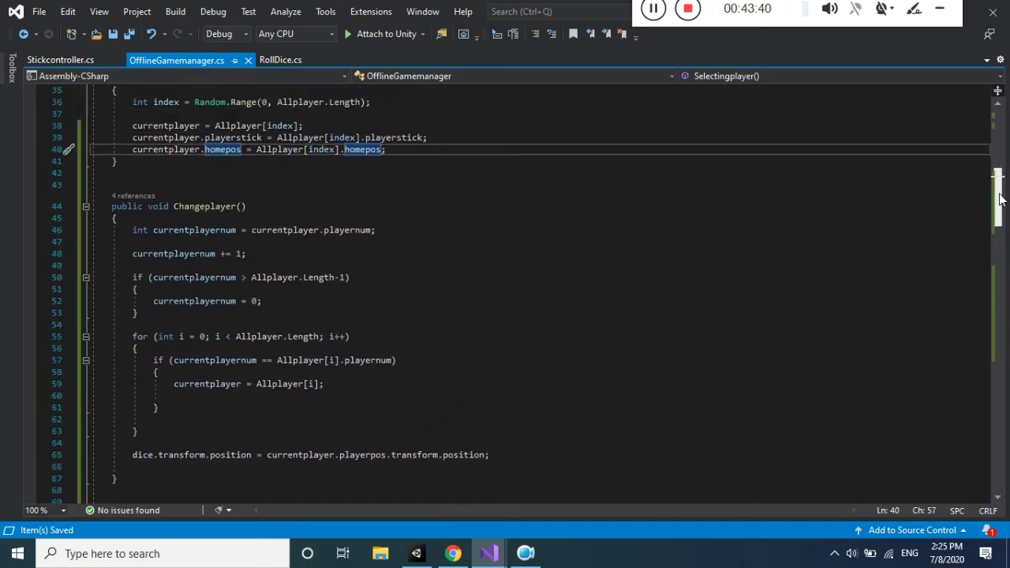
click(129, 139)
drag(128, 138, 433, 150)
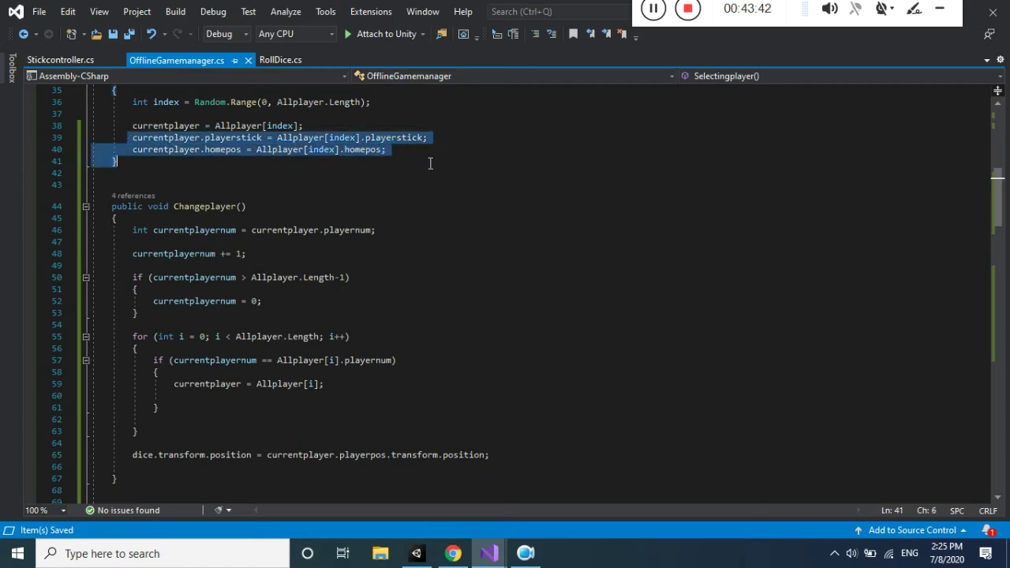
key(ctrl+c)
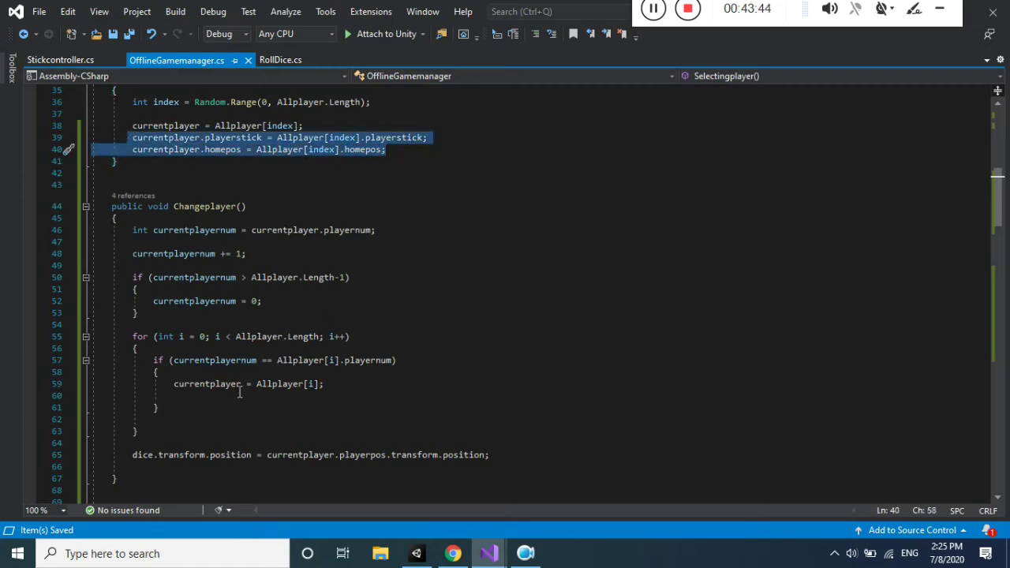
click(239, 394)
key(ctrl+v)
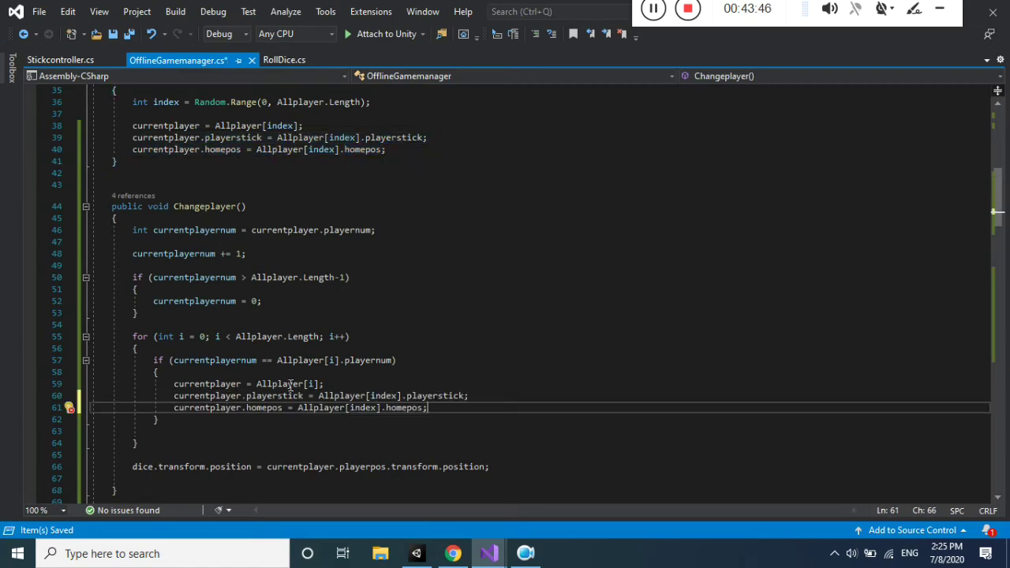
click(277, 385)
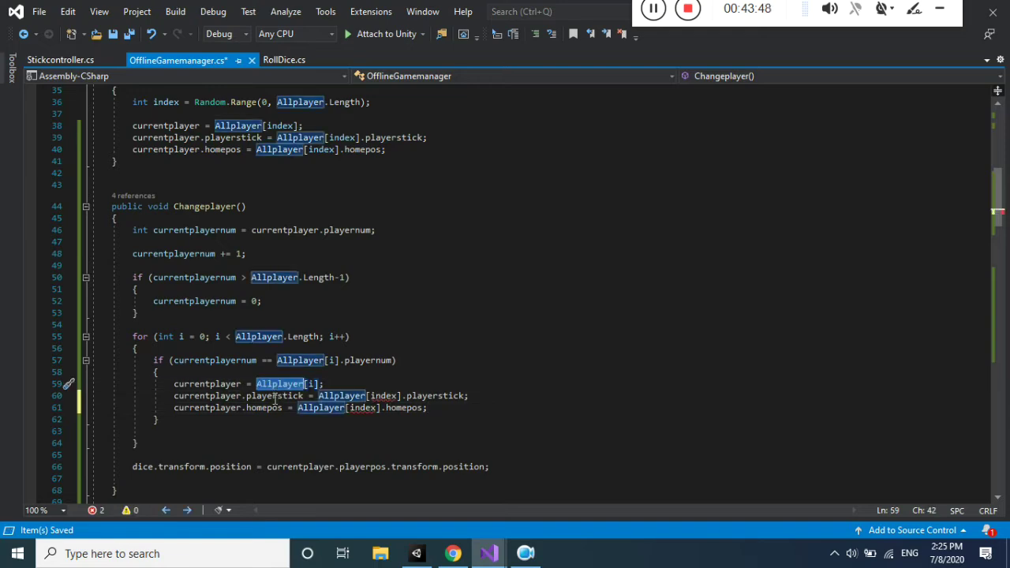
click(309, 385)
double_click(379, 396)
text(i)
double_click(370, 408)
text(i)
key(ctrl+s)
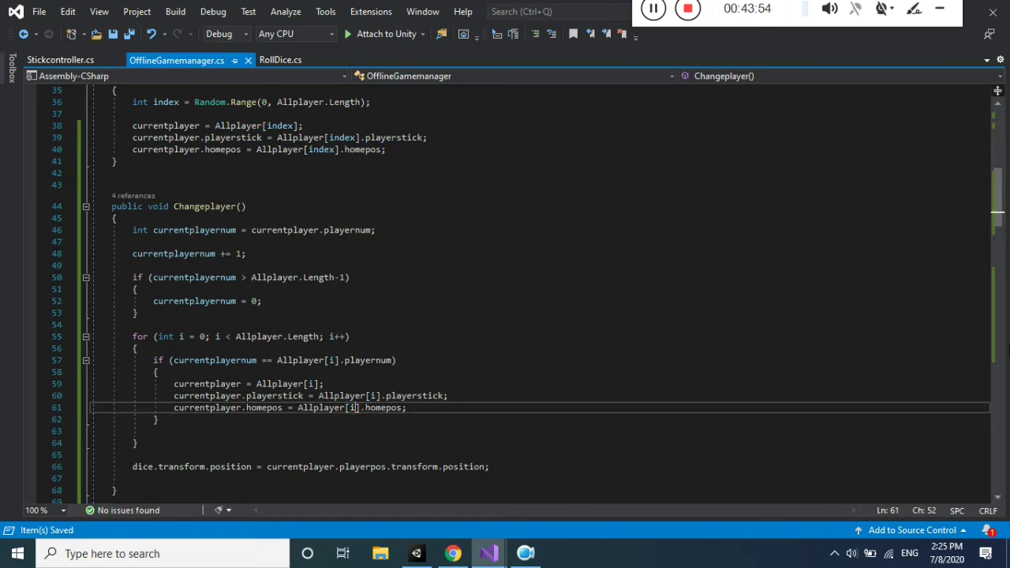
Add a Changeplayer(); call after the homepos line in Selectingplayer and save.
drag(999, 210, 1000, 193)
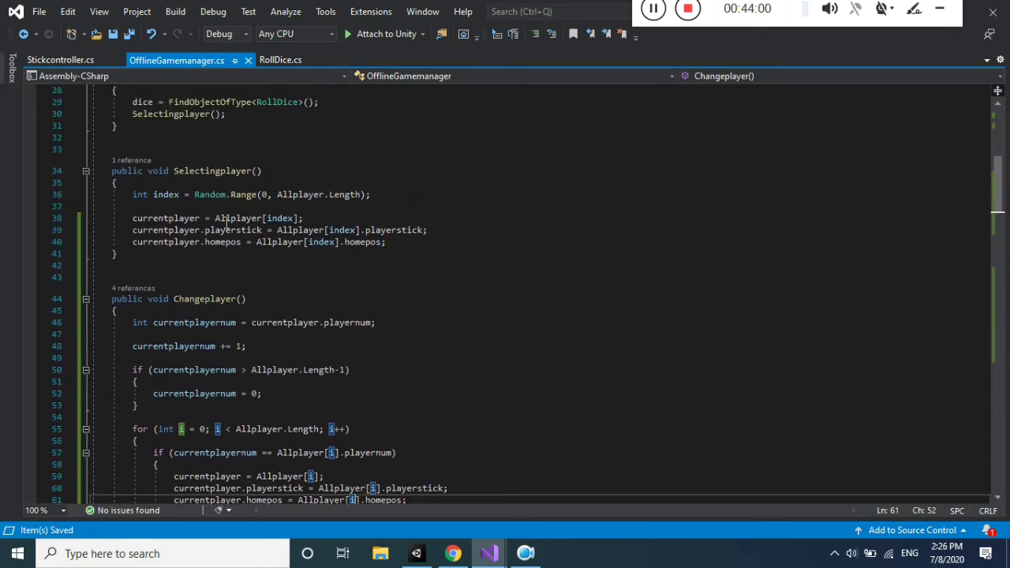
mouse_move(999, 185)
mouse_down()
mouse_move(998, 166)
mouse_move(980, 196)
mouse_up()
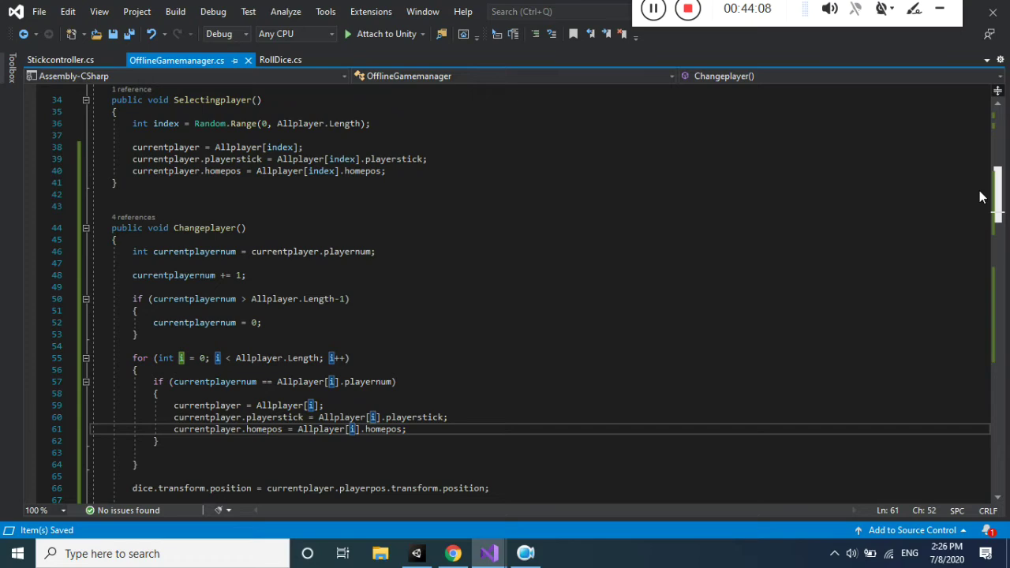
scroll(977, 186, up, 2)
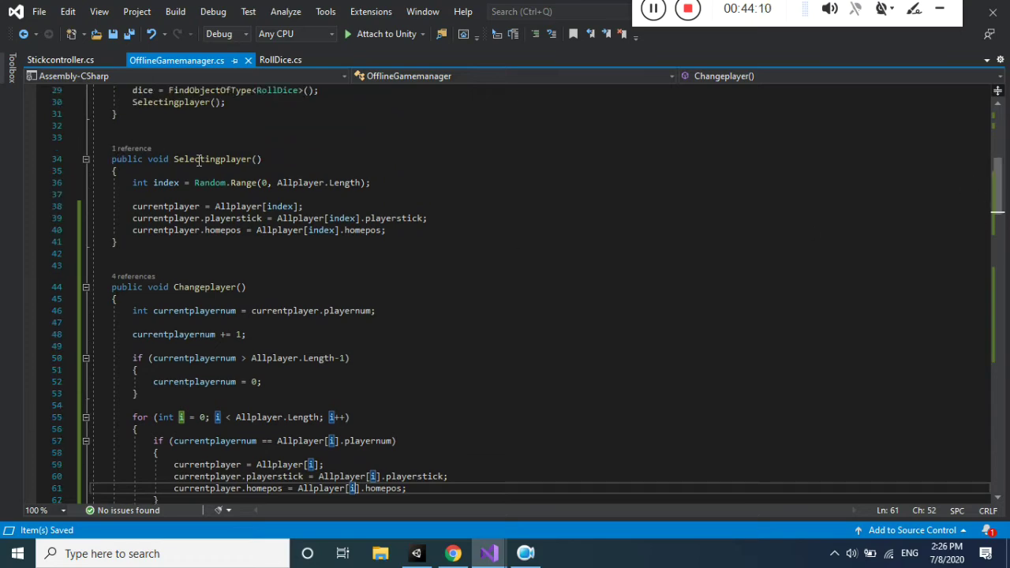
double_click(206, 288)
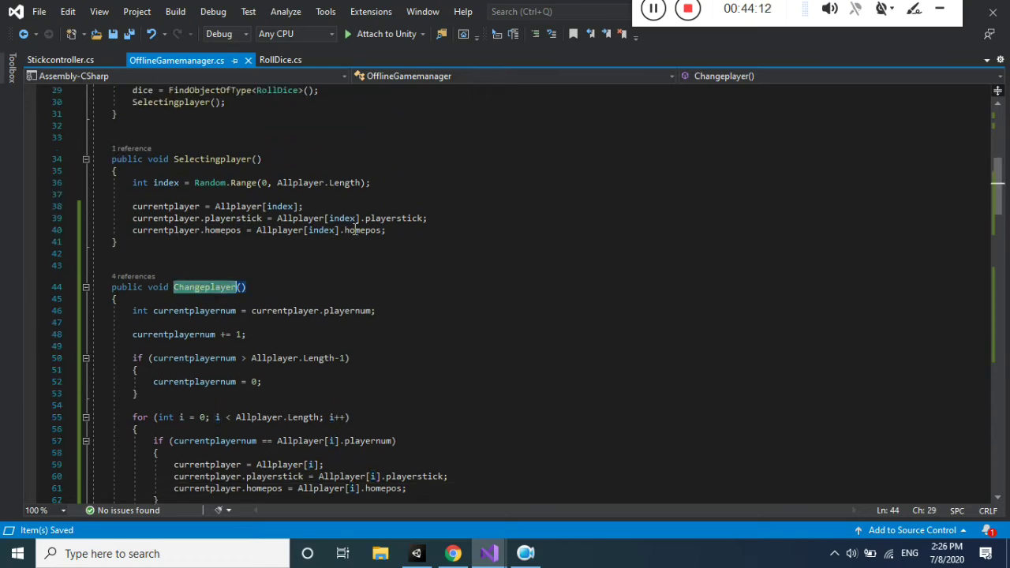
key(ctrl+c)
click(390, 230)
key(Return)
key(ctrl+v)
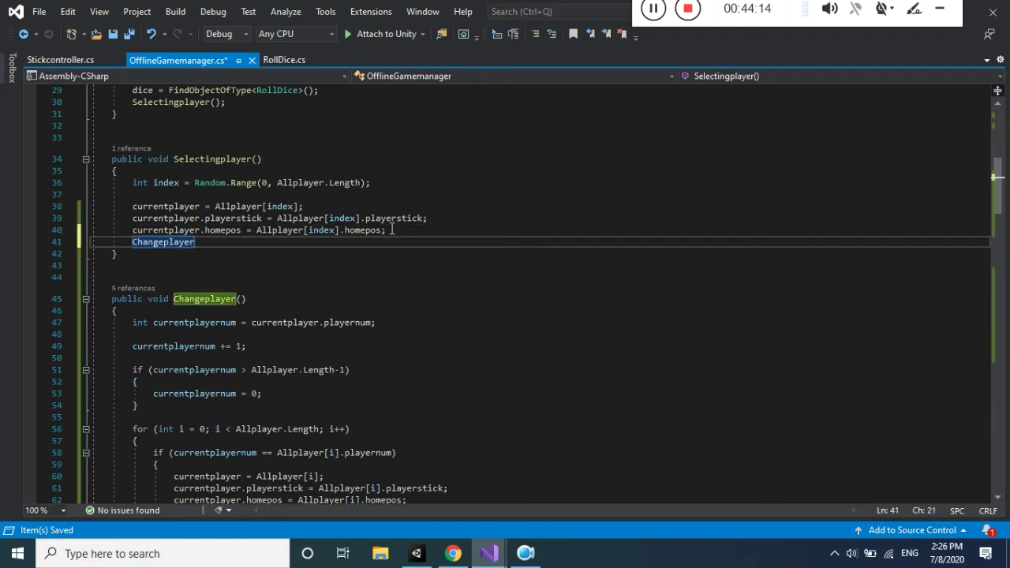
text(();)
key(ctrl+s)
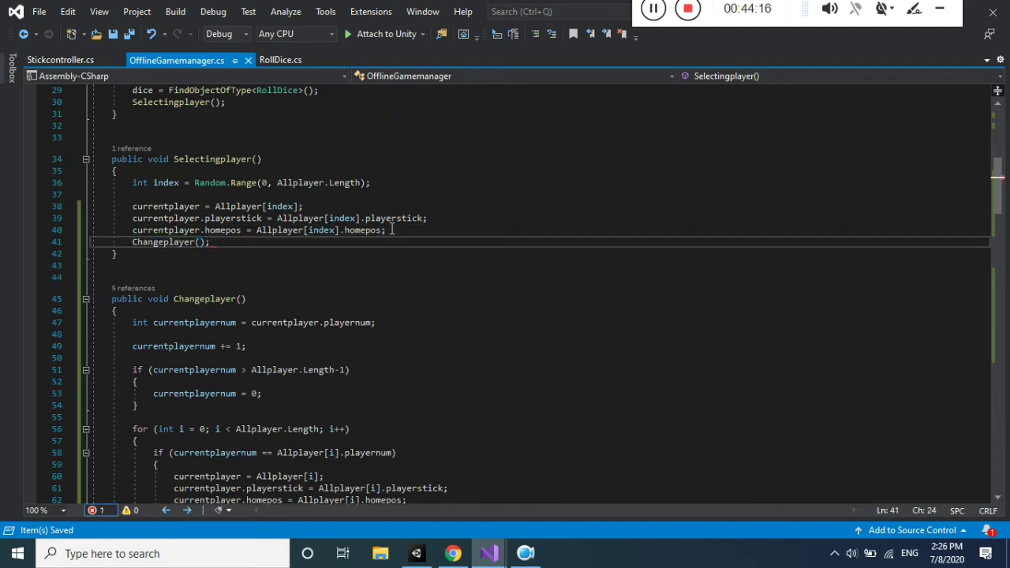
key(alt+Tab)
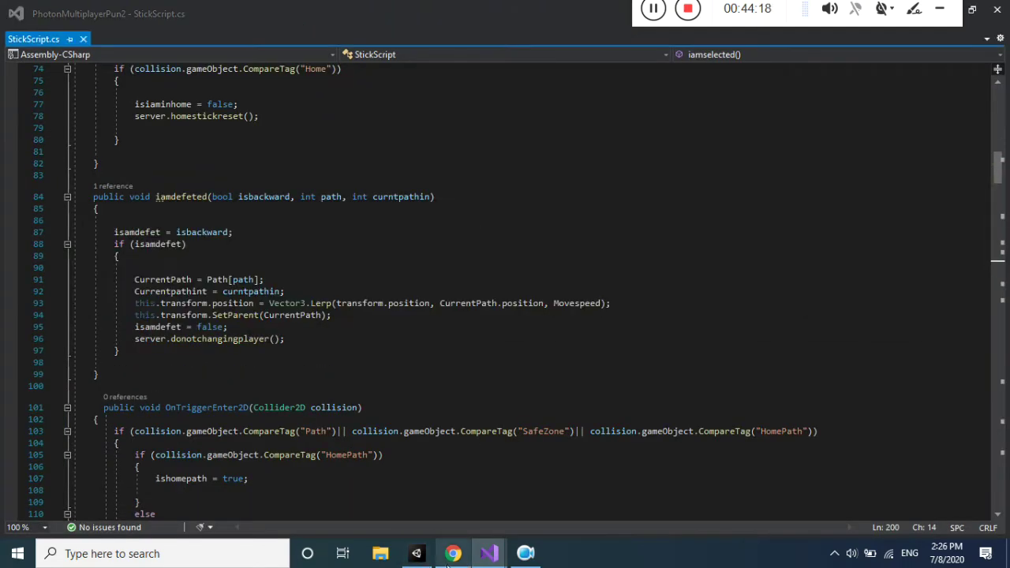
click(489, 553)
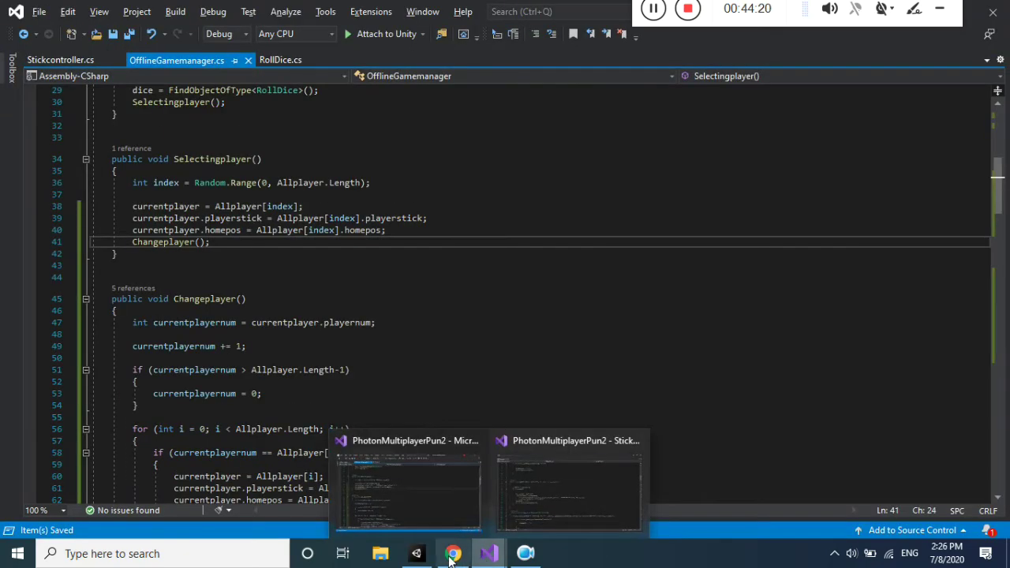
mouse_move(418, 557)
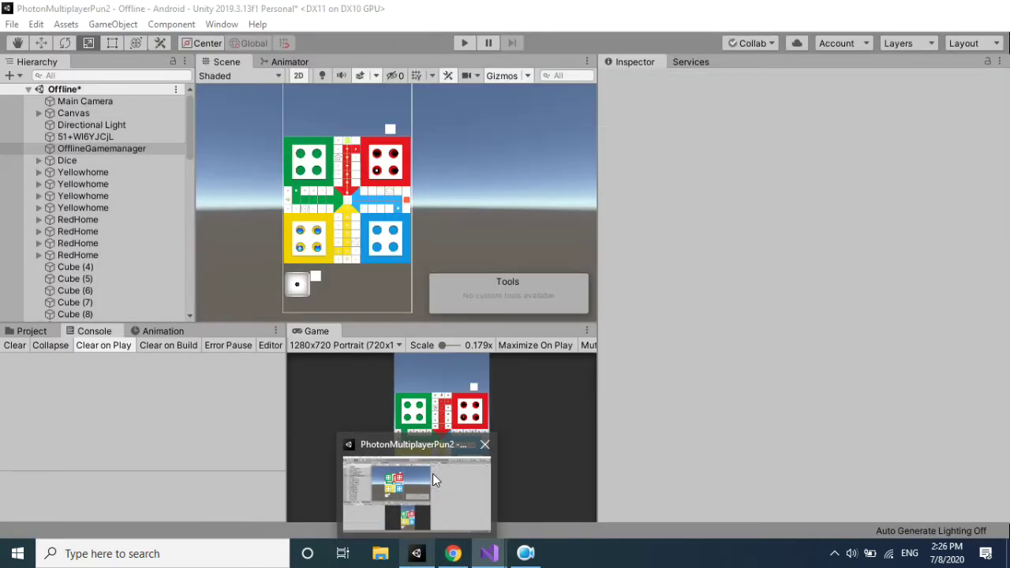
click(433, 473)
click(464, 44)
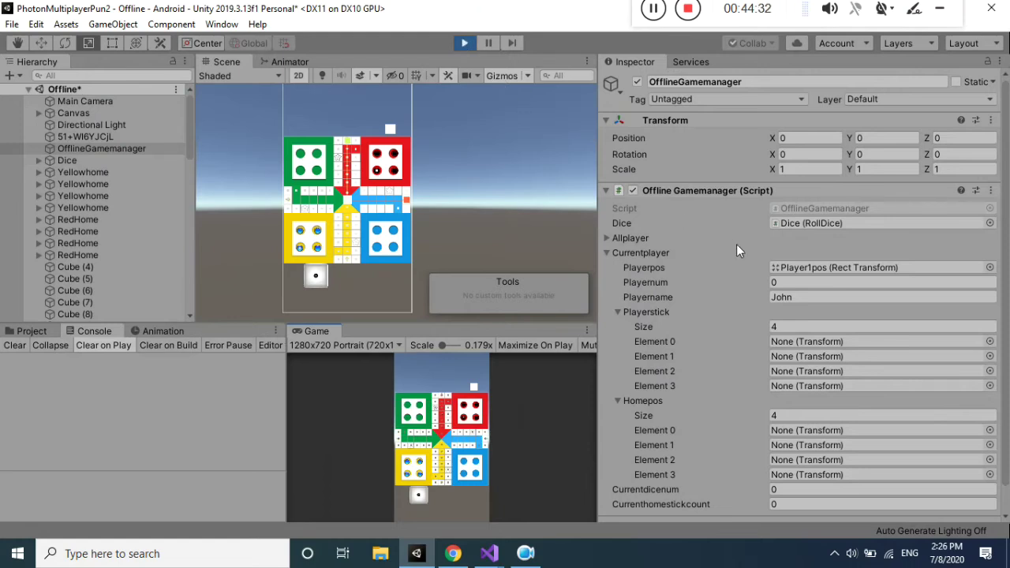
click(465, 44)
mouse_move(489, 553)
click(404, 508)
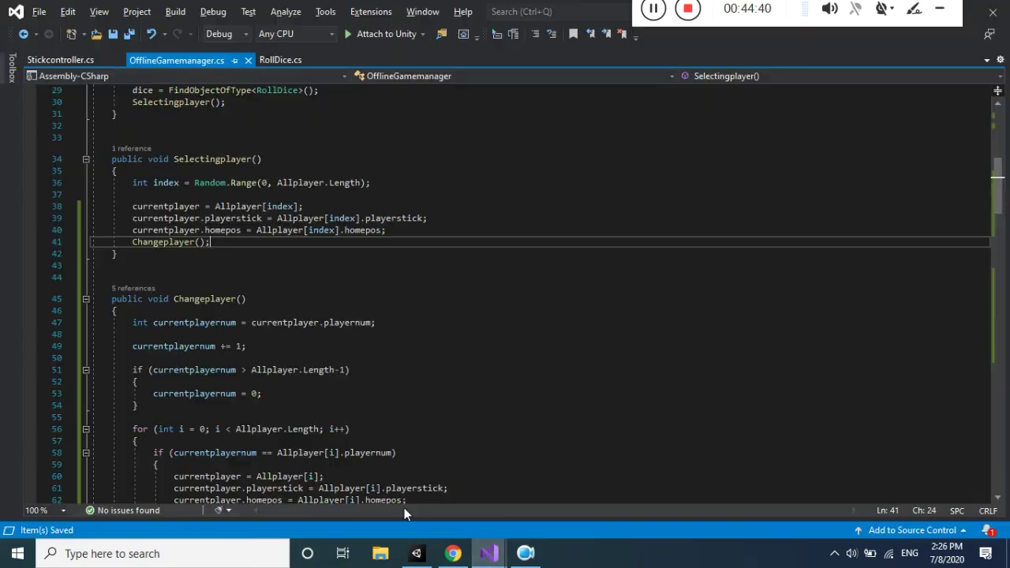
Replace currentplayer.playernum with 0 as currentplayernum's starting value in Changeplayer.
mouse_move(996, 202)
mouse_down()
mouse_move(995, 225)
mouse_move(995, 213)
mouse_up()
drag(250, 194, 371, 194)
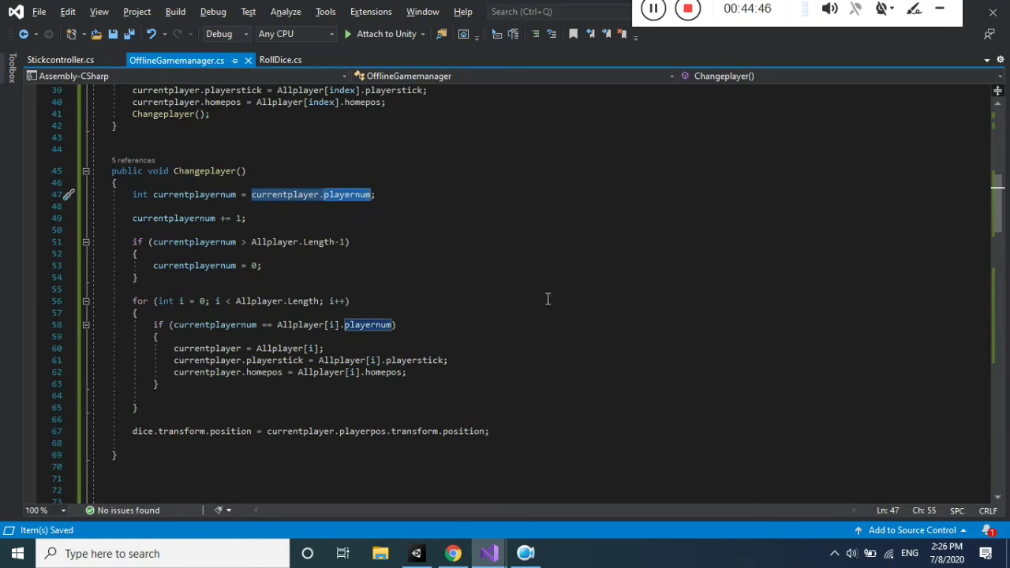
text(0)
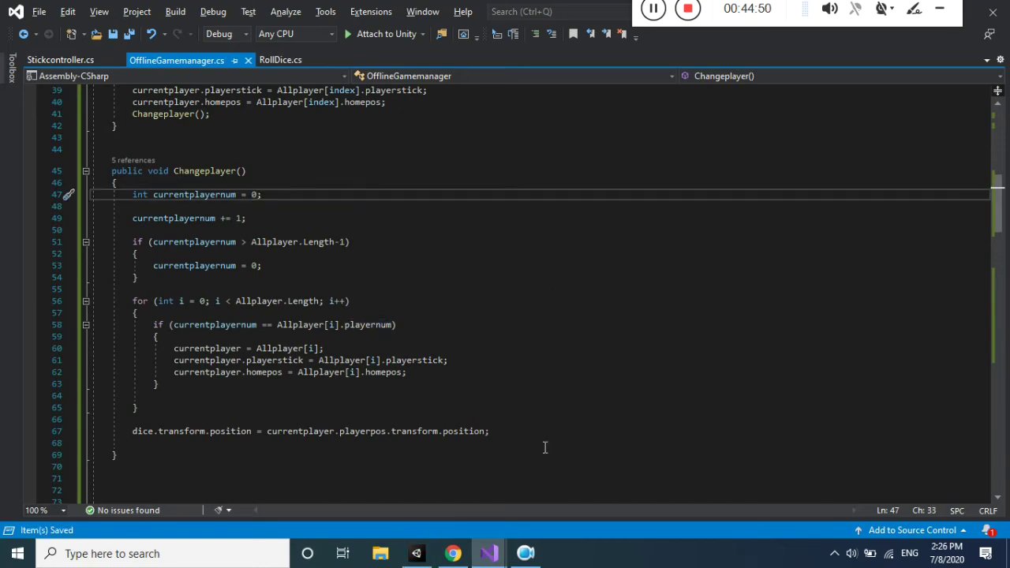
mouse_move(424, 557)
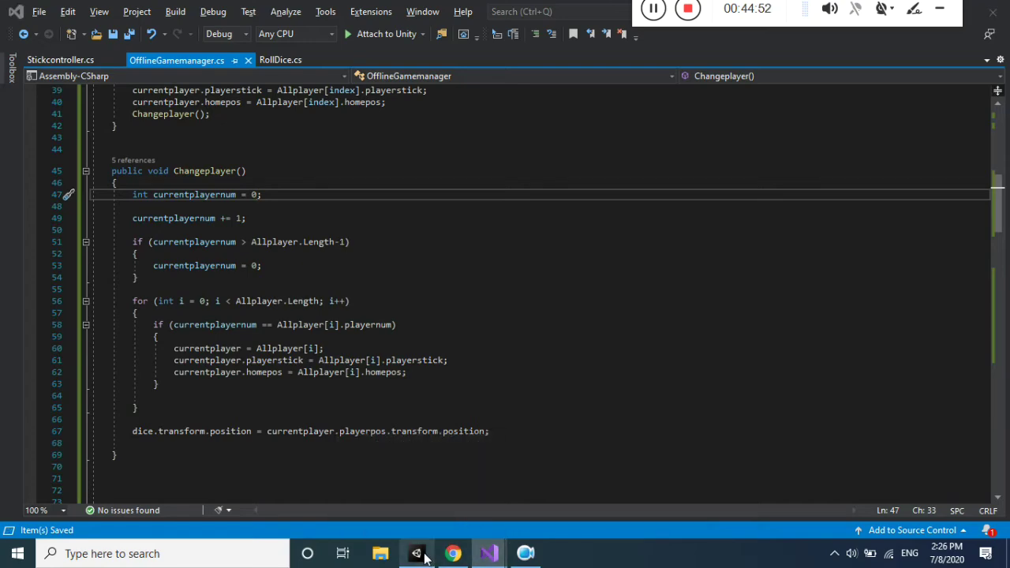
click(424, 555)
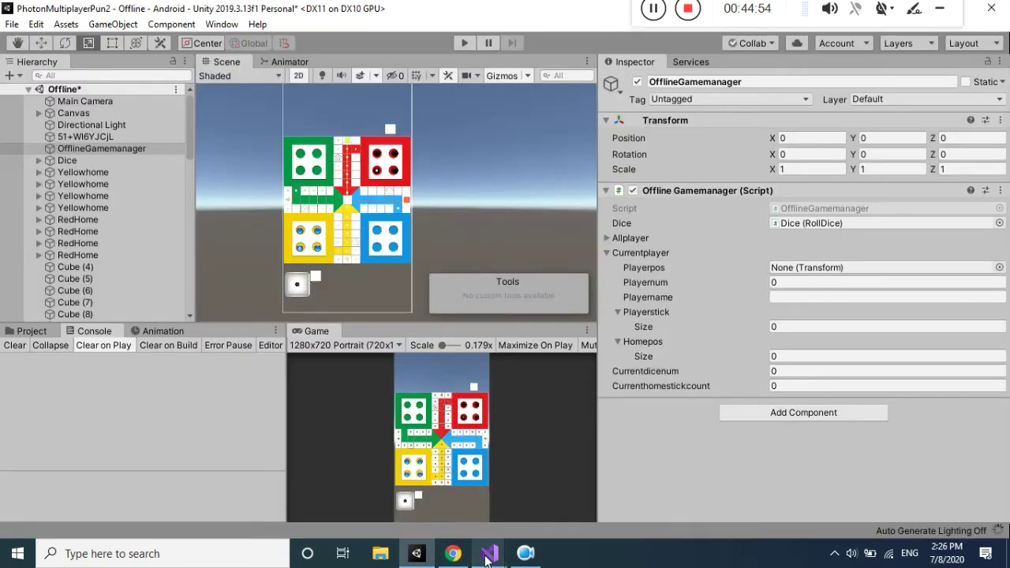
Play the game and roll twice, making Player2pos with Playernum 1 the current player.
click(463, 44)
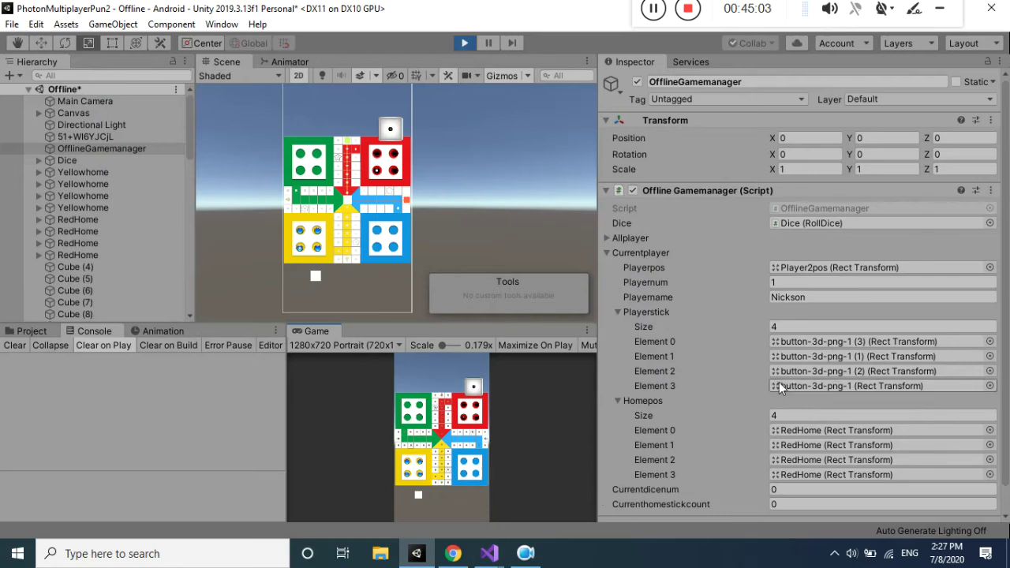
click(474, 394)
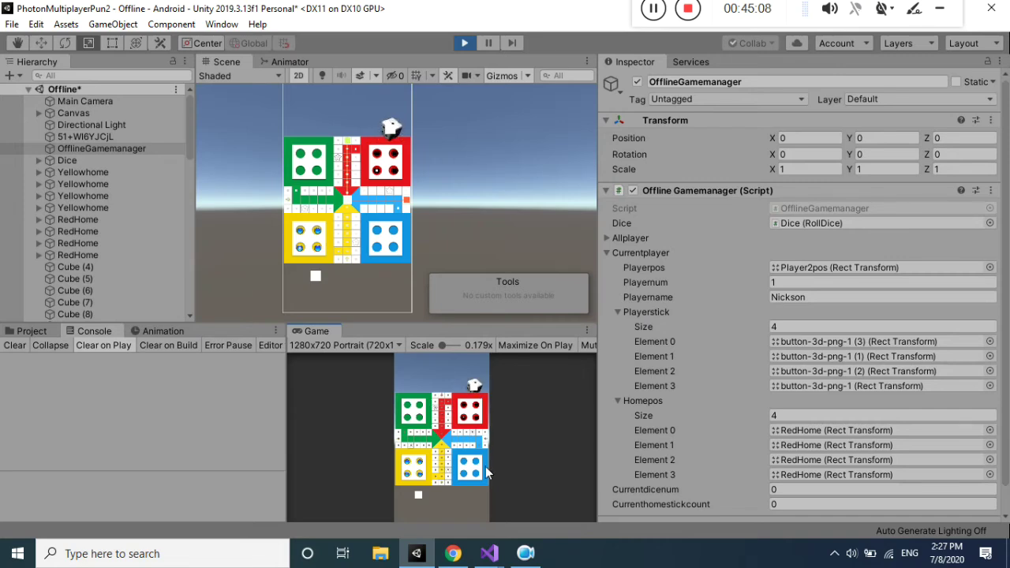
click(474, 390)
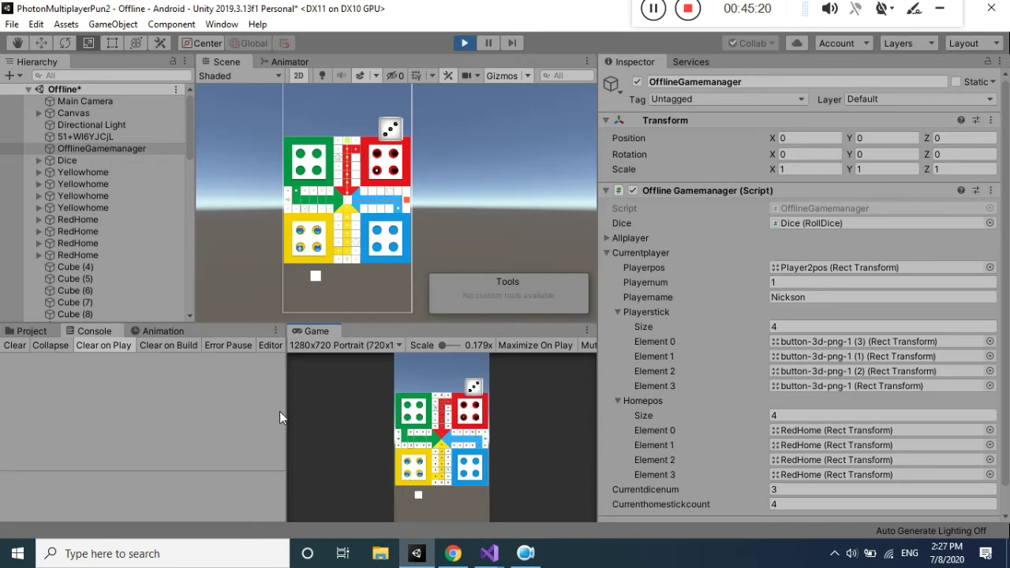
mouse_move(292, 411)
mouse_down()
mouse_move(265, 408)
mouse_move(285, 417)
mouse_up()
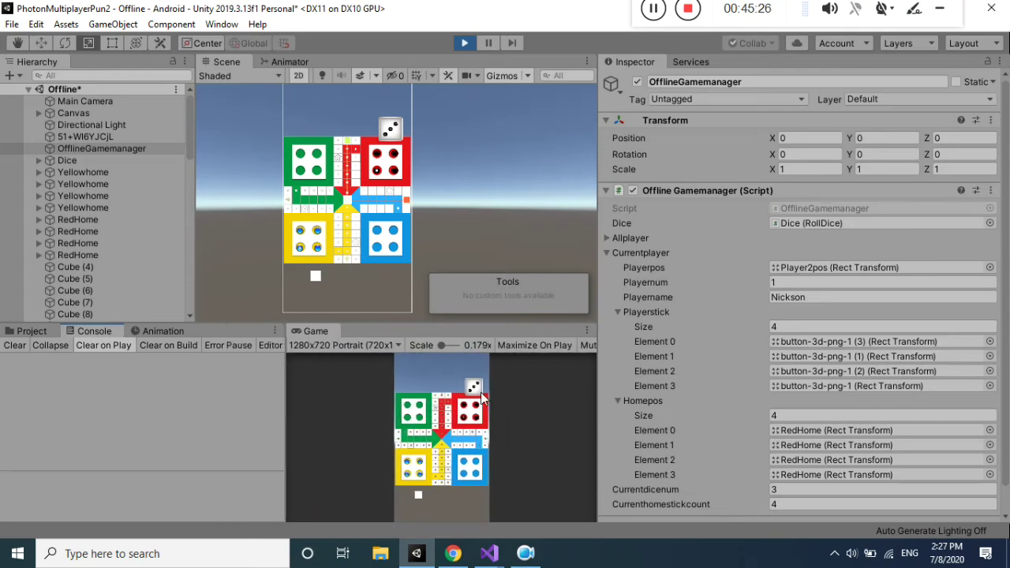
click(607, 252)
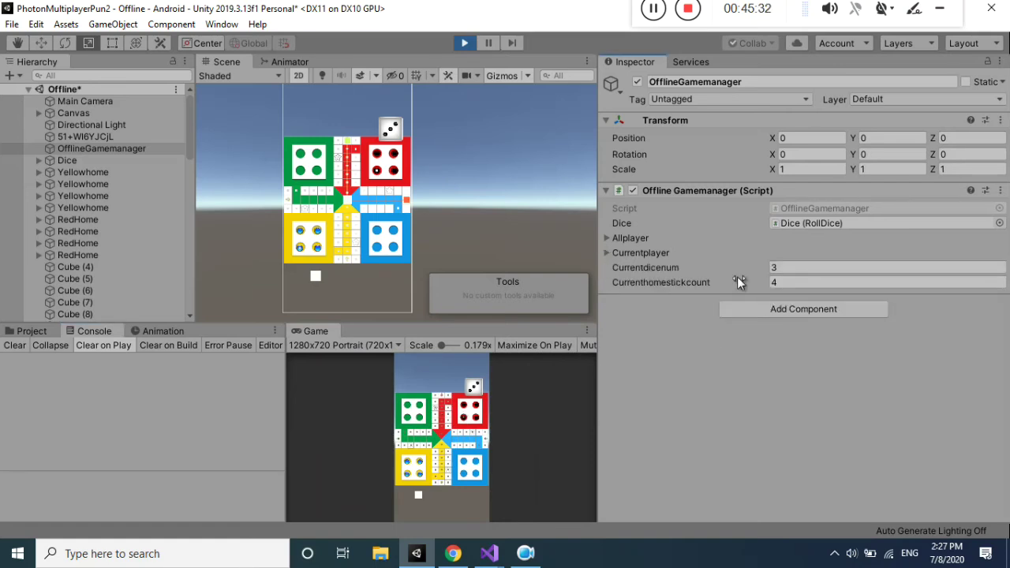
mouse_move(500, 557)
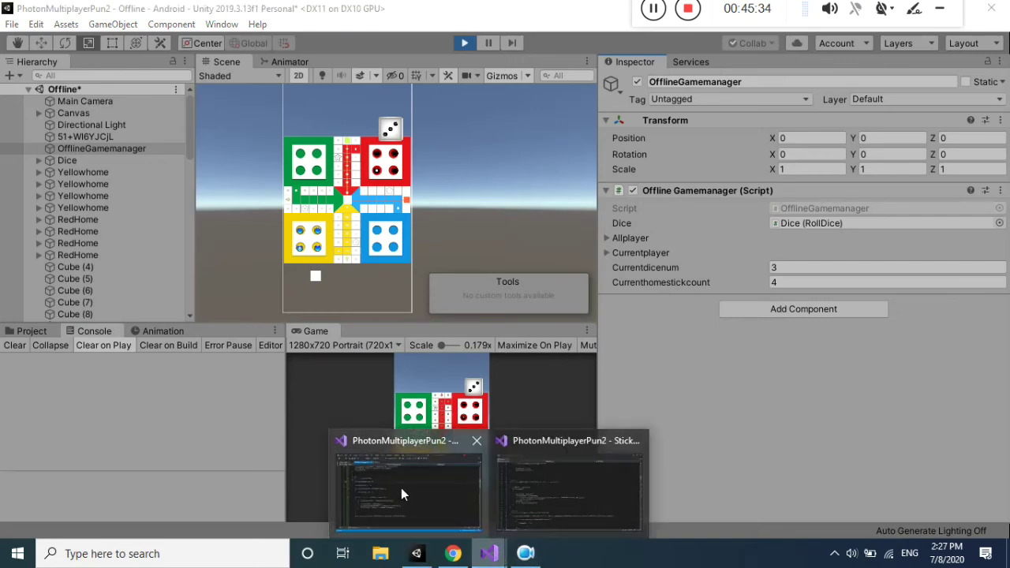
click(401, 488)
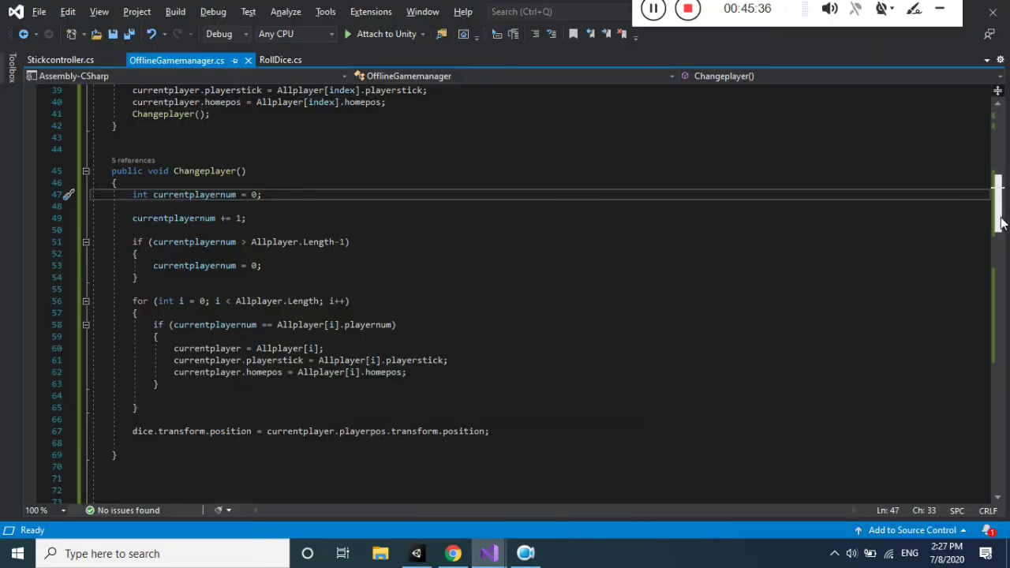
Review the Changeplayer() code in OfflineGamemanager while the Unity game is running.
drag(1003, 229, 1004, 252)
click(431, 556)
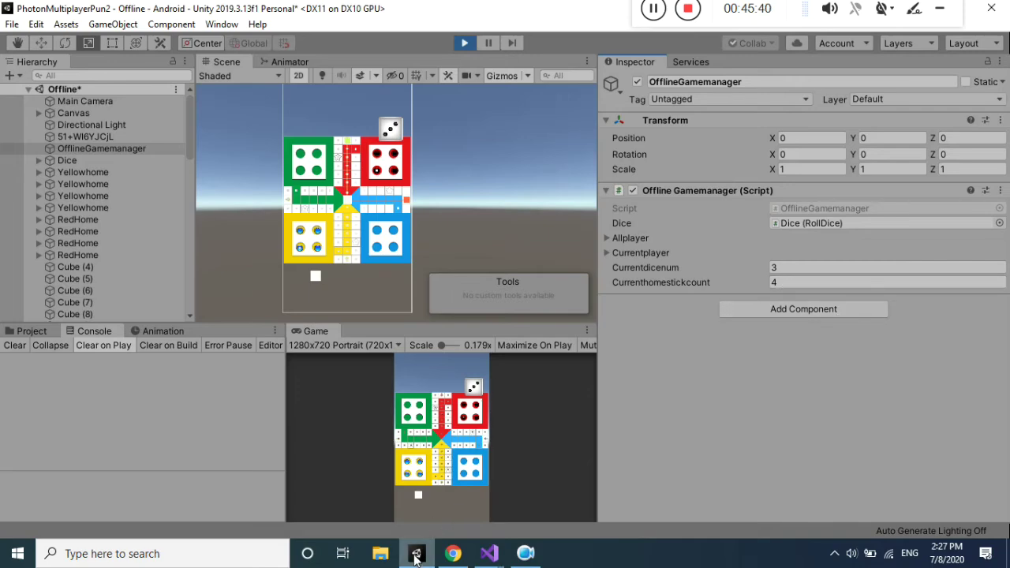
click(416, 554)
click(416, 556)
click(416, 556)
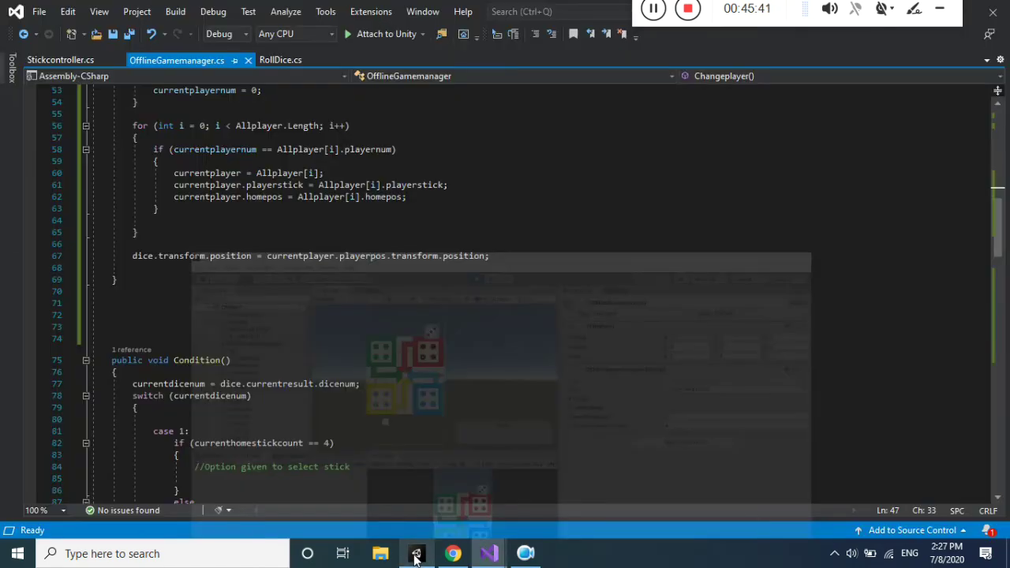
scroll(999, 245, down, 2)
scroll(1000, 265, down, 5)
drag(999, 265, 1004, 294)
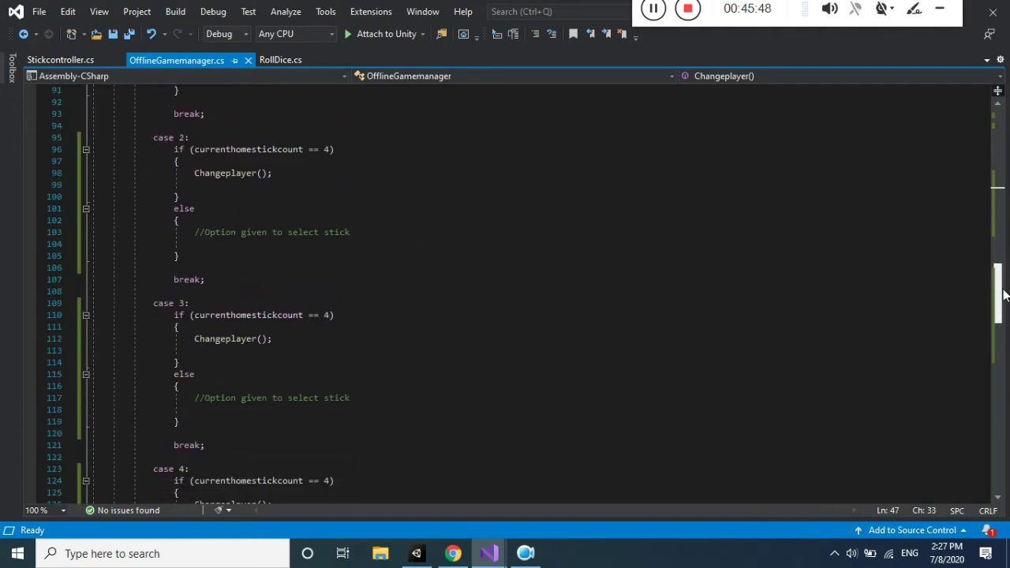
drag(1003, 294, 1007, 198)
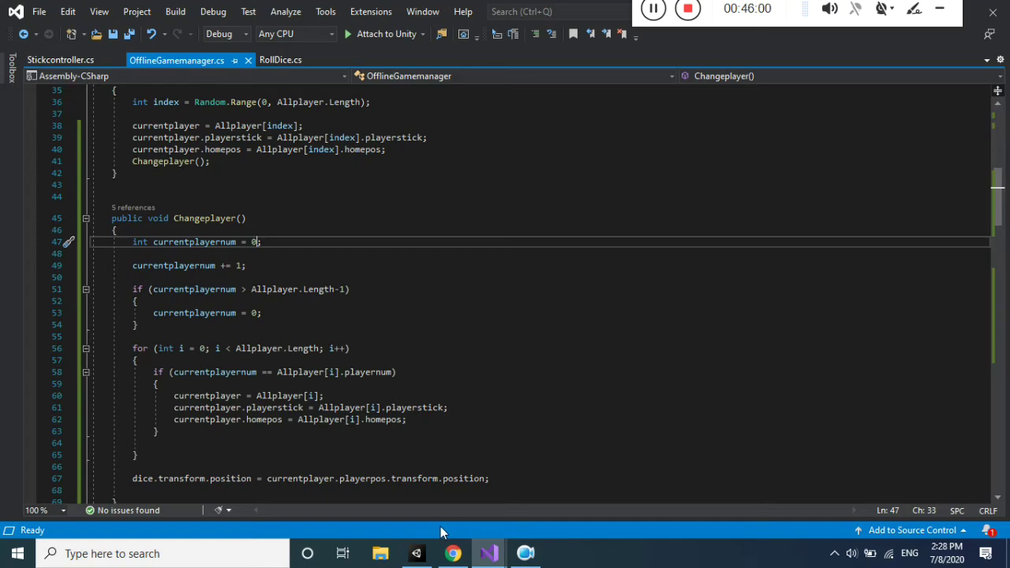
Stop Unity Play mode and return to the OfflineGamemanager script.
mouse_move(491, 556)
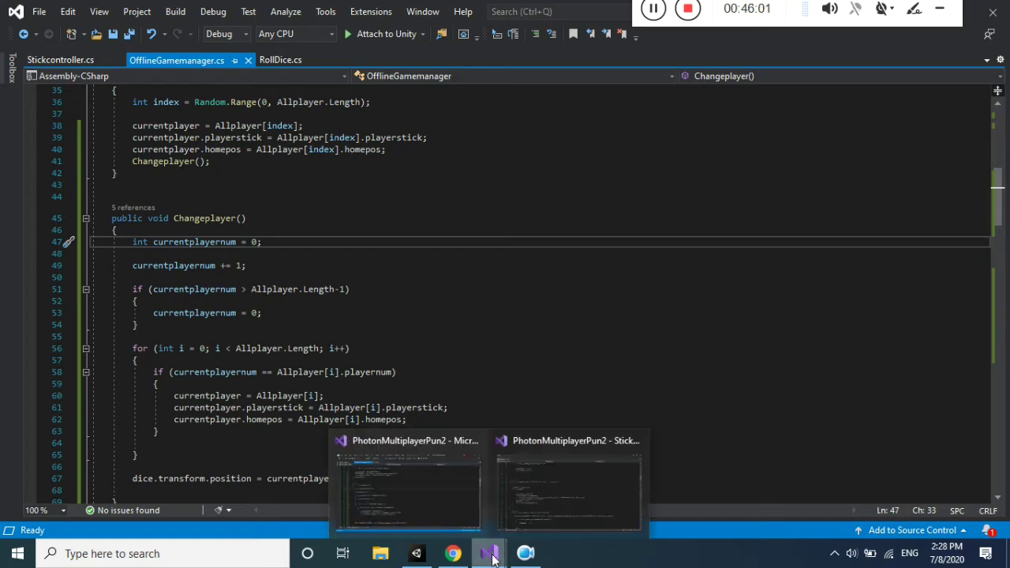
click(418, 555)
click(464, 43)
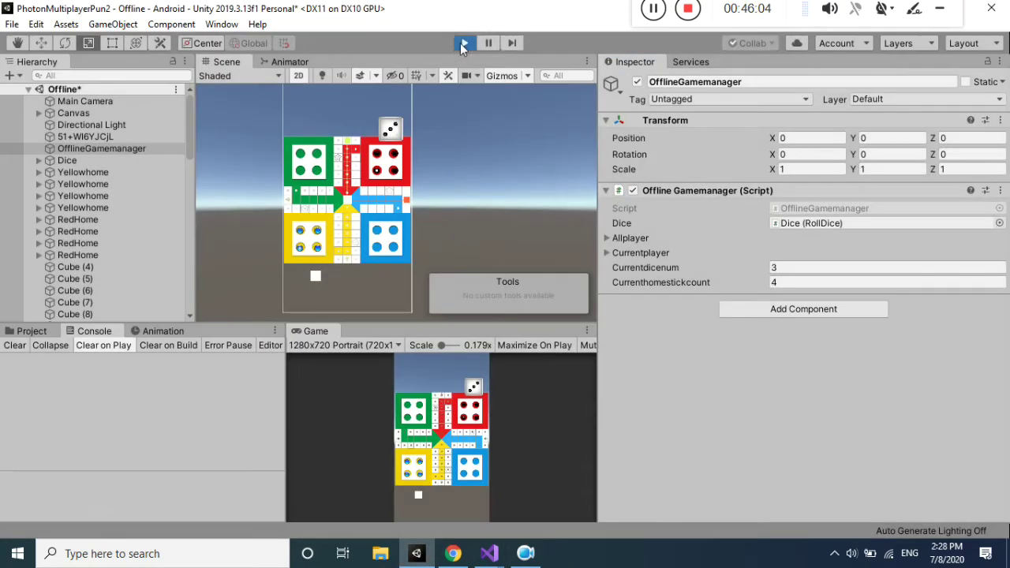
click(413, 554)
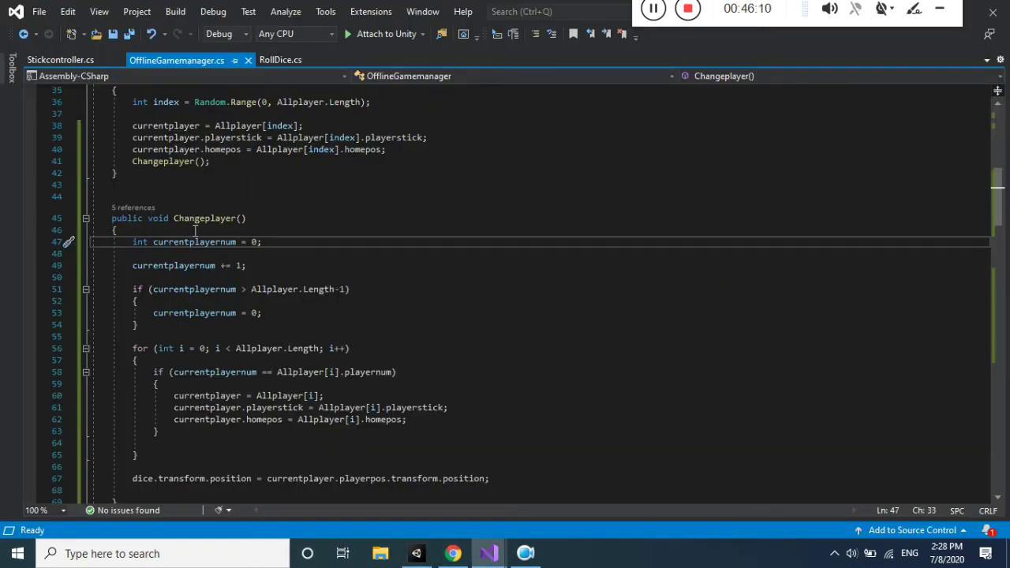
Delete the local 'int currentplayernum = 0;' declaration inside Changeplayer().
click(144, 262)
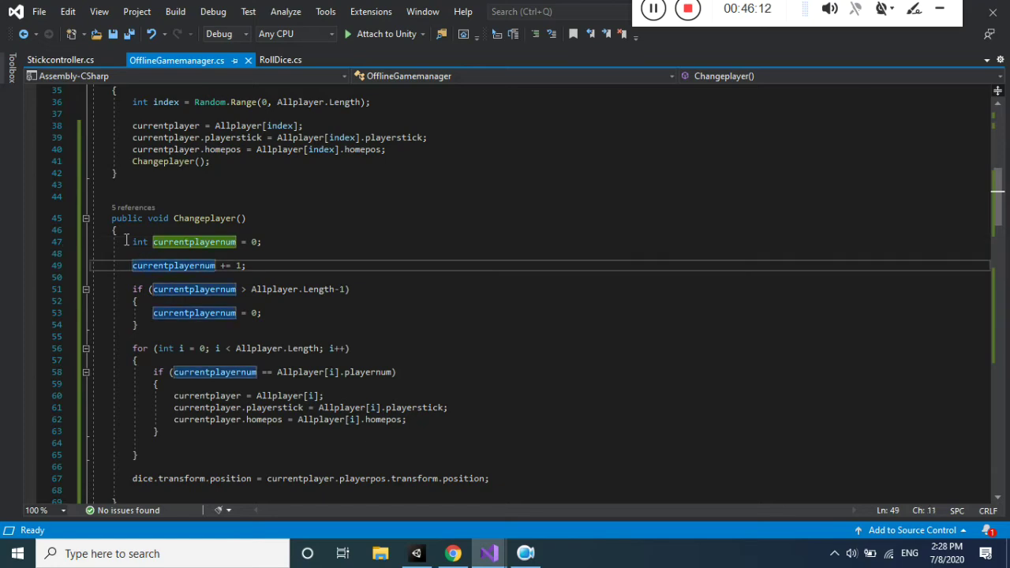
click(130, 242)
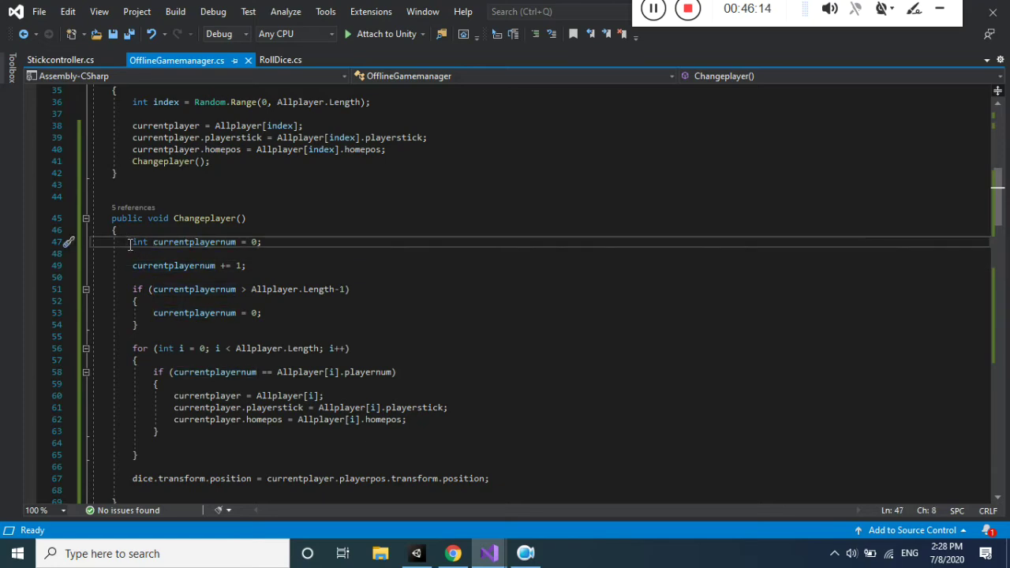
drag(133, 242, 261, 244)
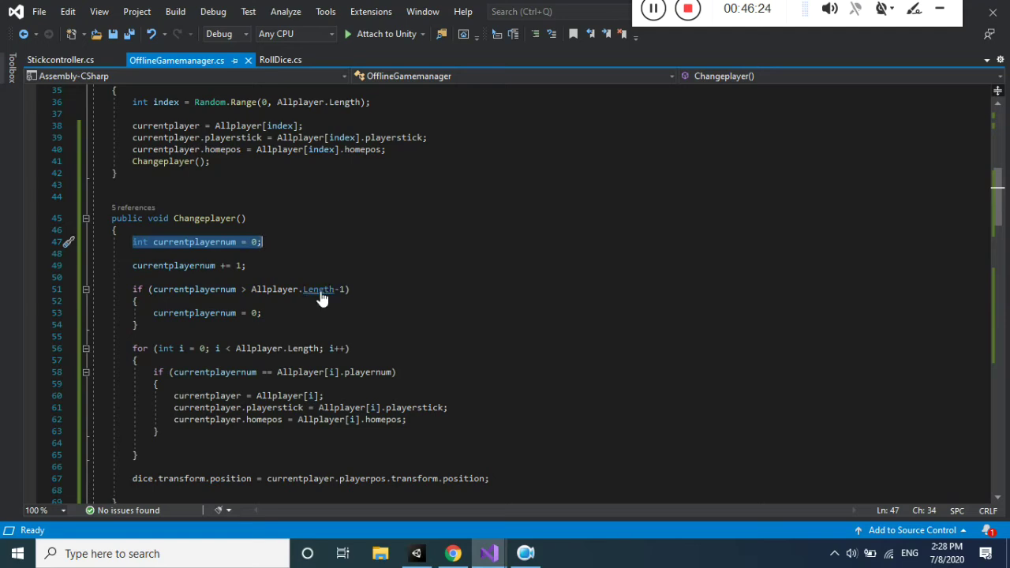
key(Delete)
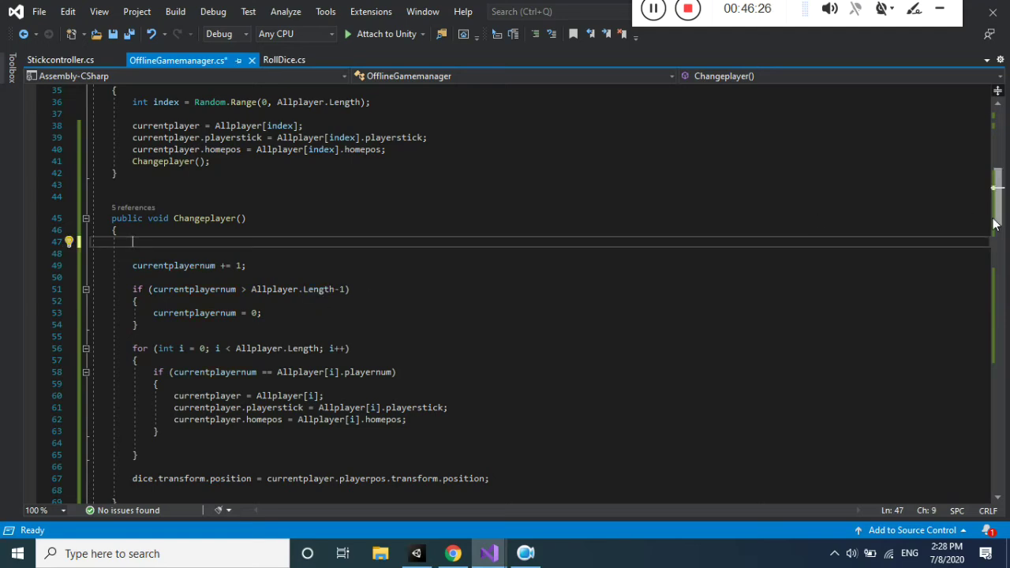
Add 'int currentplayernum = 0;' as a field below currenthomestickcount and save.
drag(995, 225, 995, 162)
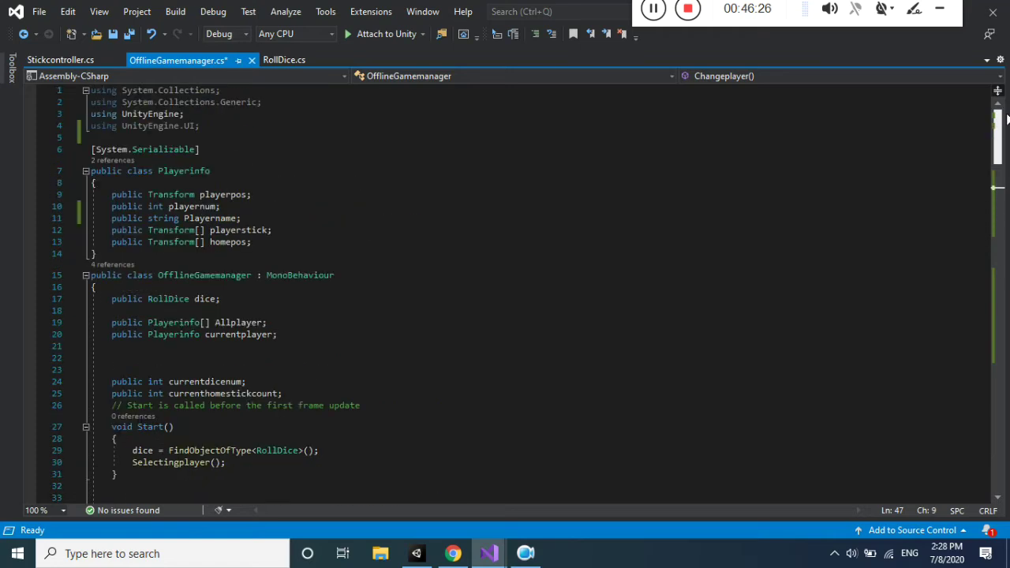
click(267, 245)
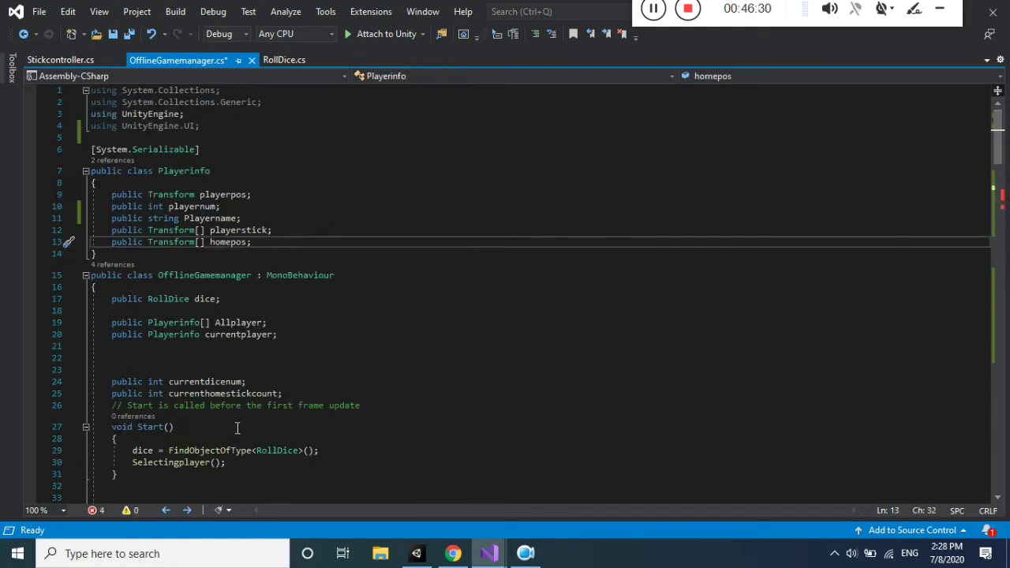
click(311, 399)
key(Return)
text(int currentplayernum = 0;)
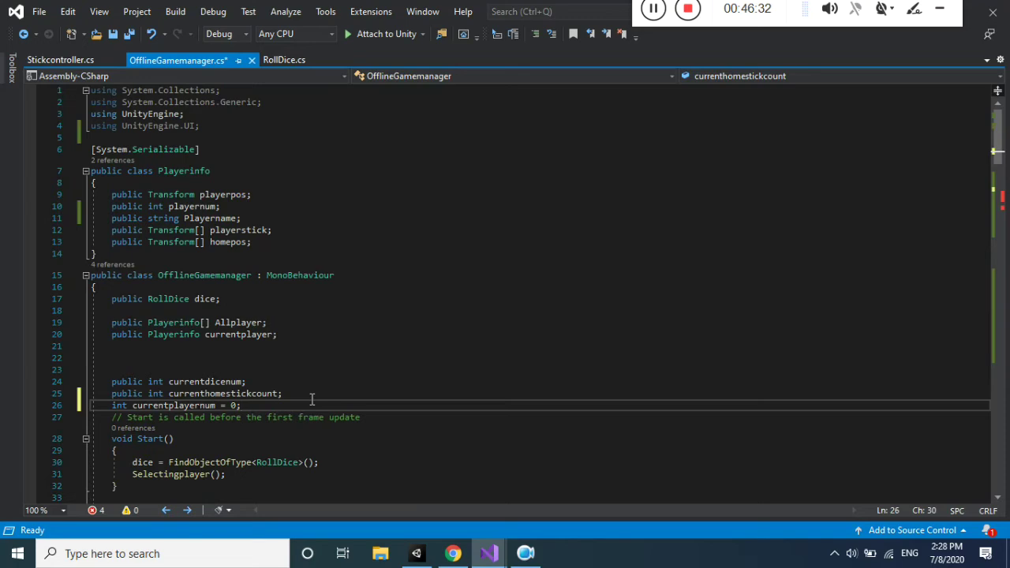
key(ctrl+s)
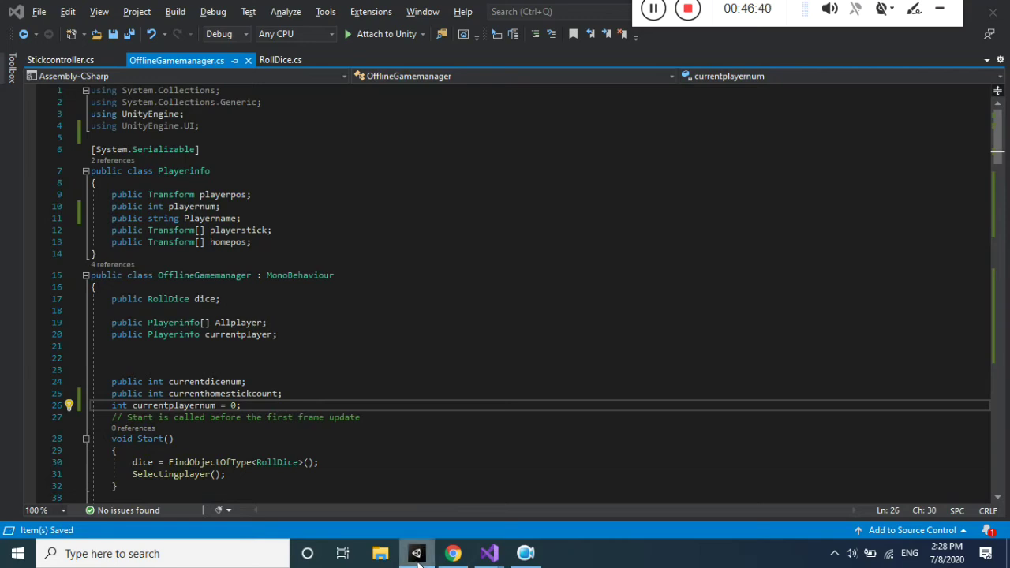
Change the currentplayernum field's initial value from 0 to 1.
click(417, 556)
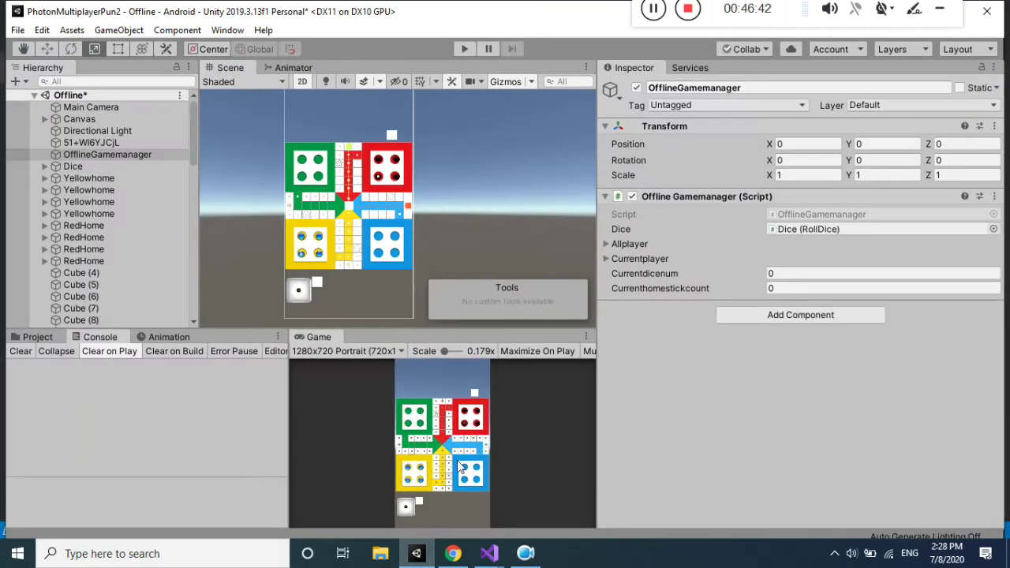
key(alt+Tab)
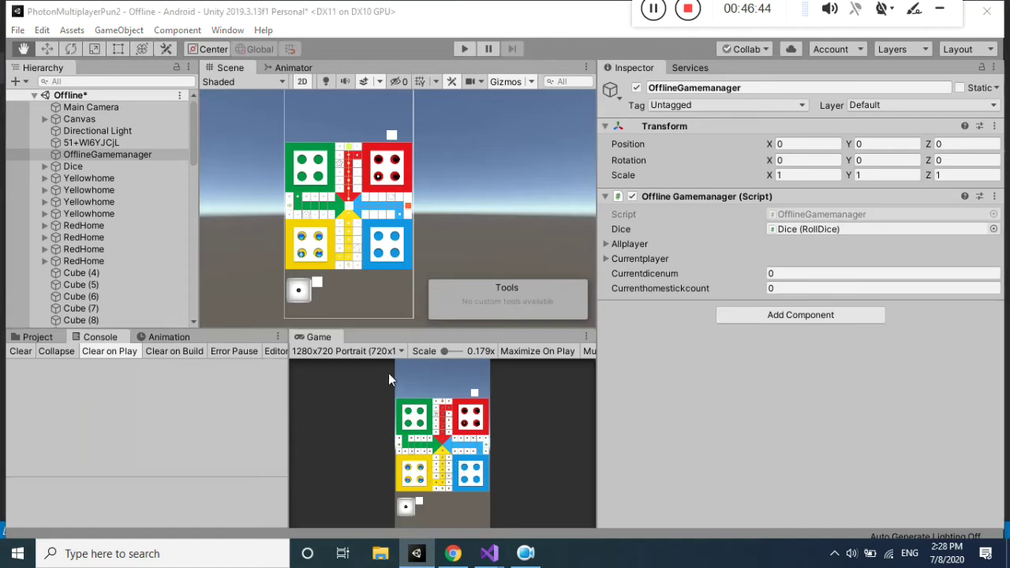
key(alt+Tab)
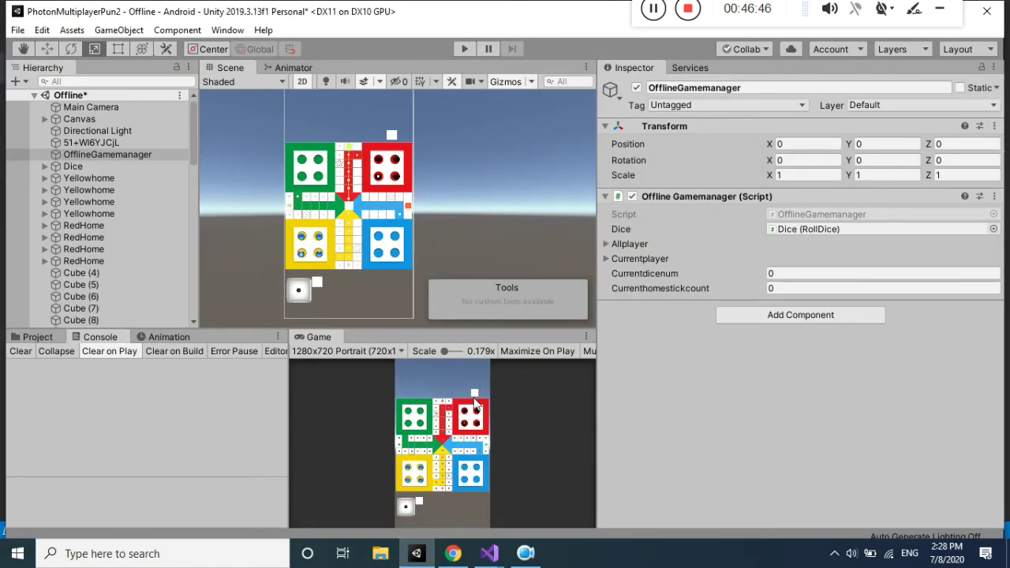
key(alt+Tab)
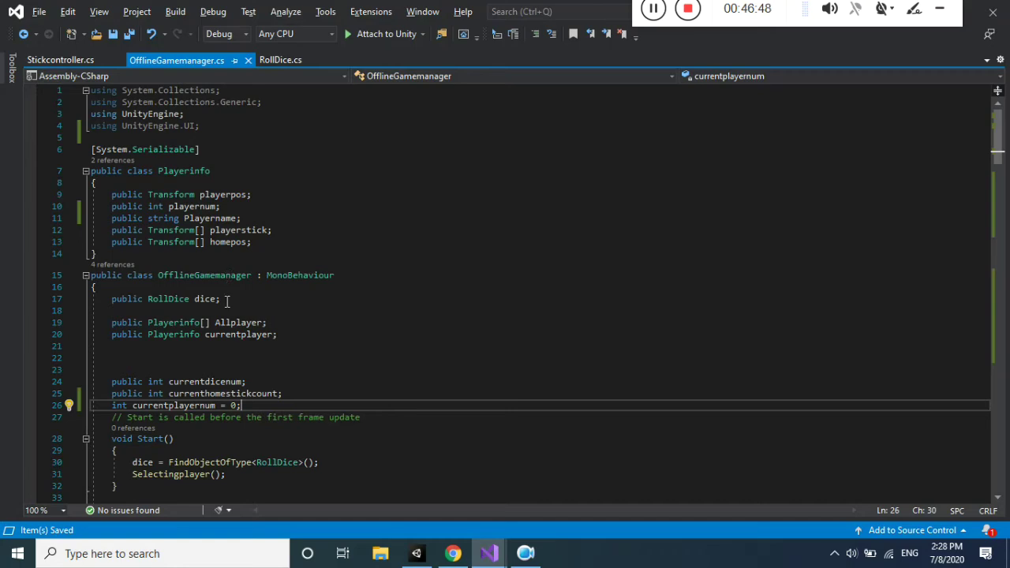
drag(236, 405, 231, 404)
text(1)
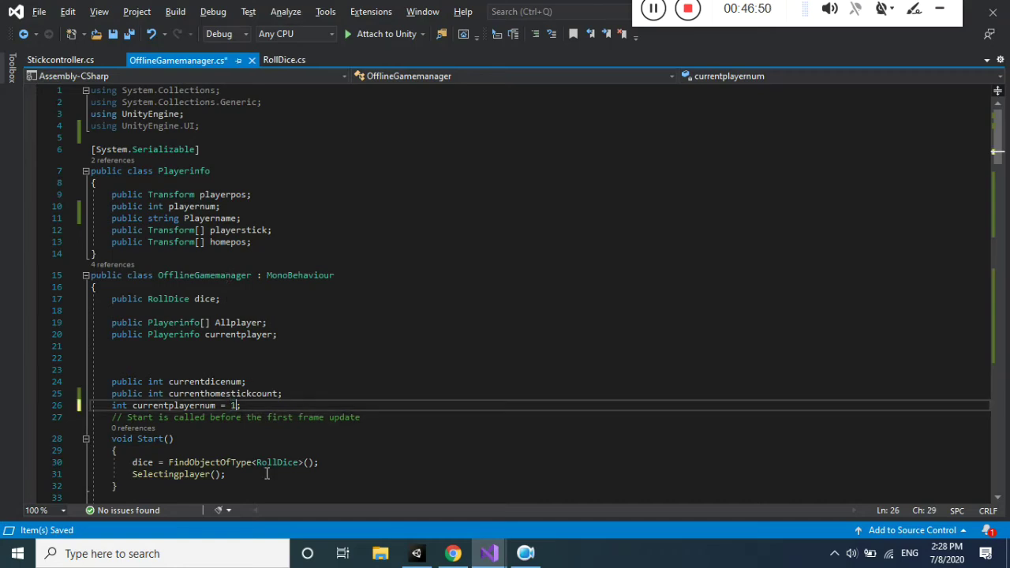
Play-test in Unity with Currentplayer expanded, roll the dice, then stop and return to the script.
key(alt+Tab)
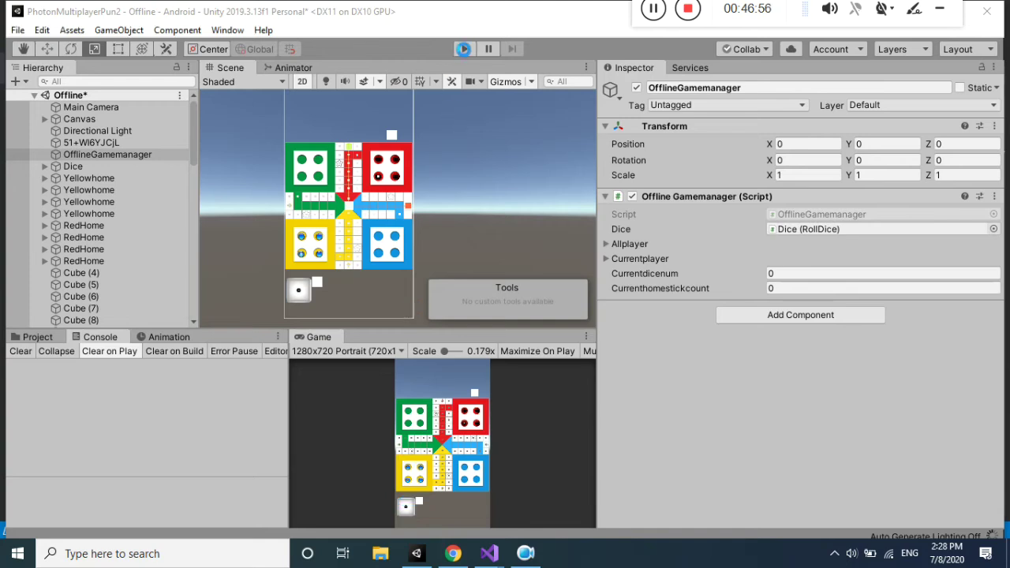
click(464, 49)
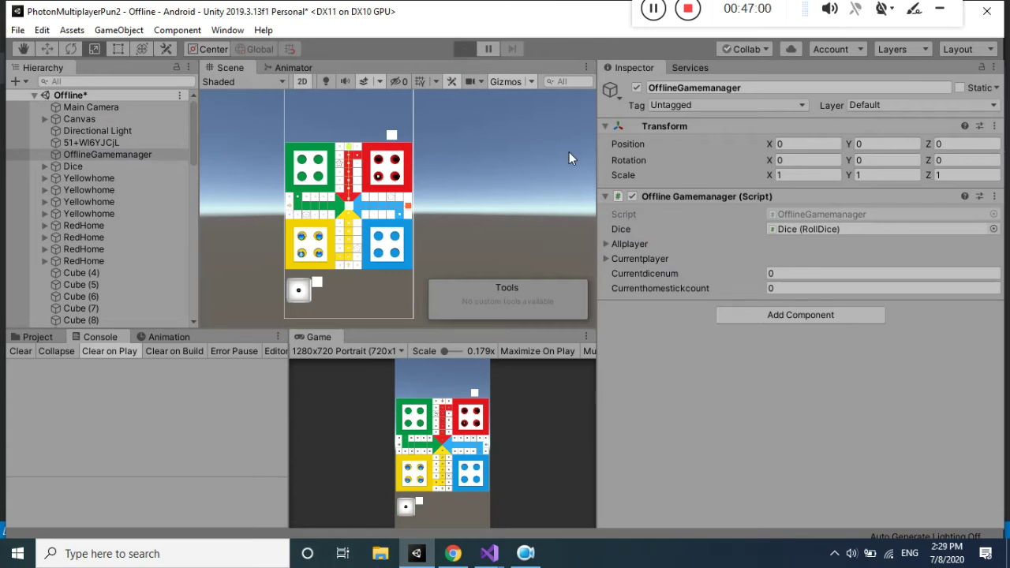
click(605, 259)
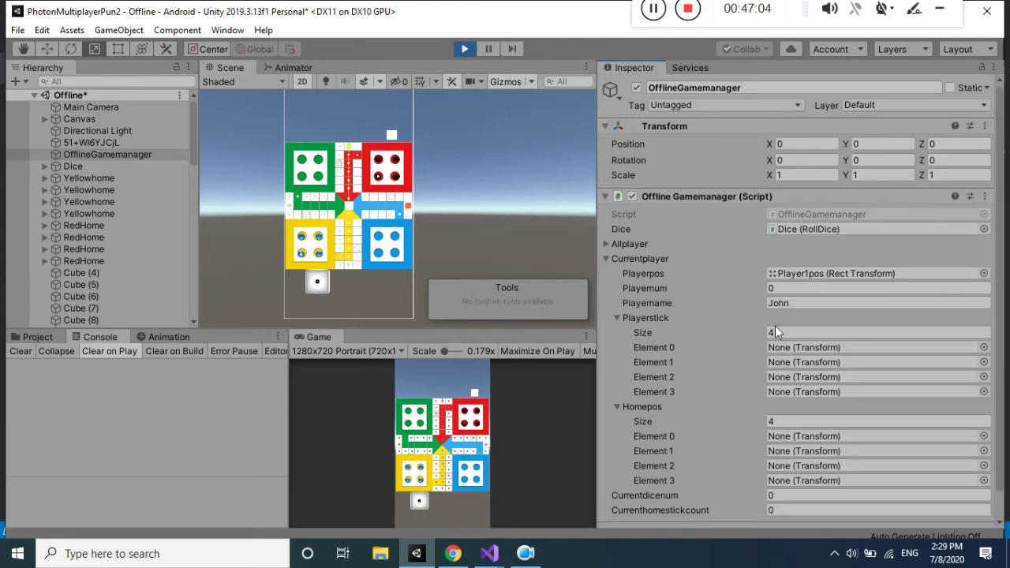
click(422, 507)
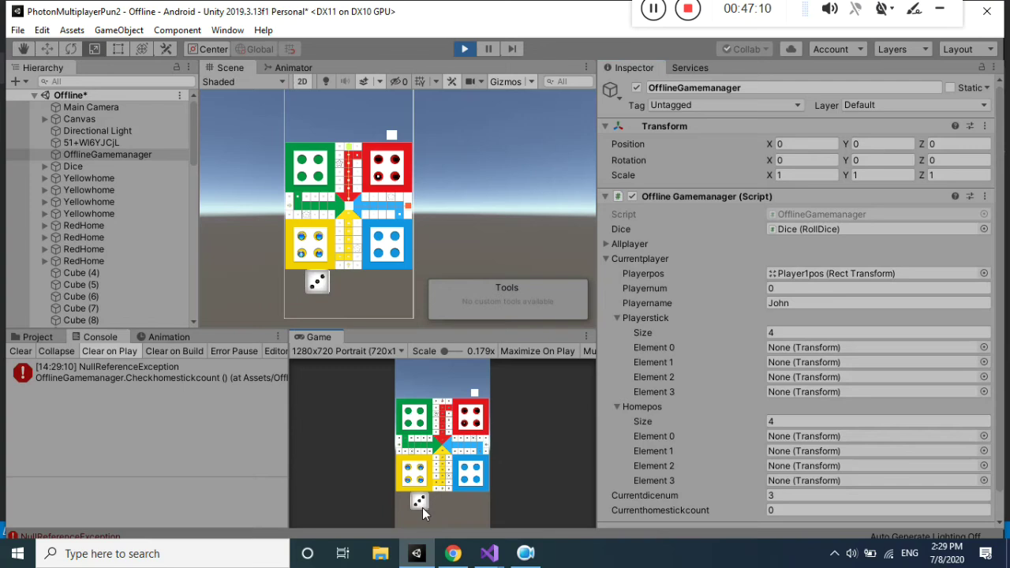
click(464, 48)
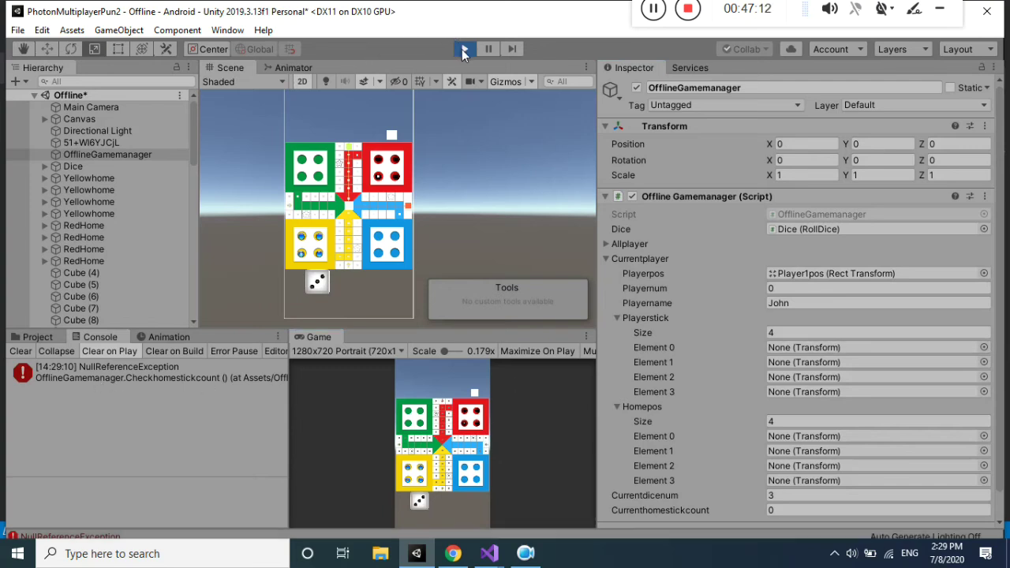
mouse_move(489, 553)
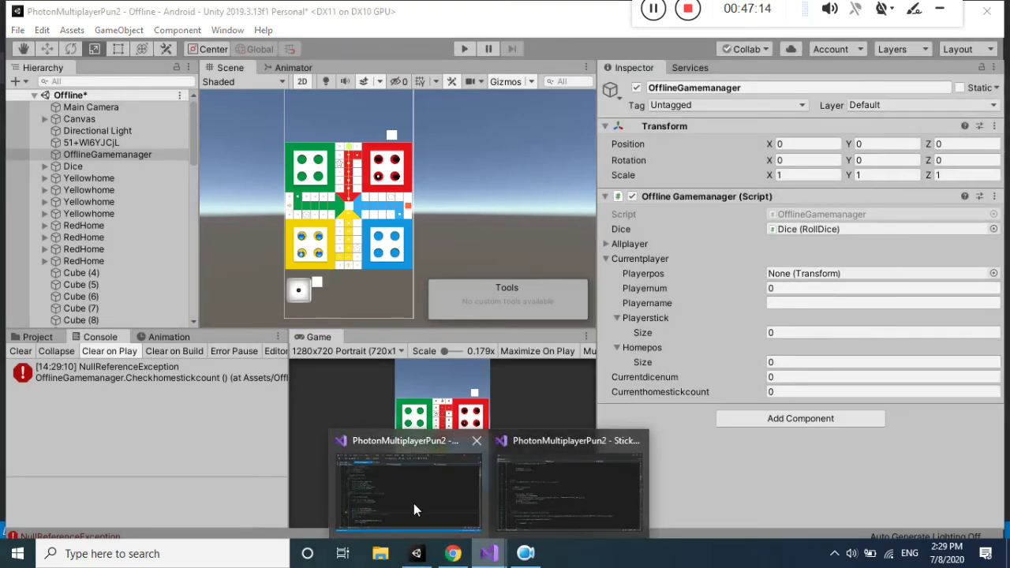
click(413, 503)
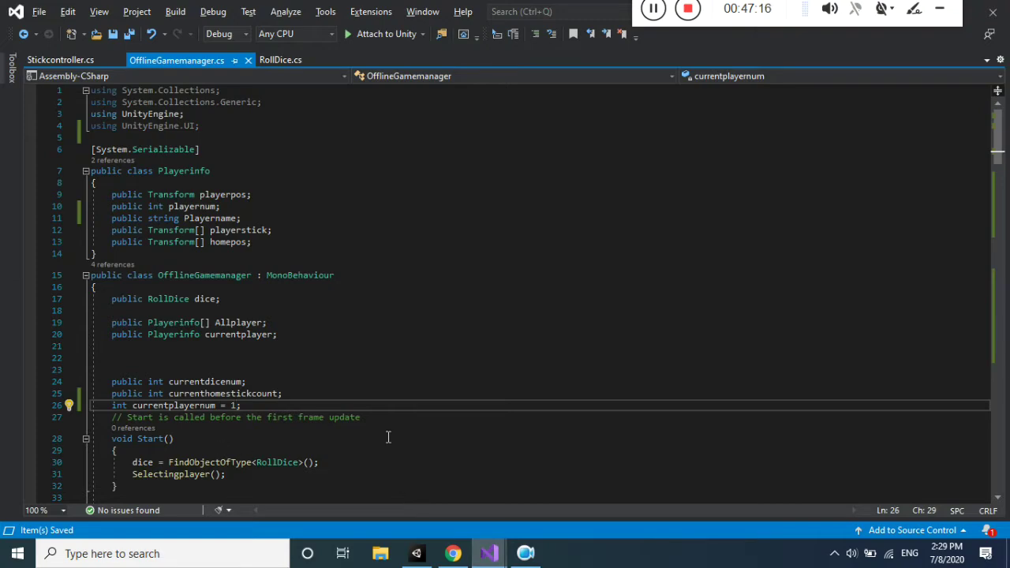
mouse_move(997, 134)
mouse_down()
mouse_move(998, 238)
mouse_move(1001, 202)
mouse_up()
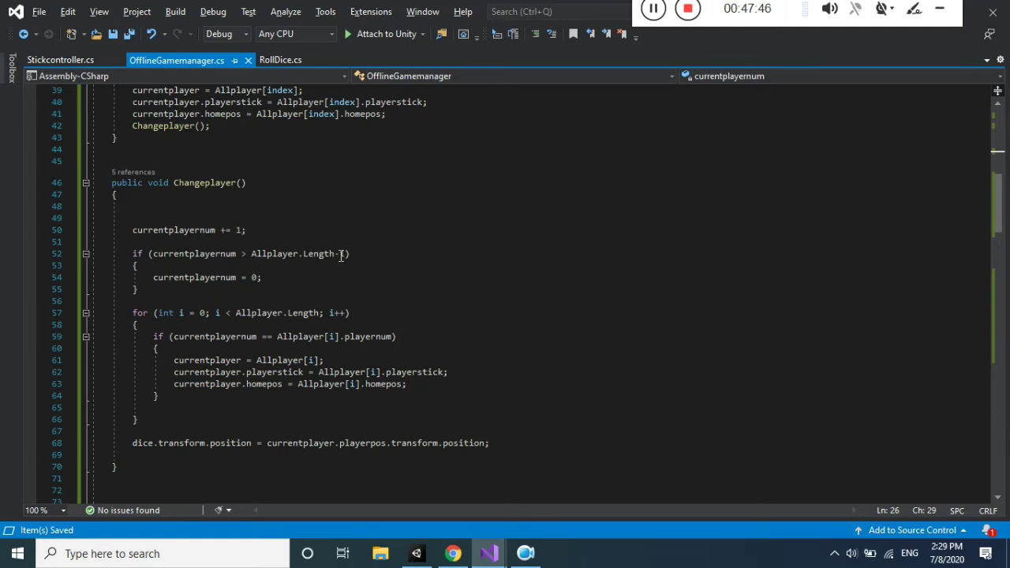
Inspect the for loop's Length check and undo the accidental edit to it.
click(321, 314)
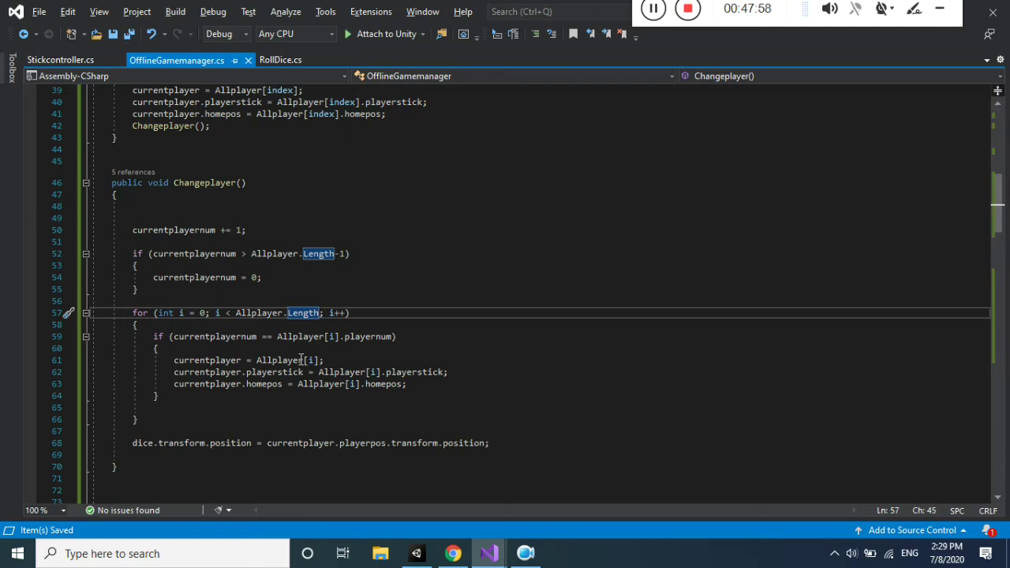
key(BackSpace)
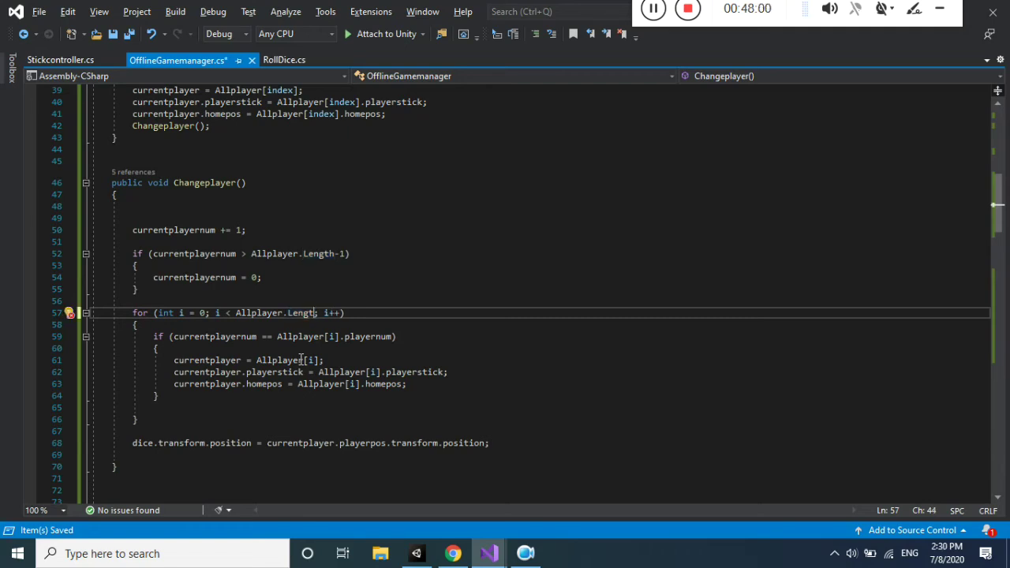
key(ctrl+z)
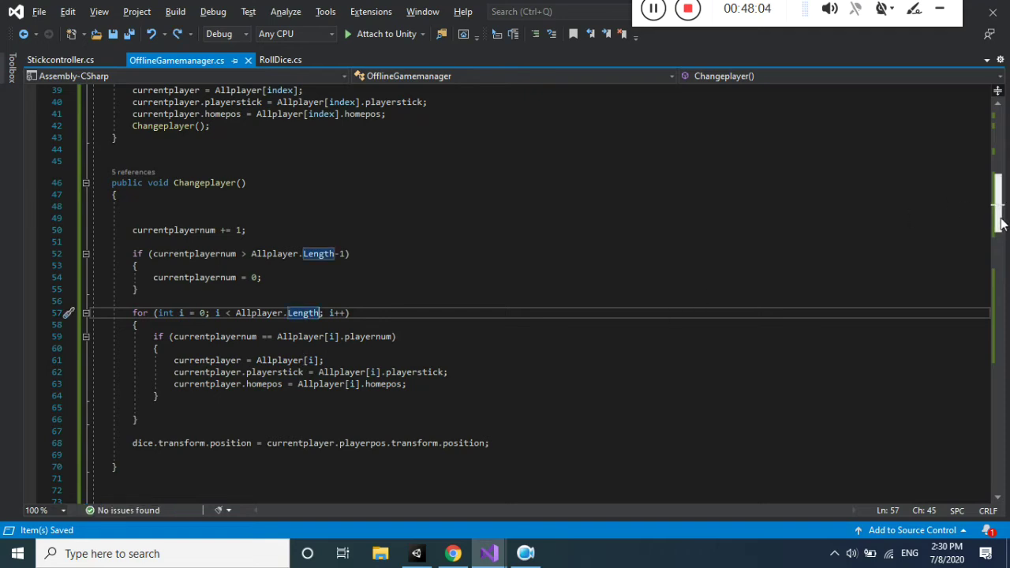
Change currentplayernum's initial value from 1 to 0, then start the game in Unity.
drag(998, 218, 998, 154)
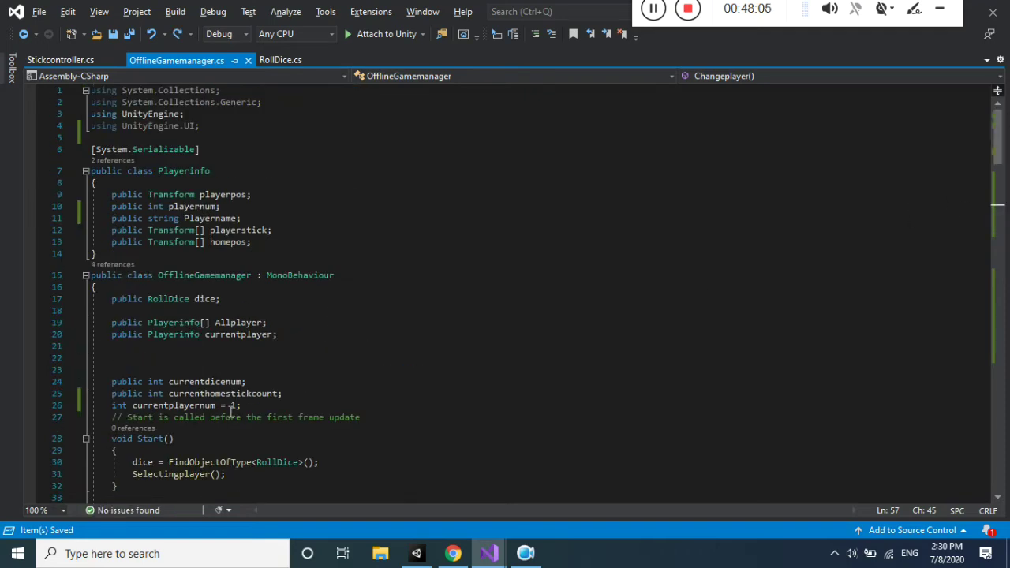
drag(234, 417, 235, 407)
click(234, 406)
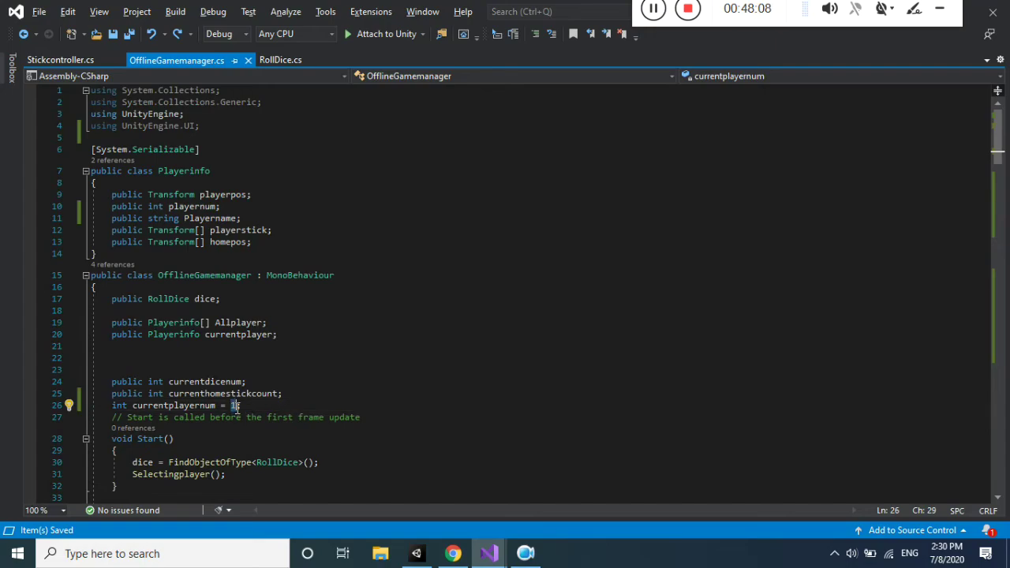
text(0)
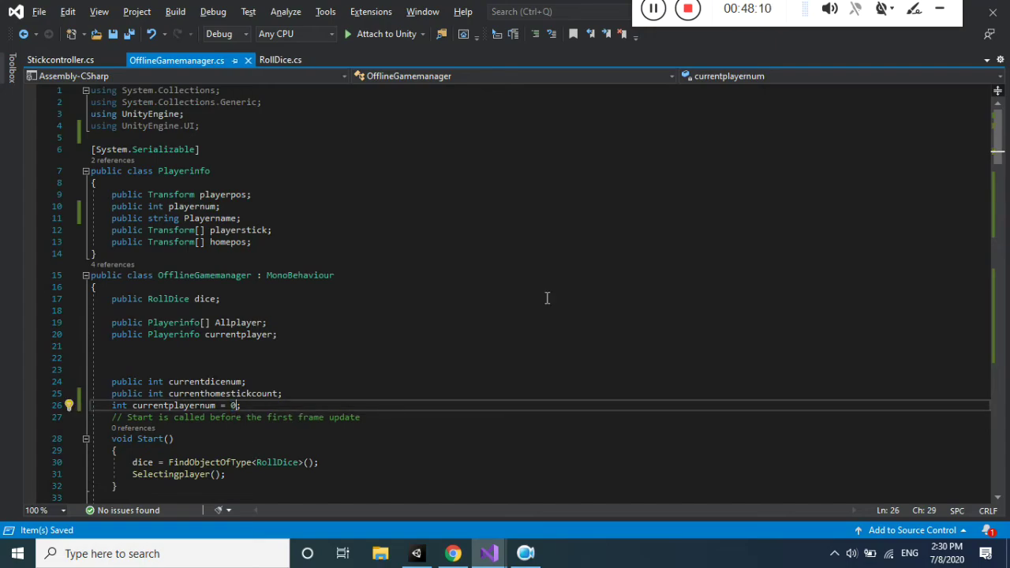
key(alt+Tab)
click(465, 49)
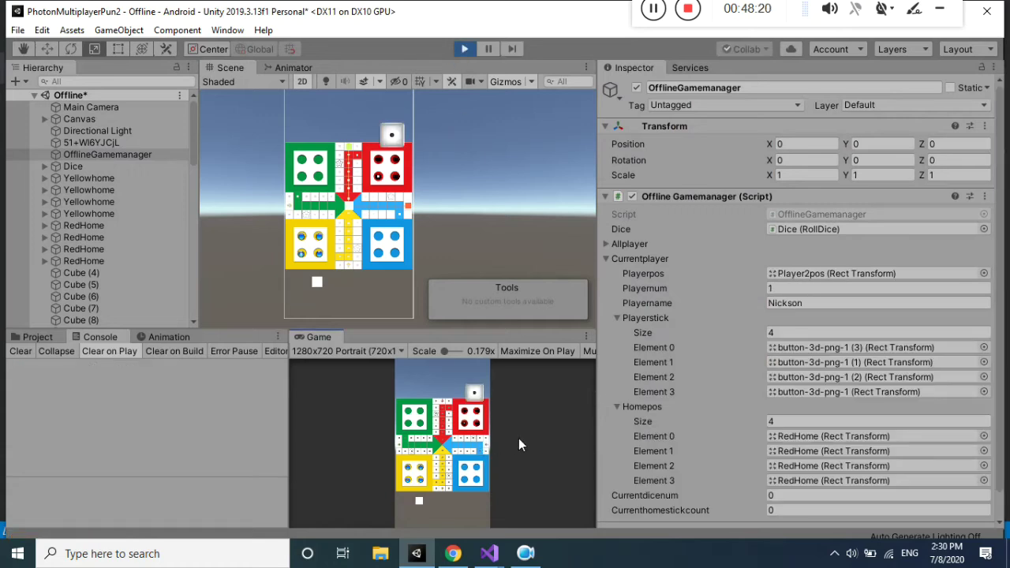
Roll the dice six times in the running game to test turn passing.
click(478, 397)
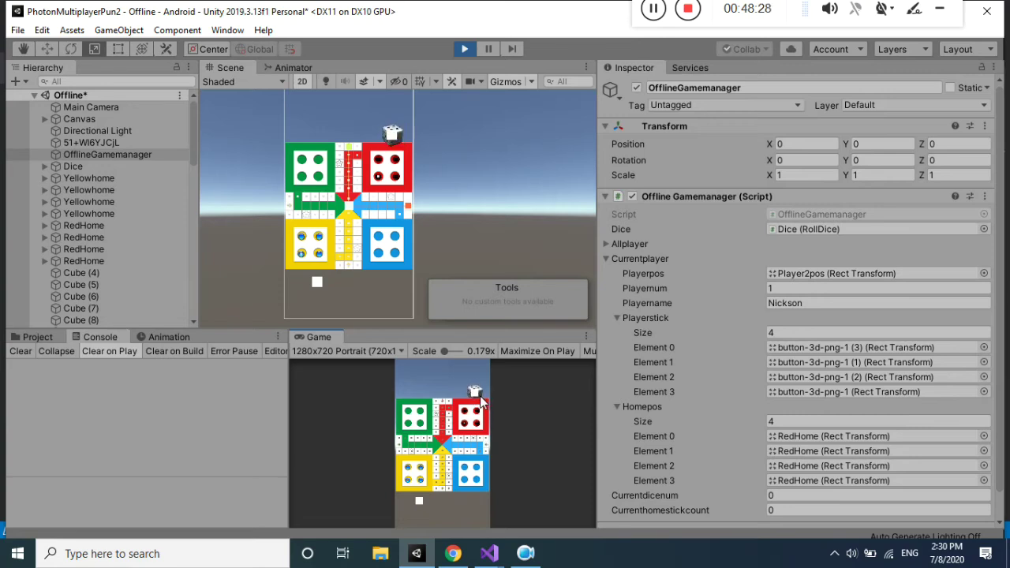
click(418, 509)
click(418, 505)
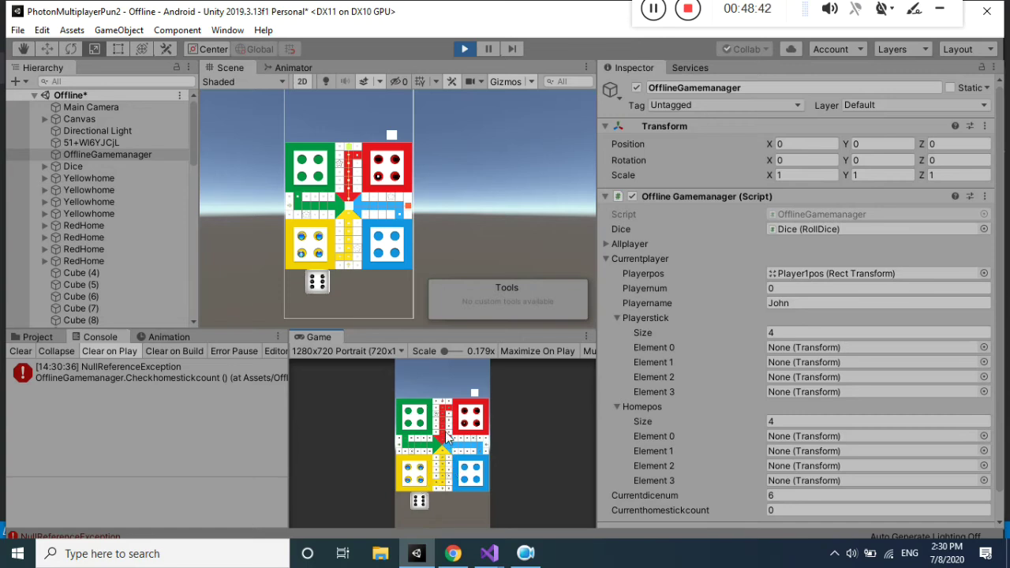
click(418, 503)
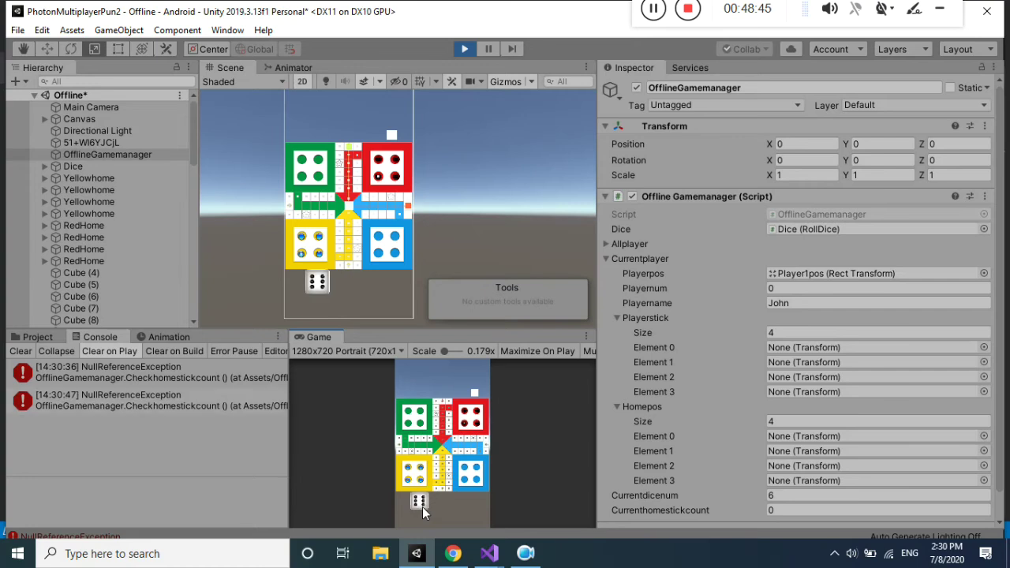
click(422, 506)
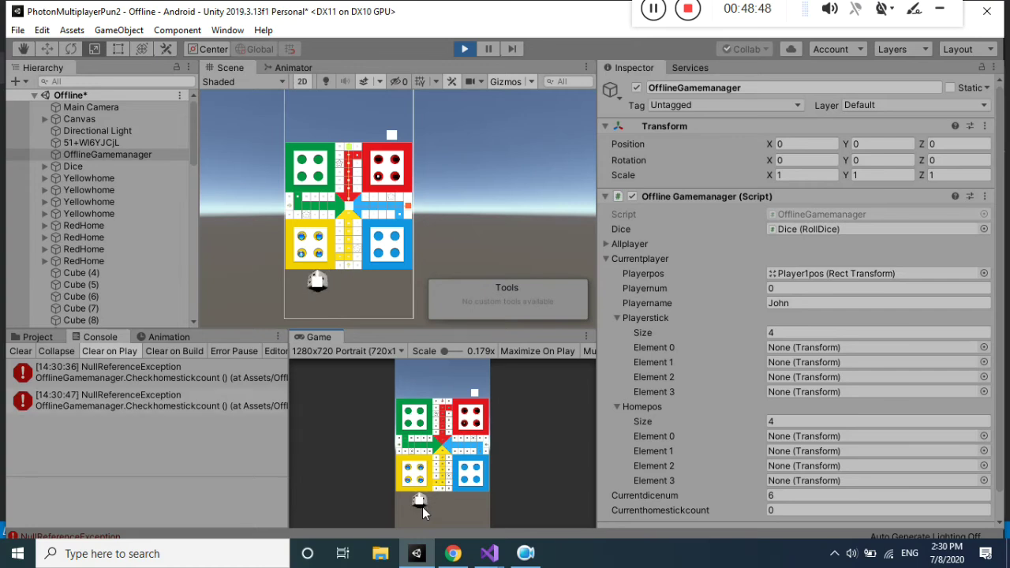
click(422, 507)
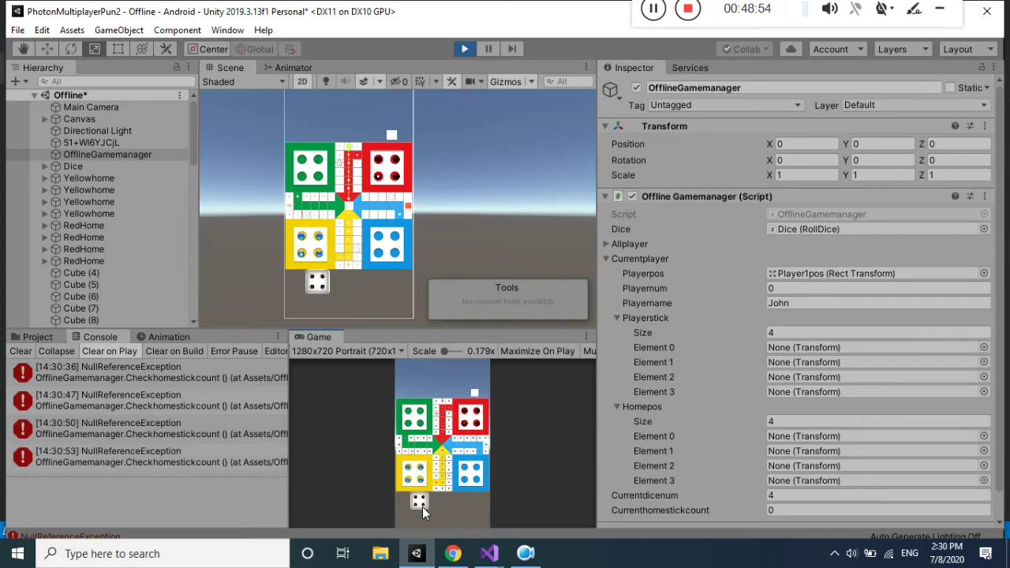
Read the NullReferenceException stack trace, stop the game, and return to Visual Studio.
click(94, 453)
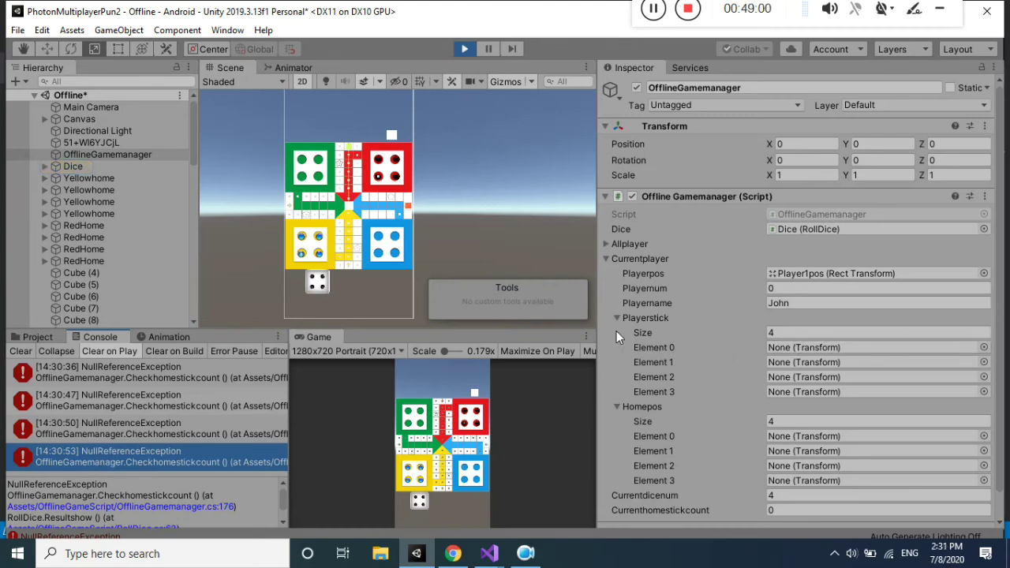
click(463, 50)
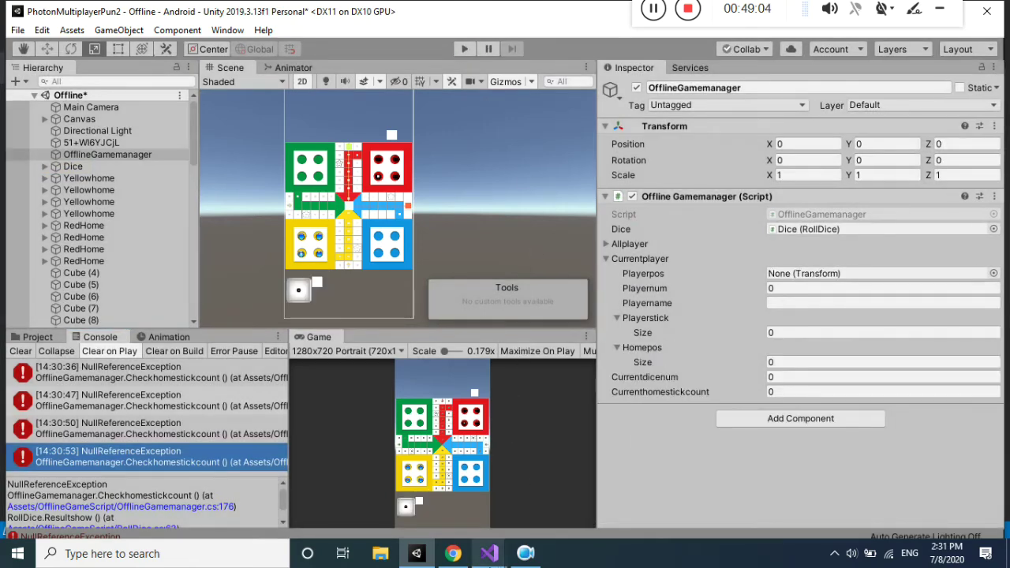
click(495, 560)
click(443, 473)
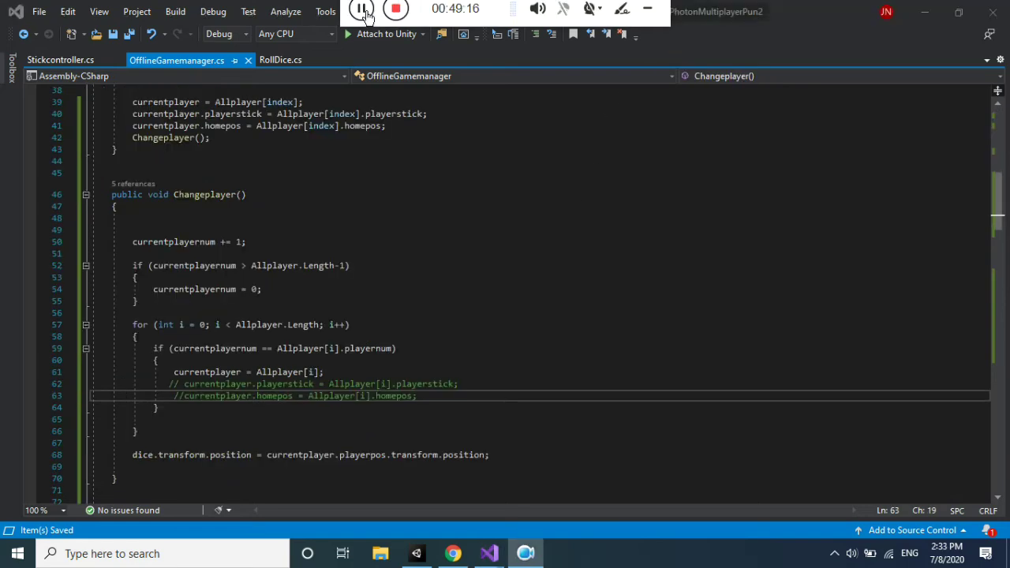
Glance at the Unity forum page, then go back to the Unity editor.
click(452, 555)
click(452, 555)
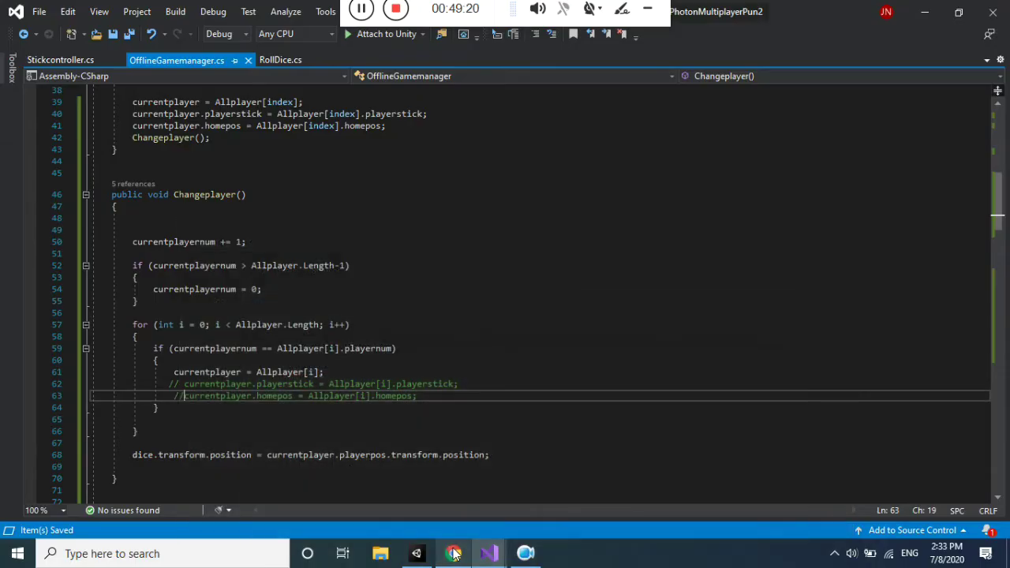
click(418, 553)
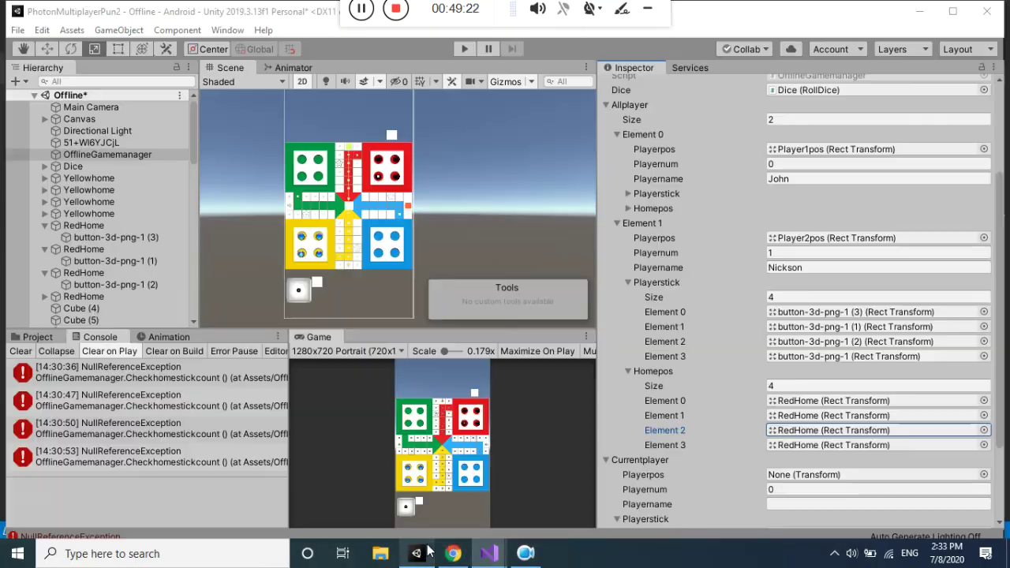
Clear the Console errors and select OfflineGamemanager in the Hierarchy.
click(21, 351)
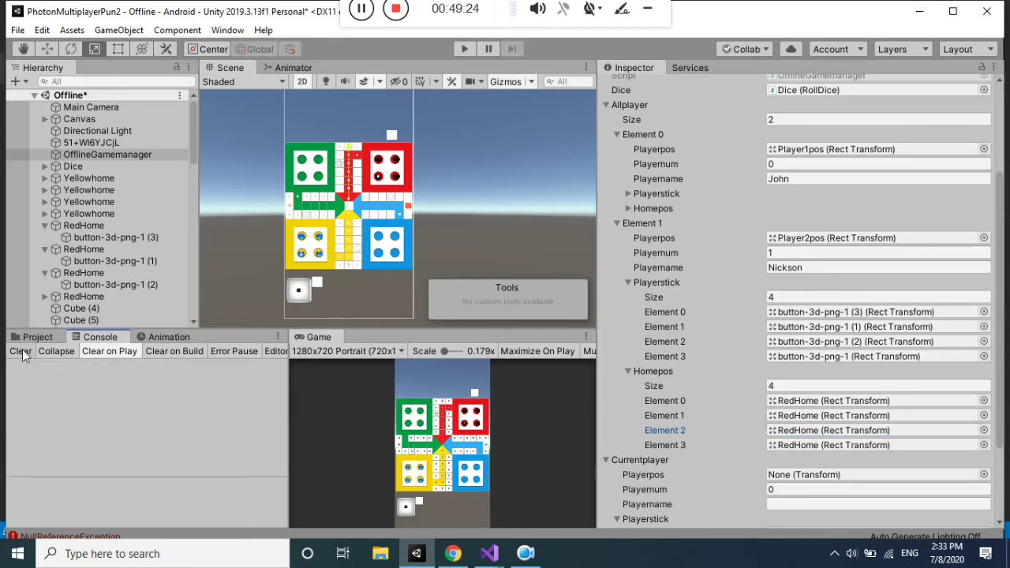
click(93, 144)
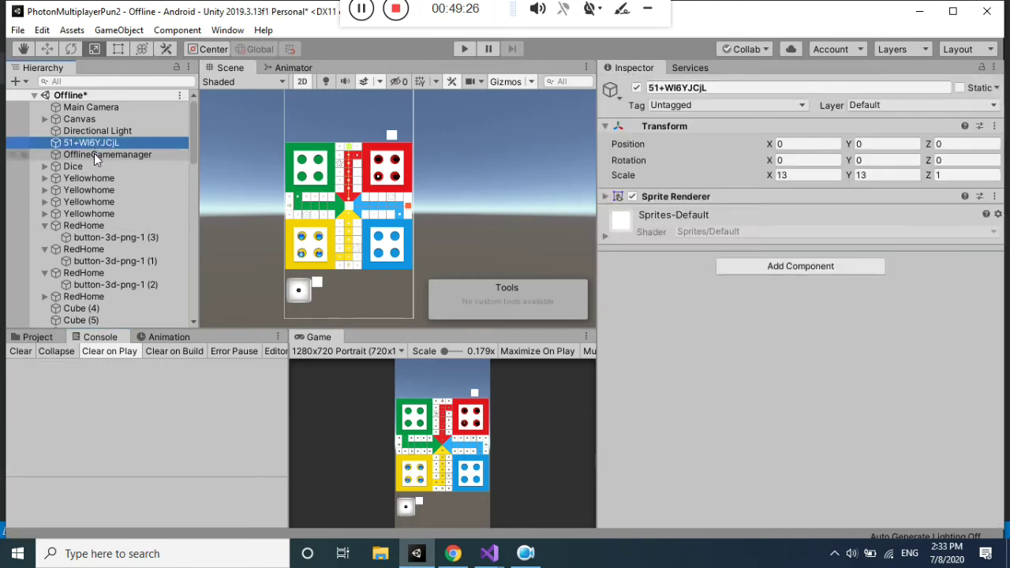
click(94, 153)
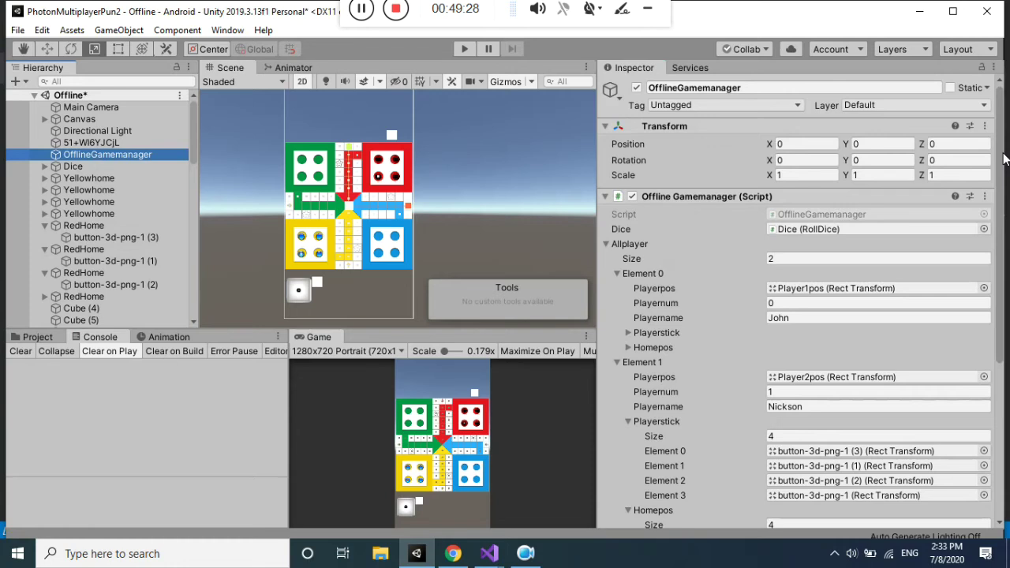
scroll(997, 161, down, 5)
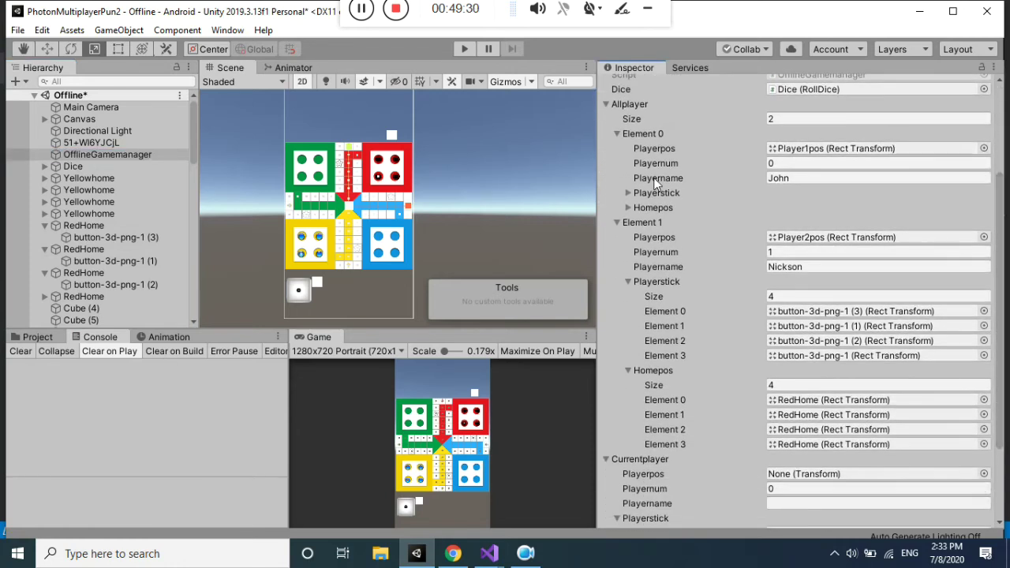
Locate the red player's four token references and its RedHome home positions.
click(799, 311)
click(796, 328)
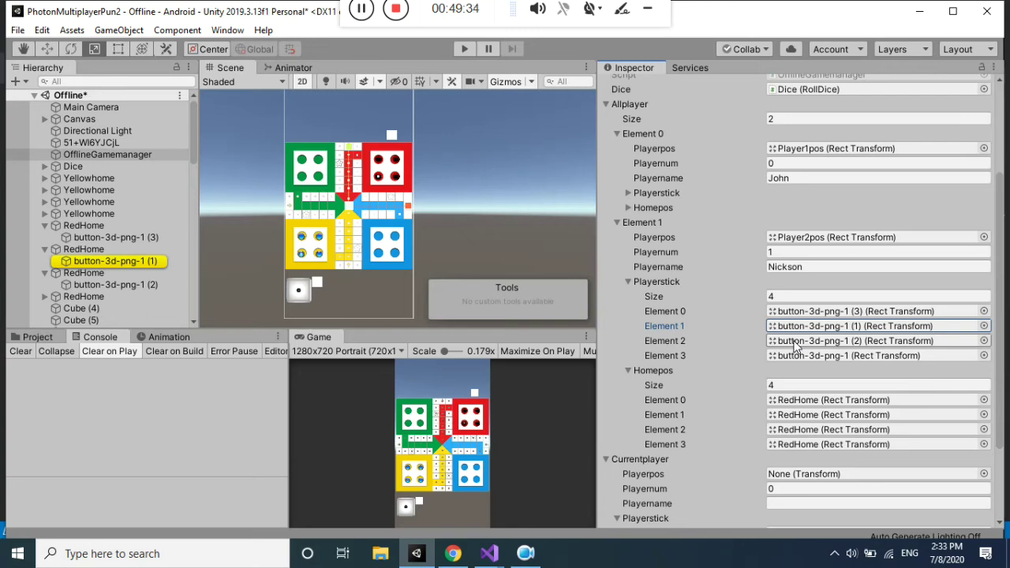
click(796, 342)
click(795, 356)
click(794, 400)
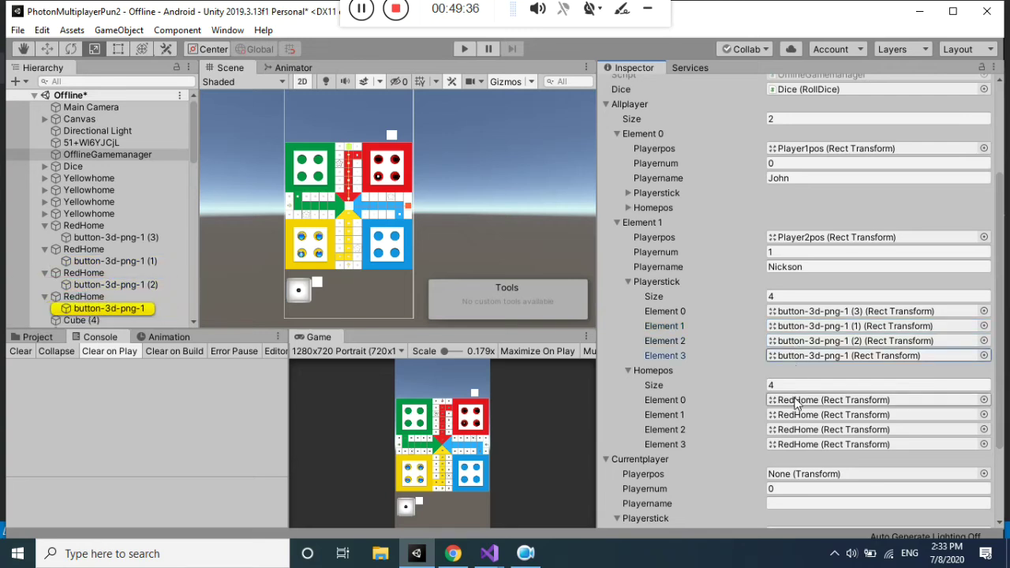
click(790, 430)
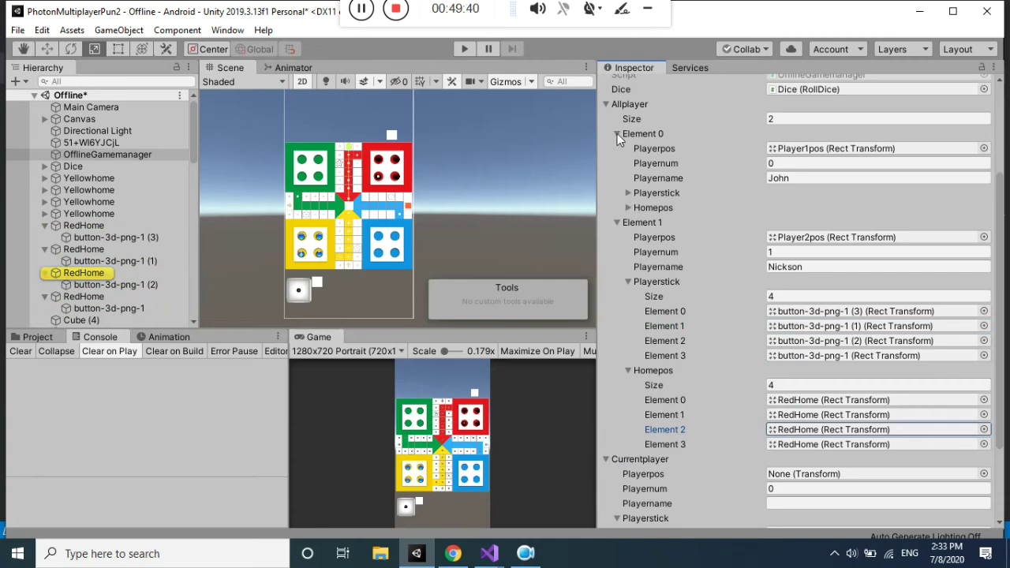
Expand Element 0's empty Playerstick and Homepos lists and drag the first yellow token into Playerstick Element 0.
click(627, 193)
click(628, 282)
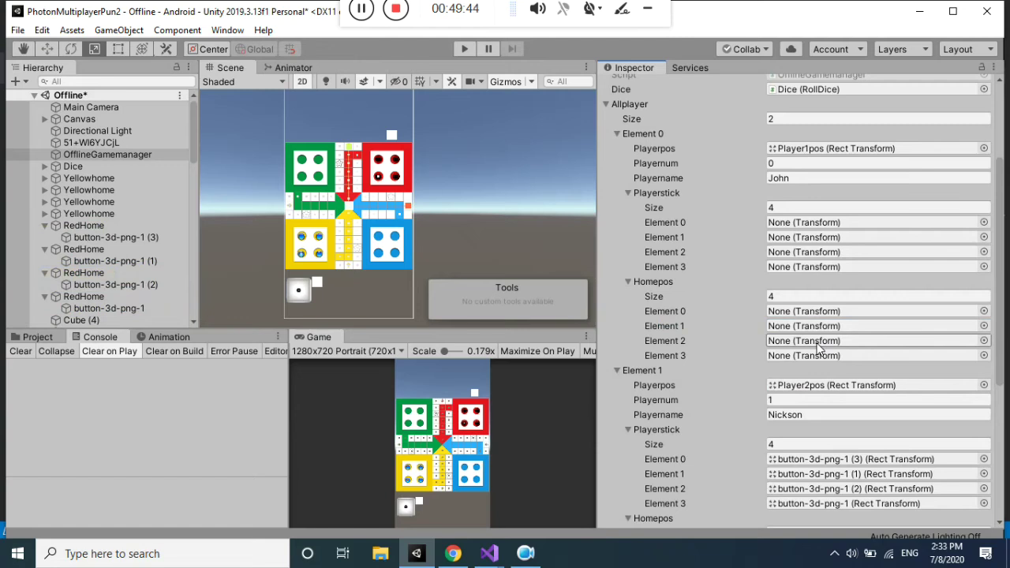
click(805, 223)
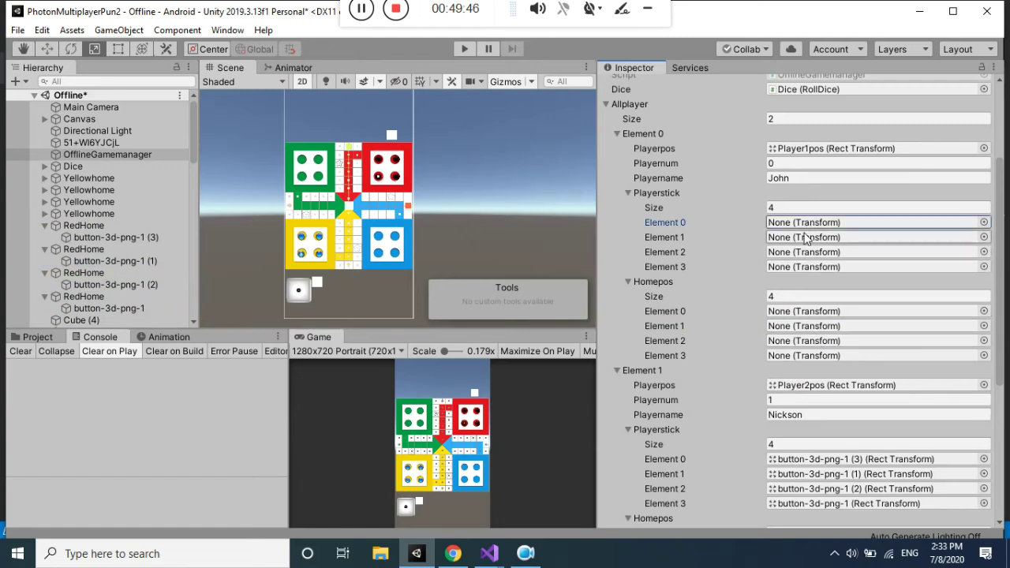
click(805, 236)
click(805, 252)
click(804, 268)
click(806, 357)
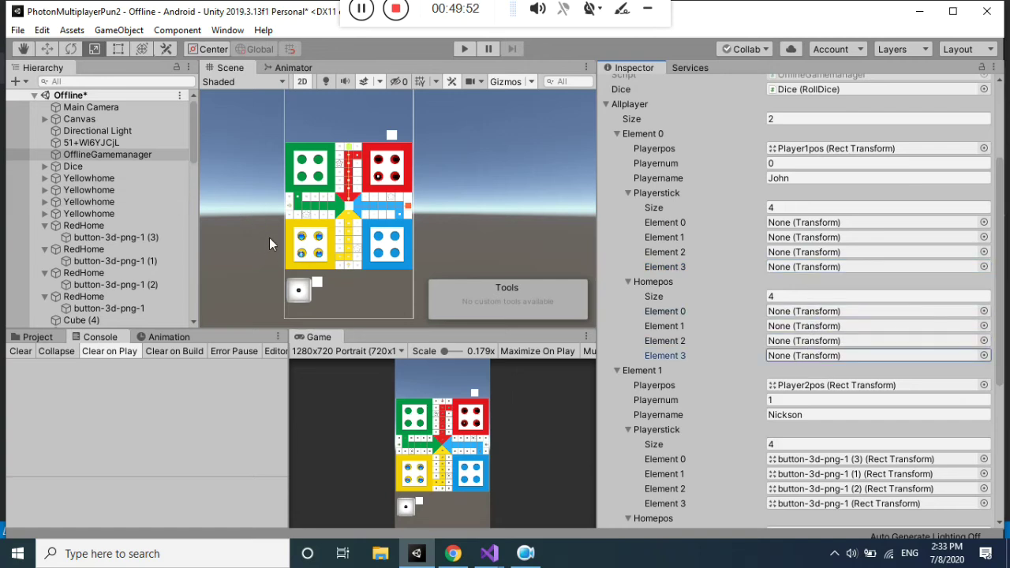
click(45, 178)
drag(75, 191, 816, 226)
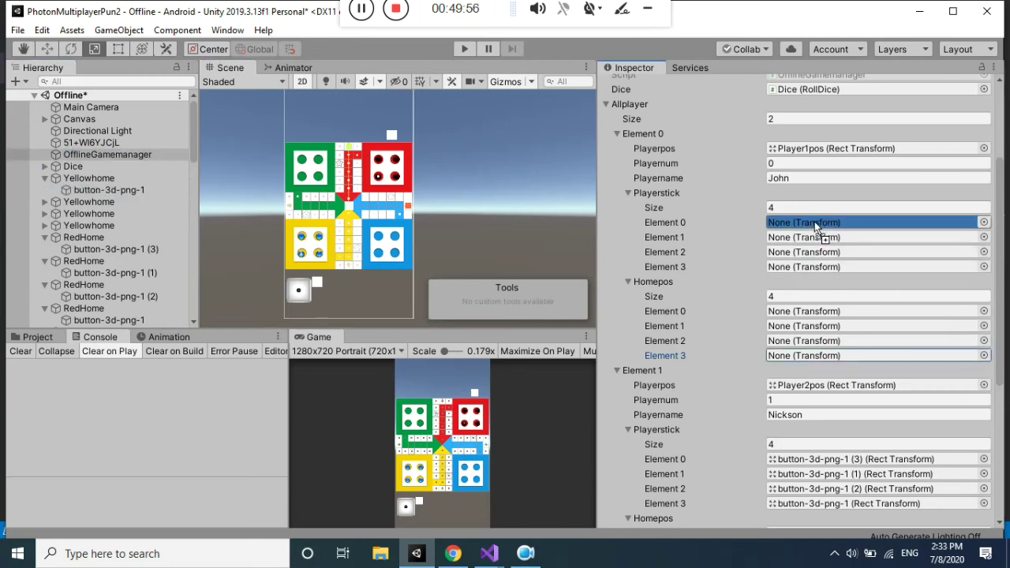
Fill the remaining Playerstick slots with yellow tokens, including button-3d-png-1 (2) and (3) in Elements 2–3.
click(45, 166)
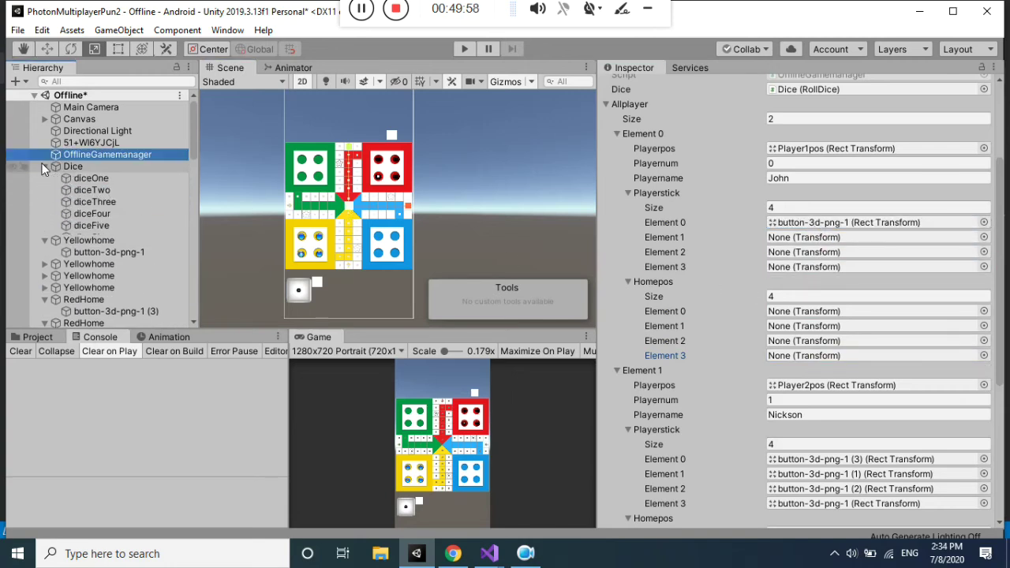
click(45, 166)
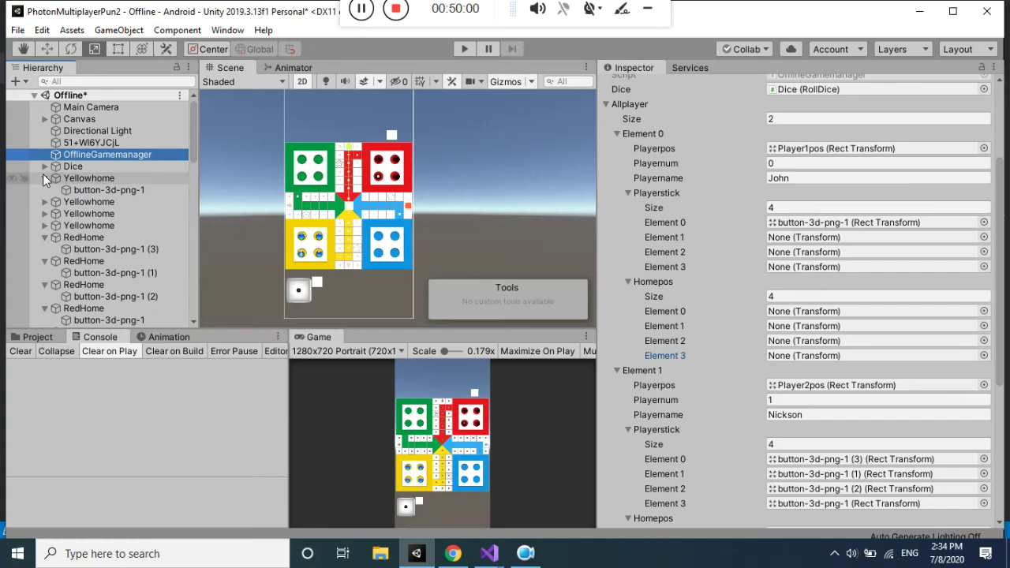
click(45, 201)
click(45, 225)
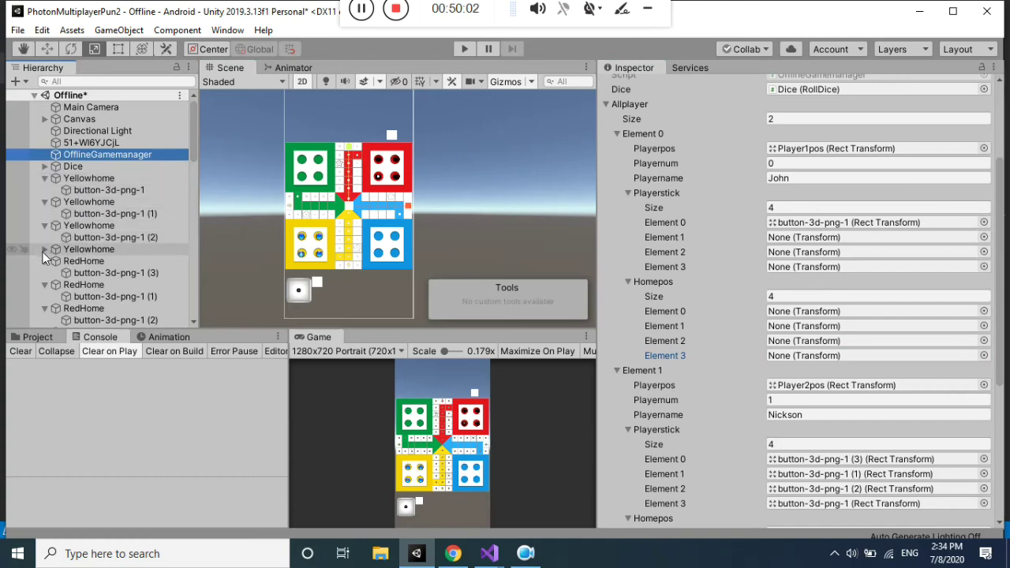
click(44, 250)
mouse_move(94, 215)
mouse_down()
mouse_move(815, 254)
mouse_move(825, 238)
mouse_up()
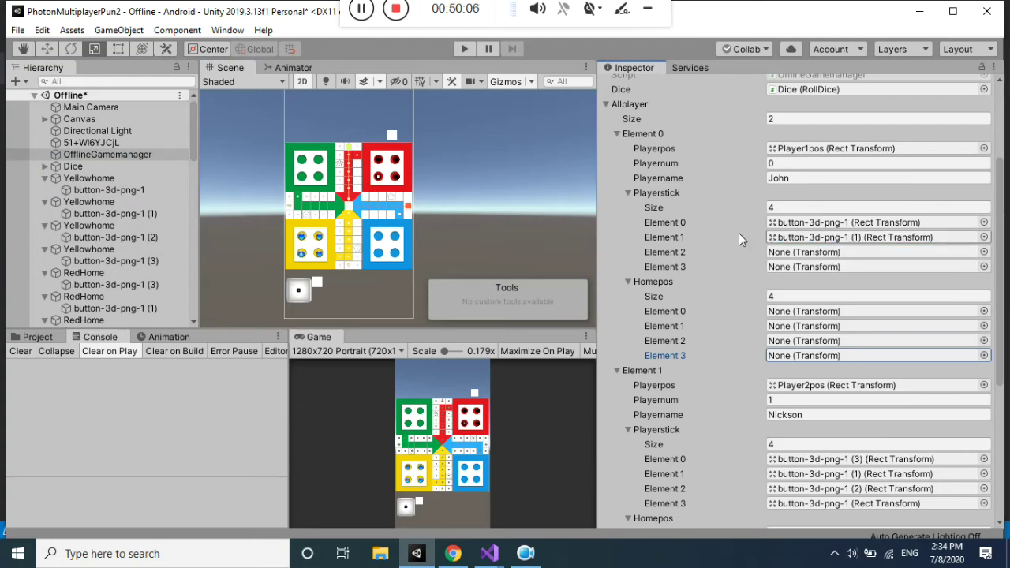
drag(115, 236, 717, 288)
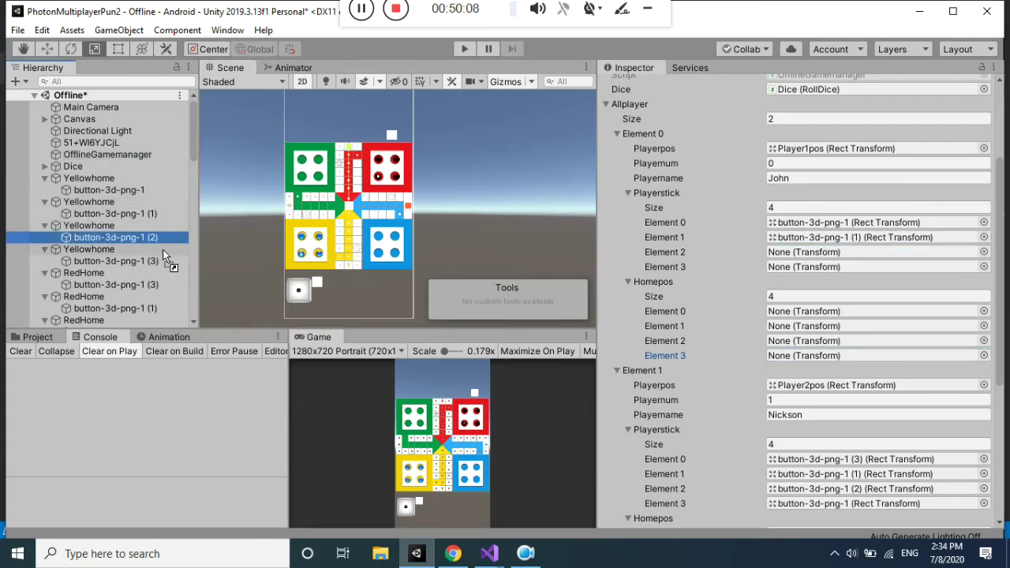
drag(716, 288, 819, 252)
click(79, 262)
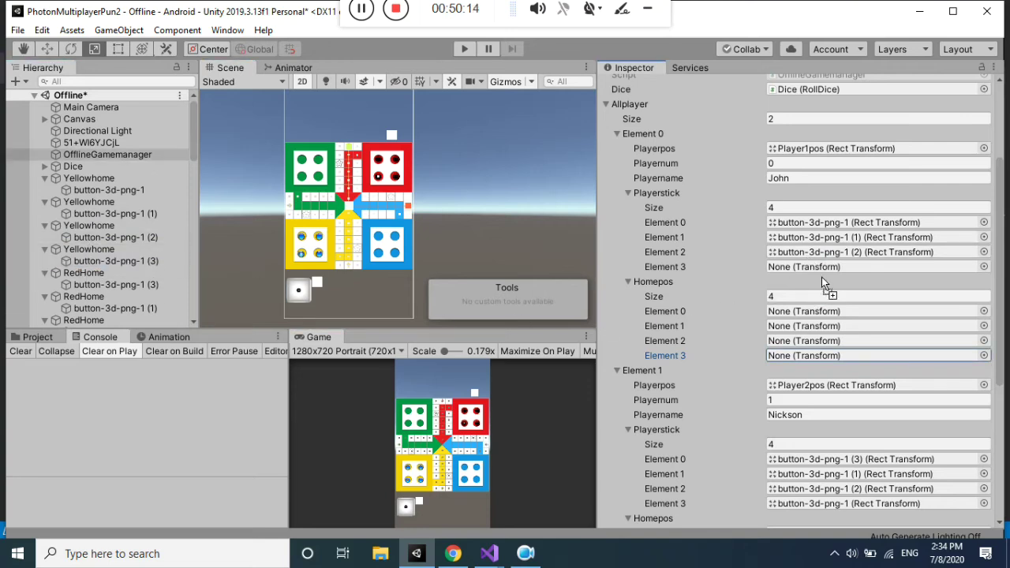
drag(80, 264, 817, 268)
Set Homepos Elements 0–3 to the four Yellowhome objects.
drag(78, 175, 679, 258)
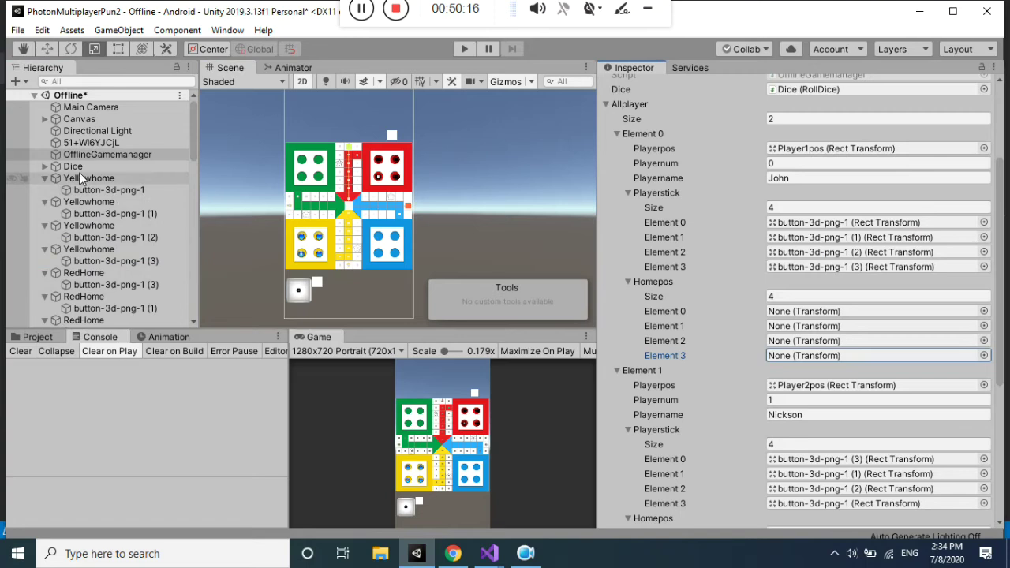
drag(679, 258, 788, 311)
drag(91, 202, 789, 326)
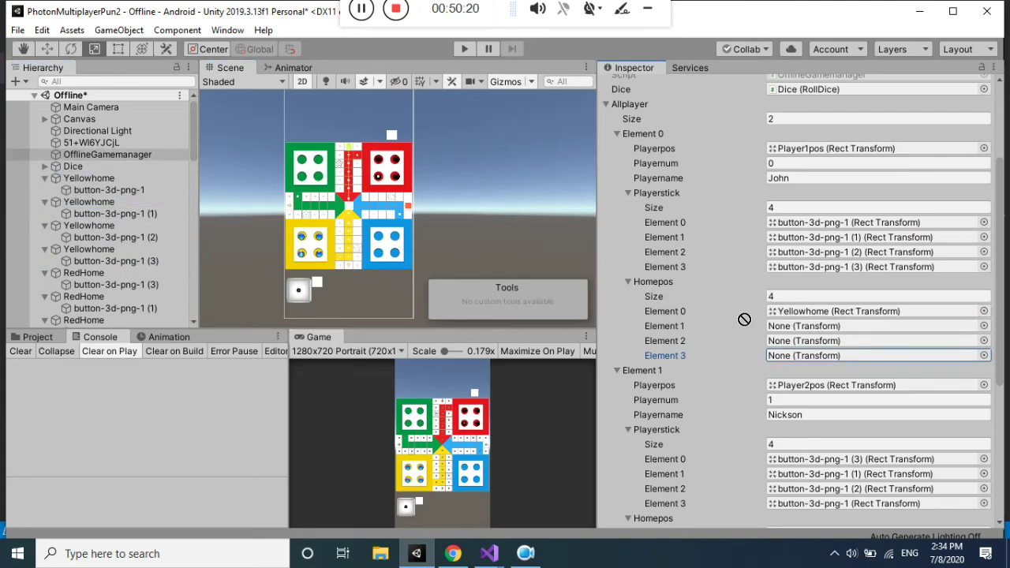
drag(89, 225, 801, 340)
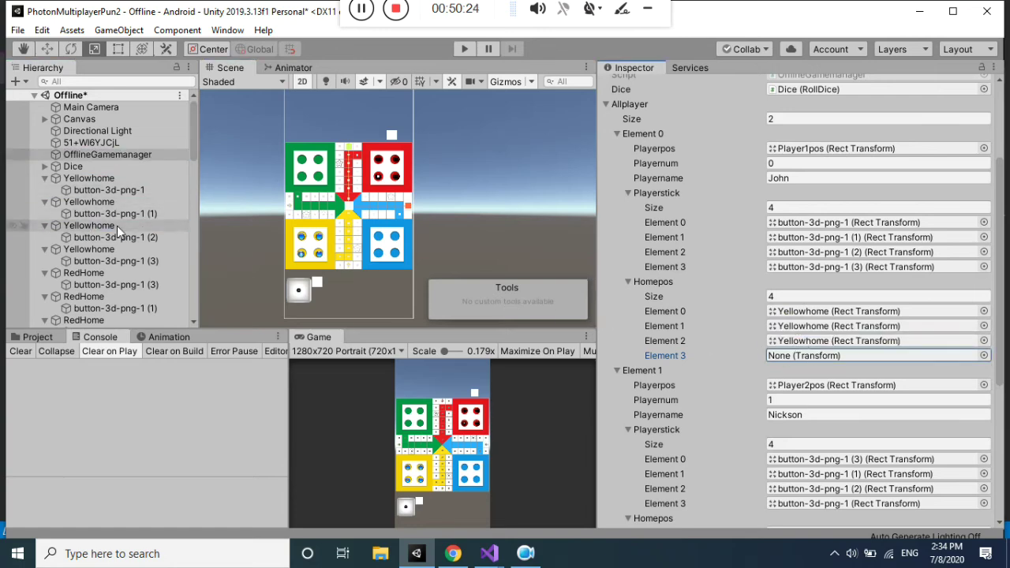
mouse_move(93, 250)
mouse_down()
mouse_move(308, 304)
mouse_move(820, 359)
mouse_up()
Collapse the Yellowhome and RedHome groups in the Hierarchy.
click(45, 177)
click(45, 190)
click(45, 201)
click(45, 213)
click(45, 225)
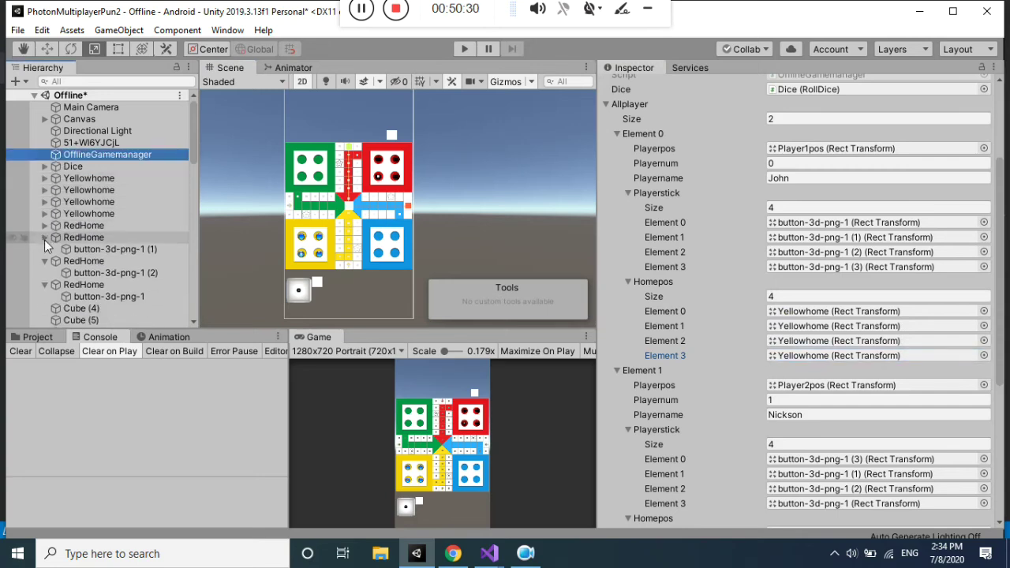
click(45, 237)
click(45, 248)
click(45, 260)
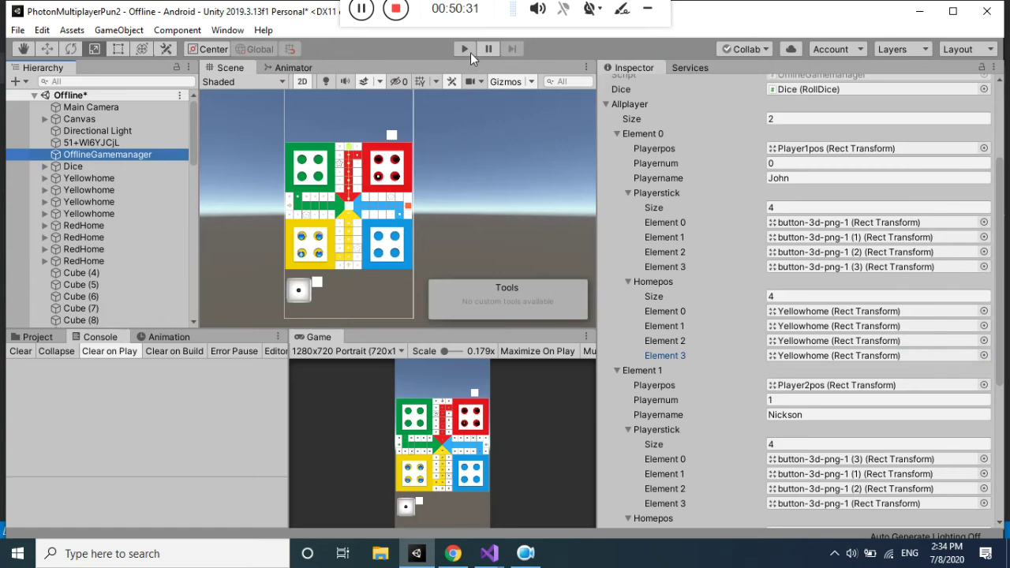
click(470, 52)
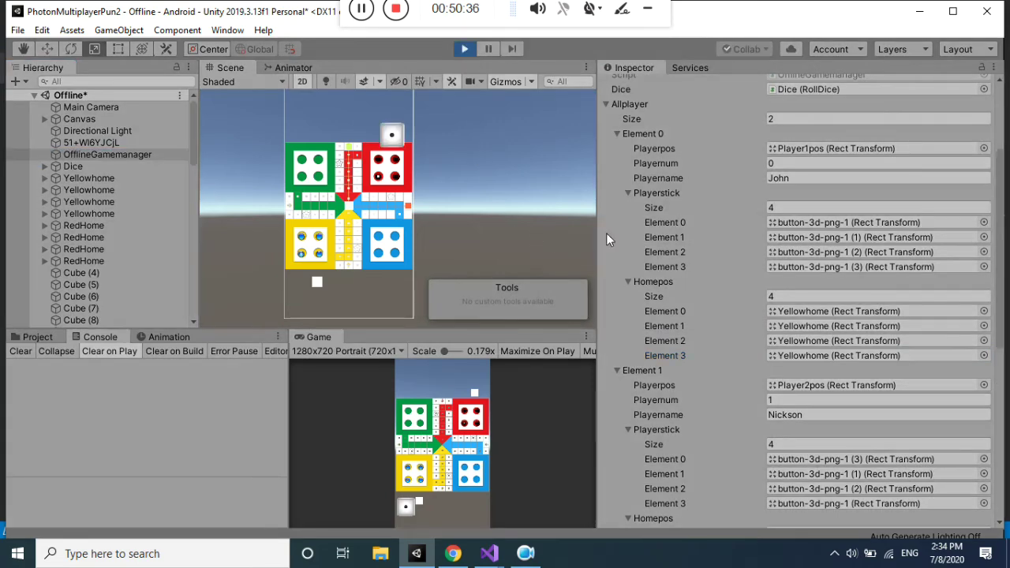
click(616, 134)
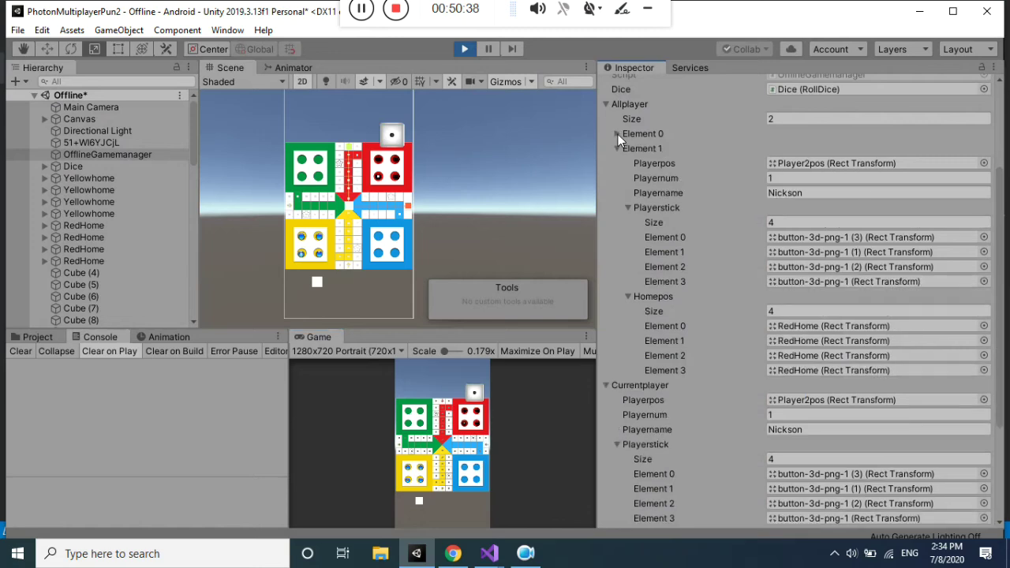
click(616, 149)
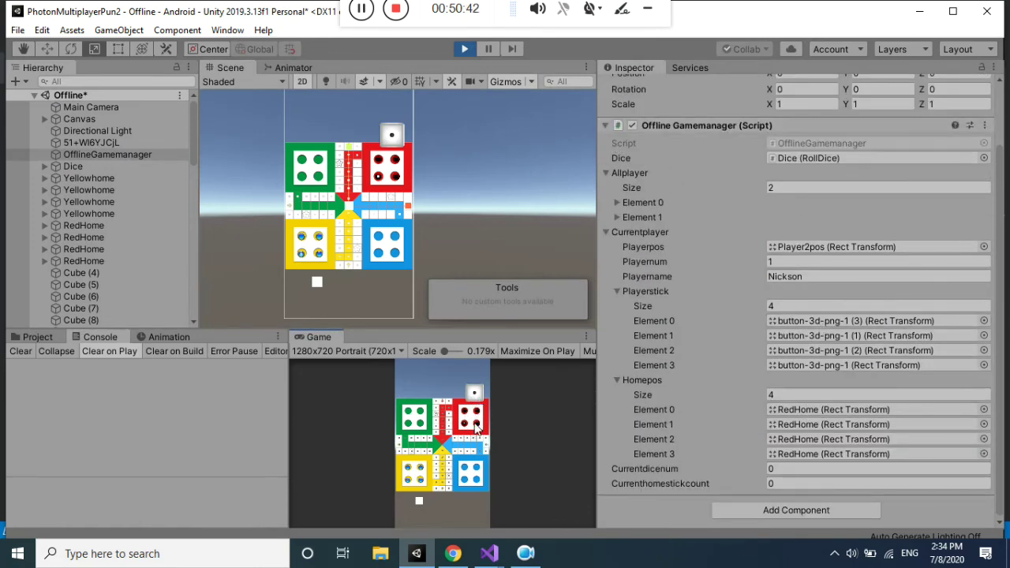
click(478, 392)
click(480, 391)
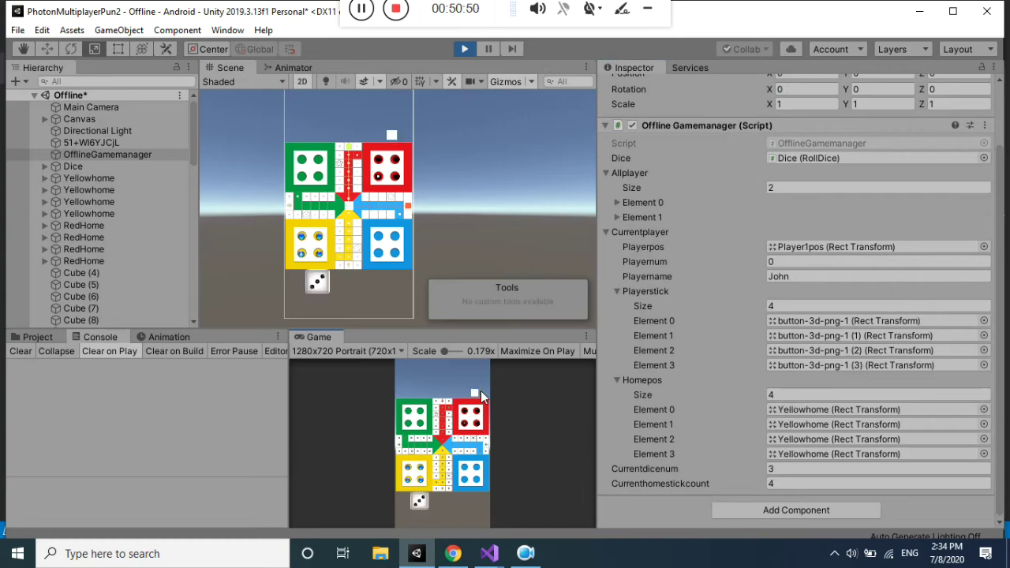
click(422, 507)
click(426, 505)
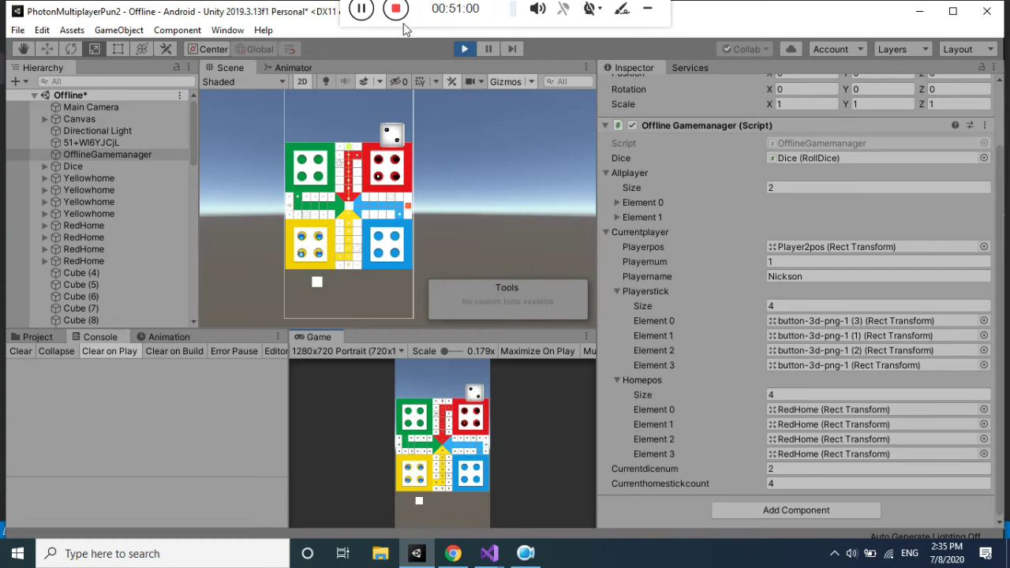
click(461, 50)
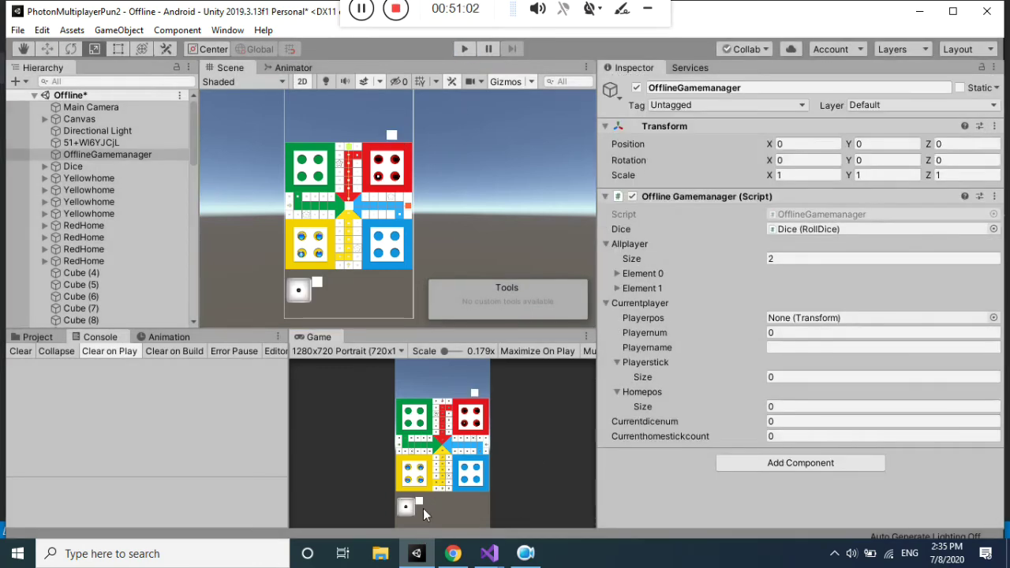
click(488, 556)
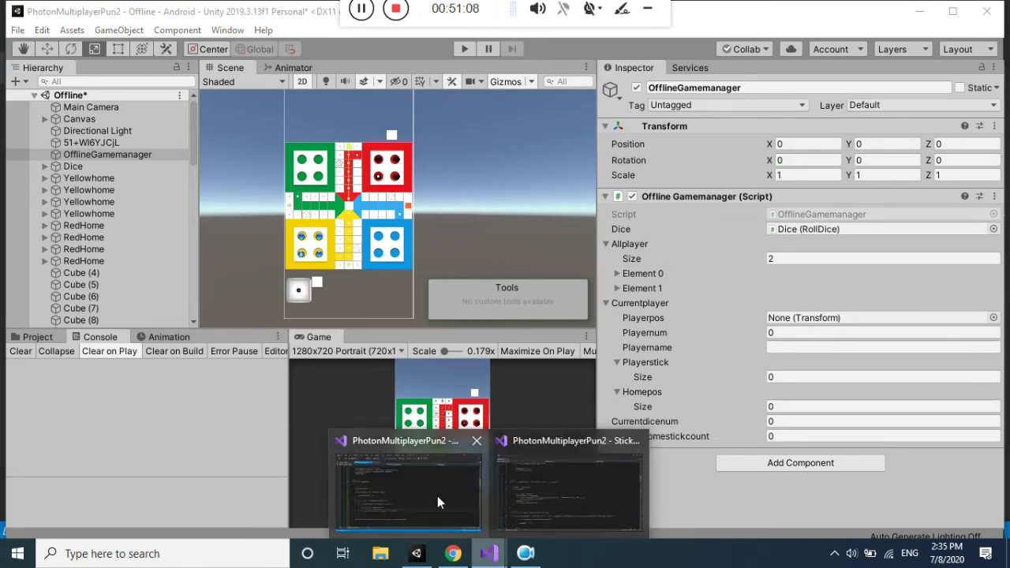
Delete the commented-out lines 62–63 in Changeplayer() and save OfflineGamemanager.cs.
click(415, 493)
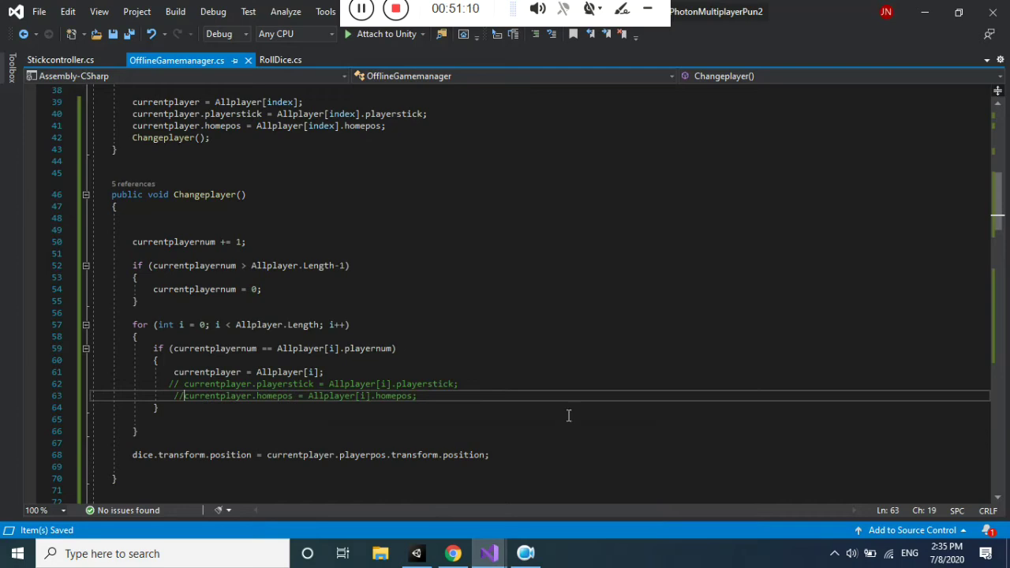
scroll(986, 230, down, 3)
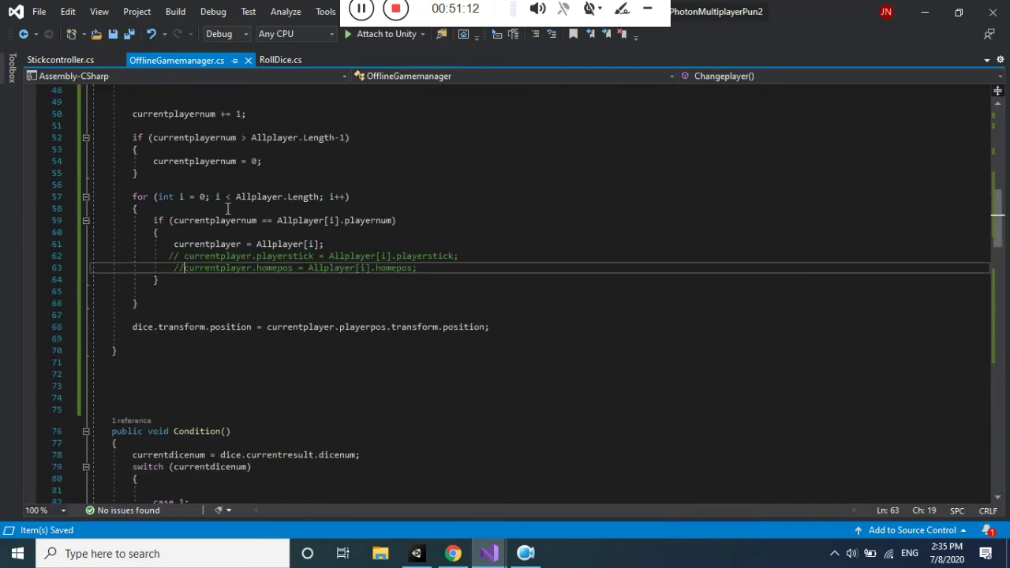
drag(169, 255, 435, 268)
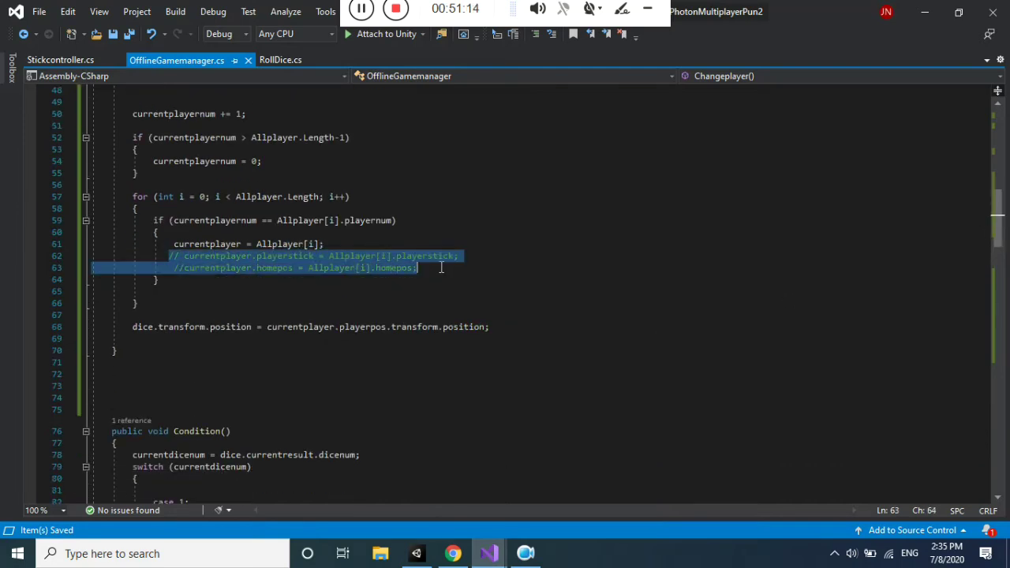
key(Delete)
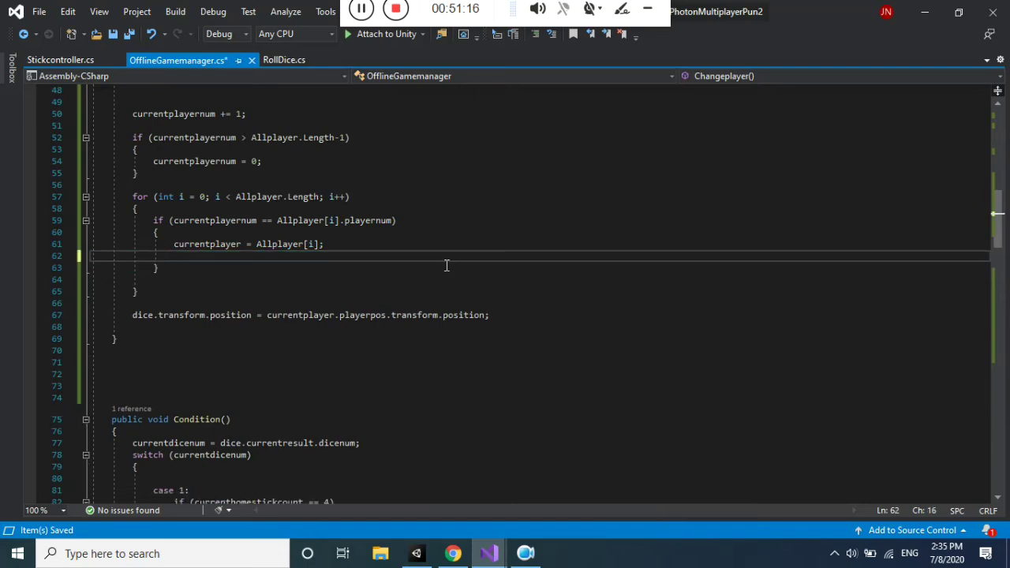
key(ctrl+s)
Check the Allplayer reference on line 61, then move to the Changeplayer() call on line 98.
click(222, 244)
double_click(295, 243)
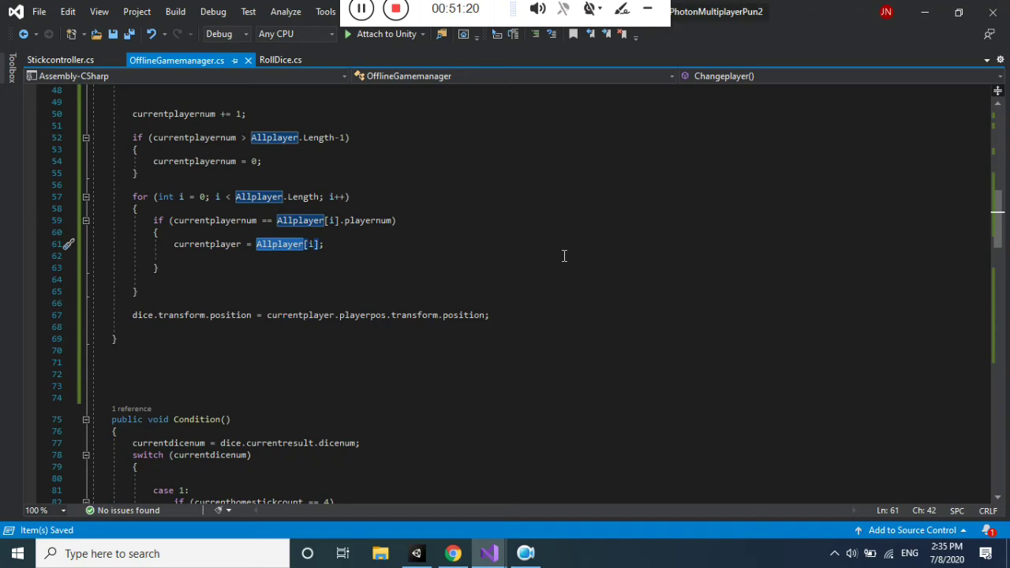
mouse_move(997, 221)
mouse_down()
mouse_move(1000, 182)
mouse_move(995, 213)
mouse_up()
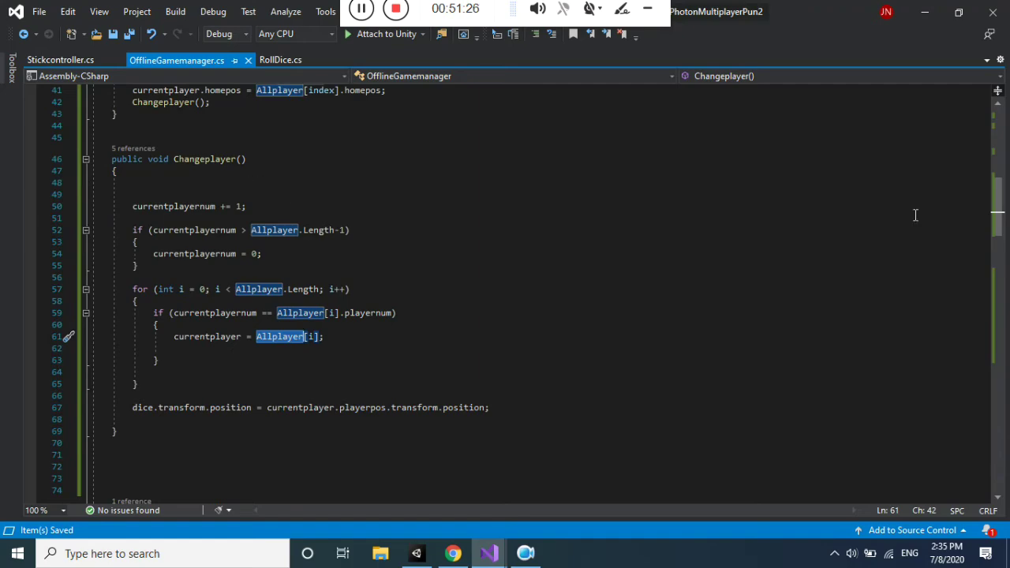
mouse_move(997, 213)
mouse_down()
mouse_move(1004, 341)
mouse_move(1004, 290)
mouse_up()
click(191, 292)
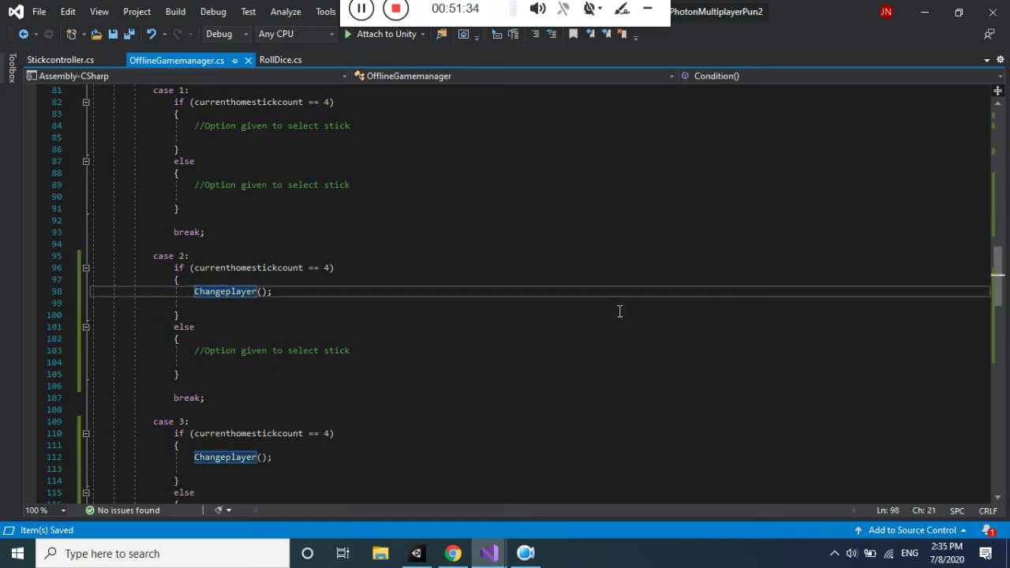
Rewrite line 98's Changeplayer() call as Invoke("Changeplayer",1).
text(In )
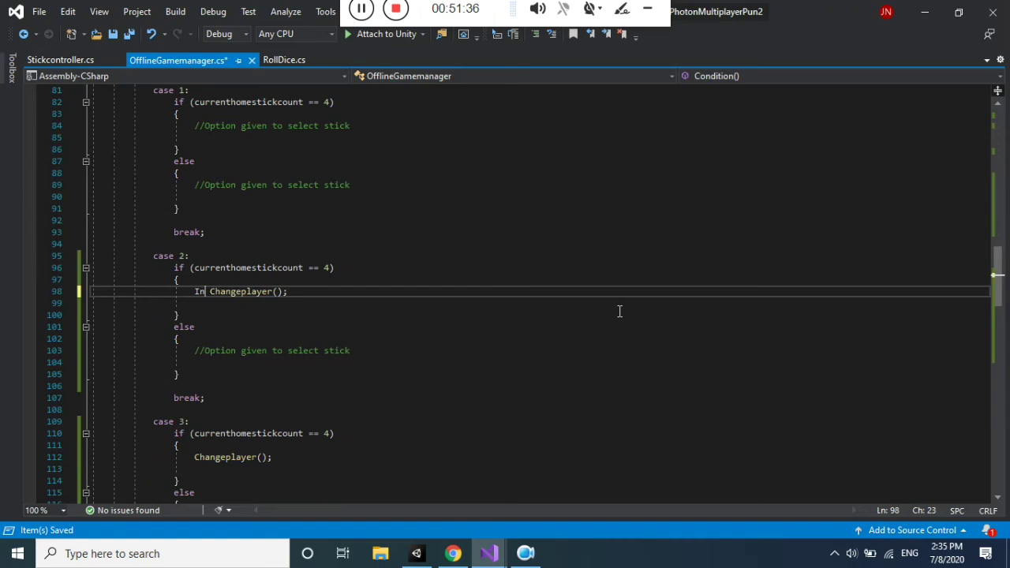
text(vok)
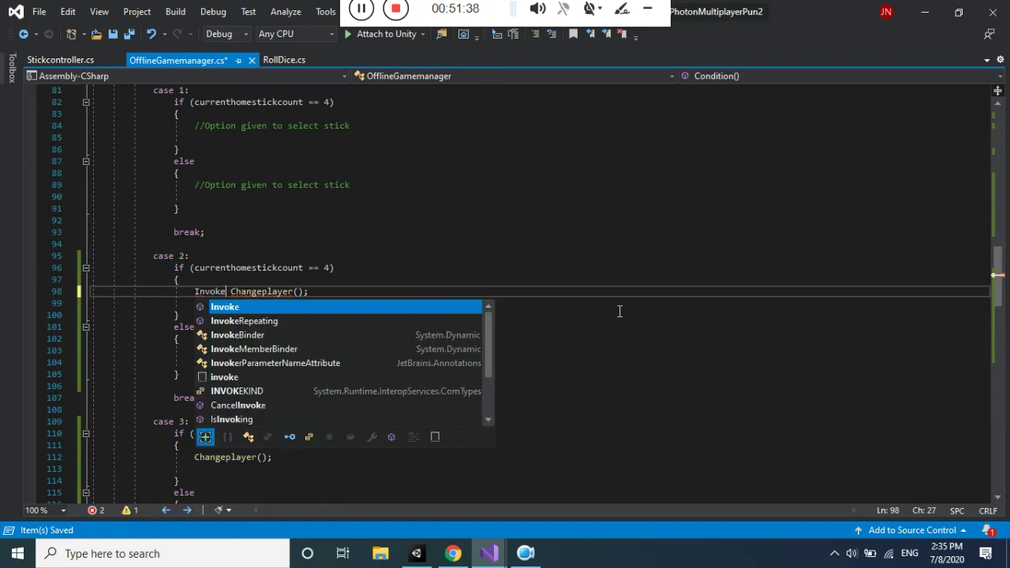
text(e())
key(BackSpace)
key(Delete)
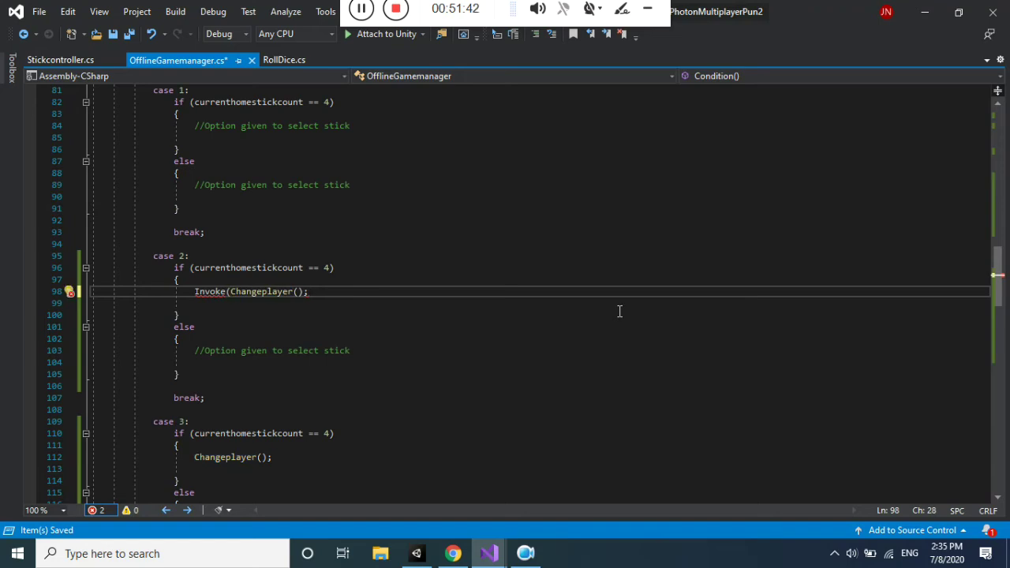
text(")
text(")
key(shift+Right)
key(shift+Right)
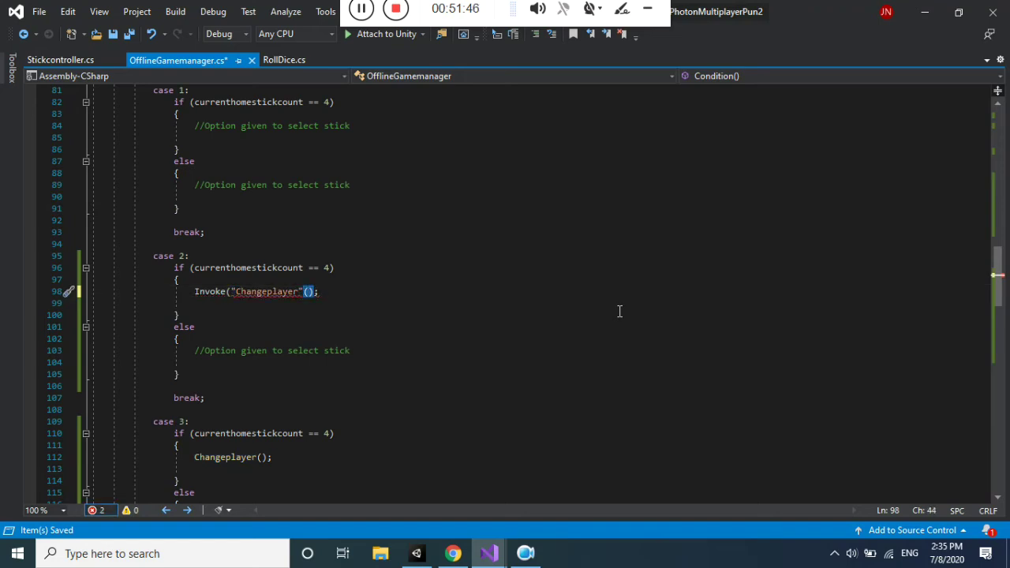
text(,1)
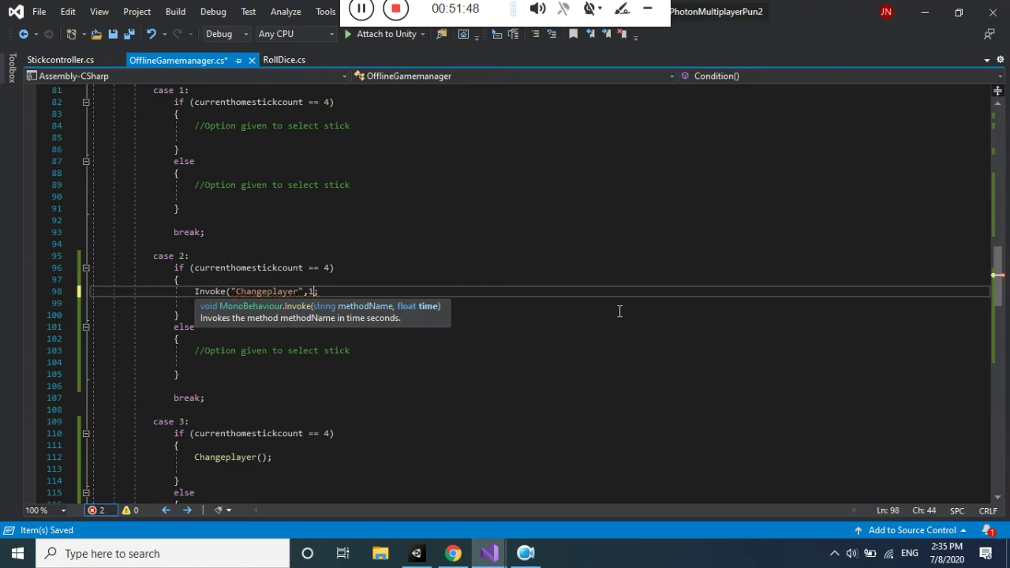
text())
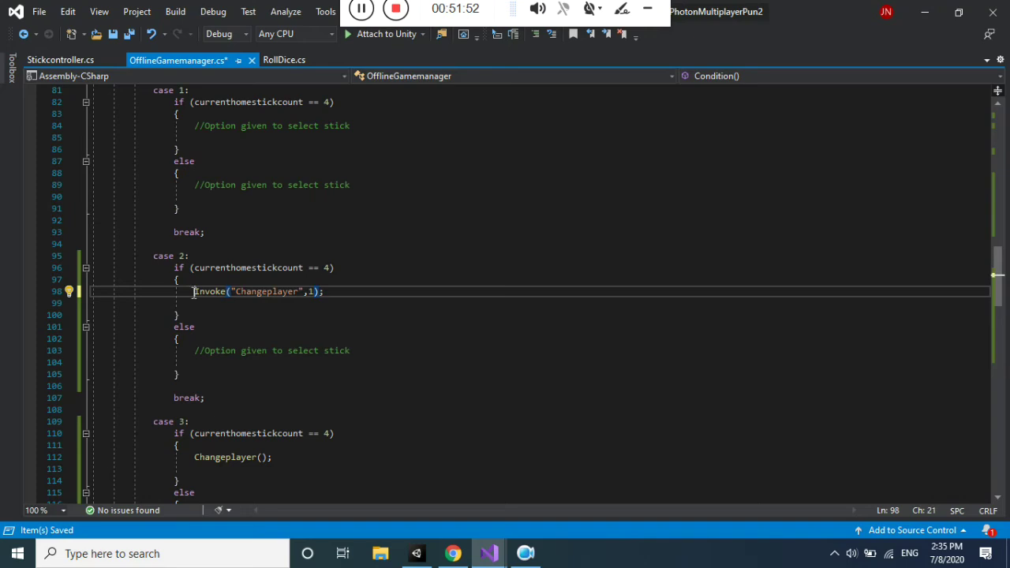
Replace the direct Changeplayer calls on lines 112 and 126 with the delayed Invoke statement.
drag(193, 293, 370, 295)
click(362, 303)
drag(195, 292, 326, 292)
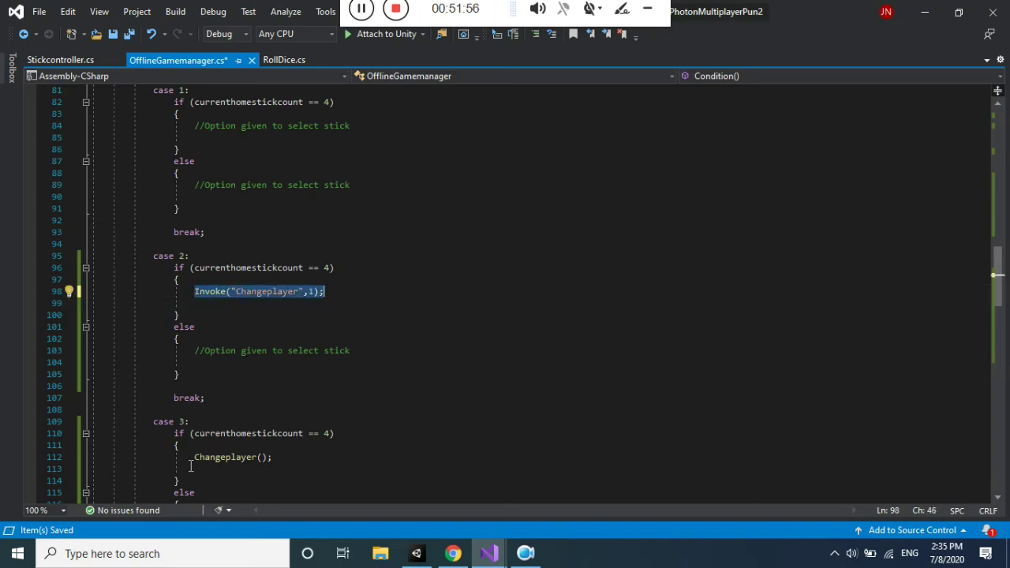
drag(194, 457, 276, 457)
text(Invoke("Changeplayer", 1);)
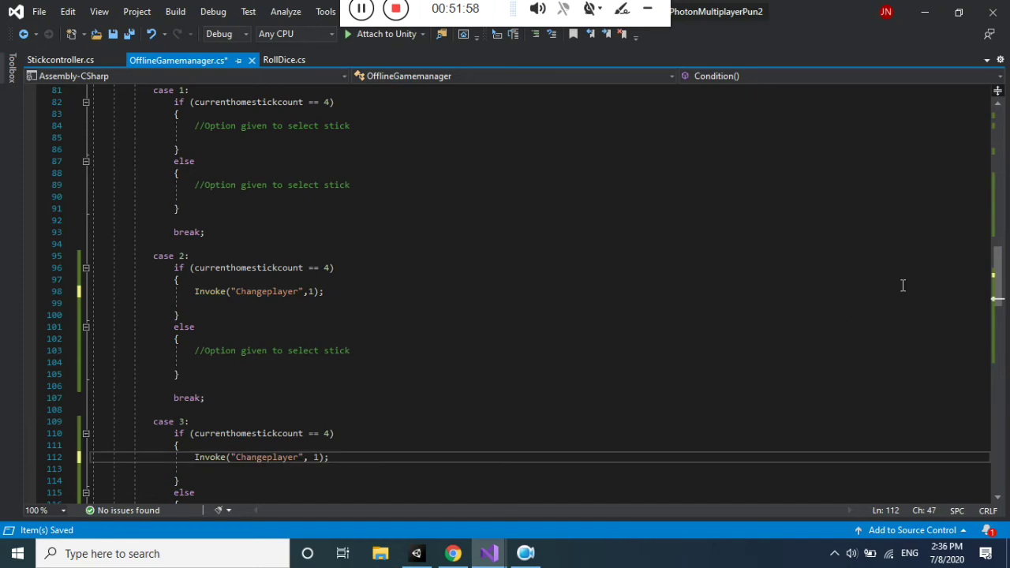
drag(993, 266, 997, 289)
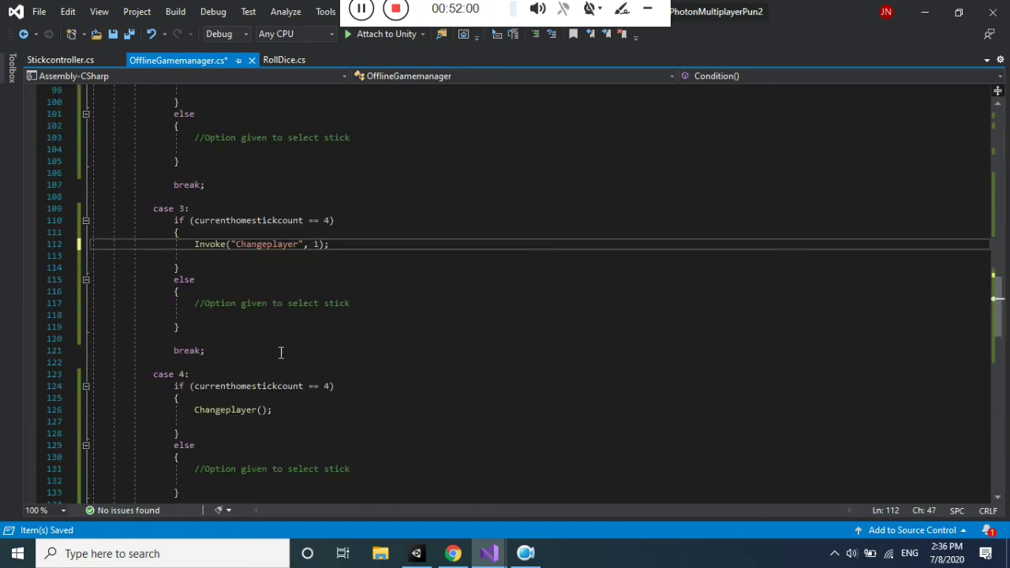
drag(194, 409, 273, 409)
text(Invoke("Changeplayer", 1);)
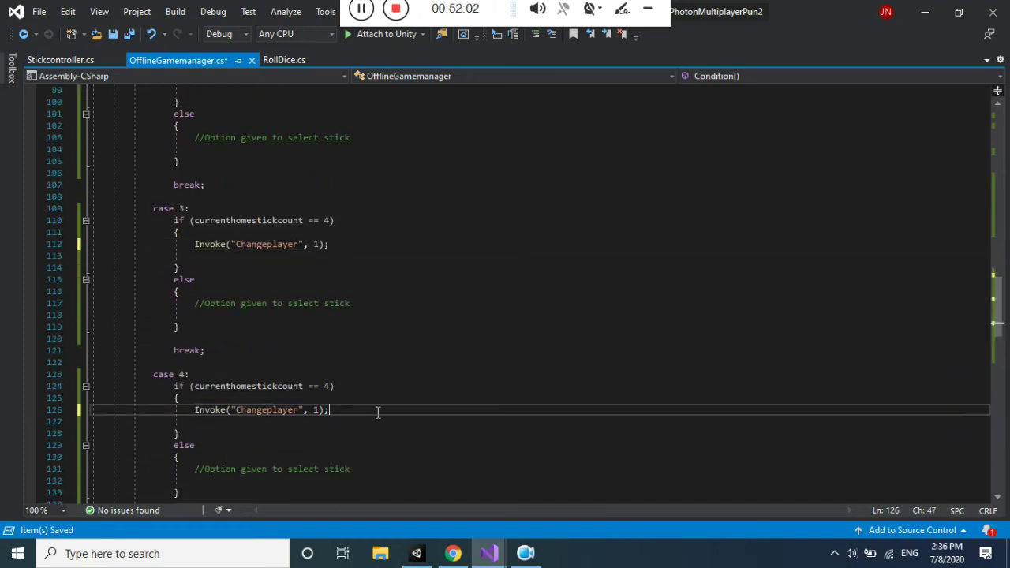
Replace case 5's Changeplayer call with the delayed Invoke and save the script.
scroll(988, 309, down, 6)
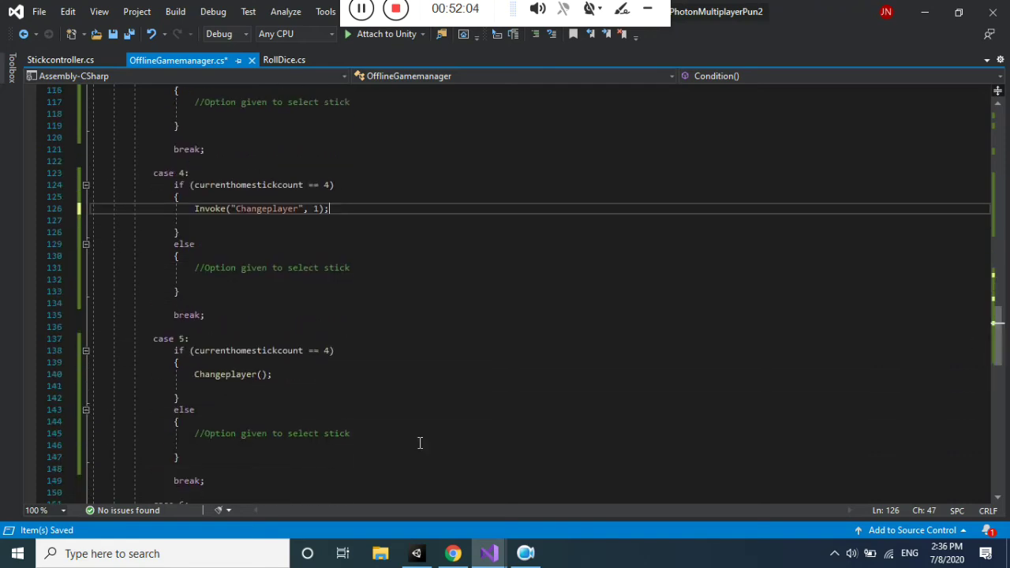
drag(192, 380, 293, 374)
text(Invoke("Changeplayer", 1);)
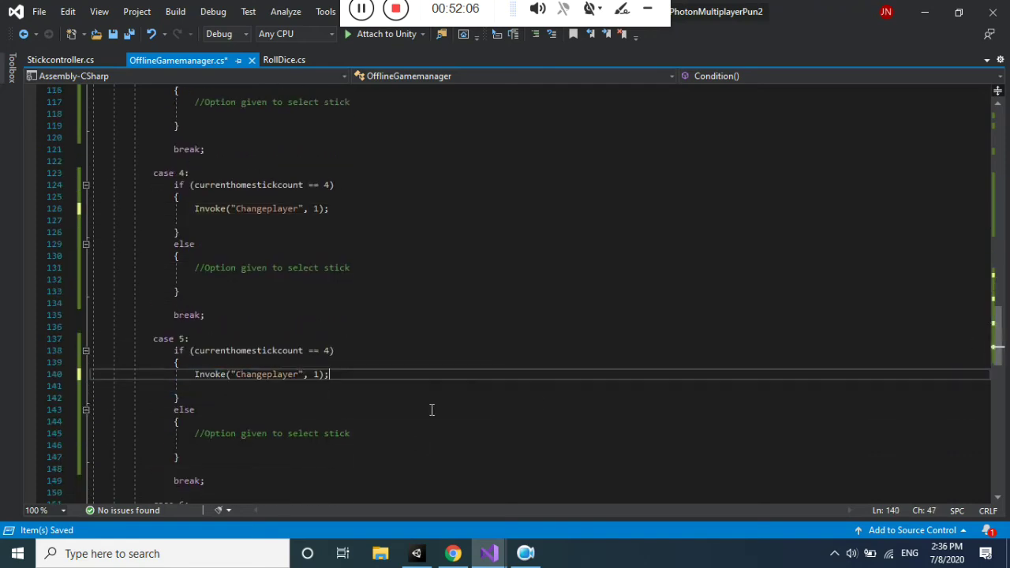
scroll(998, 347, down, 8)
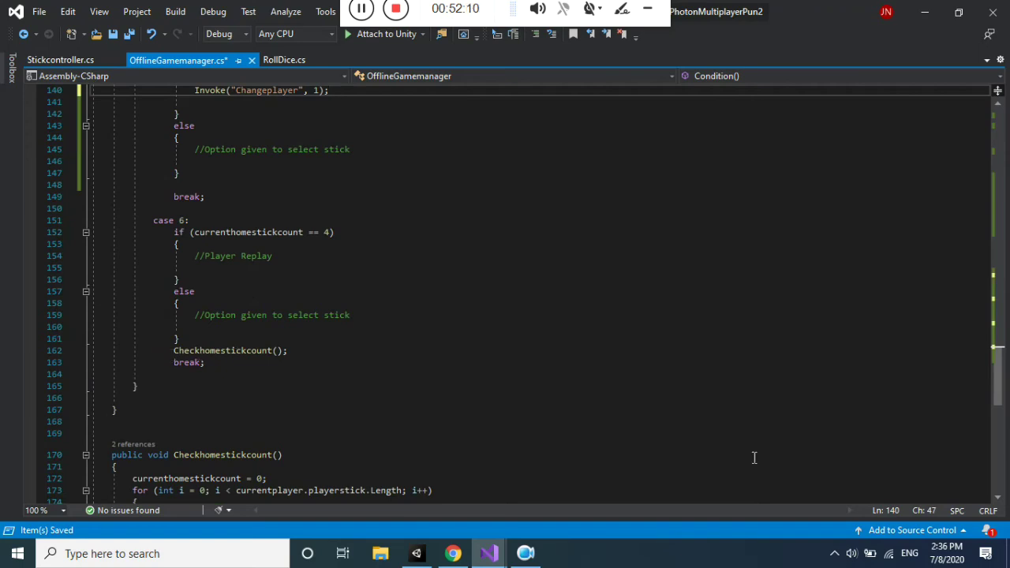
drag(997, 399, 1000, 280)
key(ctrl+s)
click(281, 60)
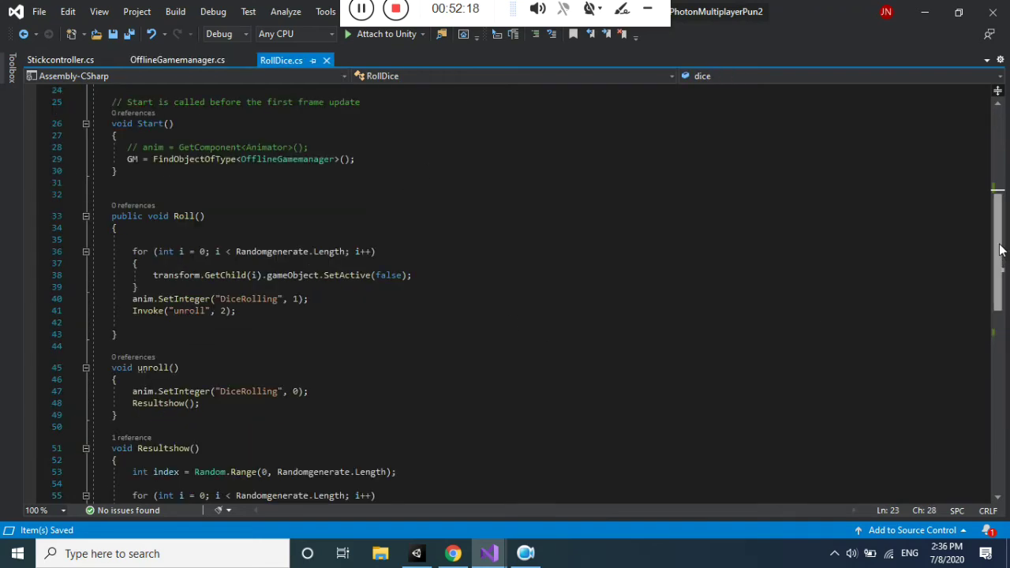
drag(1000, 249, 996, 204)
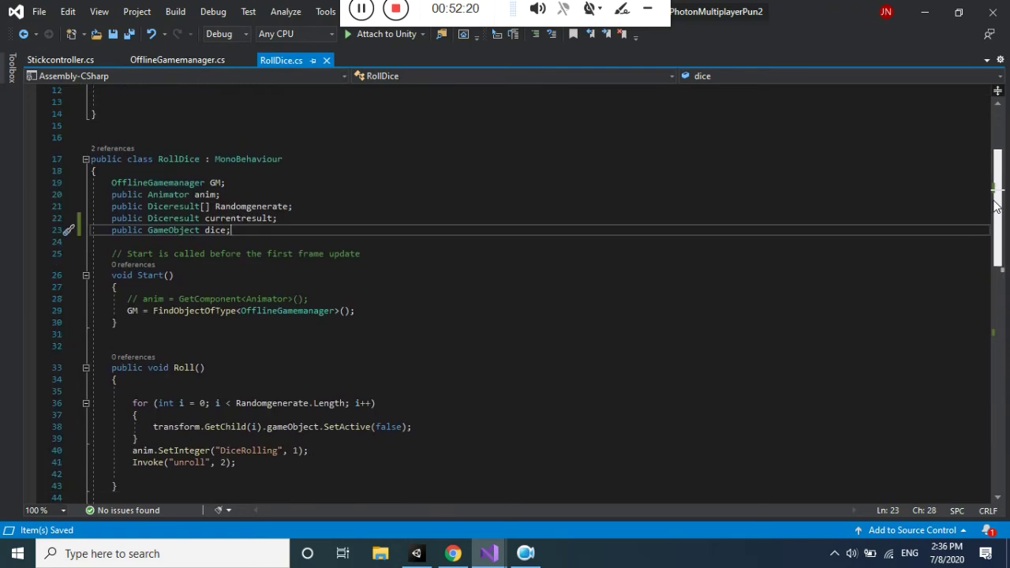
drag(995, 204, 992, 264)
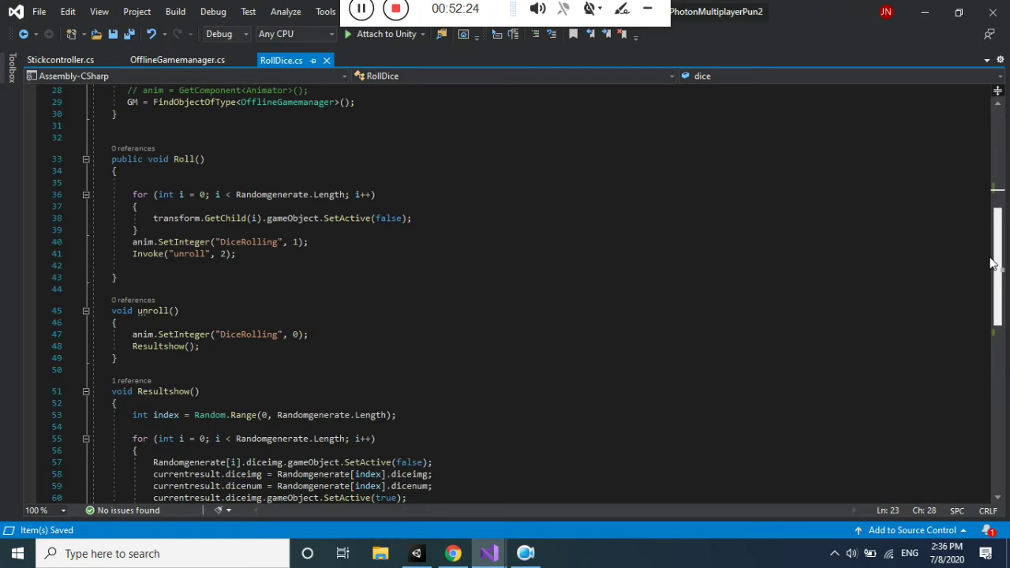
drag(992, 264, 1005, 312)
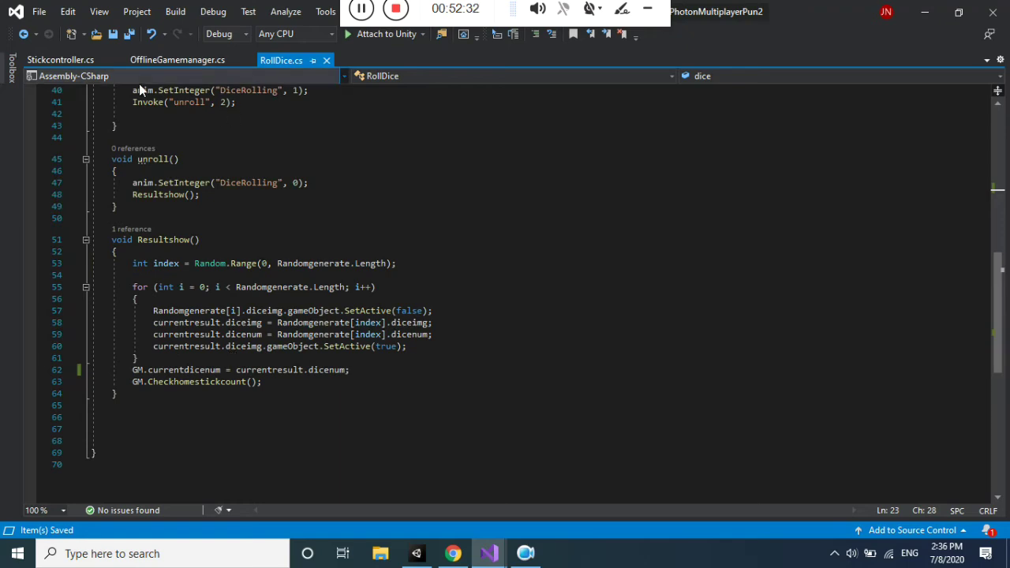
click(160, 64)
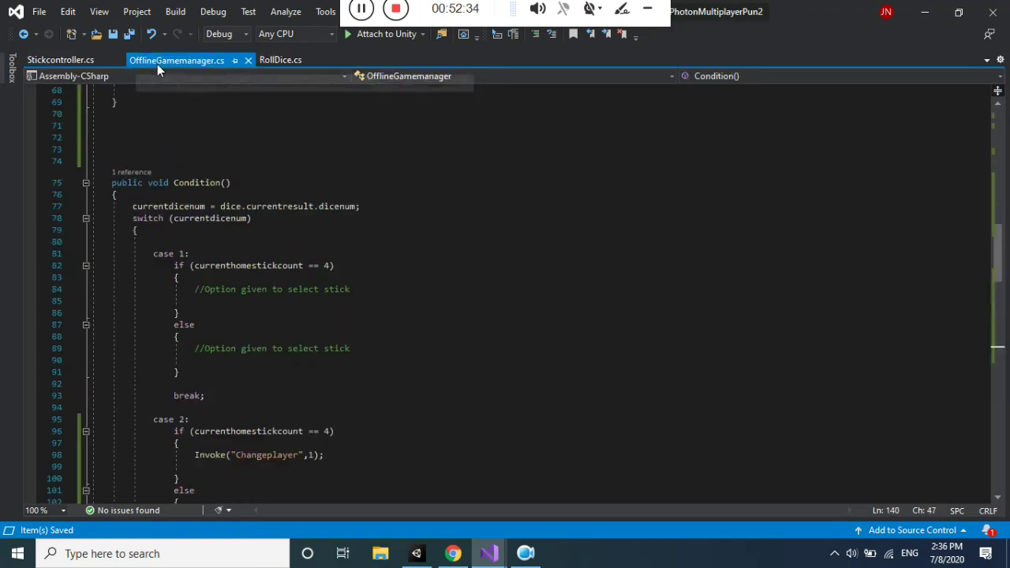
scroll(1001, 258, up, 3)
drag(1000, 258, 998, 139)
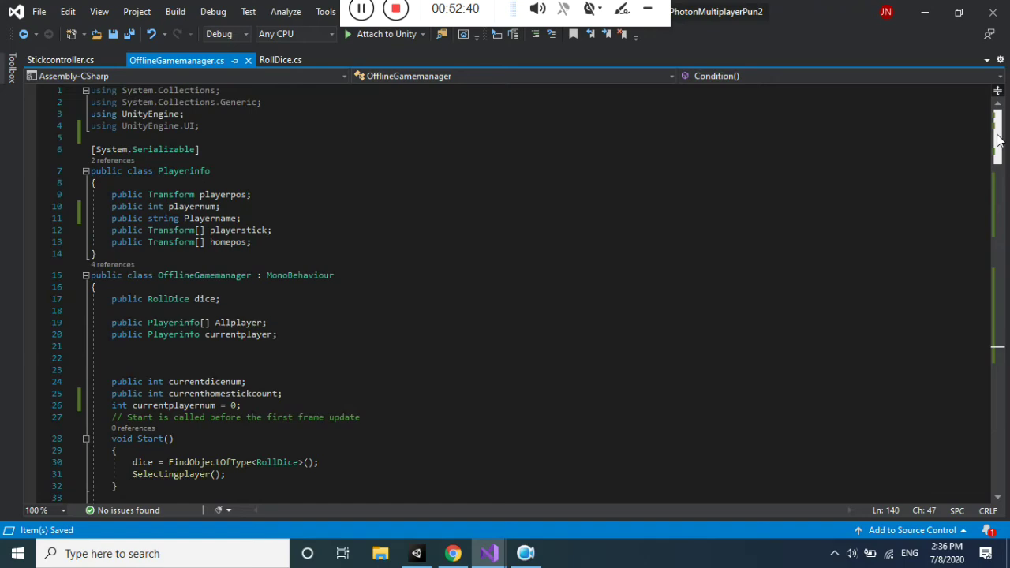
drag(996, 139, 994, 330)
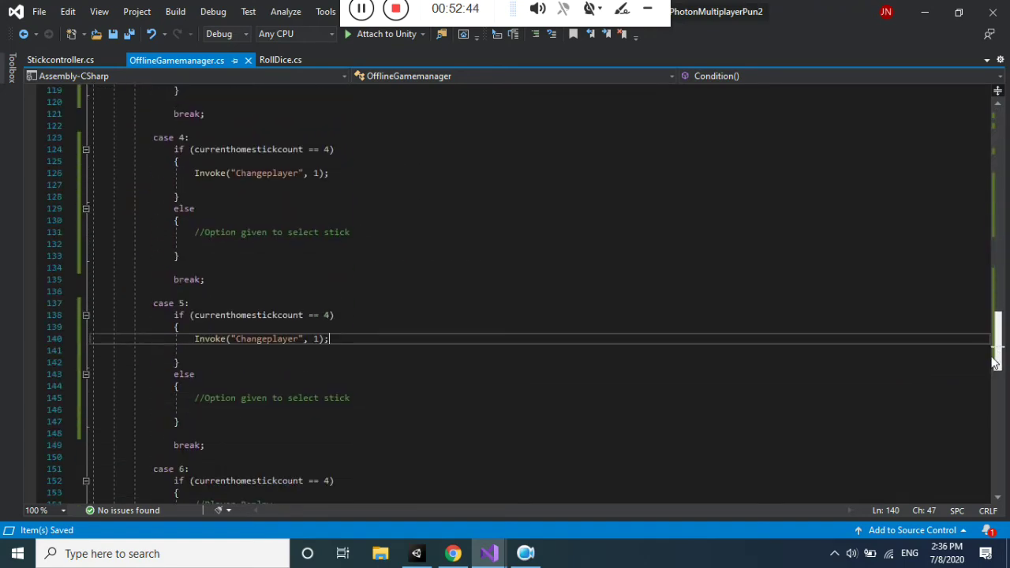
mouse_move(994, 329)
mouse_down()
mouse_move(976, 423)
mouse_move(998, 195)
mouse_up()
Type a dice.currentresult.dicenum line at the top of Changeplayer(), then delete it again.
click(217, 287)
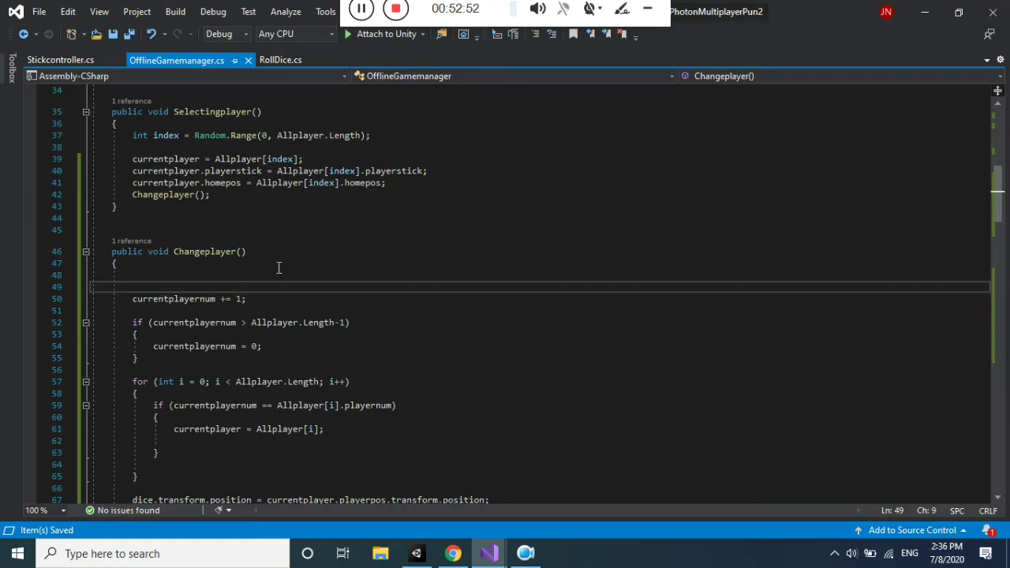
text(dice)
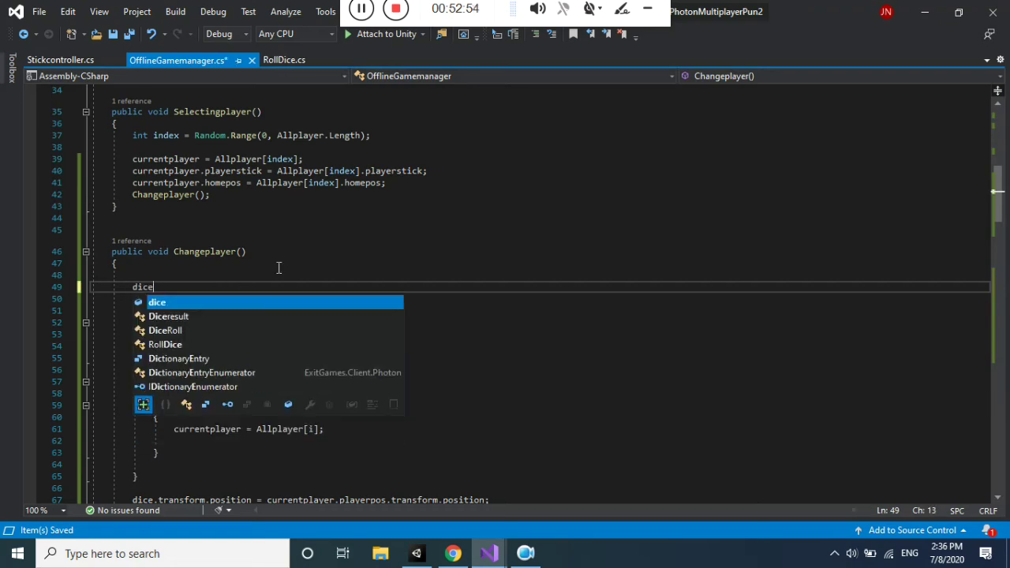
text(.)
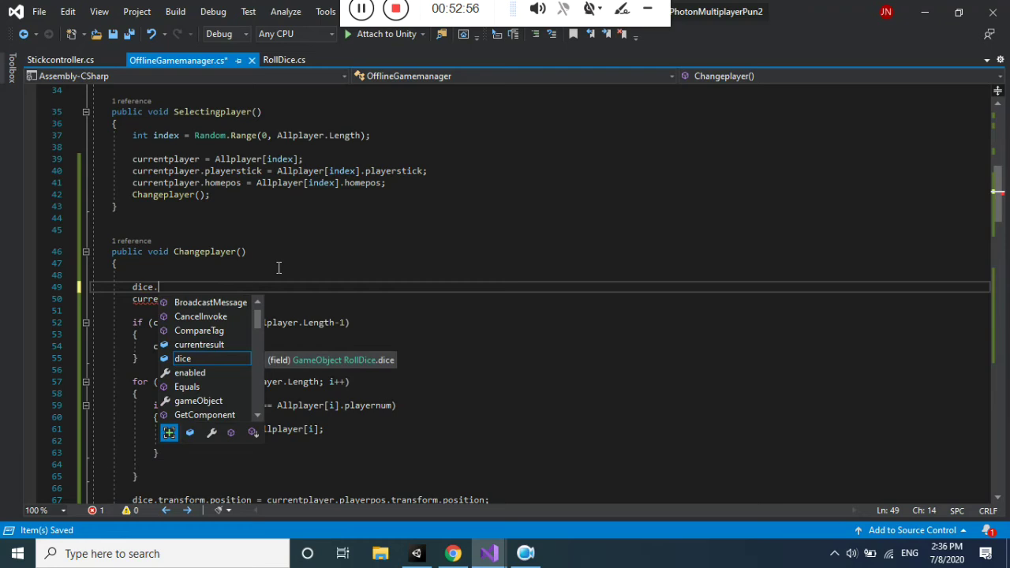
text(cu)
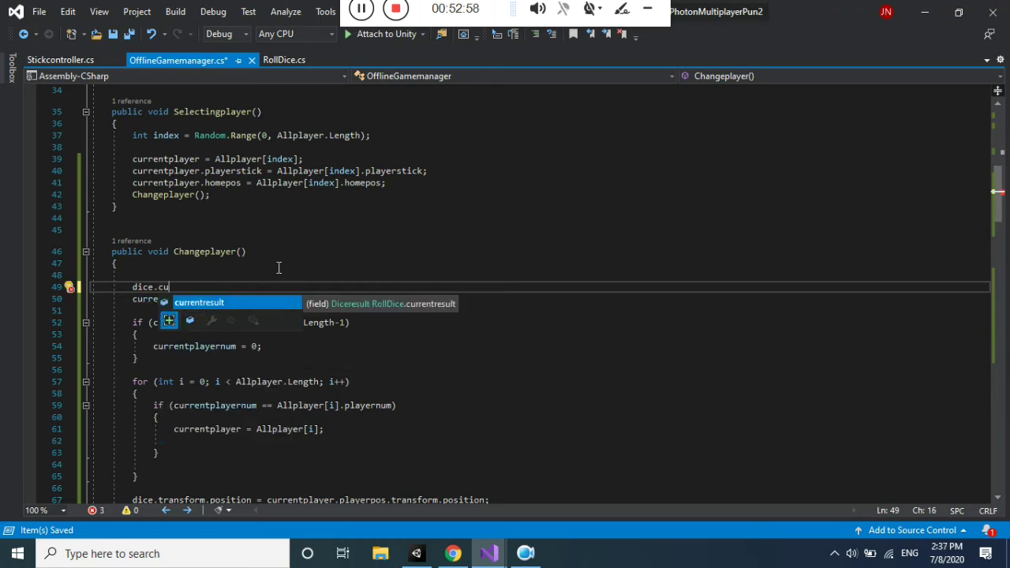
text(.)
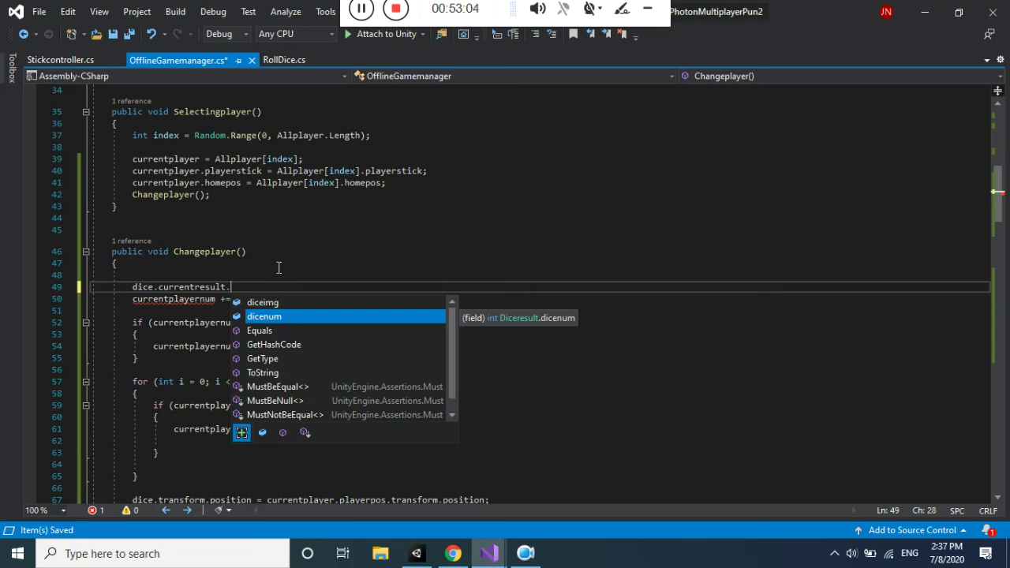
key(Tab)
text(= null;)
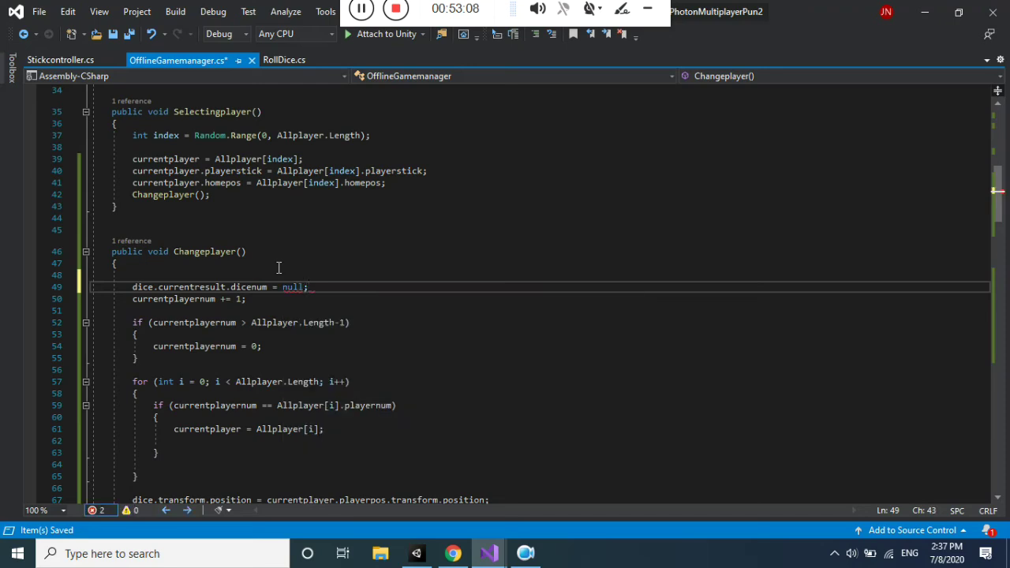
key(BackSpace)
key(BackSpace)
key(BackSpace)
key(BackSpace)
key(BackSpace)
key(BackSpace)
key(BackSpace)
key(BackSpace)
text(.set)
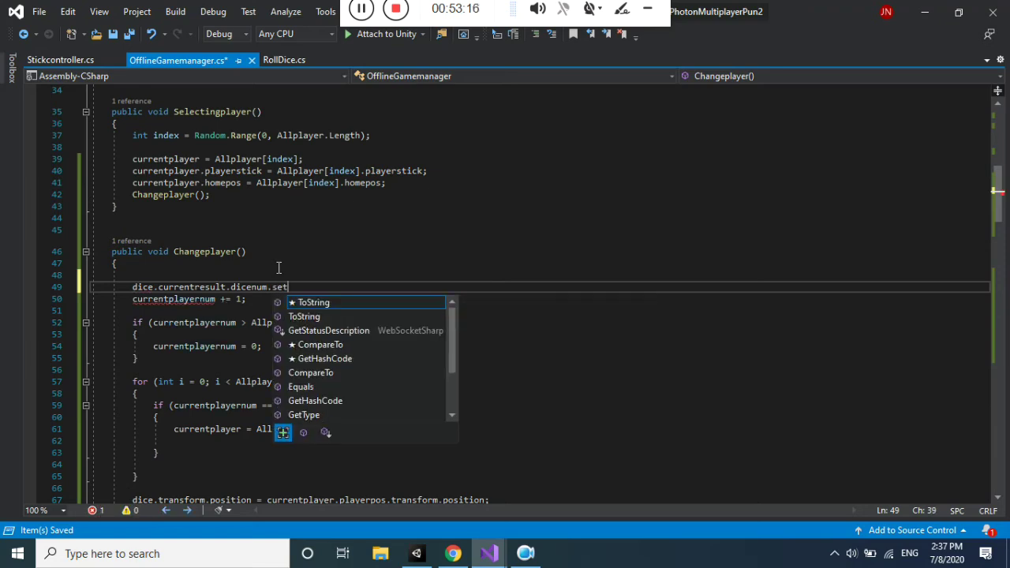
key(BackSpace)
key(BackSpace)
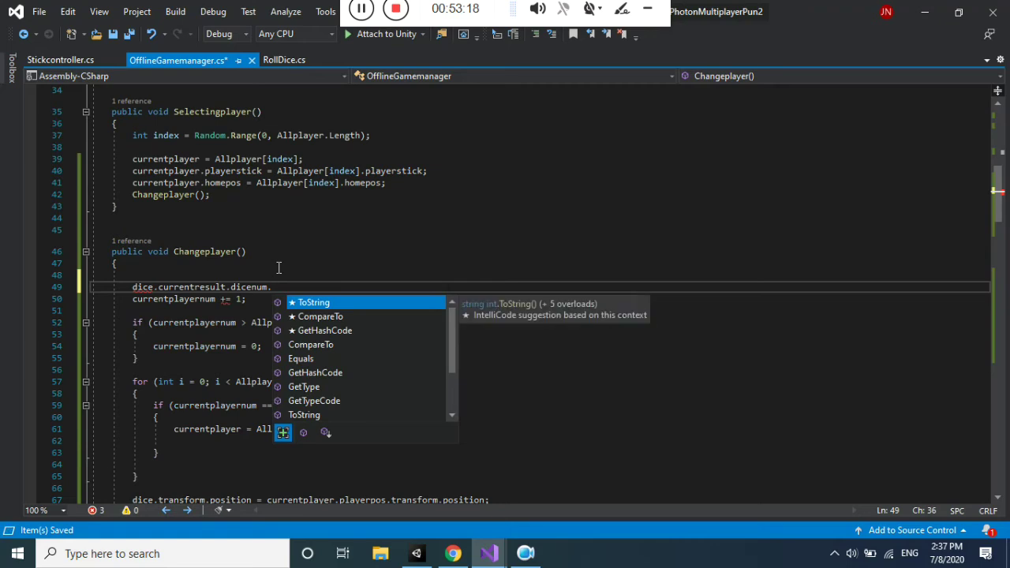
text(ga)
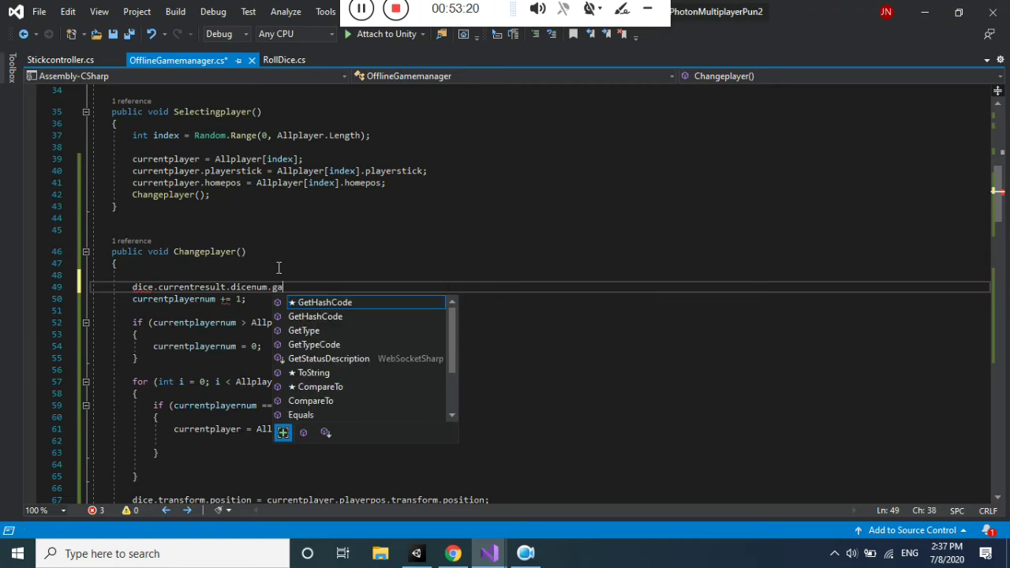
key(BackSpace)
key(BackSpace)
key(BackSpace)
key(BackSpace)
key(BackSpace)
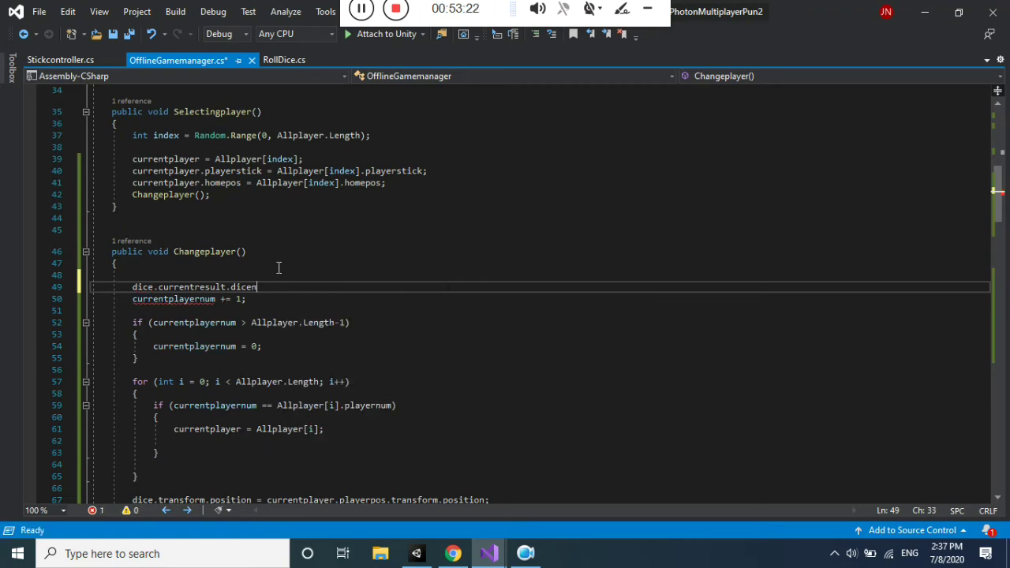
key(BackSpace)
key(BackSpace)
key(BackSpace)
key(BackSpace)
key(BackSpace)
key(BackSpace)
Save OfflineGamemanager.cs and switch to RollDice.cs, scrolling to its top.
key(ctrl+s)
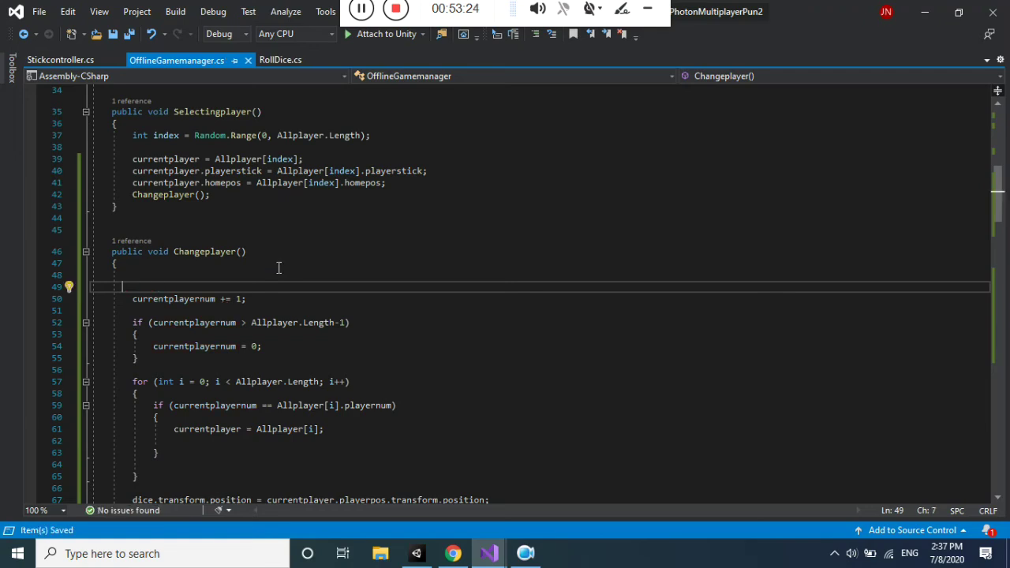
click(286, 61)
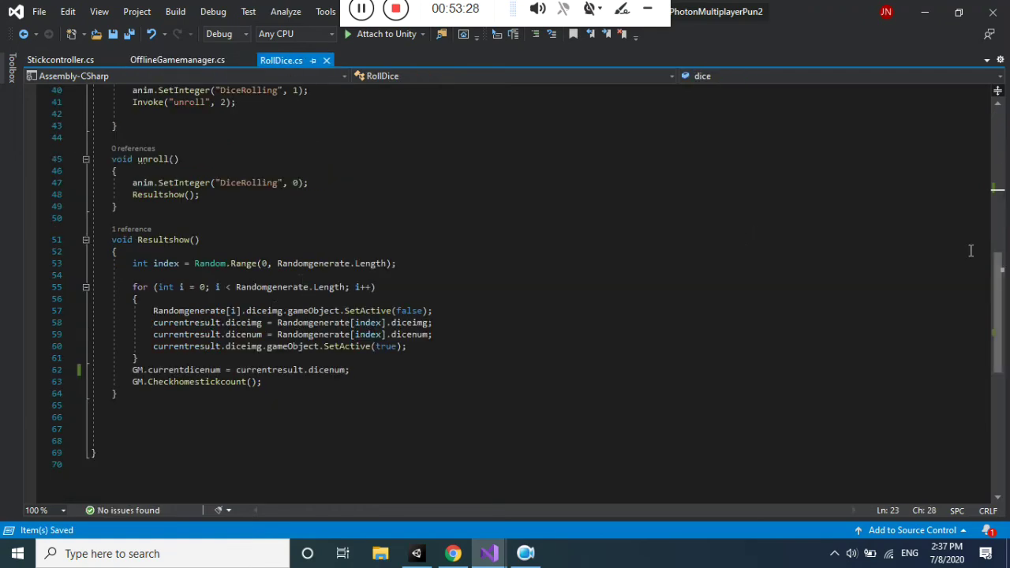
scroll(745, 248, up, 3)
scroll(745, 248, up, 2)
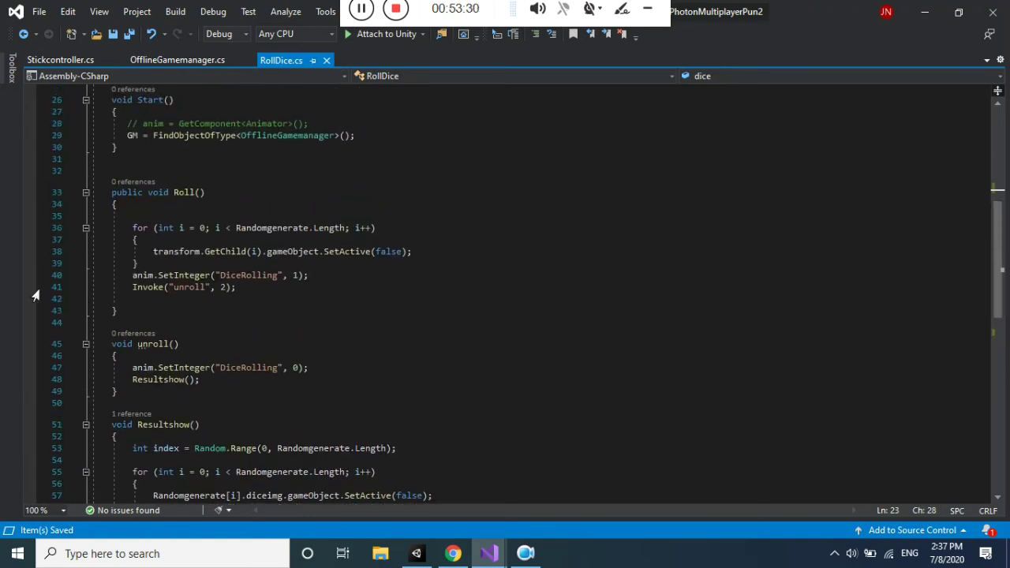
Add an empty public void resetdice() method after Roll().
drag(132, 228, 139, 263)
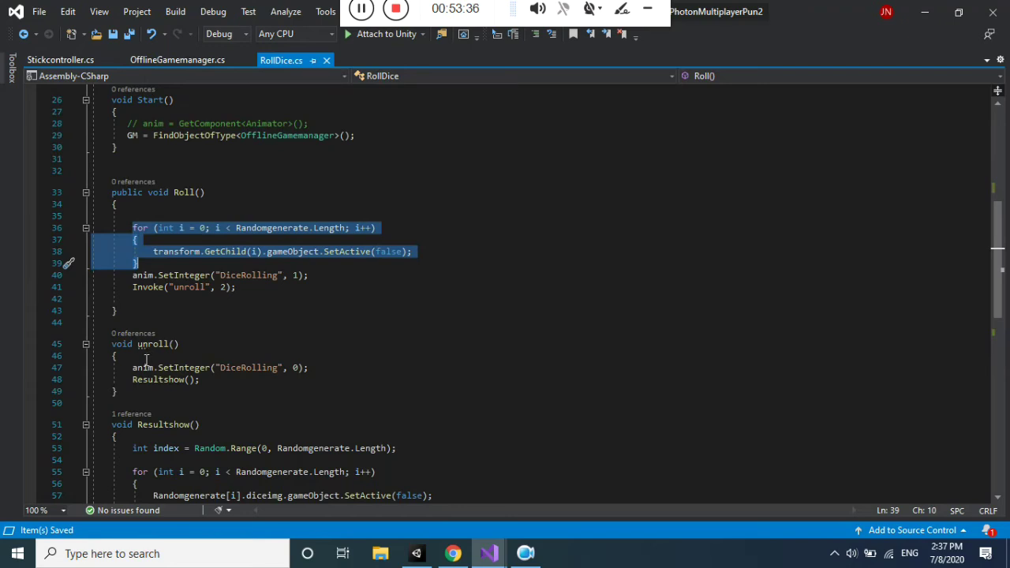
click(155, 316)
click(153, 317)
key(Return)
key(Return)
key(Up)
text(public void r)
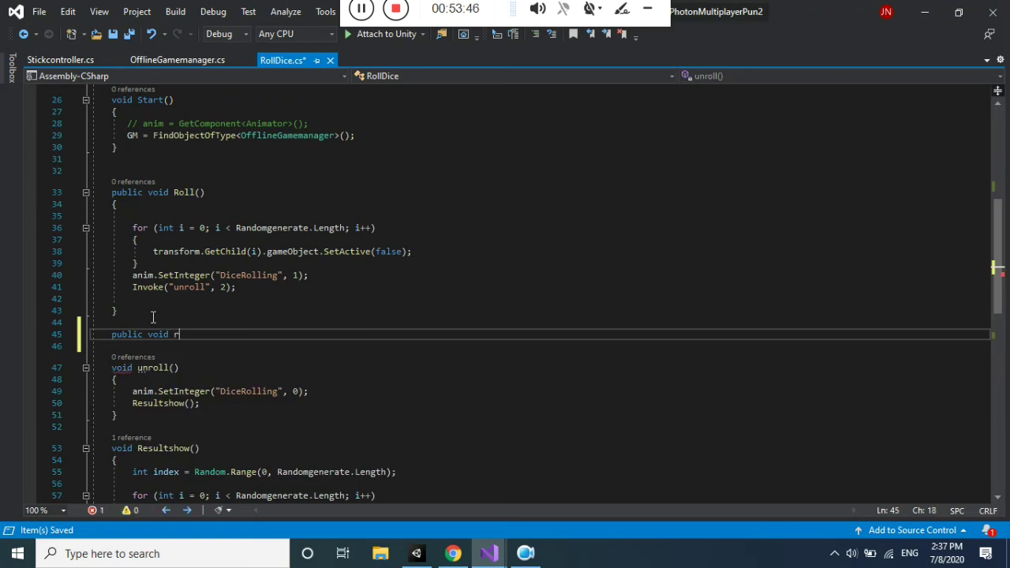
text(eset)
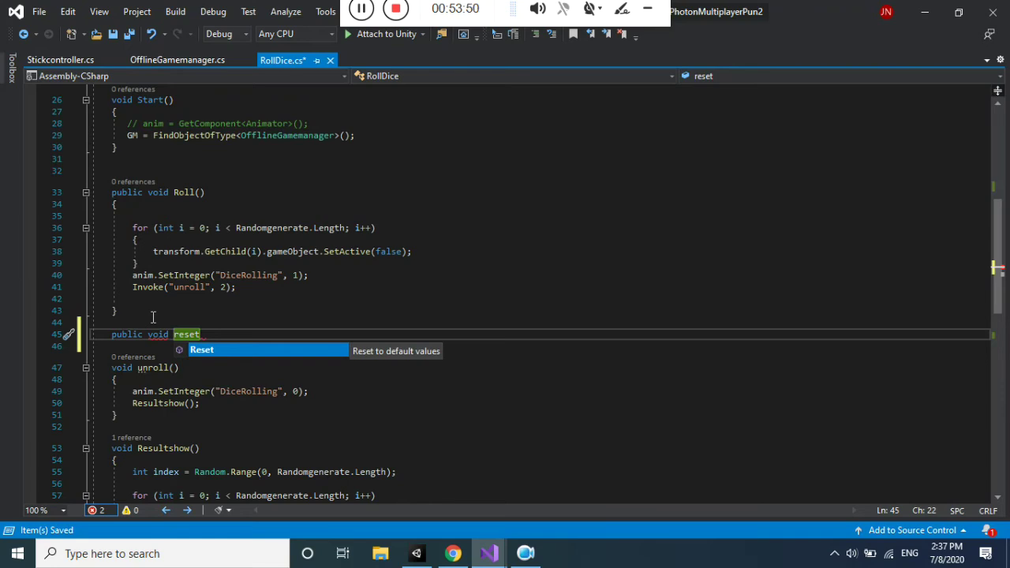
text(dice())
key(Return)
text({)
key(Return)
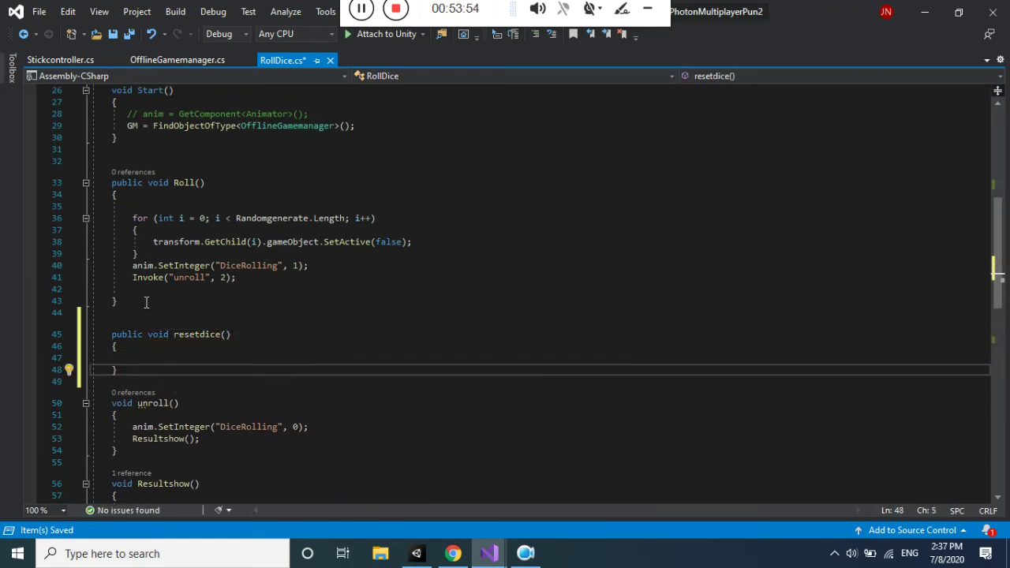
Copy Roll()'s dice-hiding for loop into resetdice(), then return to OfflineGamemanager.cs.
drag(128, 218, 154, 258)
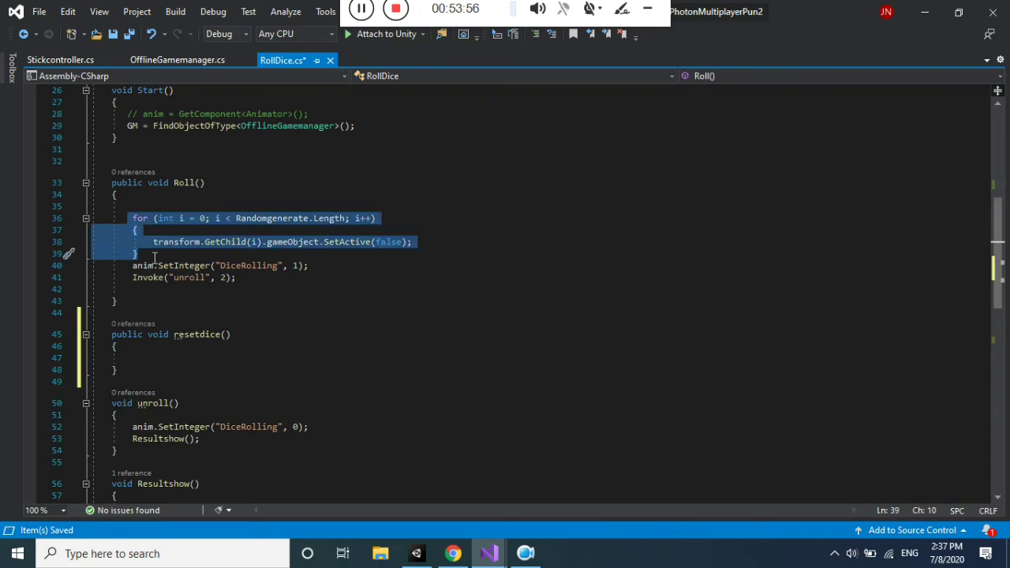
key(ctrl+c)
click(139, 357)
key(ctrl+v)
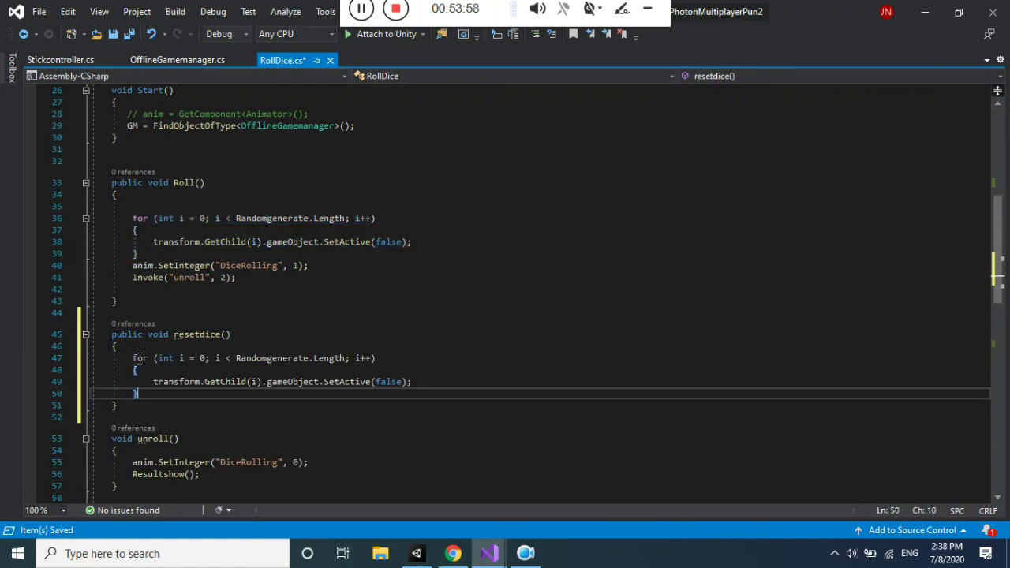
key(Return)
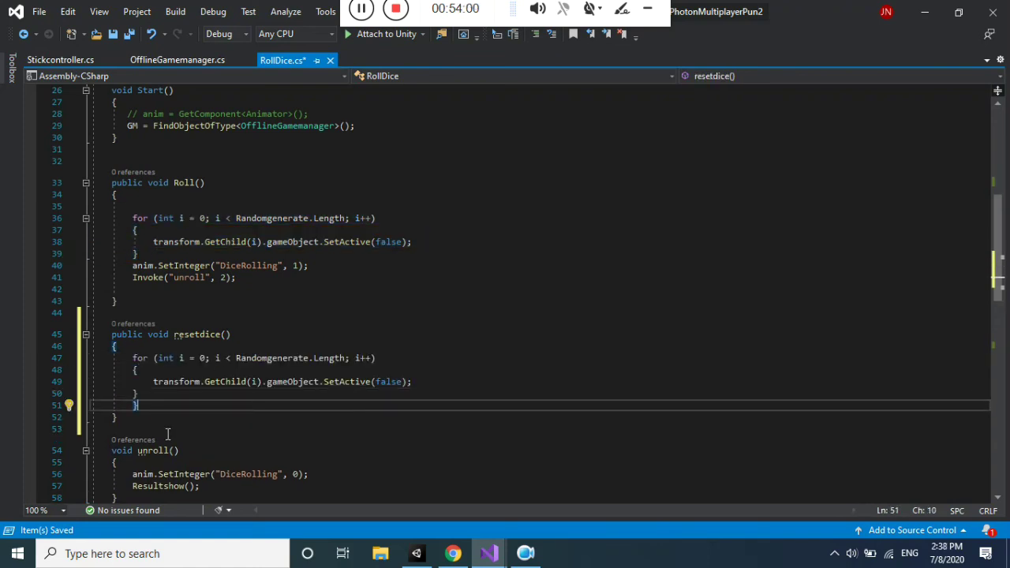
double_click(204, 334)
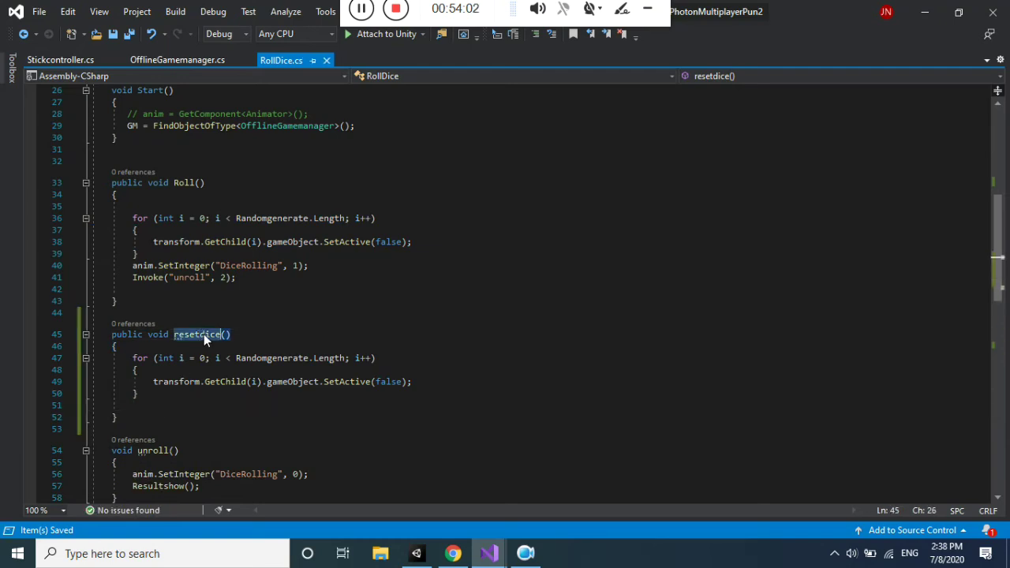
click(183, 62)
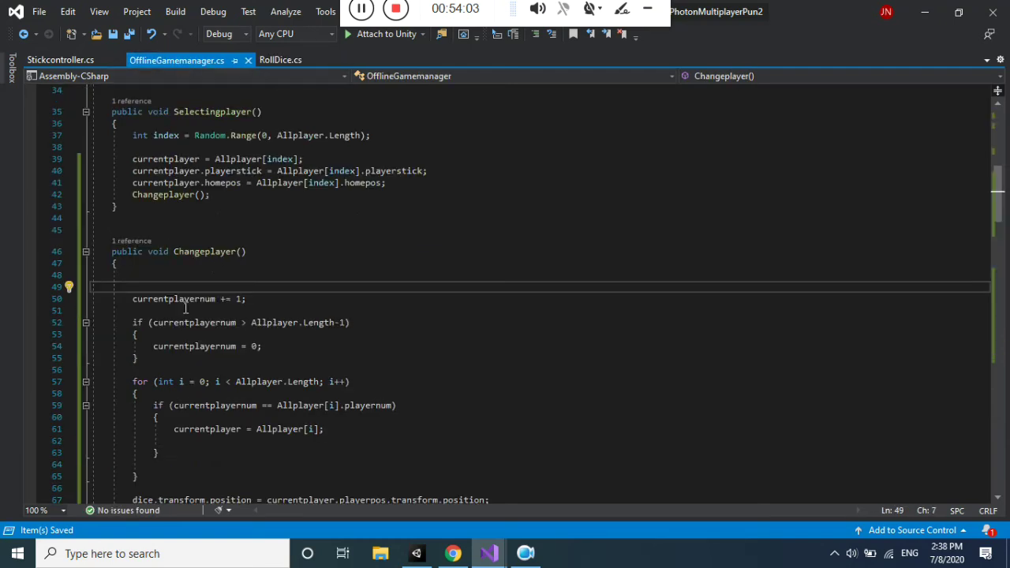
Add dice.resetdice(); to Changeplayer() and save, dismissing the unexpected Save As dialog.
key(Tab)
text(dice)
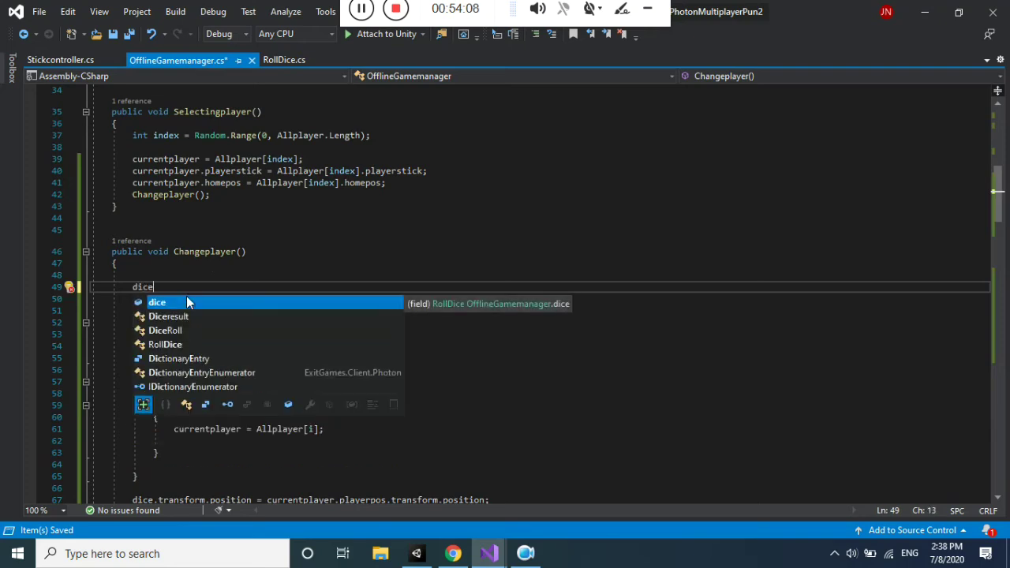
text(.resetdice()
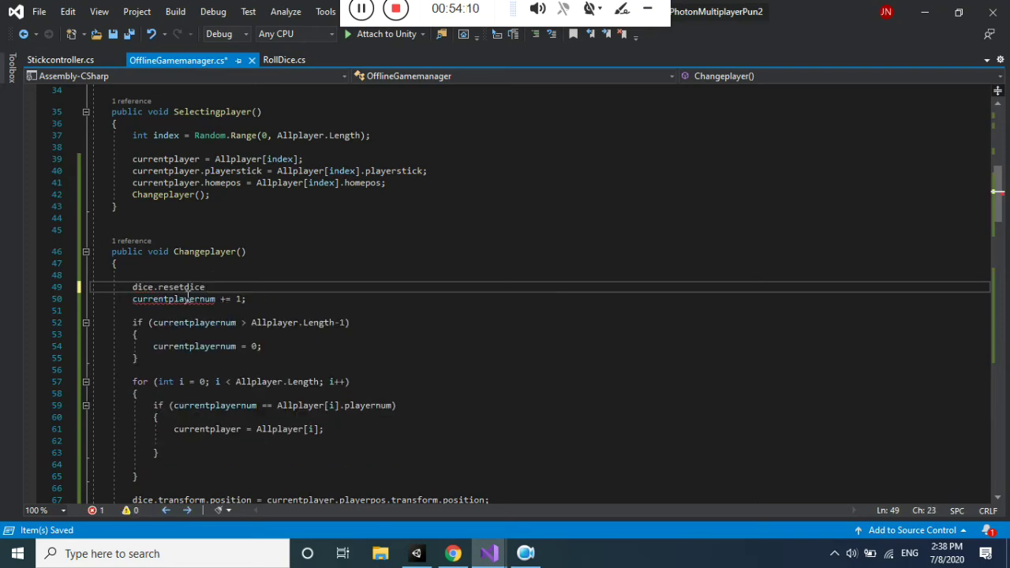
text();)
key(ctrl+s)
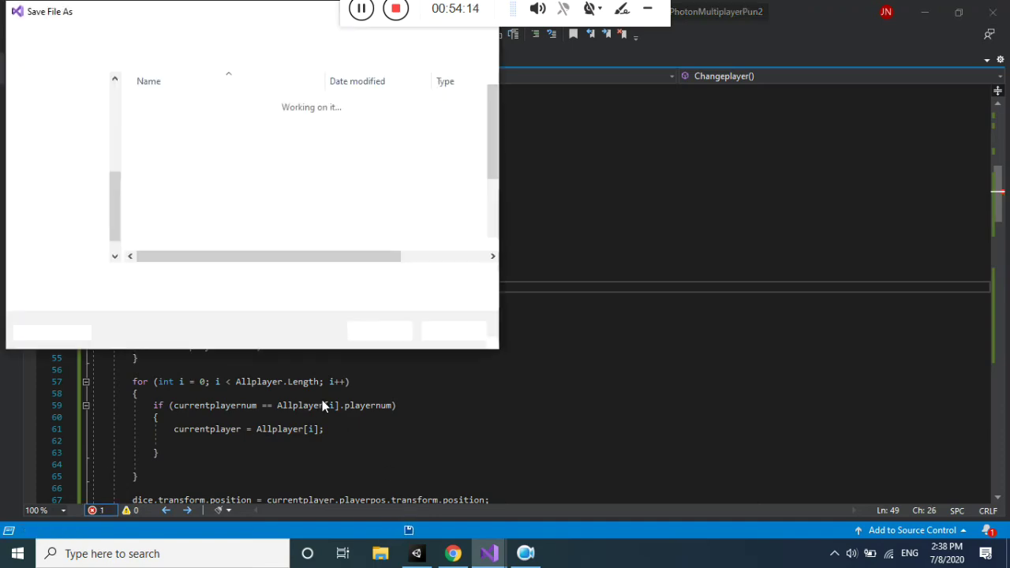
click(457, 330)
click(343, 293)
click(235, 288)
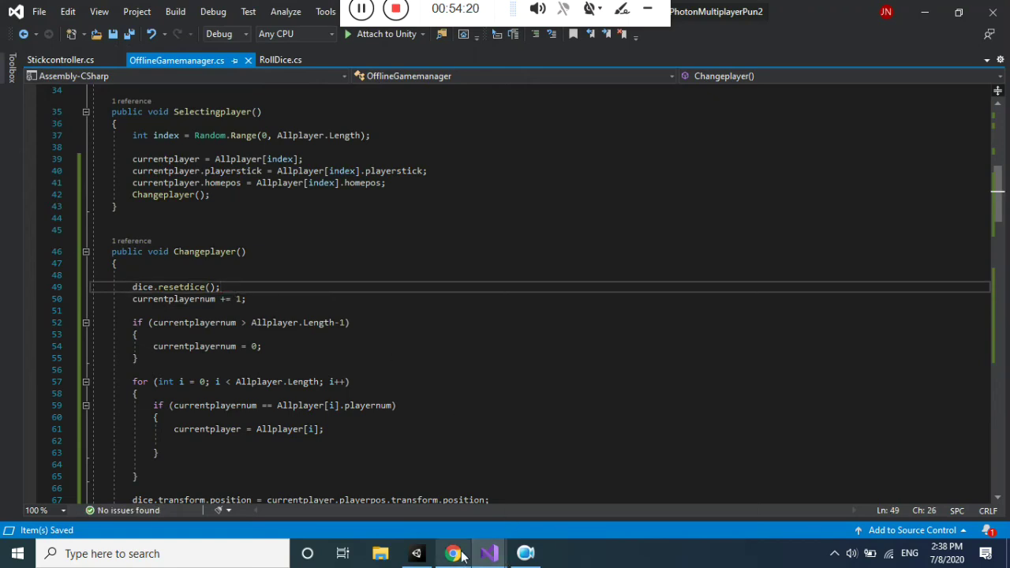
Change currentplayernum's initial value on line 26 back to 1, save, and minimize Visual Studio.
click(430, 557)
click(430, 557)
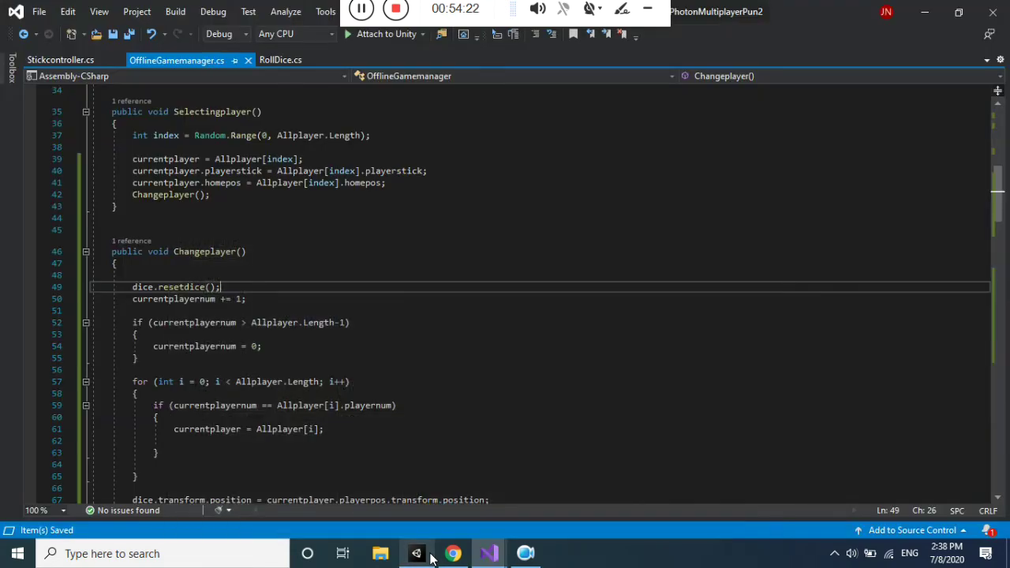
drag(997, 198, 997, 118)
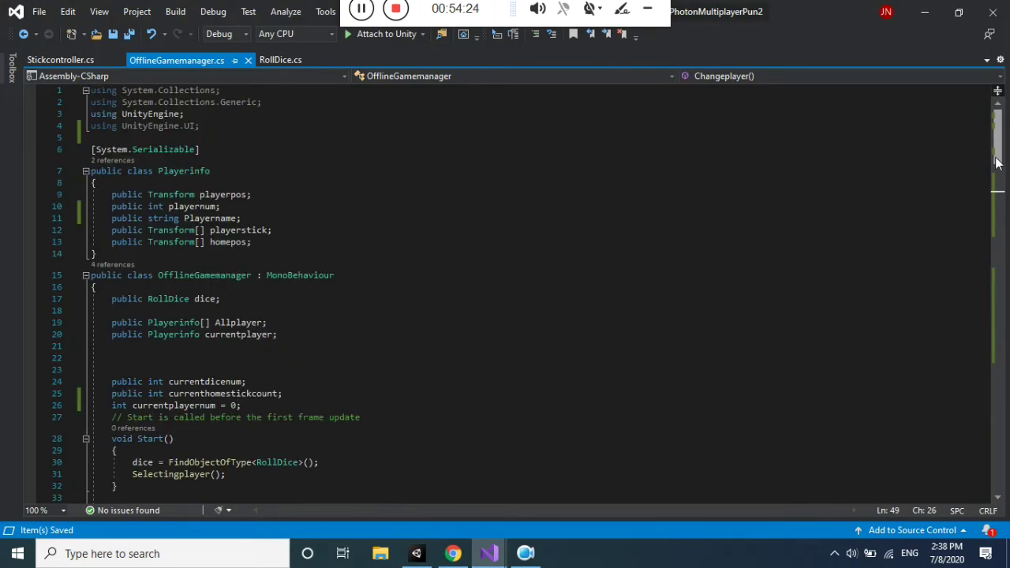
click(238, 405)
key(BackSpace)
text(1)
key(ctrl+s)
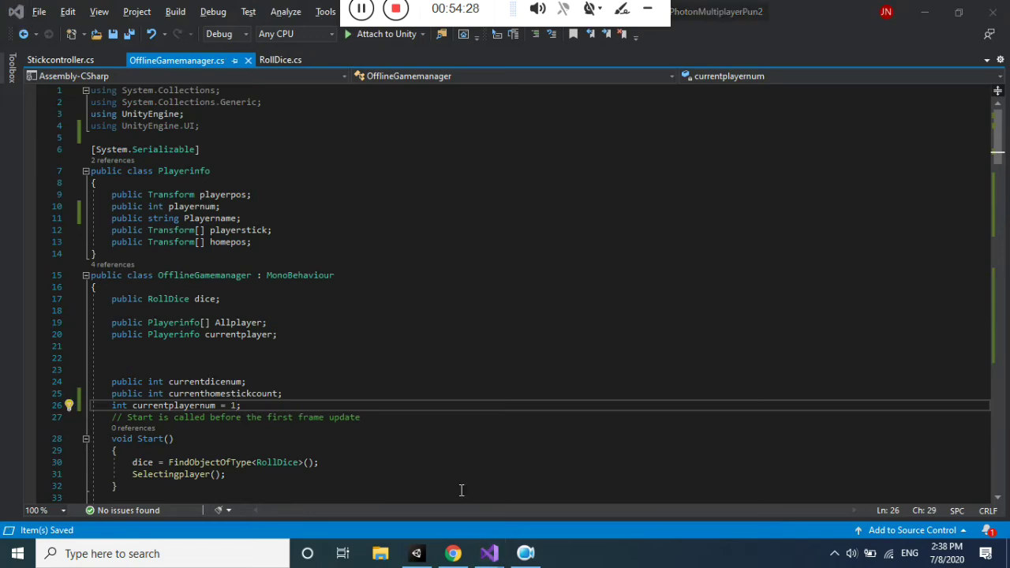
click(416, 553)
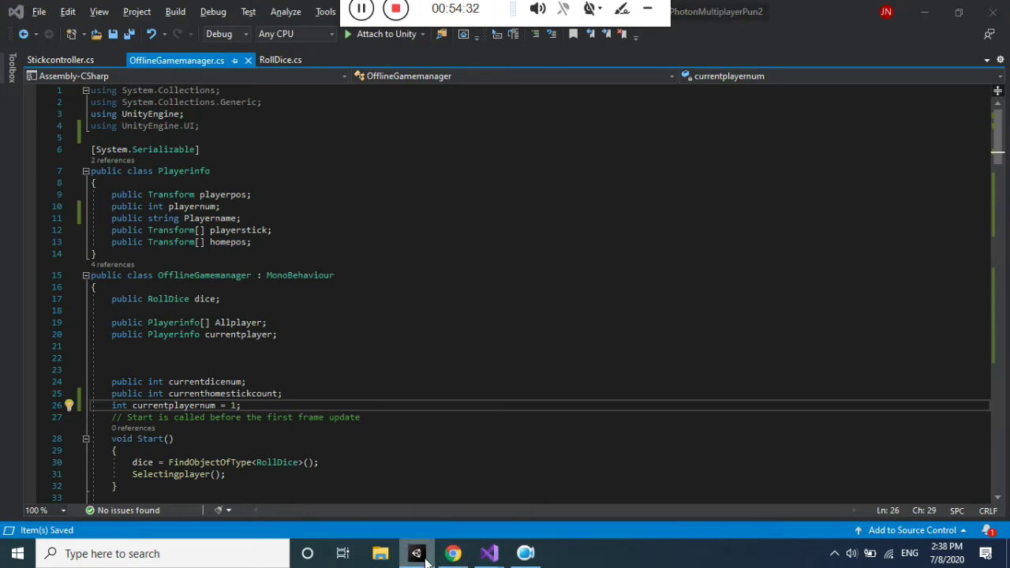
click(919, 13)
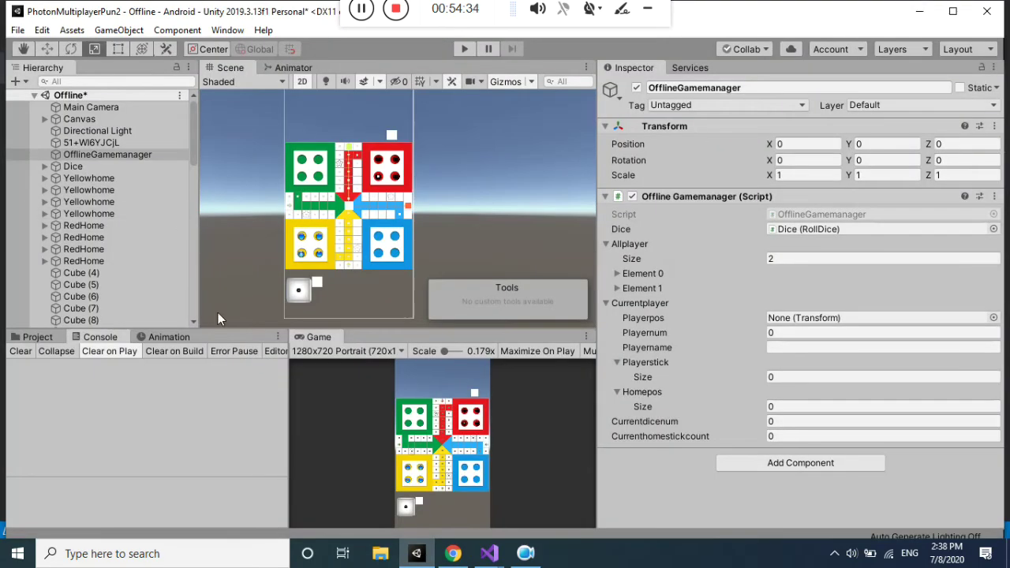
Enter play mode and roll the dice several times for the yellow player.
click(464, 49)
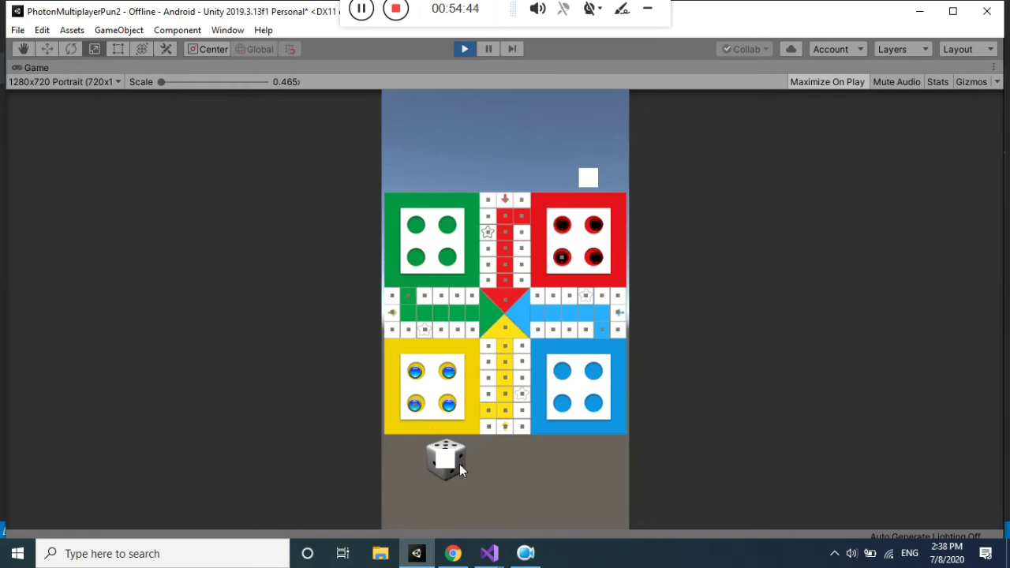
click(460, 465)
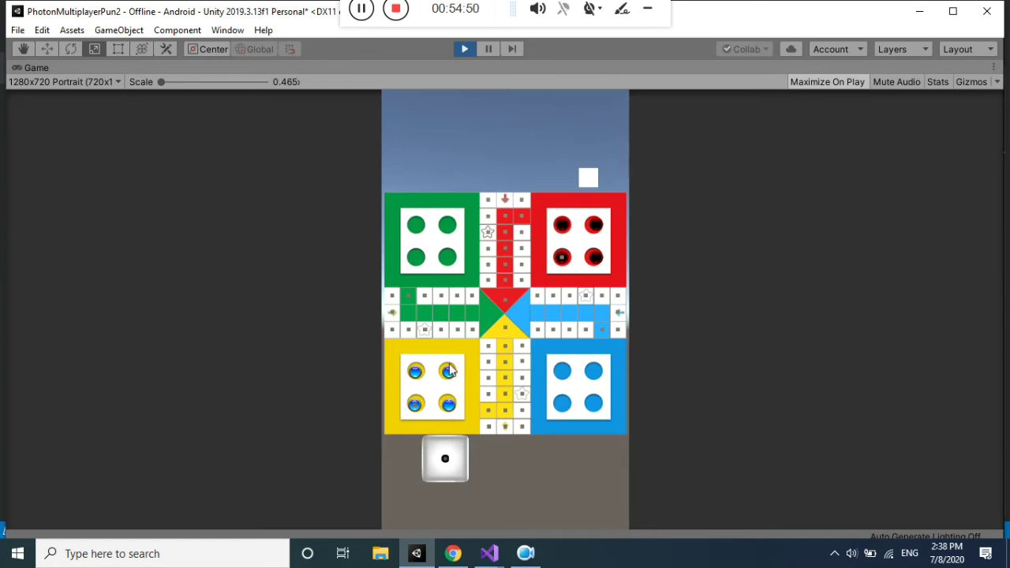
click(448, 467)
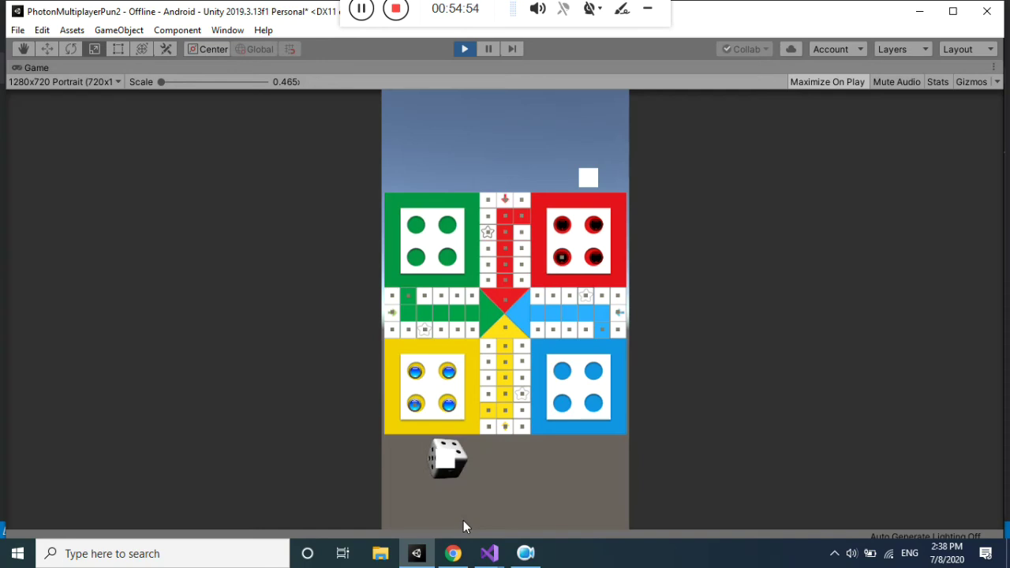
click(459, 472)
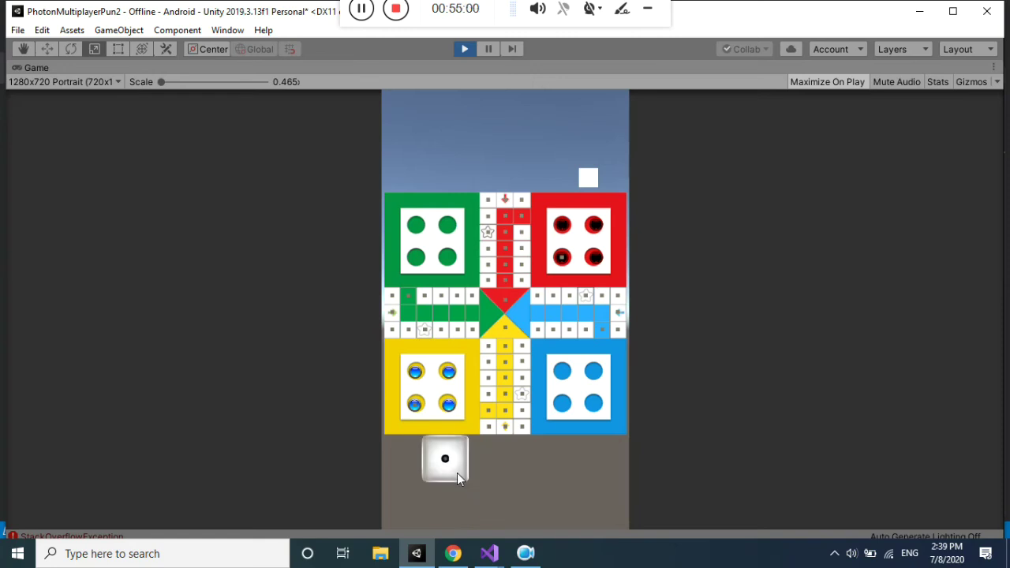
click(457, 472)
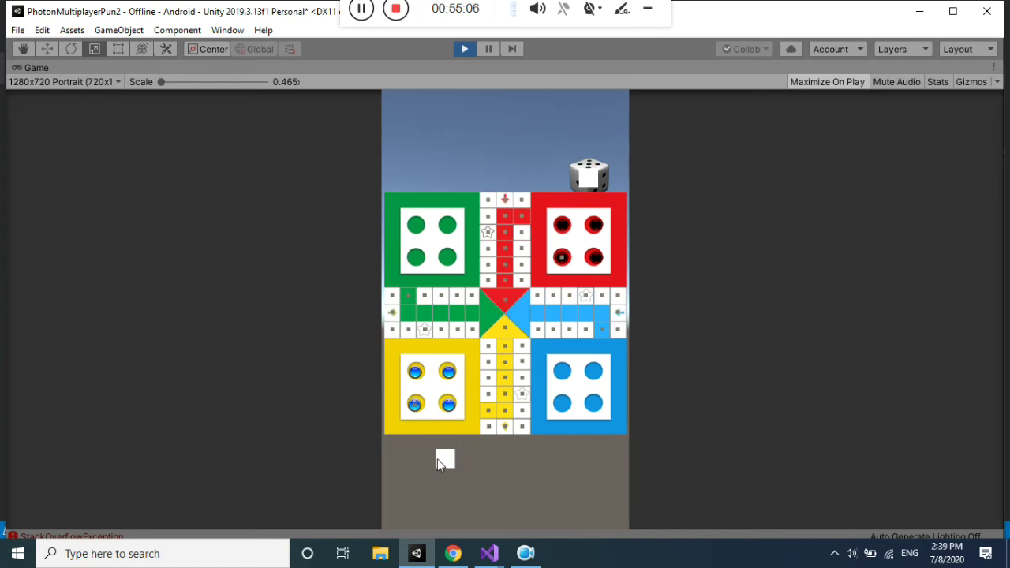
Roll red's dice, move a red token with the six, roll for yellow again, then stop play mode.
click(603, 181)
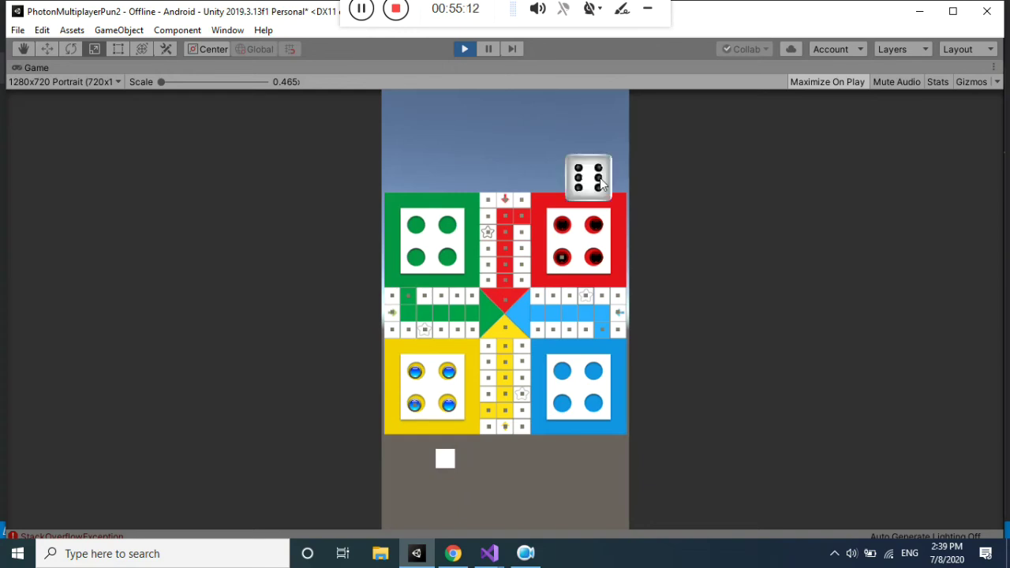
click(565, 231)
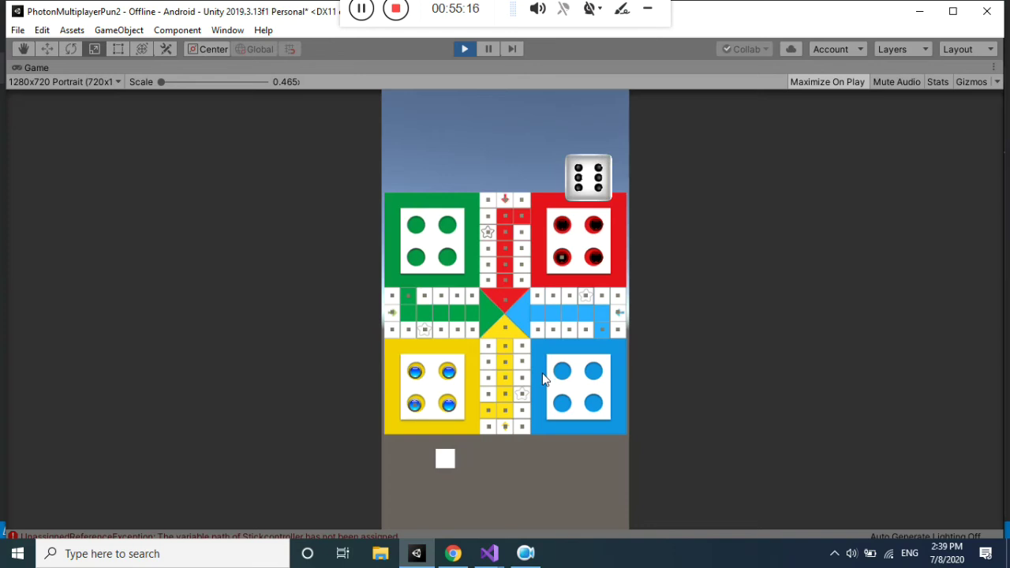
click(605, 182)
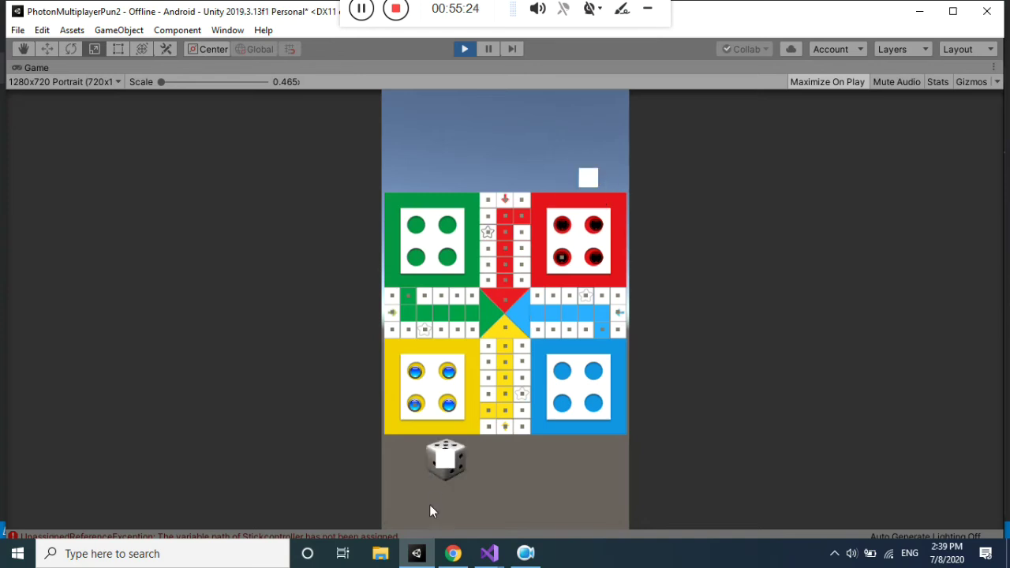
click(459, 465)
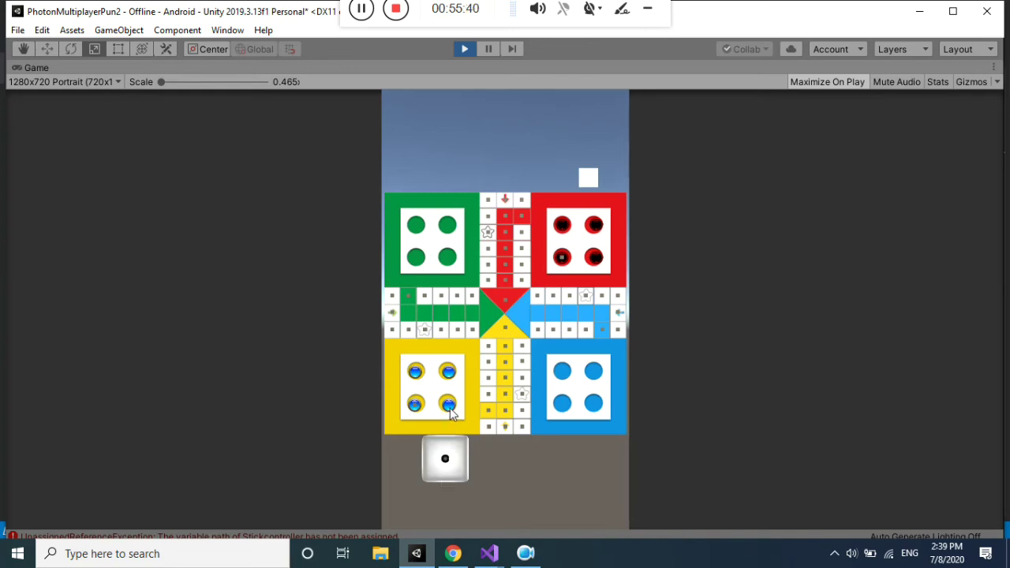
click(464, 49)
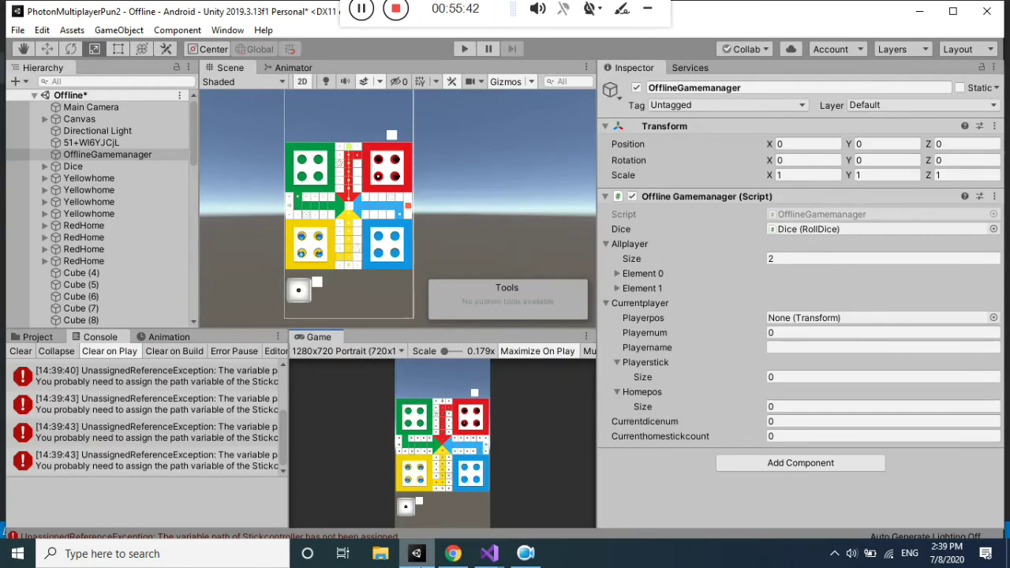
Read the full path error, then view the second yellow token's Stickcontroller Path list.
click(135, 464)
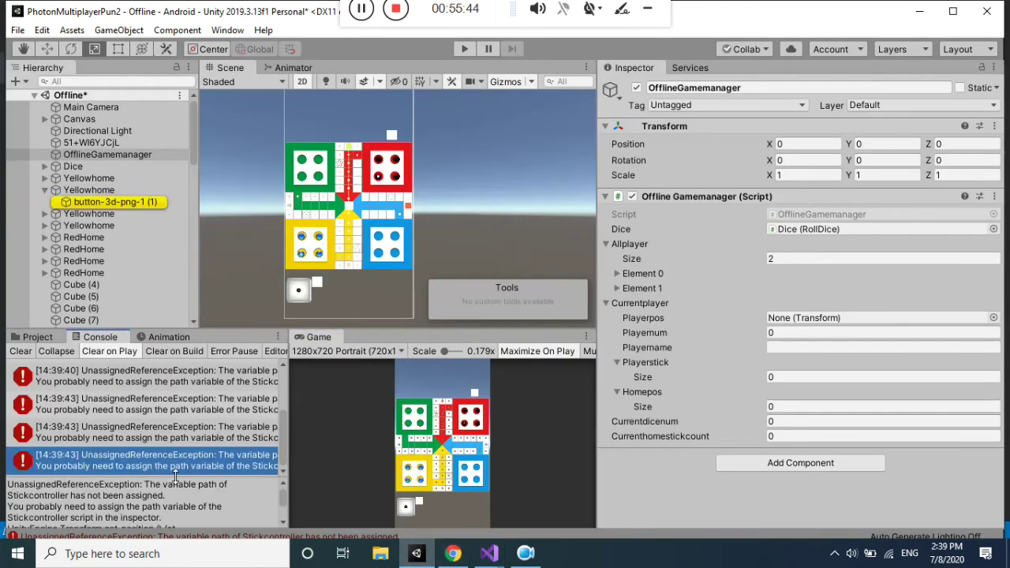
drag(288, 470, 445, 470)
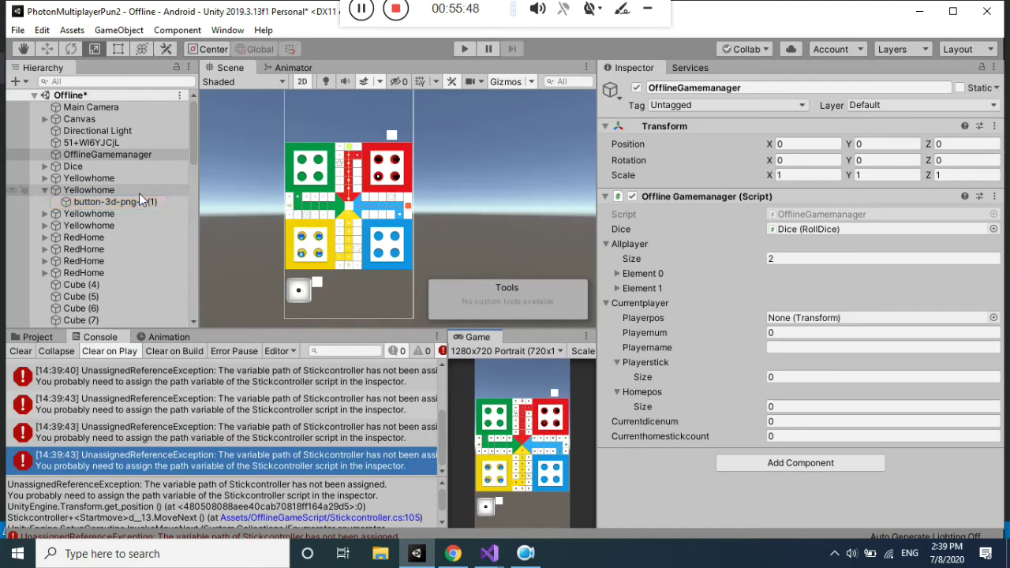
click(89, 203)
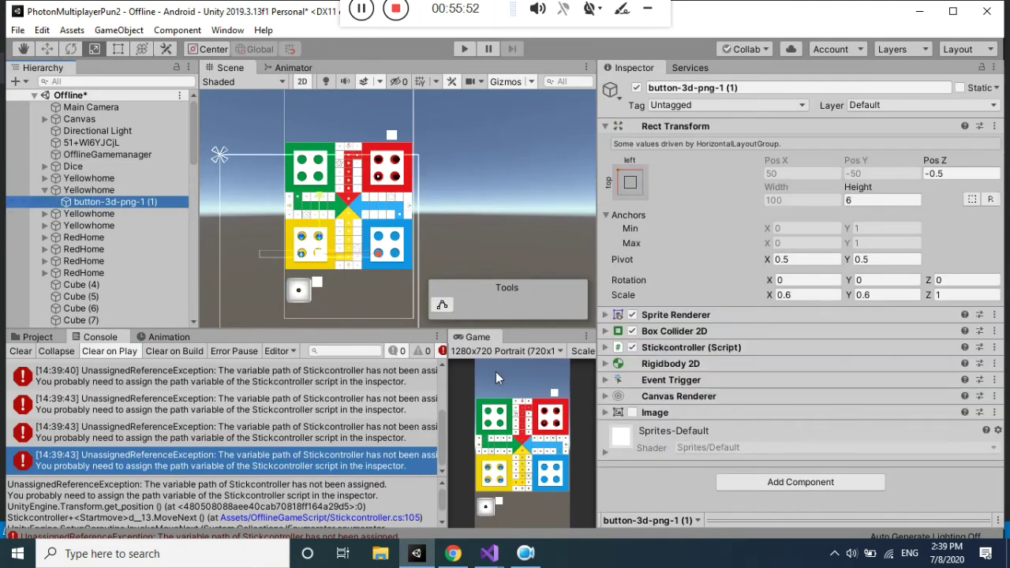
click(605, 348)
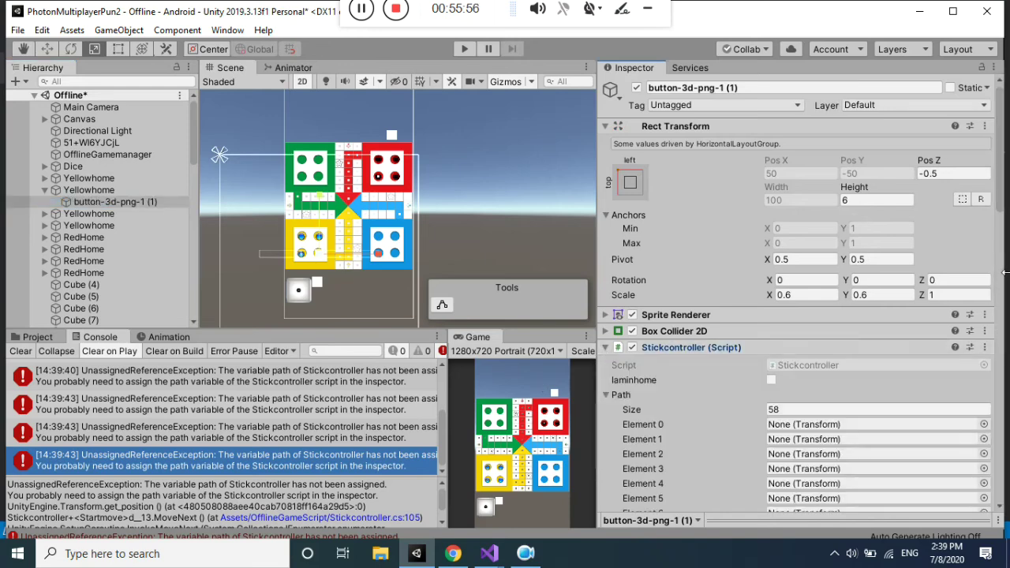
drag(1000, 172, 986, 427)
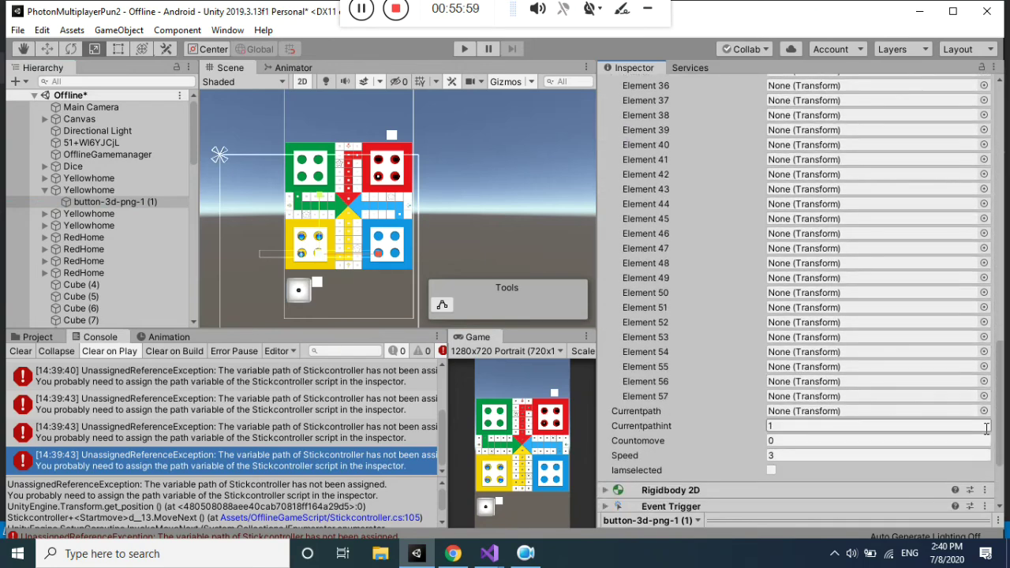
Check the RedHome token's empty Path list and clear the Console.
click(44, 273)
click(83, 288)
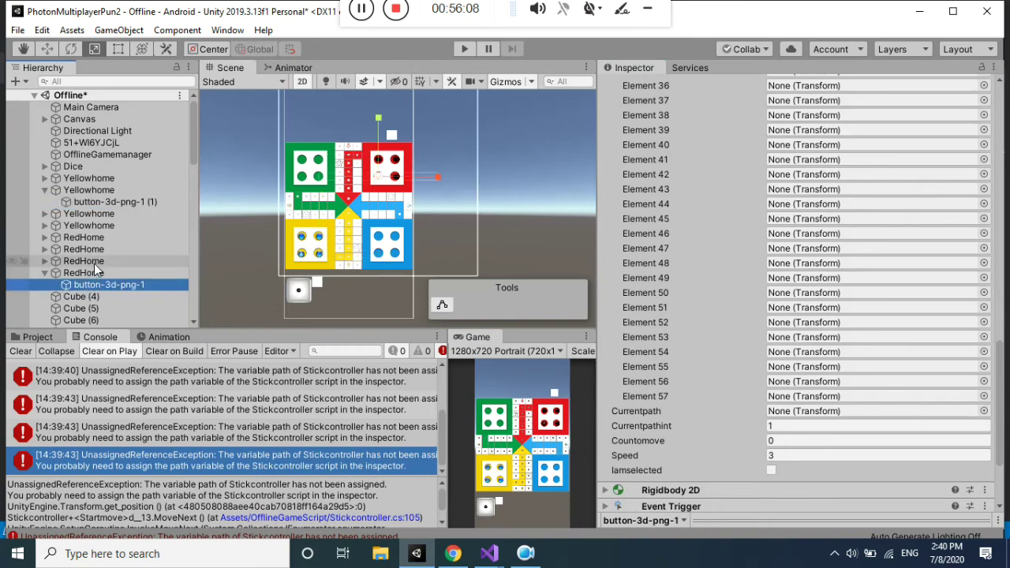
click(11, 353)
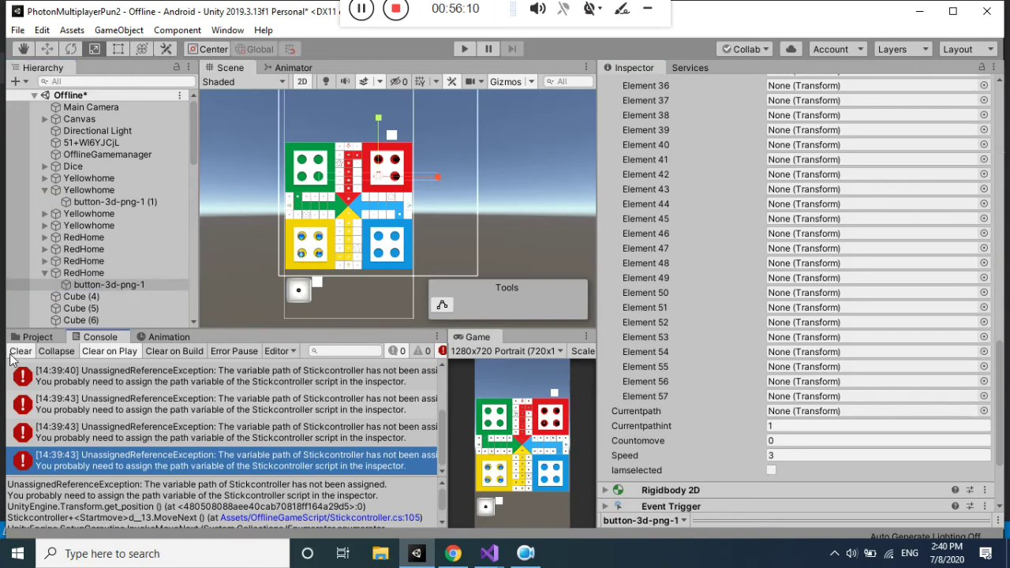
click(11, 355)
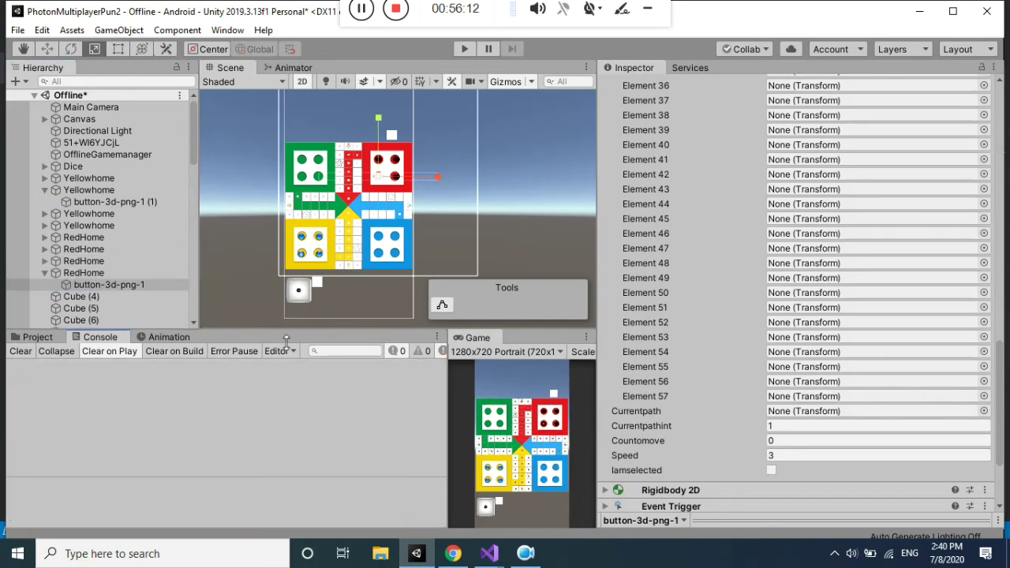
Shrink the Console, collapse RedHome, and multi-select all four yellow tokens in the Hierarchy.
drag(286, 330, 291, 367)
click(45, 272)
click(45, 179)
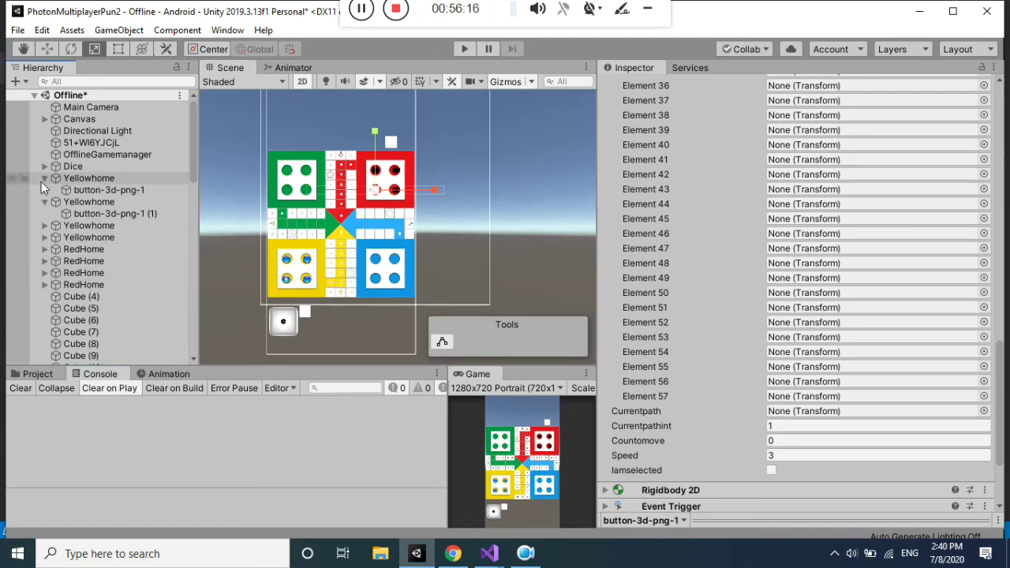
click(44, 226)
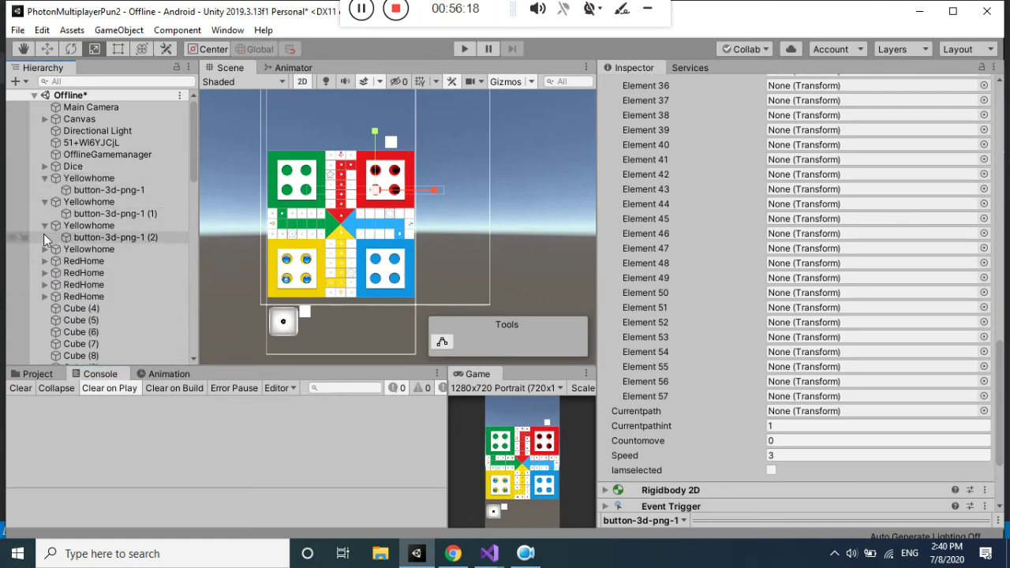
click(44, 247)
click(117, 262)
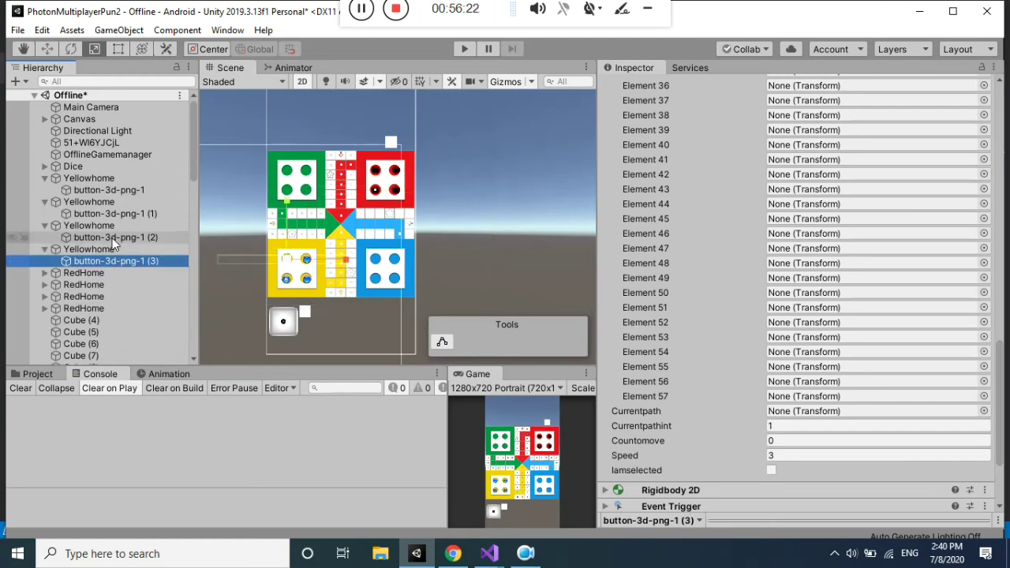
ctrl+click(112, 238)
ctrl+click(110, 203)
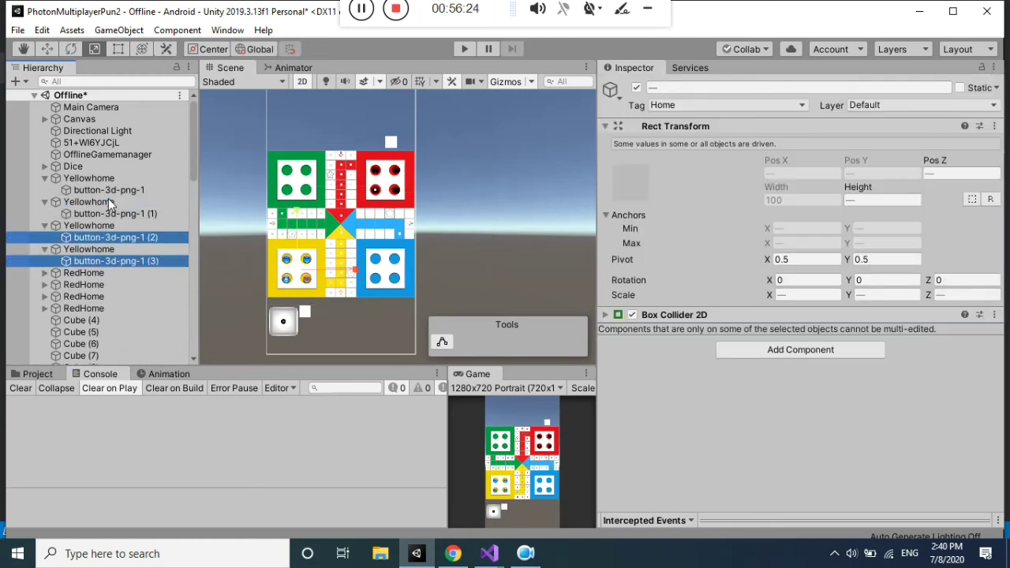
ctrl+click(108, 201)
ctrl+click(108, 191)
ctrl+click(105, 218)
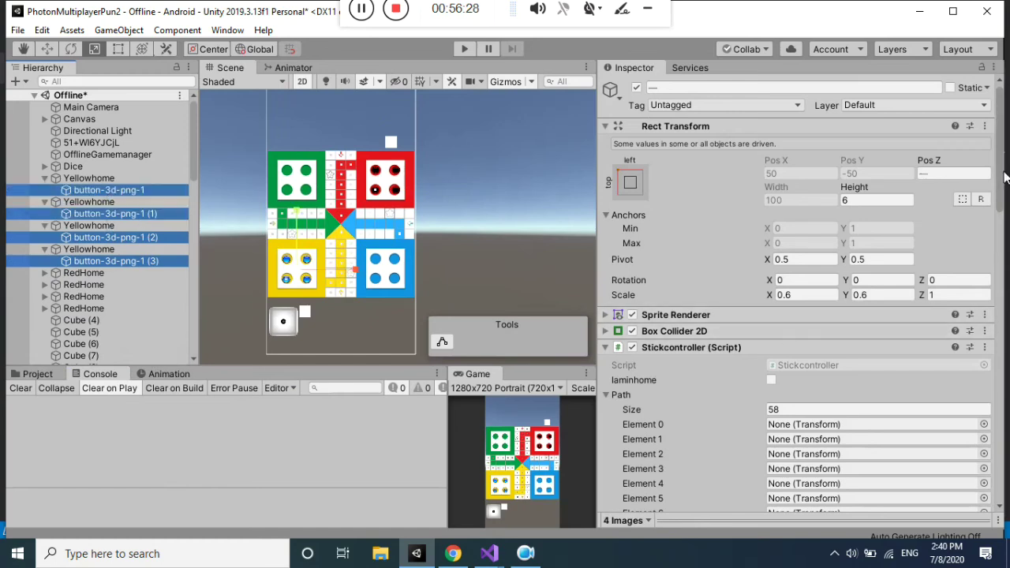
Change the yellow tokens' Path Size from 58 to 1 and lock the Inspector.
scroll(1004, 178, down, 3)
click(811, 325)
click(811, 325)
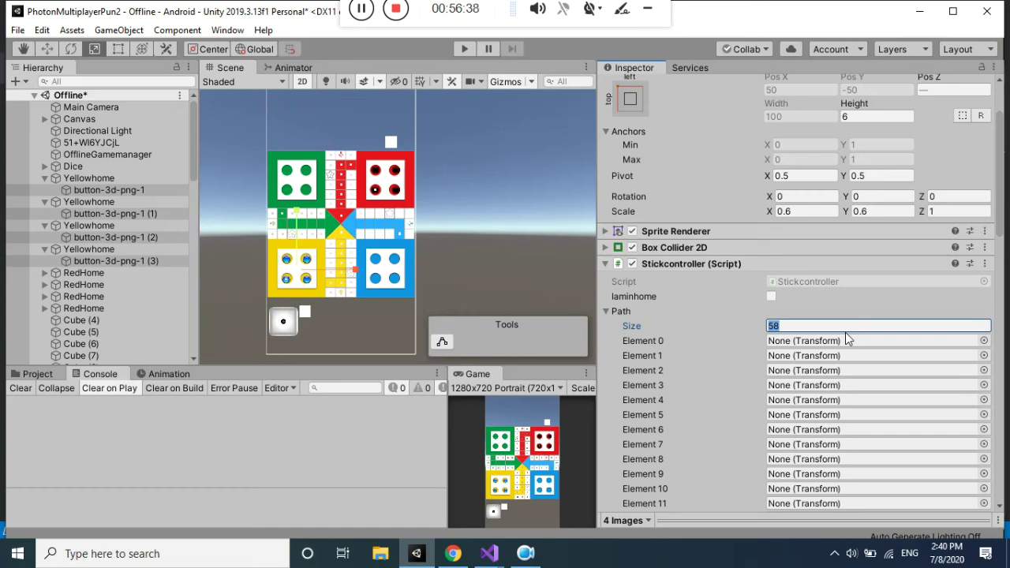
text(1)
key(Tab)
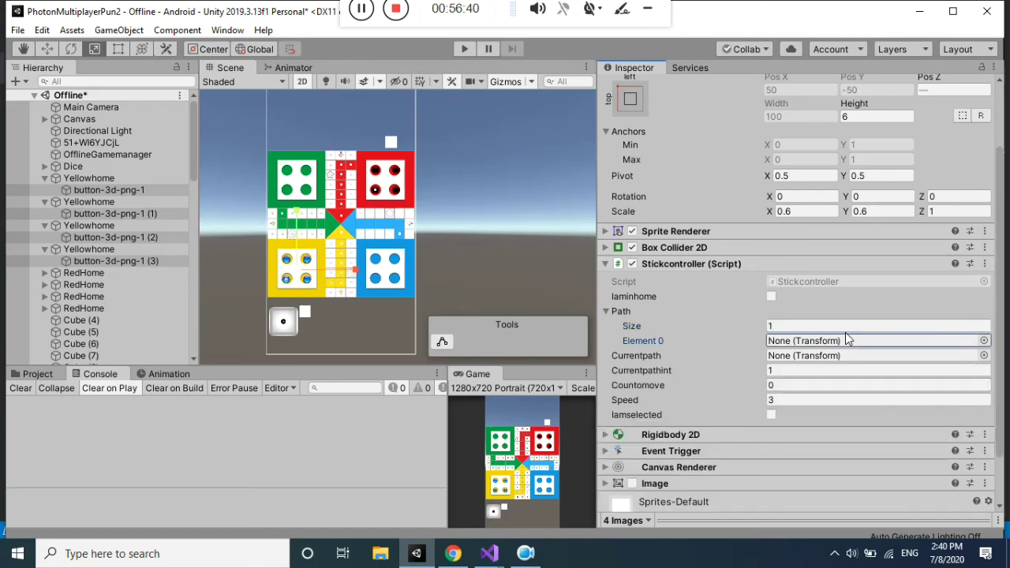
click(984, 73)
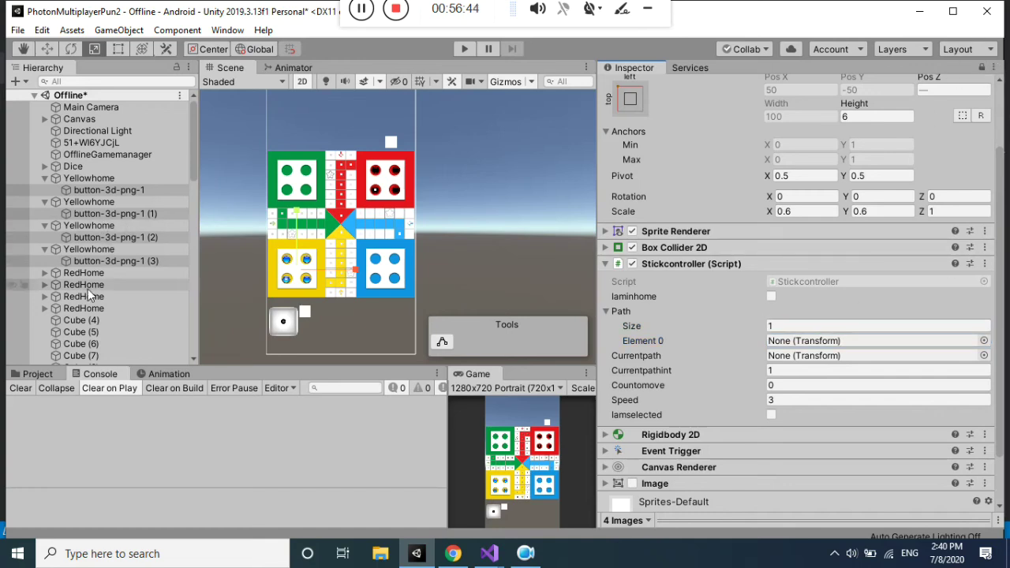
Drag board squares Cube (4) through Cube (55) into the yellow tokens' Path array.
click(103, 319)
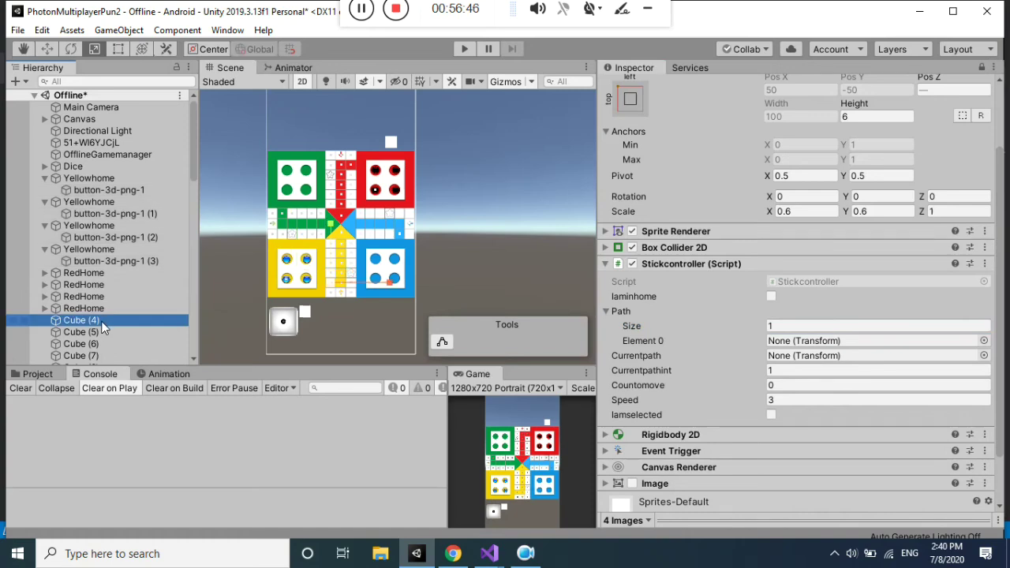
key(w)
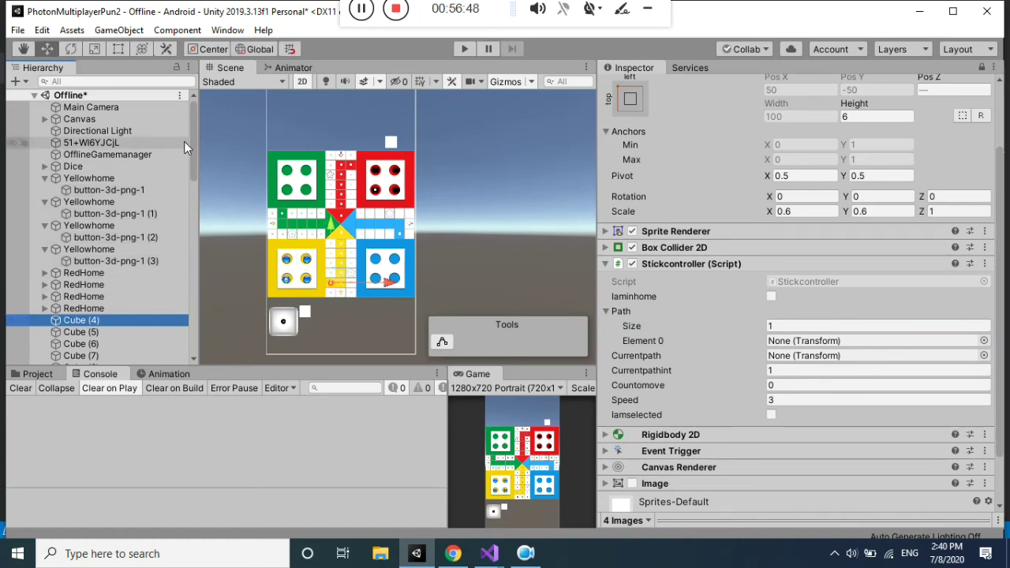
drag(192, 138, 187, 342)
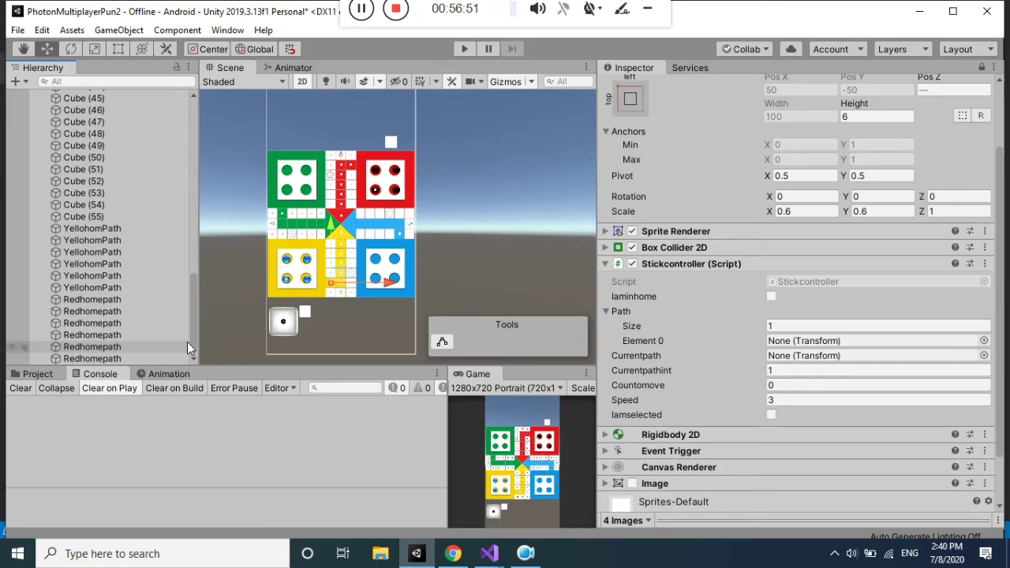
shift+click(103, 205)
drag(104, 191, 797, 310)
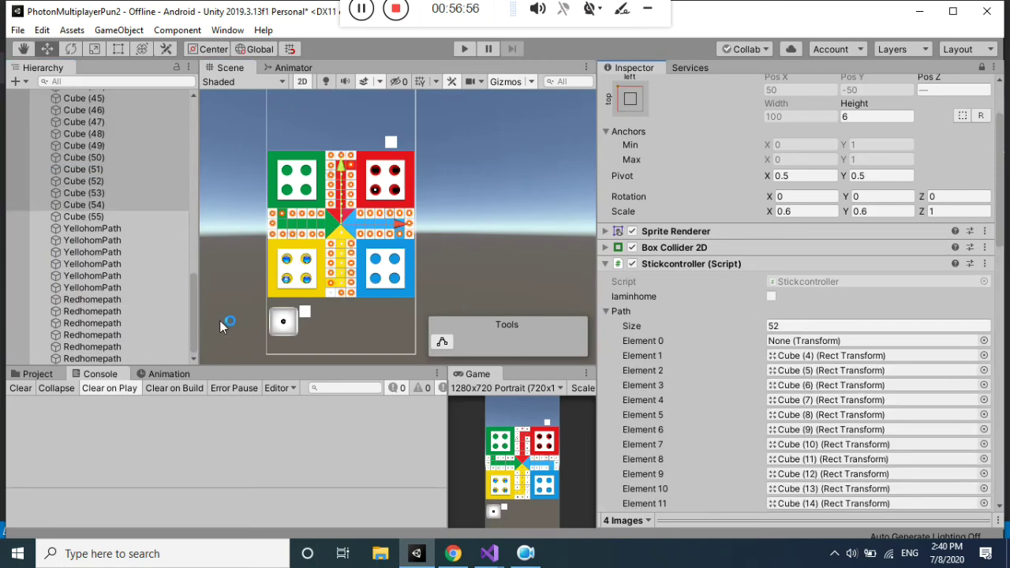
Append the six YellohomPath squares to the Path and unlock the Inspector.
click(84, 230)
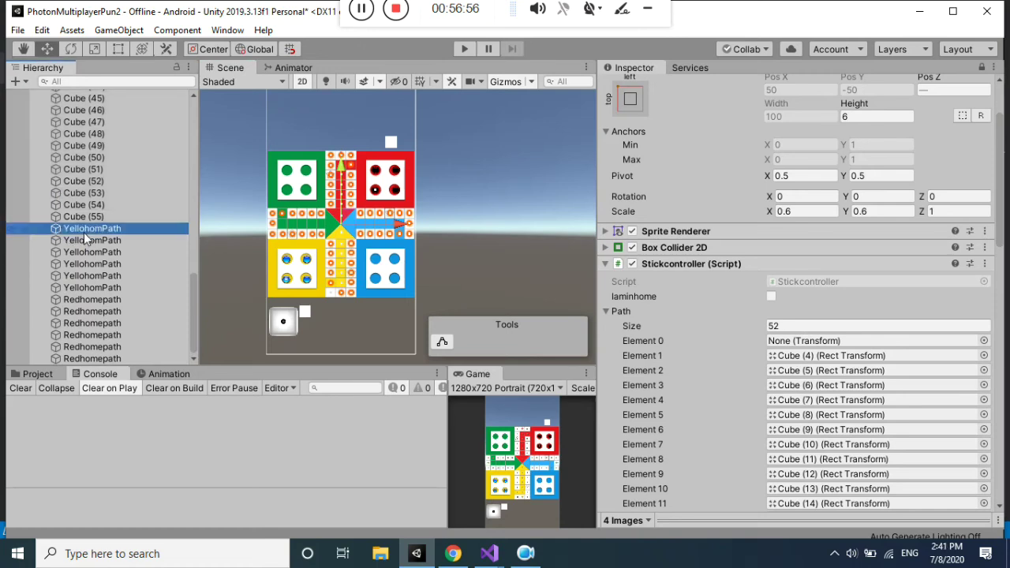
shift+click(115, 289)
mouse_move(98, 273)
mouse_down()
mouse_move(809, 322)
mouse_move(811, 312)
mouse_up()
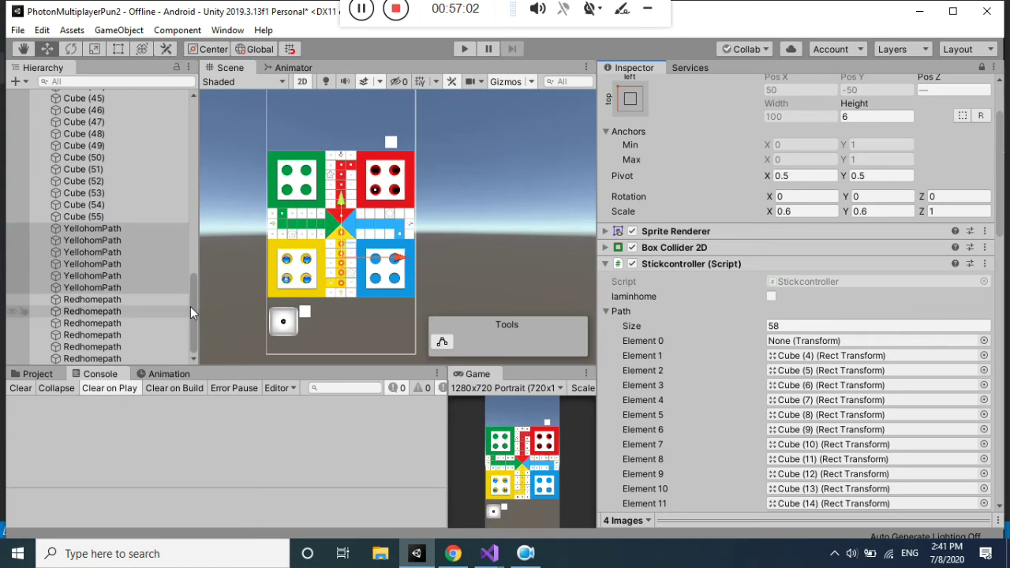
drag(193, 312, 193, 138)
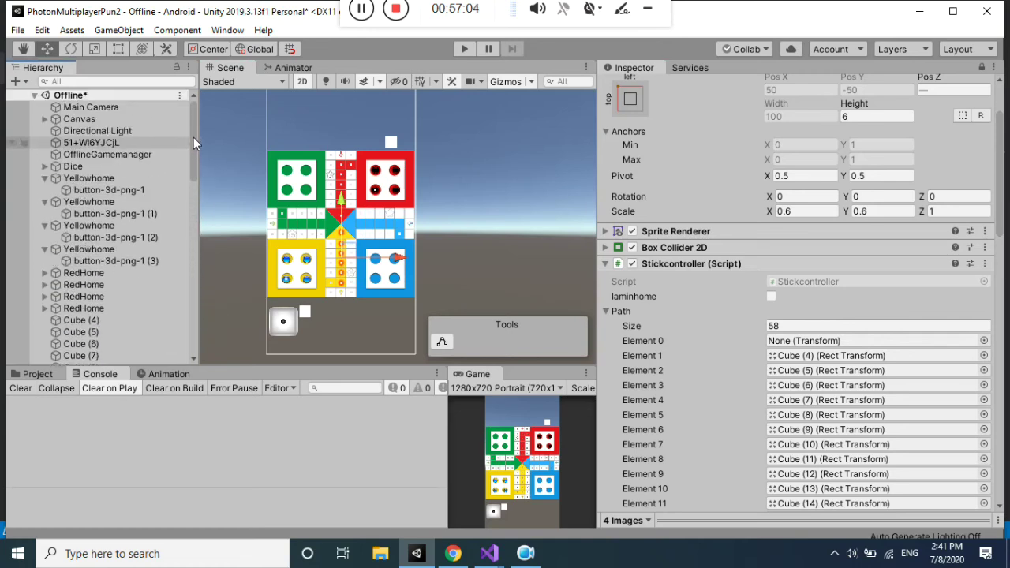
click(982, 68)
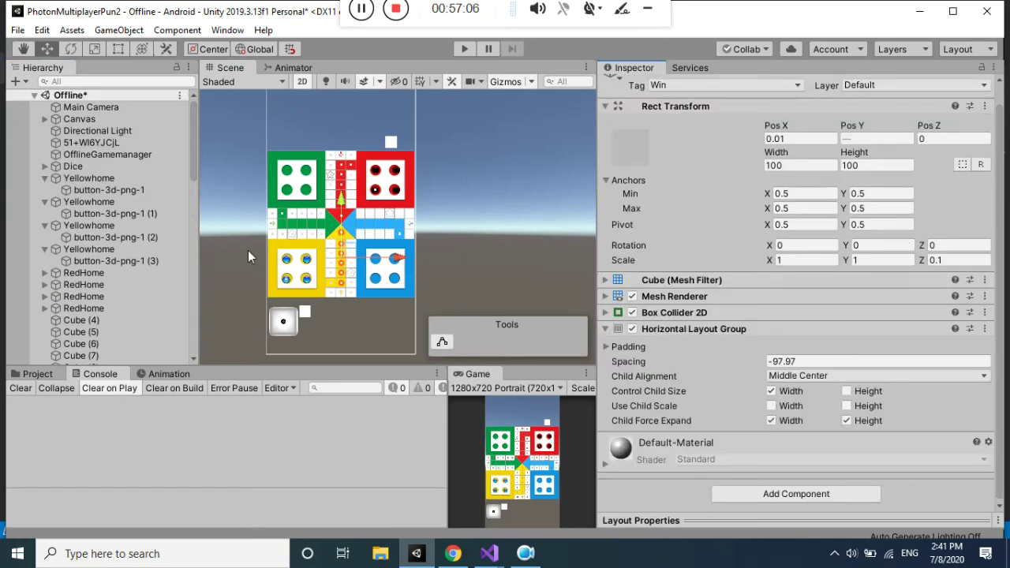
Drag Yellowhome into Path Element 0 for all four yellow tokens, then expand the RedHome groups.
click(107, 191)
drag(93, 188, 781, 404)
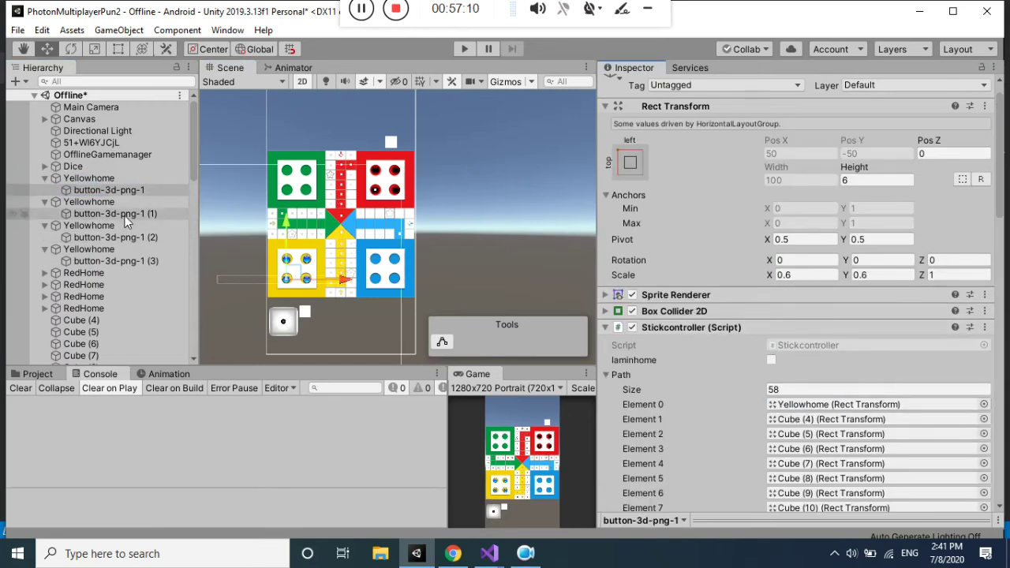
click(93, 212)
drag(91, 203, 781, 403)
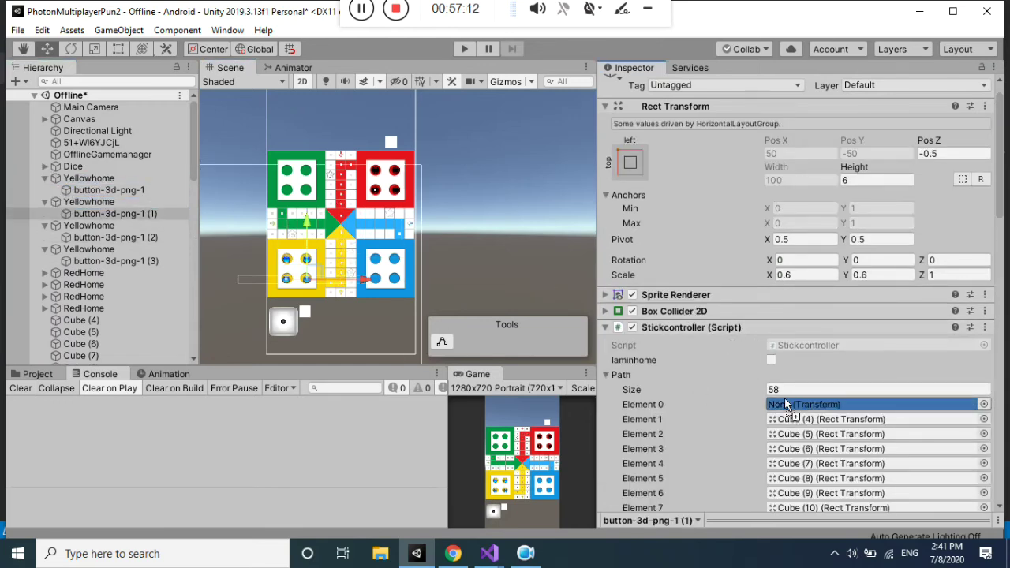
click(115, 237)
mouse_move(92, 226)
mouse_down()
mouse_move(706, 394)
mouse_move(786, 401)
mouse_up()
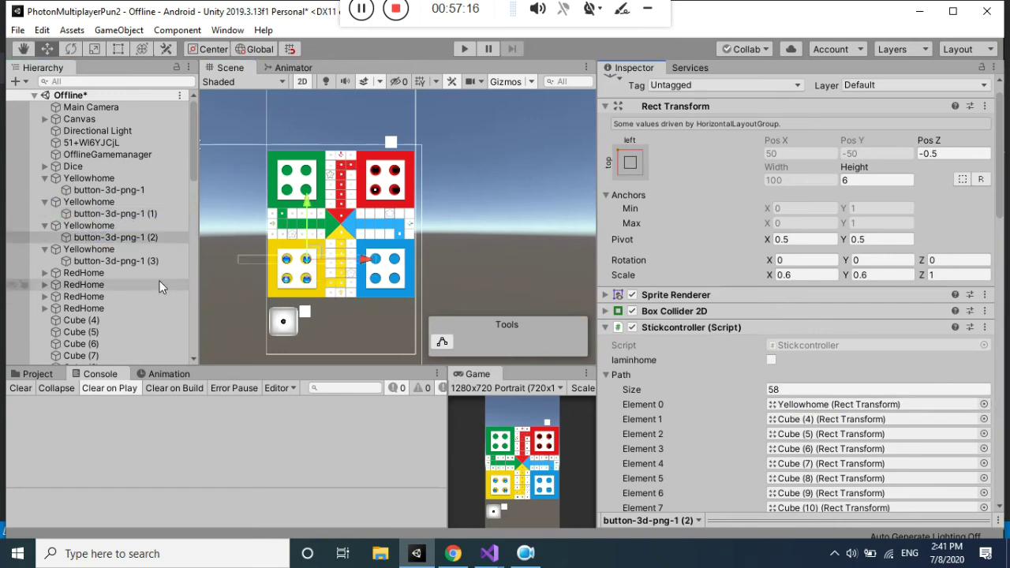
click(102, 261)
drag(89, 249, 832, 406)
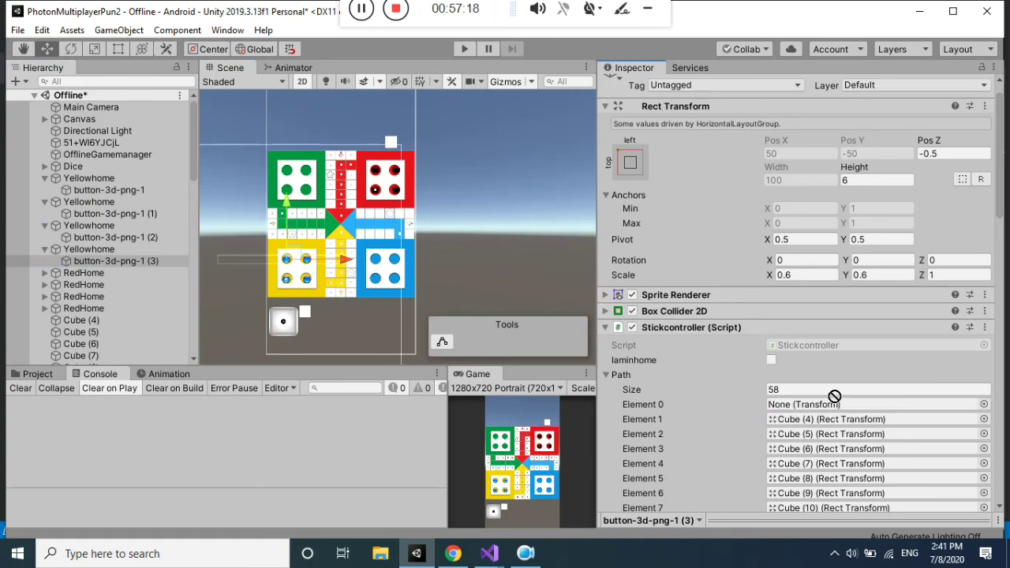
click(45, 272)
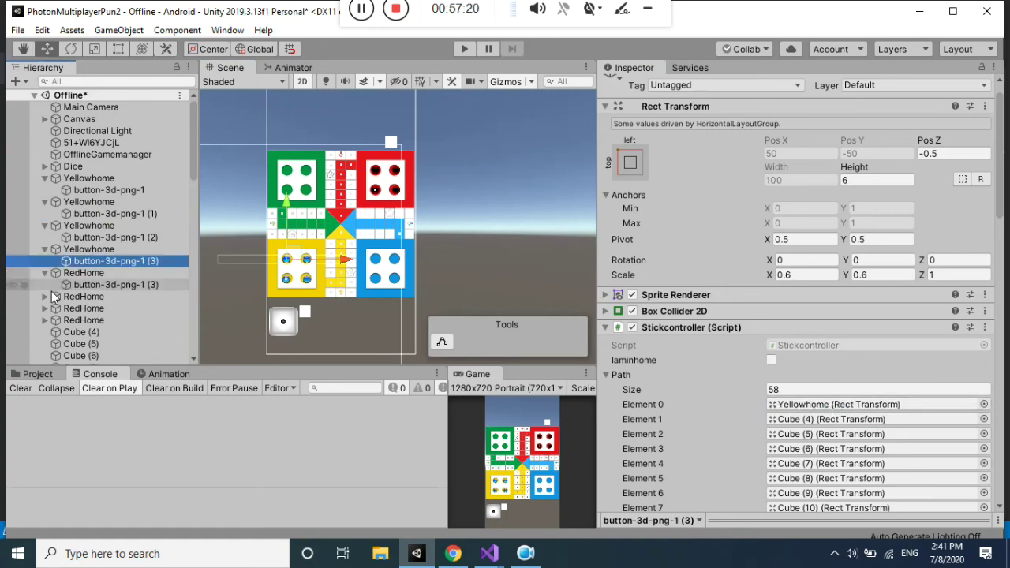
click(45, 295)
Select all four red tokens under RedHome and reset their Path Size to 1.
click(44, 321)
click(45, 343)
click(105, 355)
ctrl+click(110, 331)
ctrl+click(108, 310)
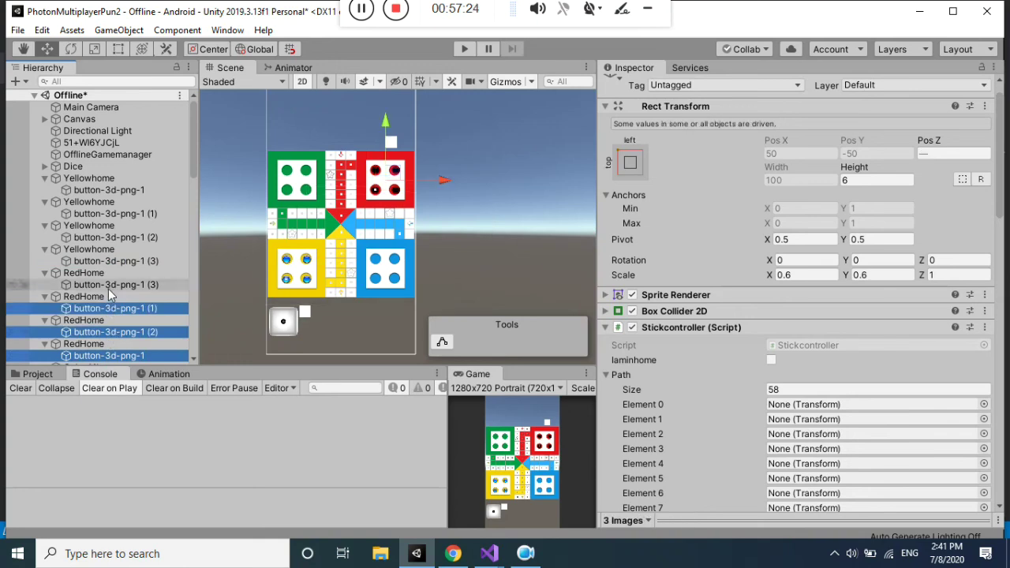
ctrl+click(115, 284)
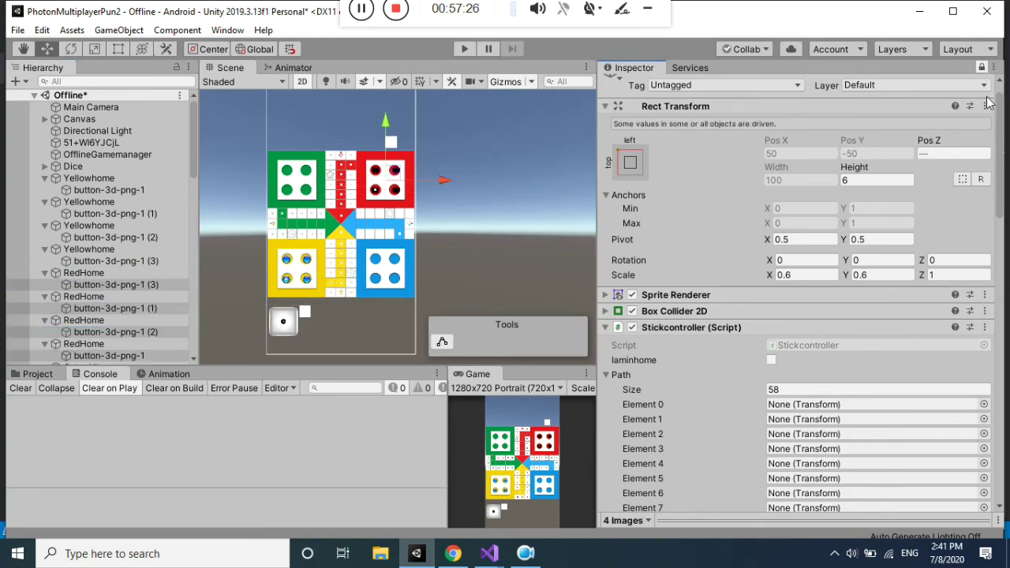
click(811, 392)
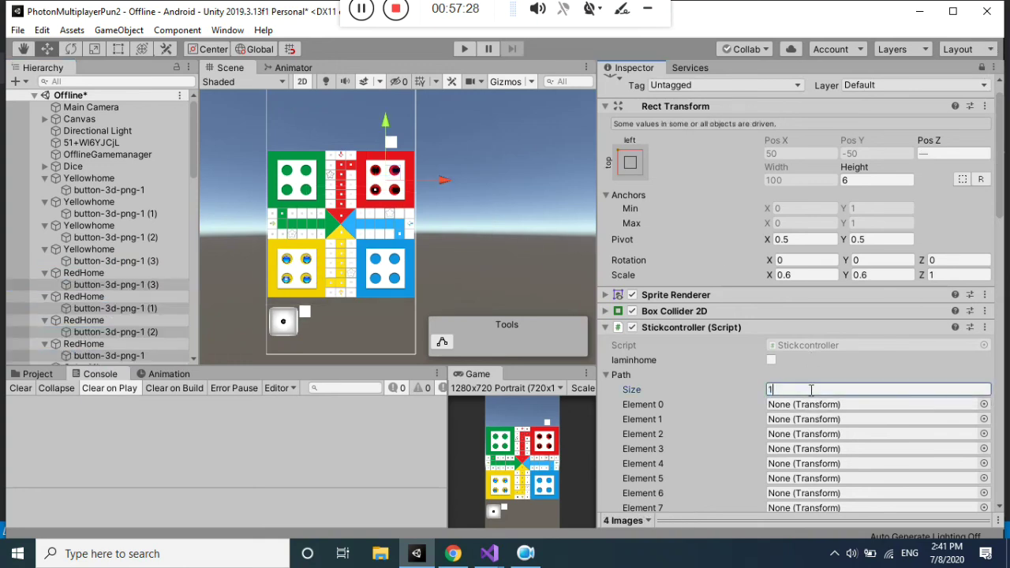
key(Tab)
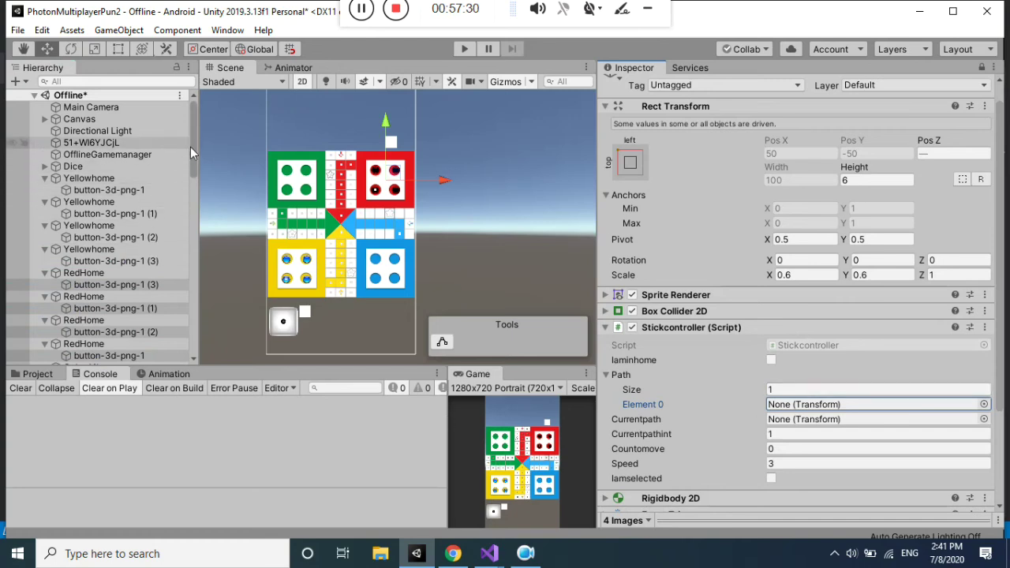
Add squares Cube (30) through Cube (55) to the red tokens' Path.
drag(190, 147, 187, 242)
click(95, 235)
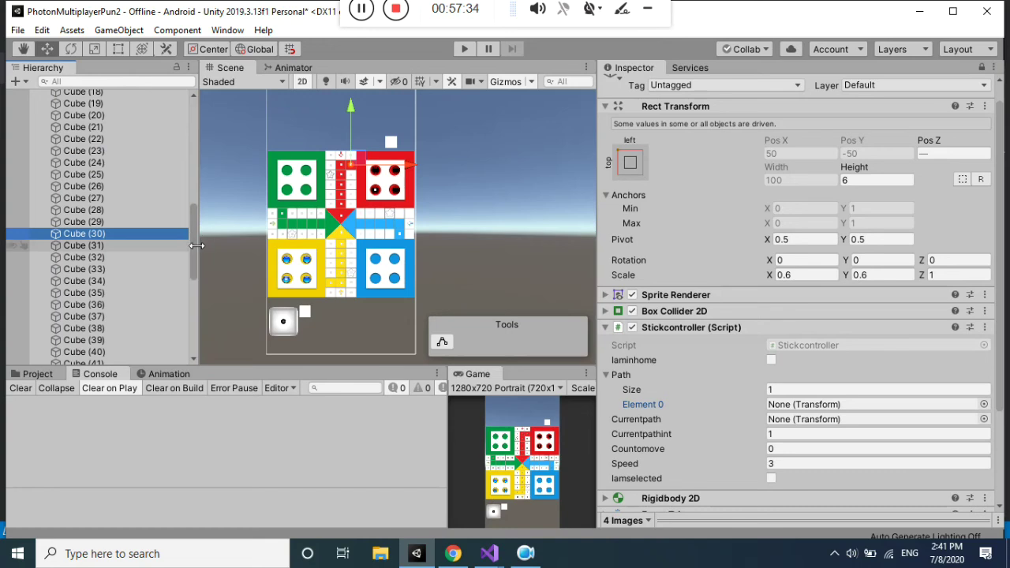
drag(195, 256, 188, 316)
shift+click(103, 288)
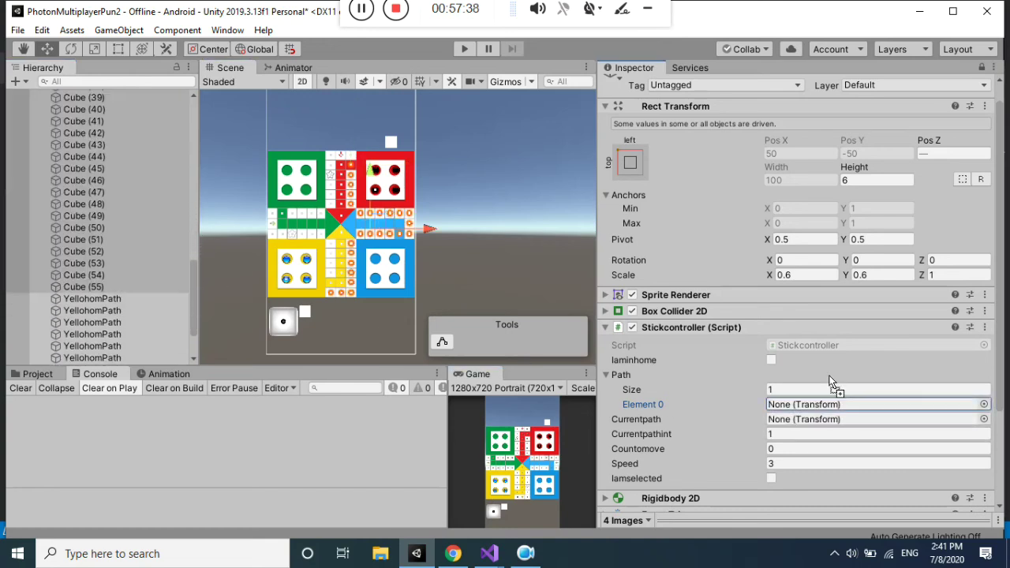
drag(224, 292, 777, 378)
Append squares Cube (4) through Cube (28) to the red Path.
drag(192, 294, 200, 164)
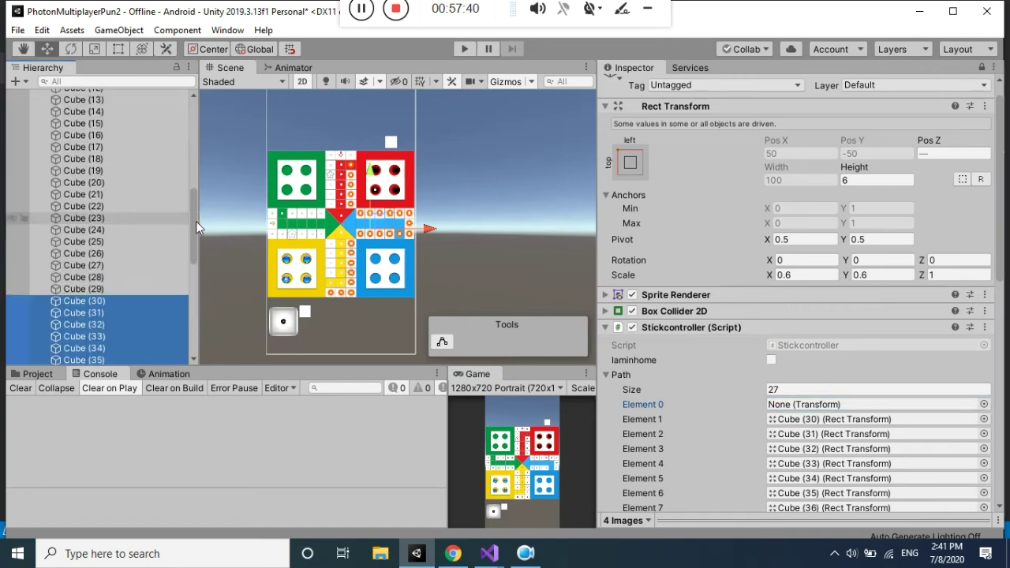
click(92, 246)
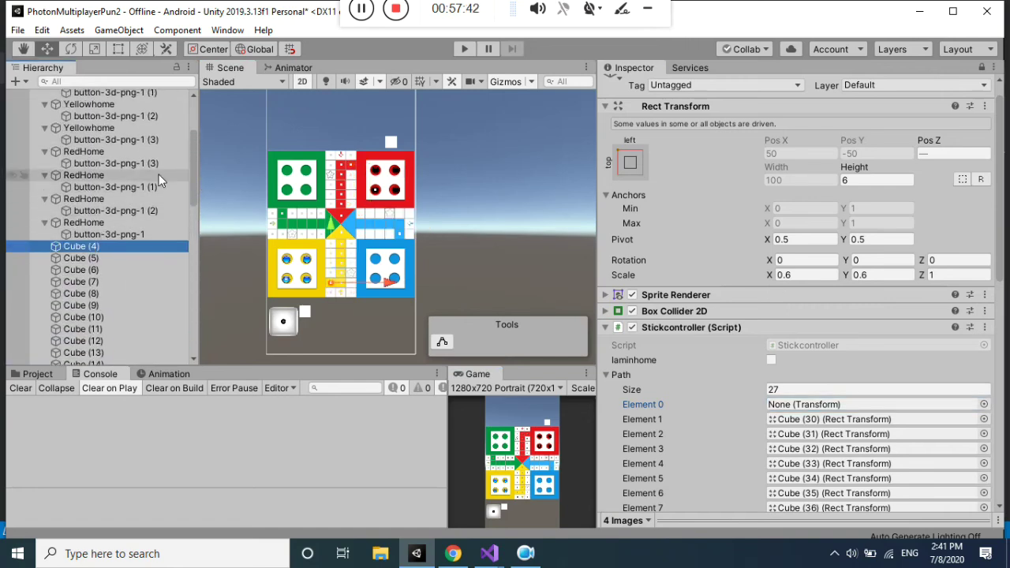
drag(190, 152, 184, 230)
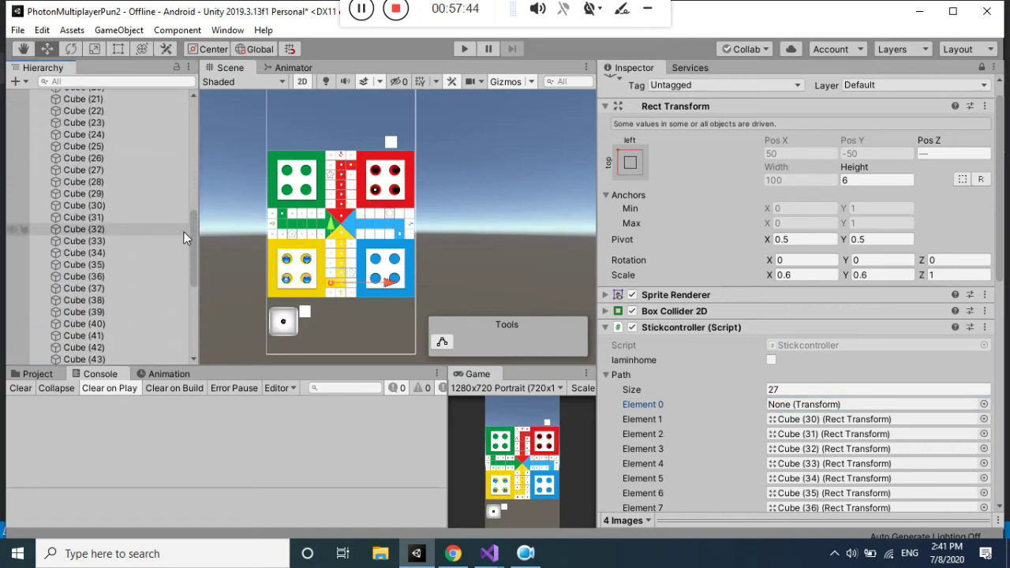
shift+click(104, 181)
drag(94, 160, 799, 376)
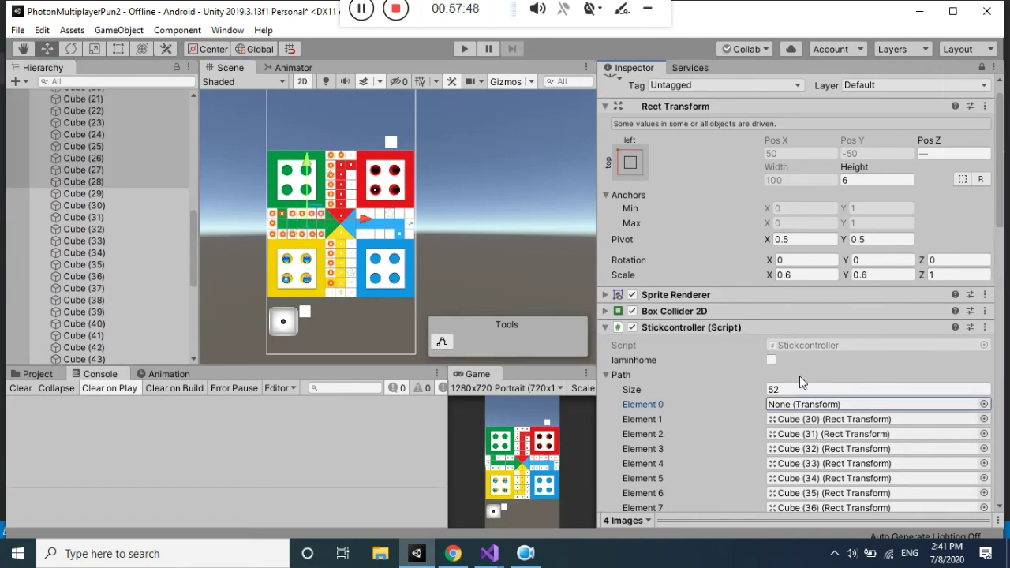
Append the six Redhomepath squares to the red Path, then select a single red token.
drag(195, 248, 195, 139)
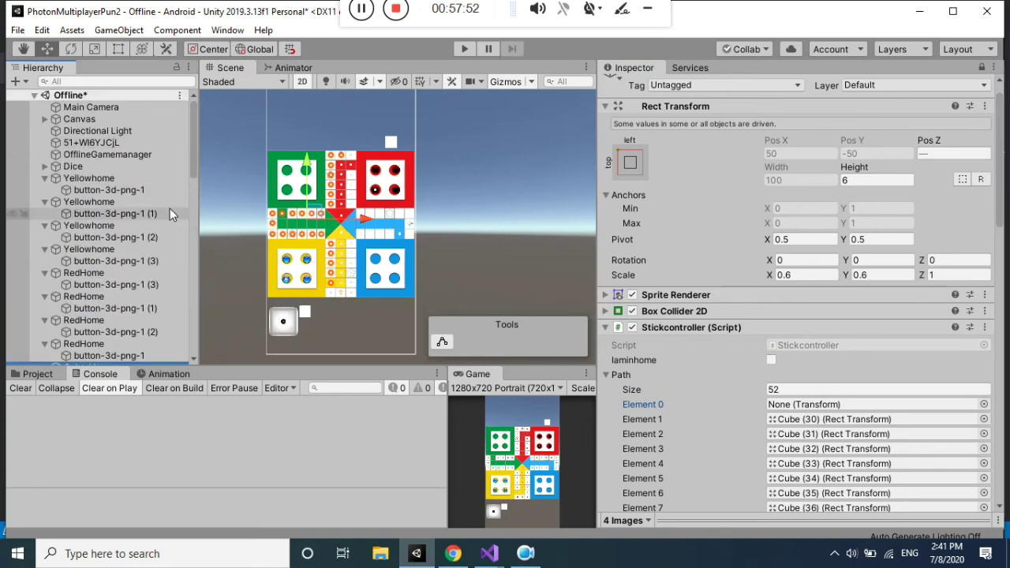
drag(193, 131, 183, 313)
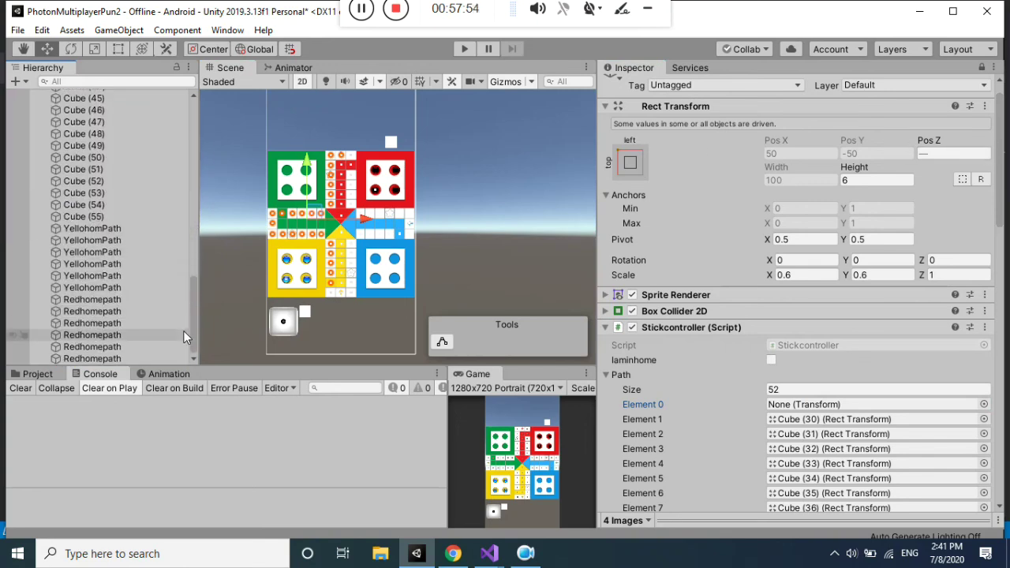
click(95, 299)
shift+click(88, 358)
mouse_move(88, 358)
mouse_down()
mouse_move(800, 377)
mouse_move(47, 163)
mouse_up()
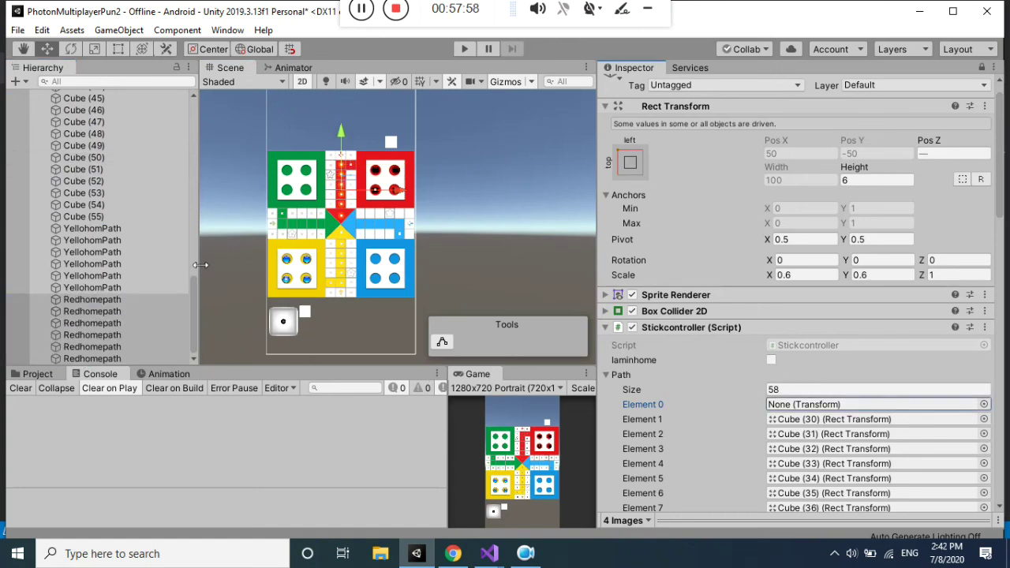
mouse_move(191, 303)
mouse_down()
mouse_move(179, 221)
mouse_move(186, 159)
mouse_up()
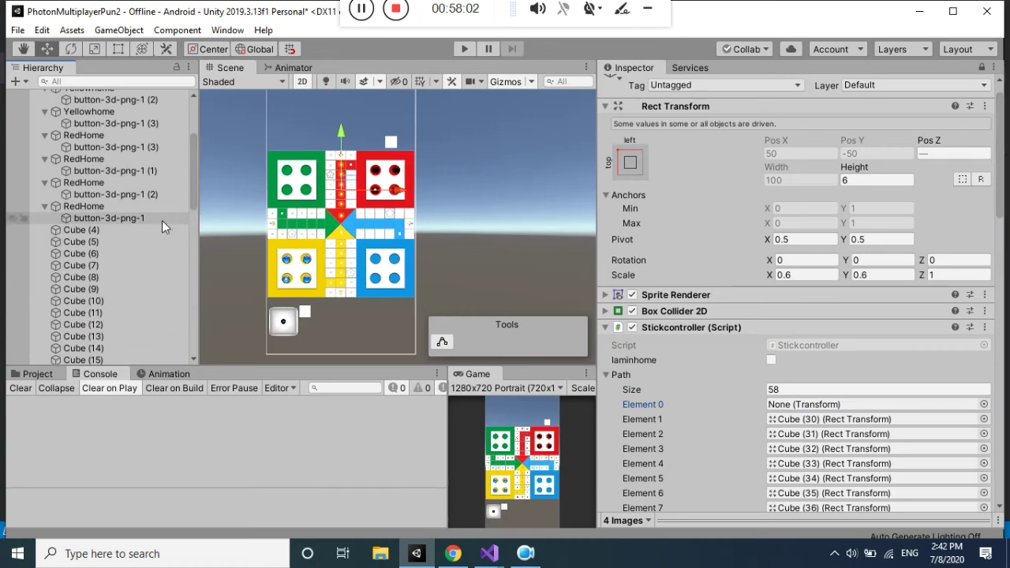
click(122, 217)
Drag RedHome into Path Element 0 of each of the four red tokens.
click(116, 197)
click(114, 170)
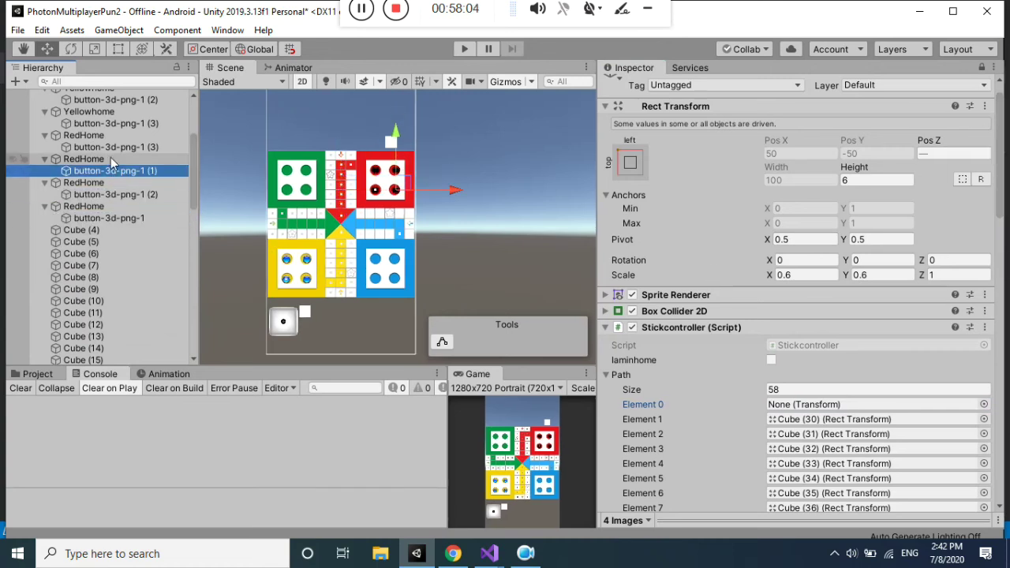
click(995, 98)
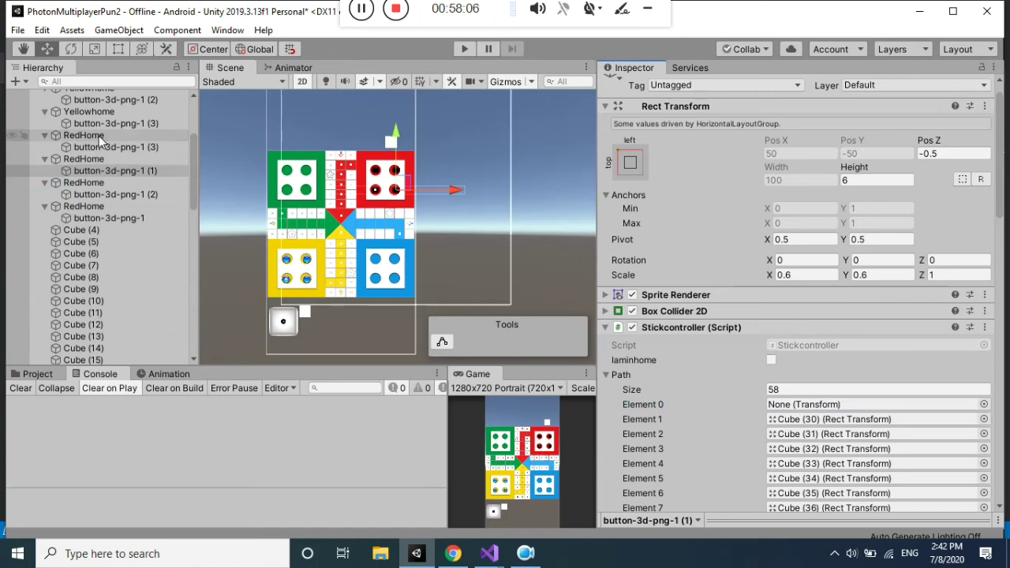
mouse_move(99, 147)
mouse_down()
mouse_move(799, 372)
mouse_move(821, 405)
mouse_up()
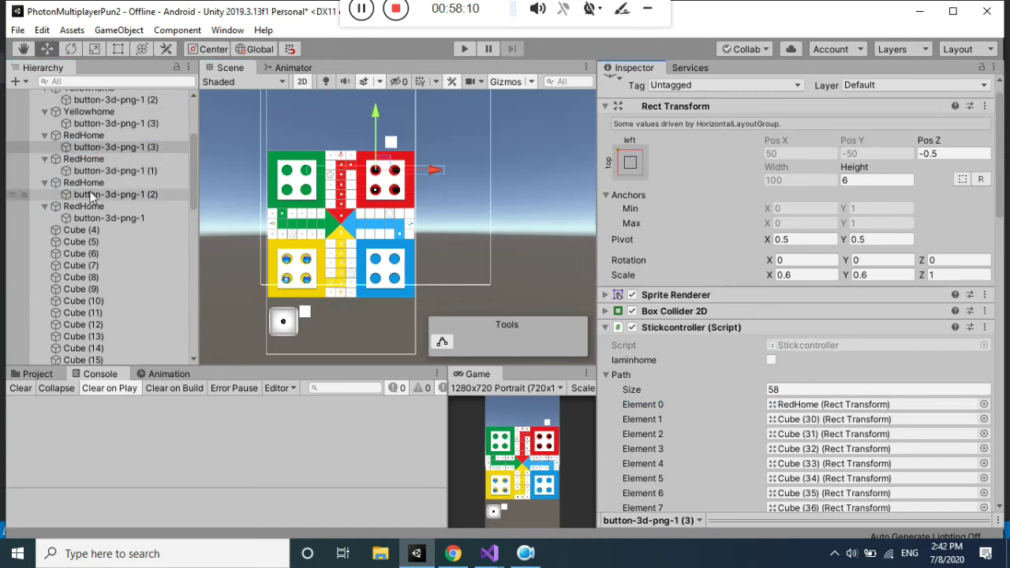
click(102, 172)
drag(103, 172, 792, 407)
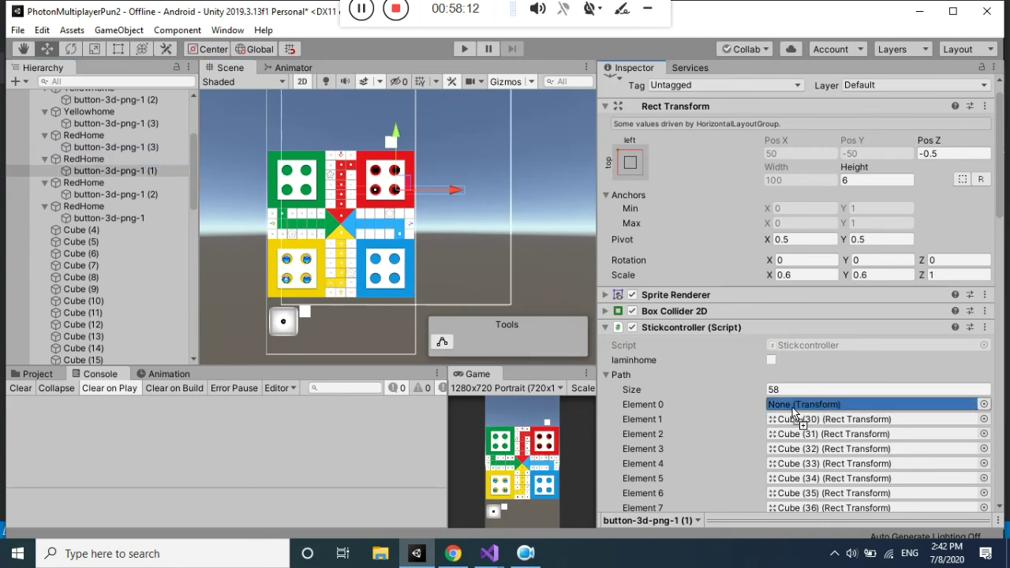
mouse_move(117, 194)
mouse_down()
mouse_move(670, 383)
mouse_move(791, 404)
mouse_up()
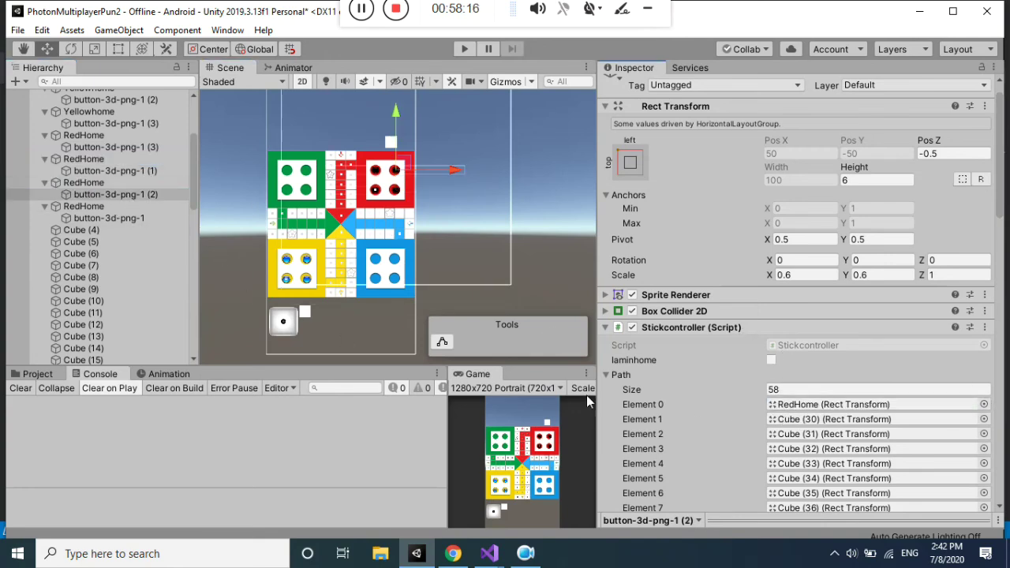
drag(97, 218, 782, 414)
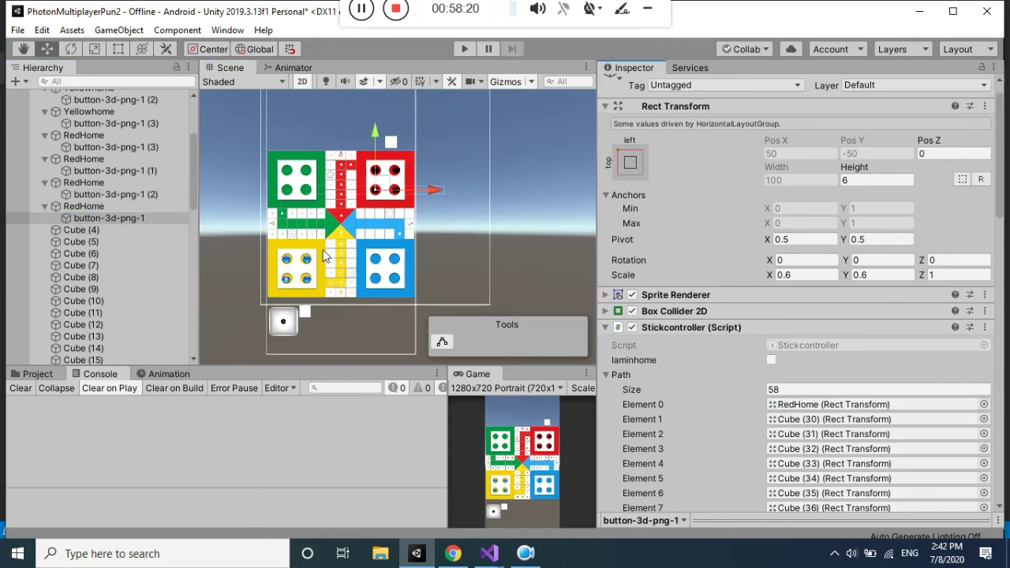
Multi-select all four red tokens, through button-3d-png-1 (3), and pan to frame the board.
click(110, 194)
click(111, 171)
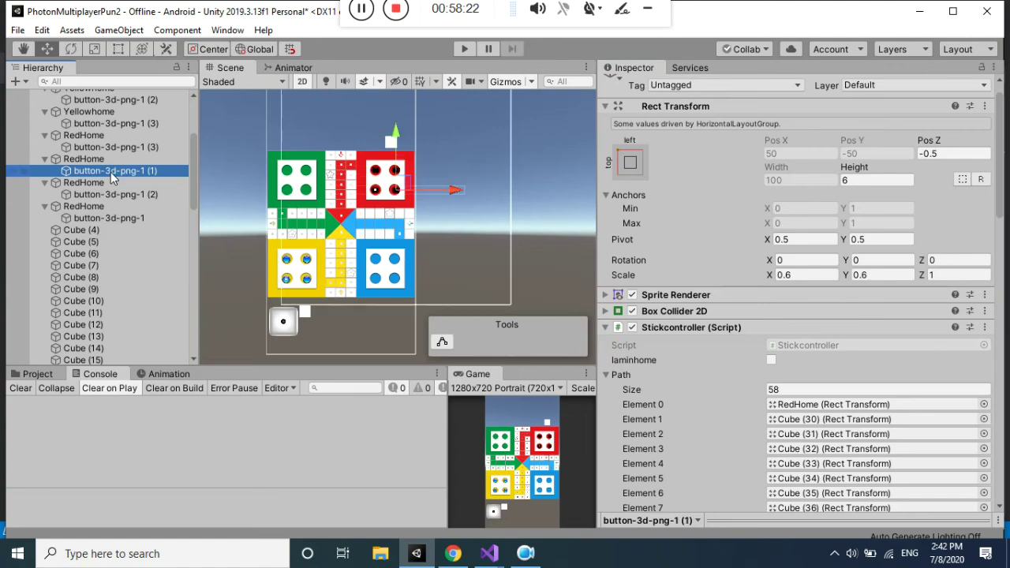
click(100, 219)
ctrl+click(109, 194)
ctrl+click(113, 172)
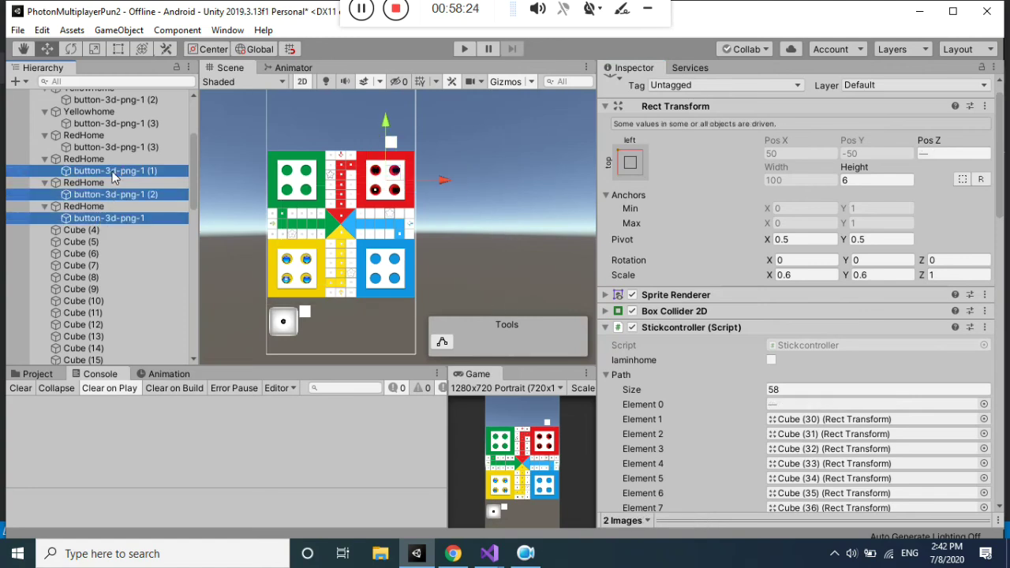
ctrl+click(110, 146)
middle_drag(314, 173, 342, 223)
Try resizing red token button-3d-png-1 (3) with the Rect tool, then undo it.
scroll(483, 239, down, 2)
key(t)
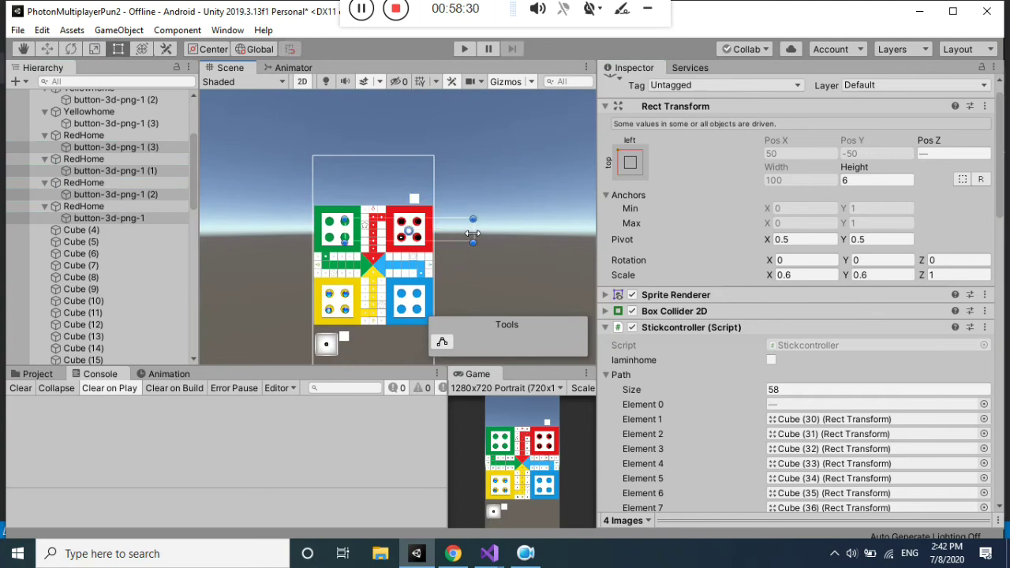
click(126, 157)
click(131, 148)
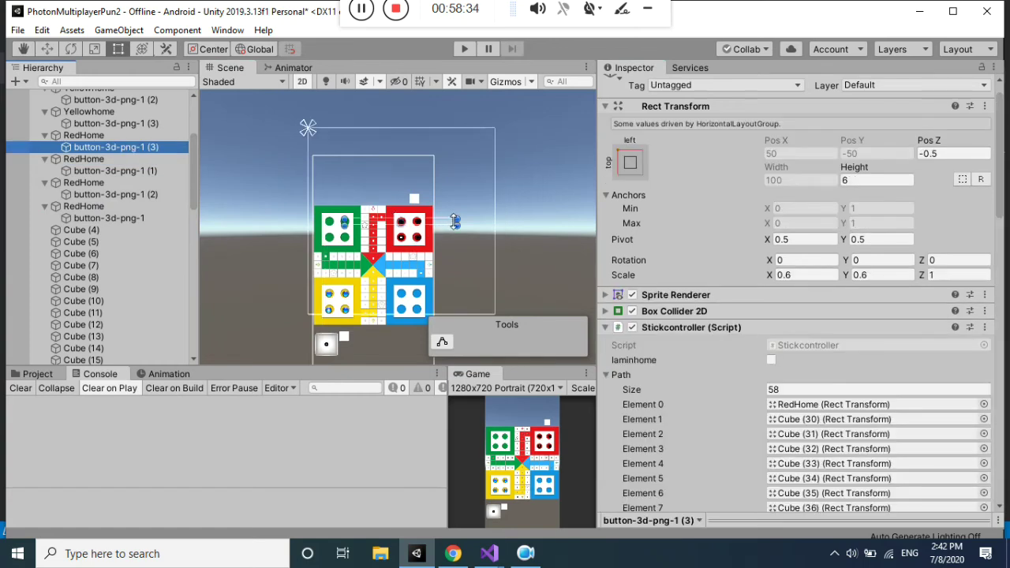
mouse_move(458, 221)
mouse_down()
mouse_move(442, 223)
mouse_move(451, 215)
mouse_up()
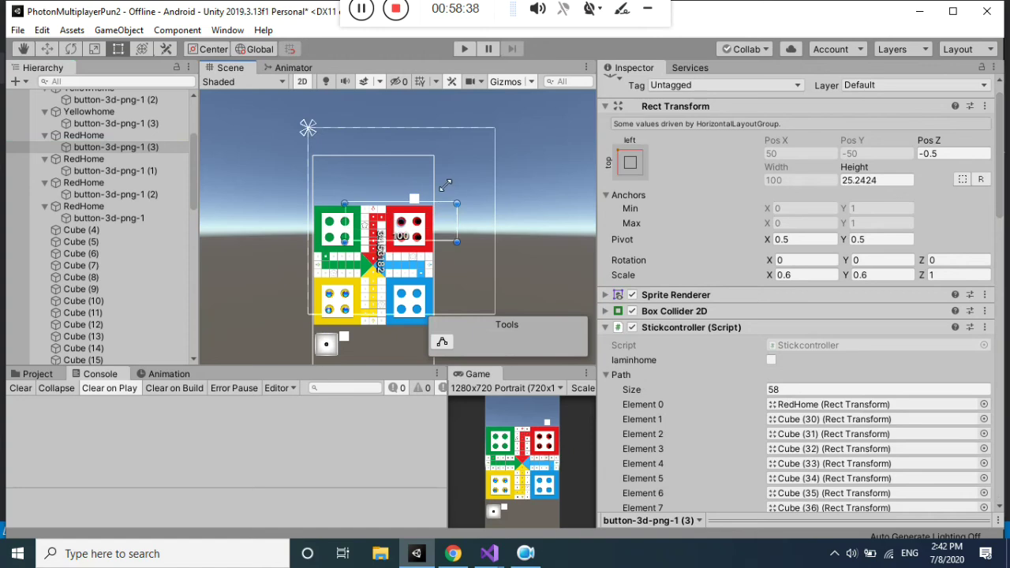
key(ctrl+z)
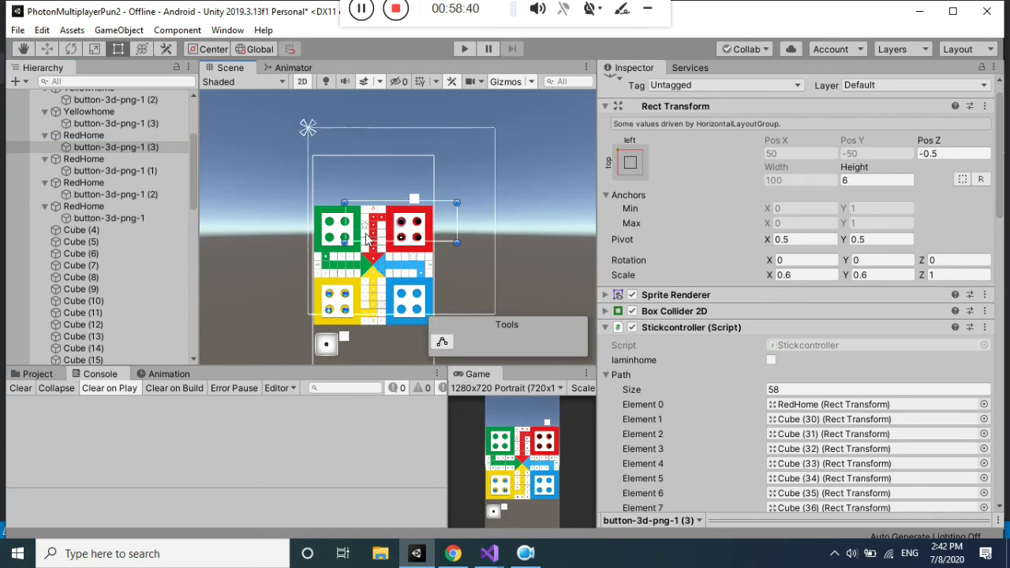
Select RedHome, enter play mode, and roll the dice.
click(84, 183)
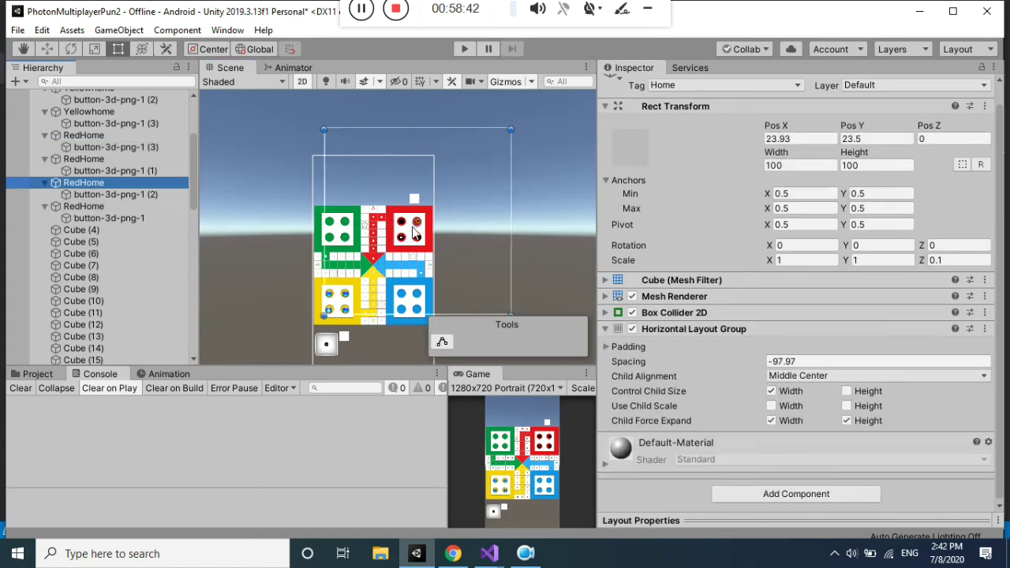
click(464, 49)
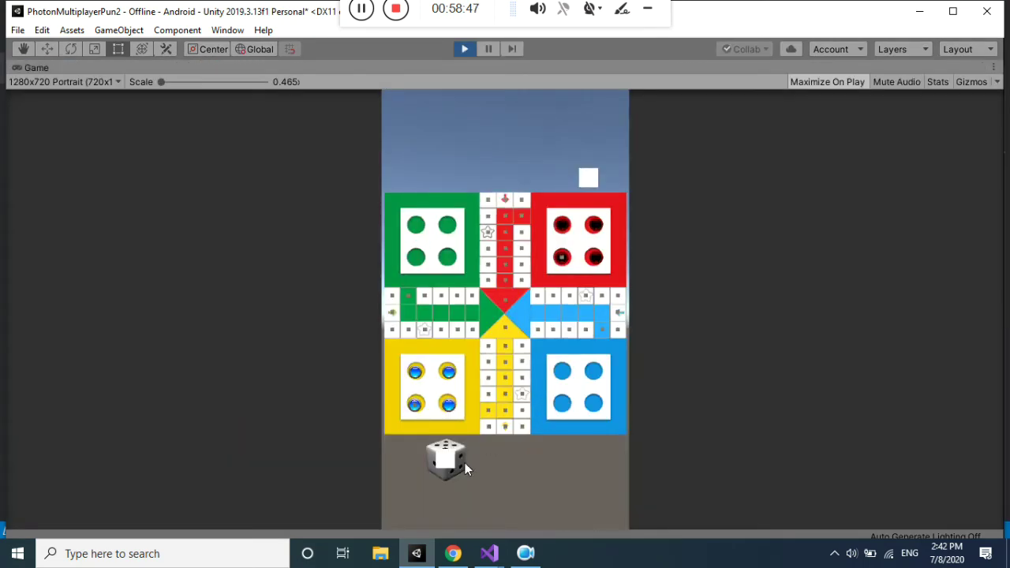
click(465, 464)
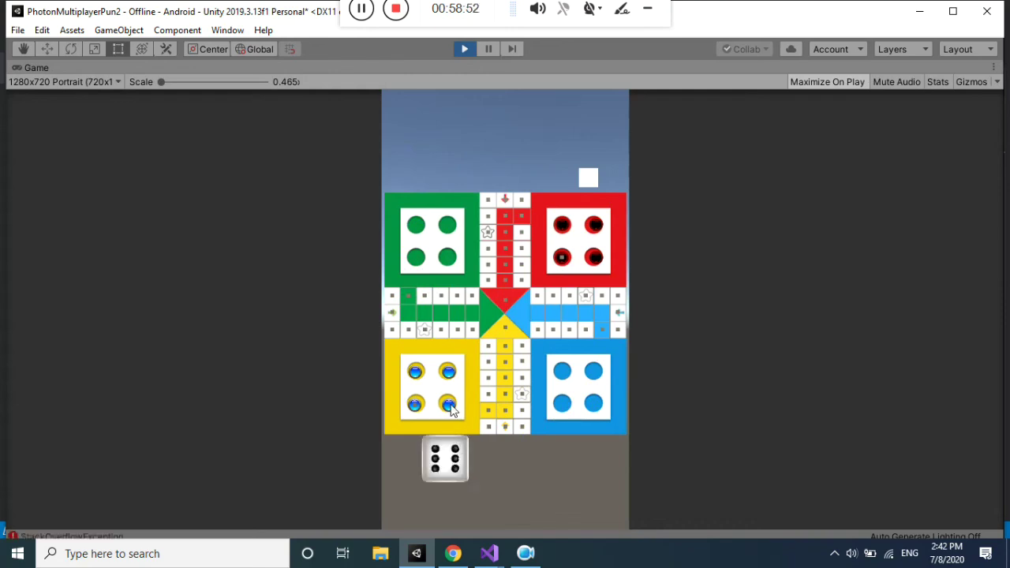
Move a yellow token onto the track, roll the dice again, and stop the game.
click(450, 481)
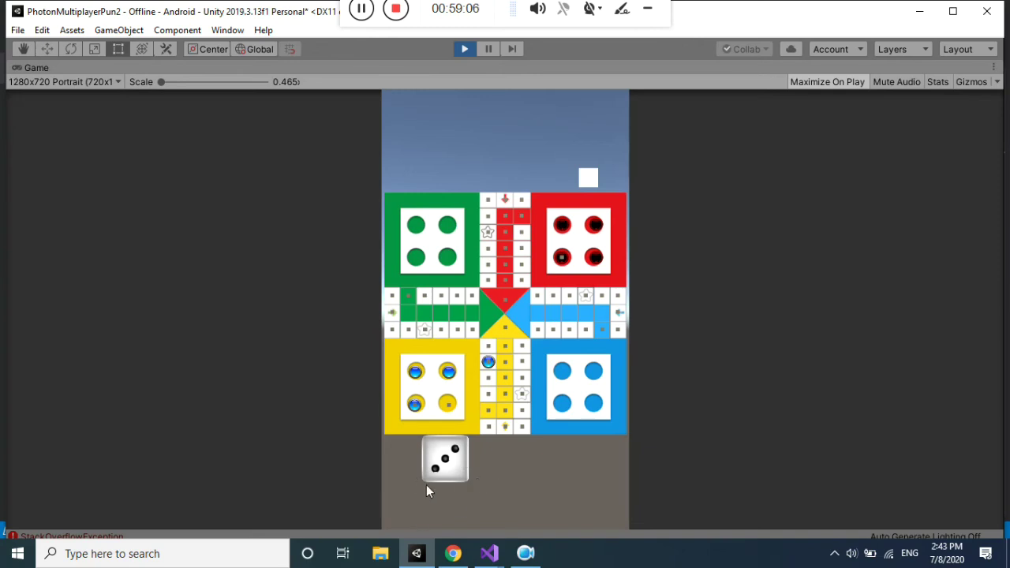
click(465, 454)
click(460, 50)
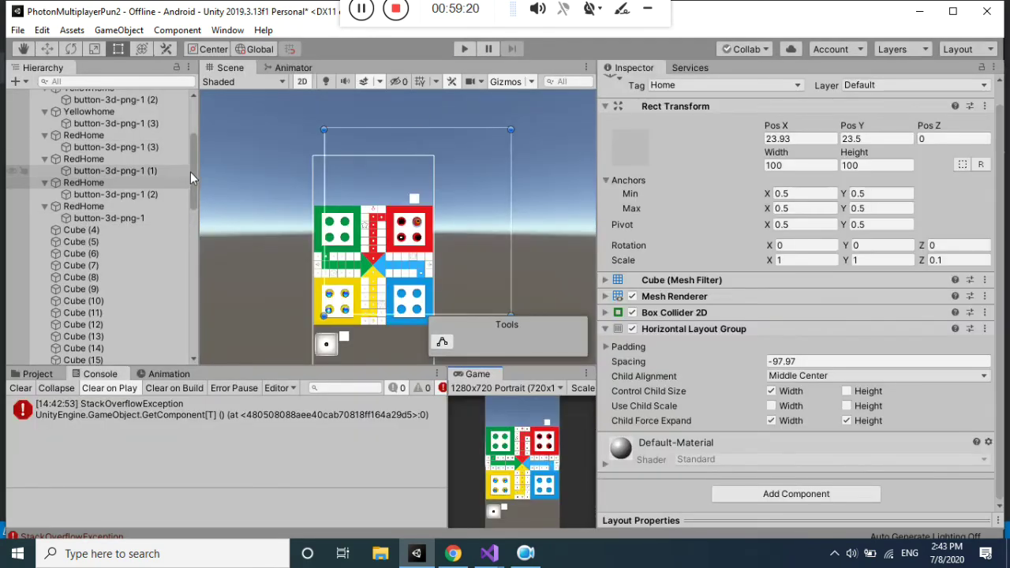
Collapse the four Yellowhome and four RedHome groups in the Hierarchy.
drag(190, 172, 190, 127)
click(45, 178)
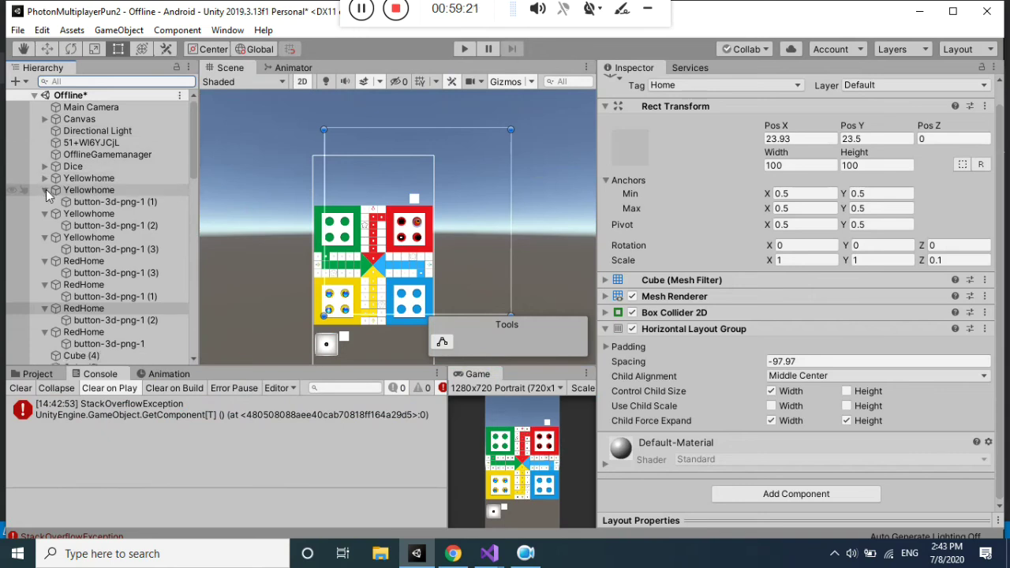
click(45, 190)
click(44, 201)
click(44, 213)
click(43, 225)
click(43, 237)
click(43, 248)
click(44, 260)
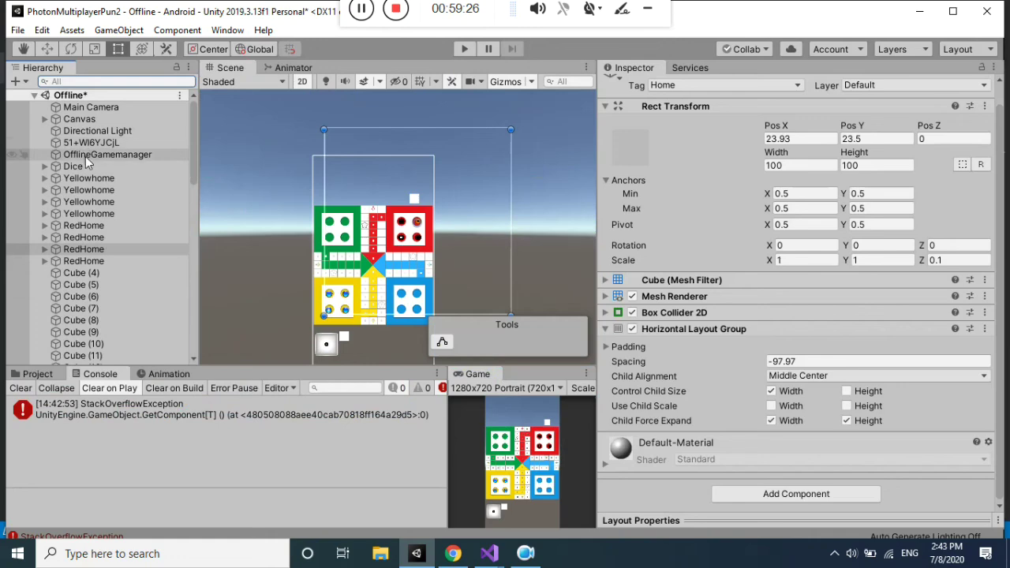
Select OfflineGamemanager and enlarge the Game view's height and width.
click(85, 155)
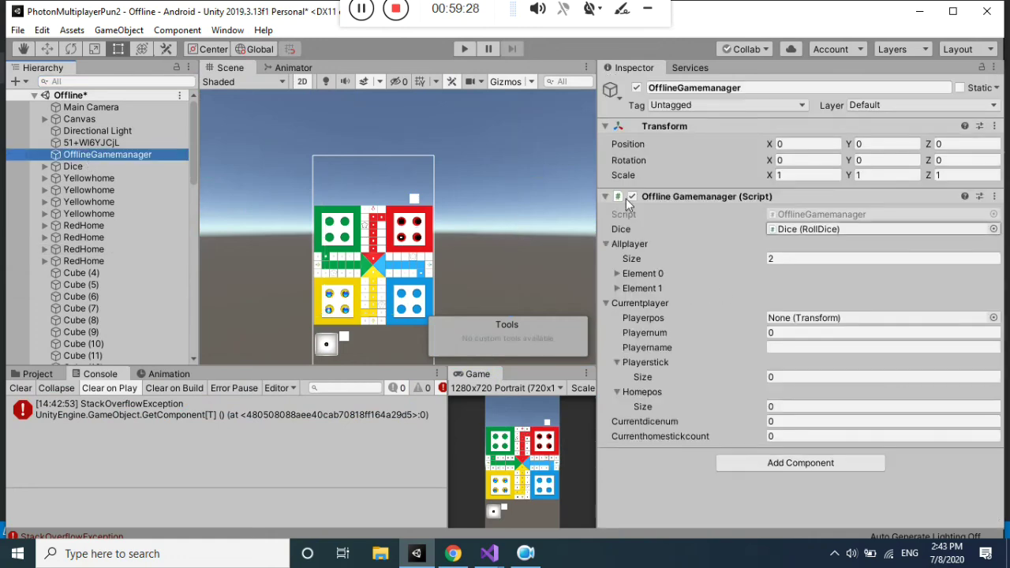
click(592, 411)
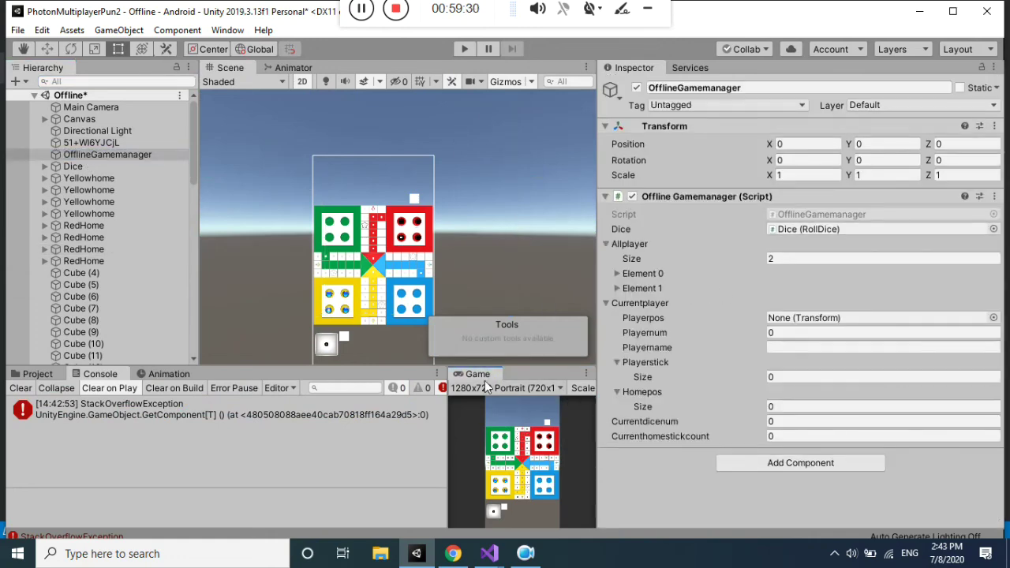
drag(385, 366, 409, 190)
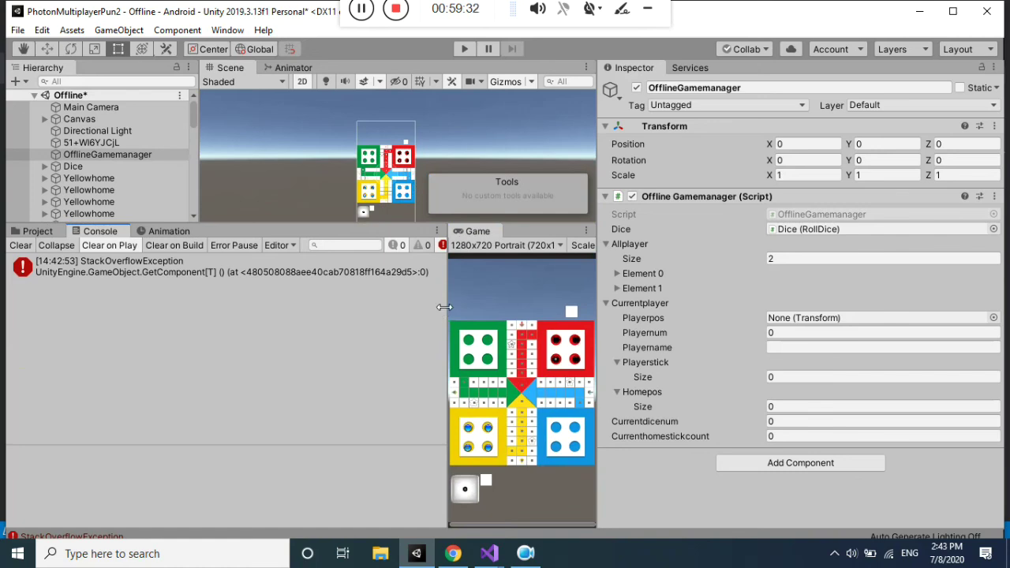
drag(447, 307, 301, 276)
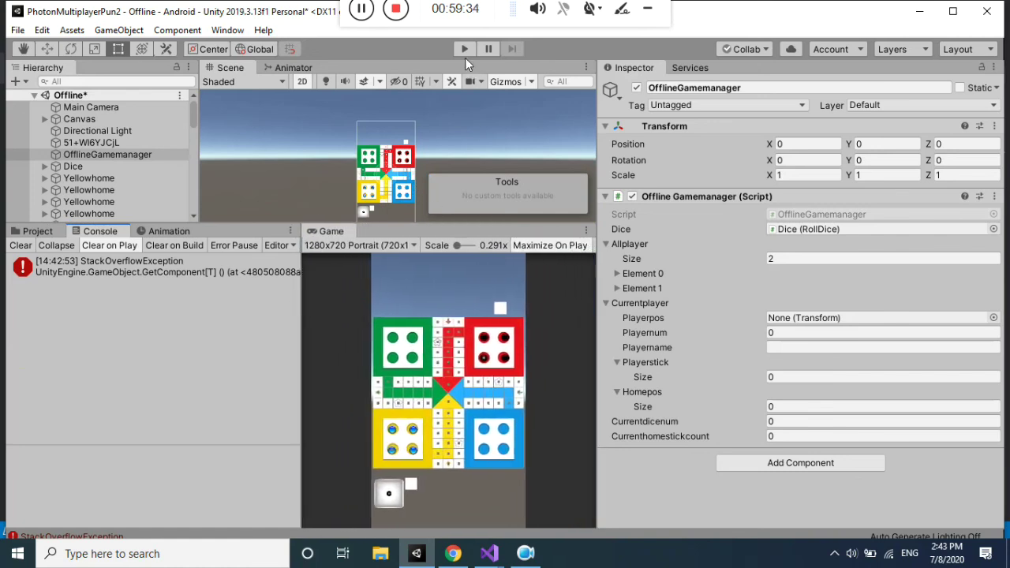
Run and pause the game to check the current player, then switch to Visual Studio's OfflineGamemanager.cs.
click(465, 50)
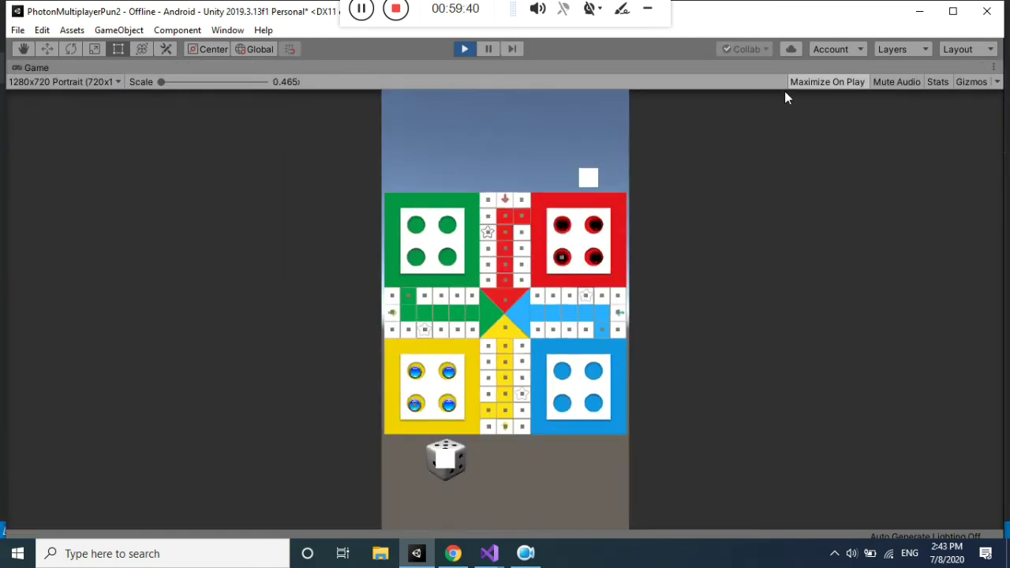
click(490, 50)
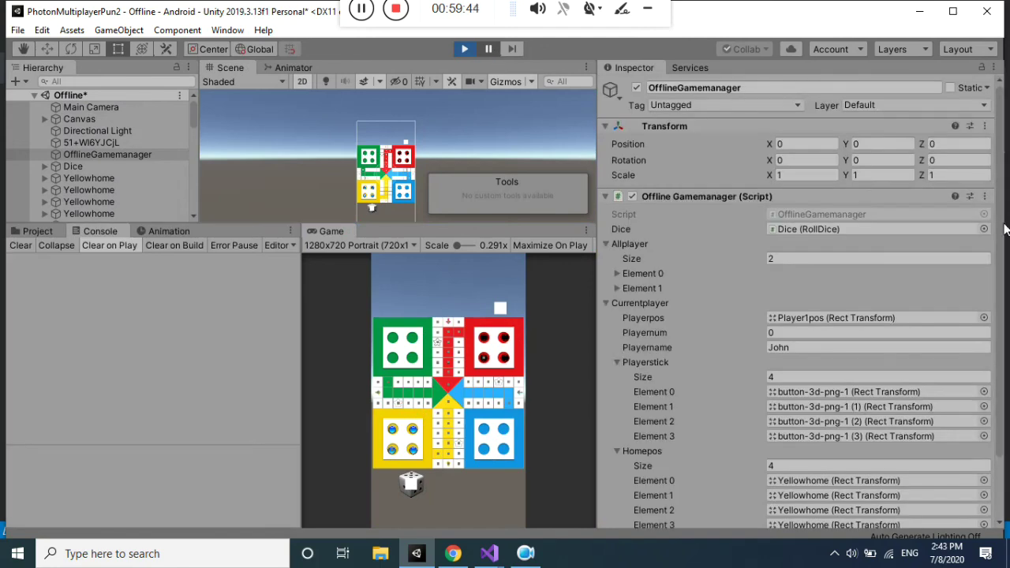
scroll(867, 402, down, 3)
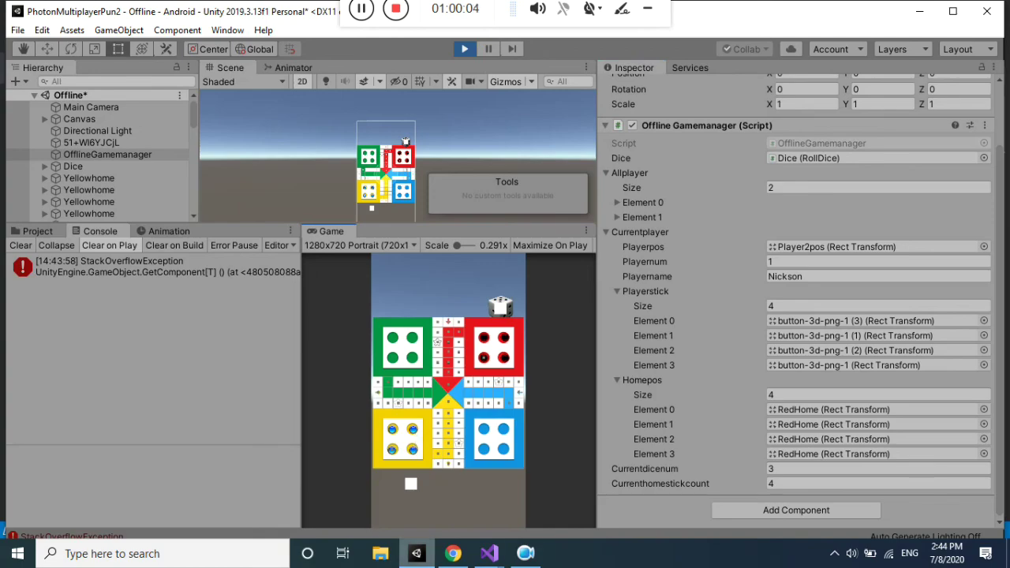
mouse_move(493, 558)
click(429, 492)
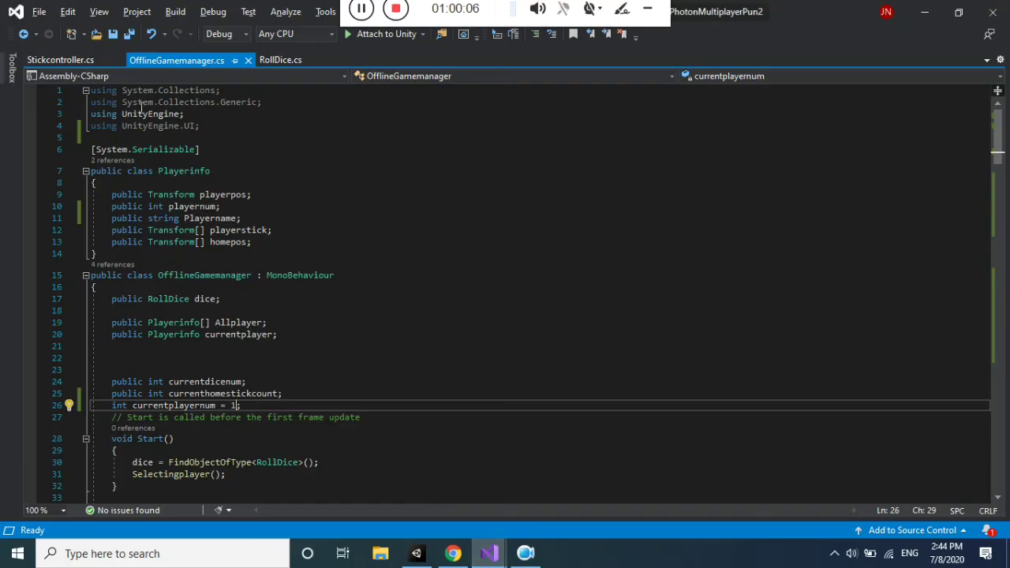
Open Stickcontroller.cs and stop the running game in Unity.
click(59, 59)
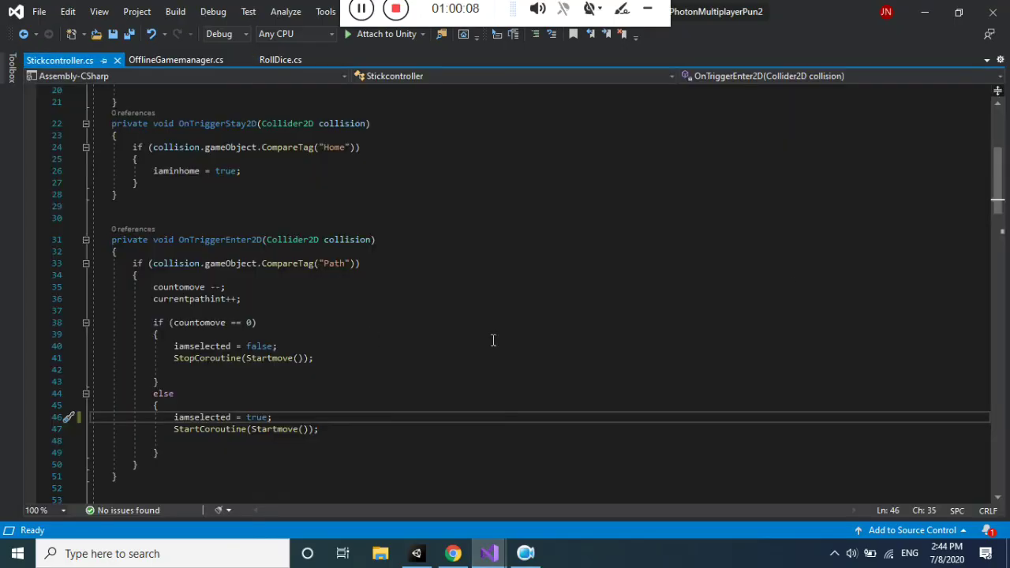
click(415, 553)
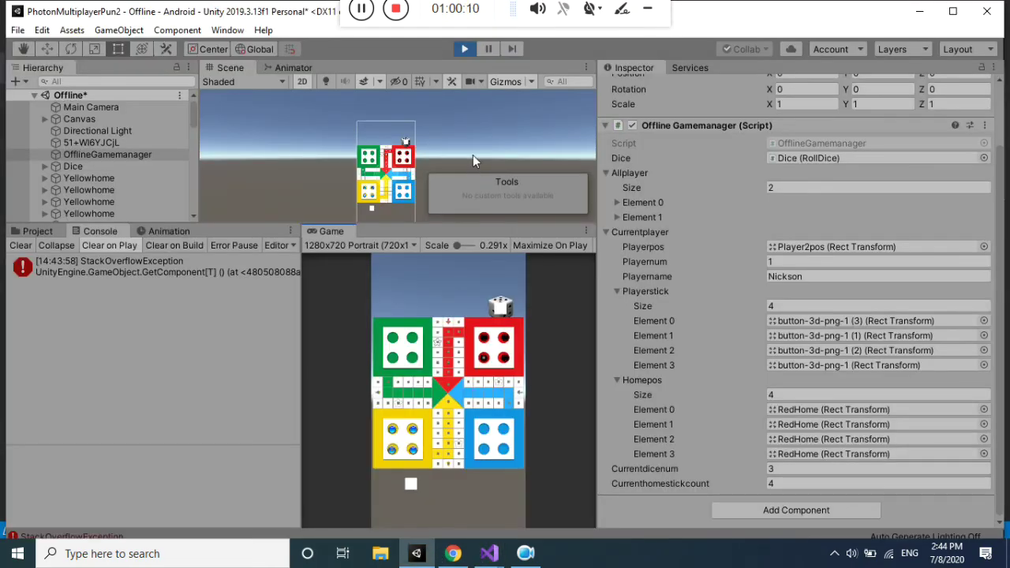
click(465, 52)
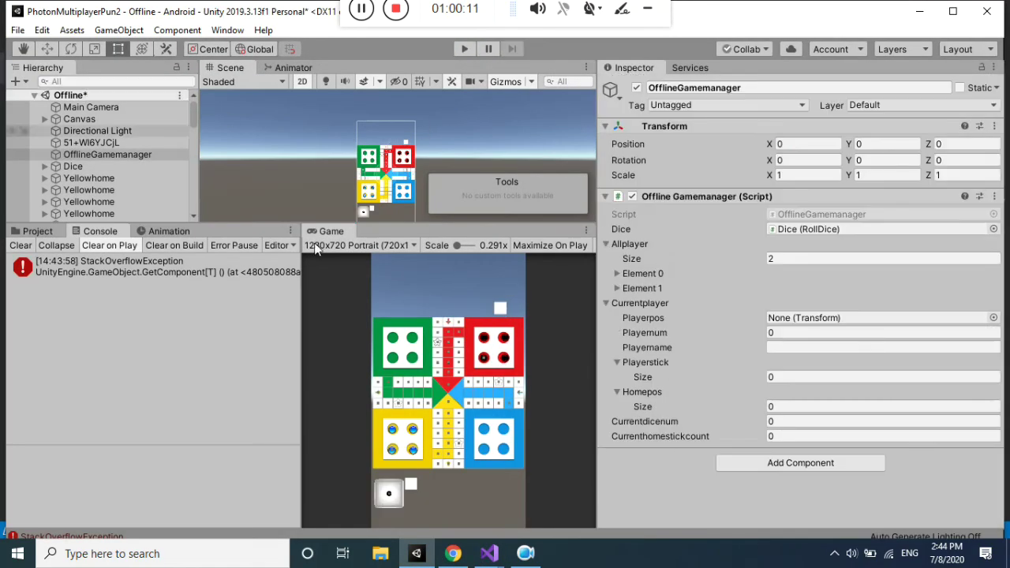
Back in Visual Studio, open a new line after StopCoroutine(Startmove()) on line 41.
mouse_move(489, 553)
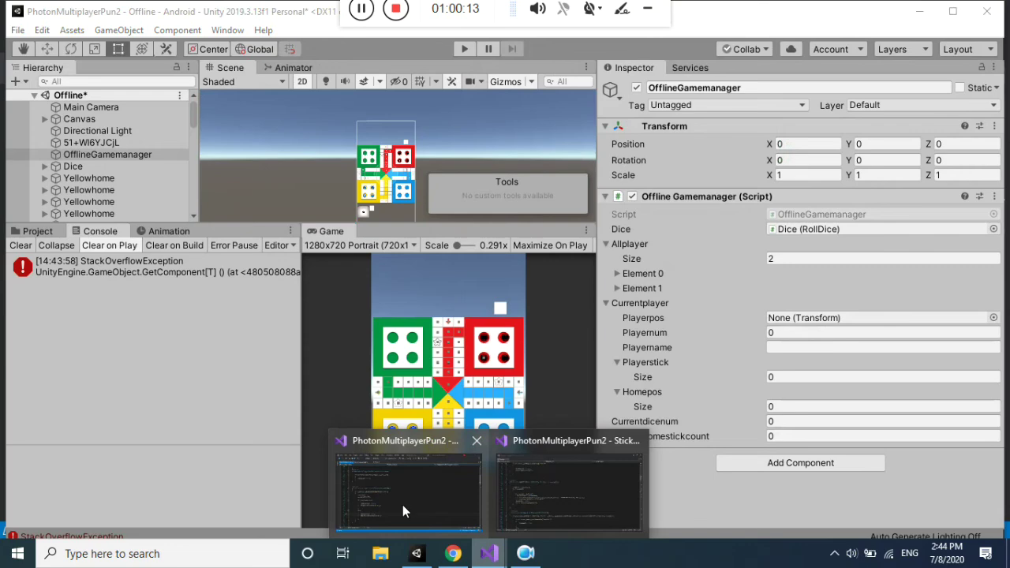
click(402, 505)
mouse_move(997, 194)
mouse_down()
mouse_move(998, 154)
mouse_move(992, 197)
mouse_up()
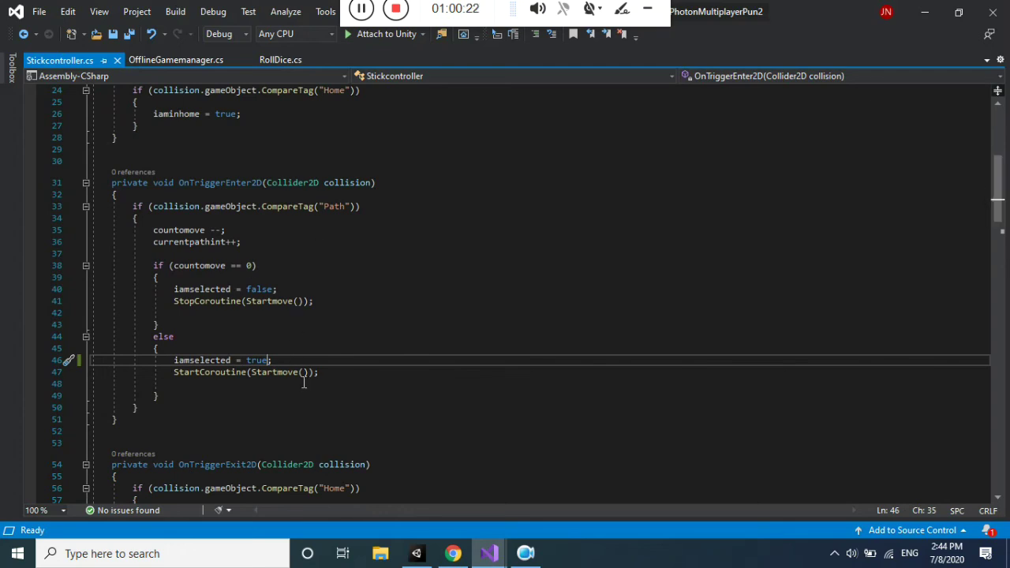
click(341, 302)
key(Return)
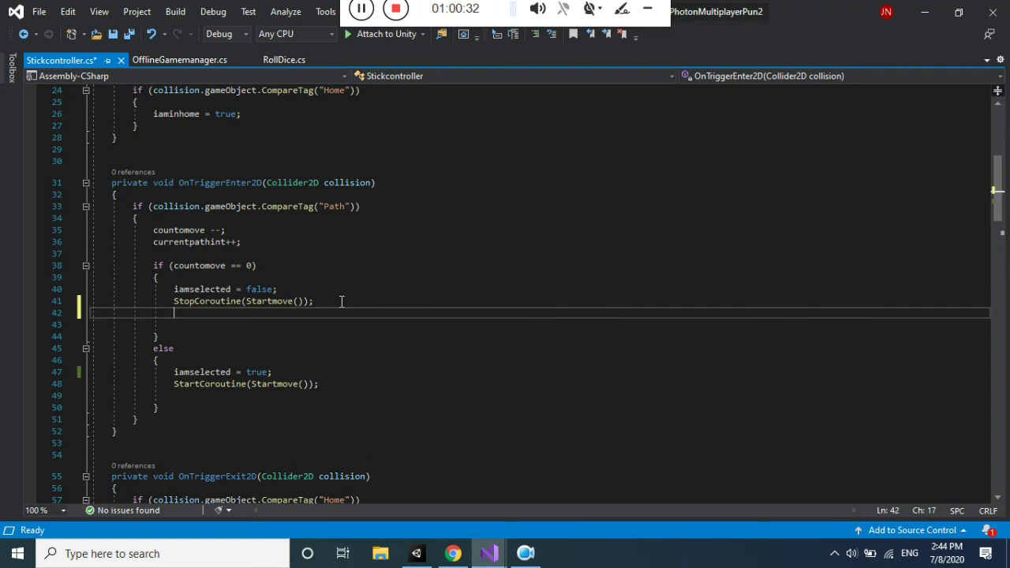
Start a gm call after StopCoroutine, discarding the unfinished if condition.
text(i)
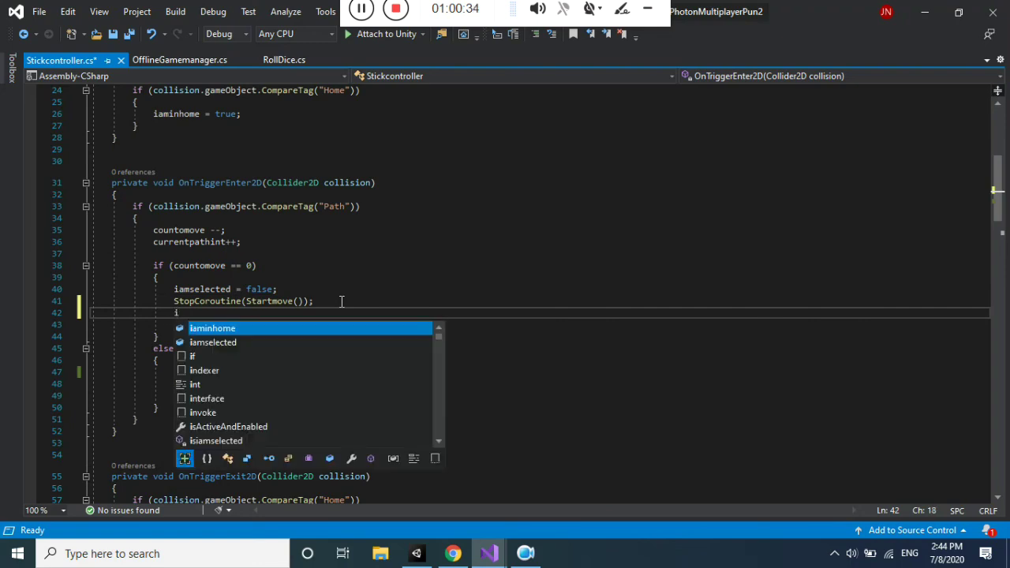
text(f)
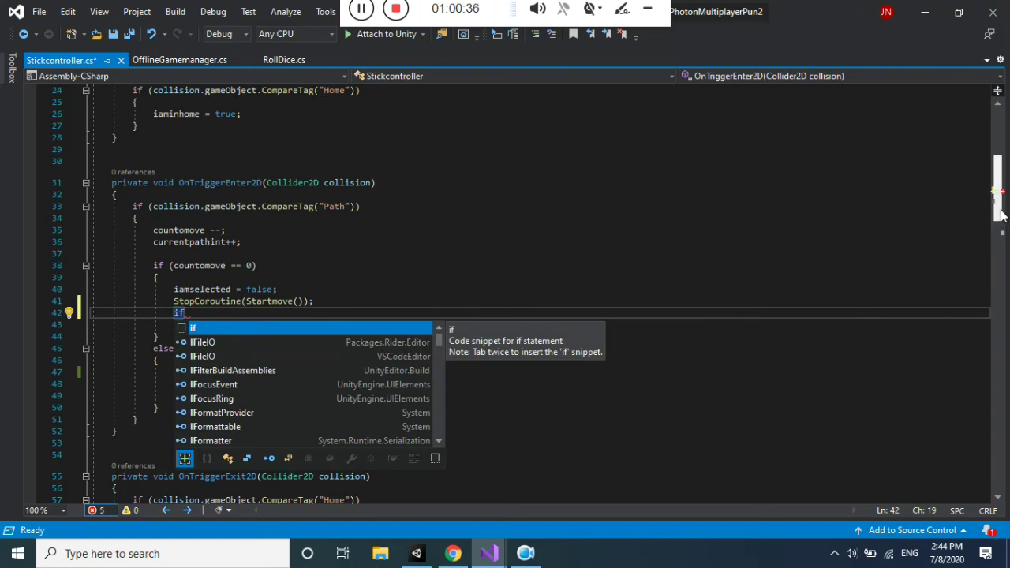
scroll(999, 198, up, 6)
drag(1000, 178, 1001, 235)
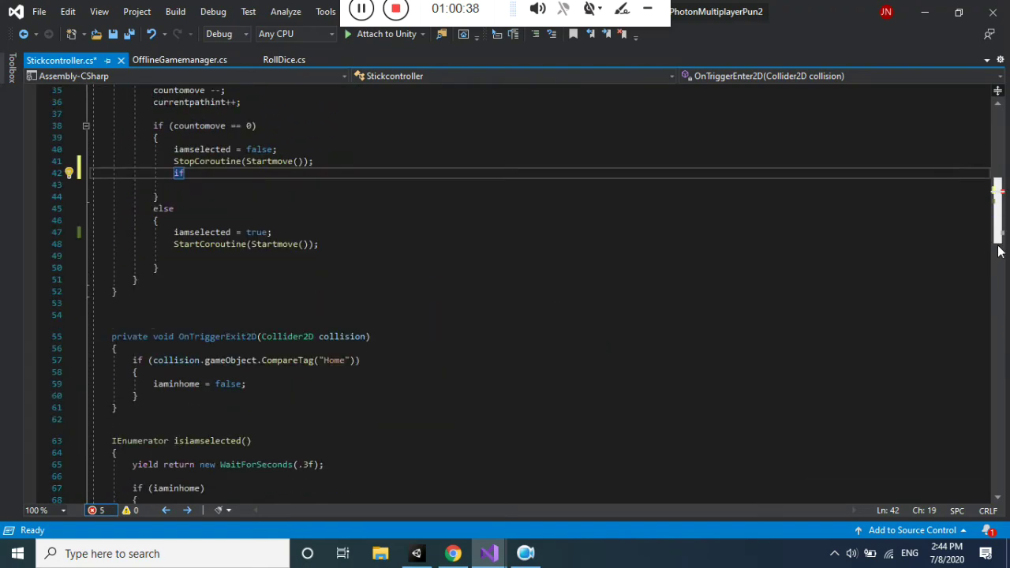
text(())
key(Left)
text(gm)
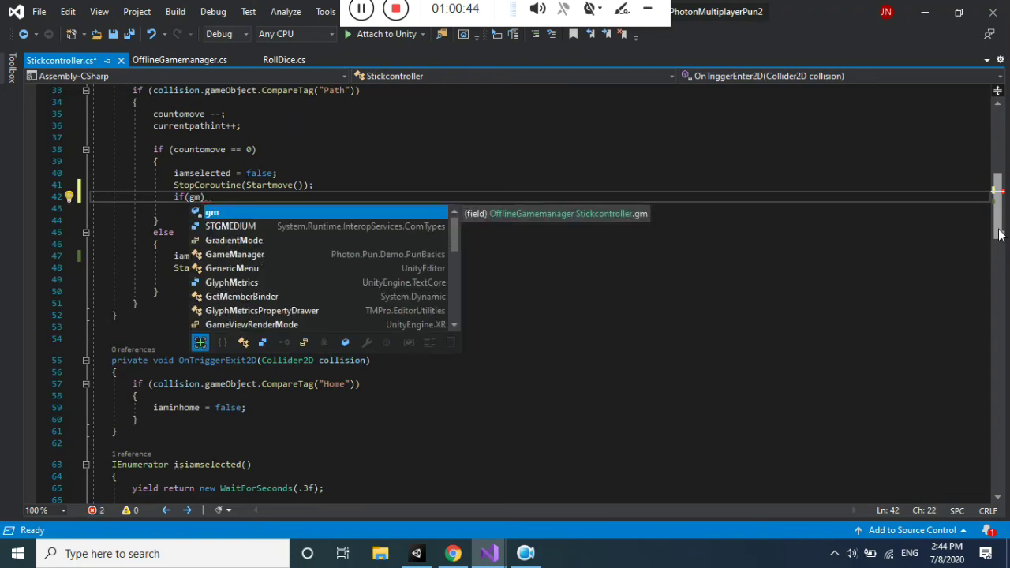
key(Escape)
key(BackSpace)
key(BackSpace)
key(BackSpace)
key(BackSpace)
key(BackSpace)
text(gm.)
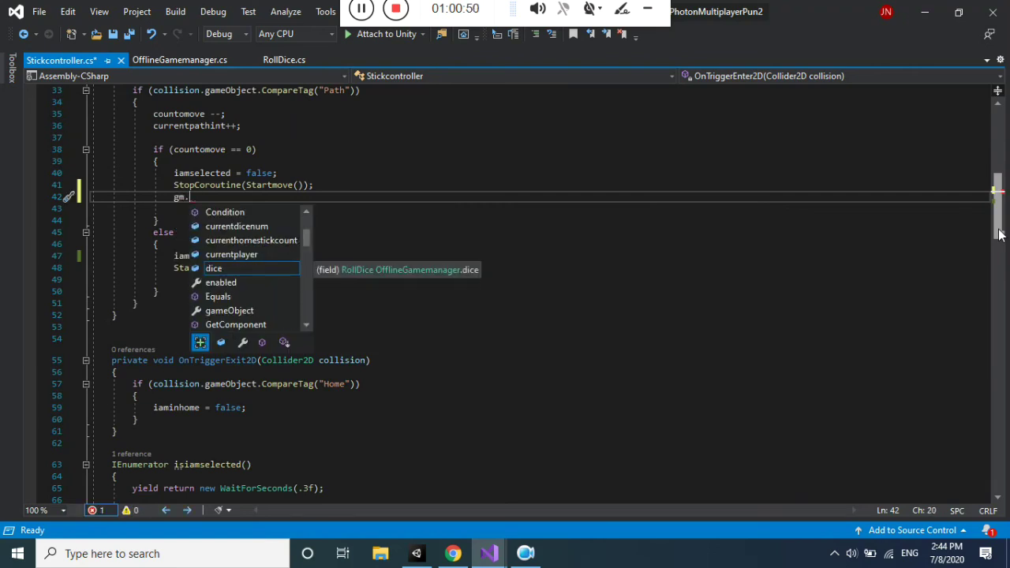
text(c)
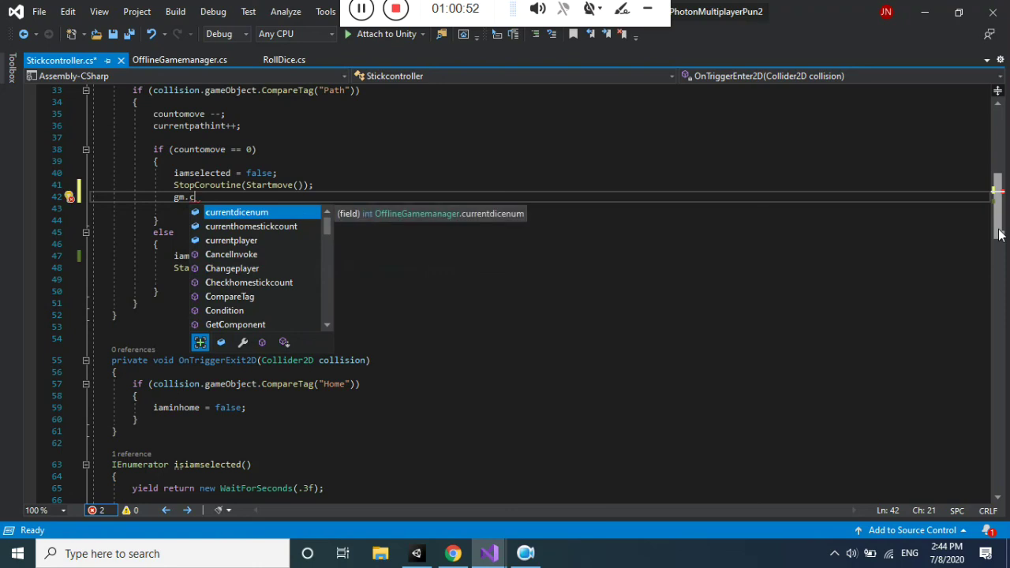
text(h)
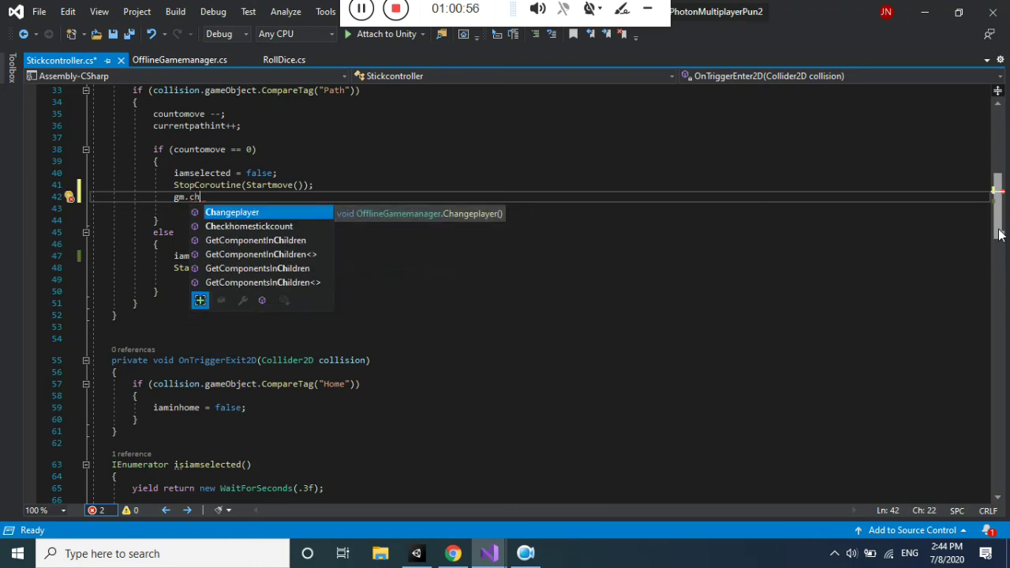
key(BackSpace)
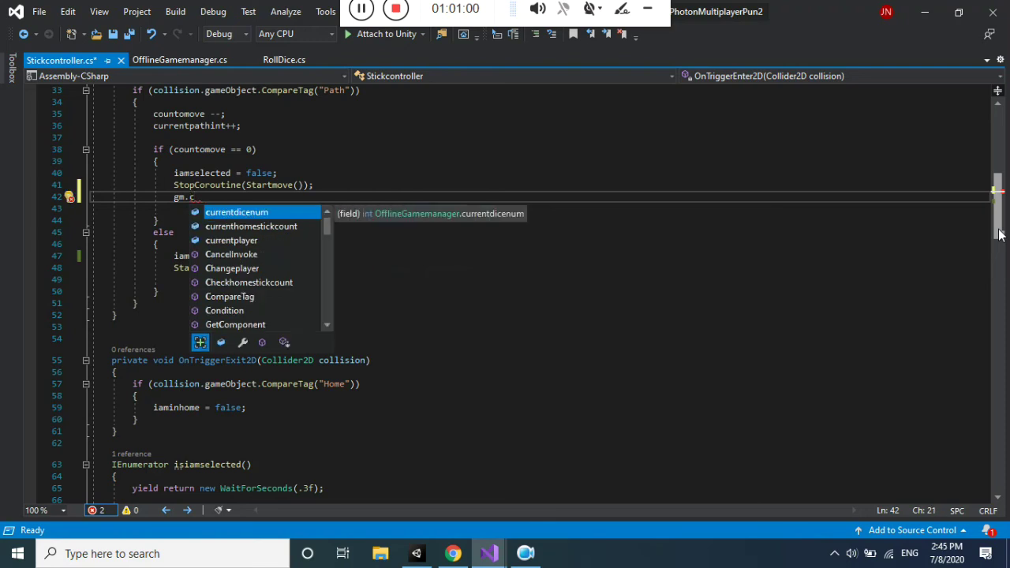
Check Condition in OfflineGamemanager.cs, then finish the line as gm.Condition(); and save.
click(188, 63)
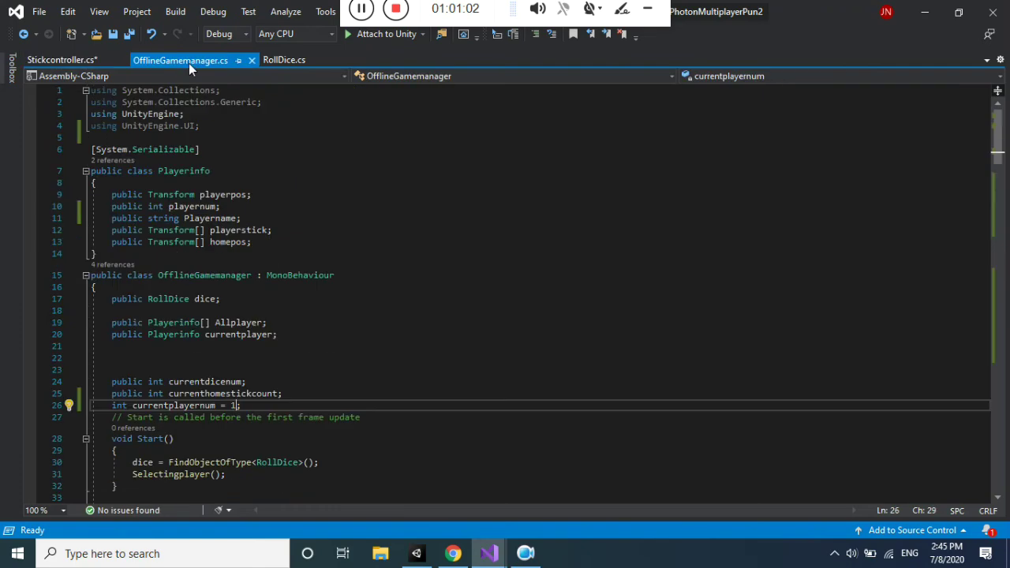
scroll(999, 235, down, 20)
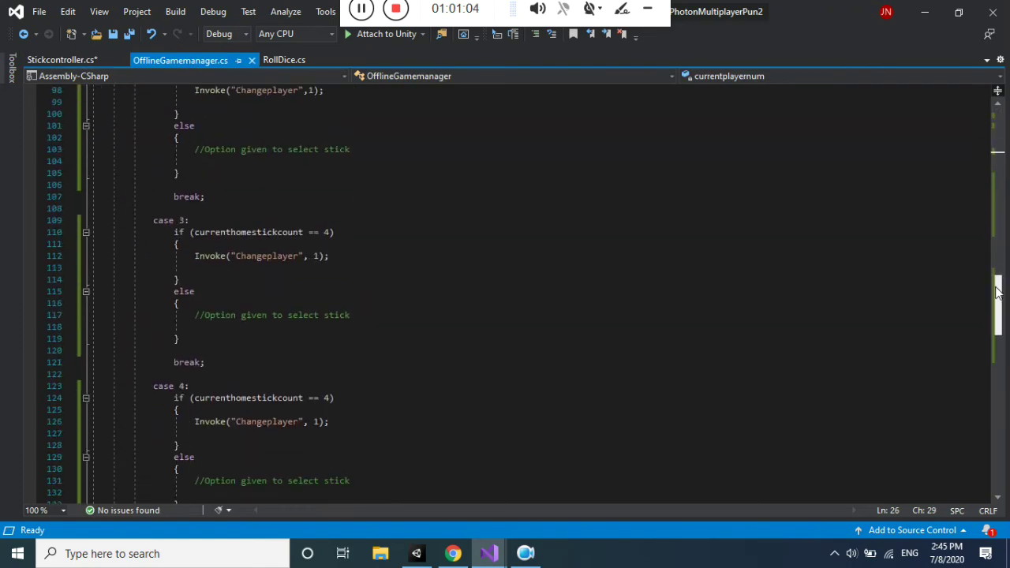
scroll(1000, 235, up, 12)
scroll(258, 337, down, 2)
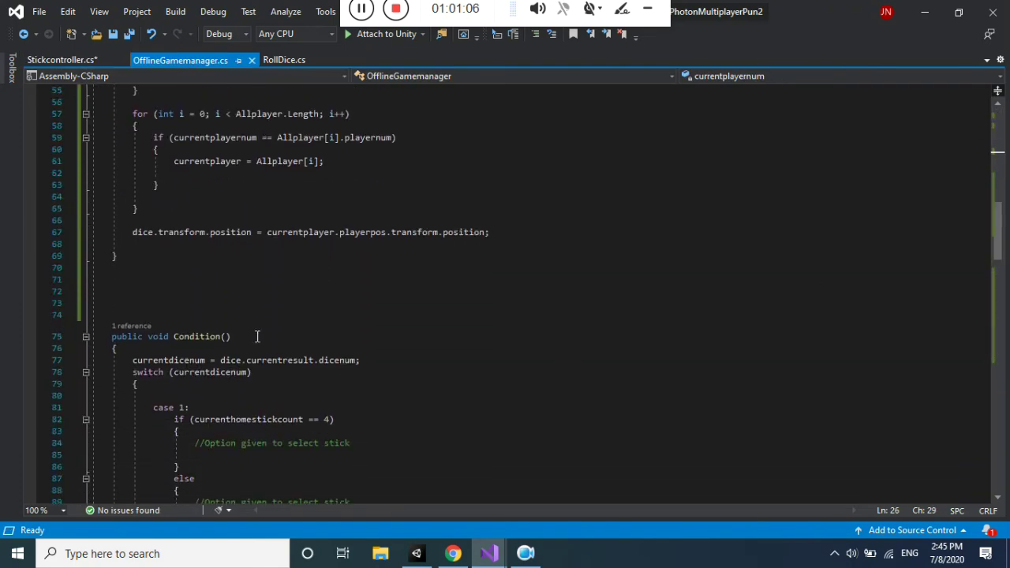
click(73, 64)
text(gm.co)
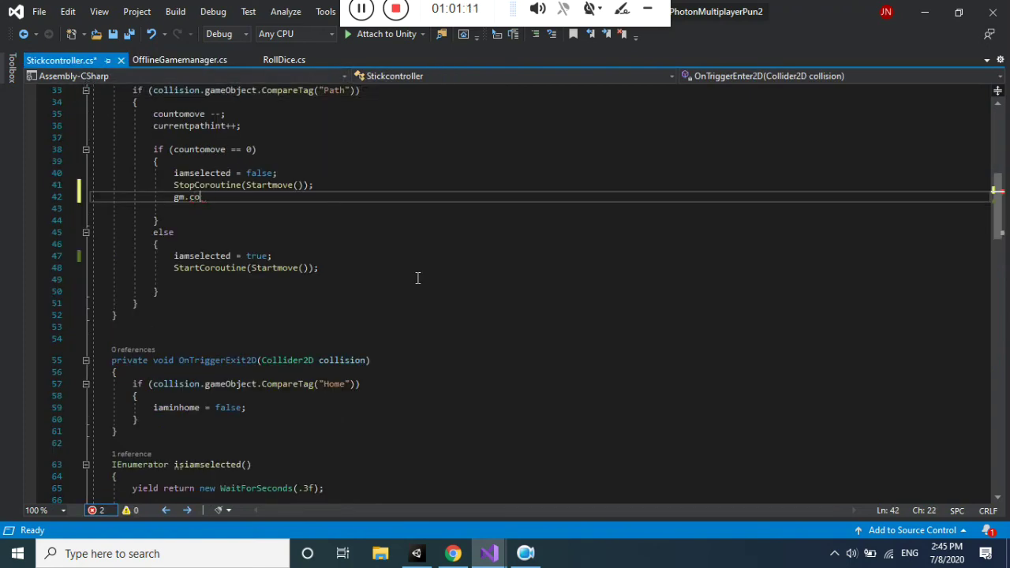
key(BackSpace)
key(BackSpace)
text(.cond)
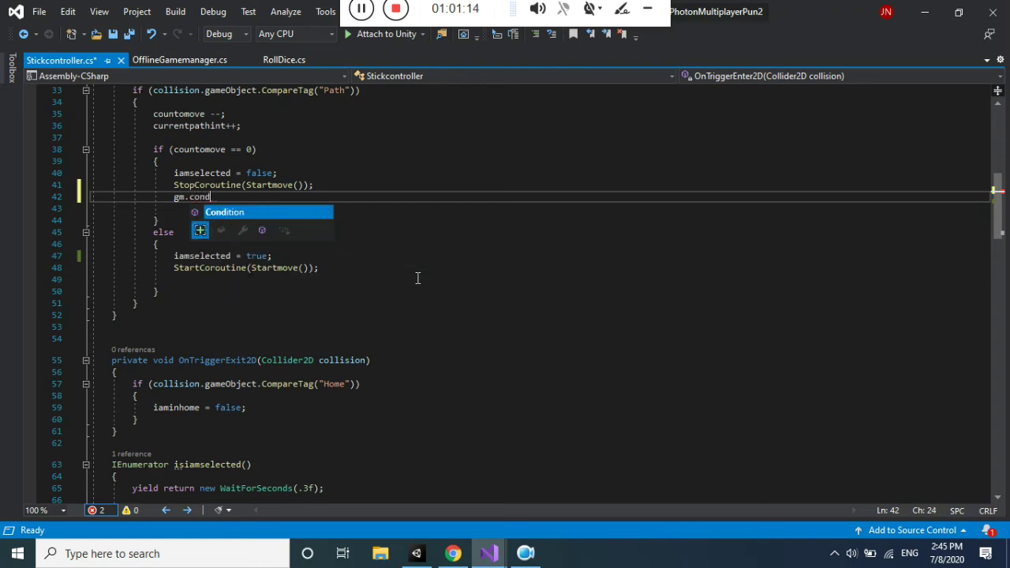
text(();)
key(ctrl+s)
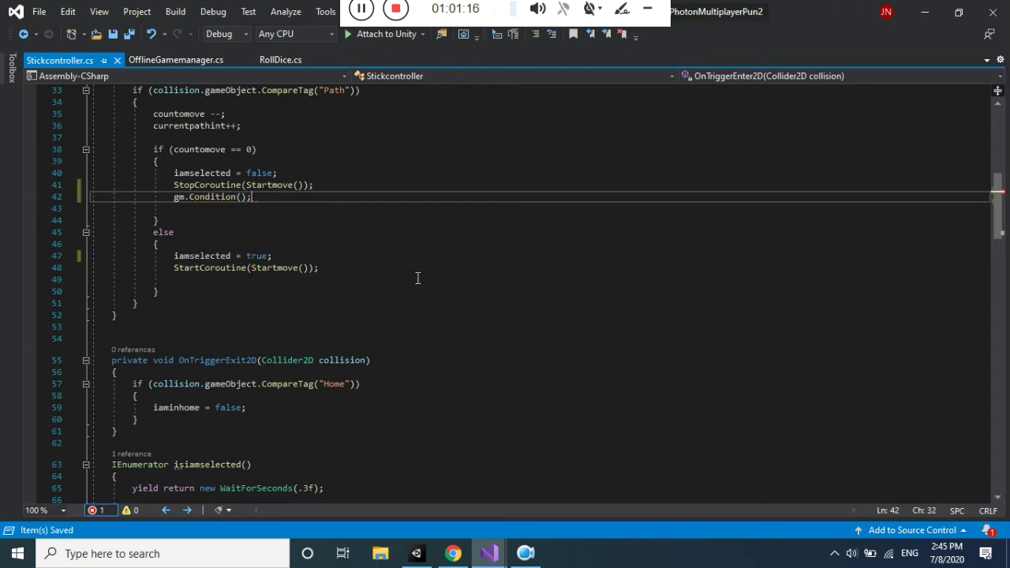
click(418, 554)
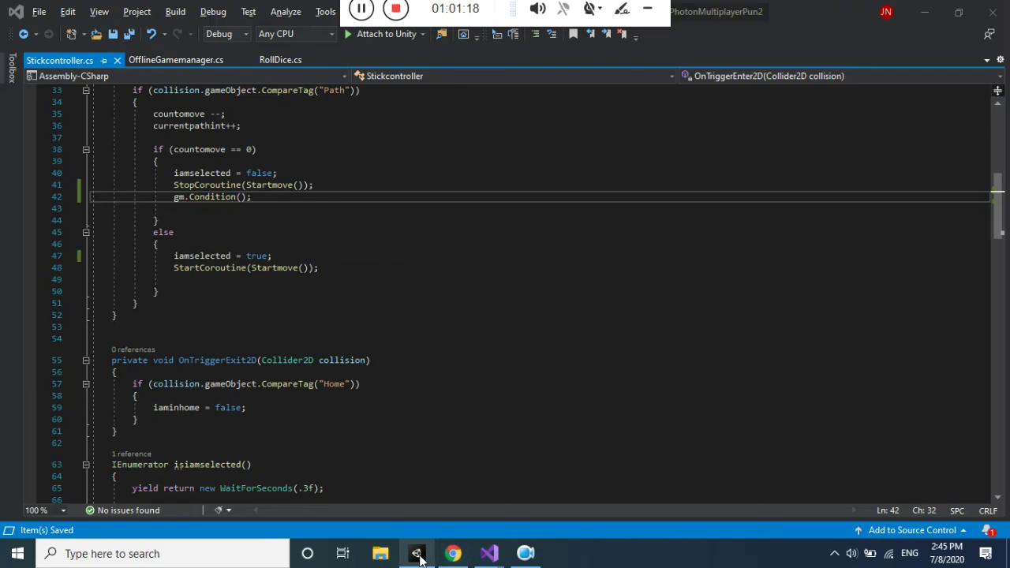
click(449, 555)
click(447, 557)
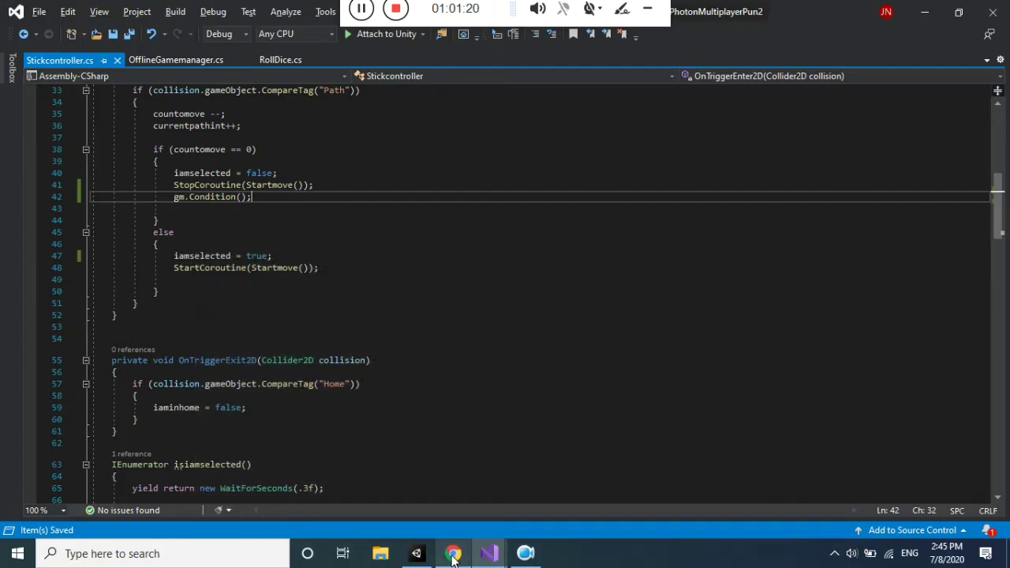
Roll the dice for yellow, then roll for red and move a red token.
mouse_move(415, 555)
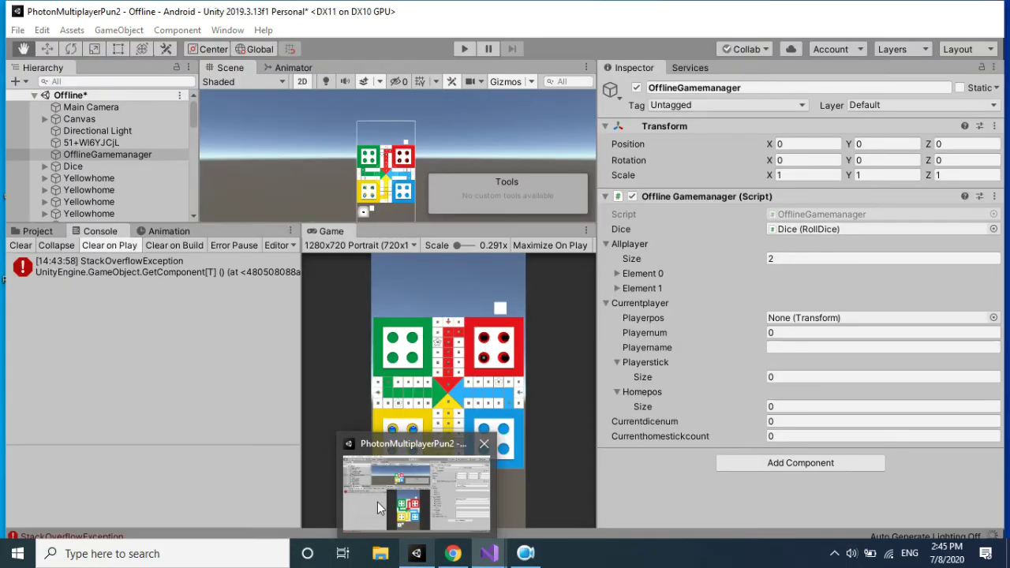
click(377, 507)
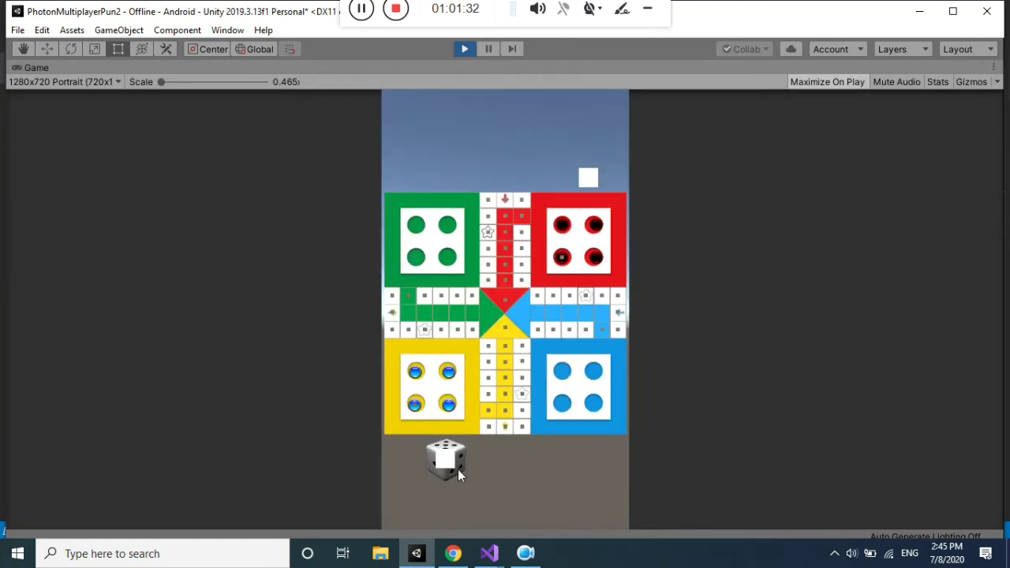
click(458, 468)
click(604, 184)
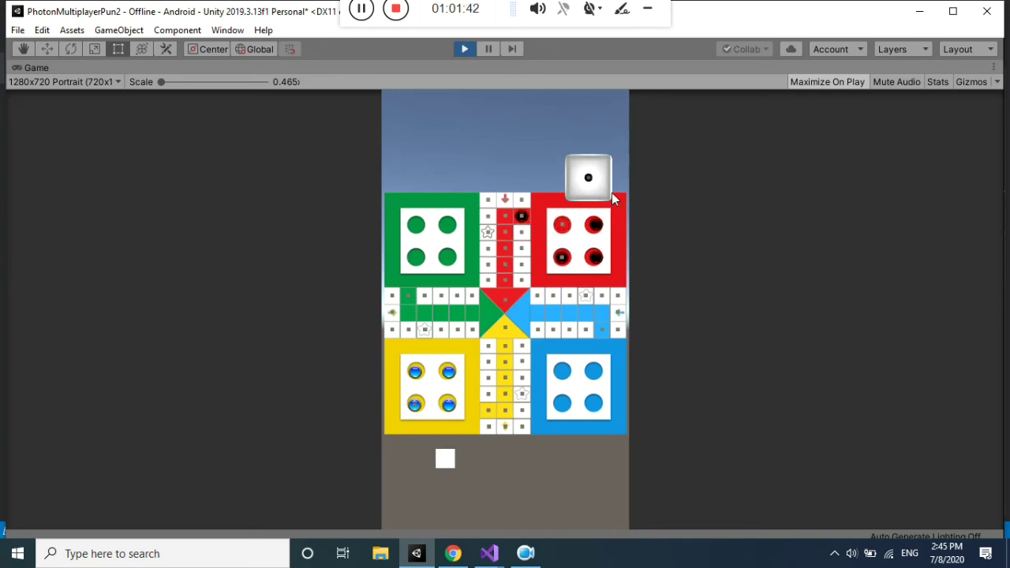
click(607, 172)
click(521, 217)
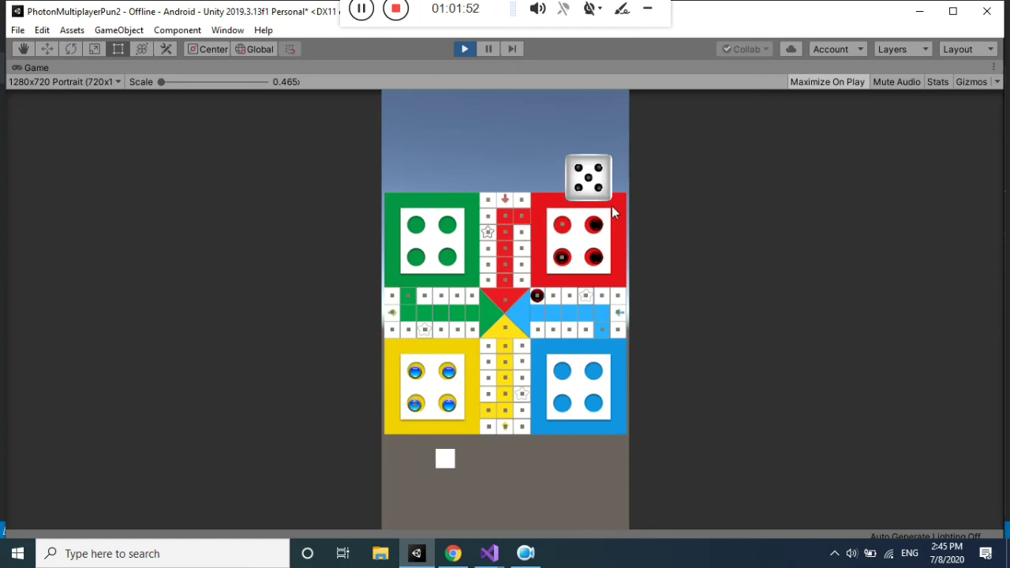
Keep rolling and moving the red token along the track, then stop Play mode.
click(949, 19)
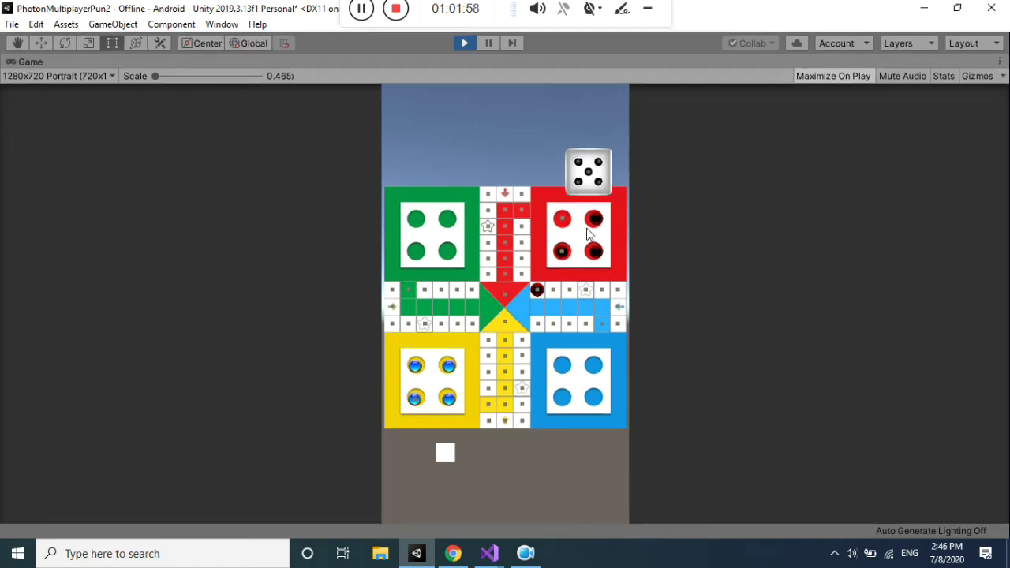
click(606, 160)
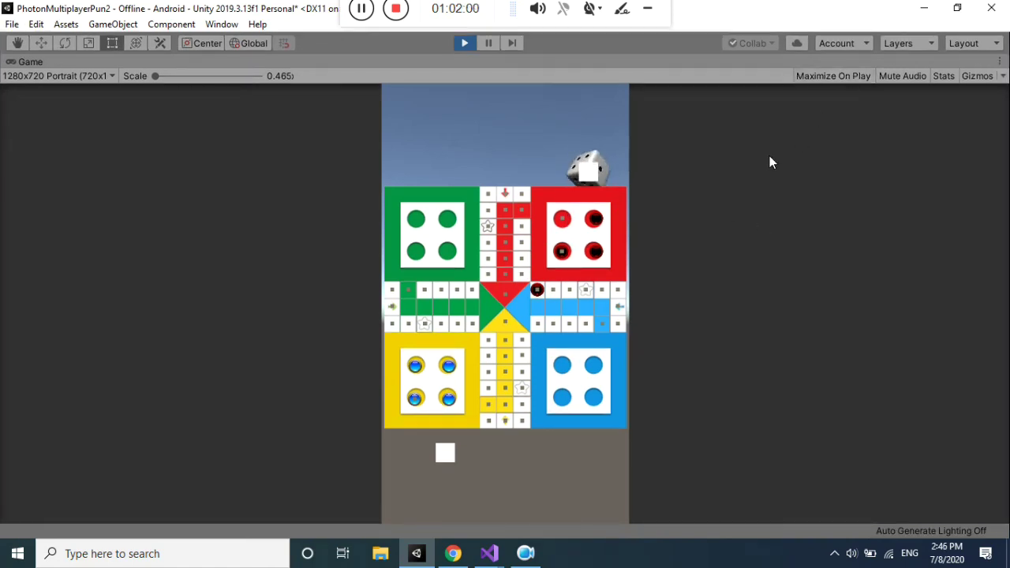
click(488, 46)
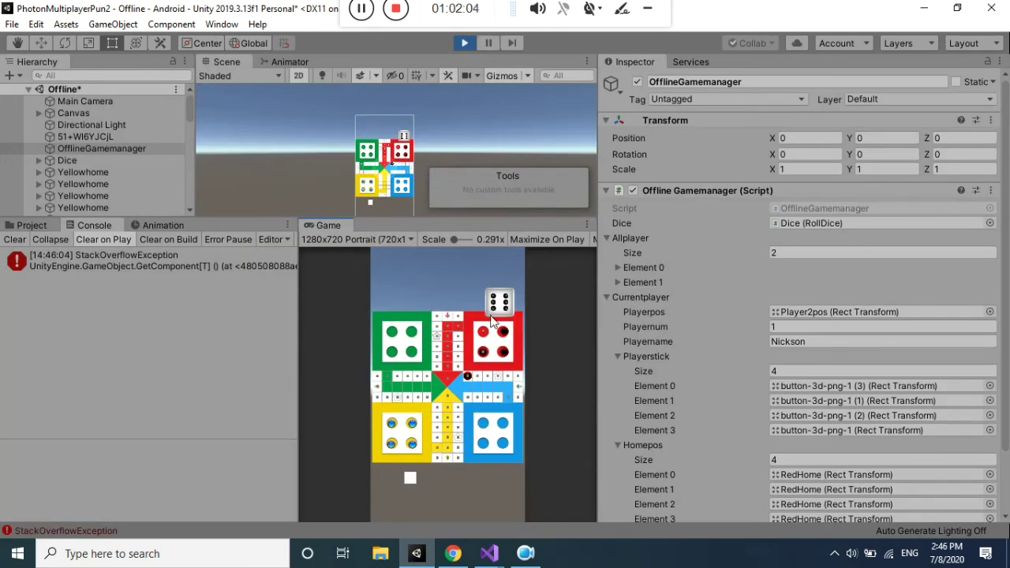
click(467, 377)
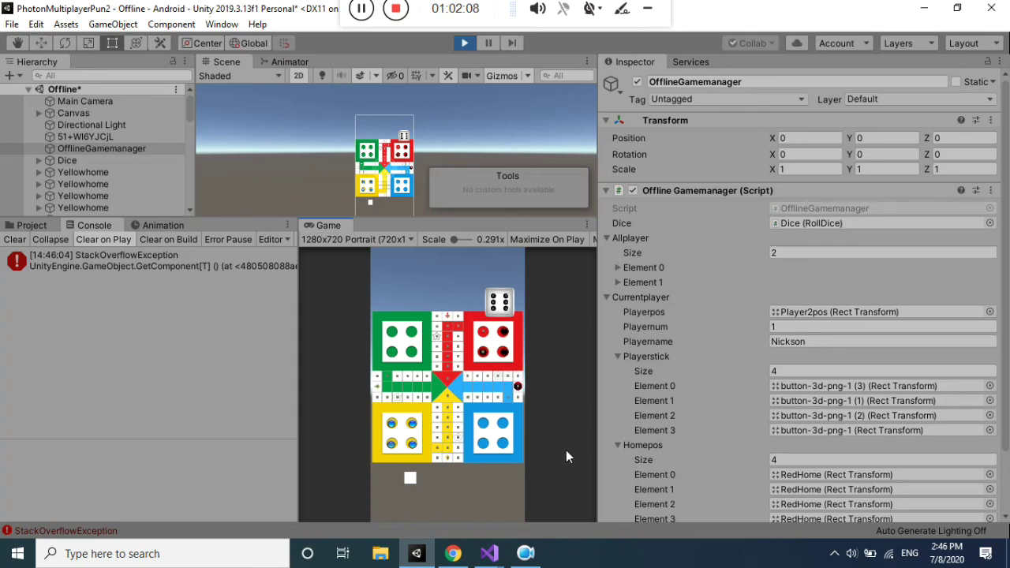
click(499, 302)
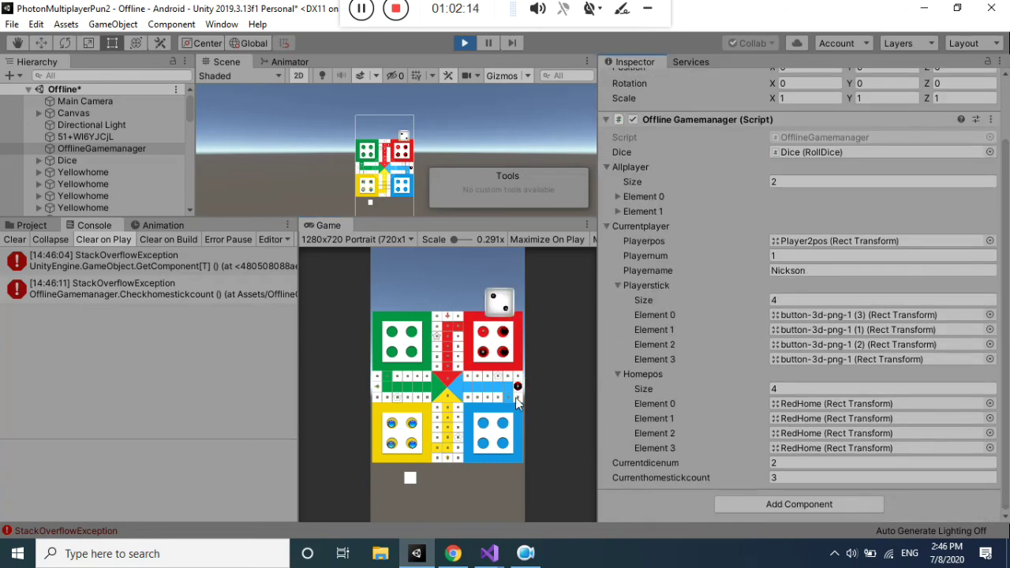
click(518, 388)
click(463, 44)
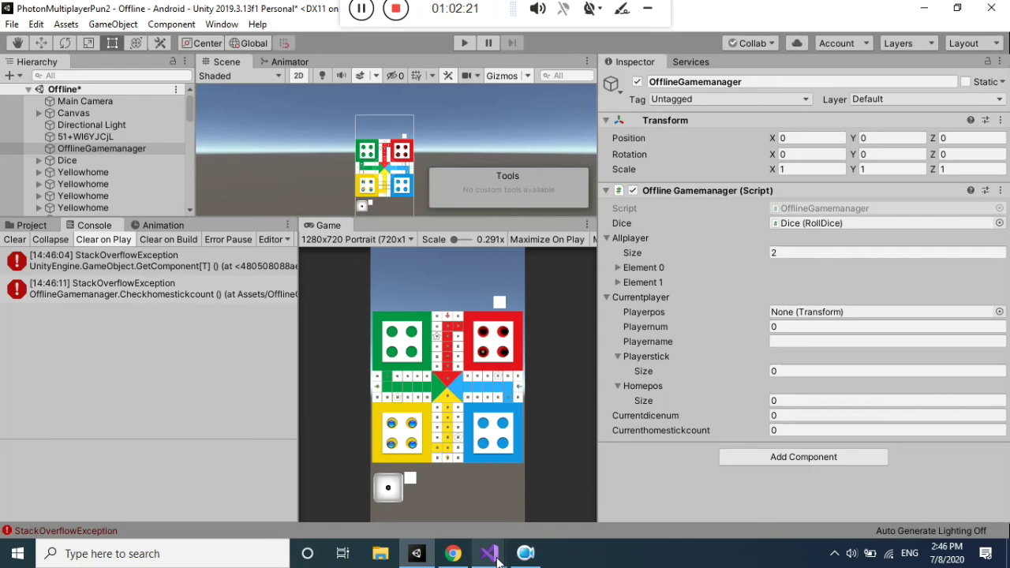
In OfflineGamemanager.cs, replace case 2's placeholder comment with the copied Invoke("Changeplayer",1); line.
mouse_move(493, 559)
click(445, 512)
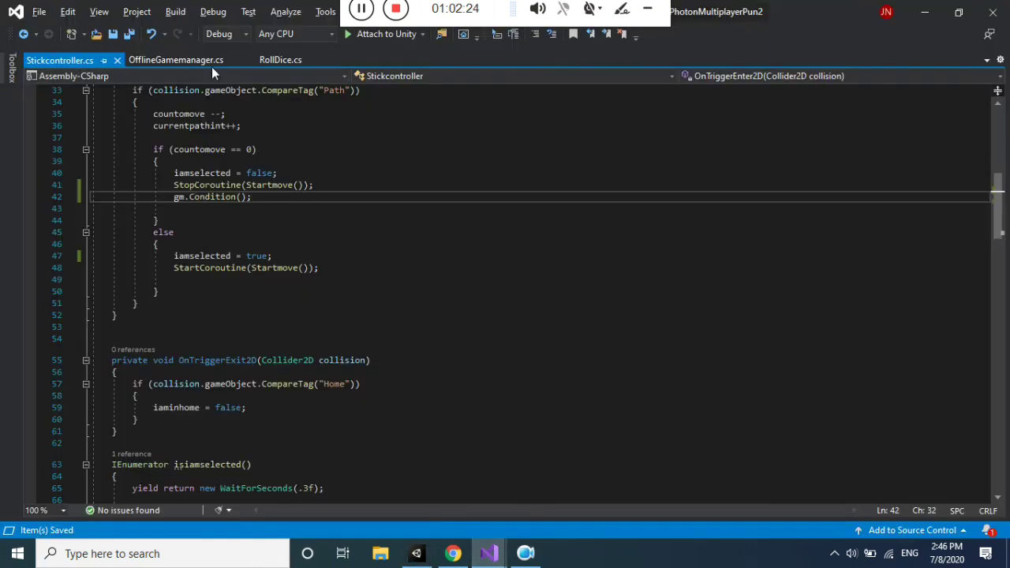
click(185, 60)
drag(997, 244, 1001, 294)
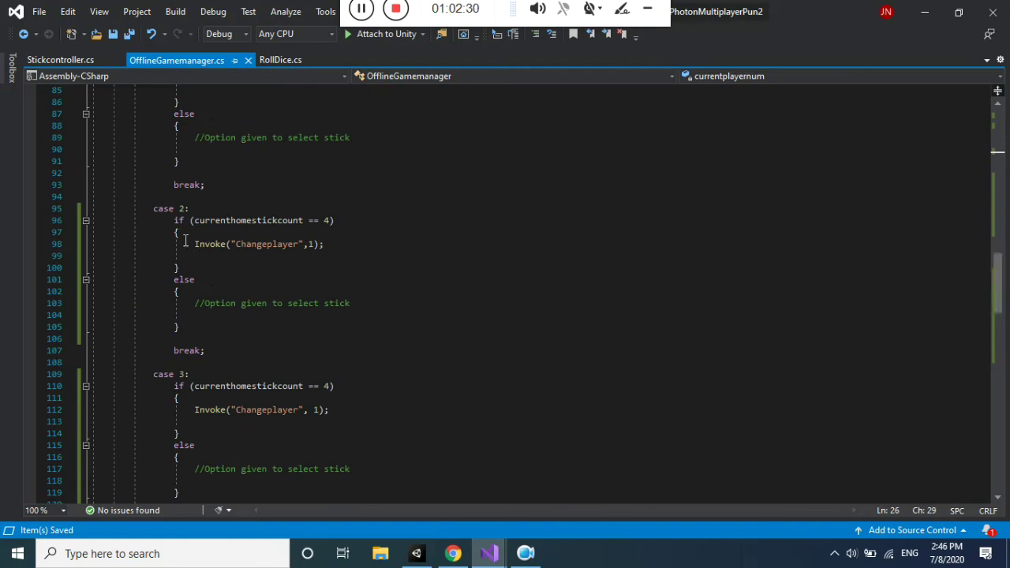
drag(195, 244, 339, 244)
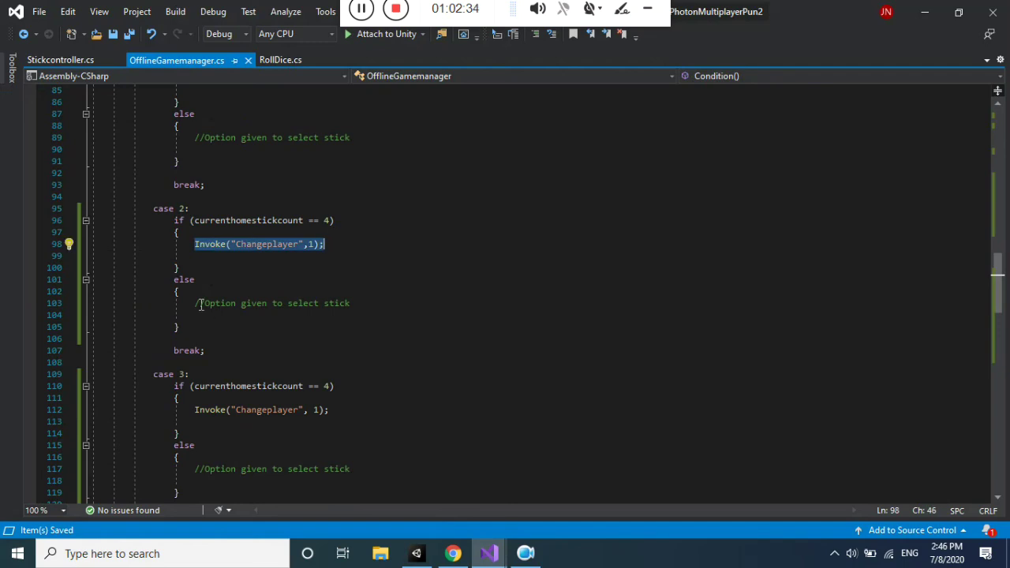
drag(192, 303, 390, 305)
text(Invoke("Changeplayer", 1);)
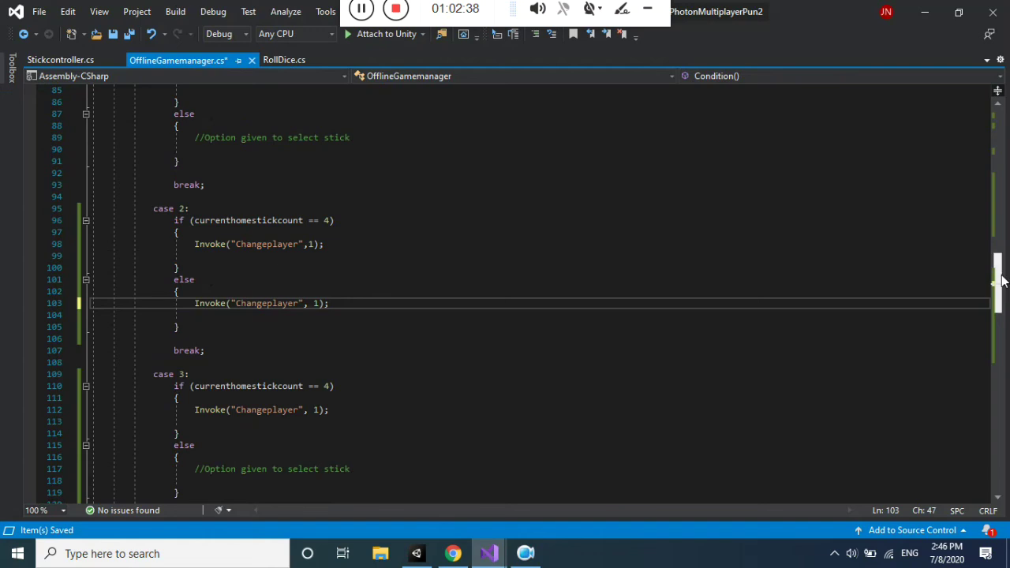
Paste the same Changeplayer call over the comments in cases 3, 4 and 5, and save.
scroll(997, 284, down, 8)
click(192, 173)
drag(192, 173, 354, 173)
text(Invoke("Changeplayer", 1);)
click(197, 338)
drag(197, 338, 355, 338)
text(Invoke("Changeplayer", 1);)
scroll(999, 338, down, 5)
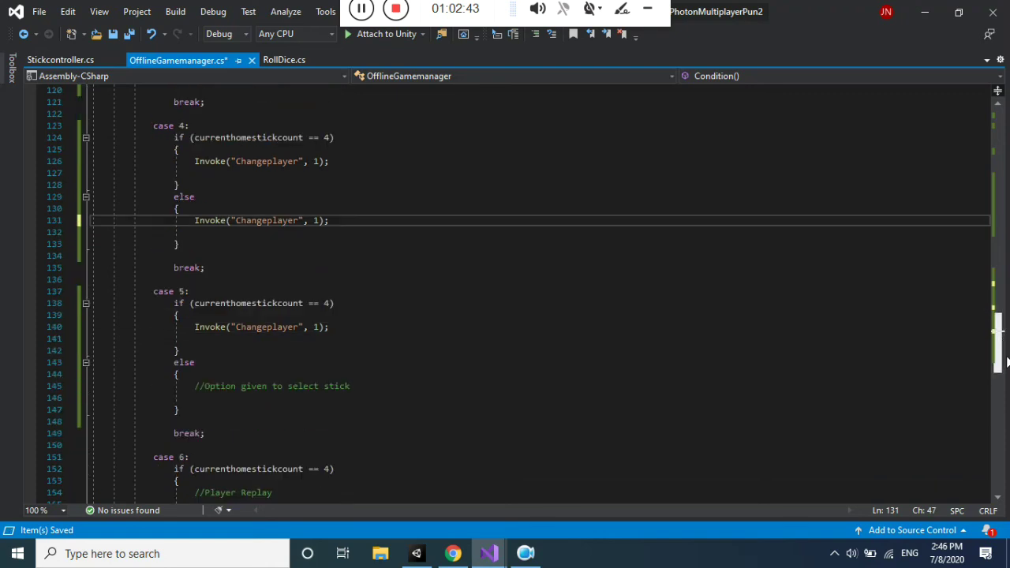
click(194, 315)
drag(195, 314, 406, 316)
text(Invoke("Changeplayer", 1);)
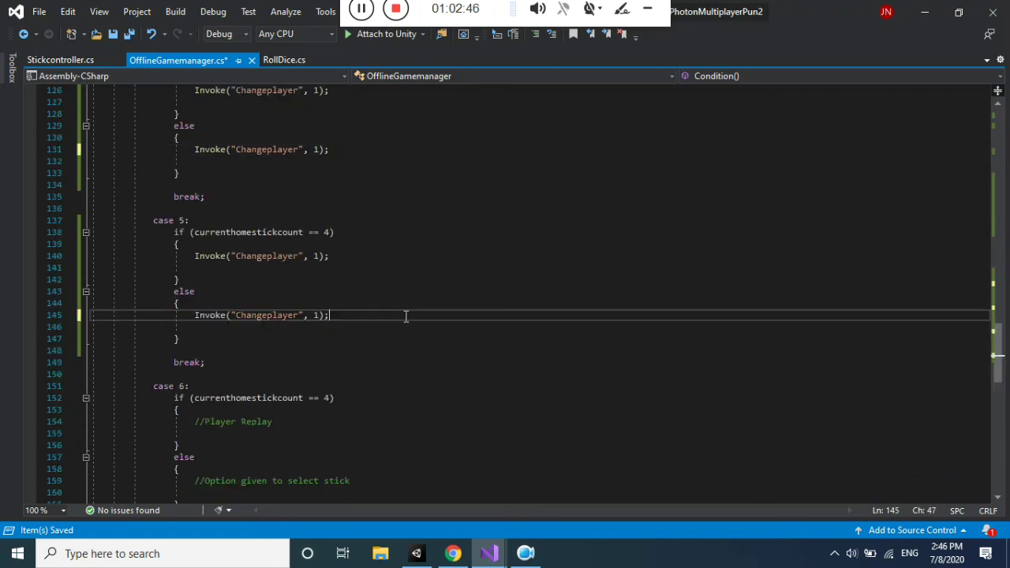
key(ctrl+s)
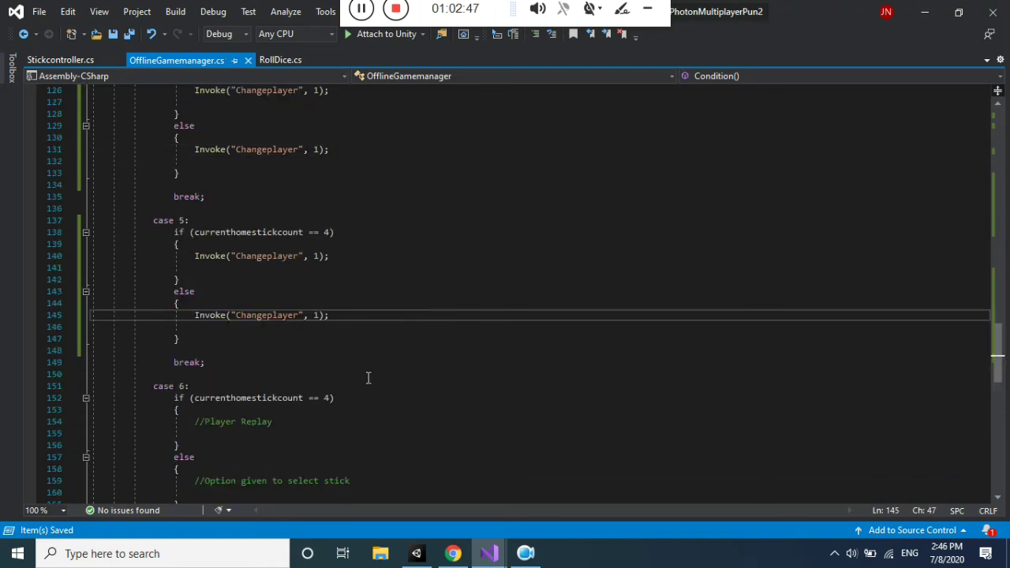
key(alt+Tab)
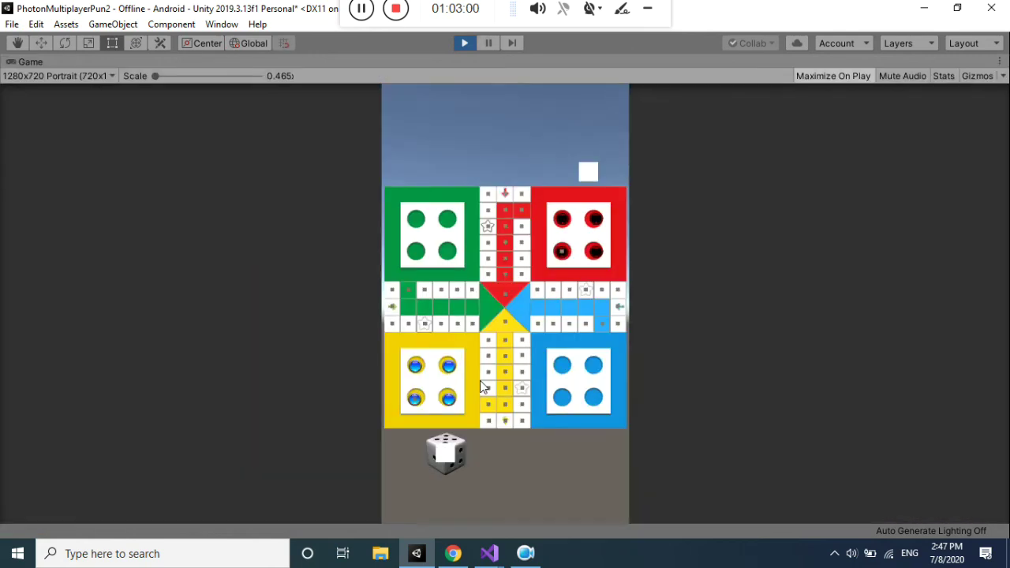
Roll for yellow, move a yellow token onto its start square, and roll again.
click(461, 455)
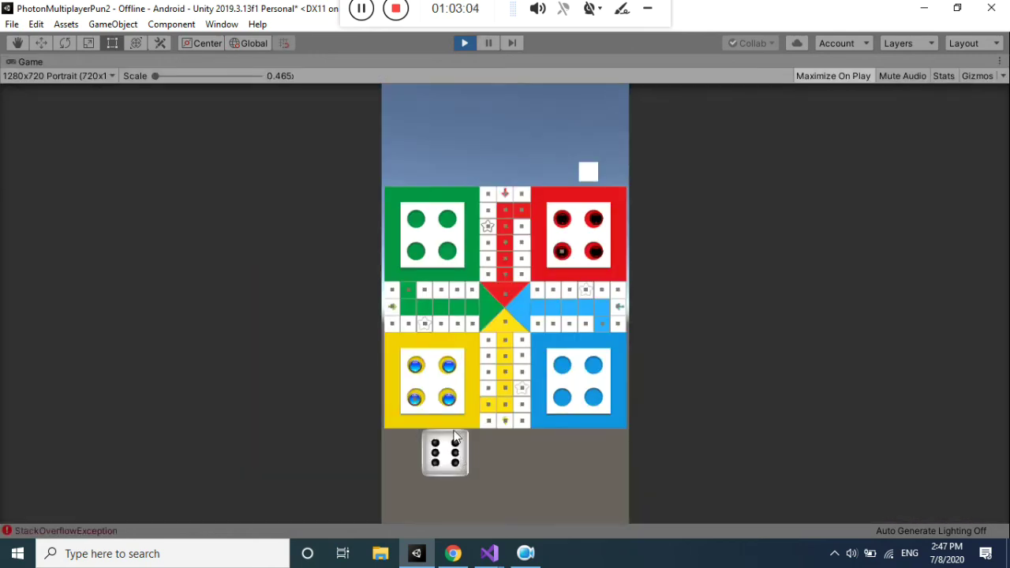
click(448, 401)
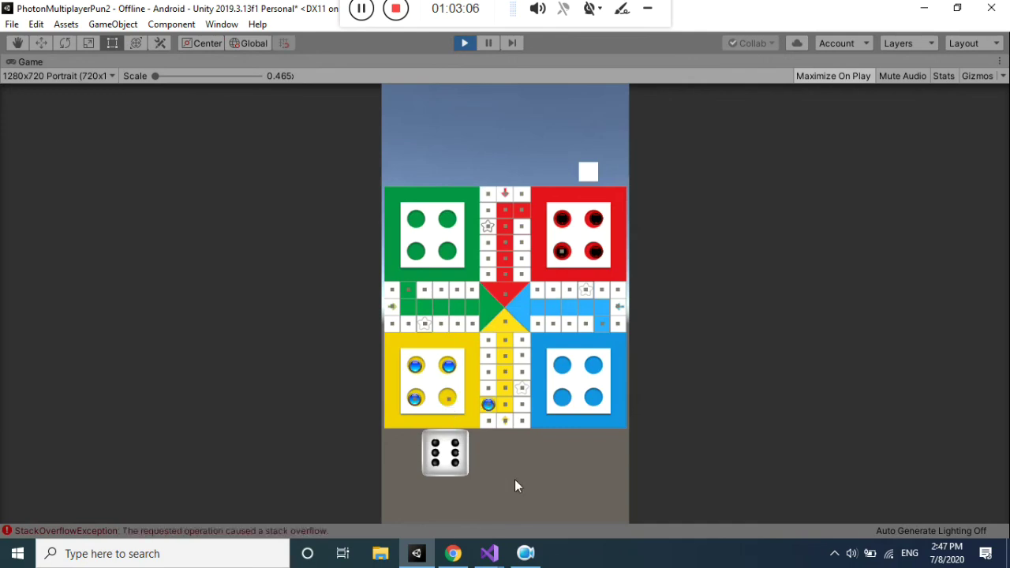
click(462, 467)
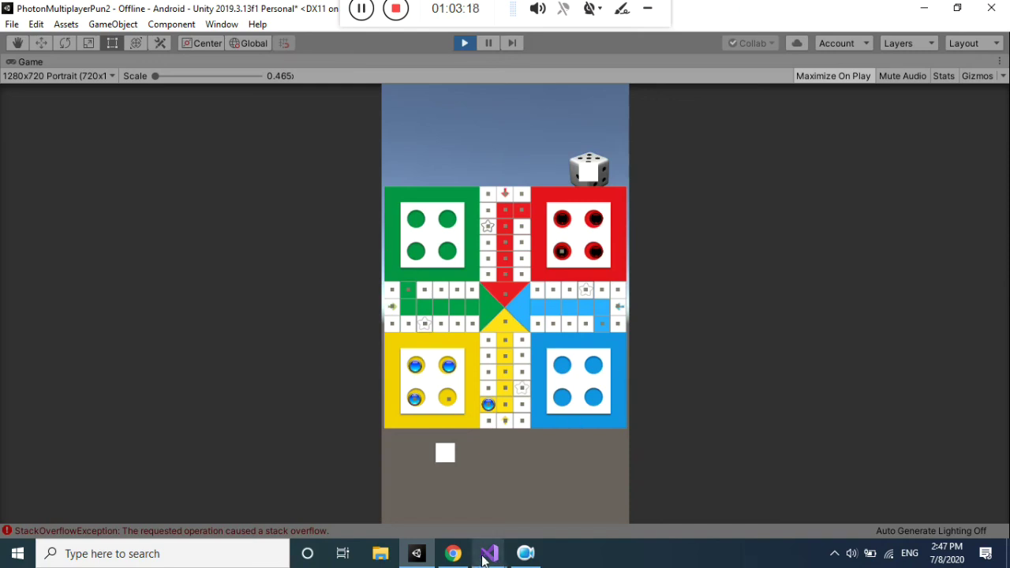
mouse_move(484, 558)
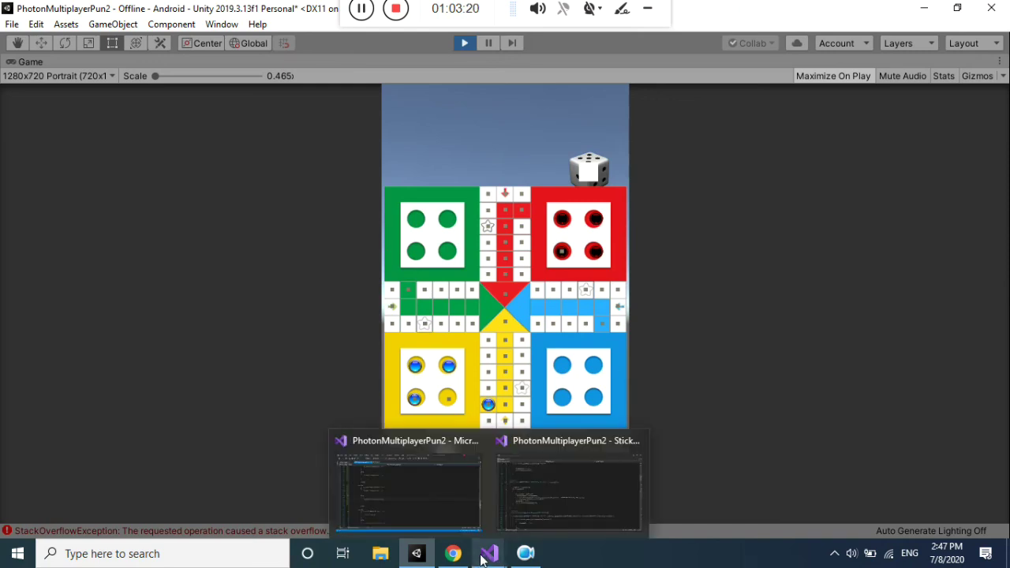
click(429, 495)
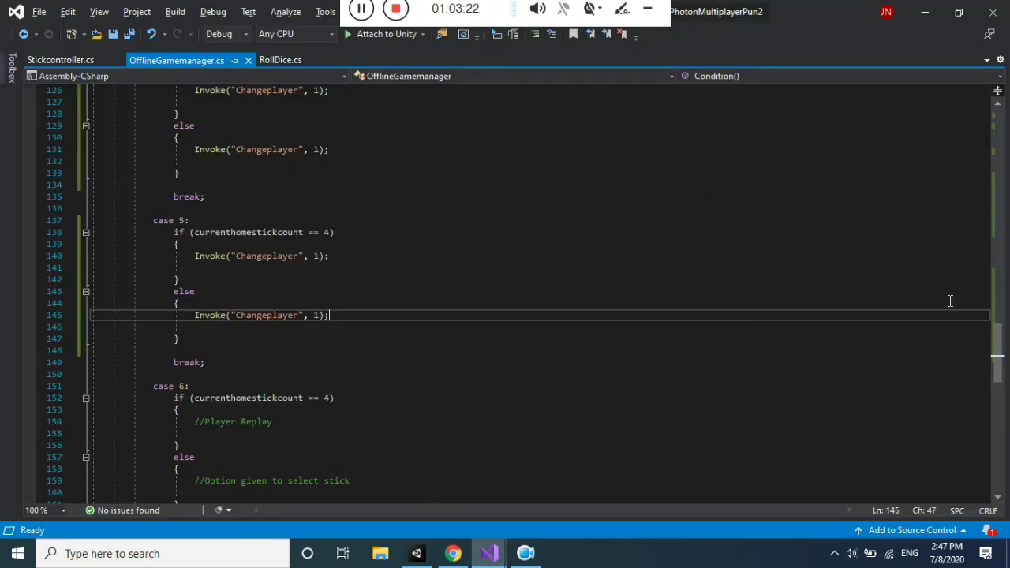
drag(998, 347, 1000, 322)
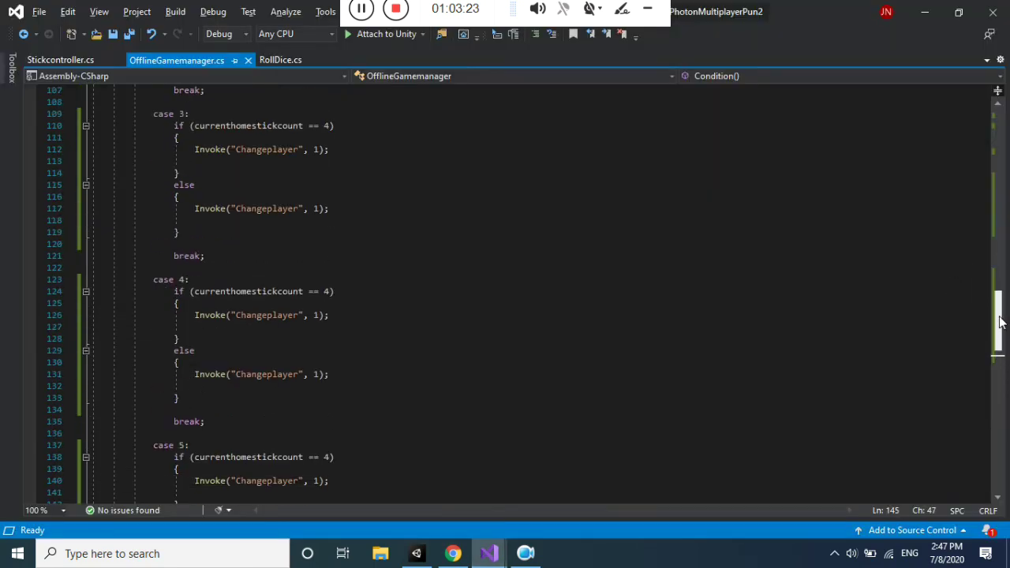
drag(999, 322, 1005, 255)
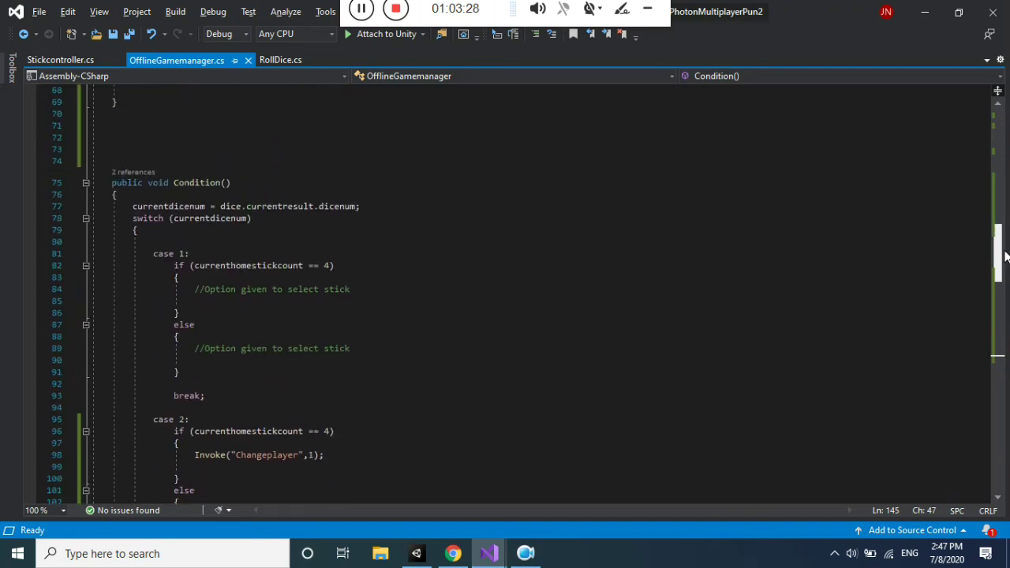
drag(1005, 255, 1004, 236)
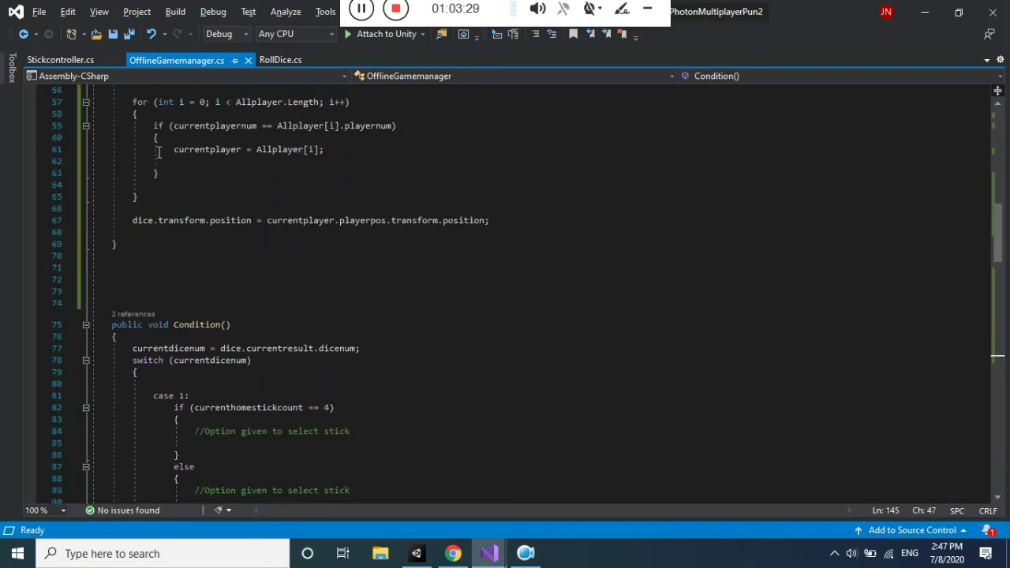
click(70, 61)
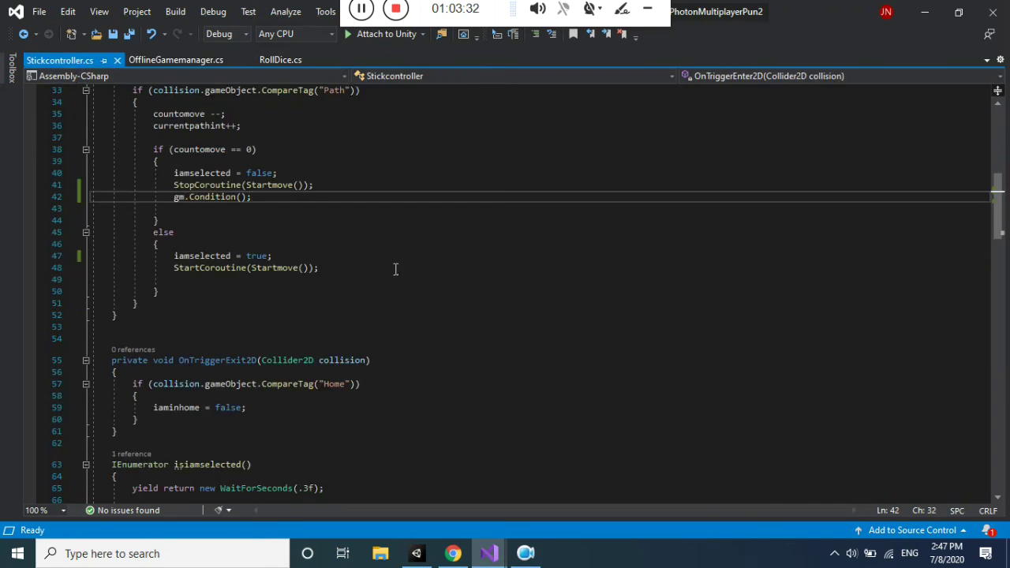
drag(175, 196, 268, 198)
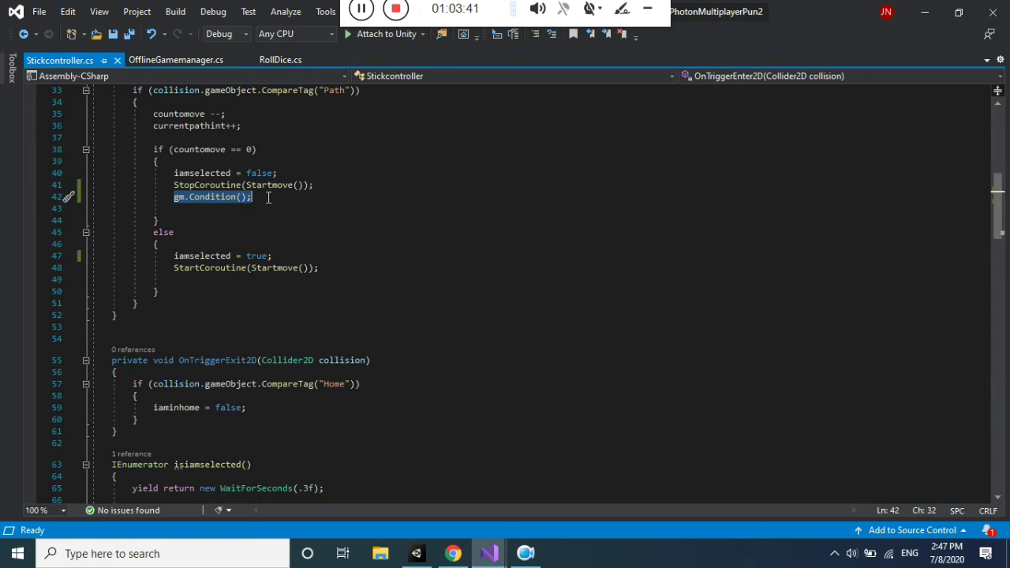
click(416, 553)
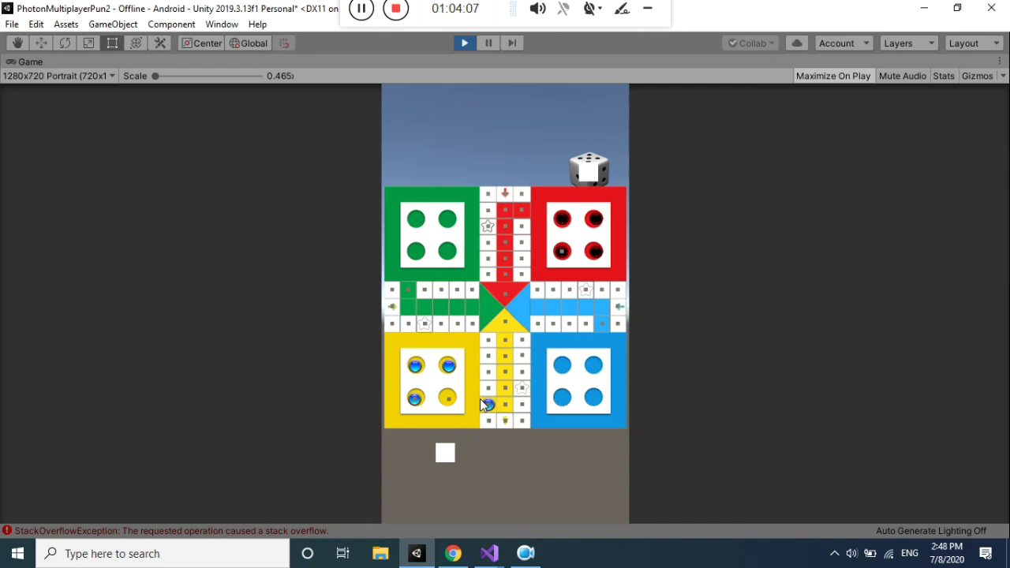
key(alt+Tab)
Comment out the Changeplayer Invoke lines 103, 117, 126 and 145 in OfflineGamemanager.cs.
click(160, 63)
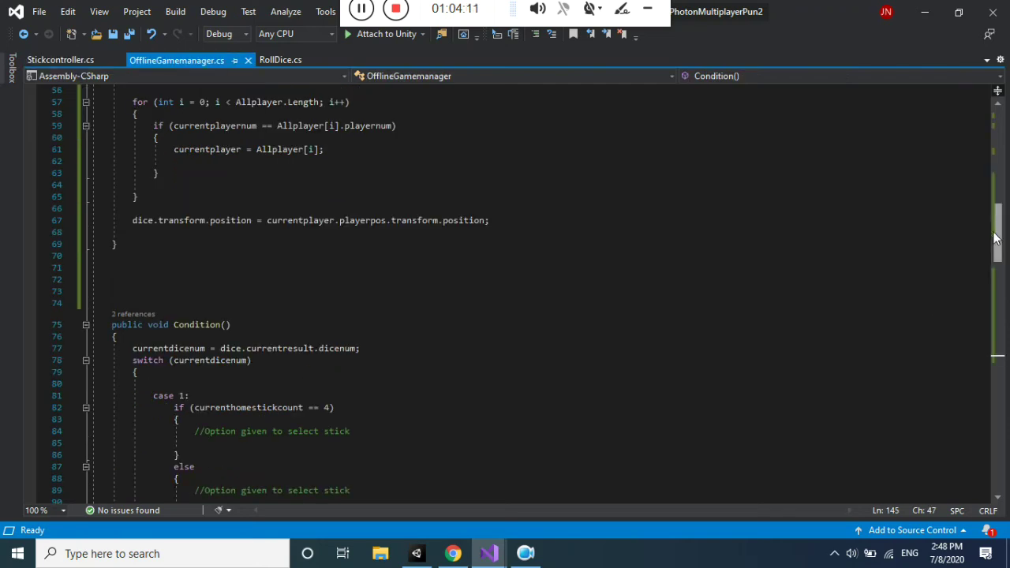
drag(995, 237, 997, 275)
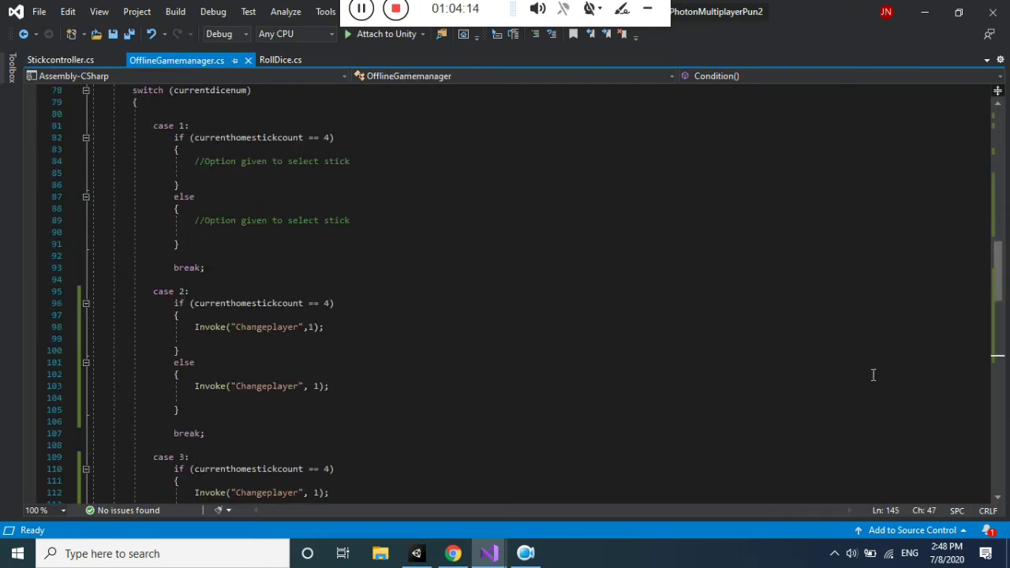
click(194, 386)
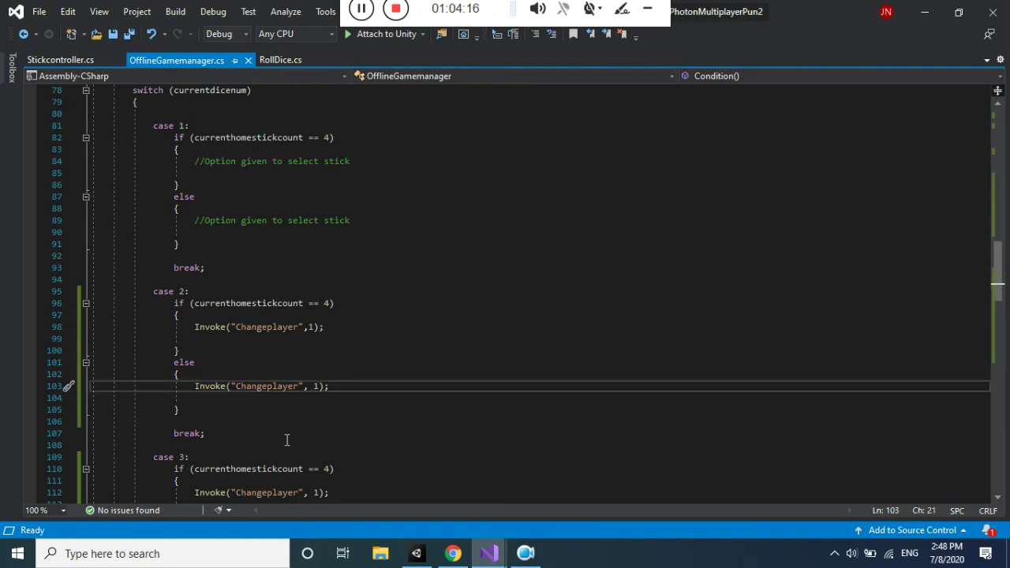
text(//)
drag(997, 280, 1000, 310)
click(195, 338)
text(//)
click(195, 445)
text(//)
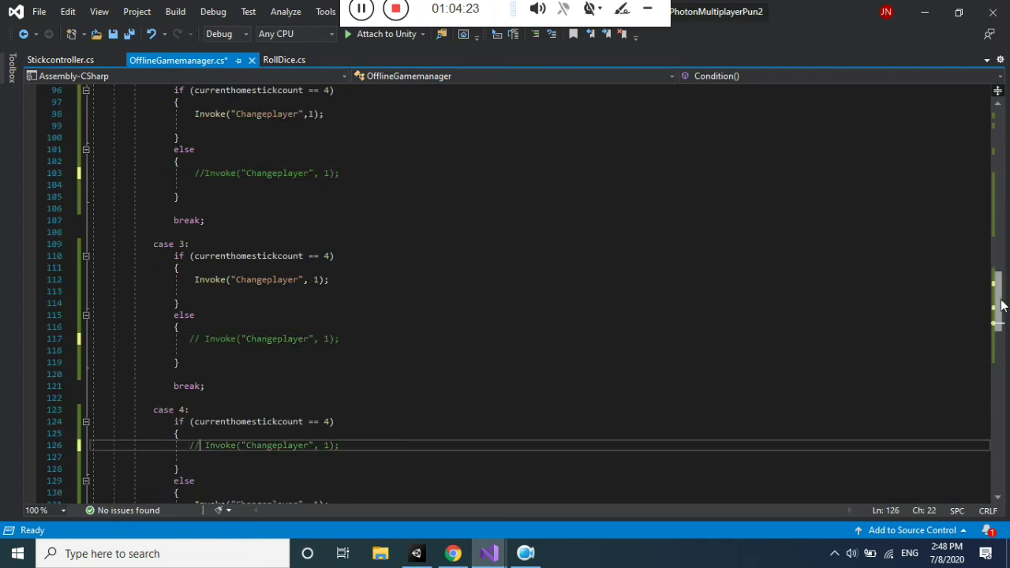
drag(1000, 305, 1000, 362)
click(191, 245)
text(//)
In Stickcontroller.cs, replace gm.Condition() with gm.Changeplayer(); on line 42 and save.
click(60, 60)
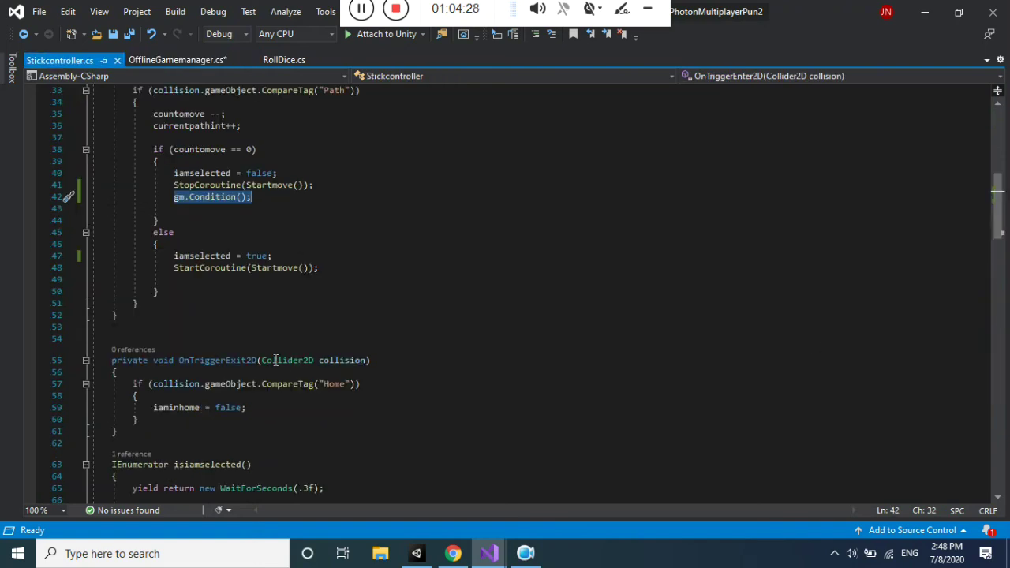
key(ctrl+s)
key(Right)
key(BackSpace)
key(BackSpace)
key(BackSpace)
key(BackSpace)
key(BackSpace)
key(BackSpace)
key(BackSpace)
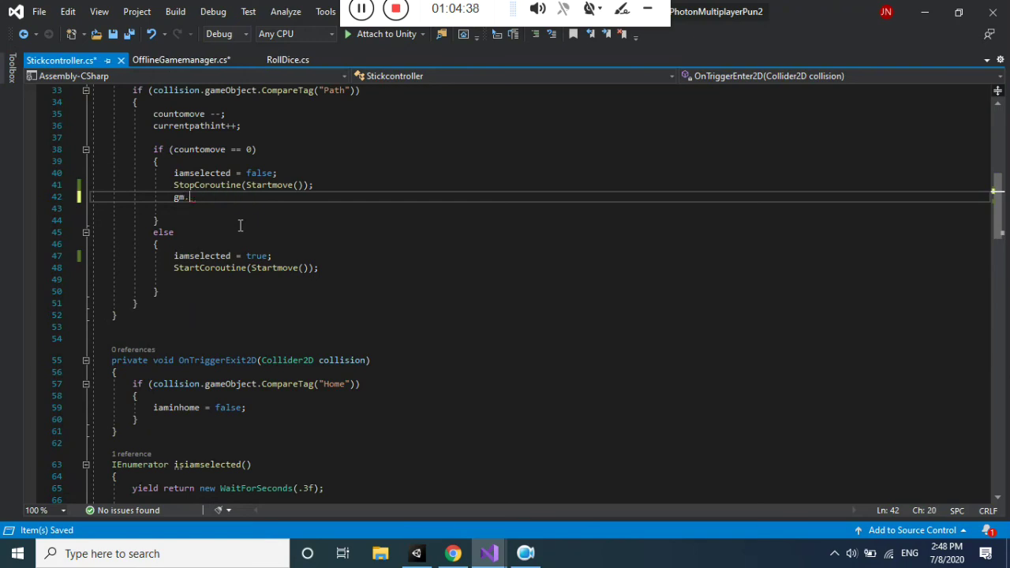
text(che)
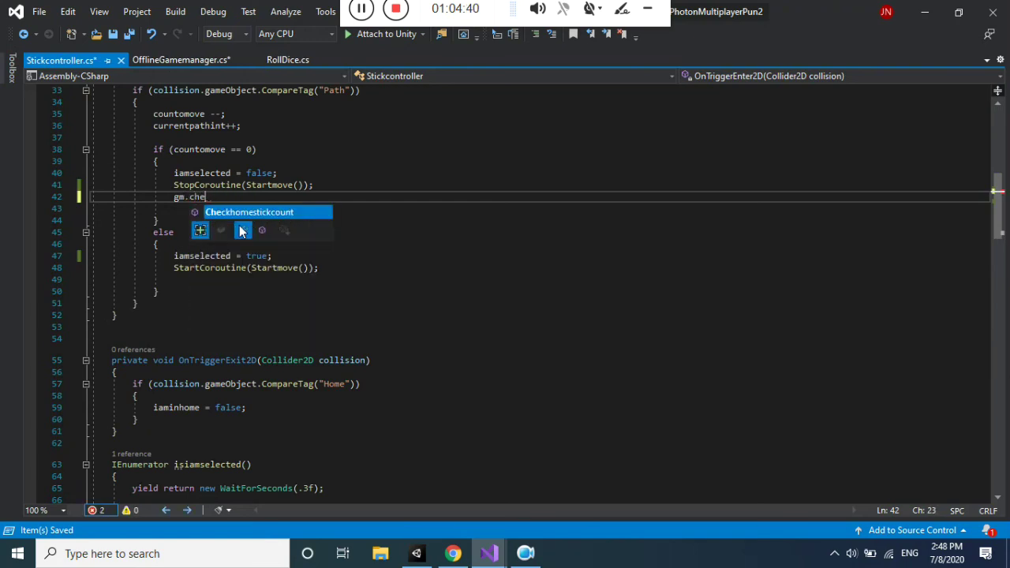
key(BackSpace)
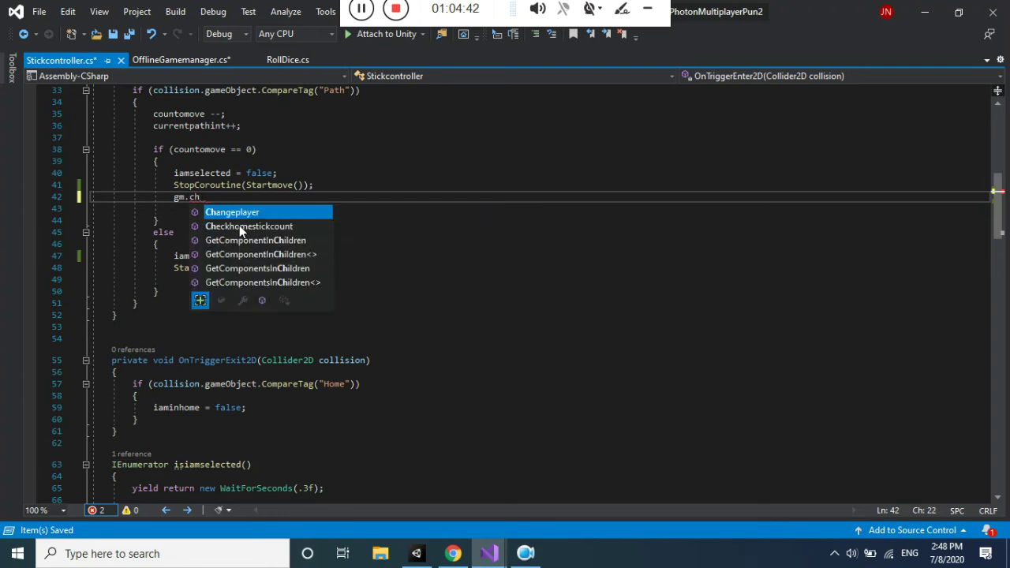
text(();)
key(ctrl+s)
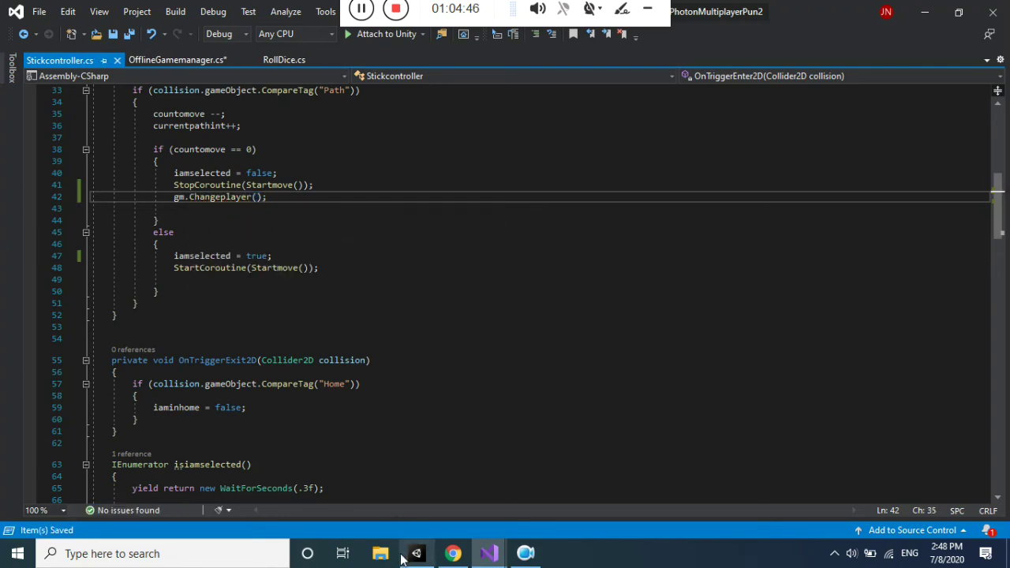
click(424, 557)
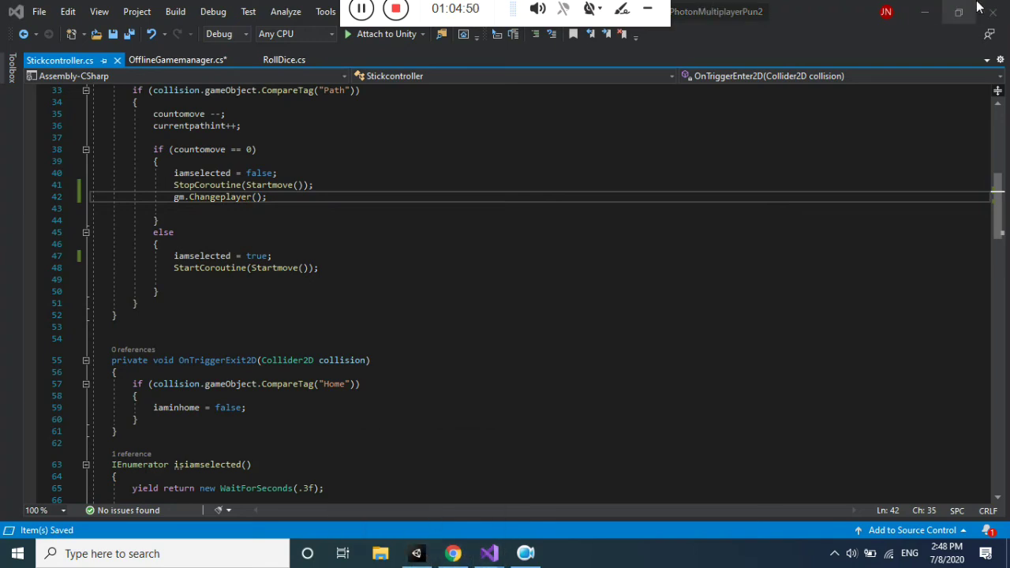
key(alt+Tab)
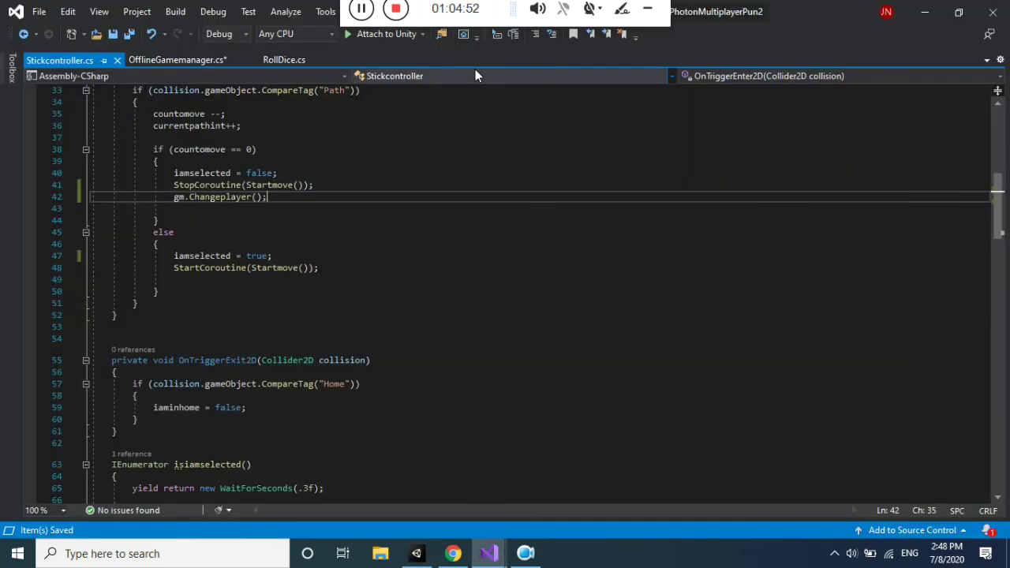
key(alt+Tab)
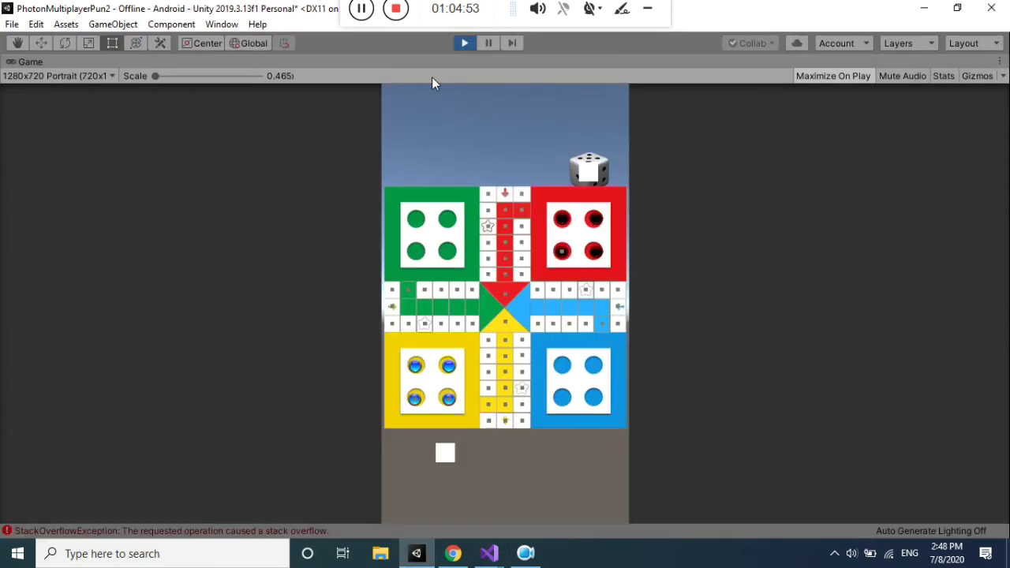
Restart play, roll yellow's four and move a yellow token, then roll red's six and bring out a red token.
click(461, 44)
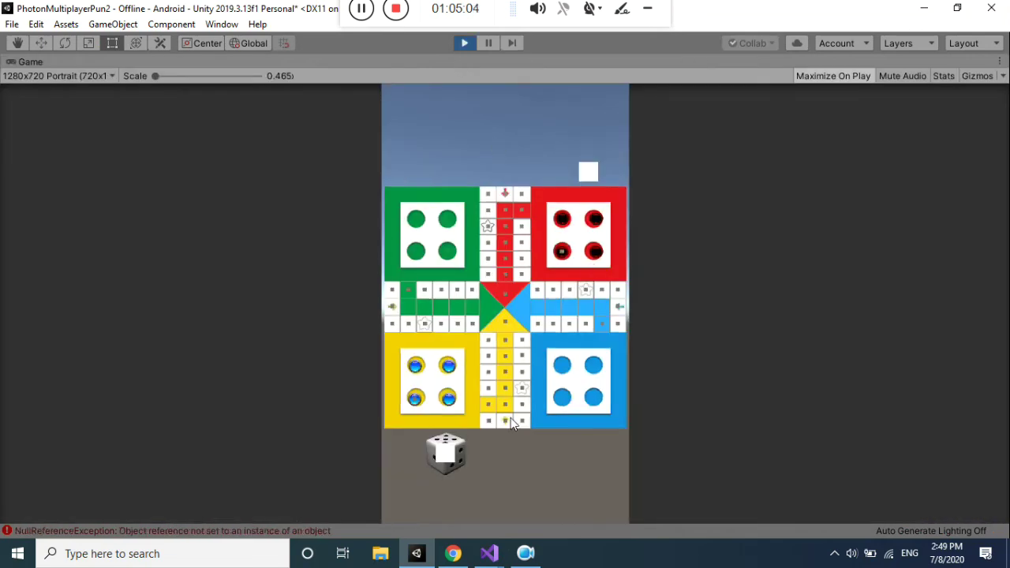
click(460, 462)
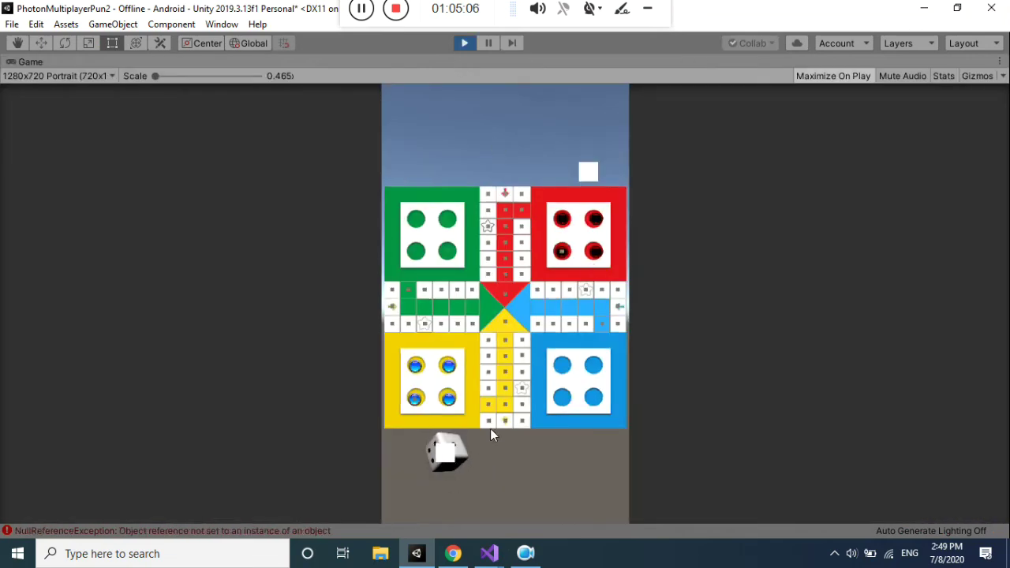
click(448, 403)
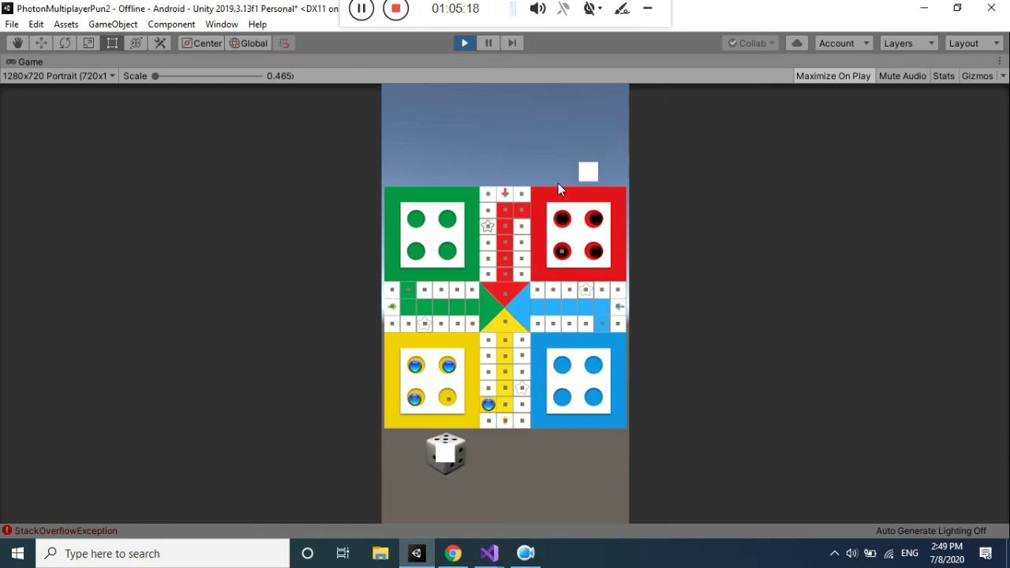
click(459, 459)
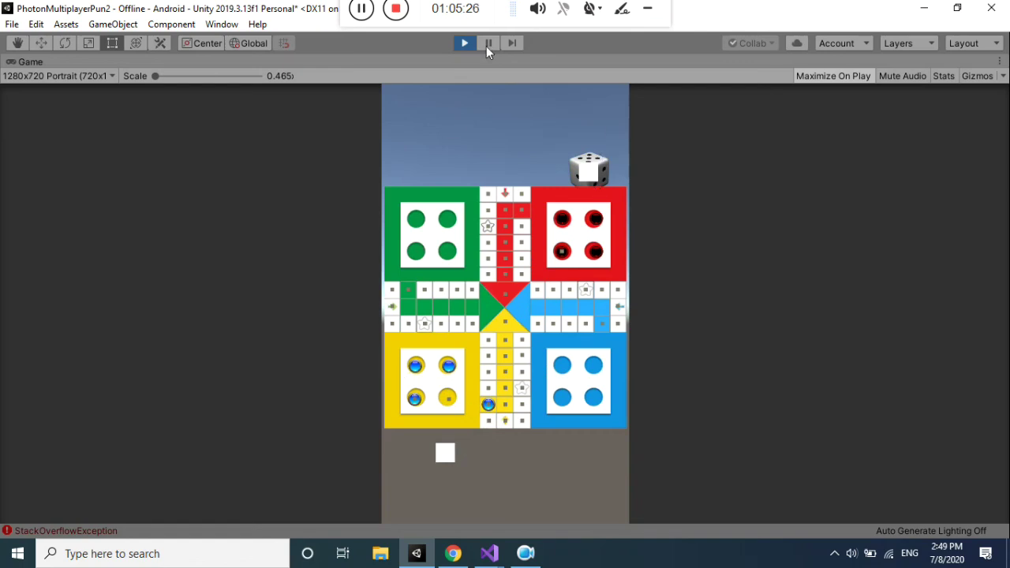
click(600, 174)
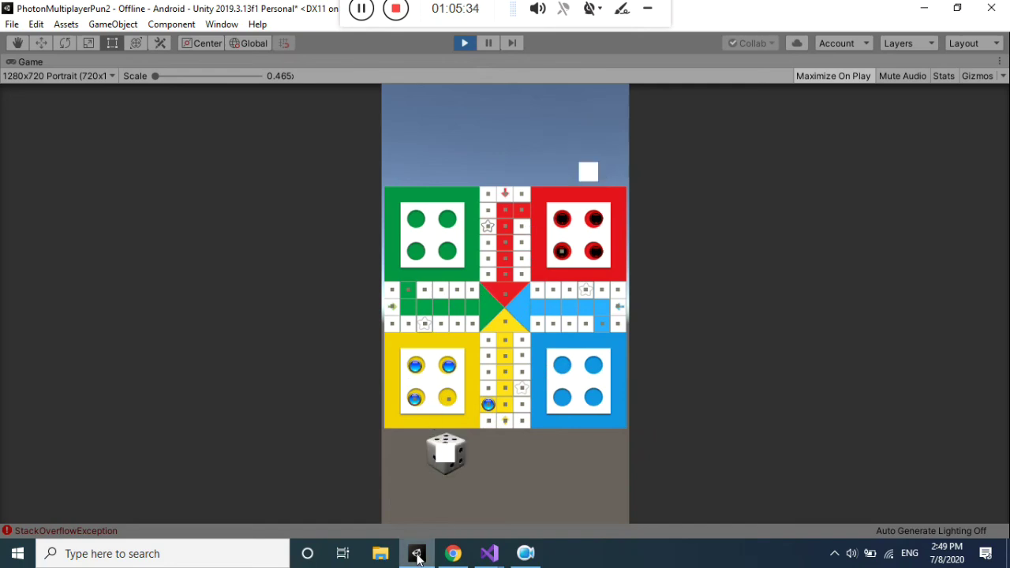
click(456, 462)
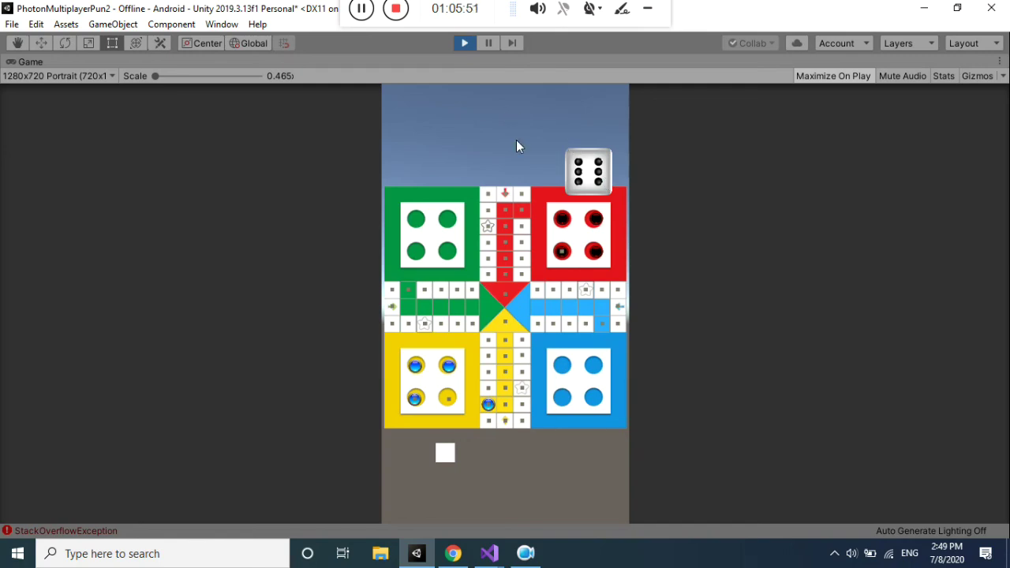
click(561, 221)
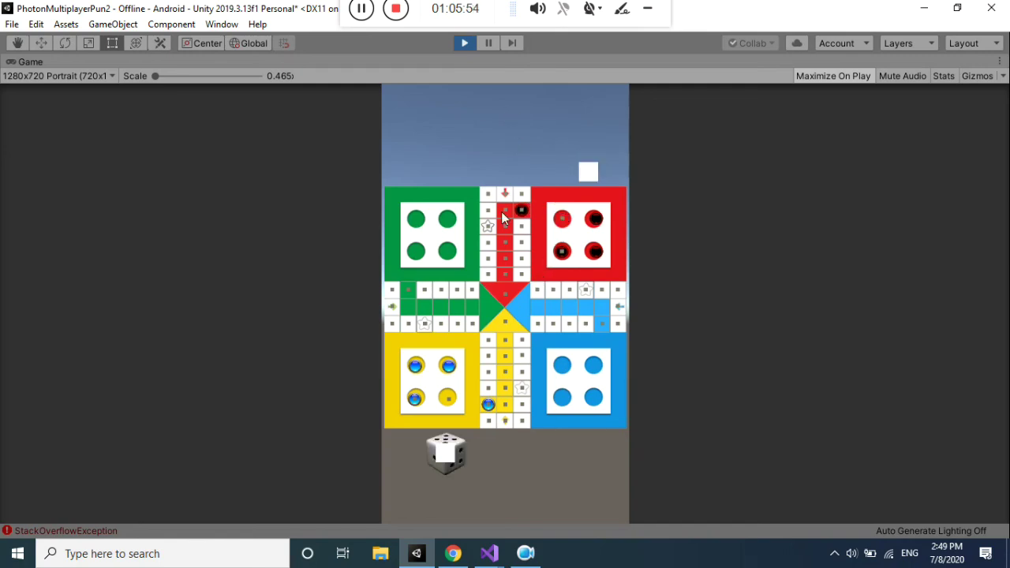